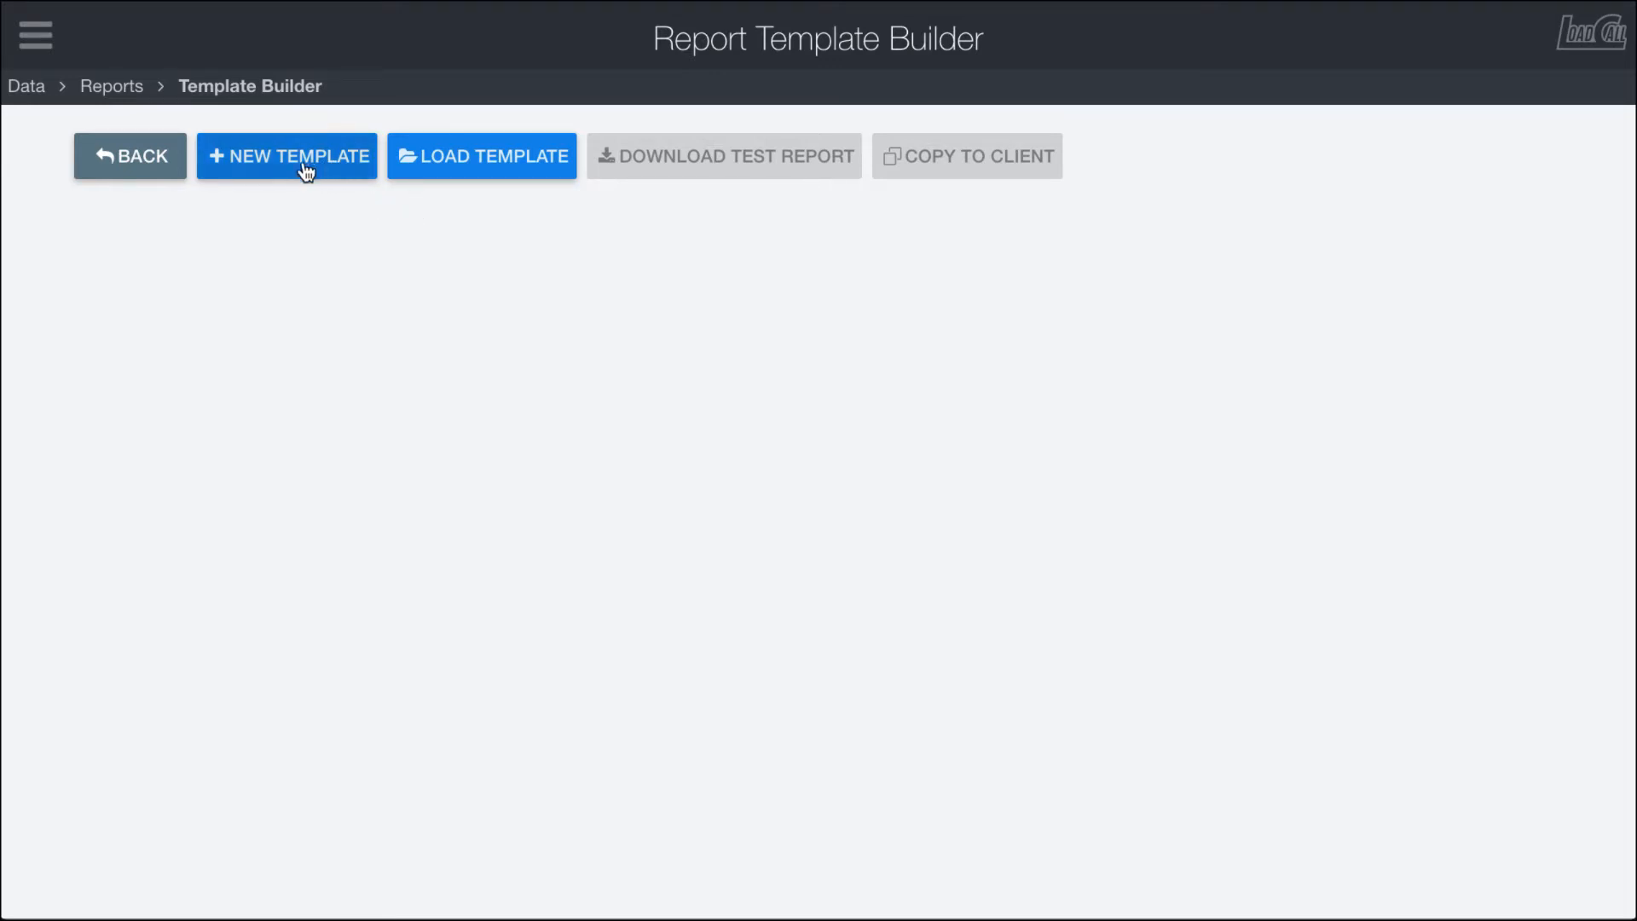
Step: Create a new report from a blank template, name it "TEST REPORT", and save it
click(294, 163)
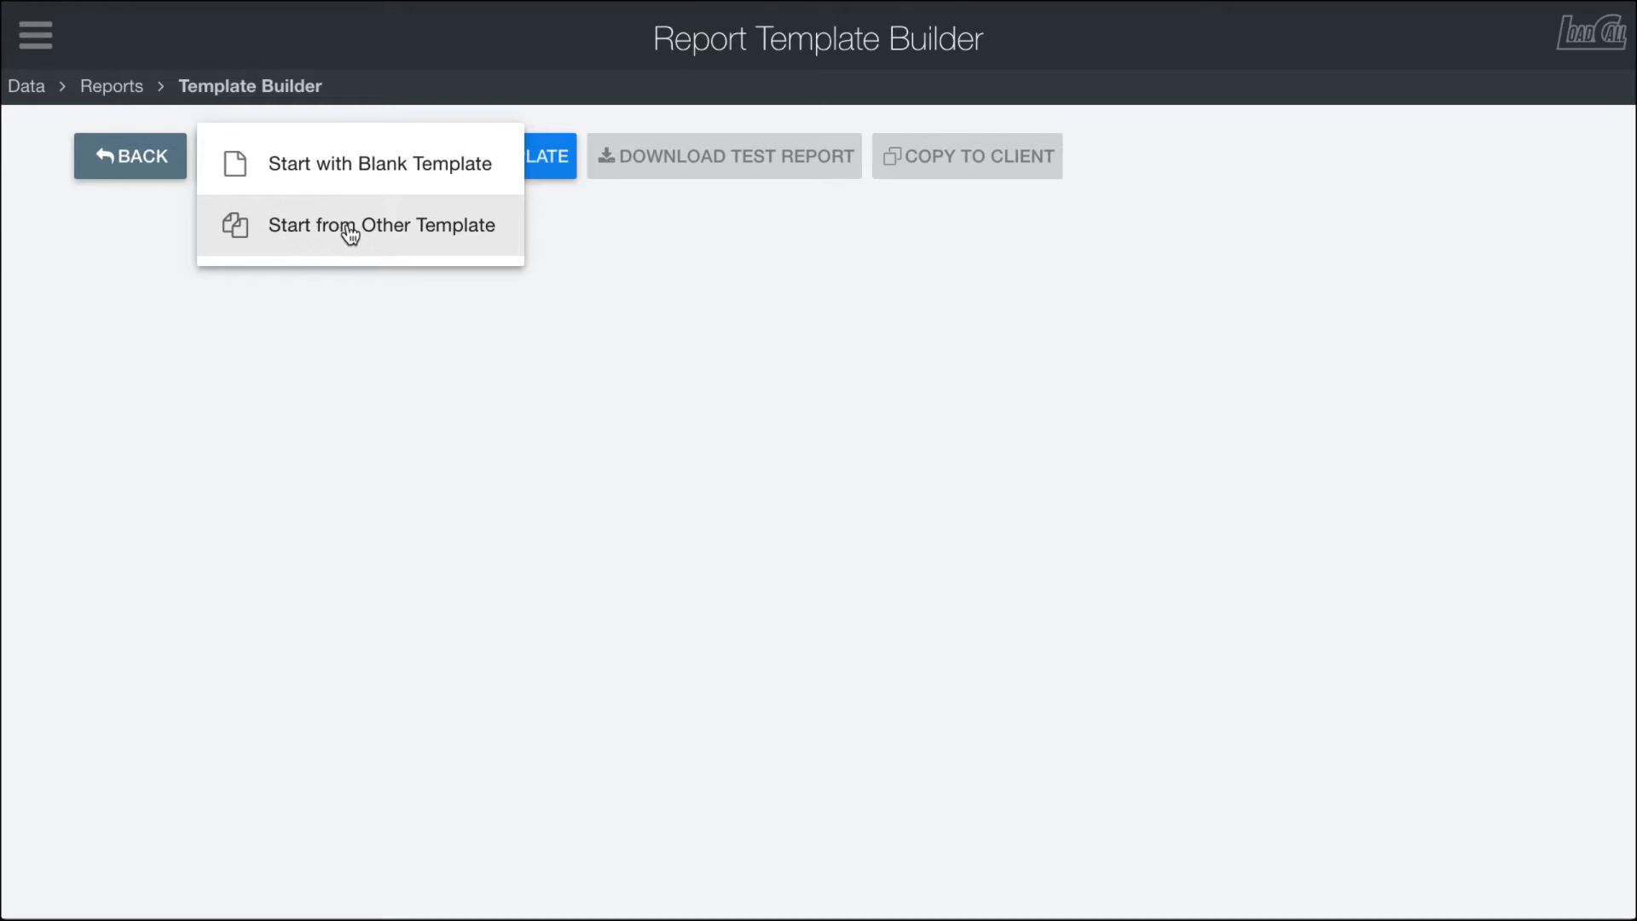
click(313, 175)
click(541, 475)
text(TEST REPORT)
click(972, 569)
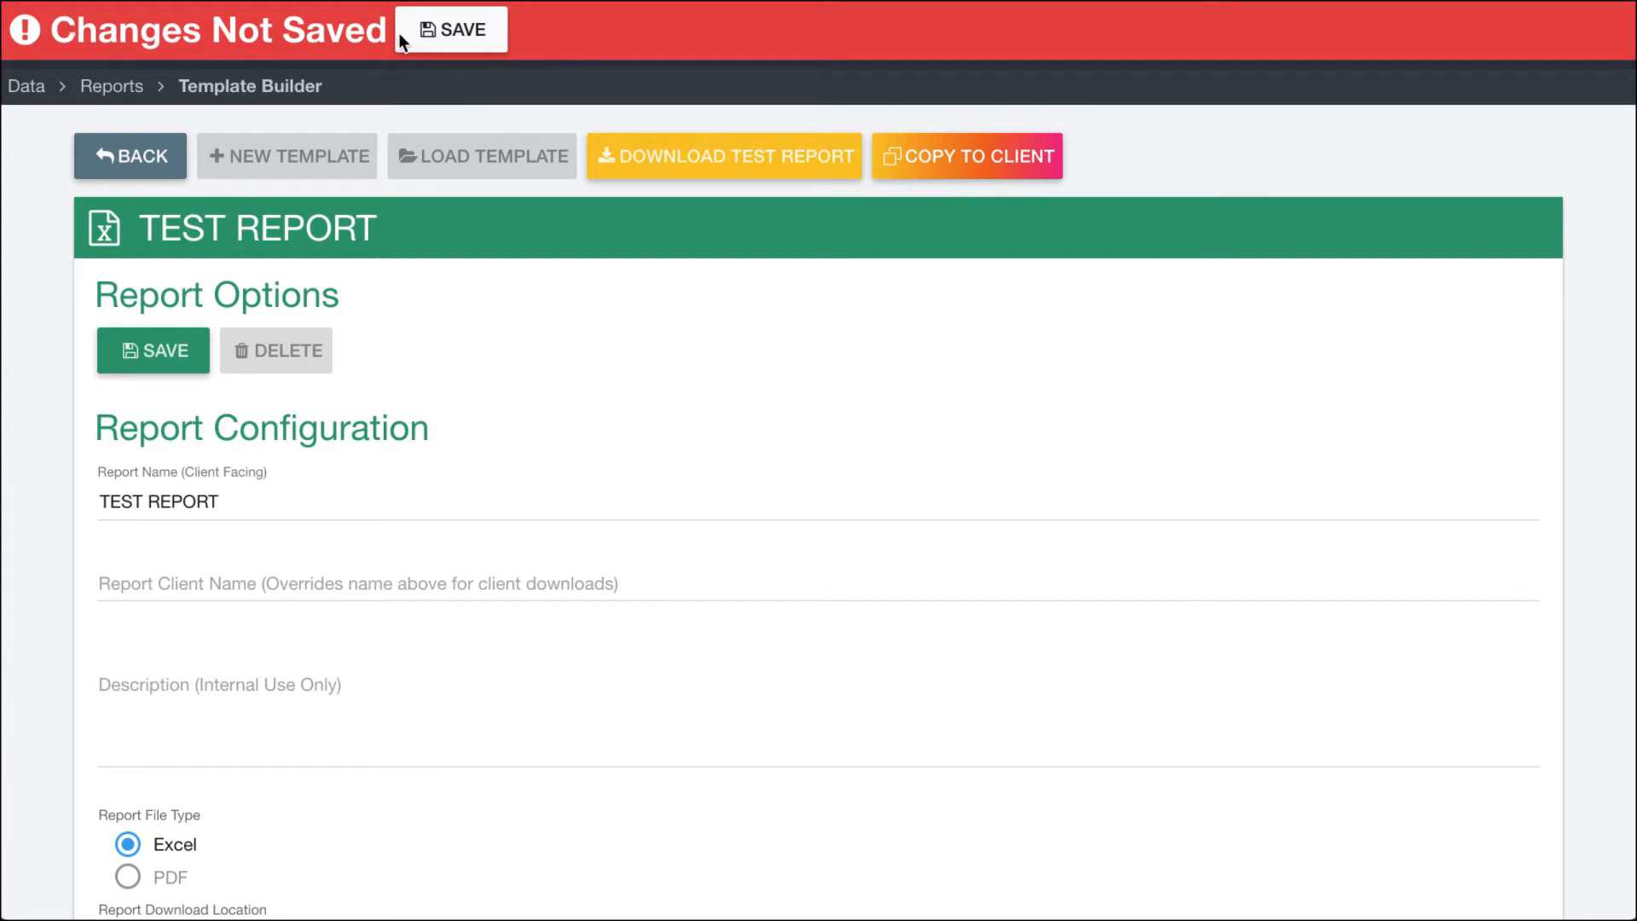
click(480, 34)
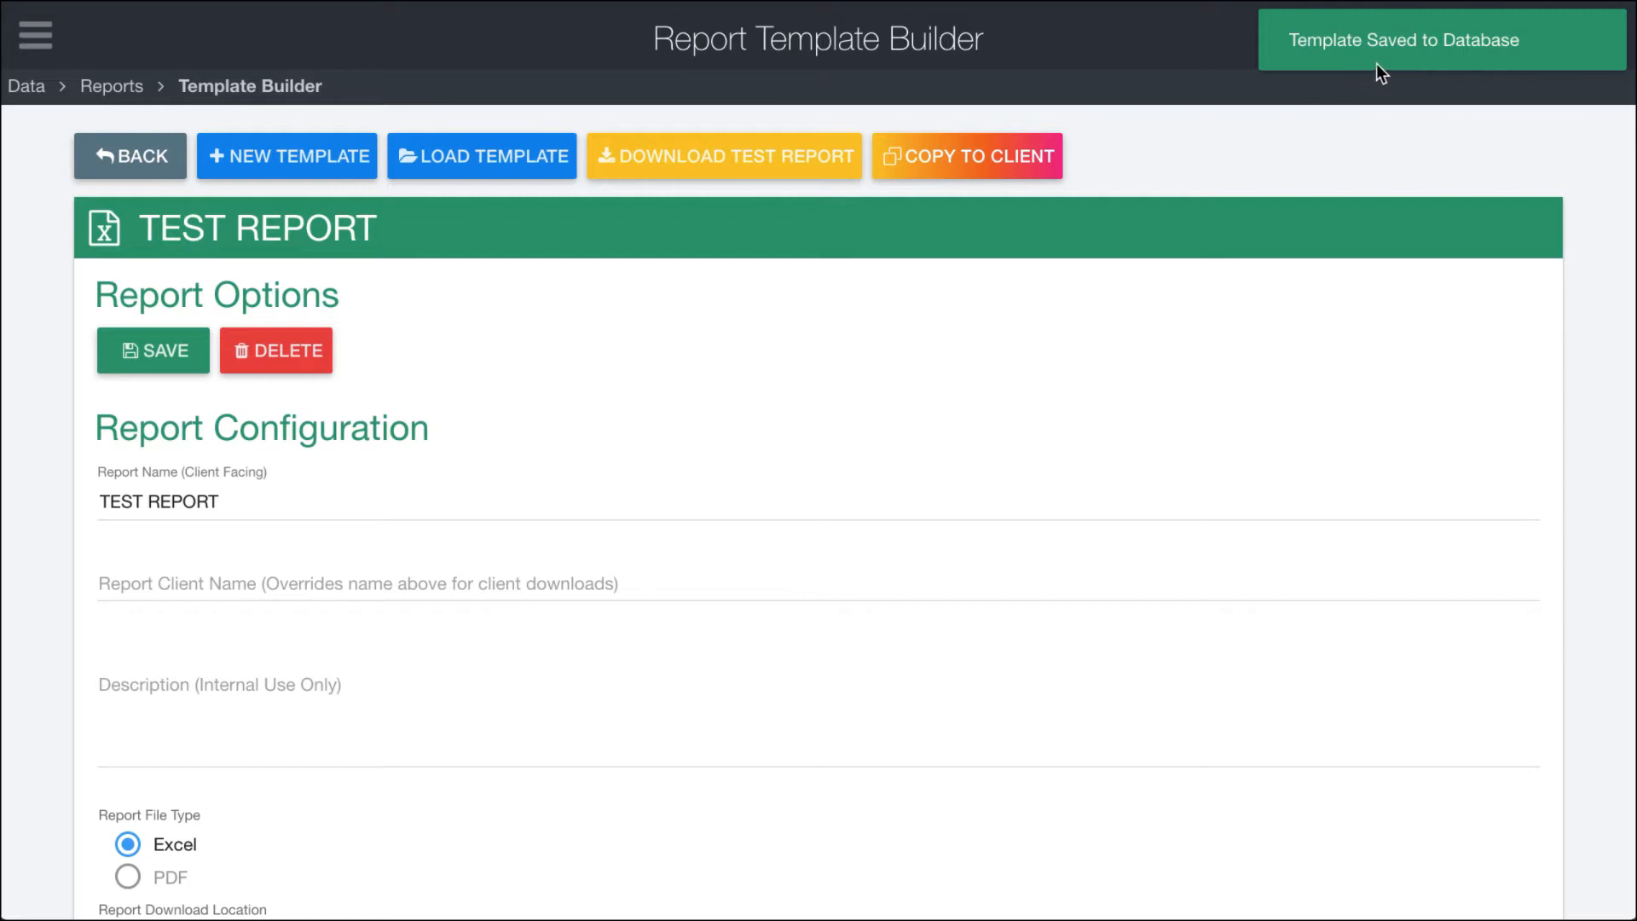
click(251, 509)
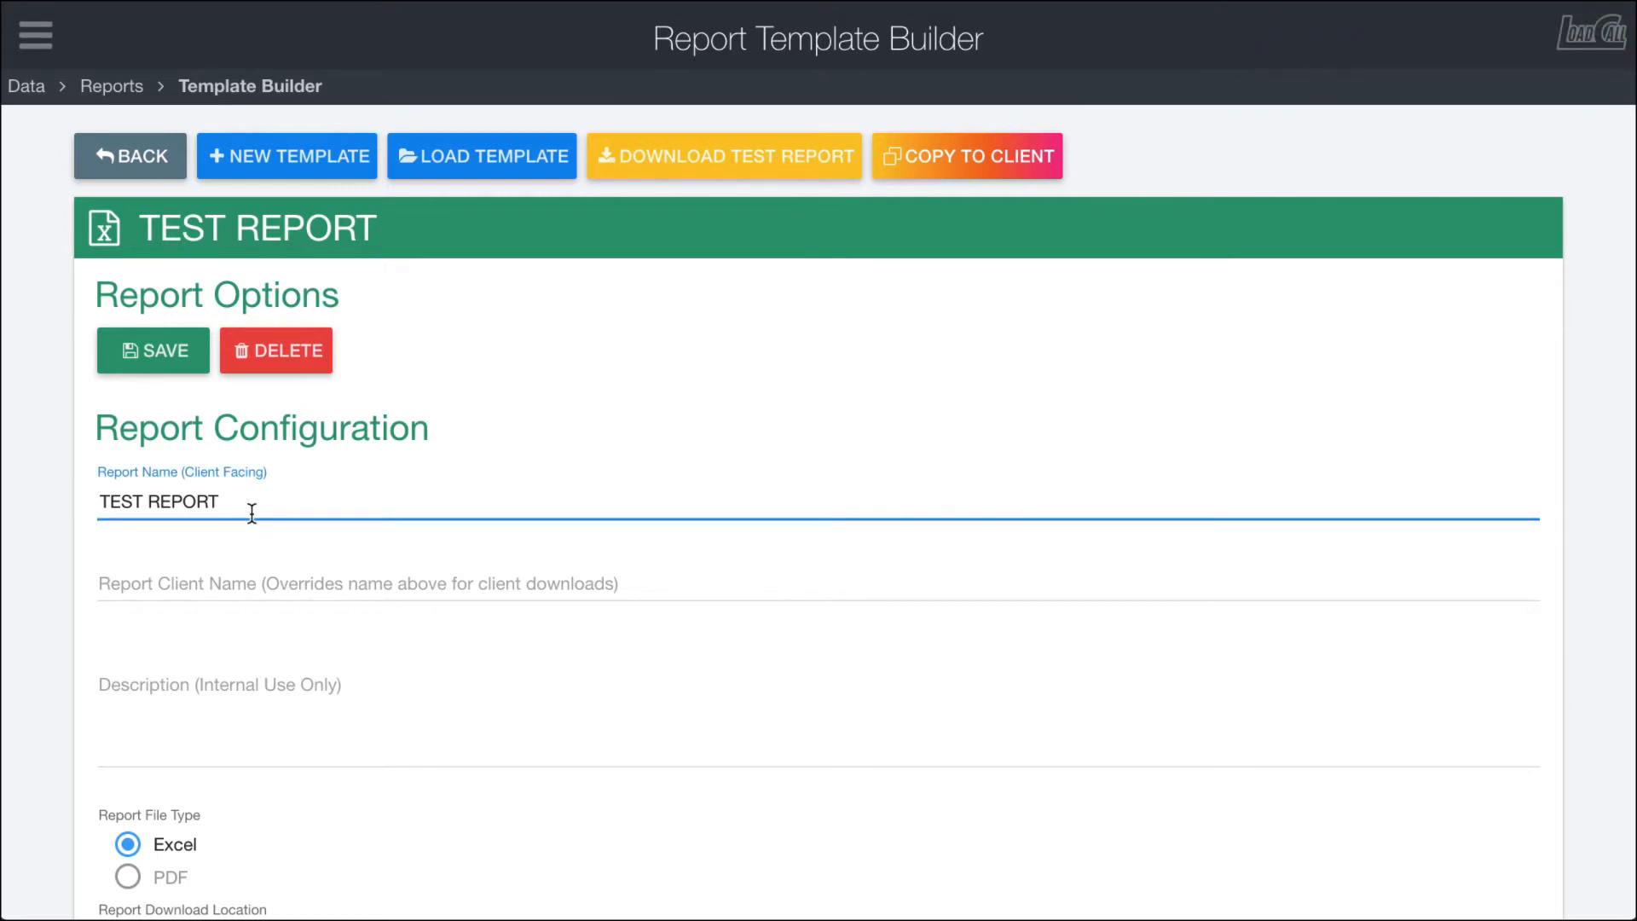
text(1)
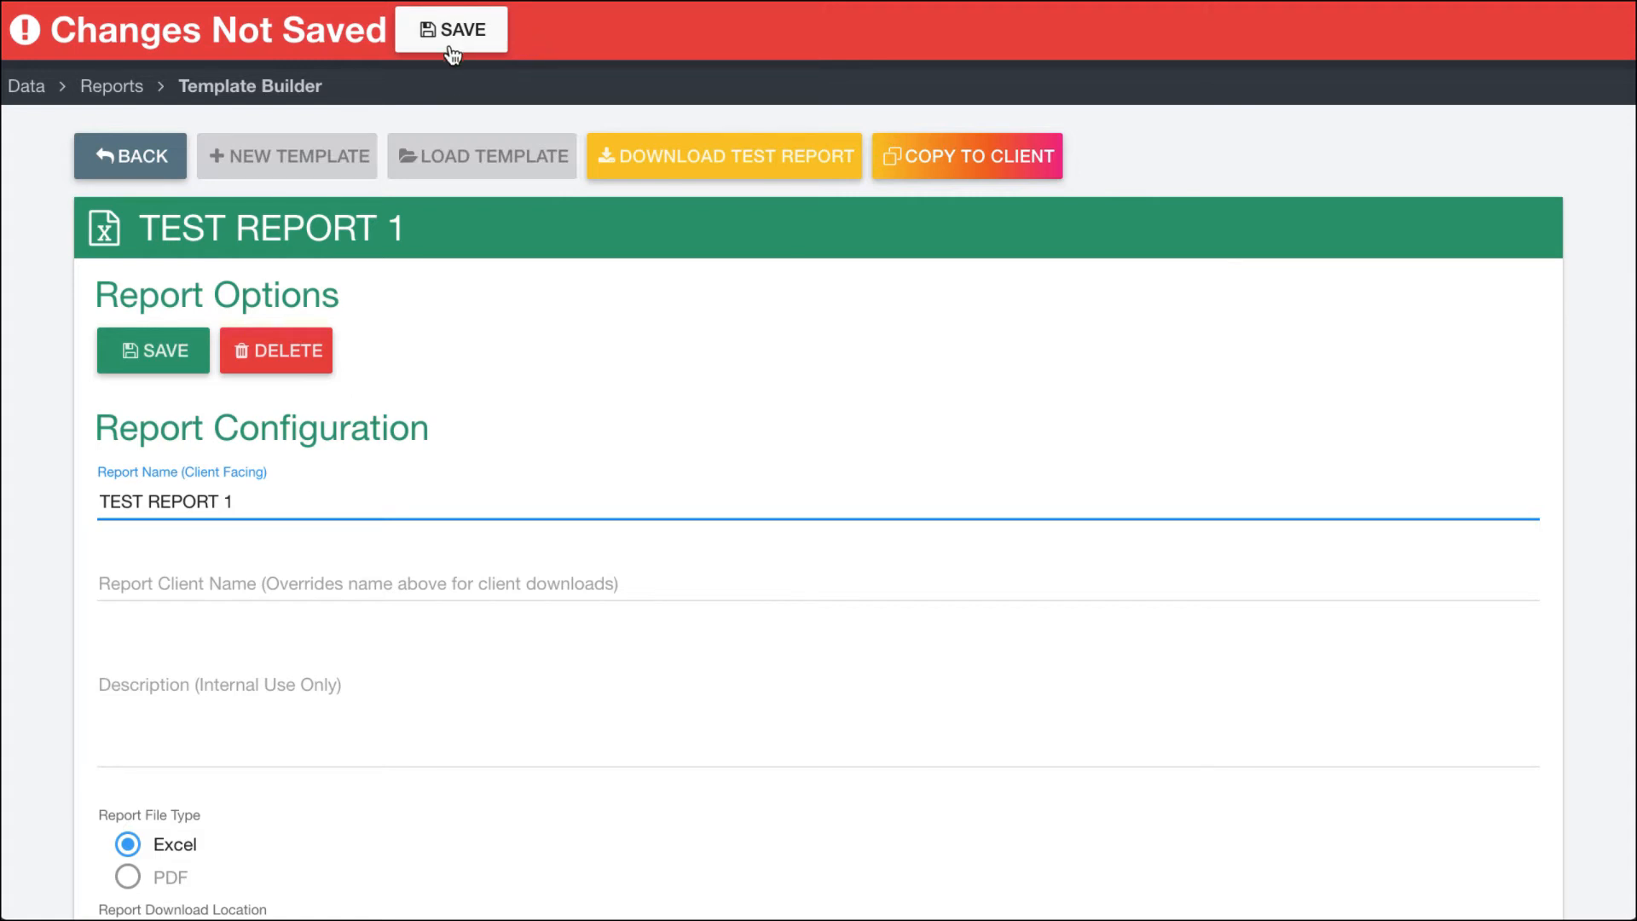
key(BackSpace)
click(435, 43)
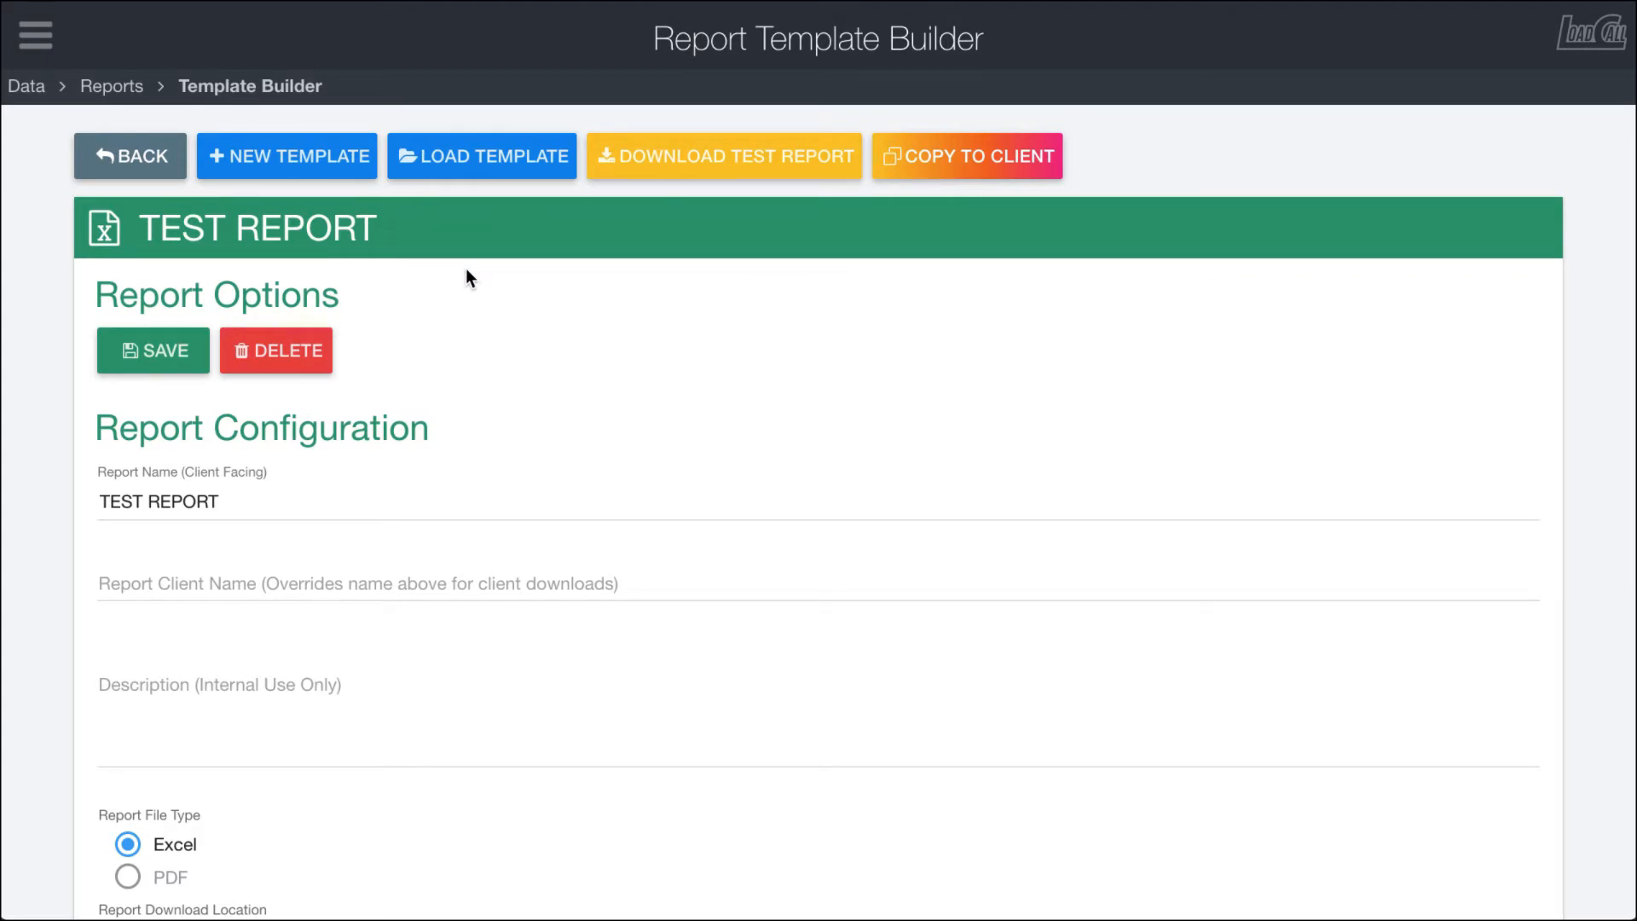
Step: Change the client-facing report name to "TEST REPORT 1"
scroll(467, 278, down, 1)
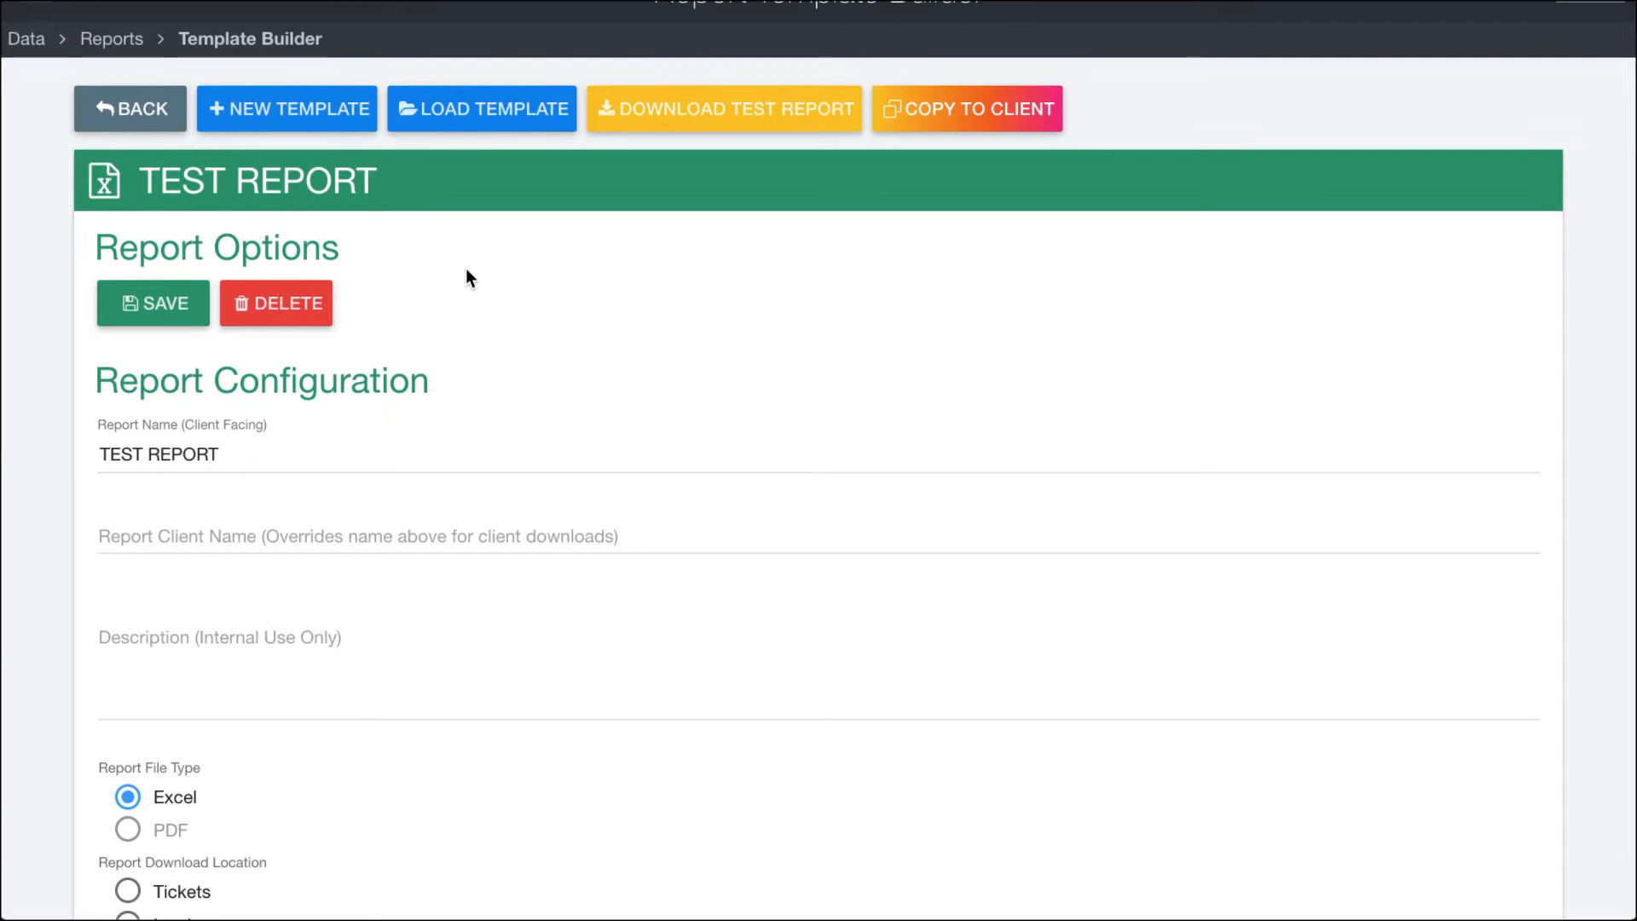
click(242, 453)
text(1)
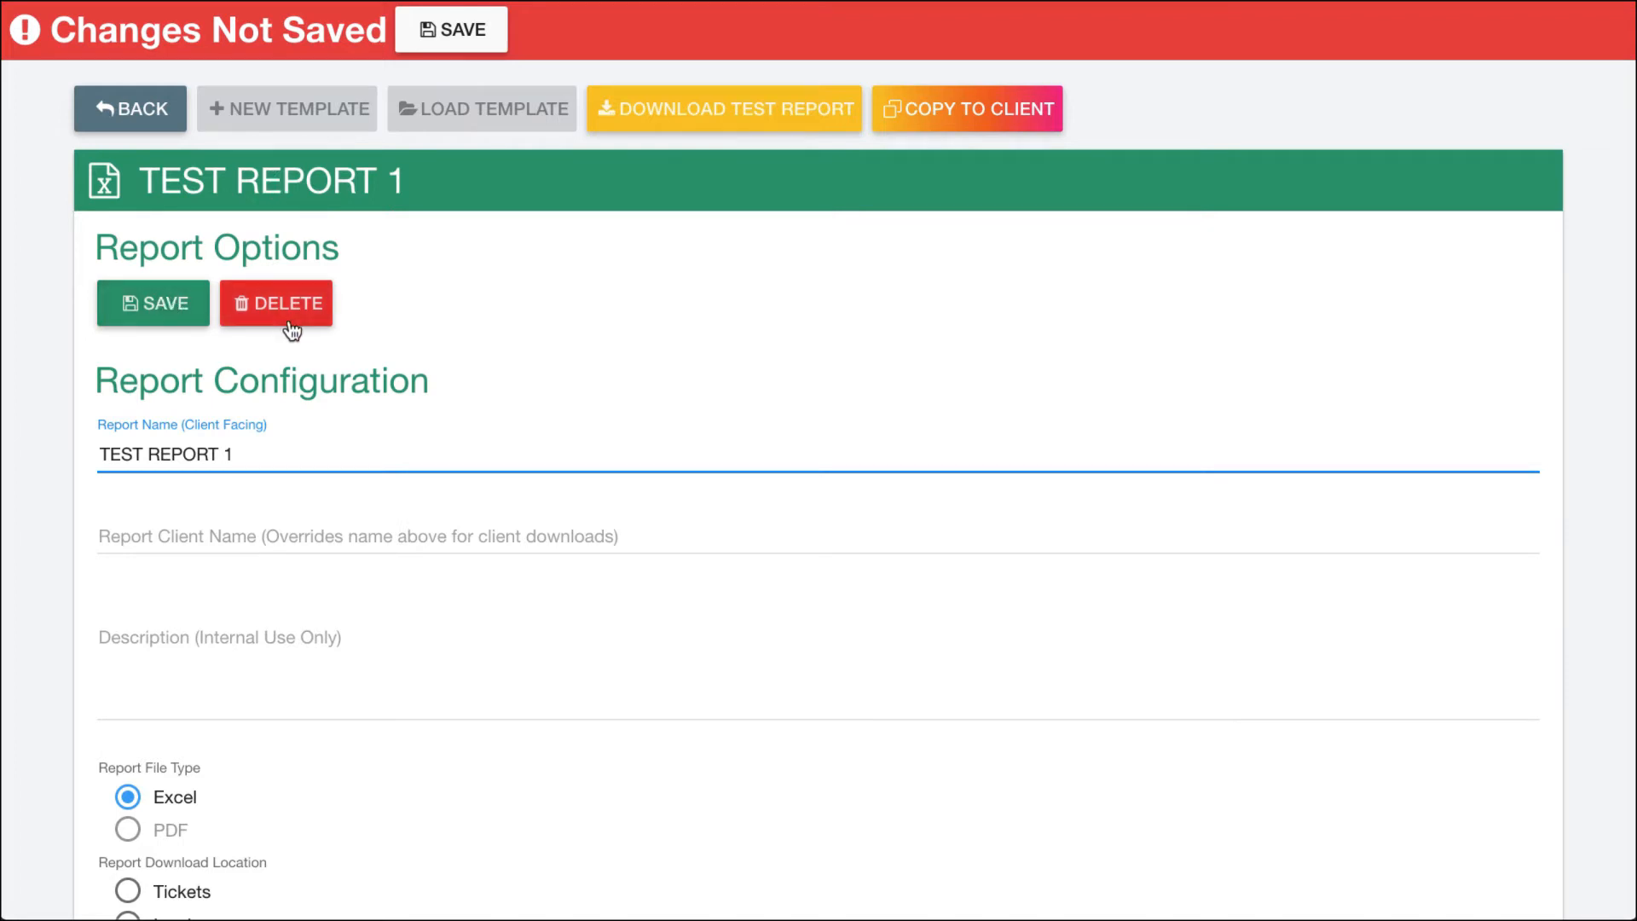
Step: Enter "notes" as the internal description and set the report download location to Tickets
scroll(322, 381, down, 2)
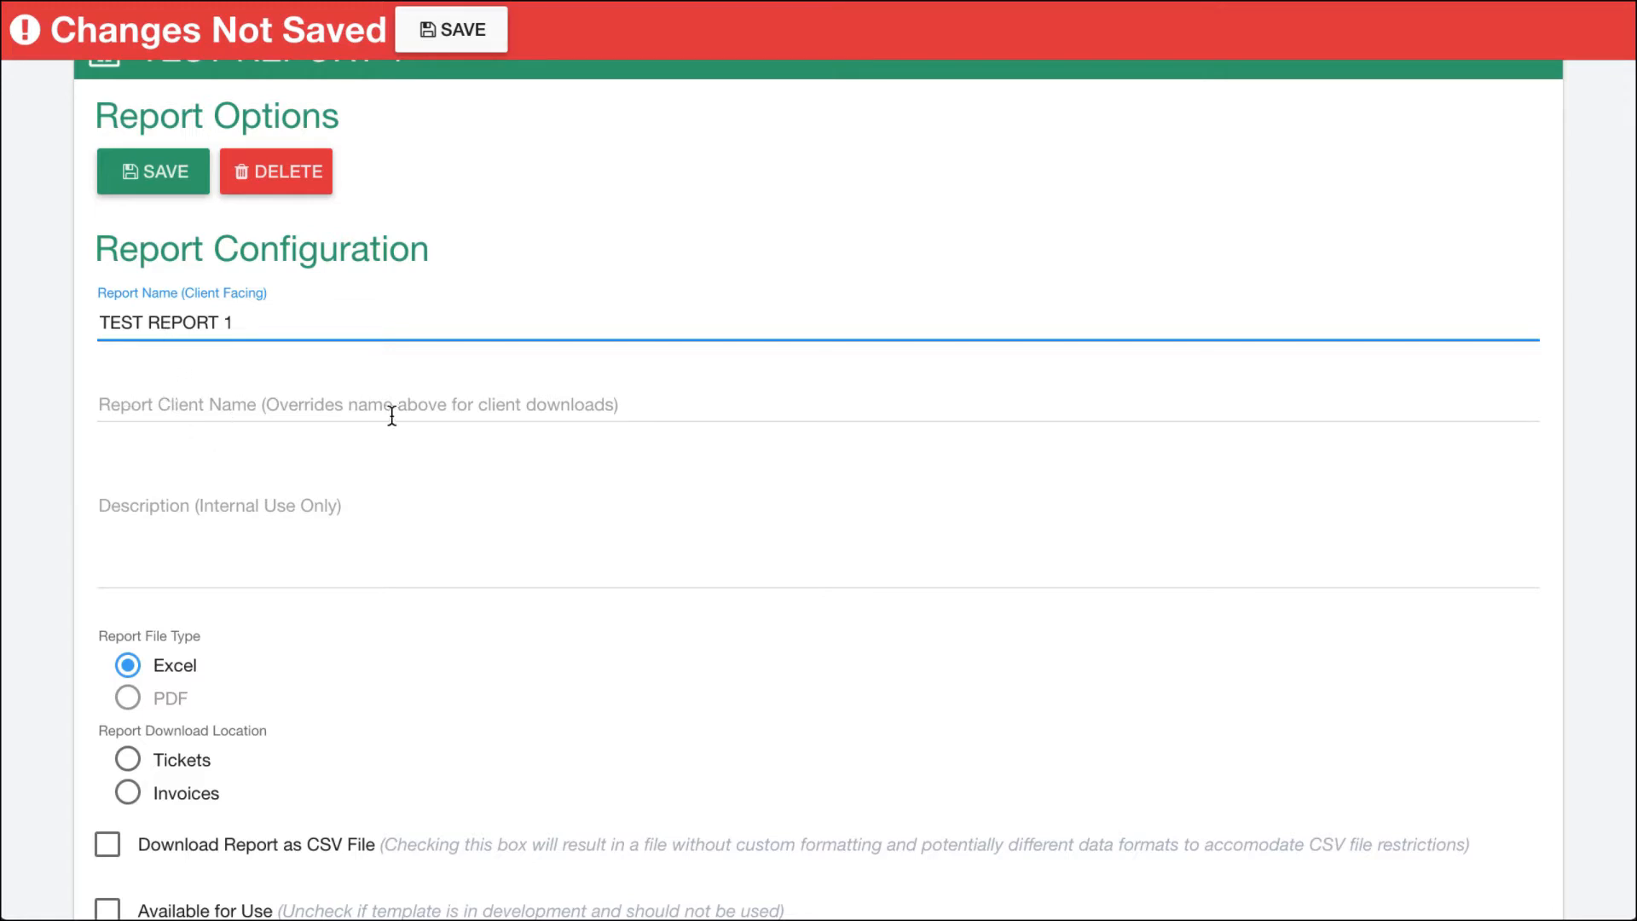
scroll(279, 503, down, 1)
click(236, 472)
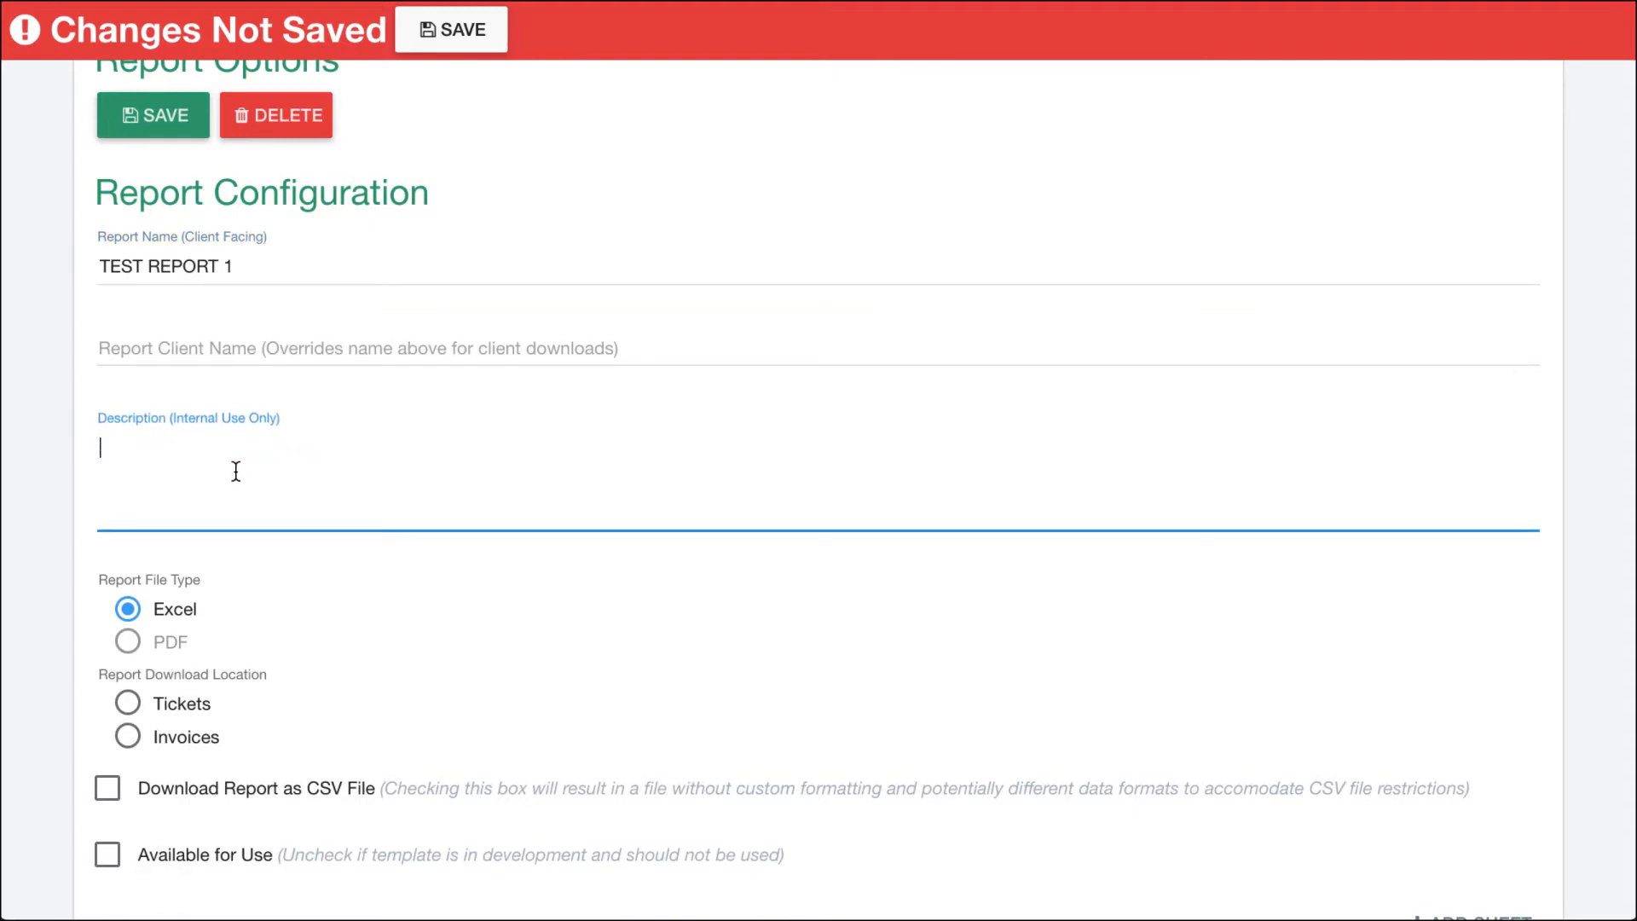
text(notes)
scroll(175, 485, down, 2)
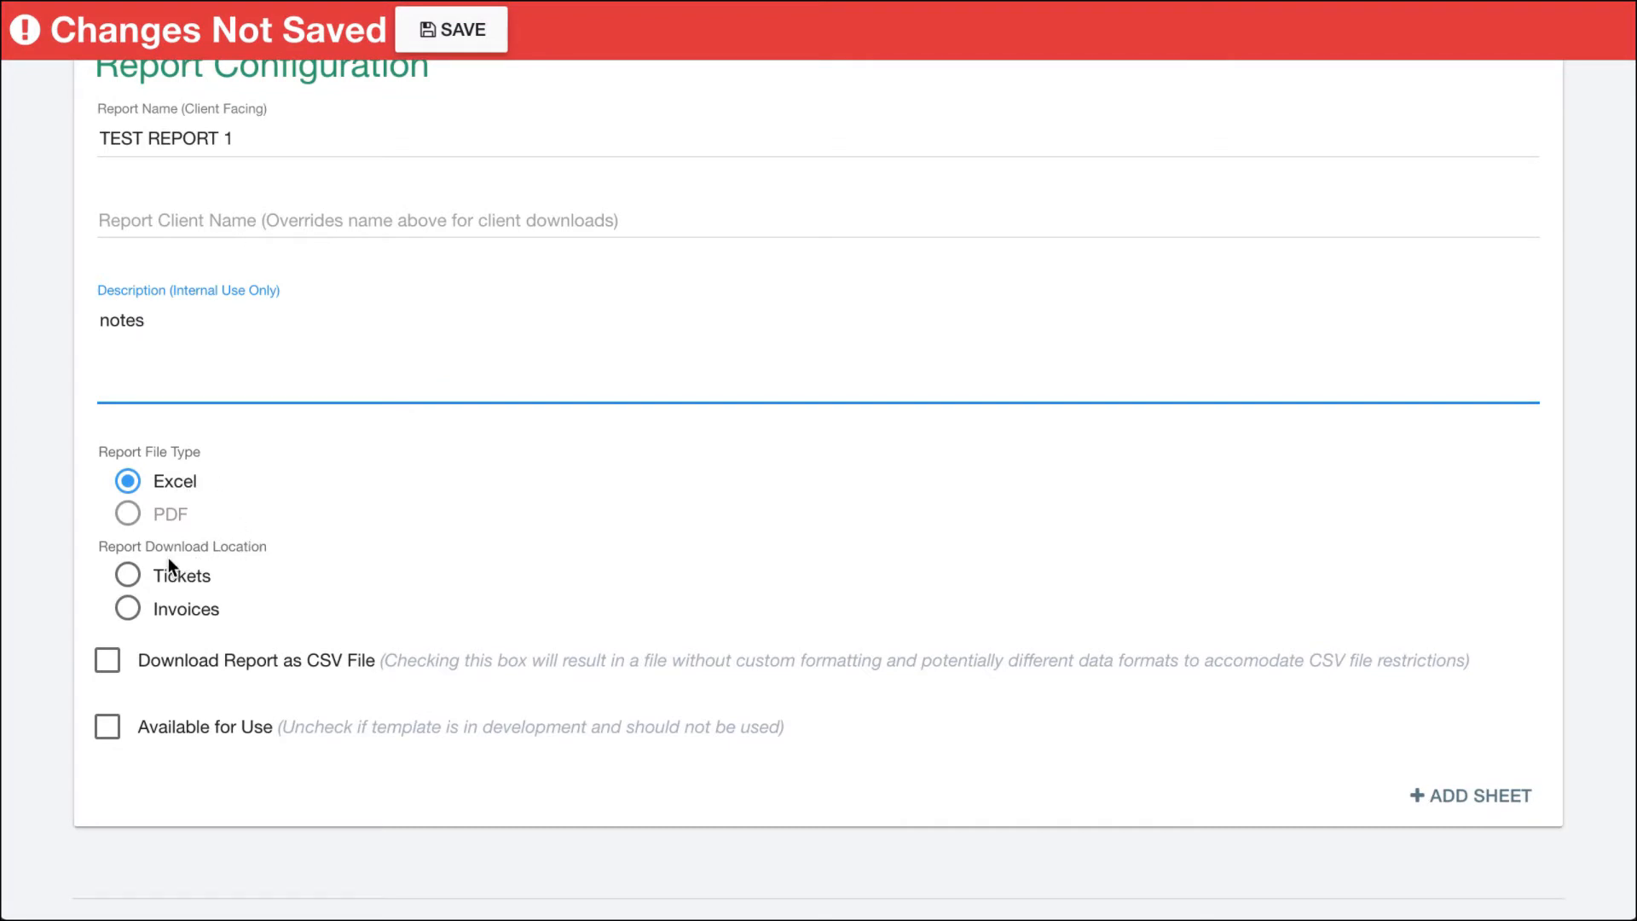
click(130, 578)
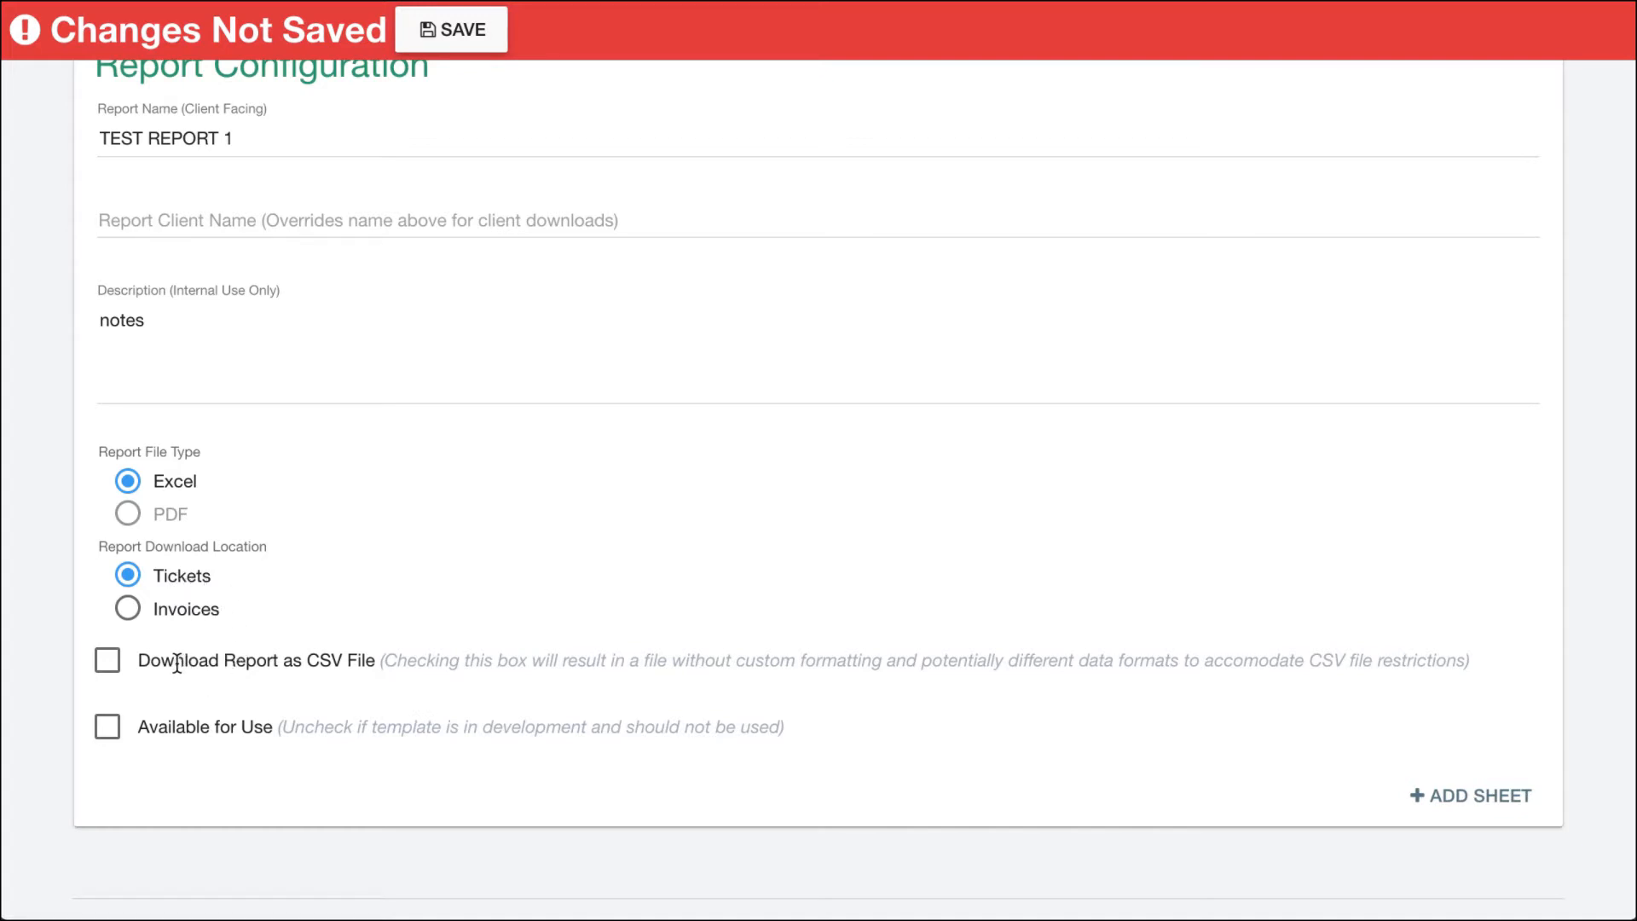
click(111, 663)
click(111, 664)
scroll(260, 725, up, 5)
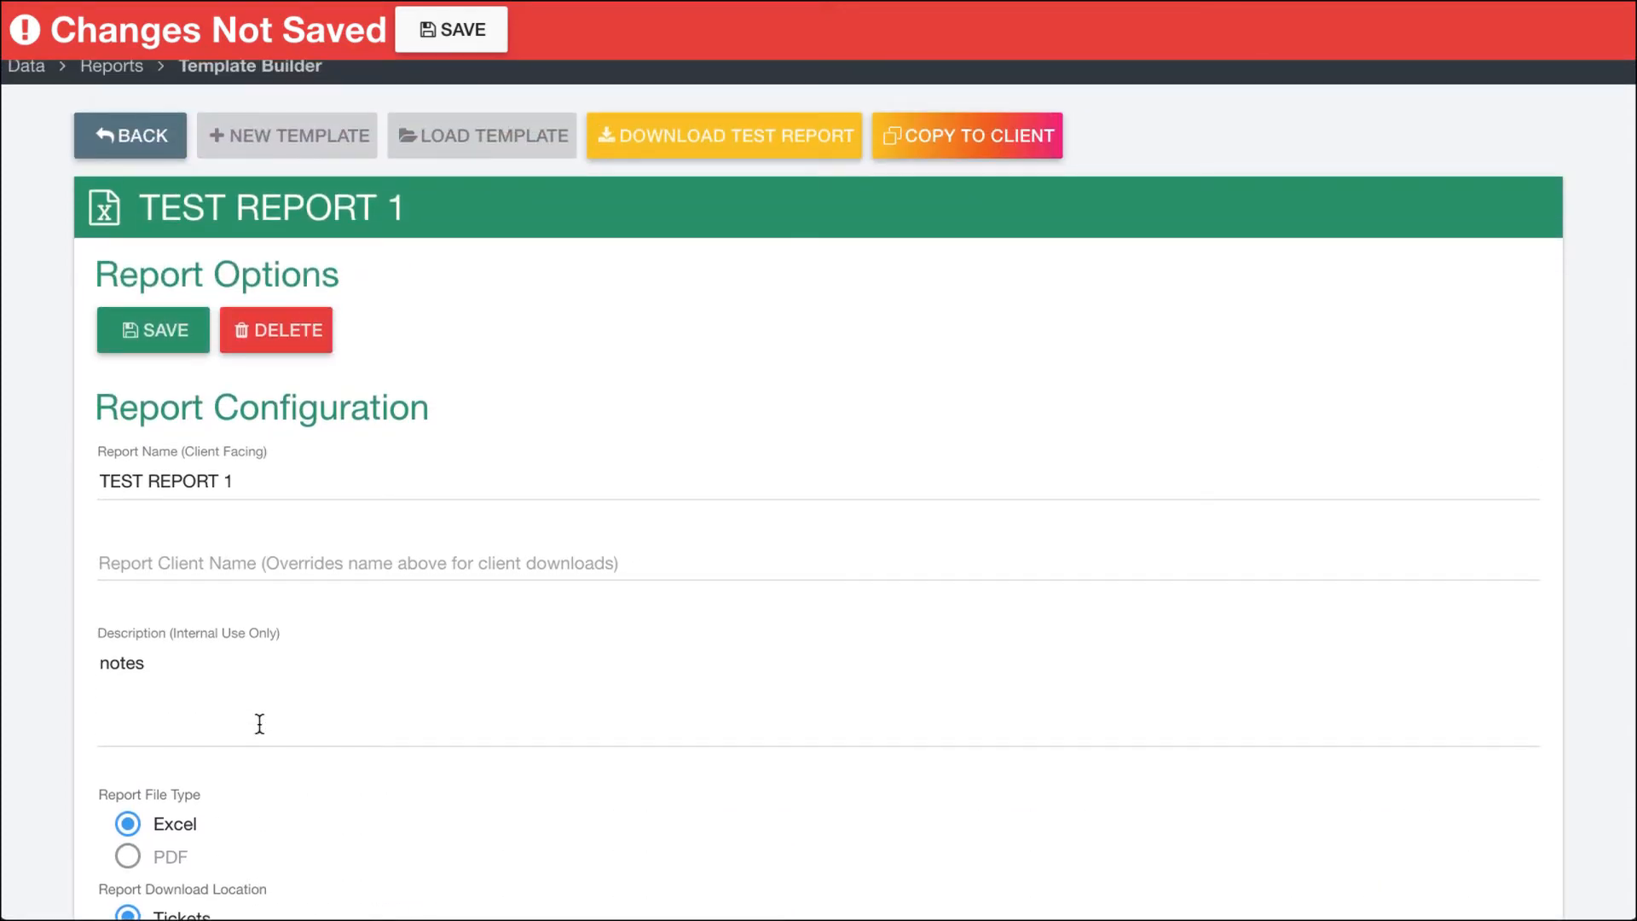
scroll(260, 724, down, 5)
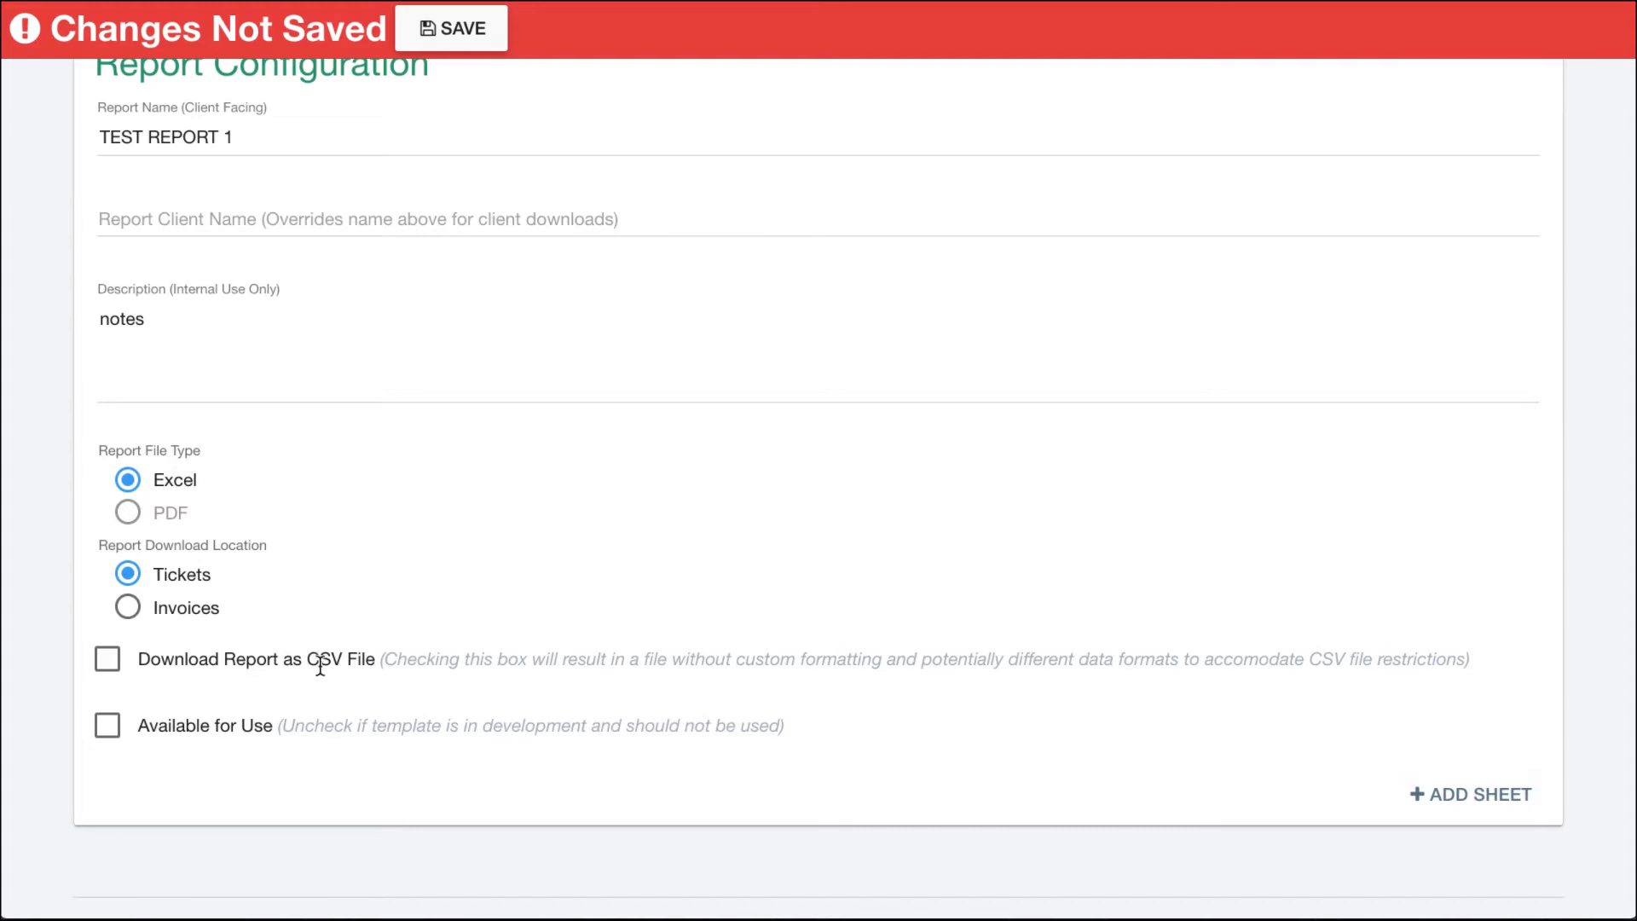
click(118, 666)
click(118, 669)
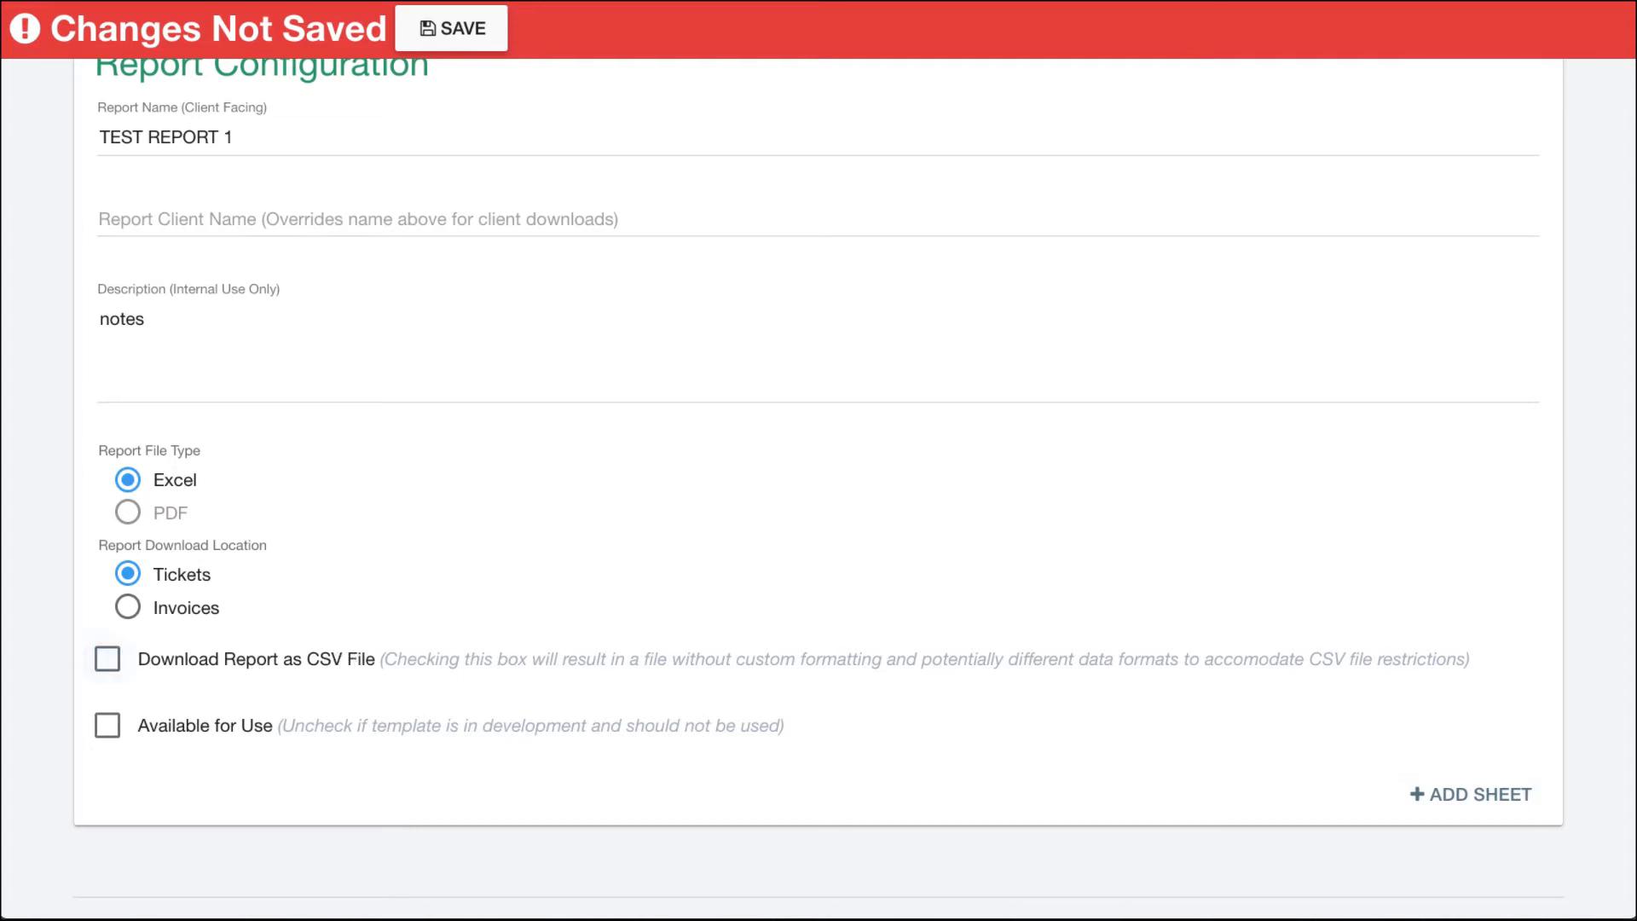
Step: Add a new Excel sheet named "tickets" to the report template
click(1440, 801)
click(687, 486)
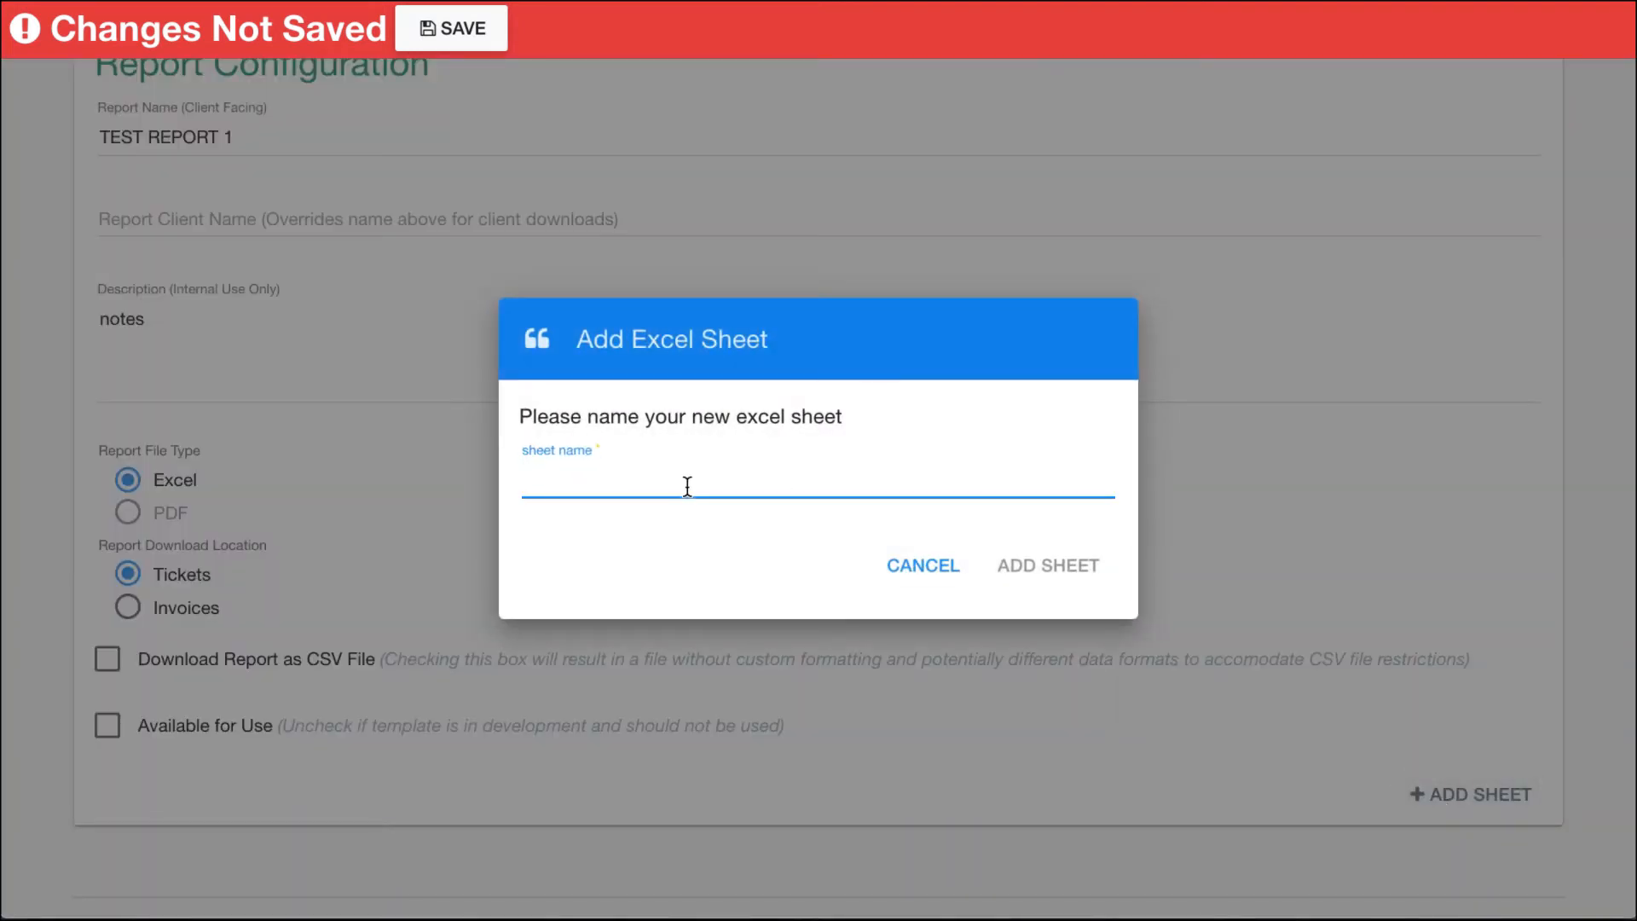
text(tickets)
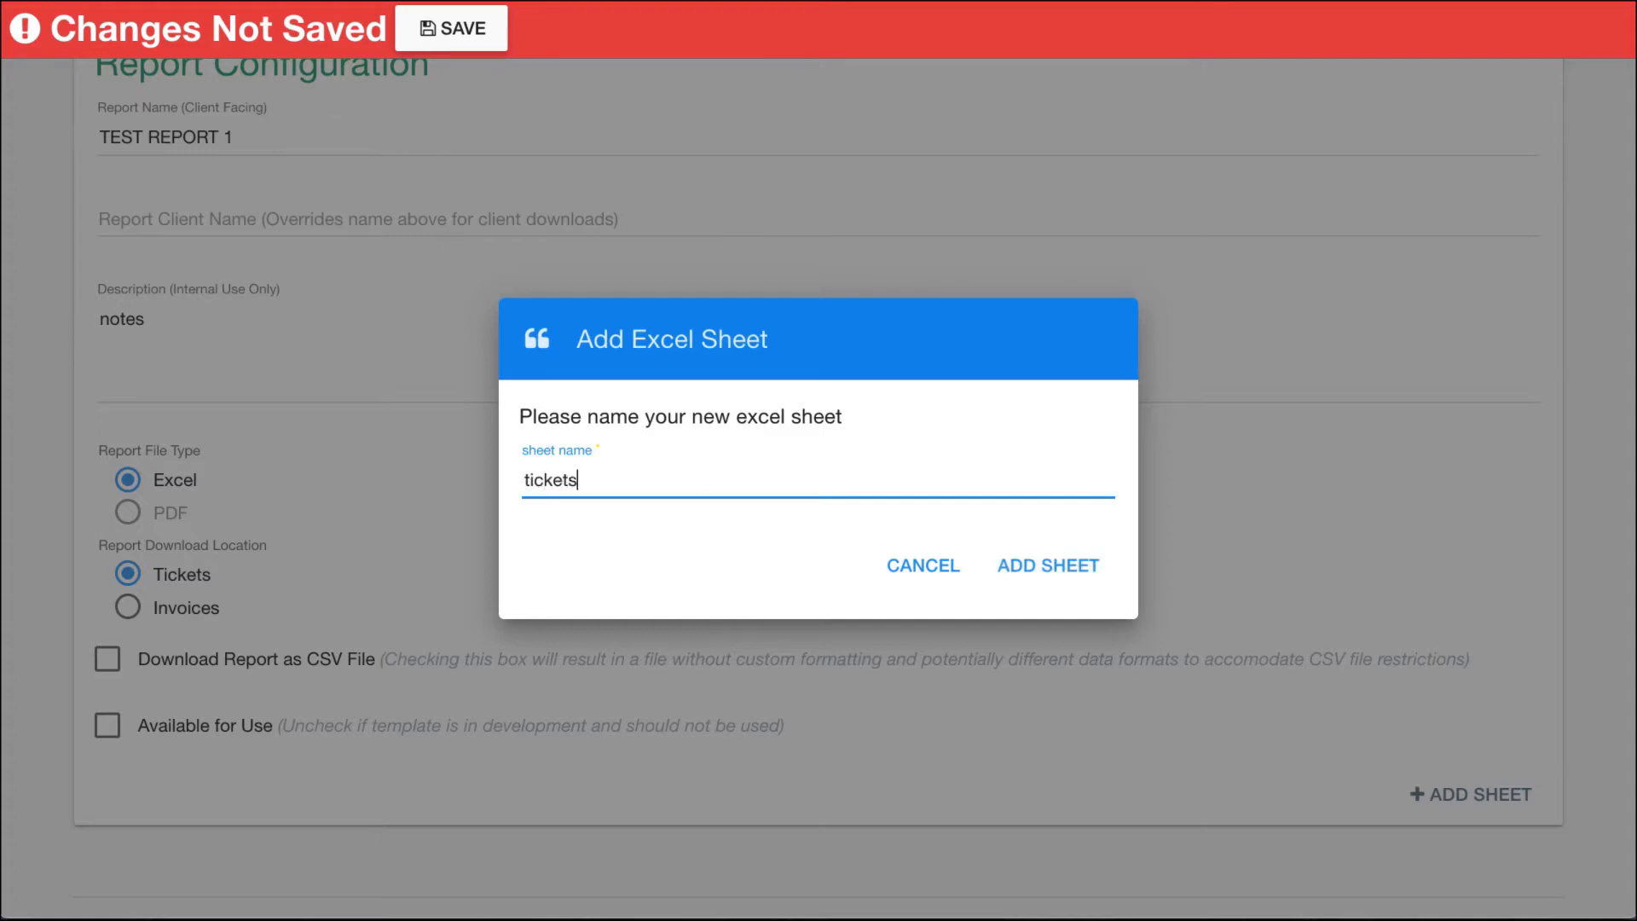
click(1031, 565)
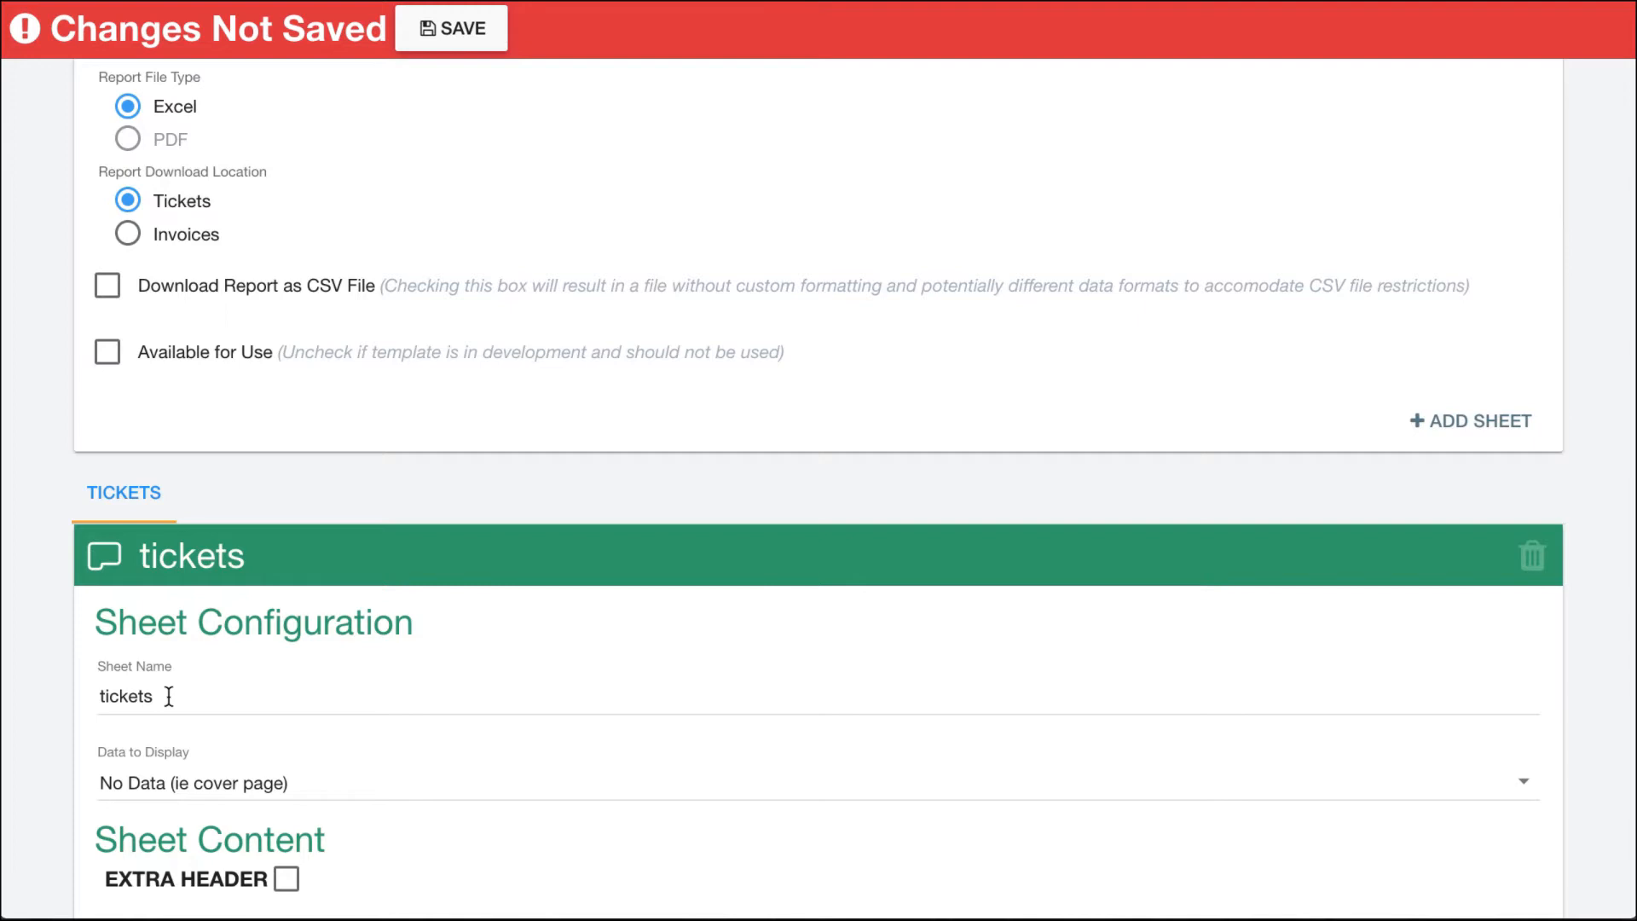
Step: Examine the tickets sheet's name, data source, content and custom setting options
scroll(169, 696, down, 3)
scroll(169, 698, down, 3)
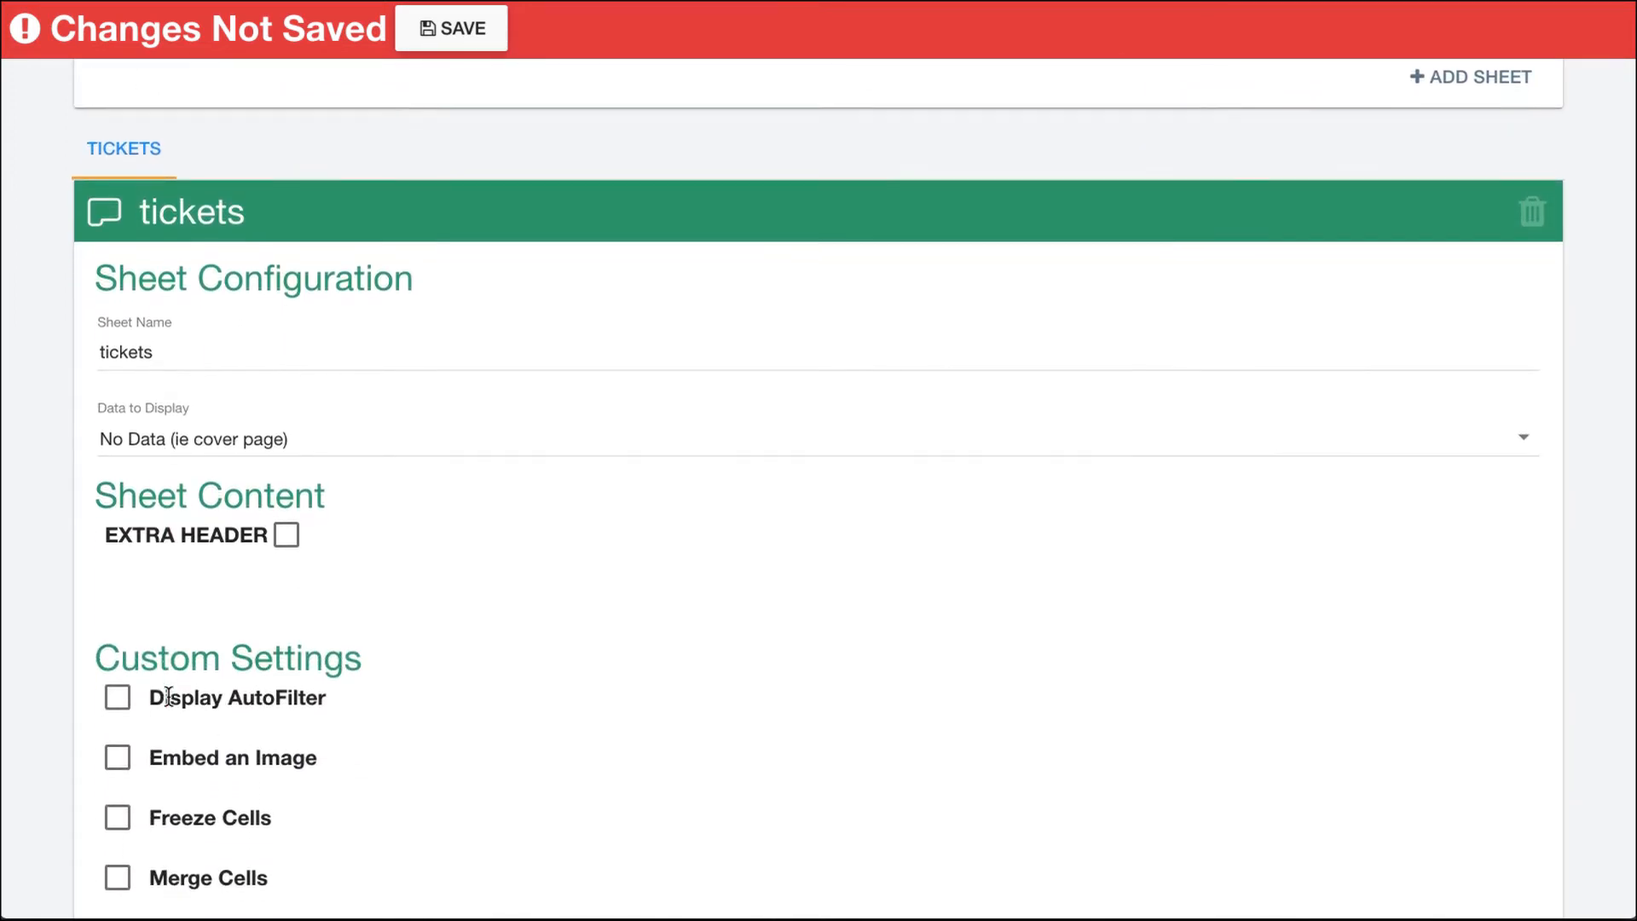
click(157, 353)
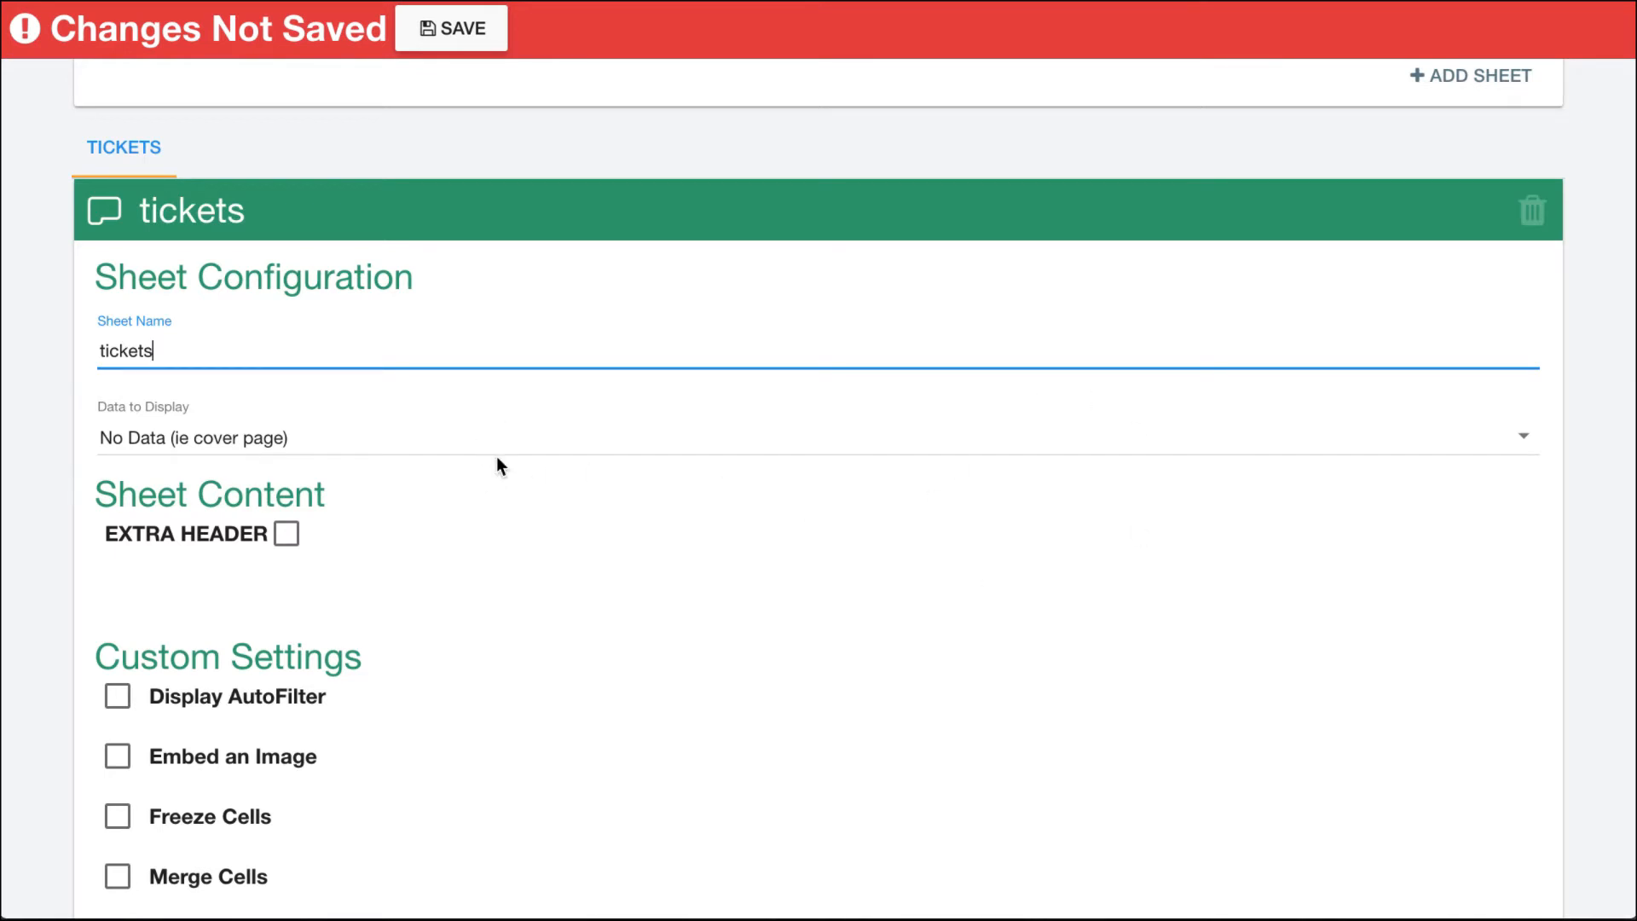
scroll(498, 460, down, 2)
scroll(496, 457, up, 1)
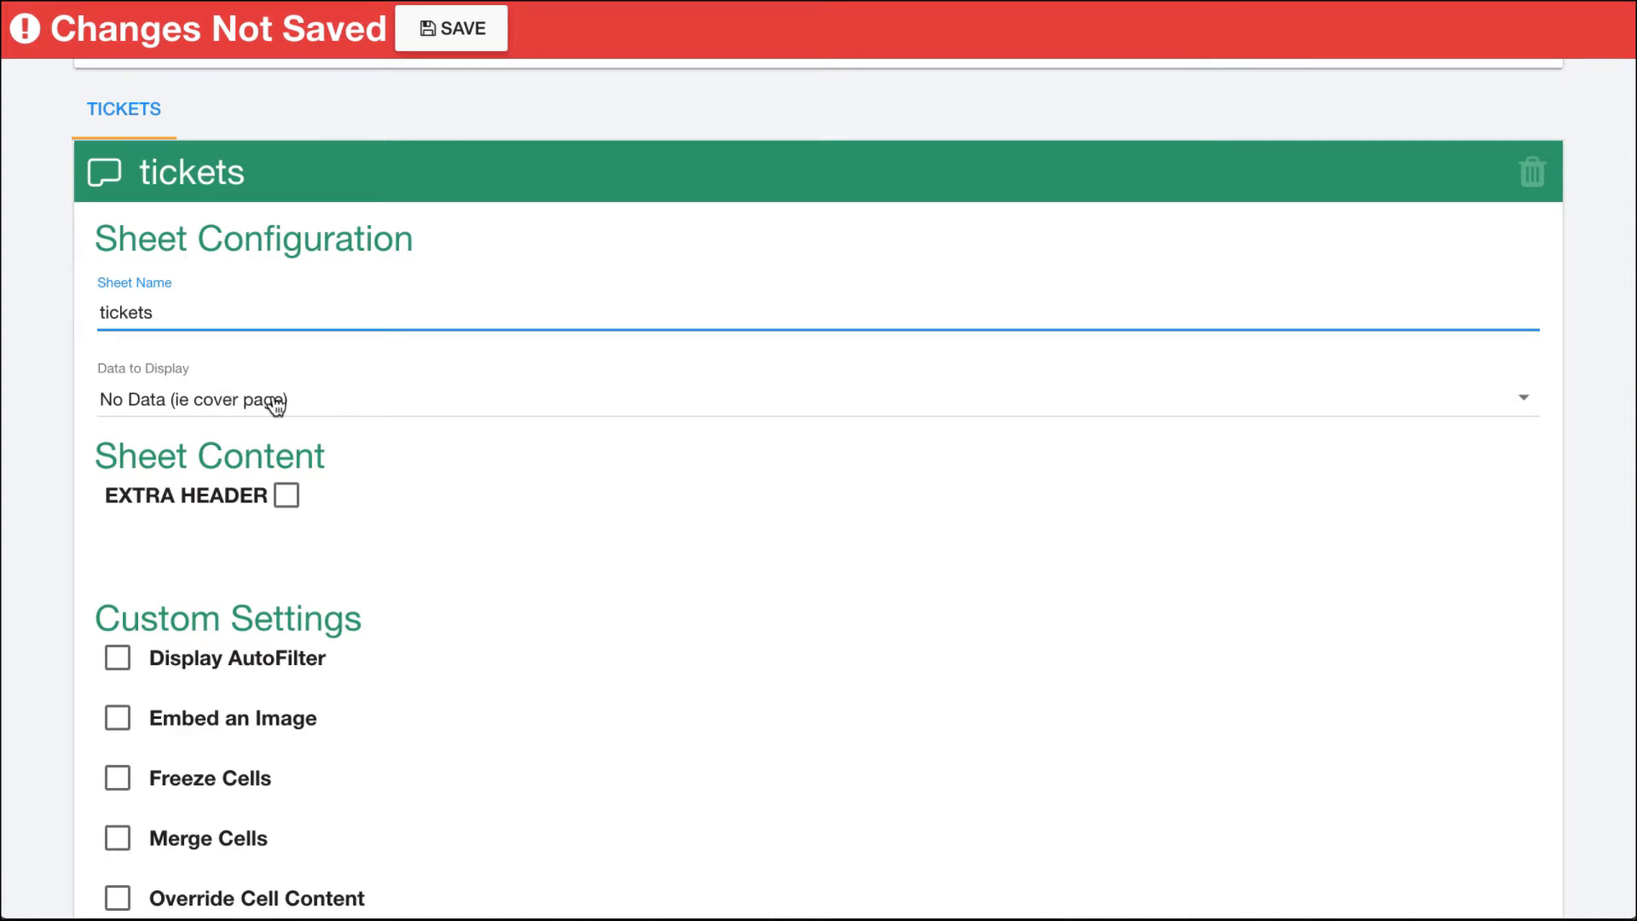
scroll(400, 482, up, 2)
scroll(401, 484, up, 1)
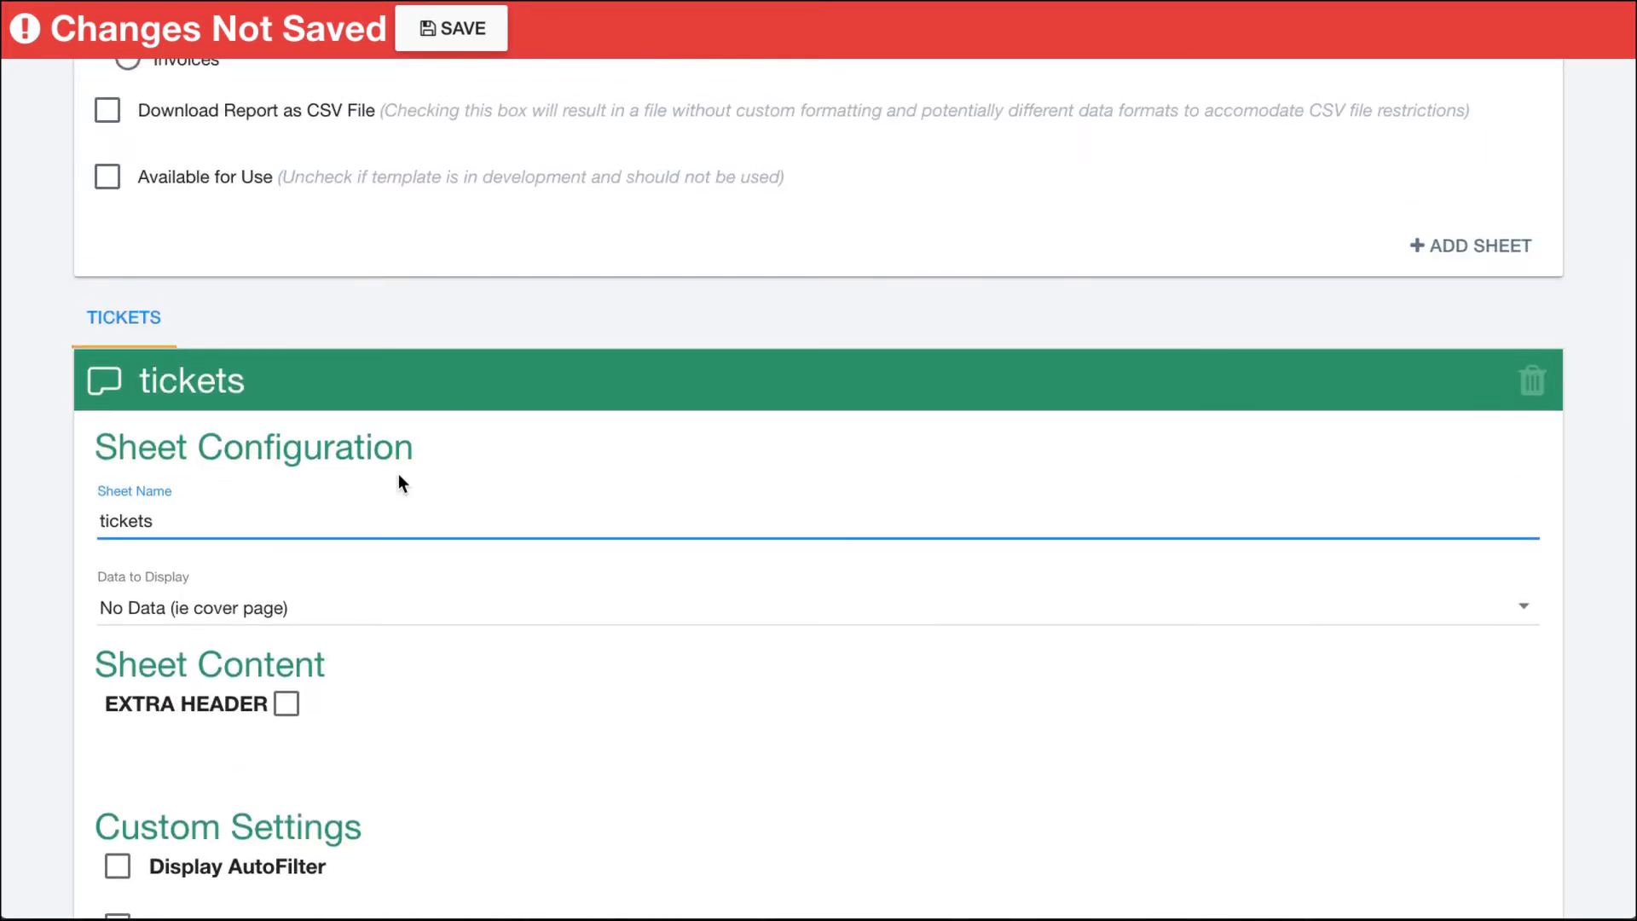
scroll(399, 477, down, 2)
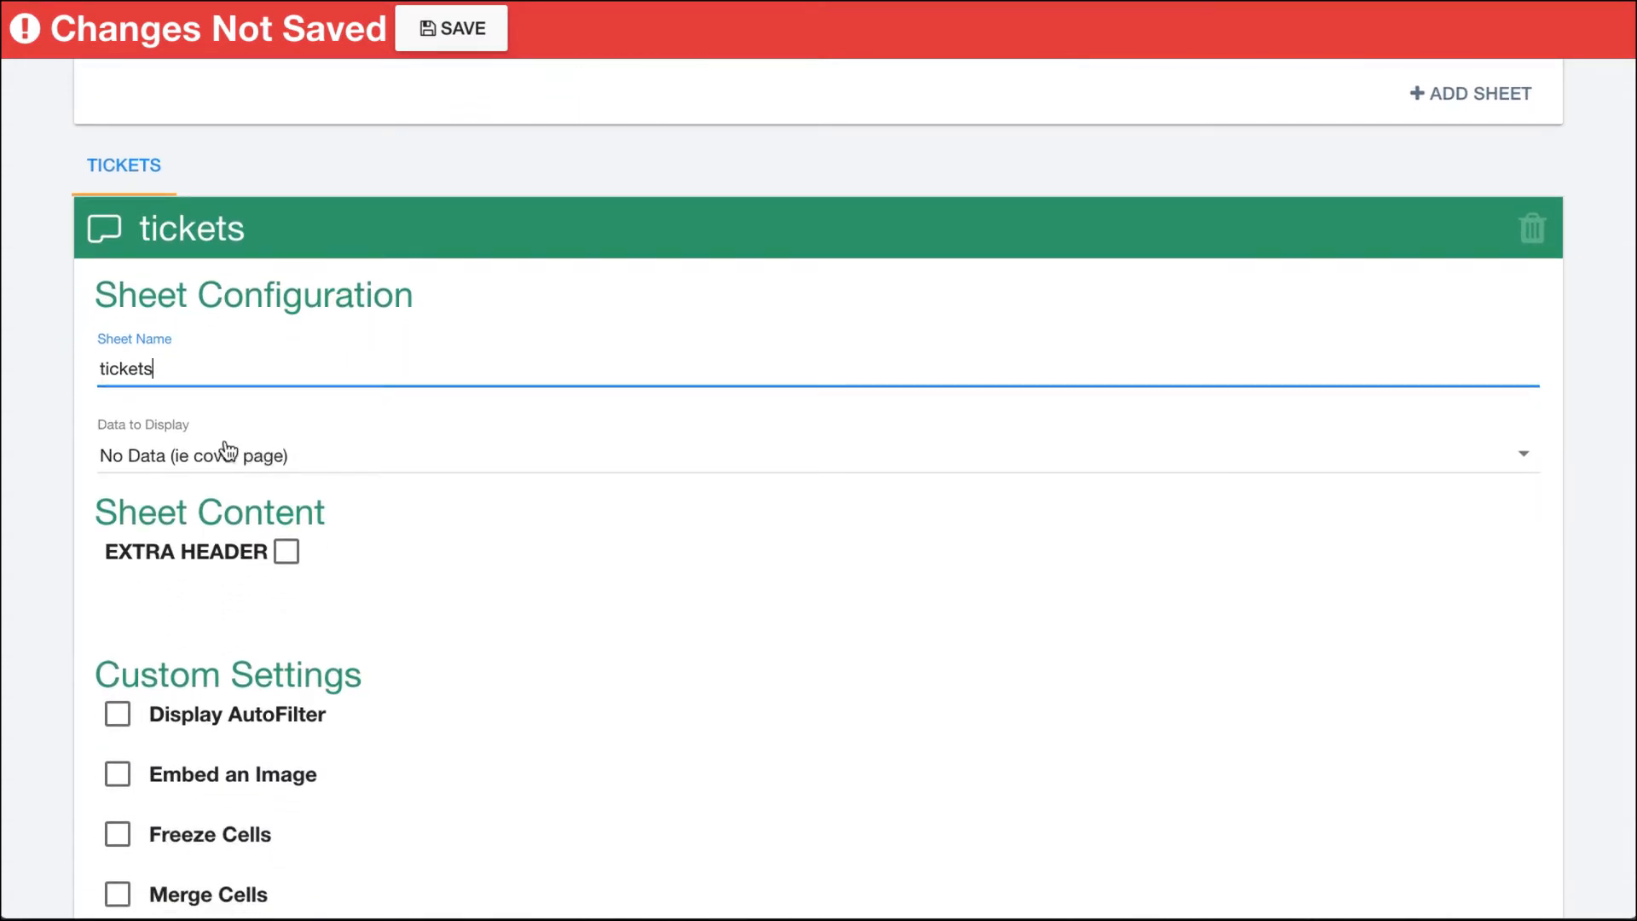
Step: Set the data to display on the tickets sheet to Tickets
click(182, 459)
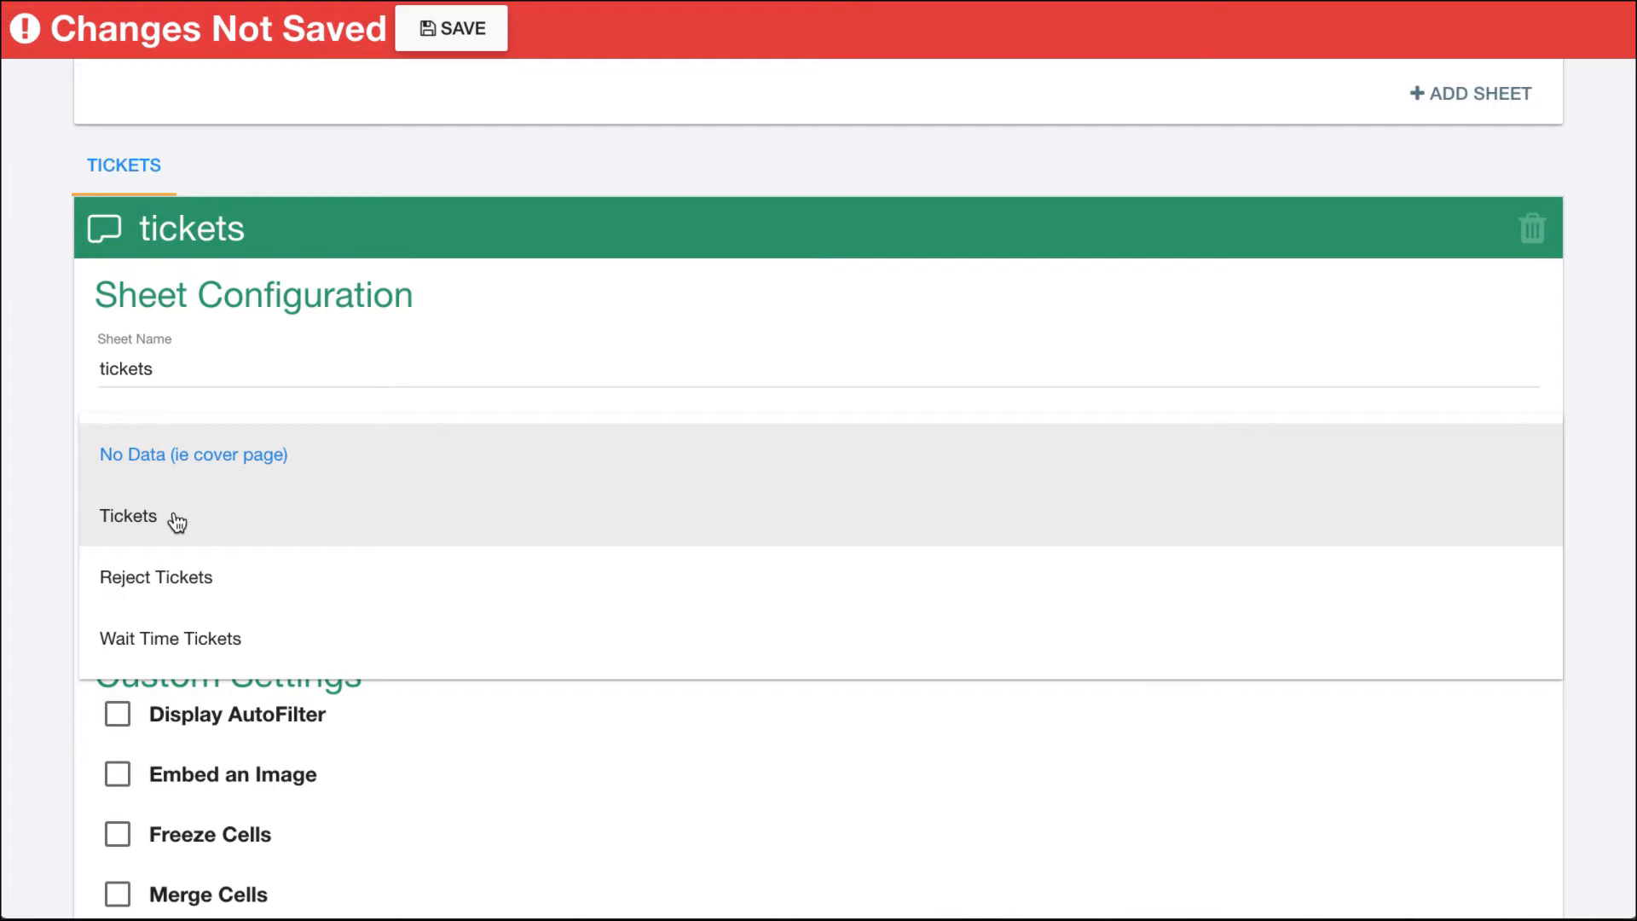
click(176, 520)
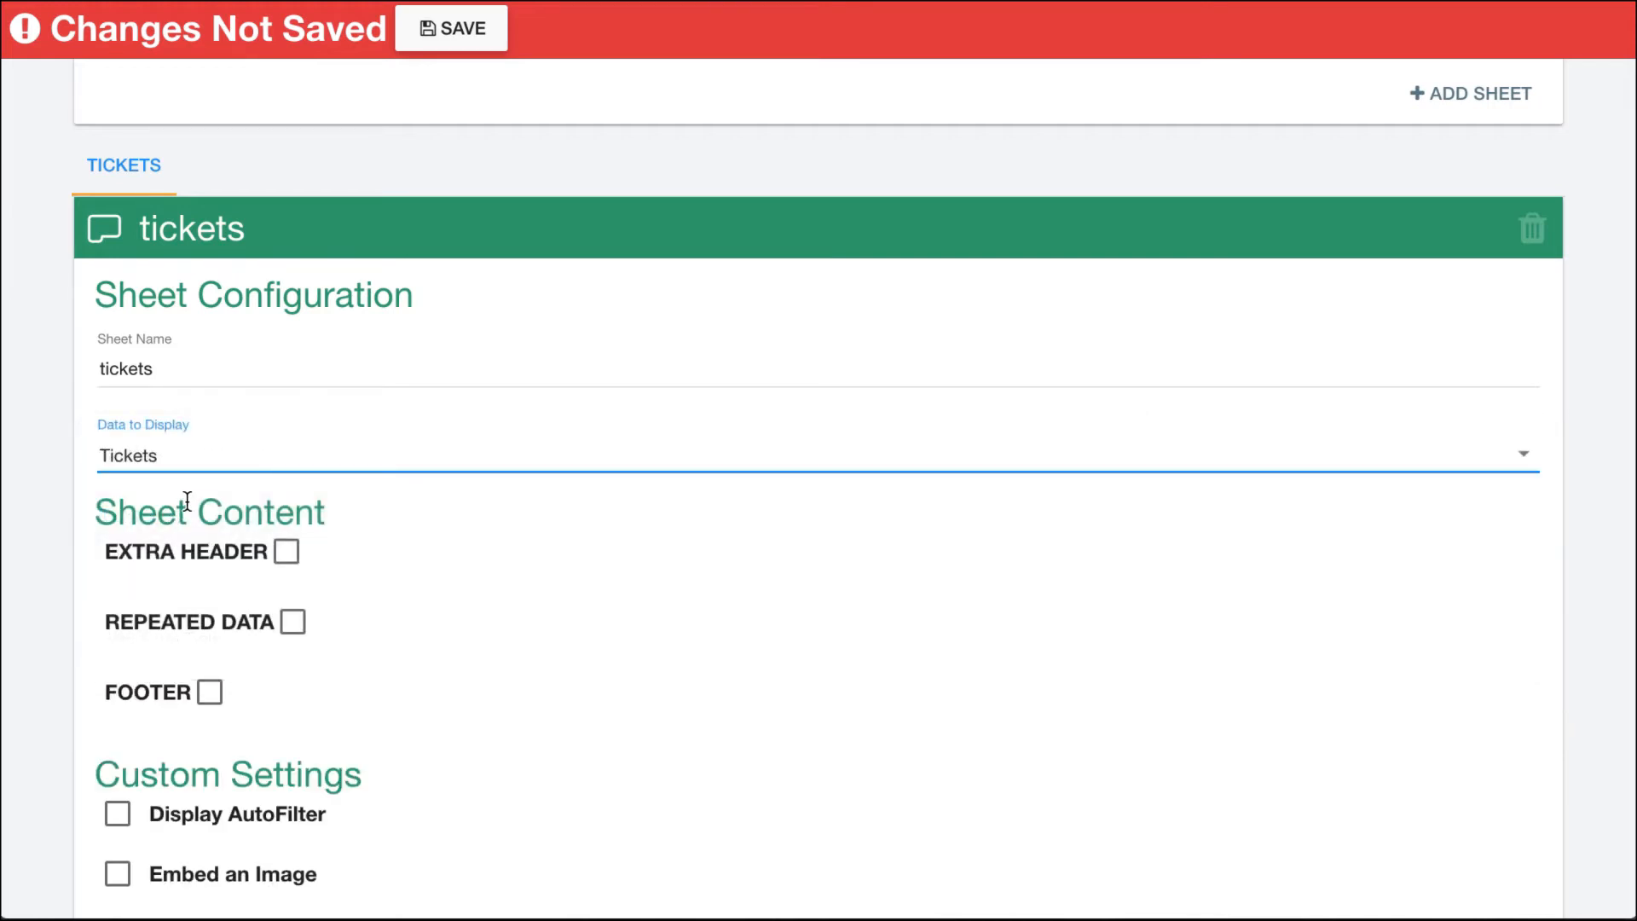
click(260, 493)
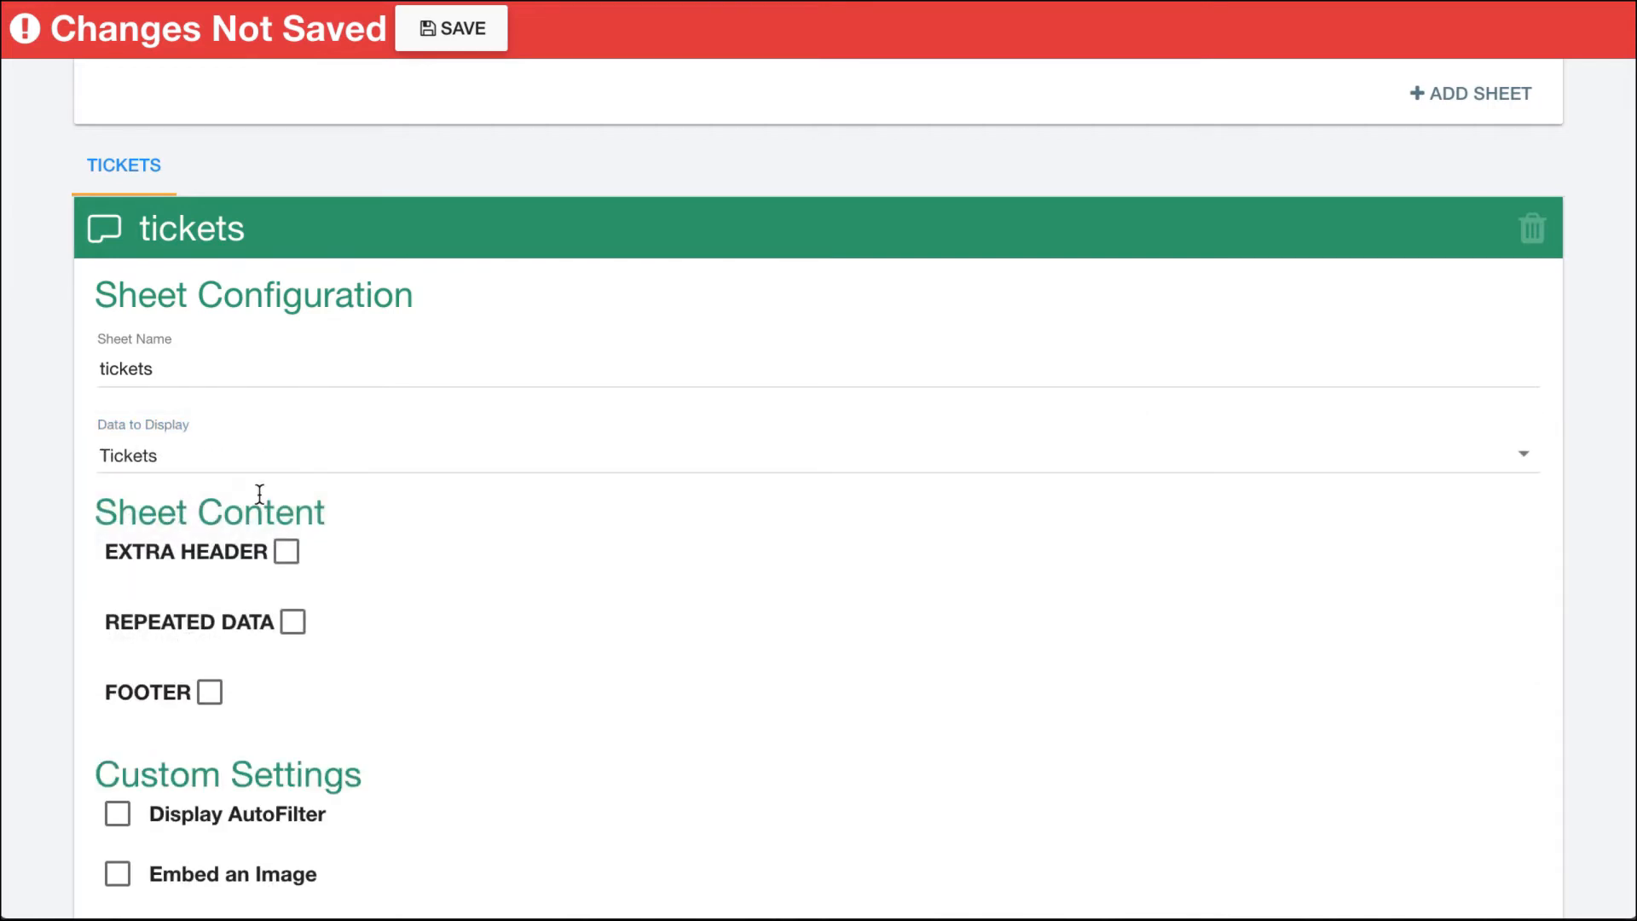
Step: Enable repeated data on the tickets sheet and add a first column with the header "Ticket Number"
scroll(259, 493, down, 1)
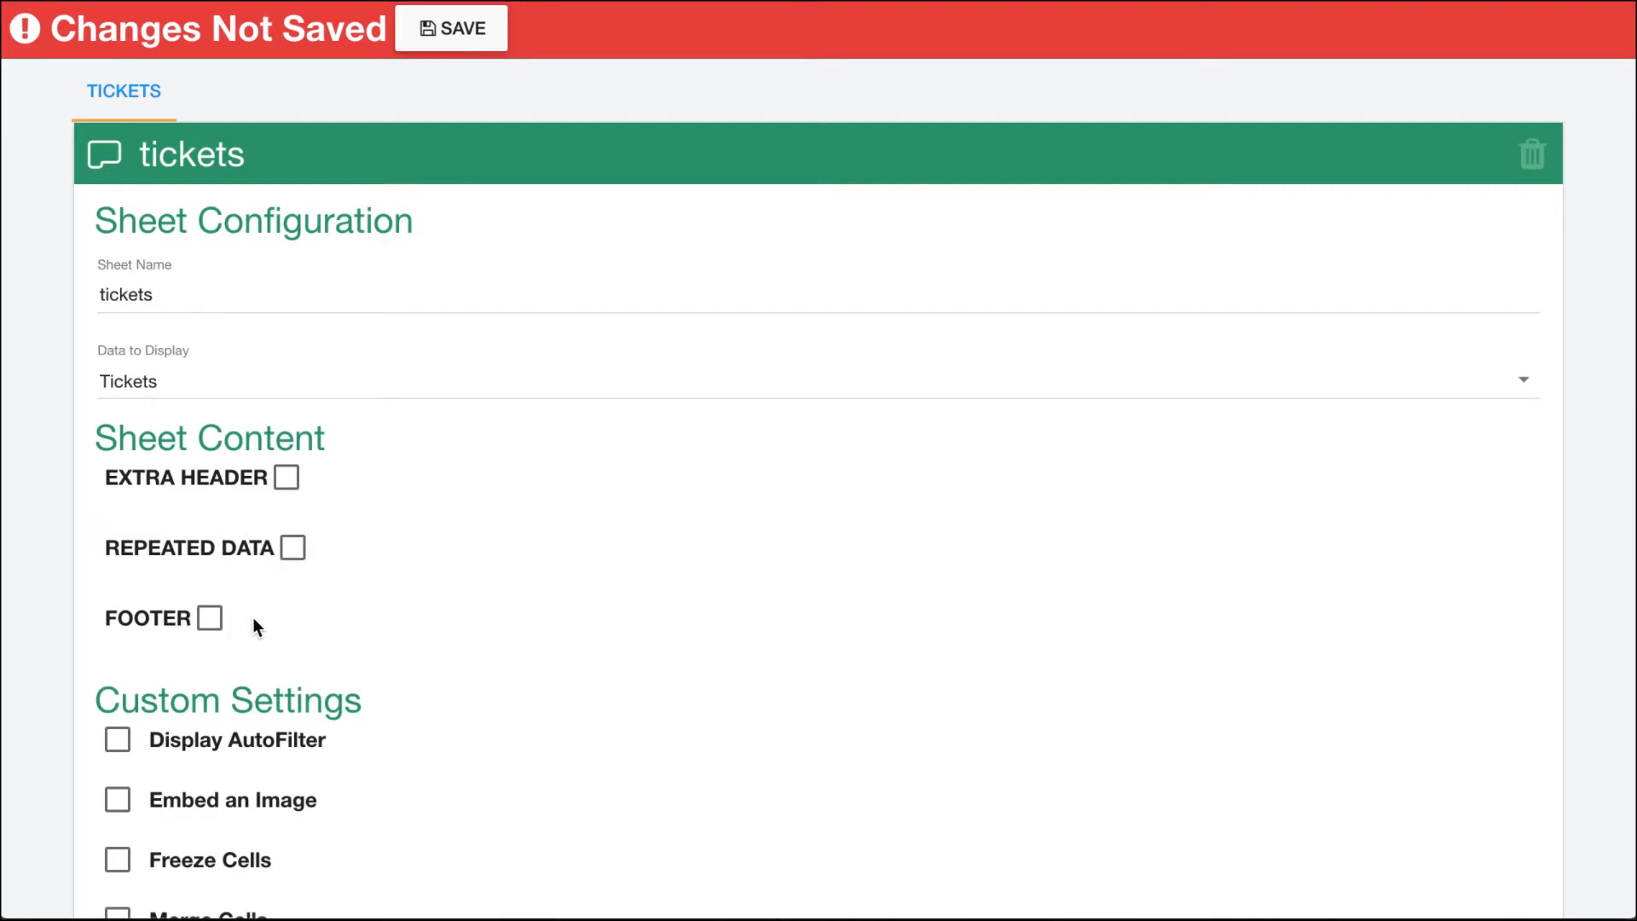
scroll(254, 627, down, 3)
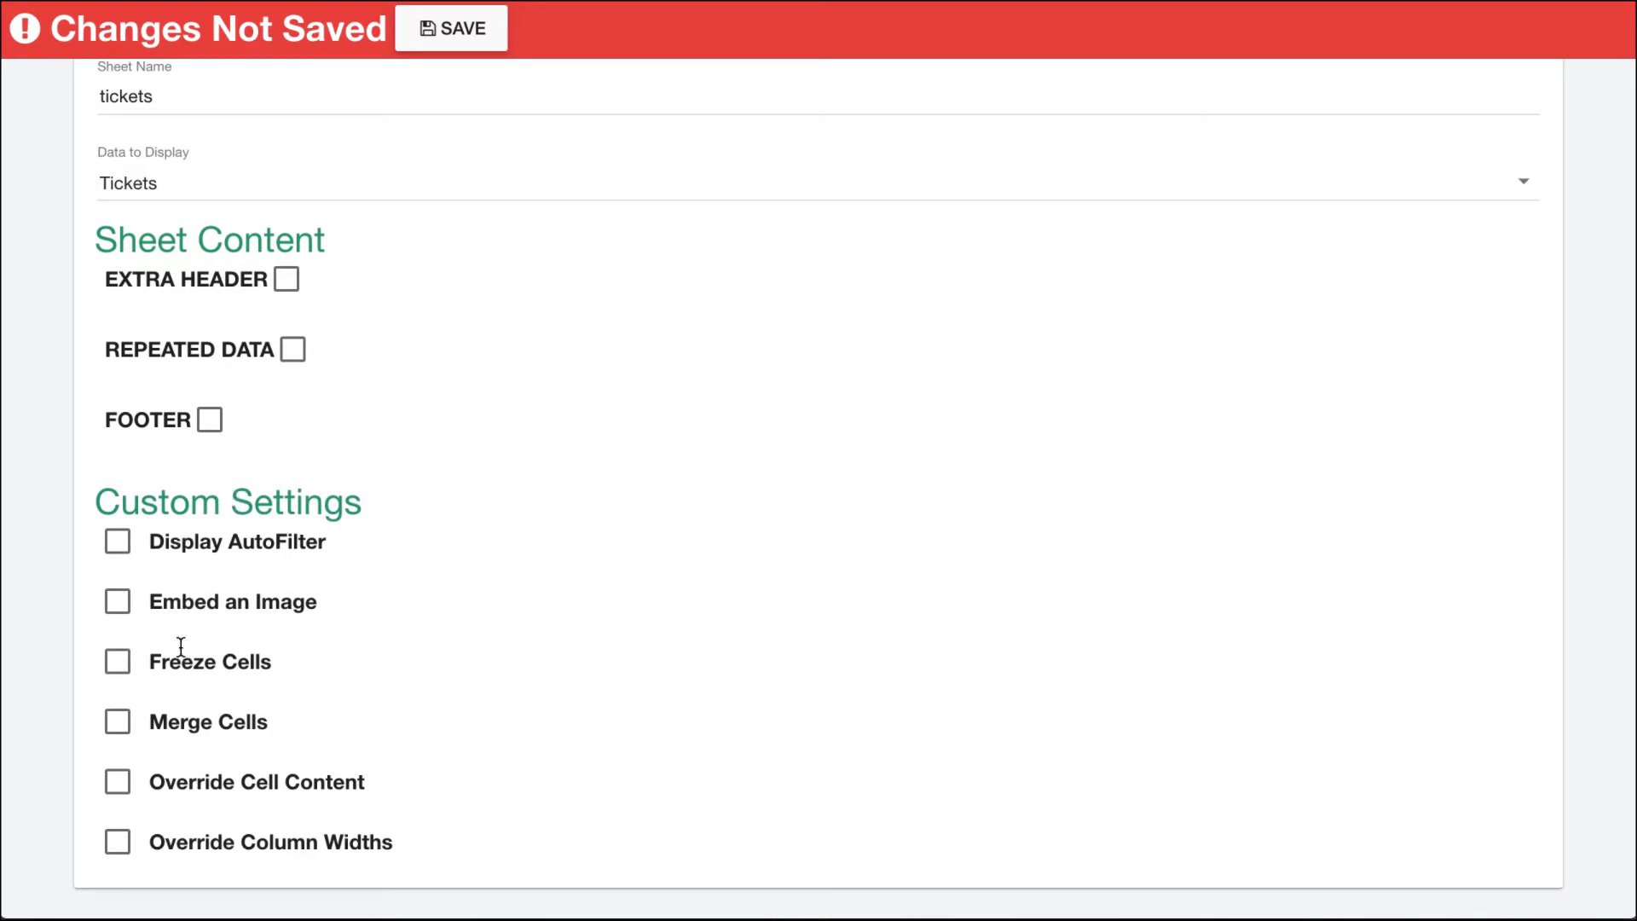
scroll(270, 723, up, 2)
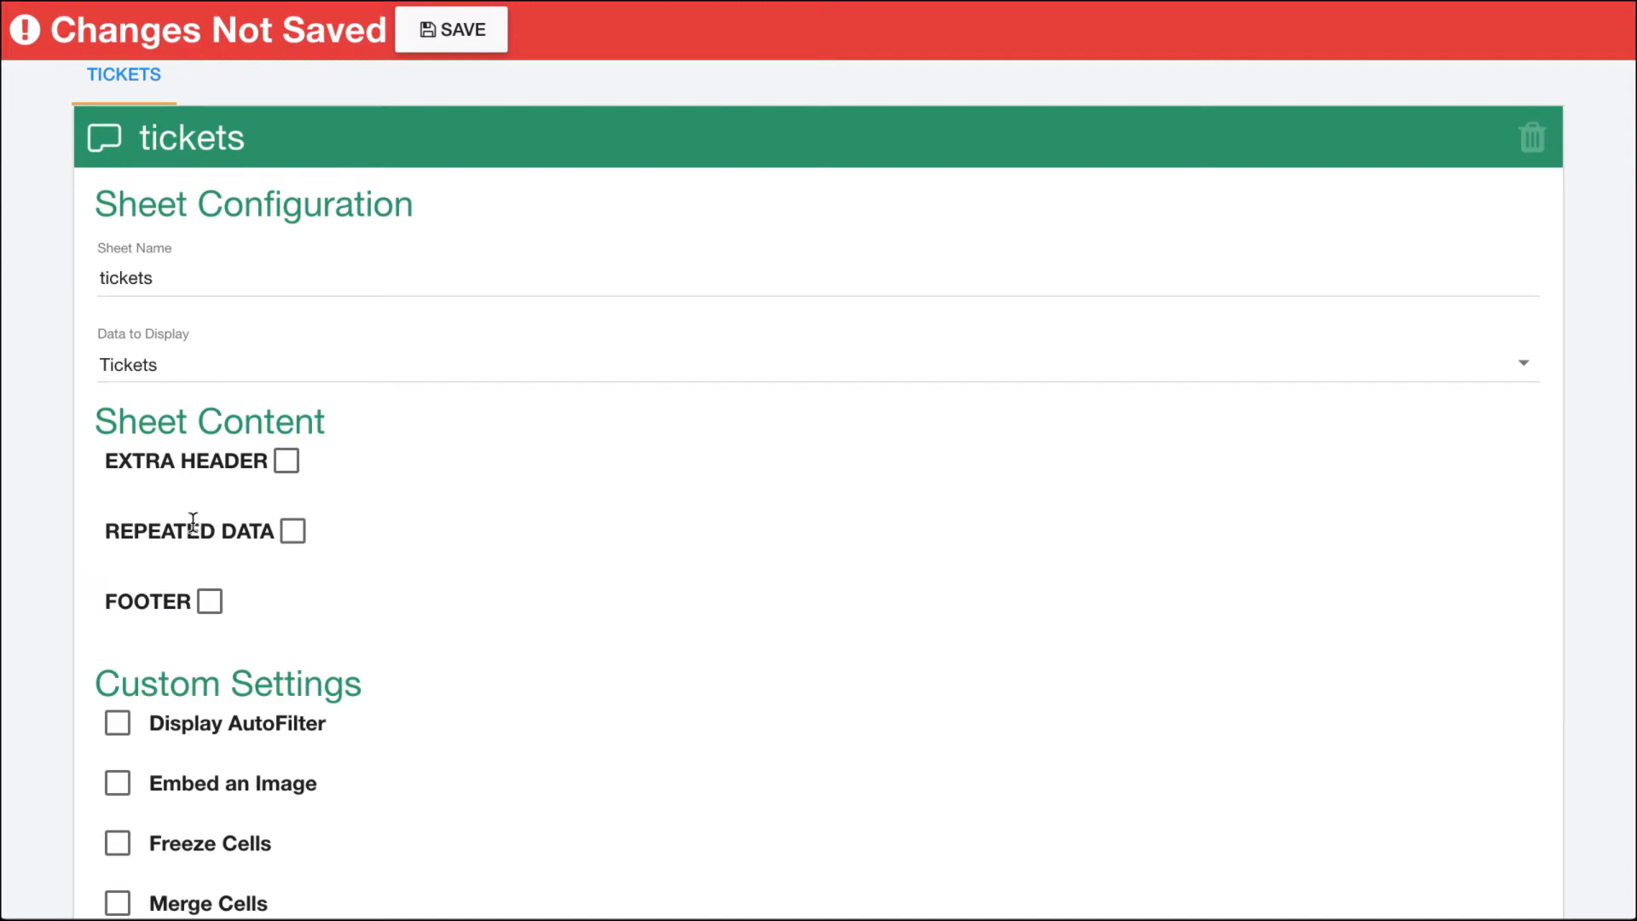
click(290, 534)
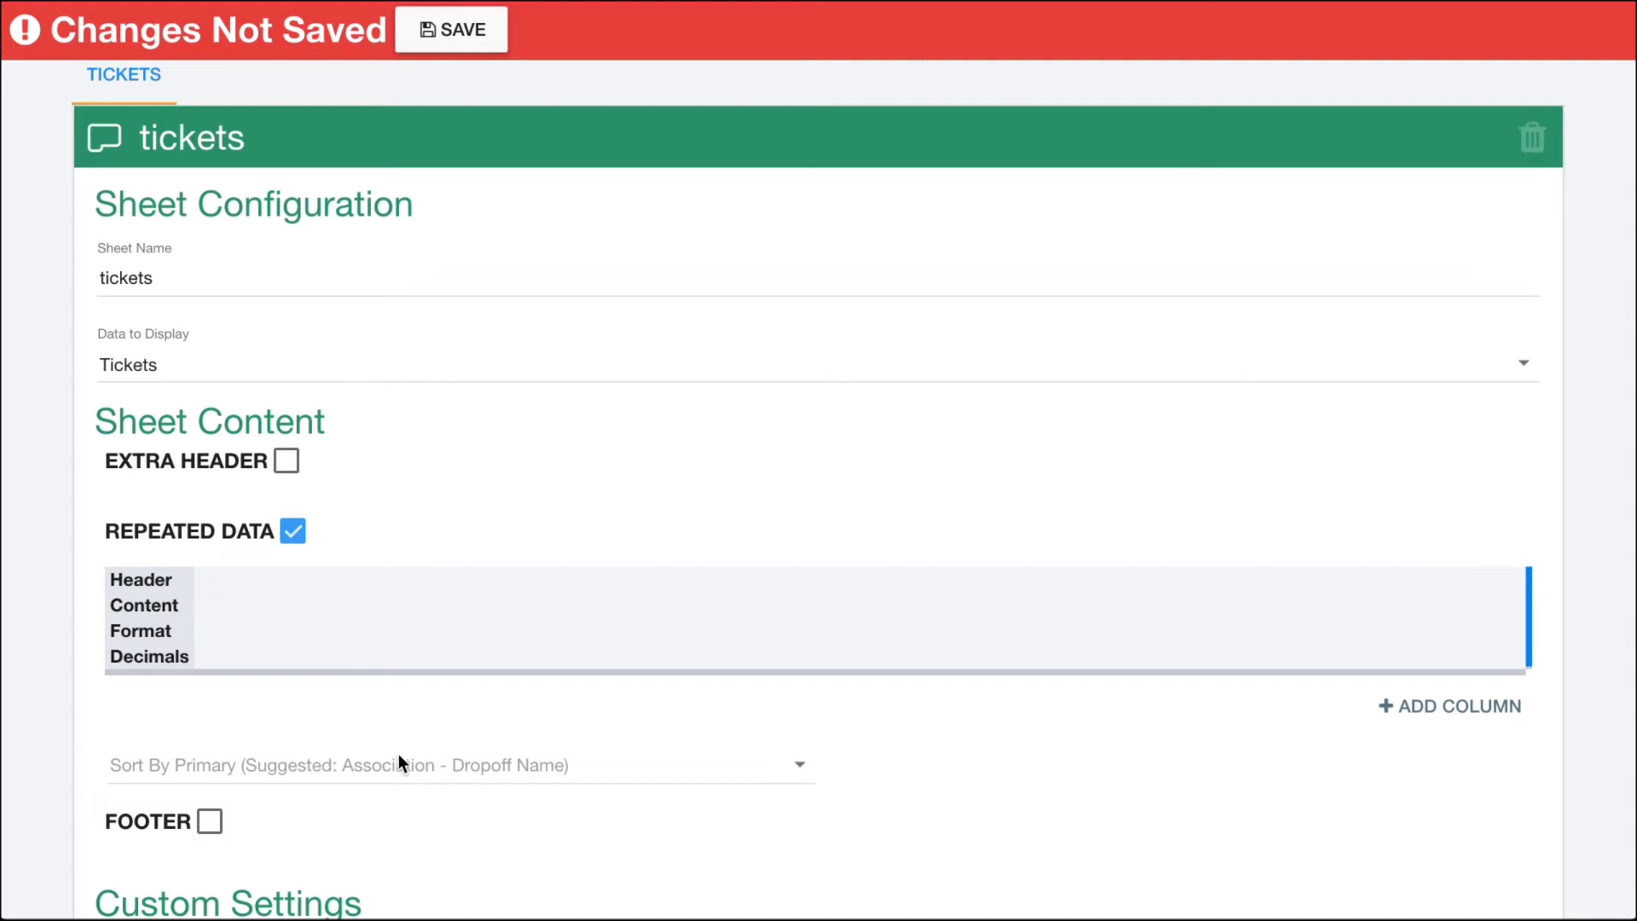
click(1419, 714)
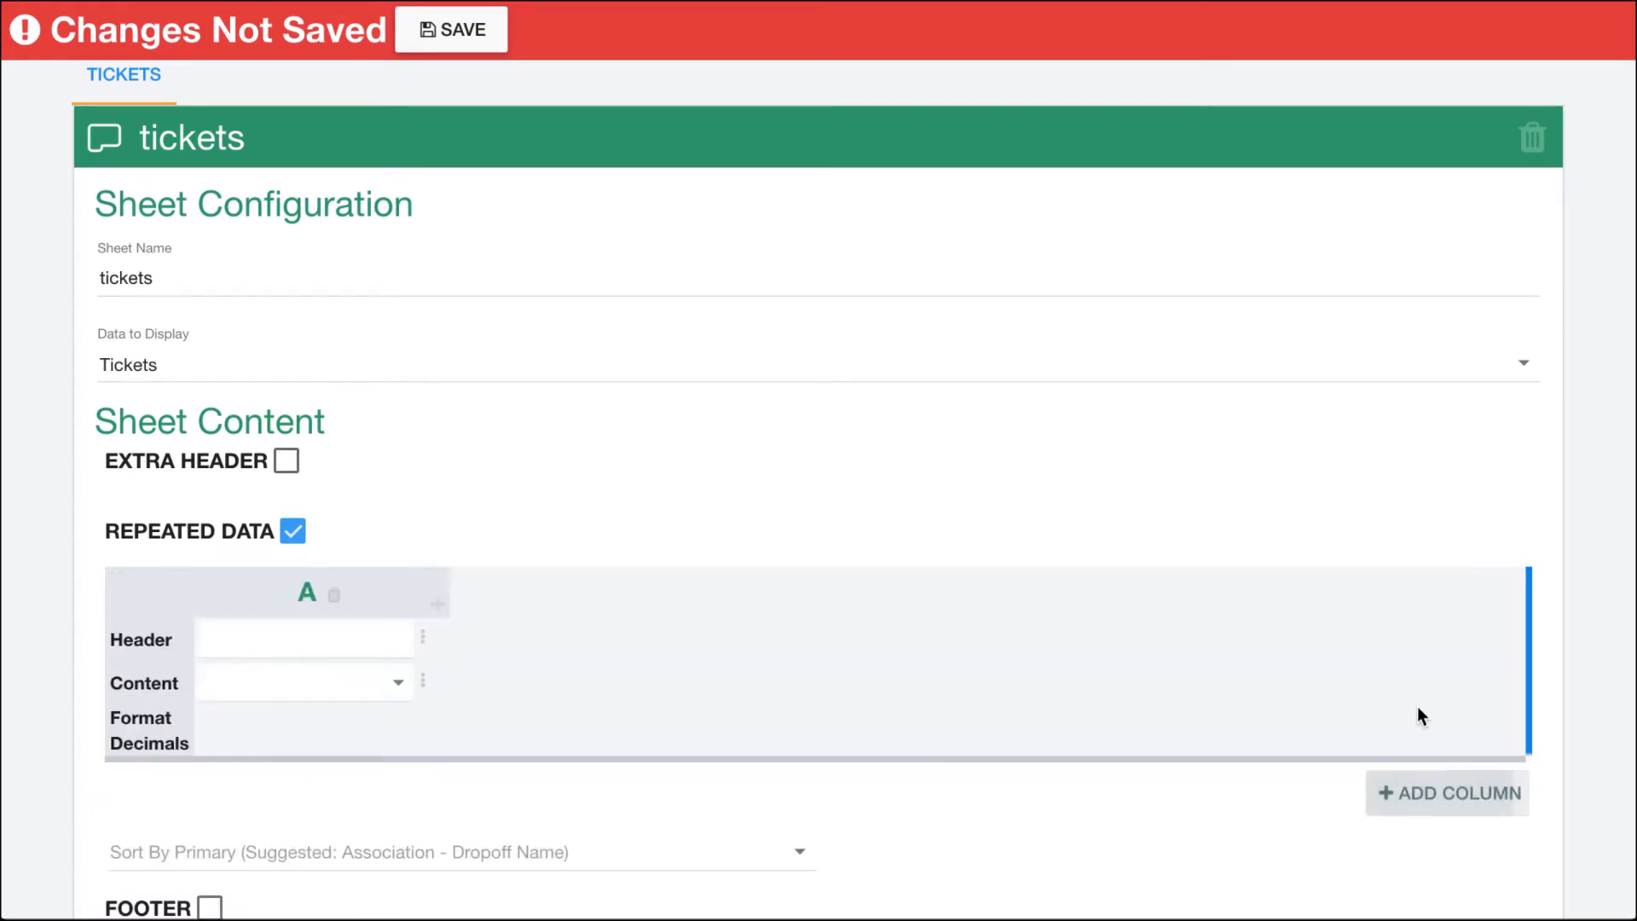
click(289, 643)
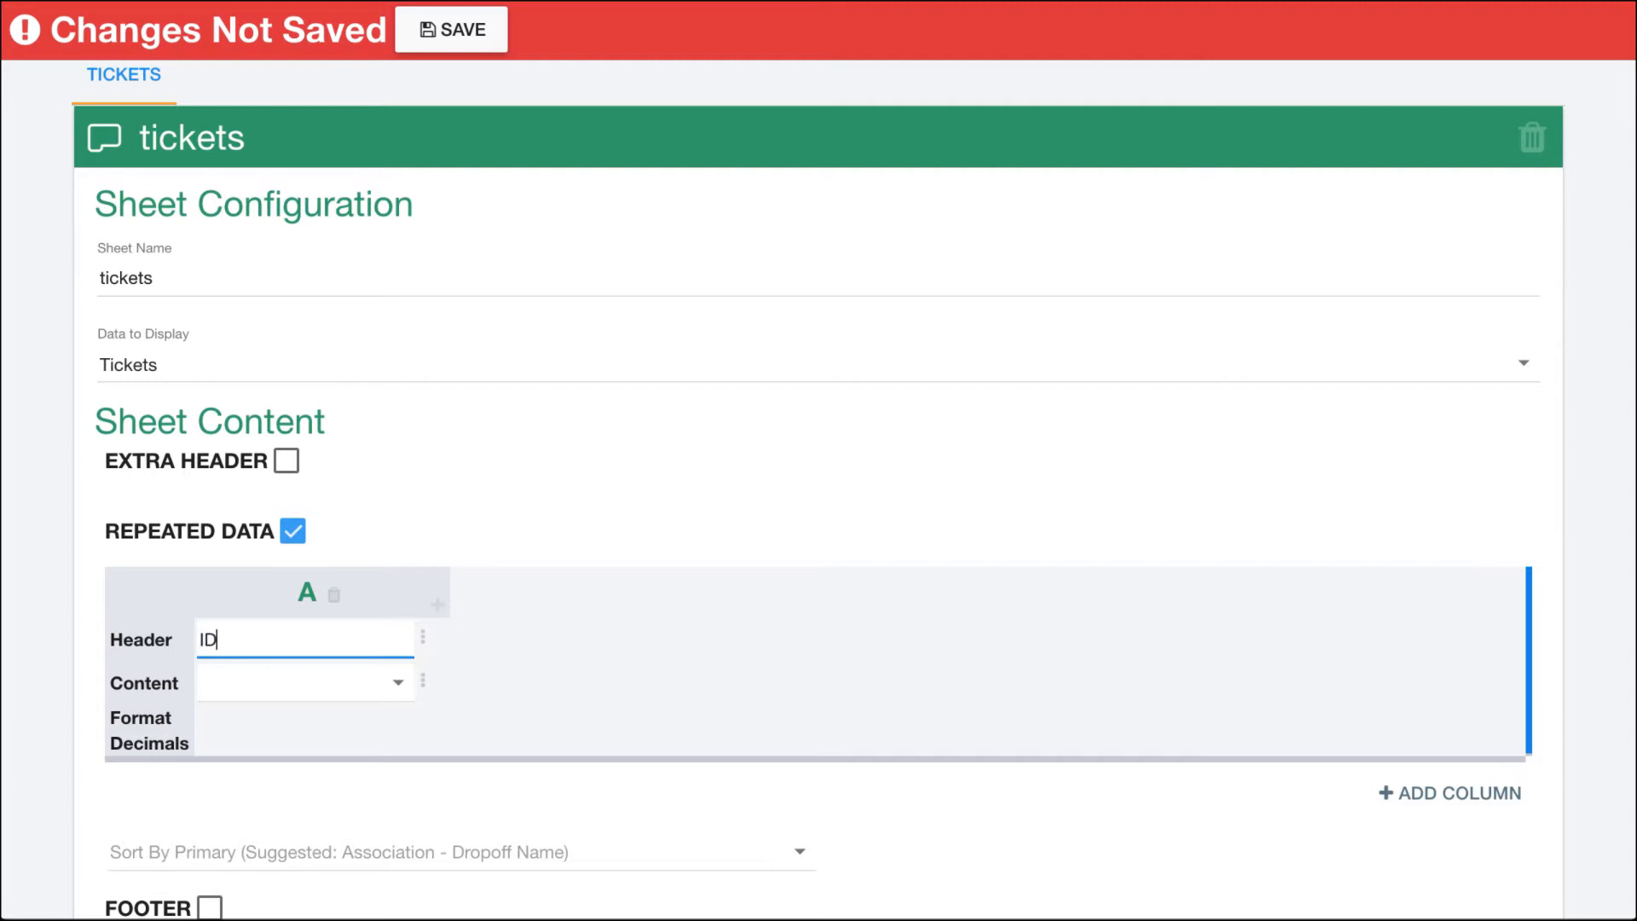
text(Ticket Number)
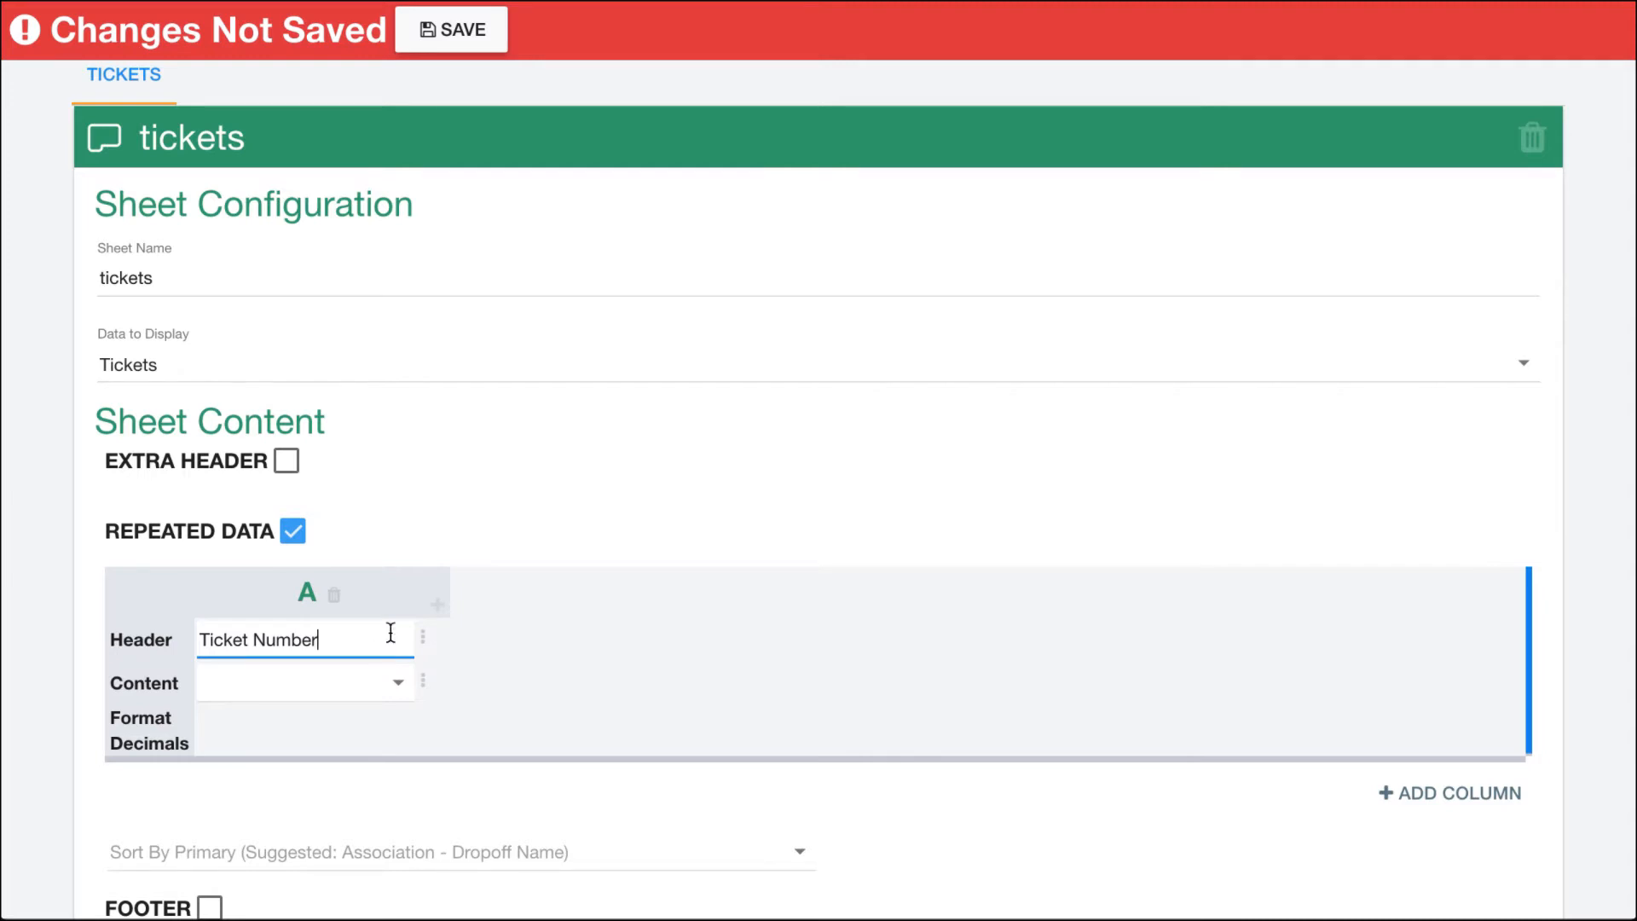
Step: Examine the available content fields for the Ticket Number column
click(240, 690)
scroll(272, 758, down, 5)
scroll(272, 758, down, 20)
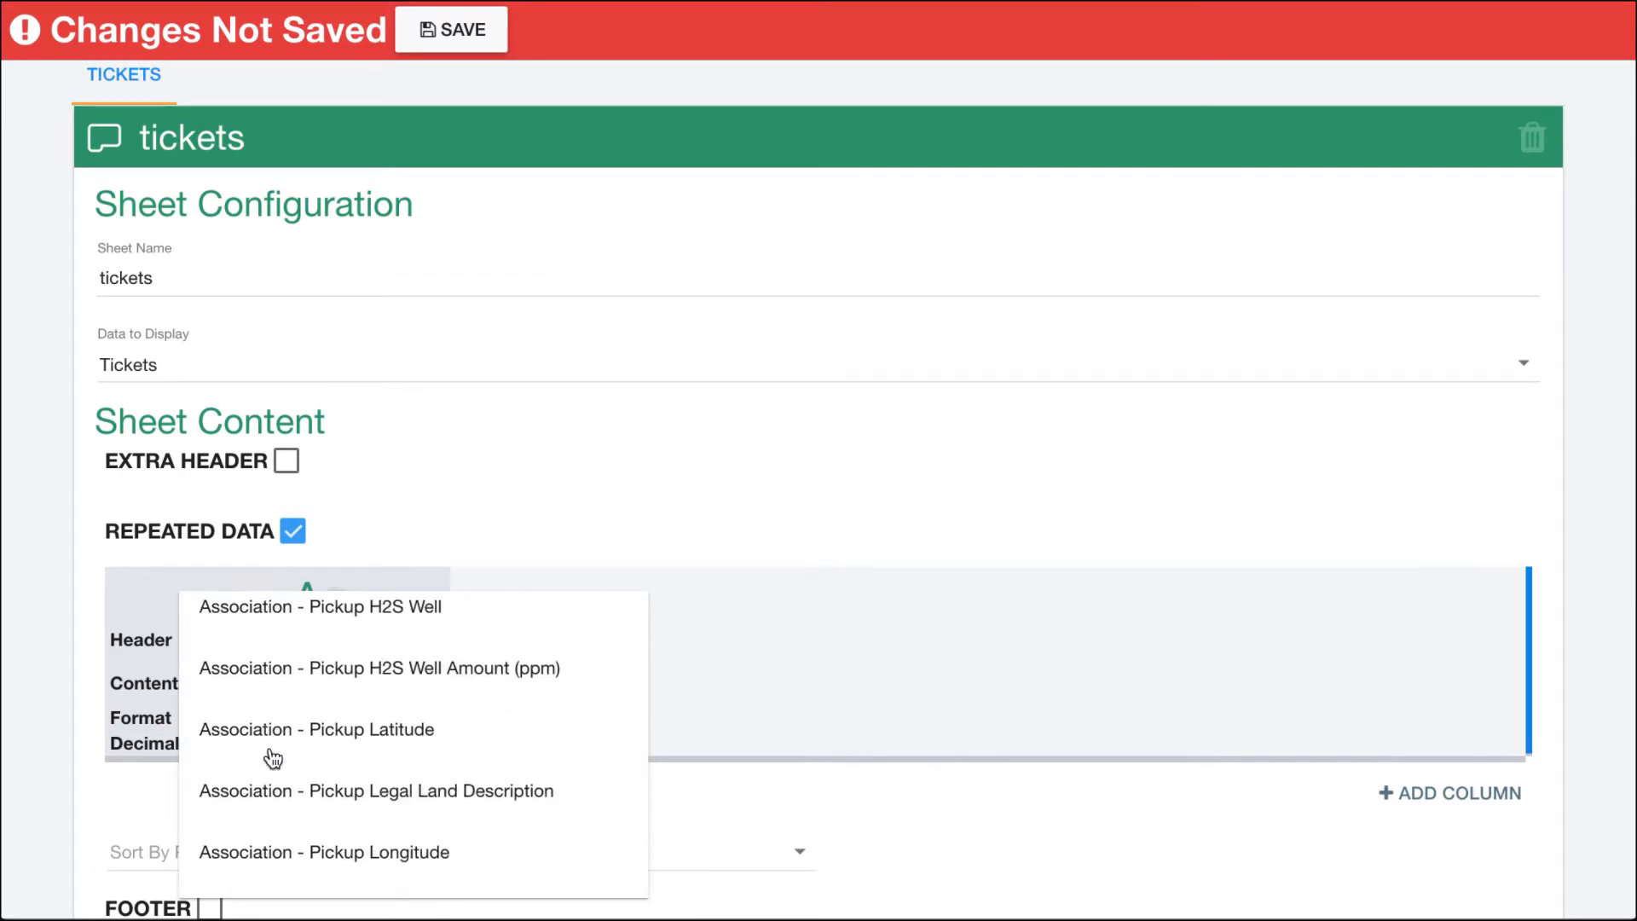
scroll(272, 758, down, 20)
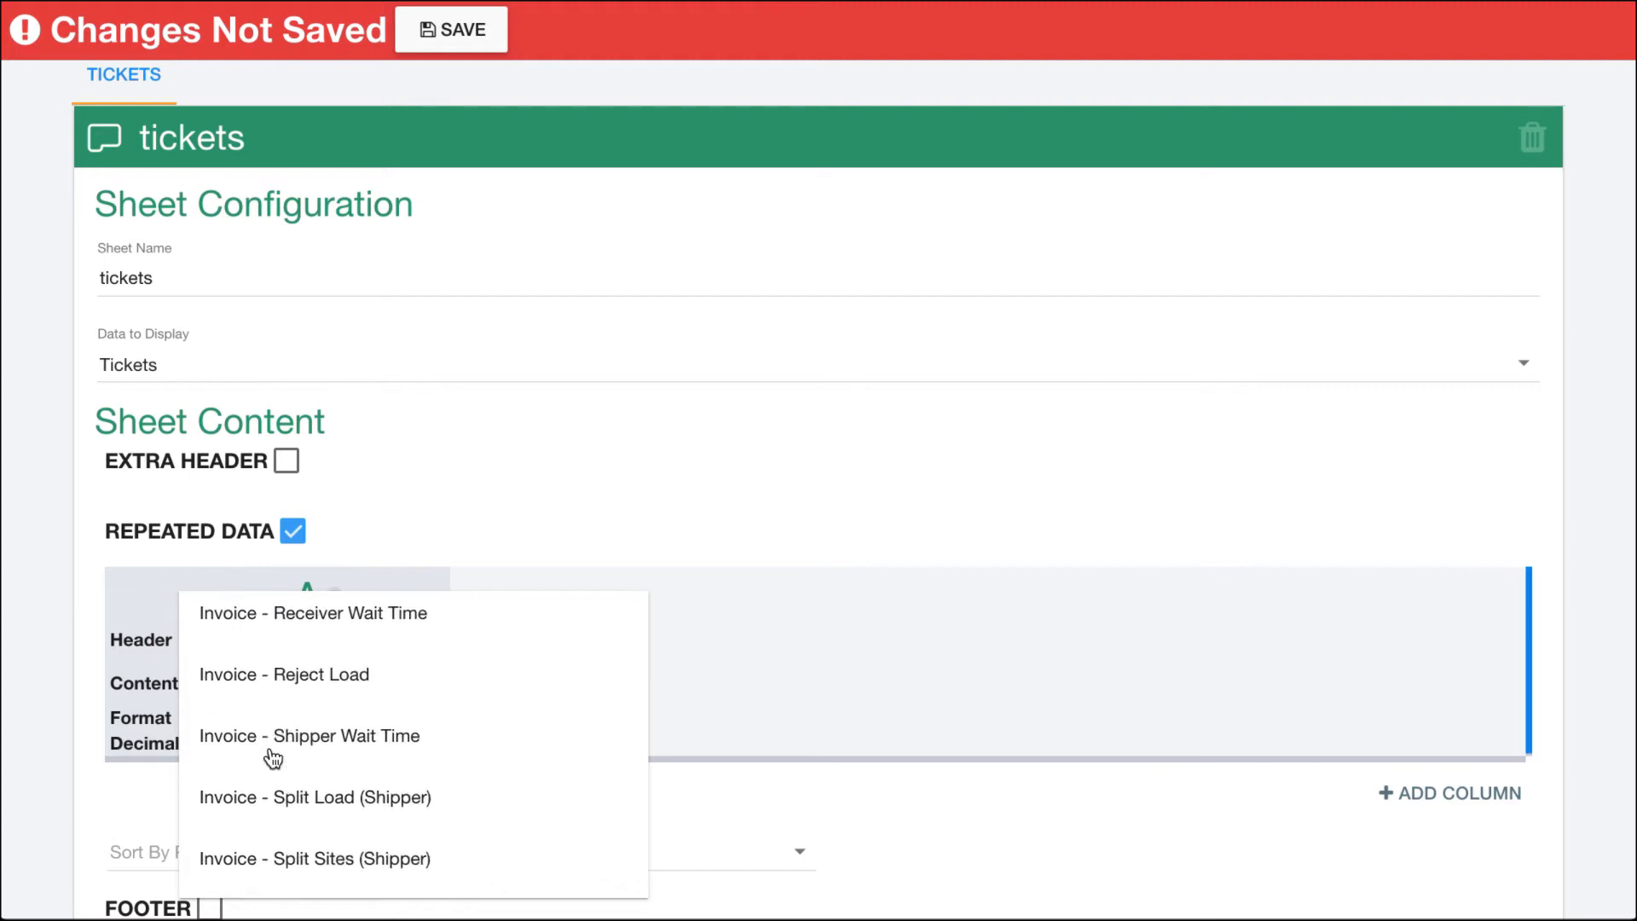
scroll(273, 758, down, 20)
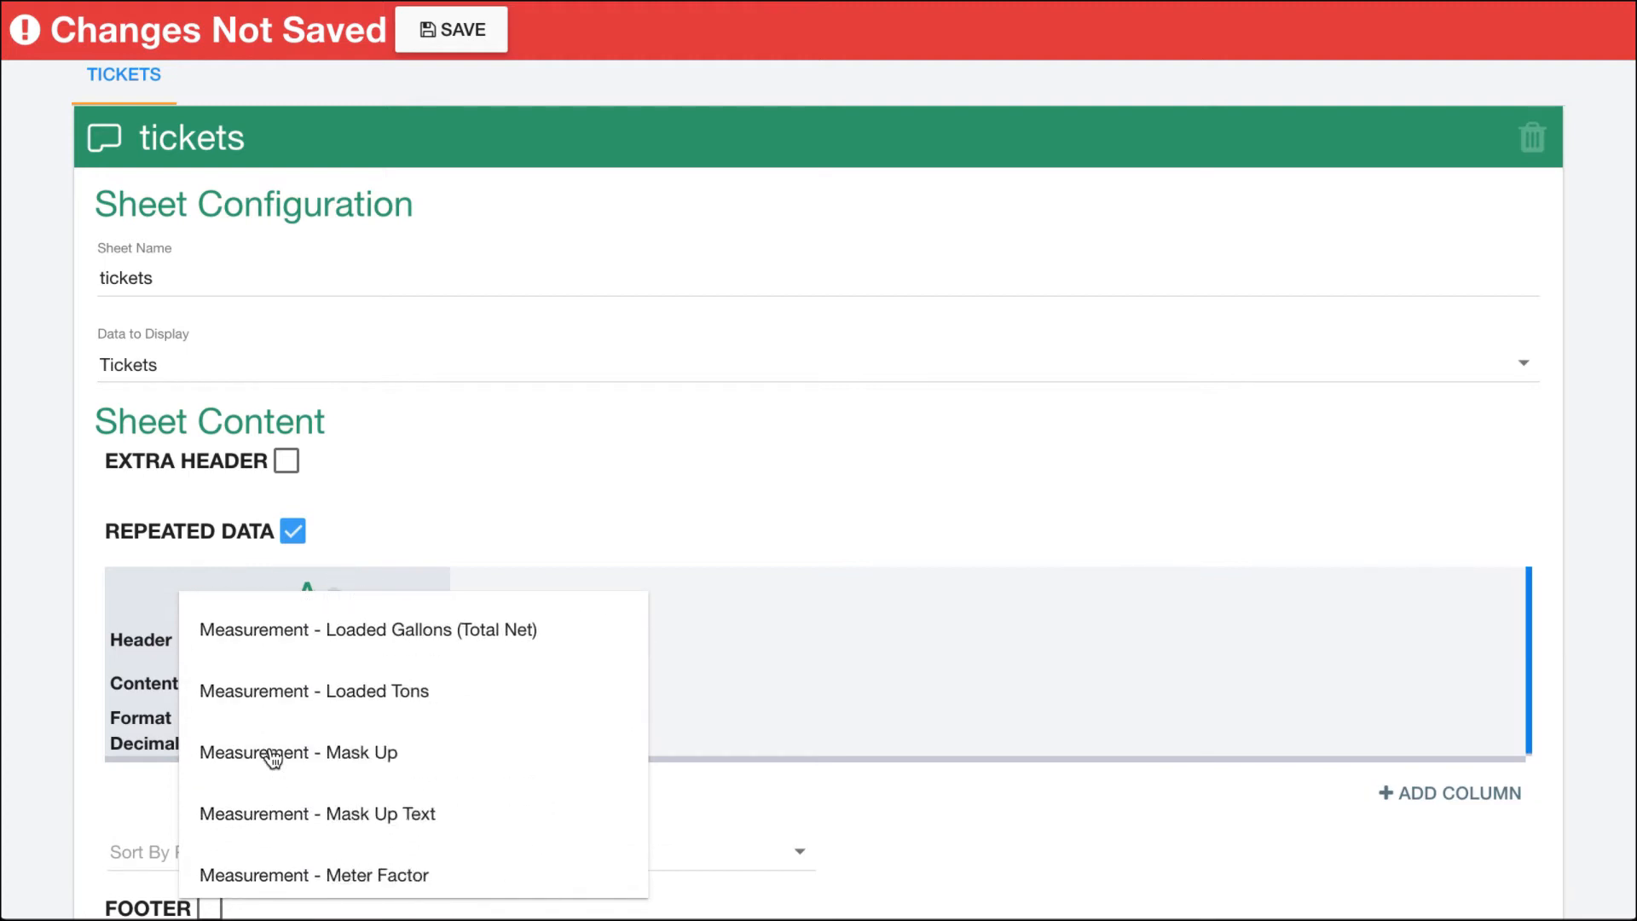
scroll(273, 758, down, 20)
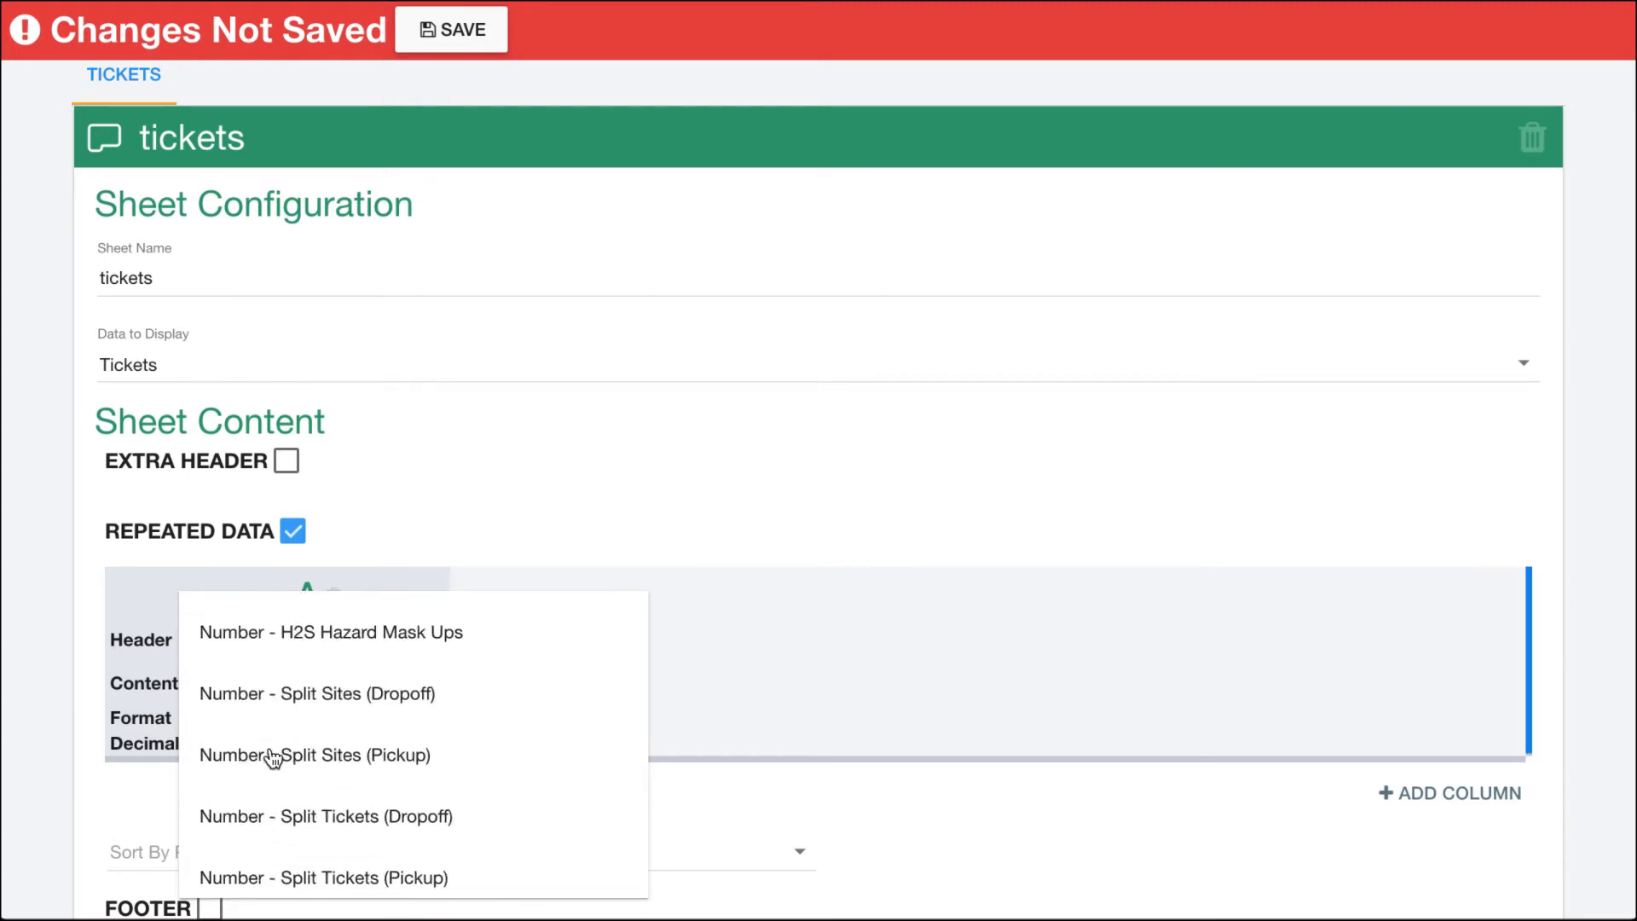
scroll(273, 758, up, 20)
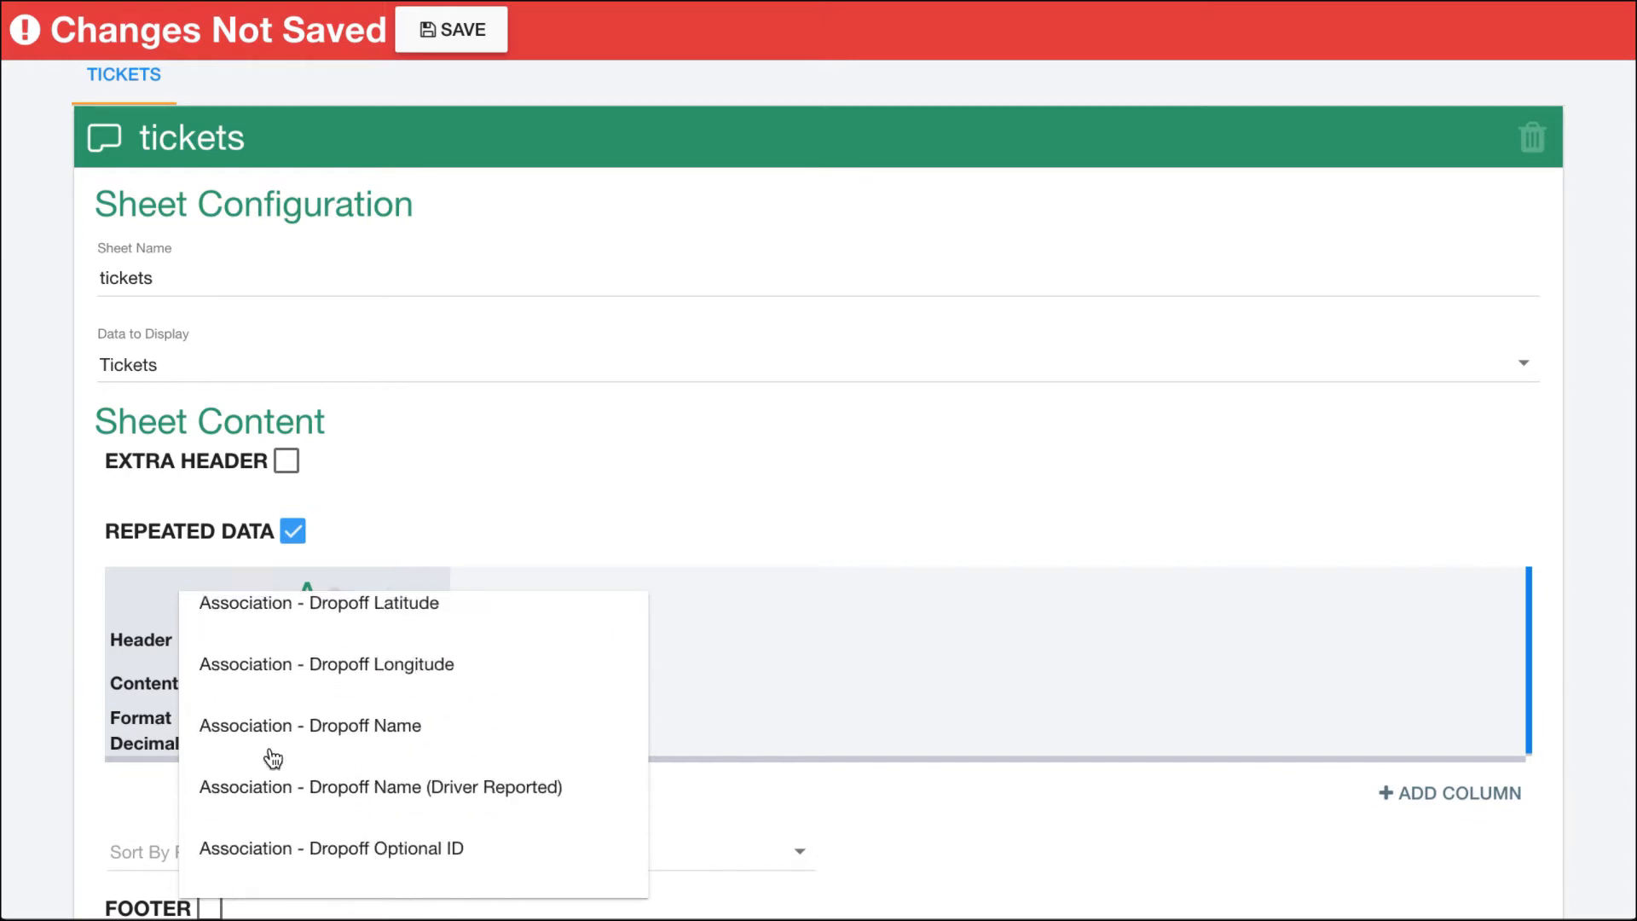
scroll(273, 758, up, 10)
Step: Find the ticket number field and set the Ticket Number column's content to Identification - Ticket Number
click(239, 617)
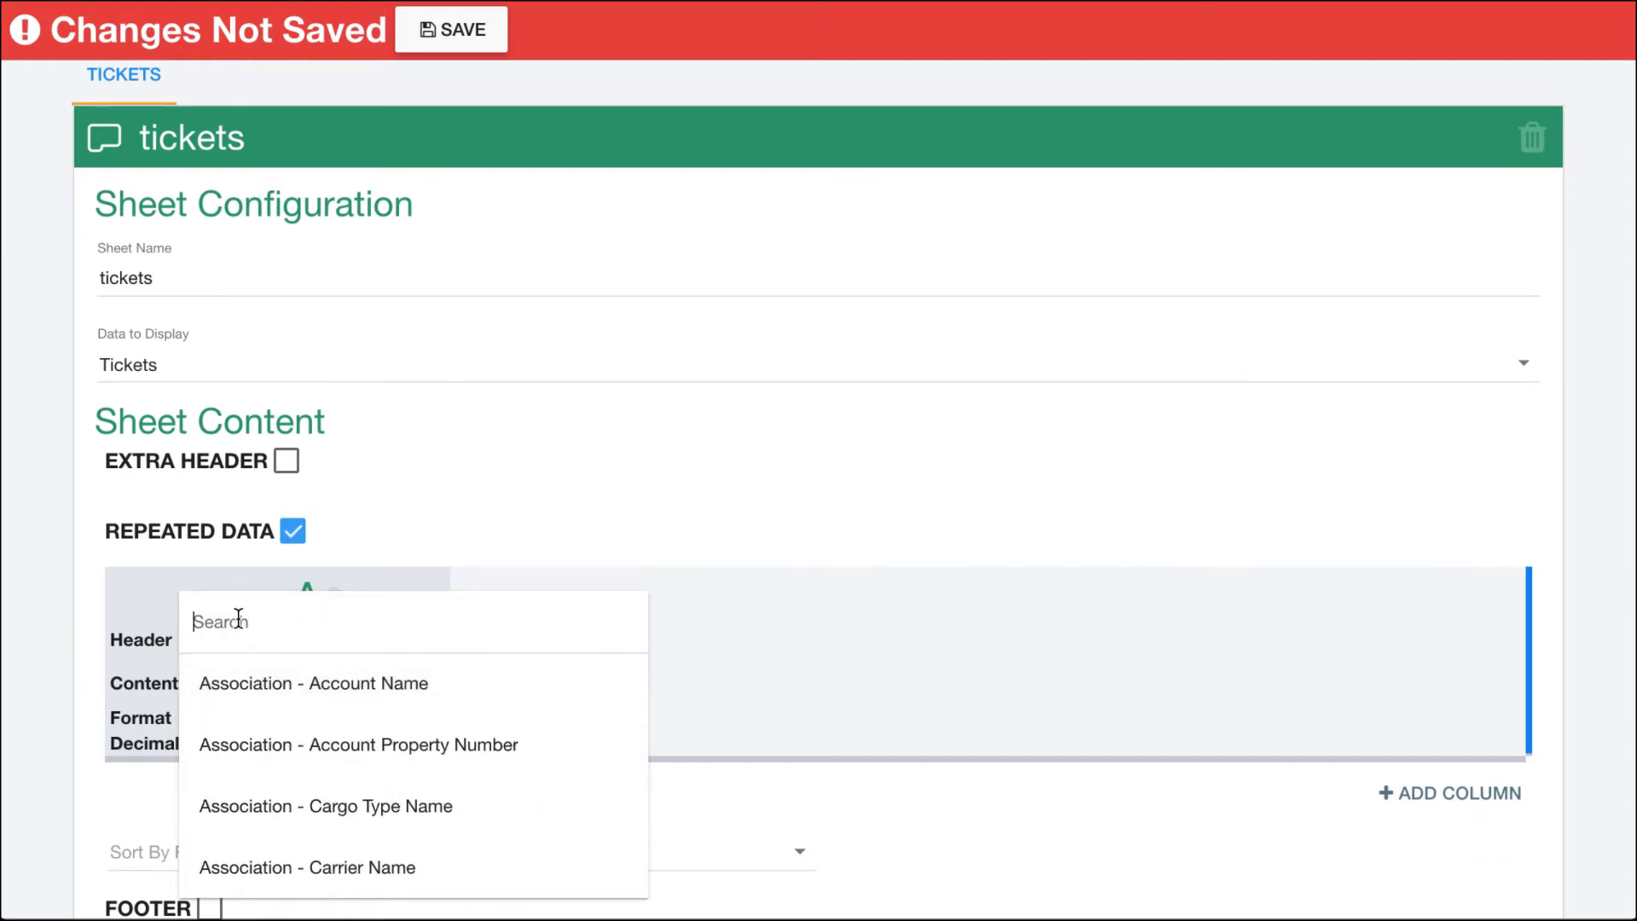
text(id nu)
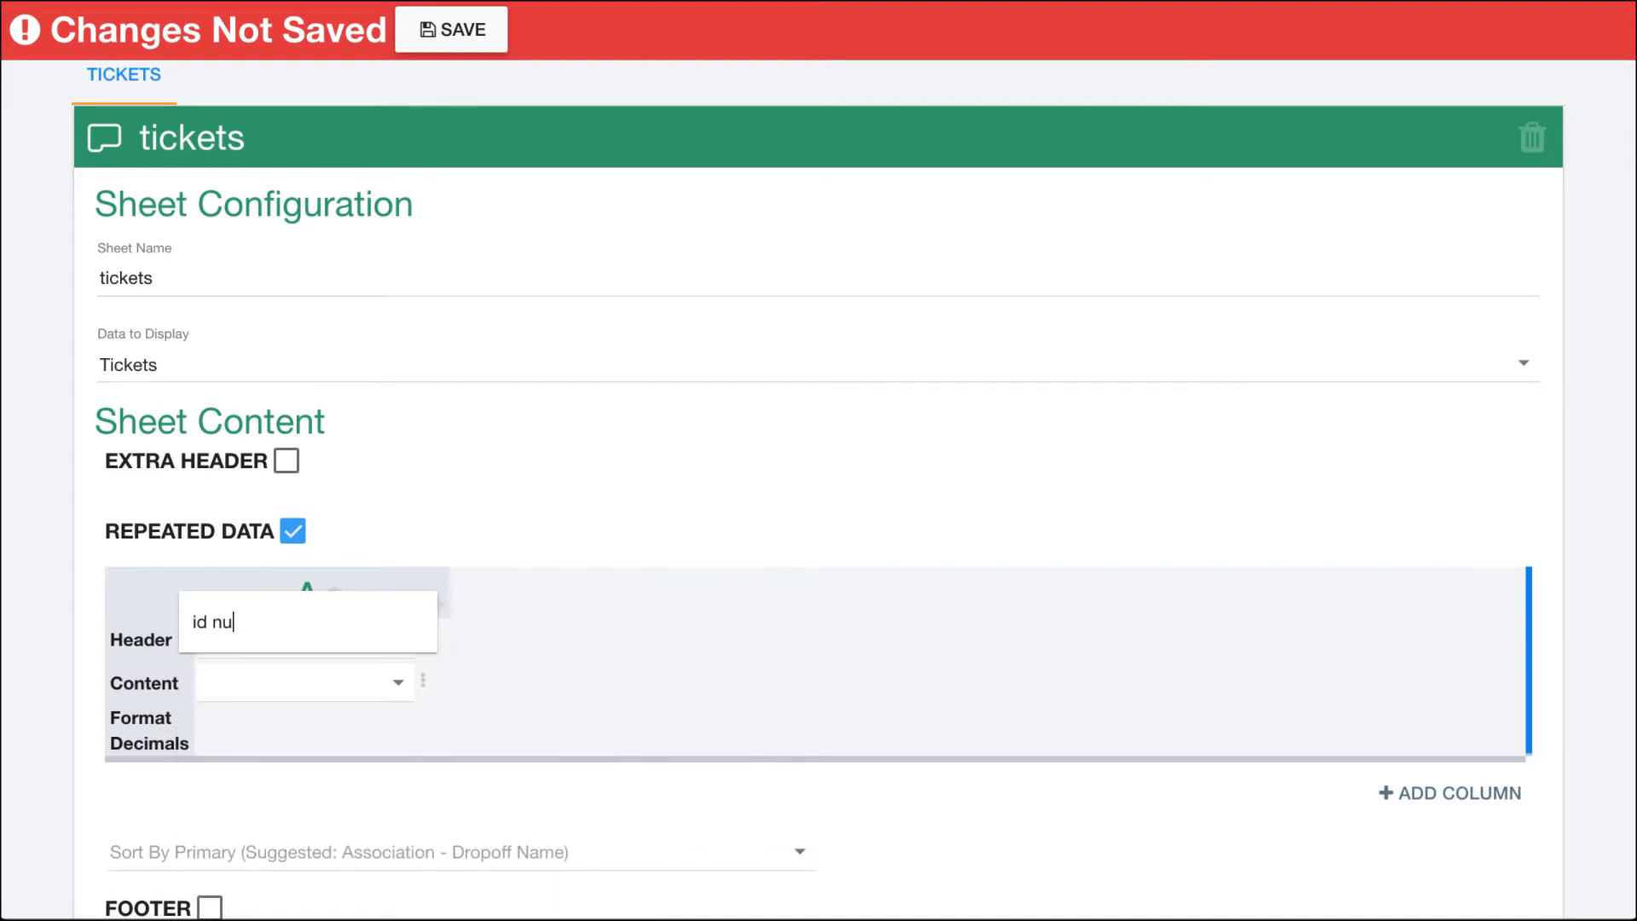
key(BackSpace)
key(BackSpace)
key(BackSpace)
key(BackSpace)
key(BackSpace)
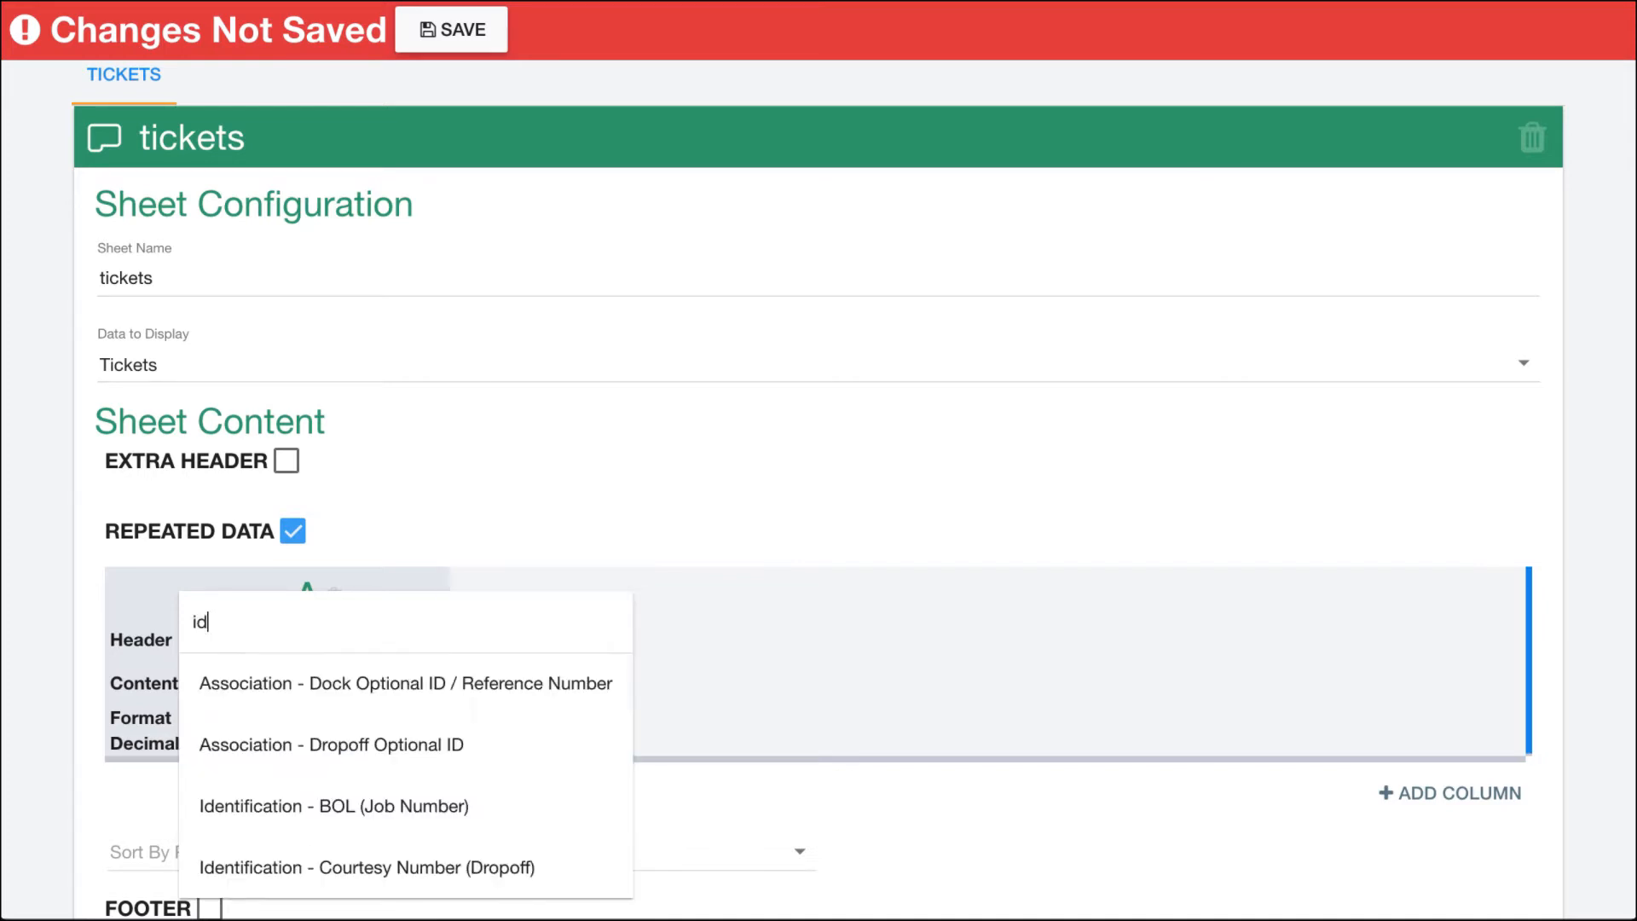
text(ticket n)
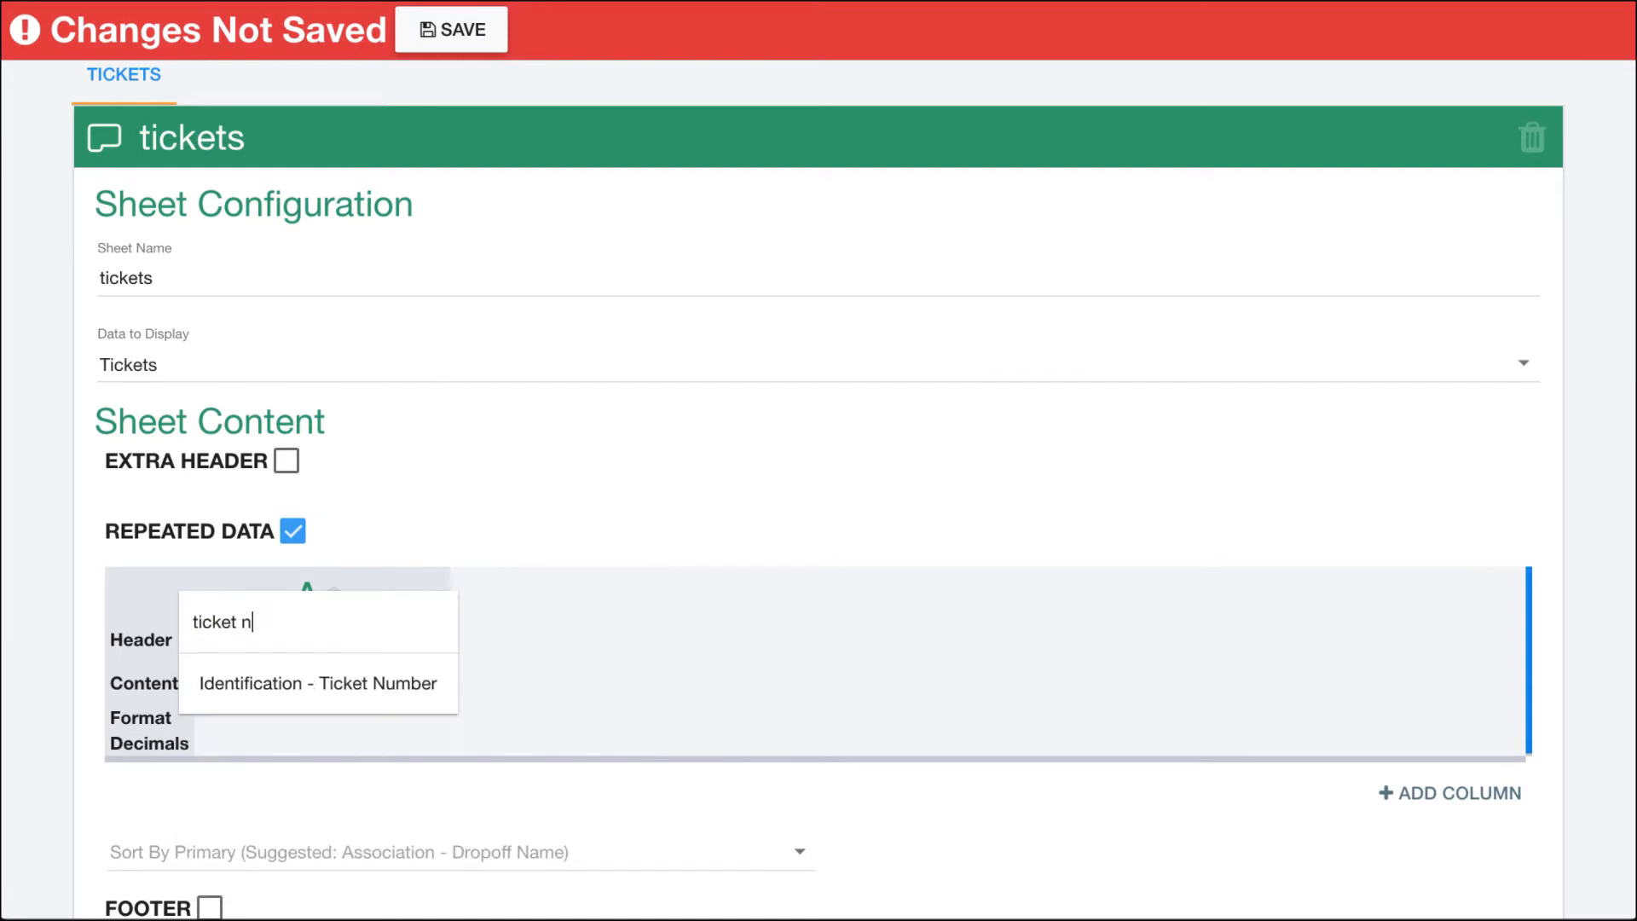
click(284, 694)
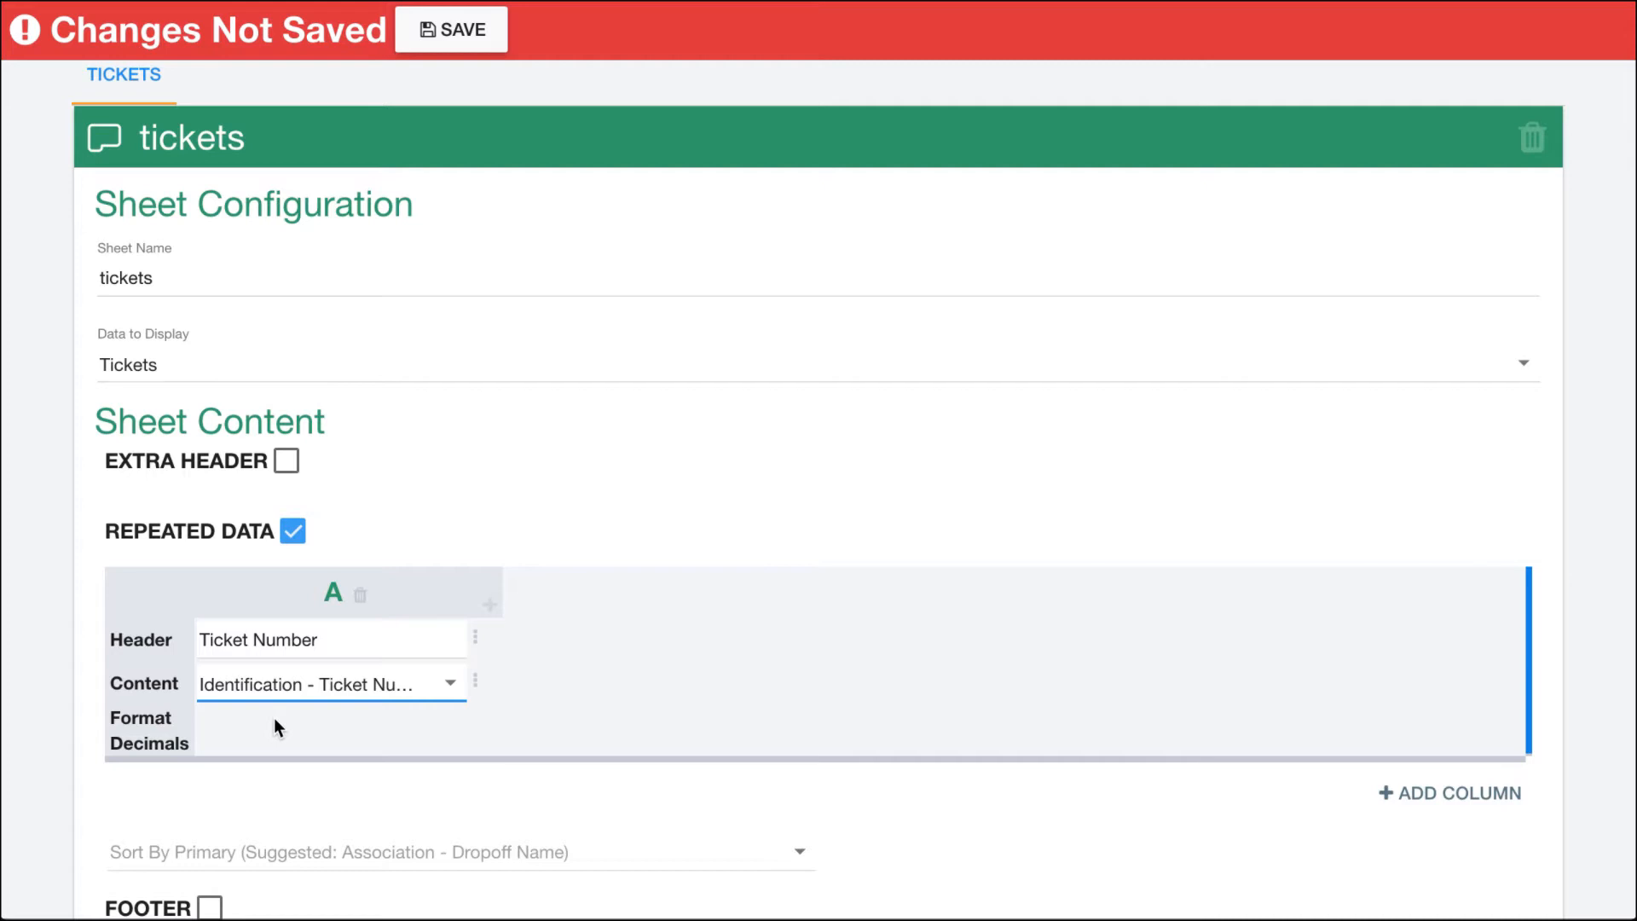
Step: Add two more columns to the repeated data with the headers "Pickup Location" and "Dropoff Location"
click(1439, 800)
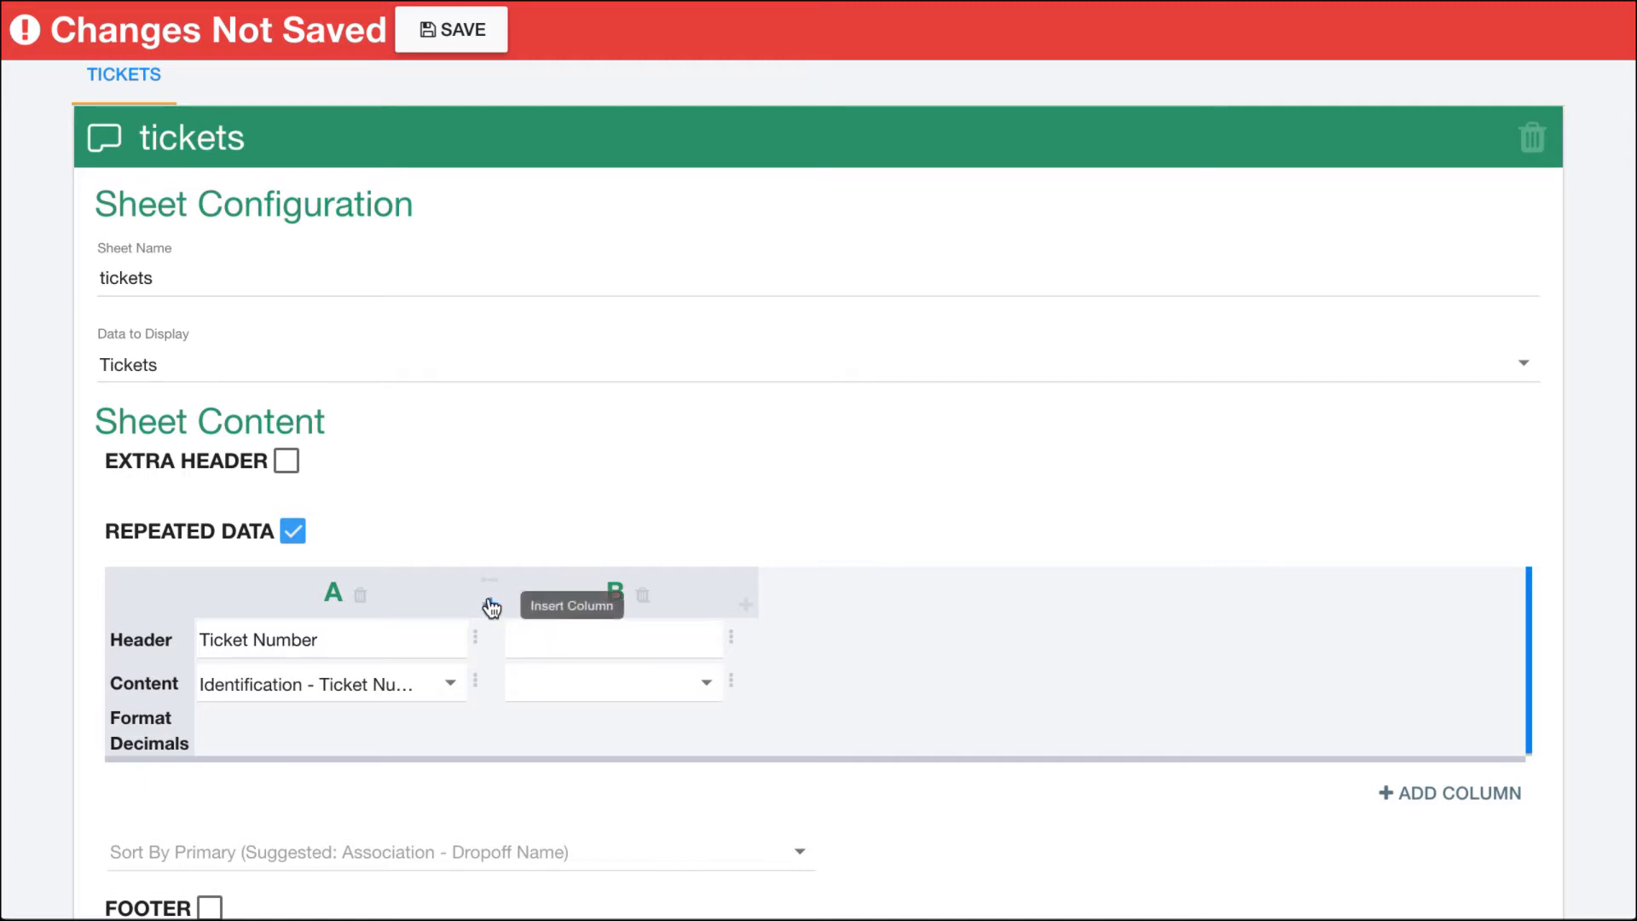
click(569, 638)
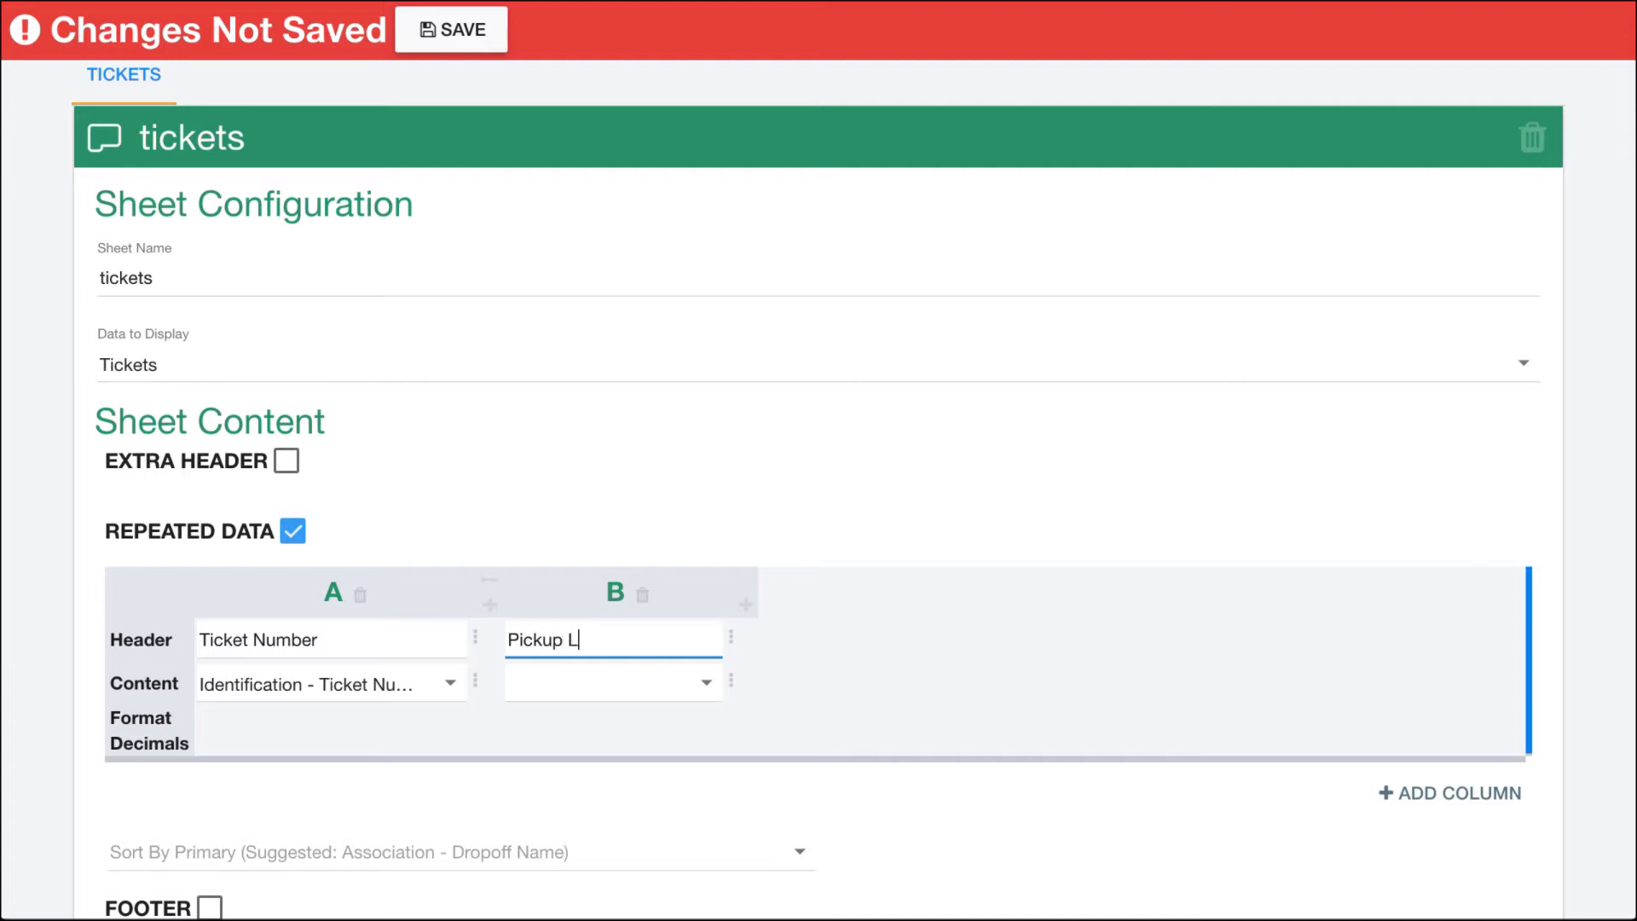
click(747, 606)
click(784, 631)
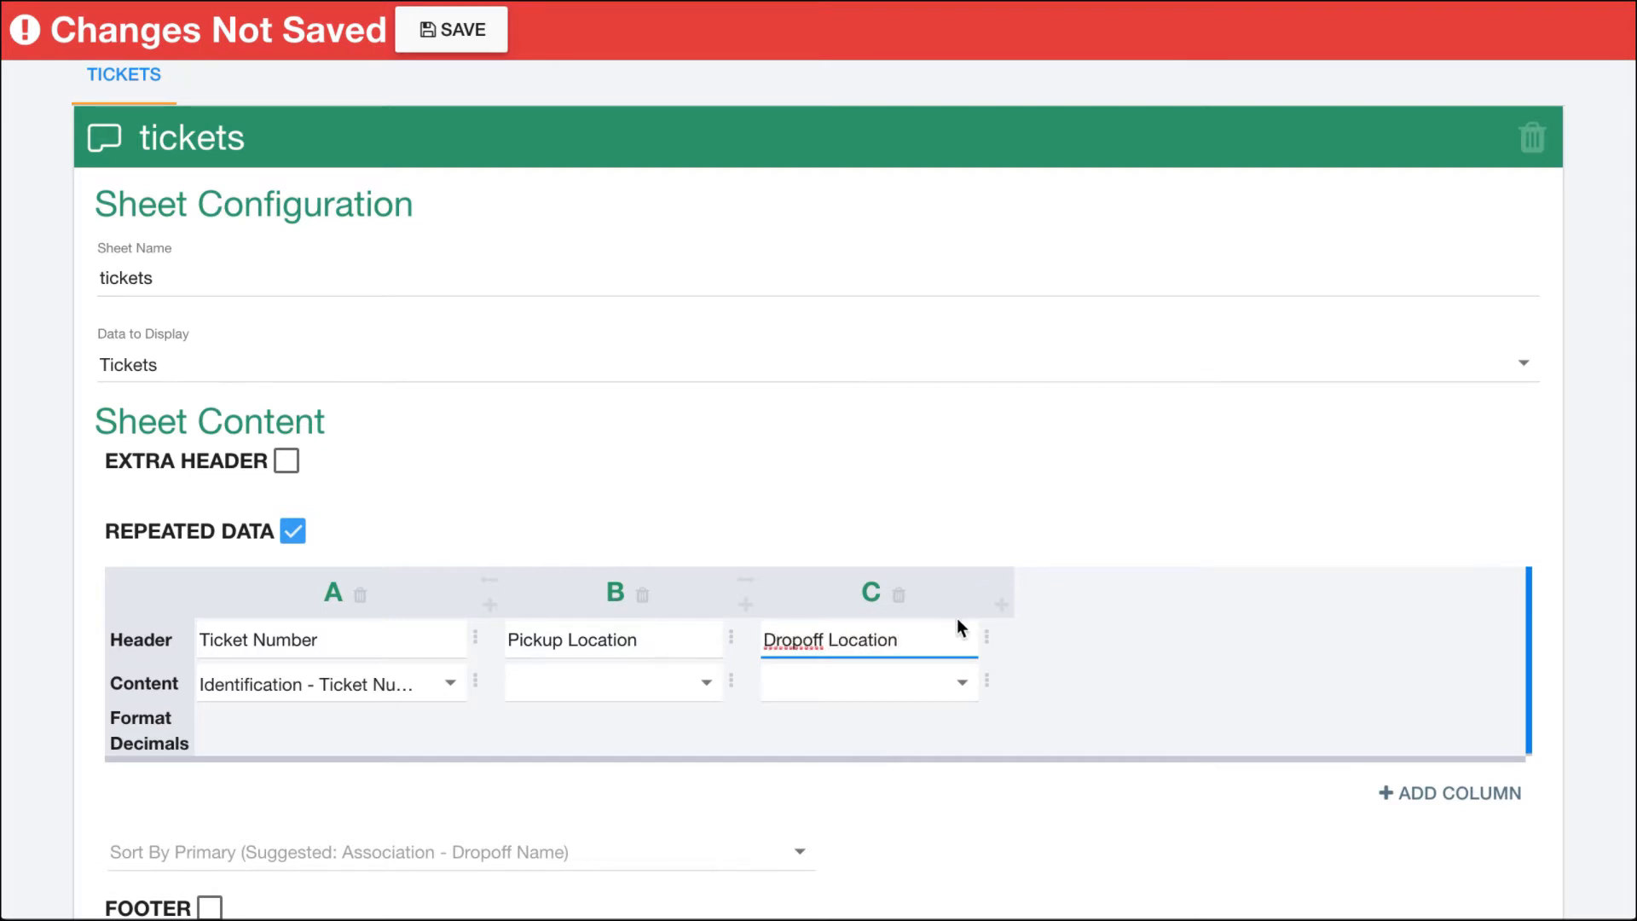
Step: Add a fourth column with the header "Purchaser" and the content Association - Purchaser Name
click(1001, 605)
click(1033, 636)
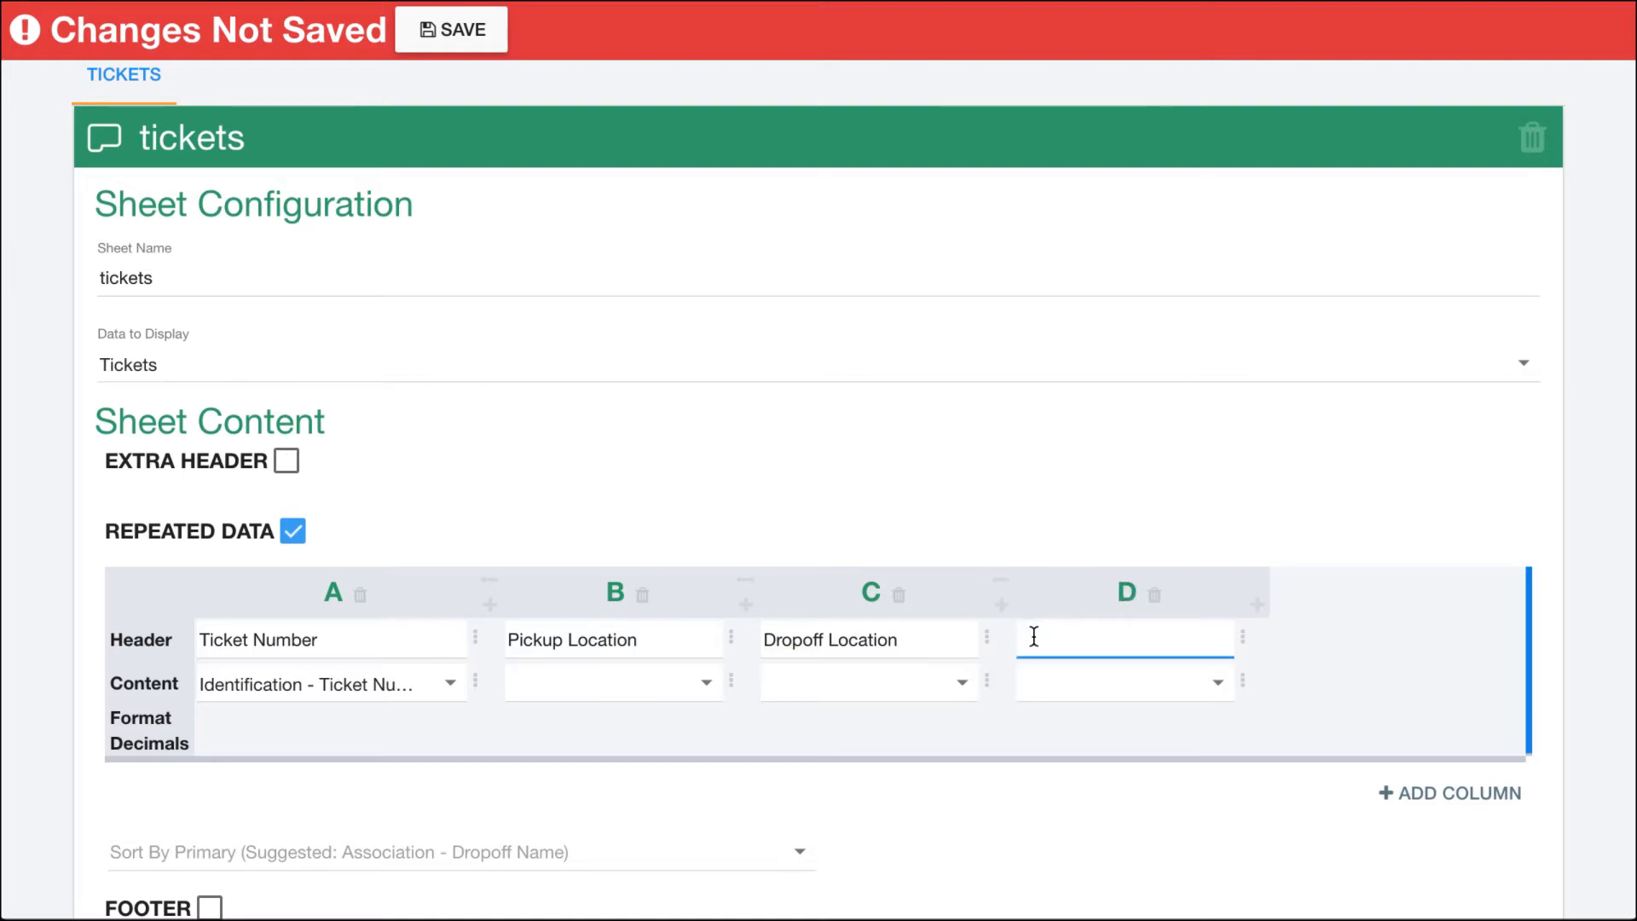
text(Purchaser)
click(1061, 683)
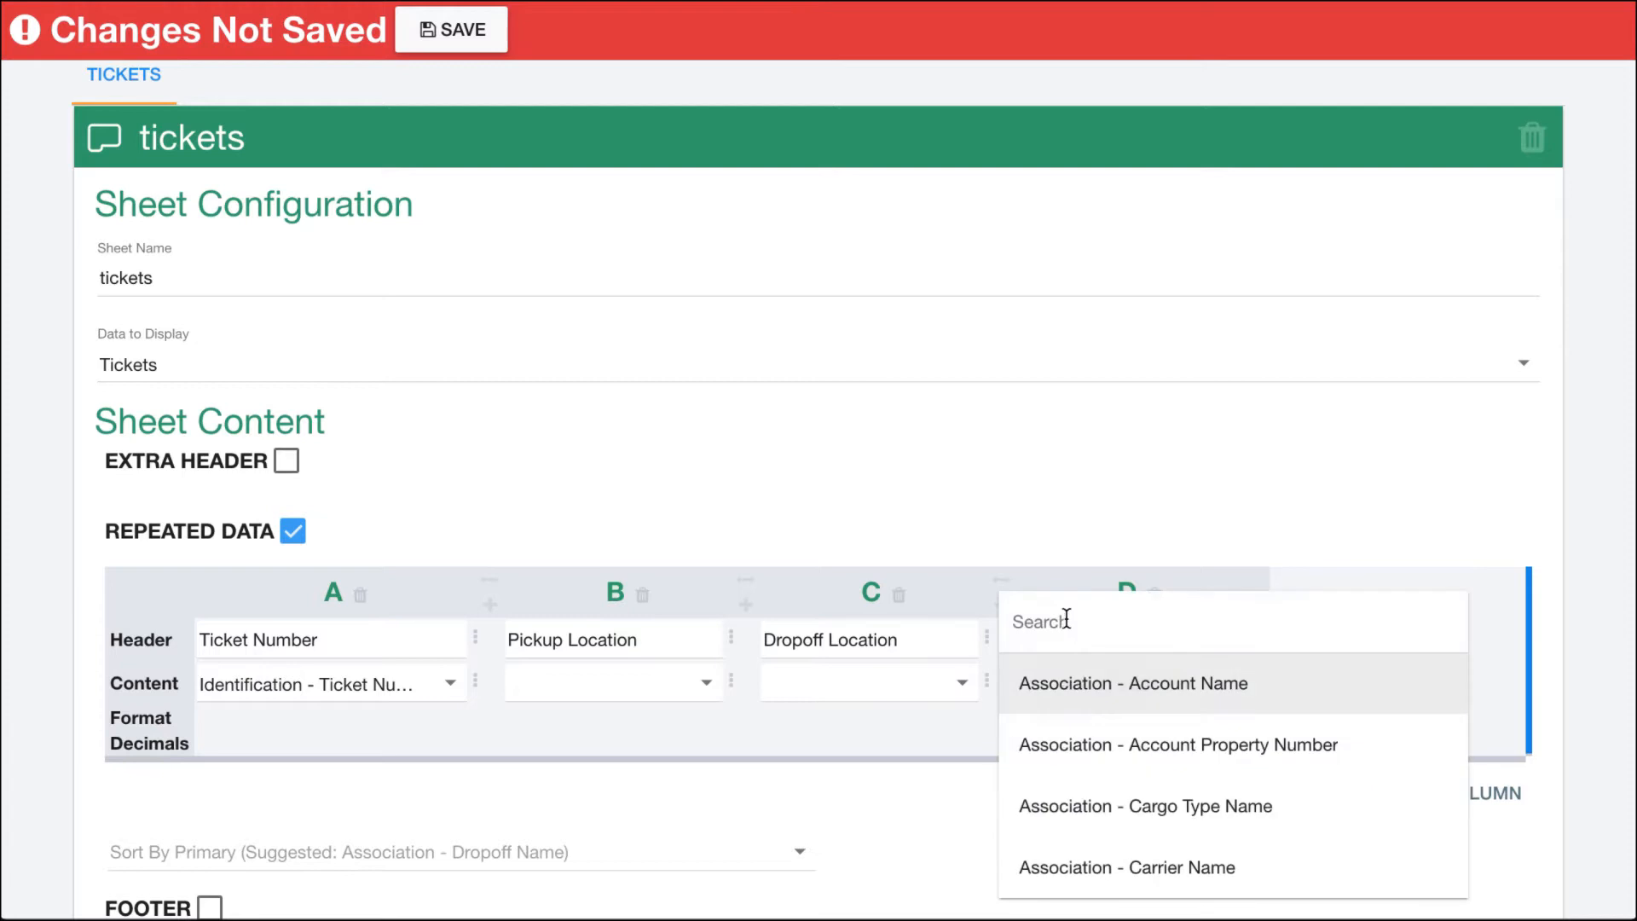
click(1060, 635)
text(purcha)
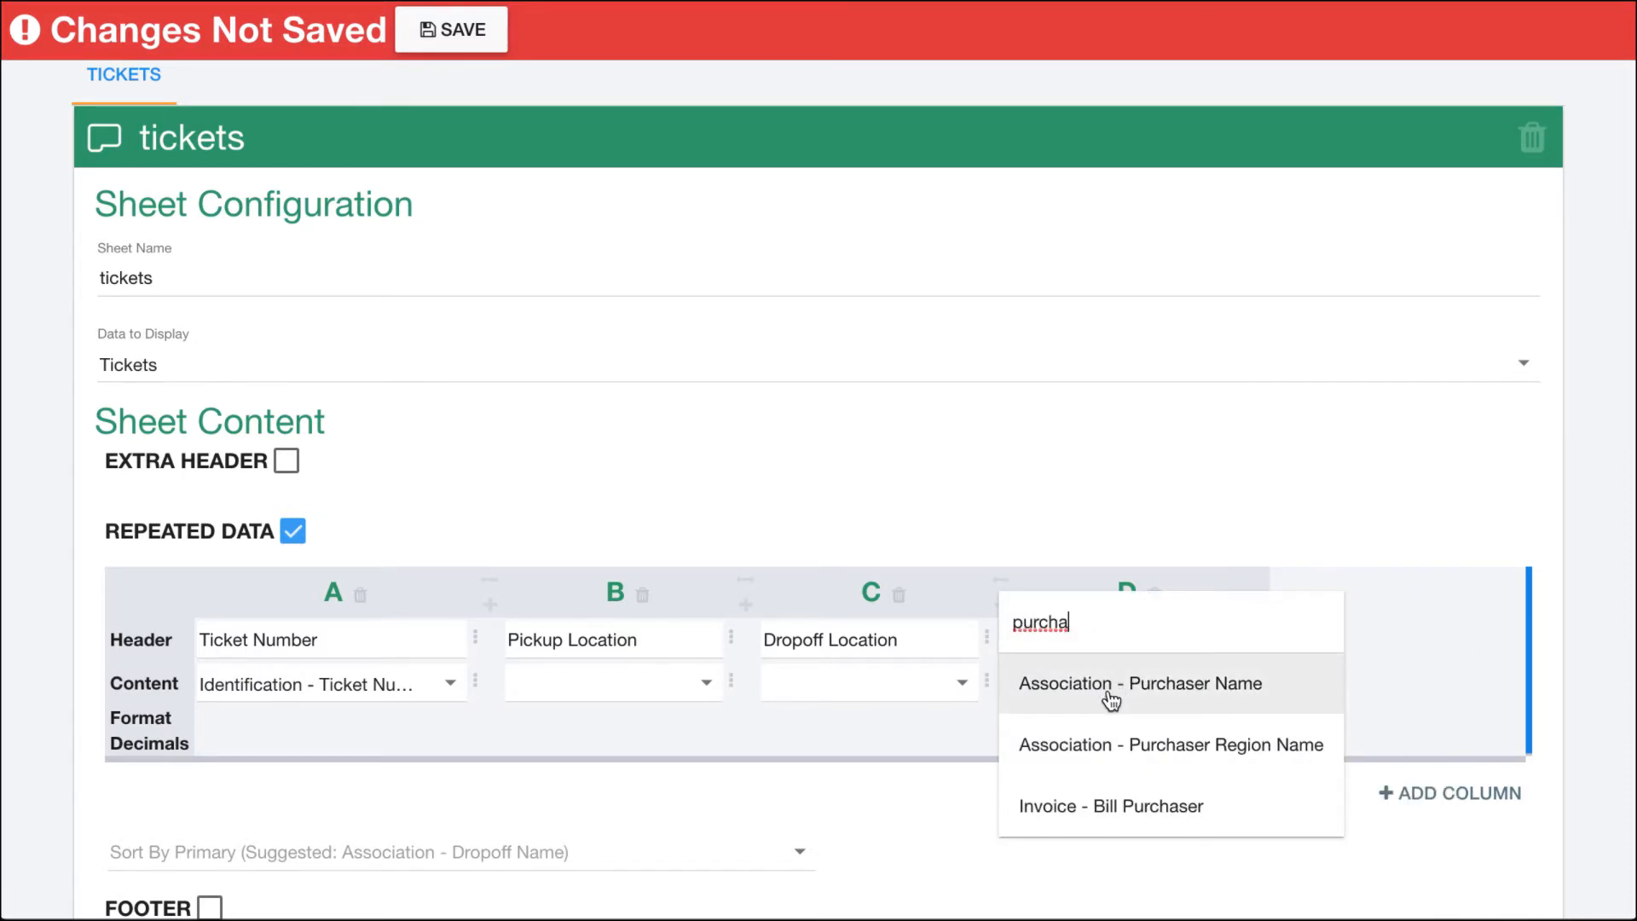
click(1110, 699)
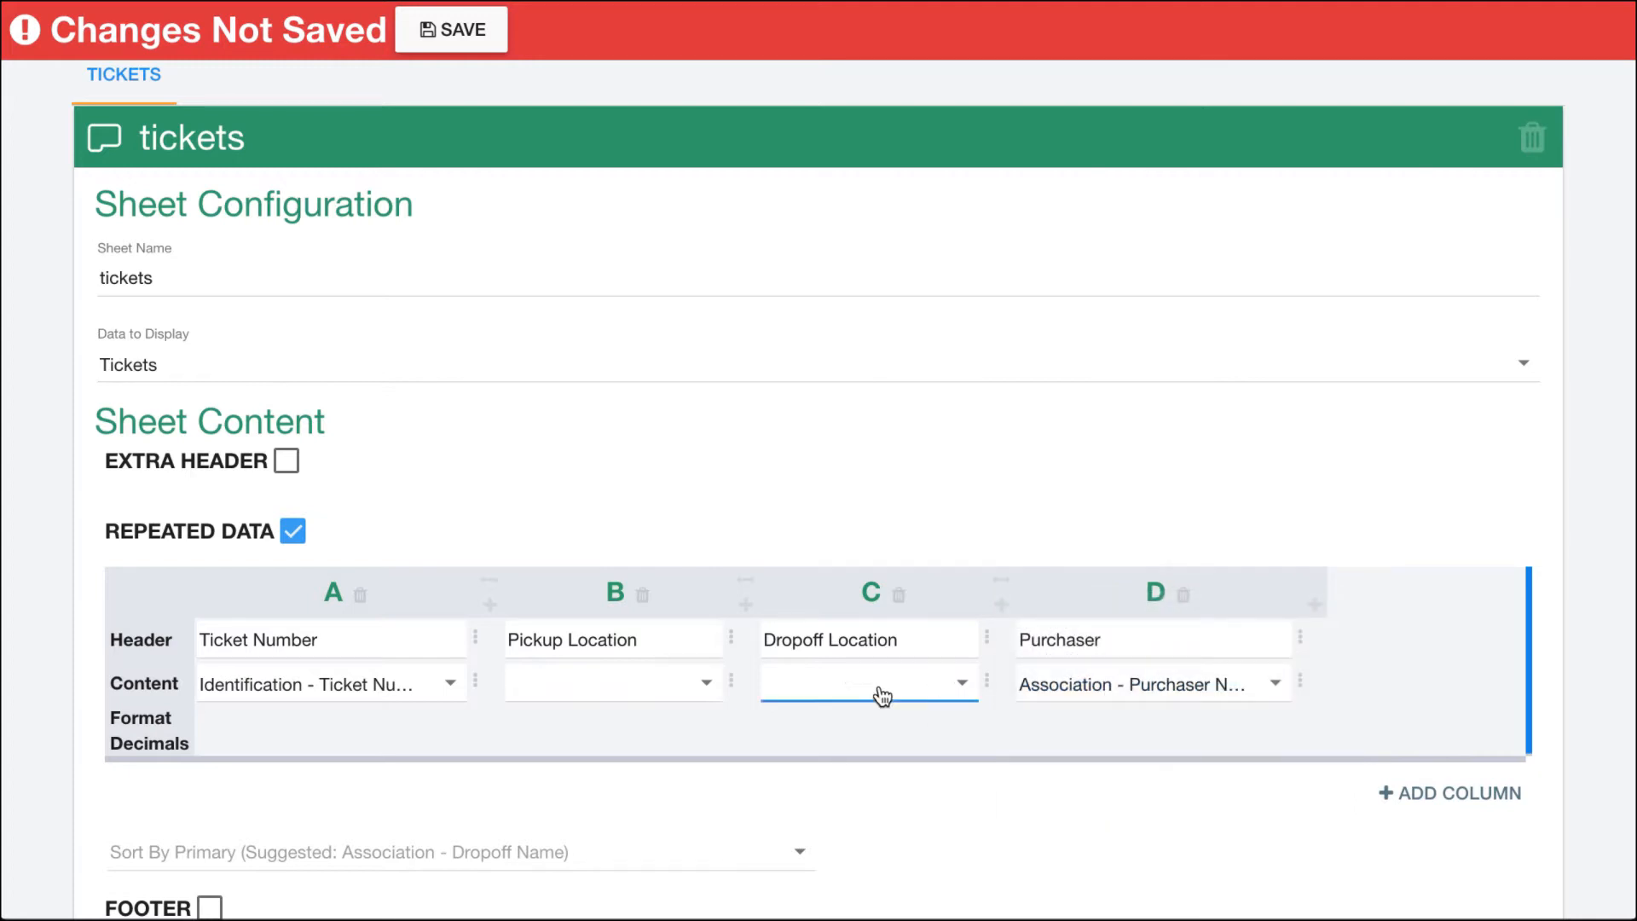
Step: Set the Dropoff Location column's content to Association - Dropoff Name
click(881, 690)
text(dro)
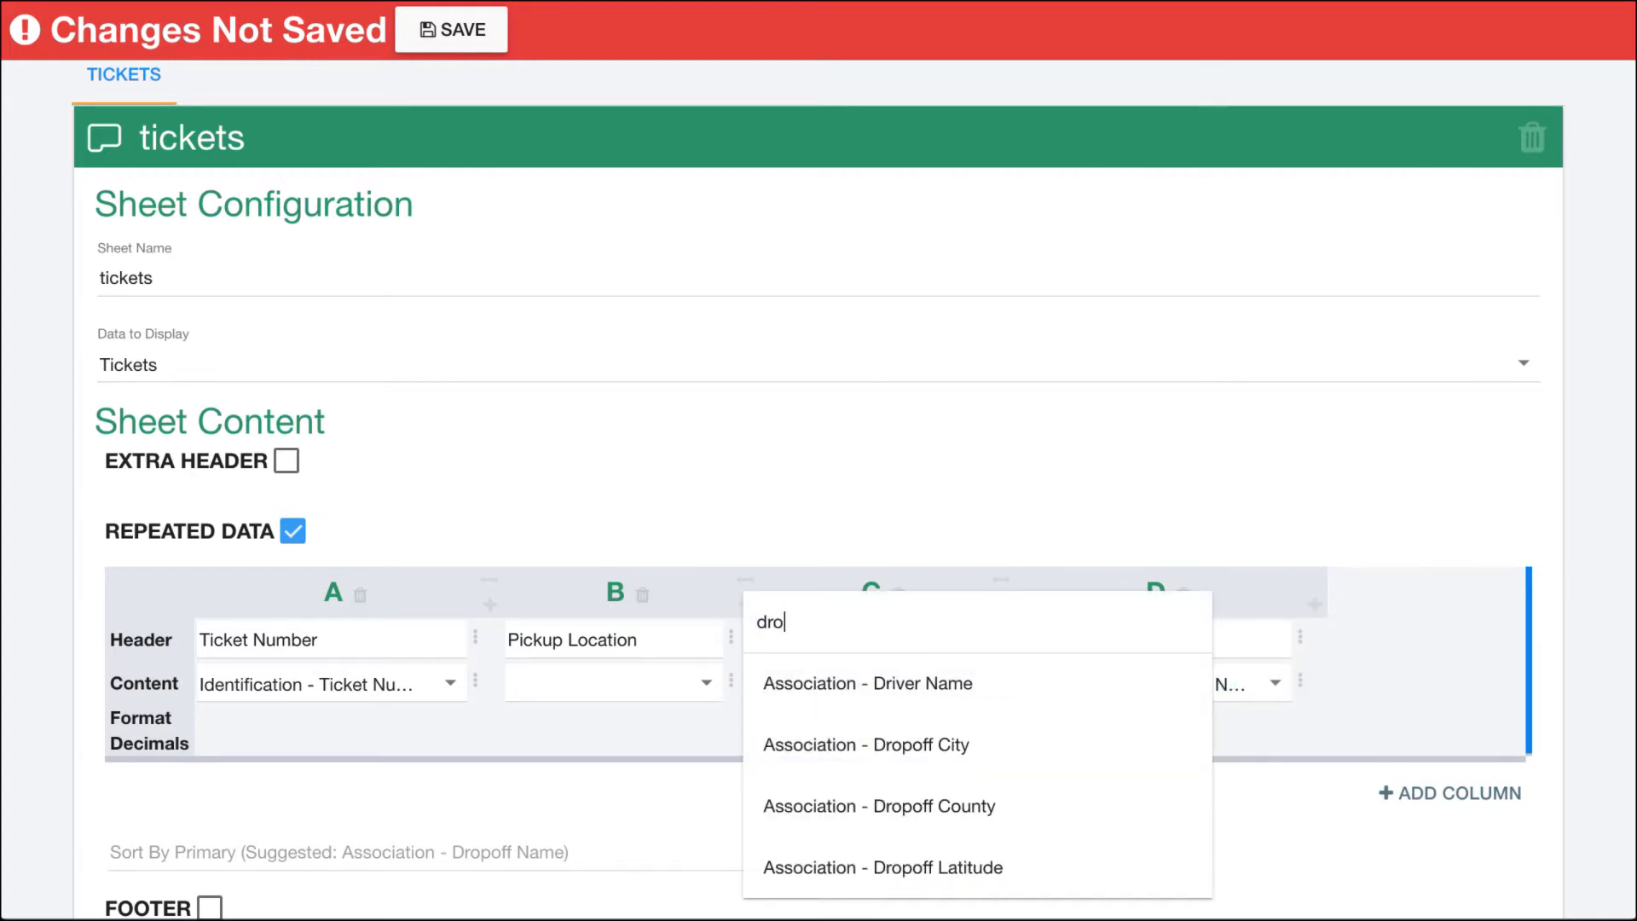
text(pp)
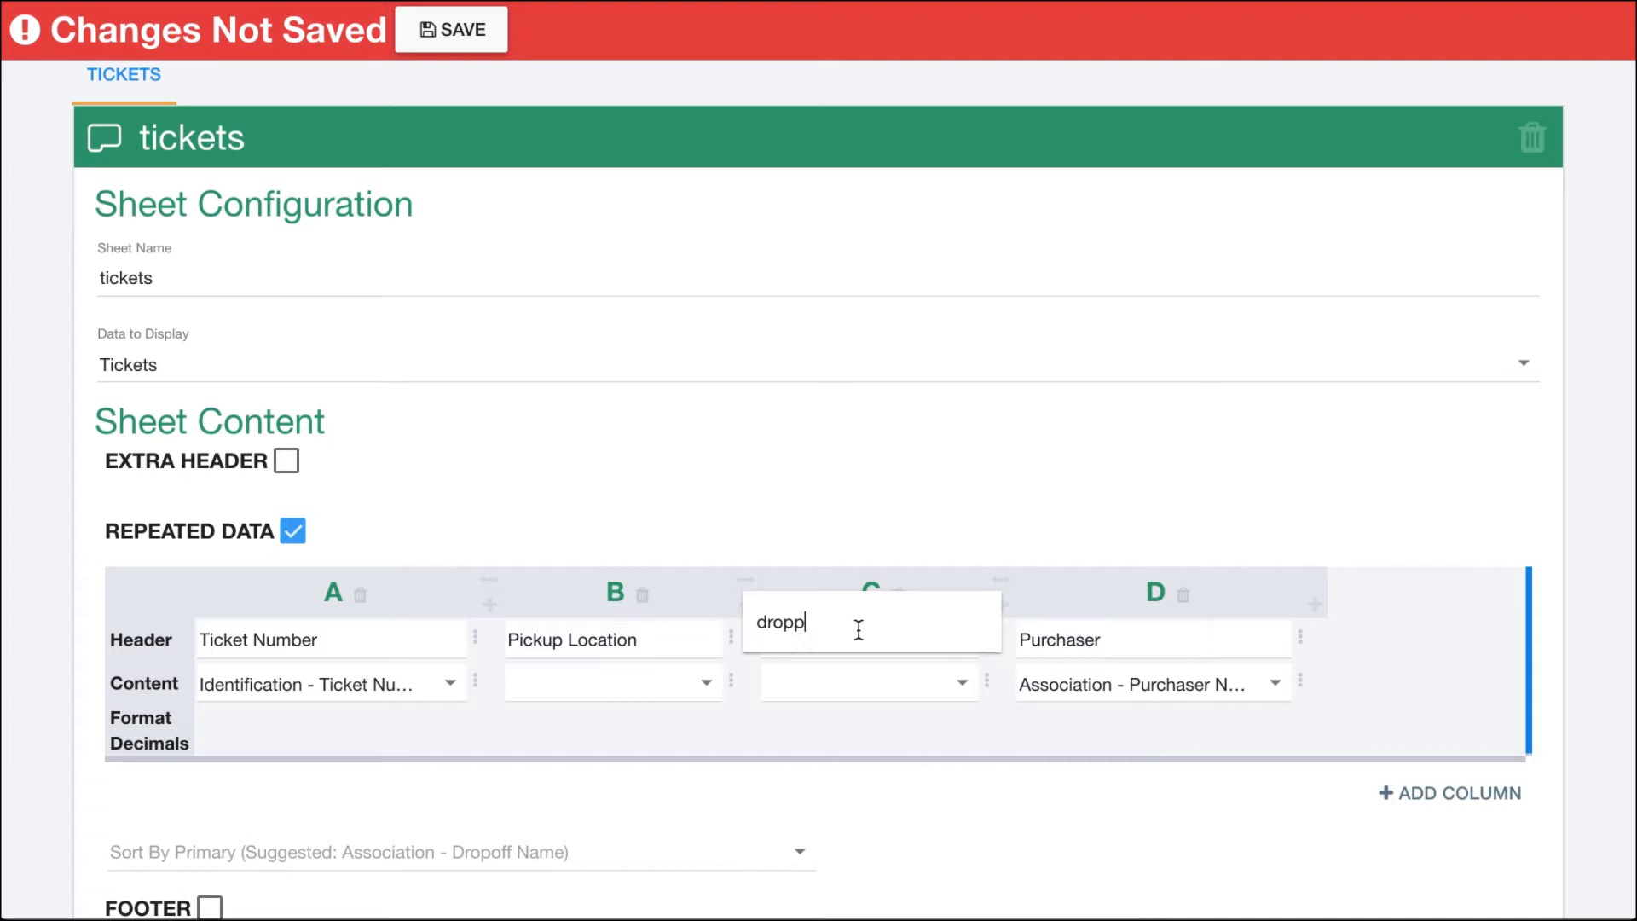
key(BackSpace)
scroll(951, 711, down, 2)
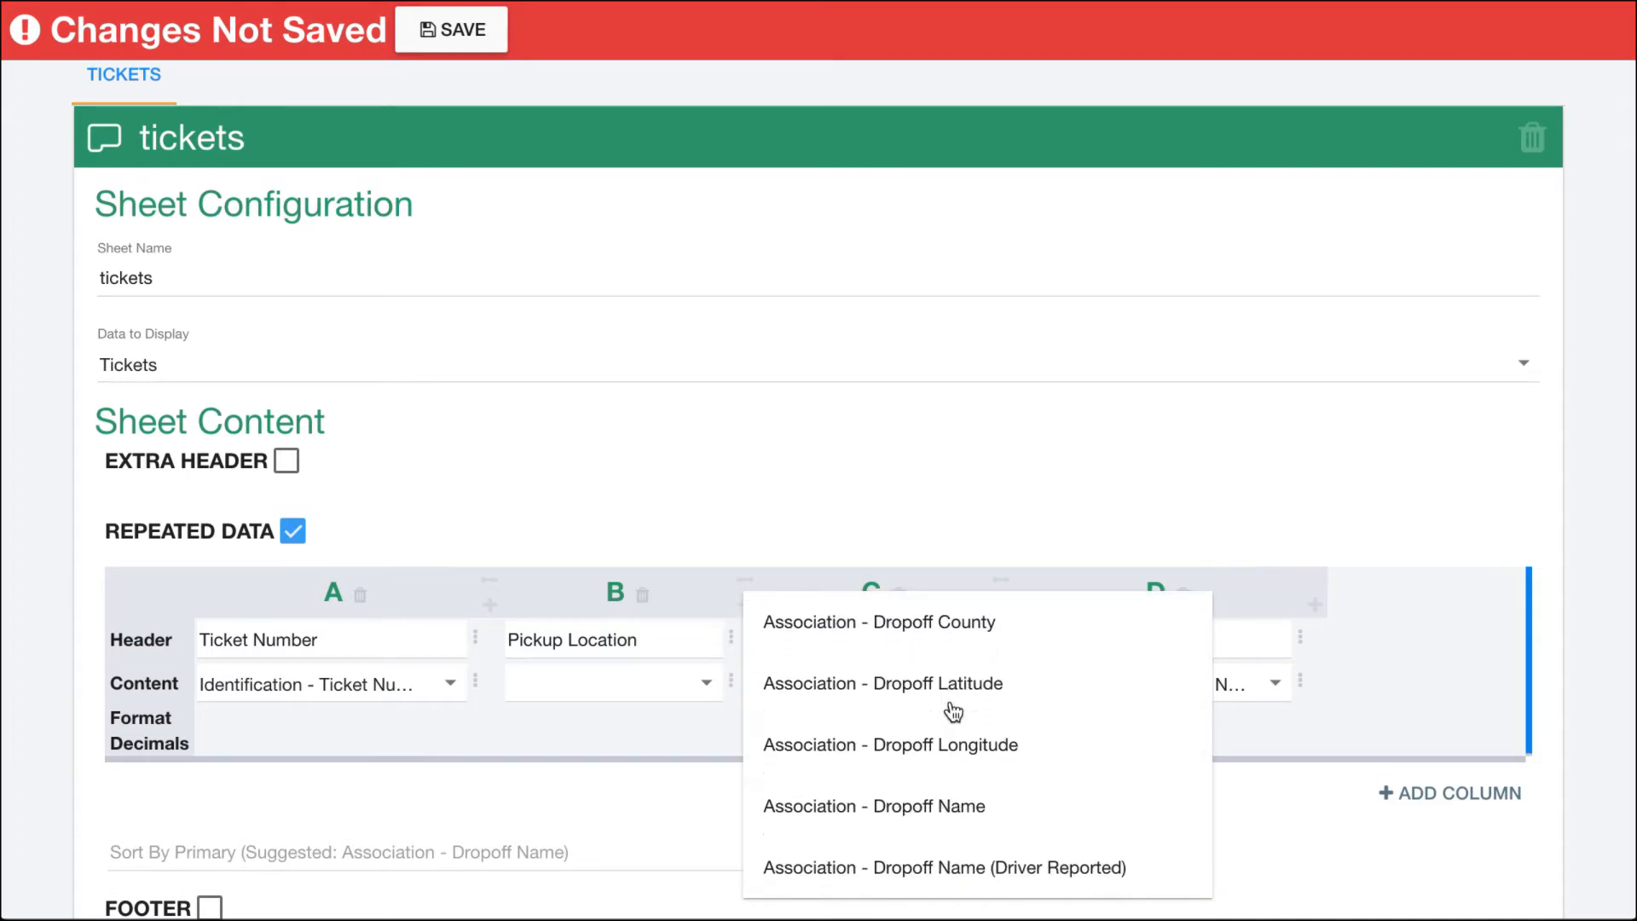
click(811, 804)
Step: Set the Pickup Location column's content to Association - Pickup Name
click(614, 689)
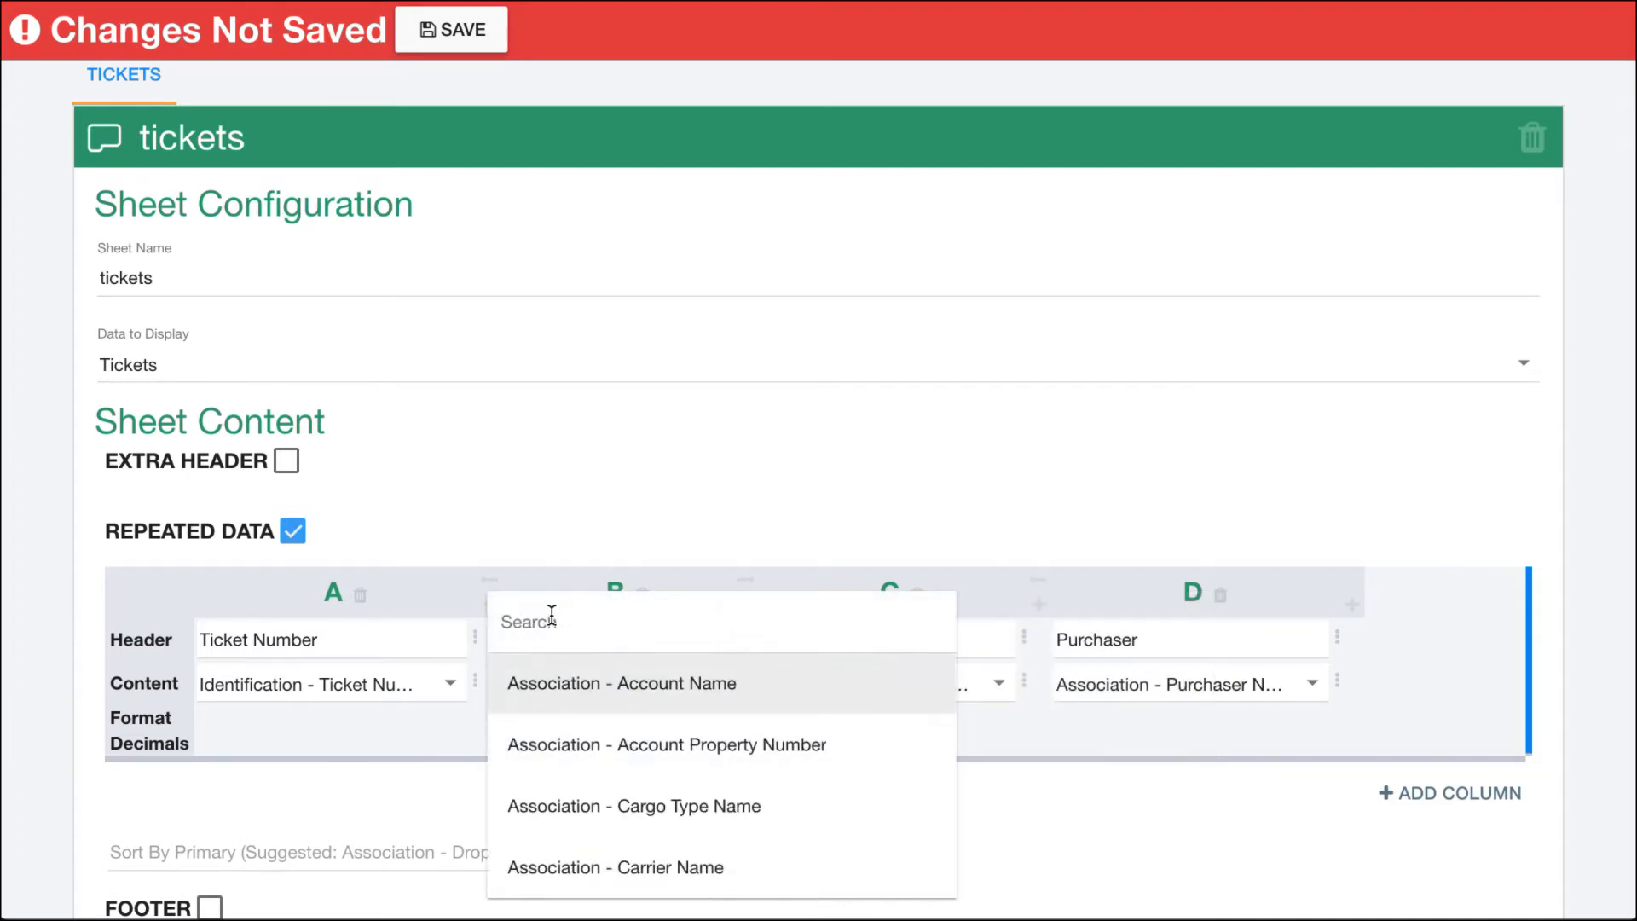
click(547, 621)
text(pick)
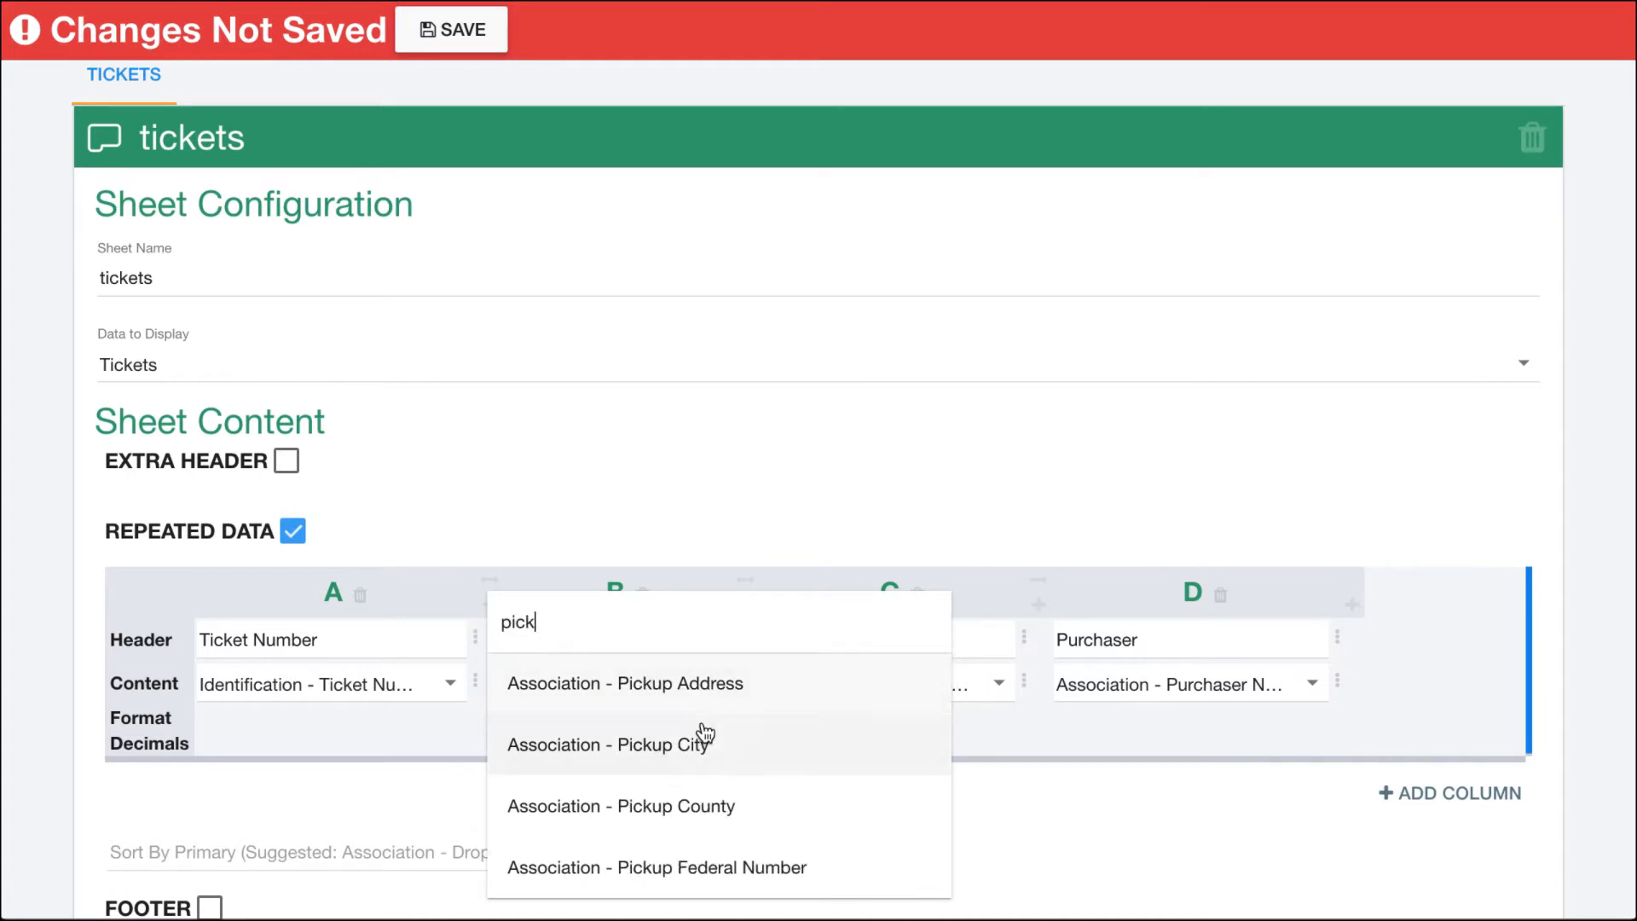
scroll(703, 733, down, 3)
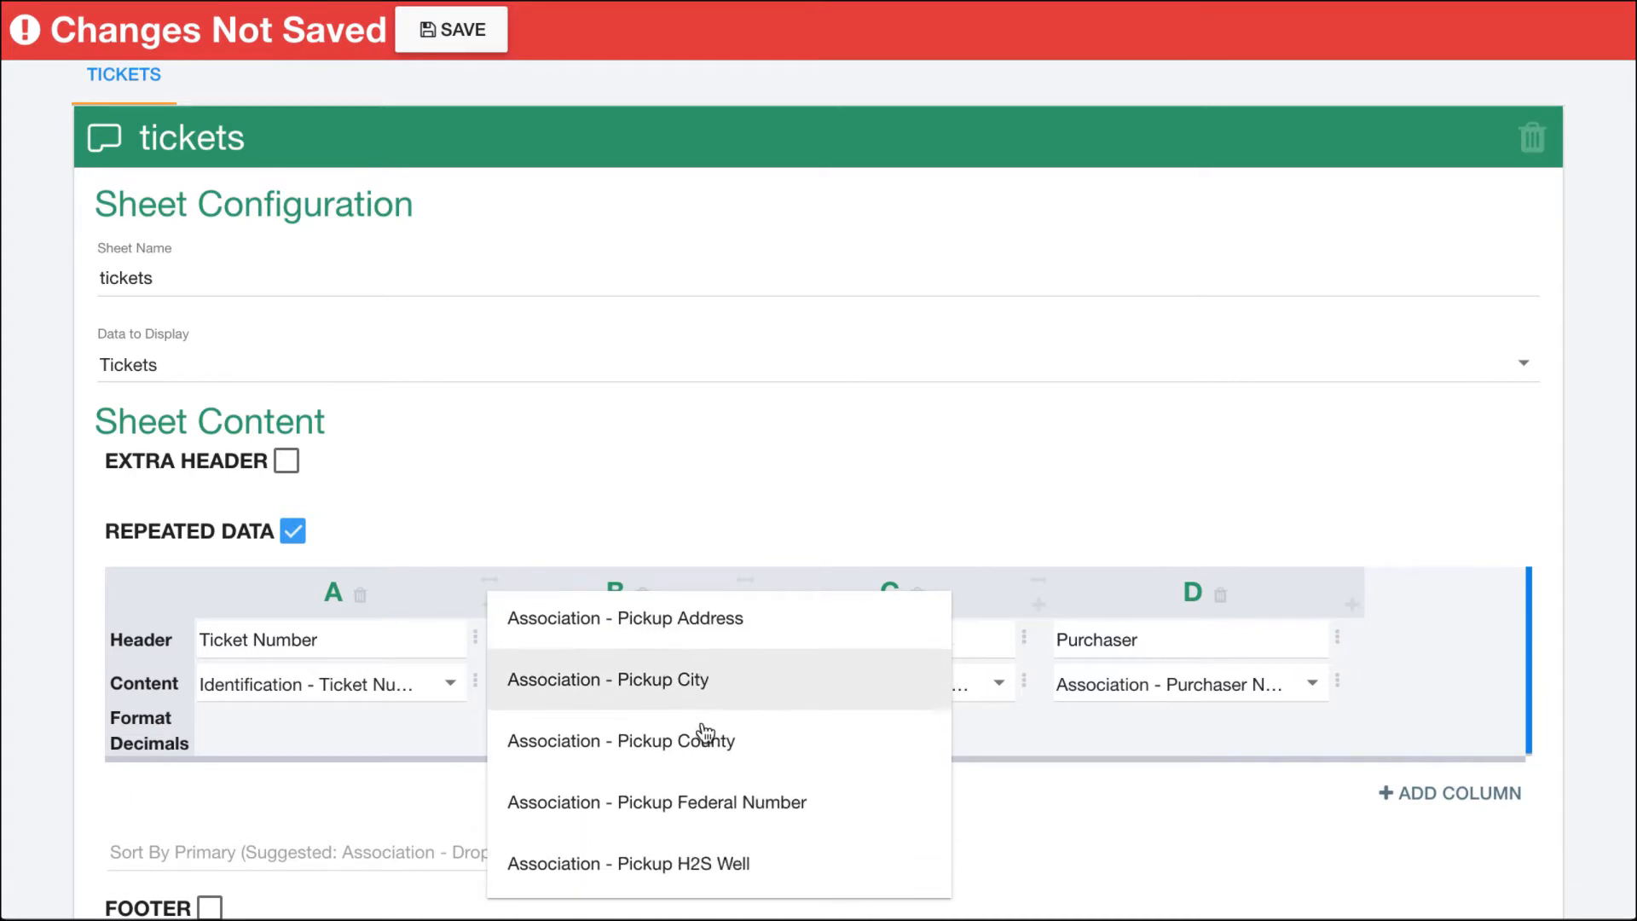
scroll(704, 734, down, 3)
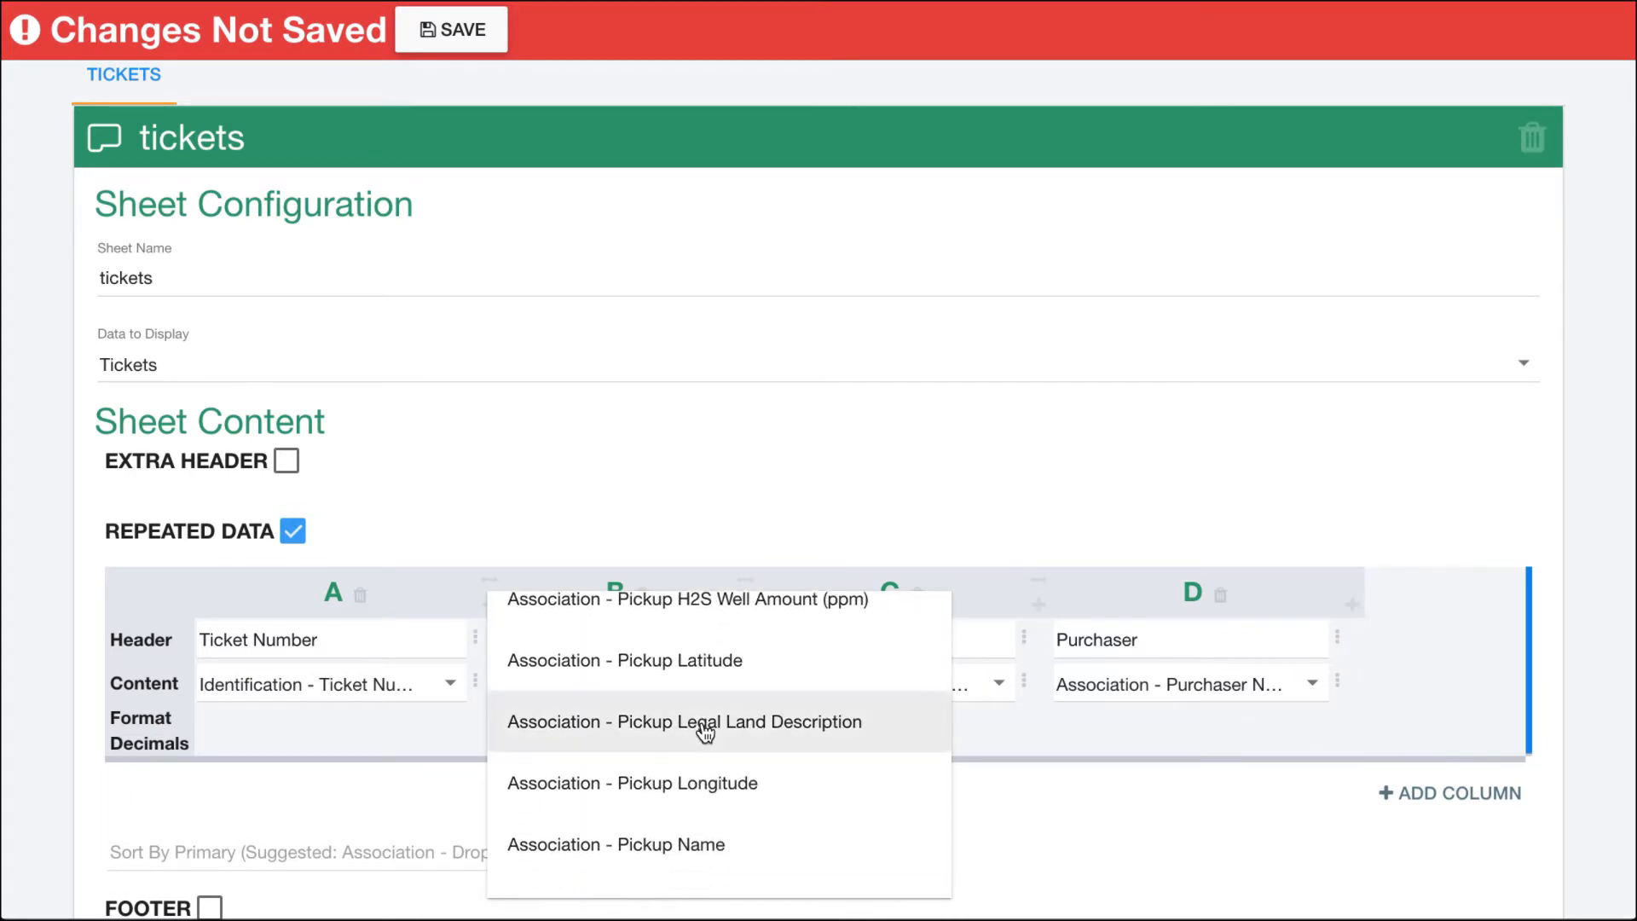
click(662, 810)
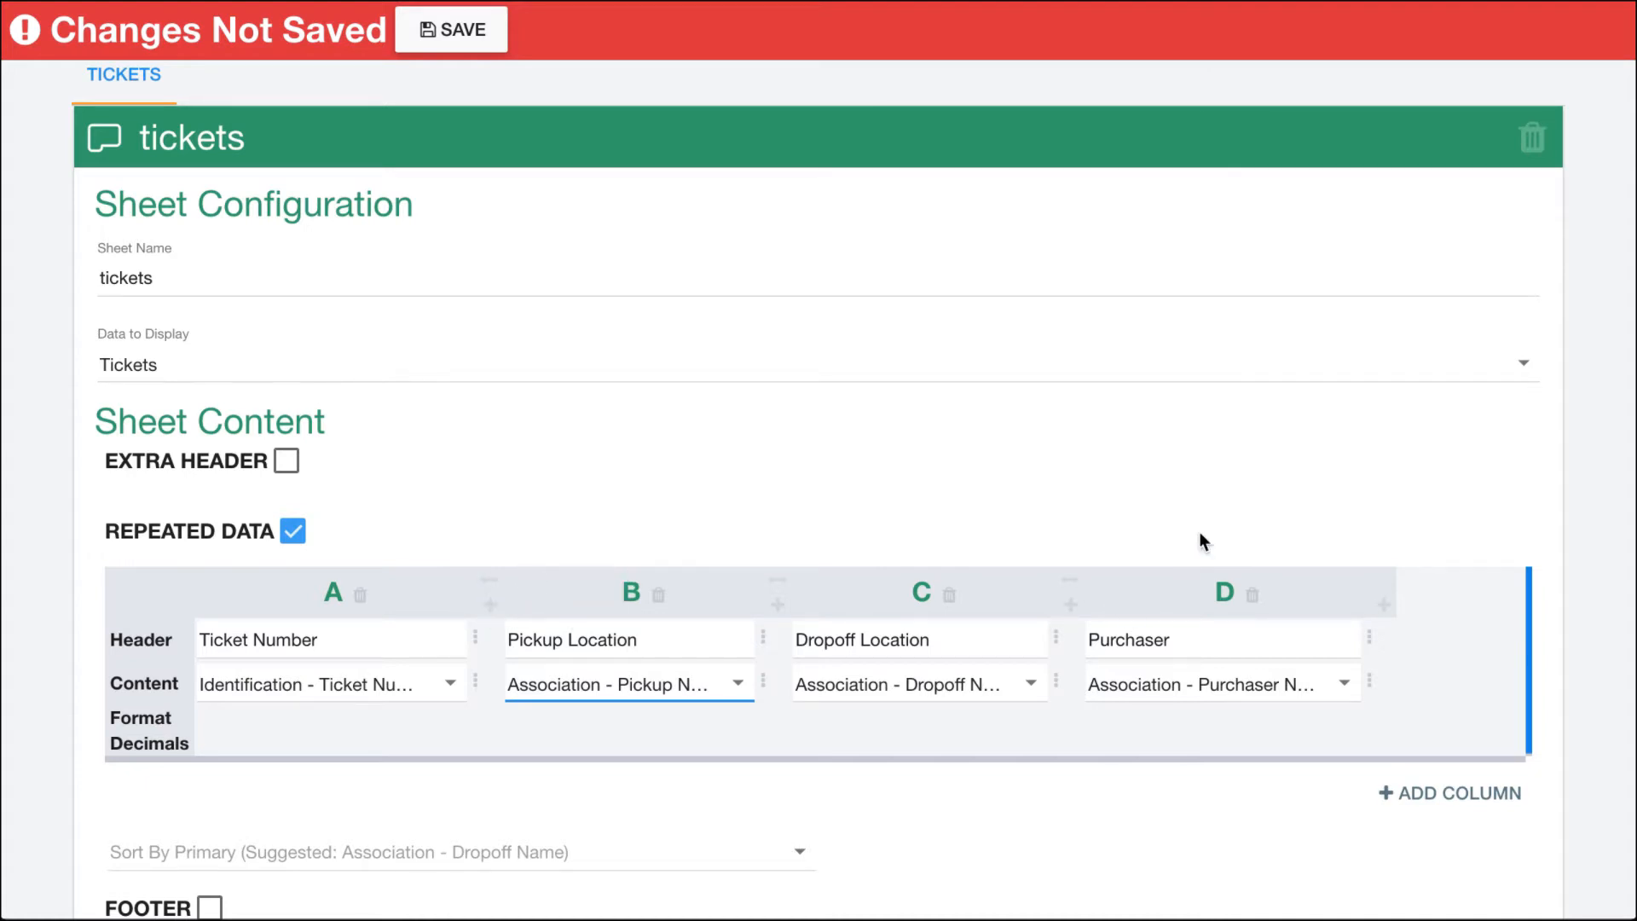
Step: Move the Purchaser column directly after Ticket Number and save the report template
click(1070, 584)
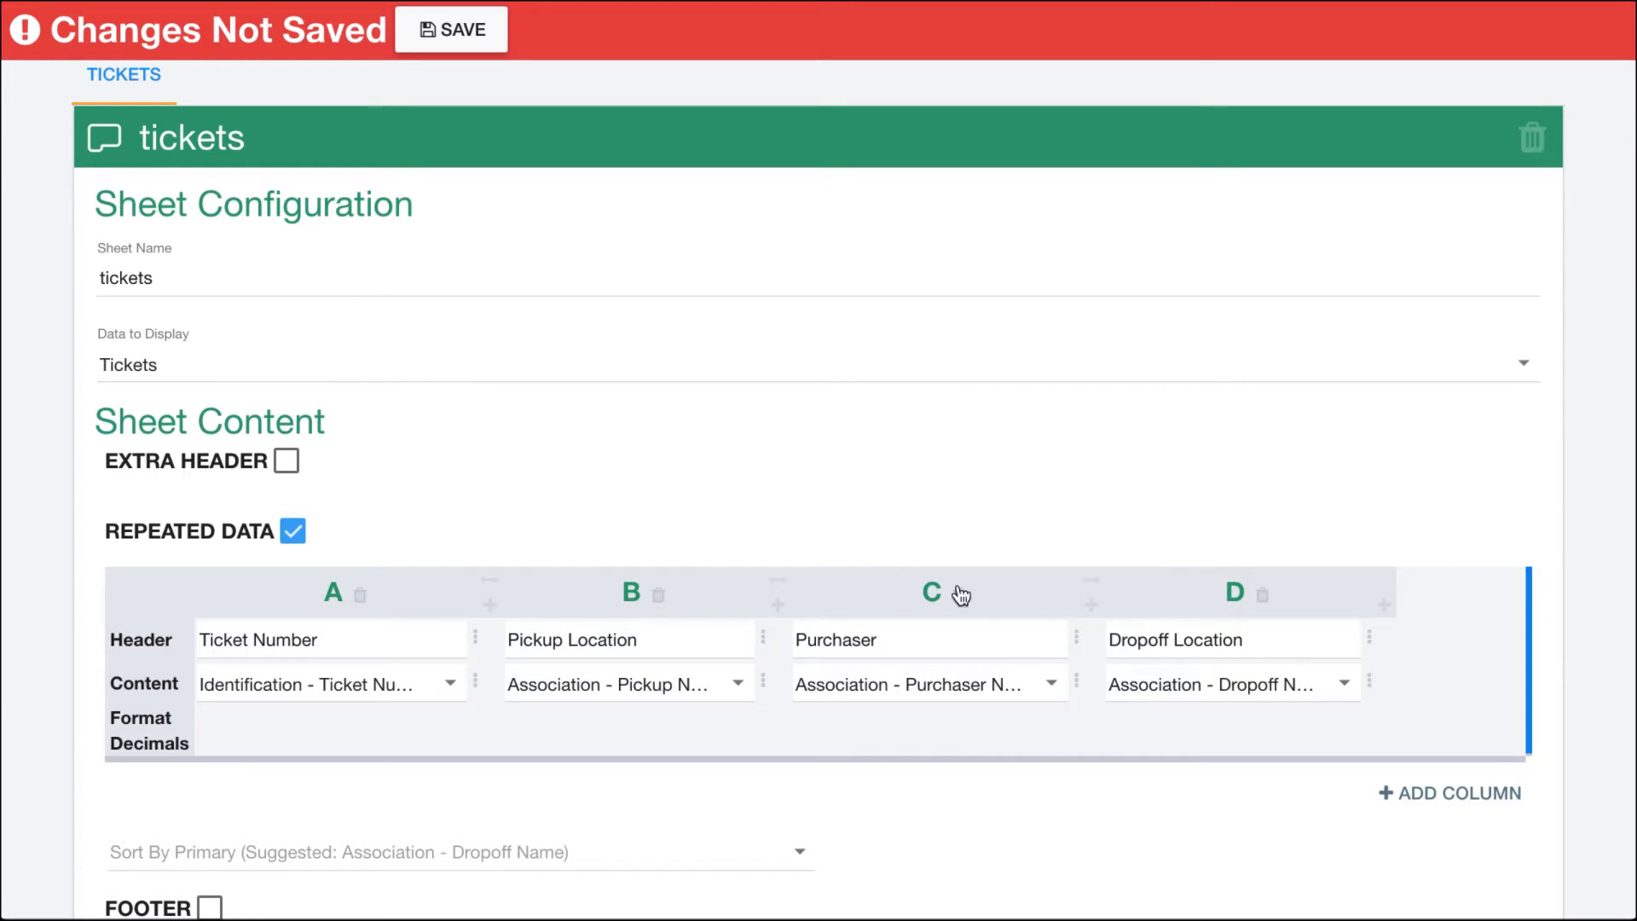
click(779, 585)
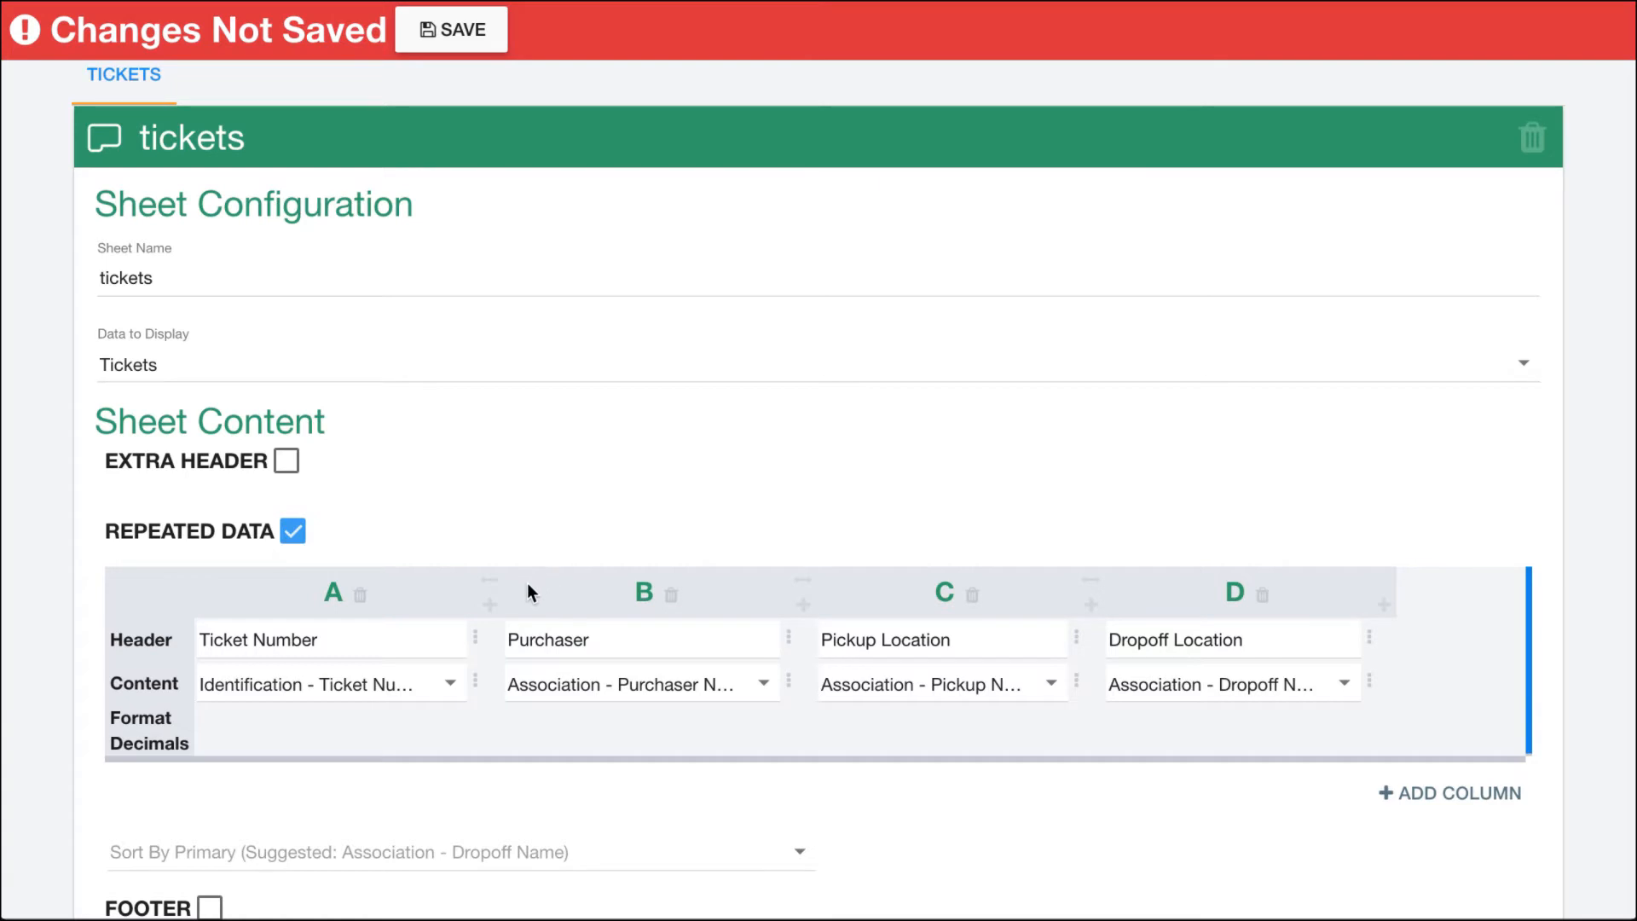
click(450, 42)
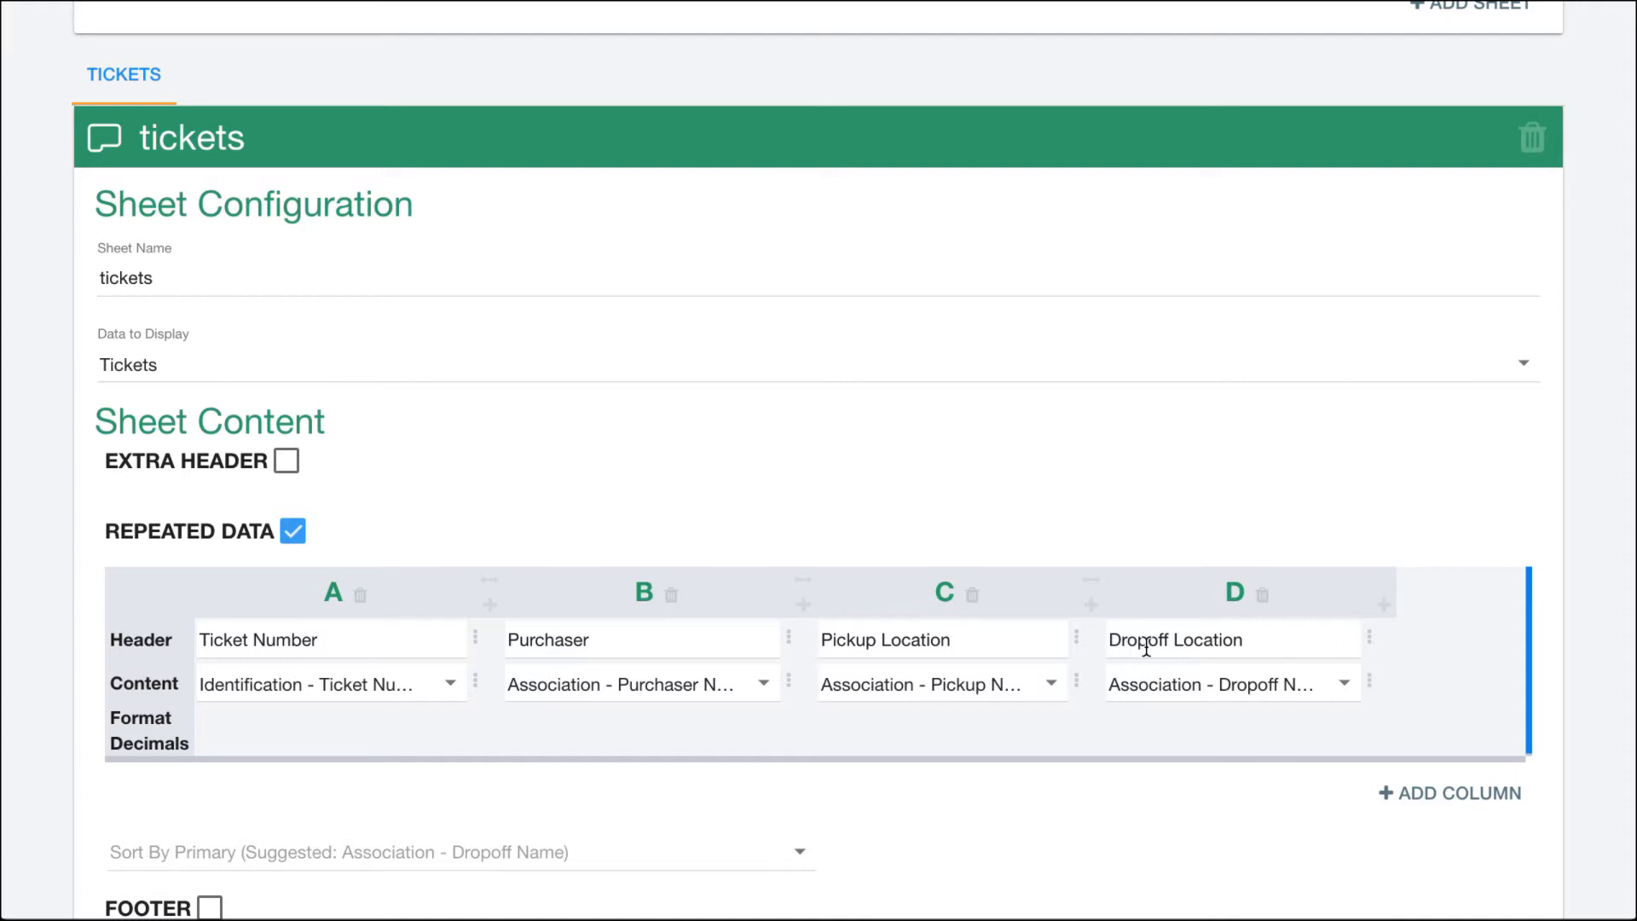
Step: Add a fifth column with the header "testy" after Dropoff Location, and delete that column
click(1384, 606)
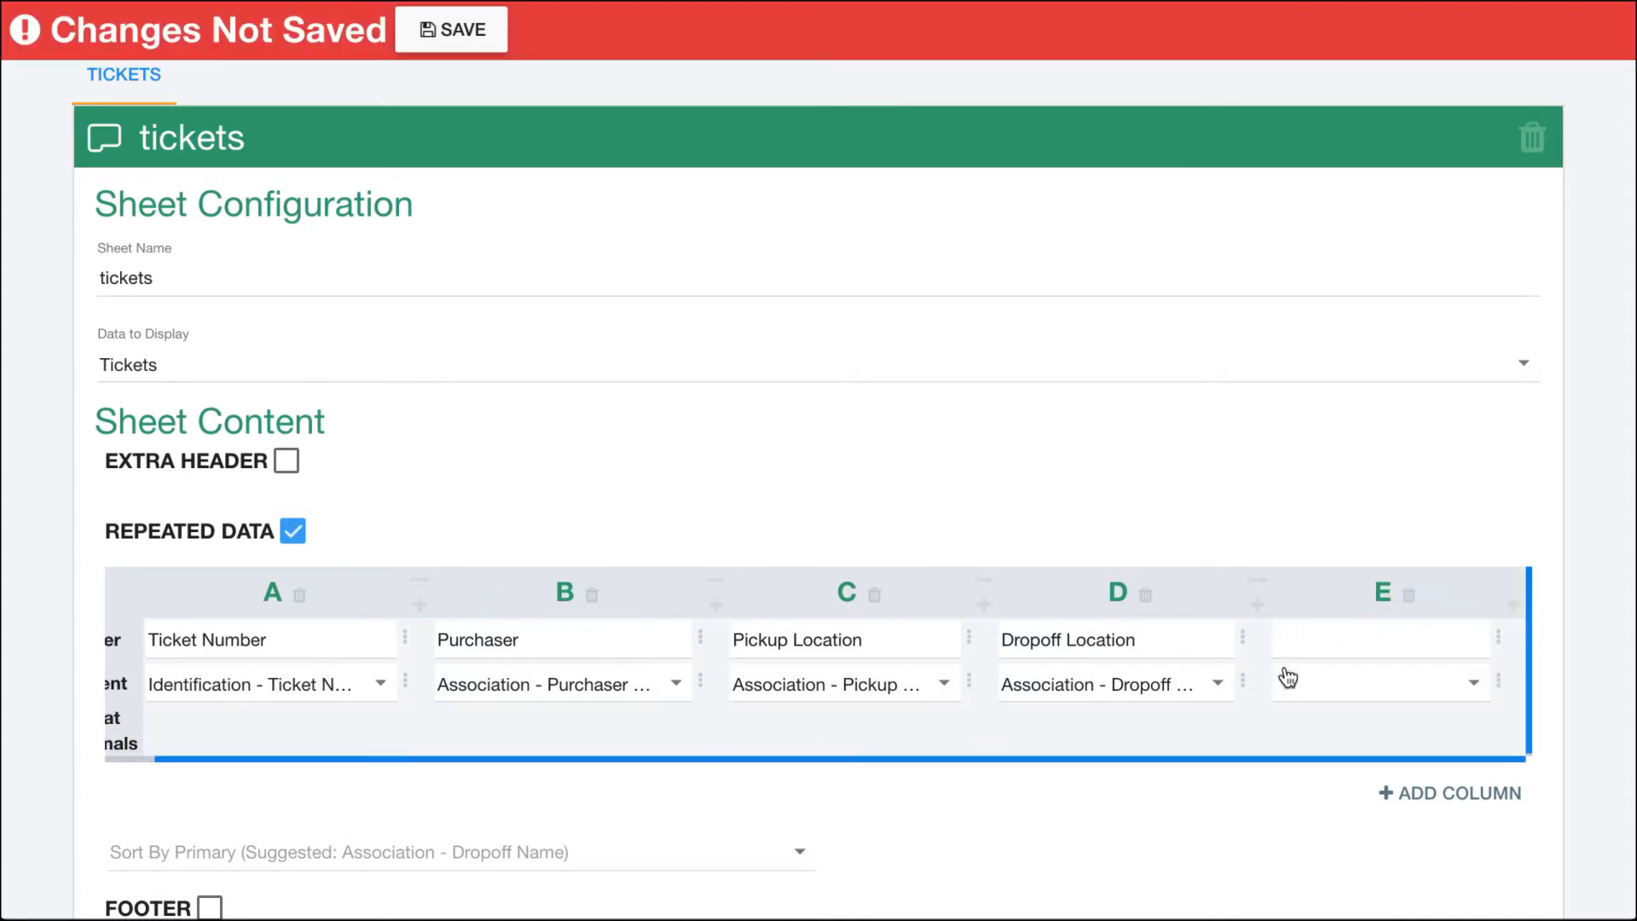
click(1315, 639)
text(testy)
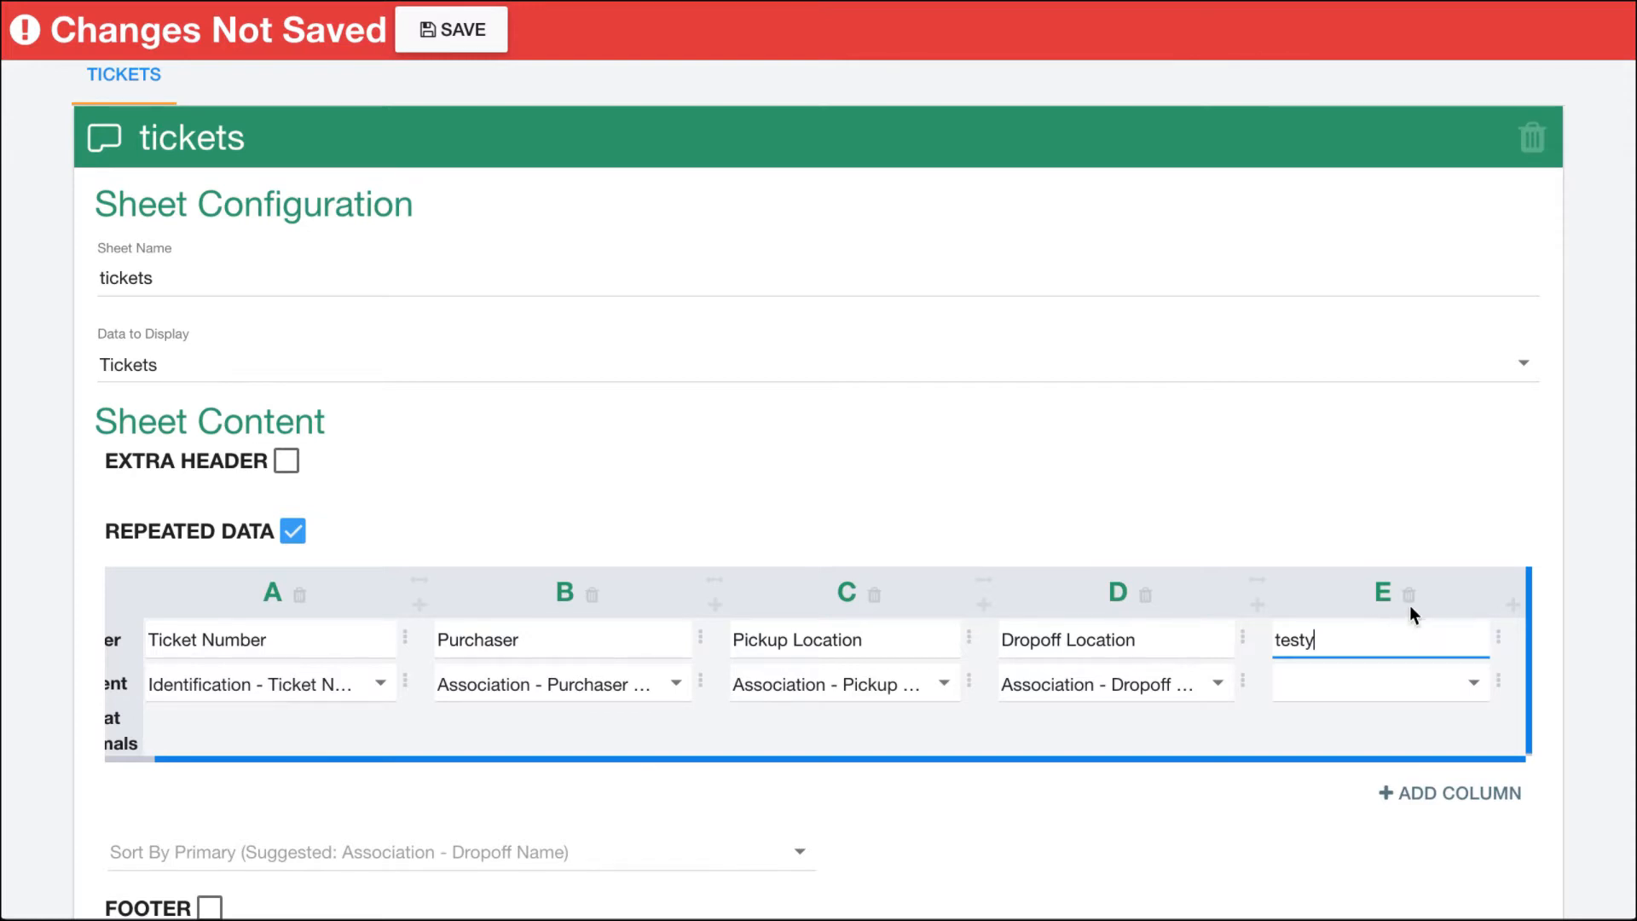
click(1408, 598)
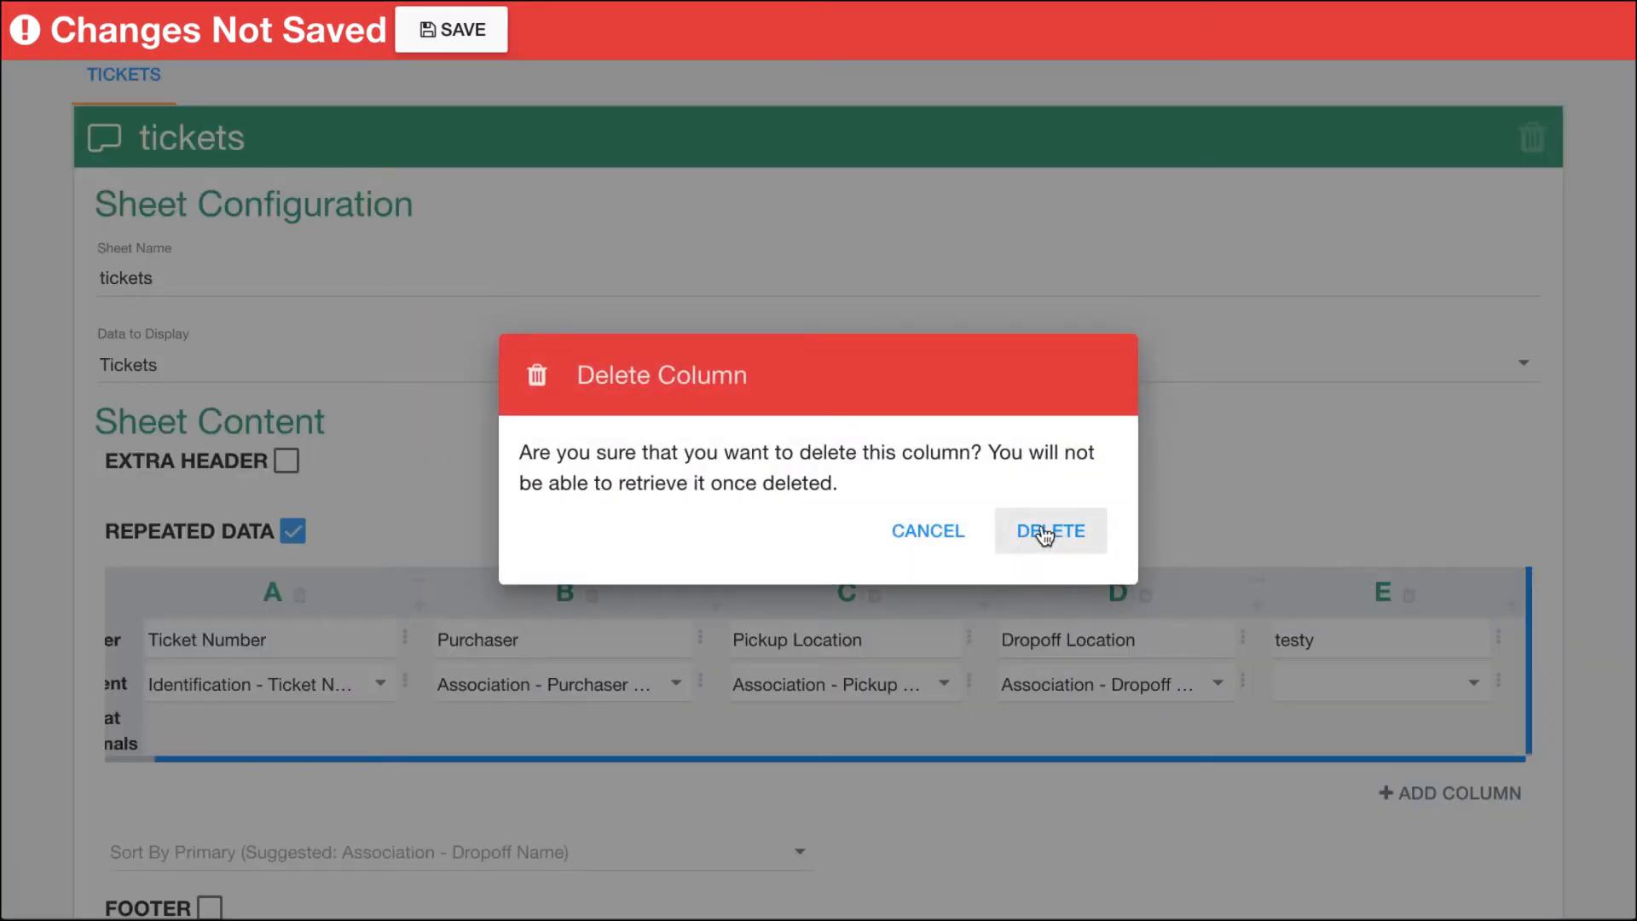
click(1046, 533)
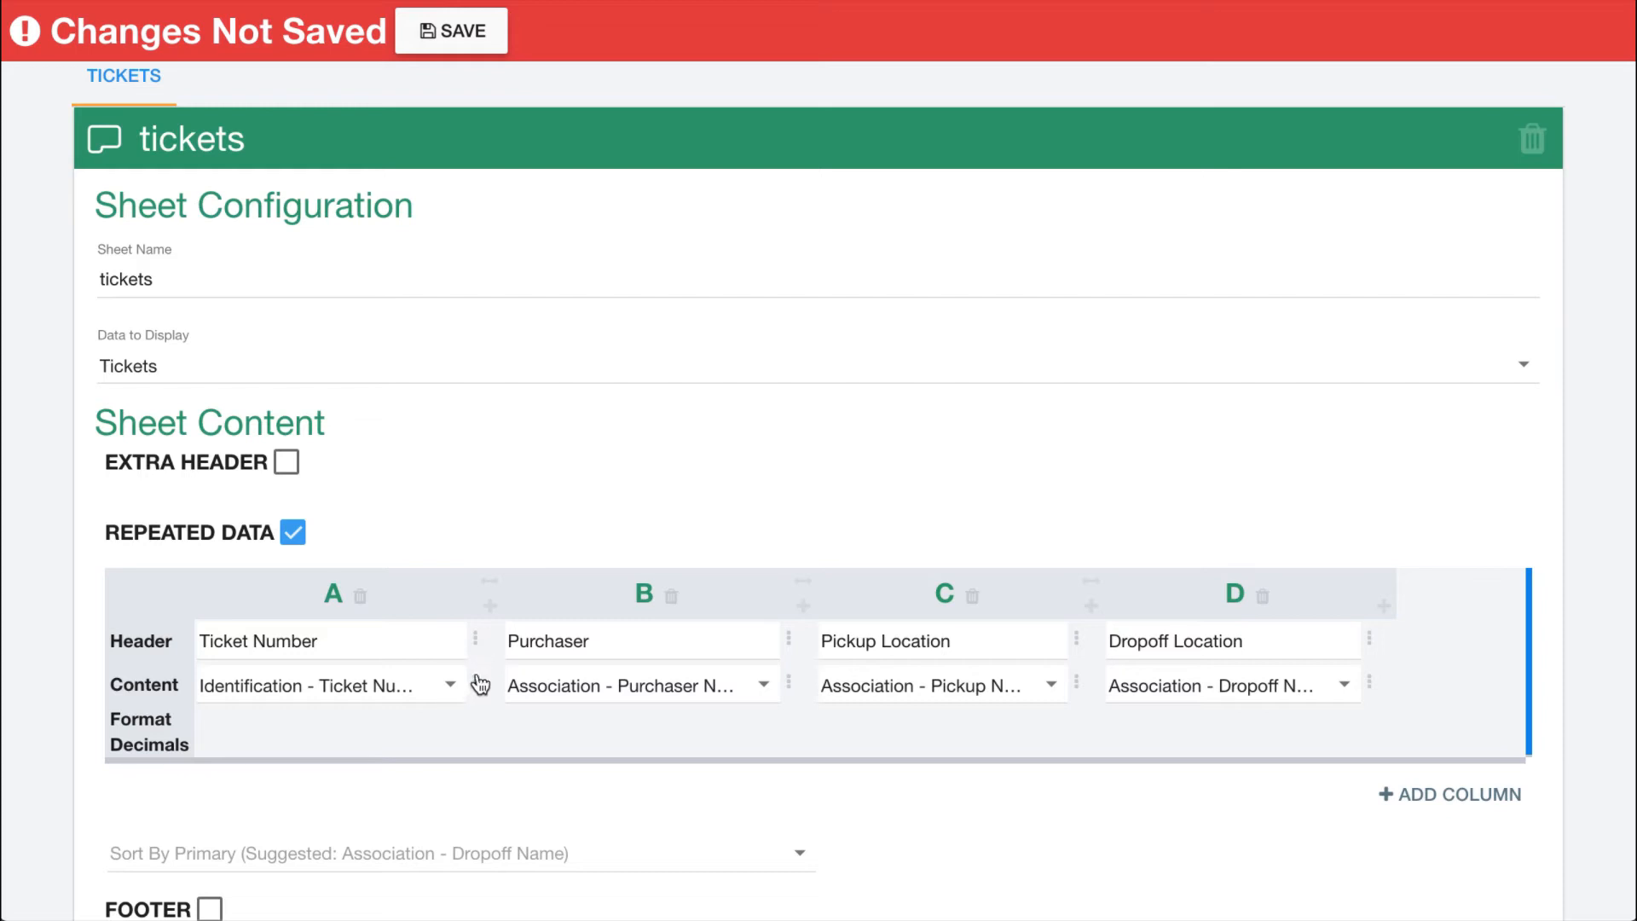
click(476, 641)
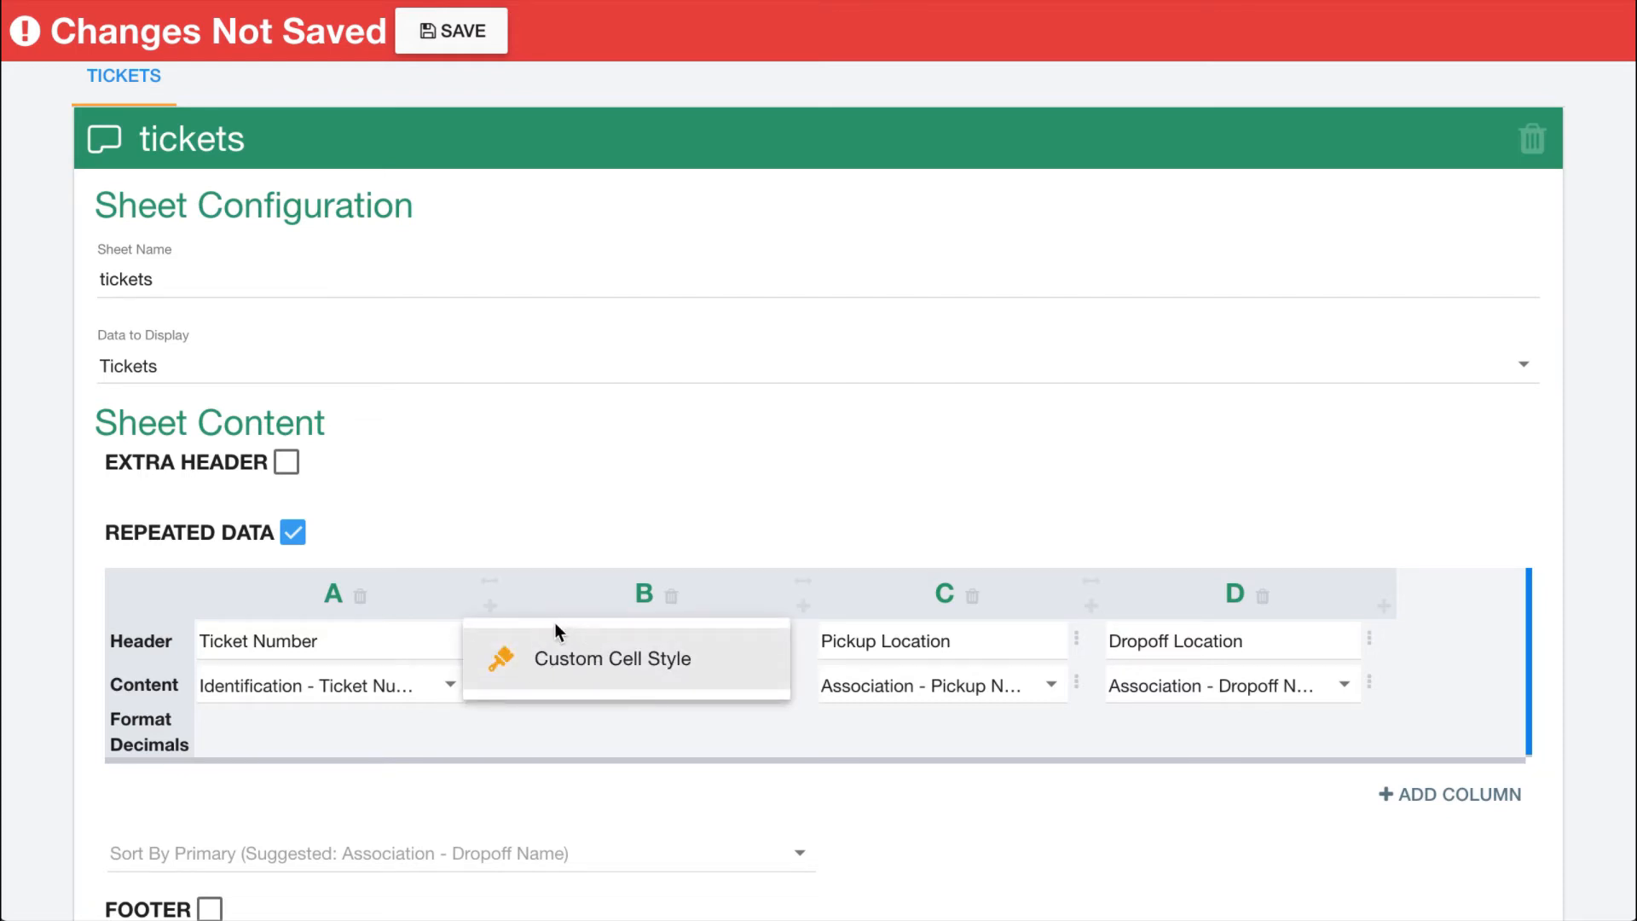
click(551, 535)
click(472, 683)
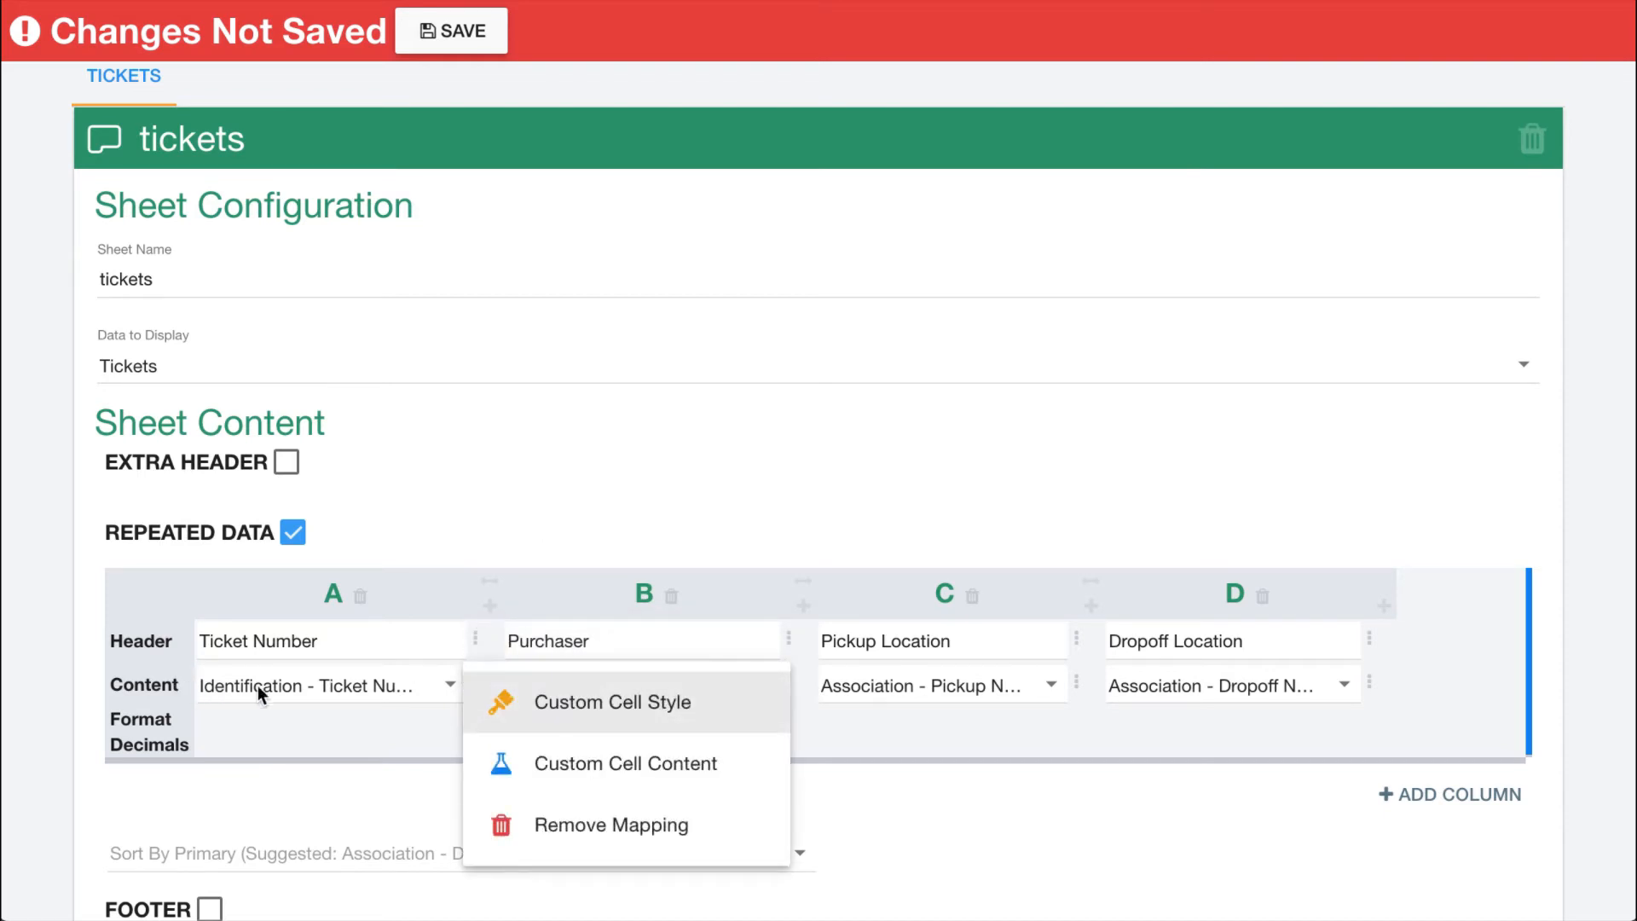
click(565, 555)
Step: Customize the cell style of the Ticket Number header with a solid fill in red #f50707
click(475, 640)
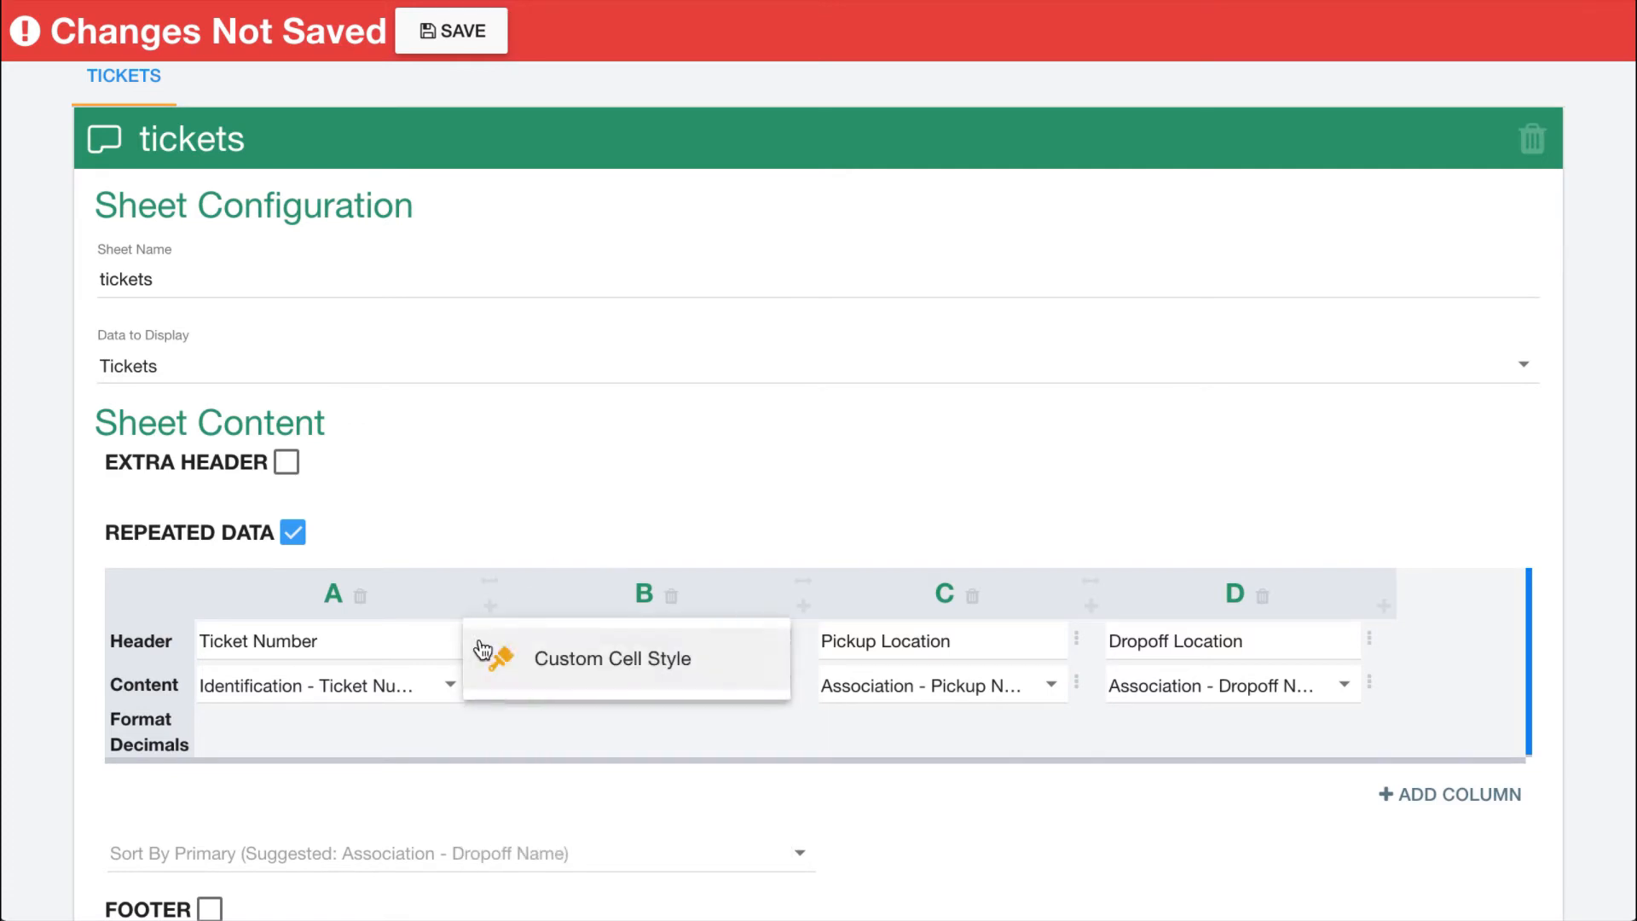
click(567, 659)
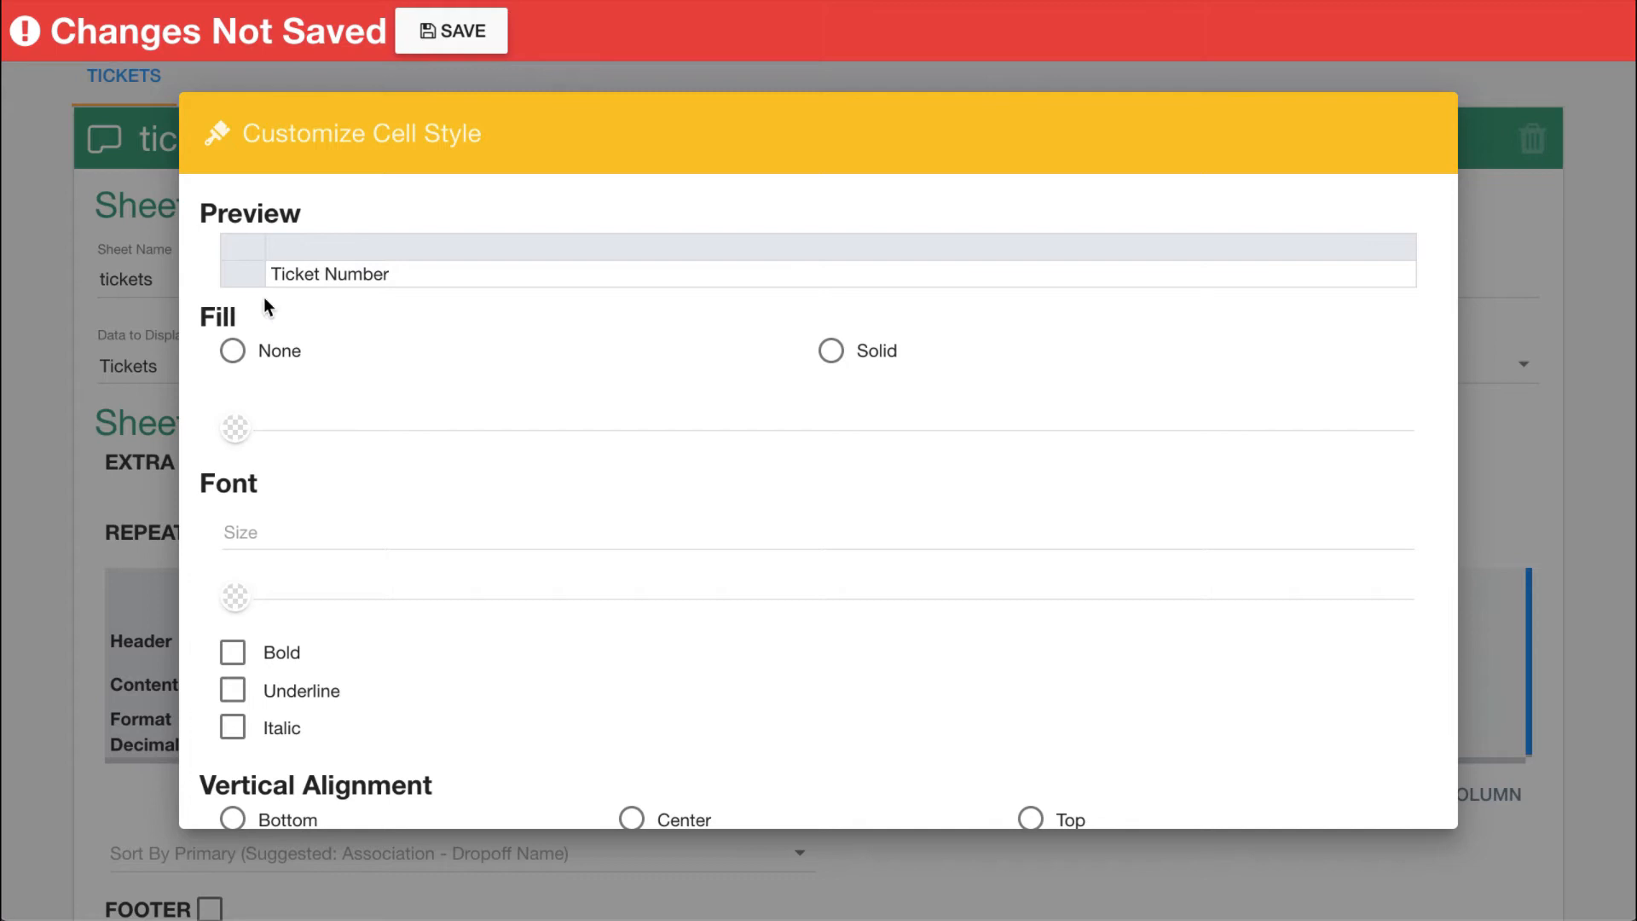
click(831, 352)
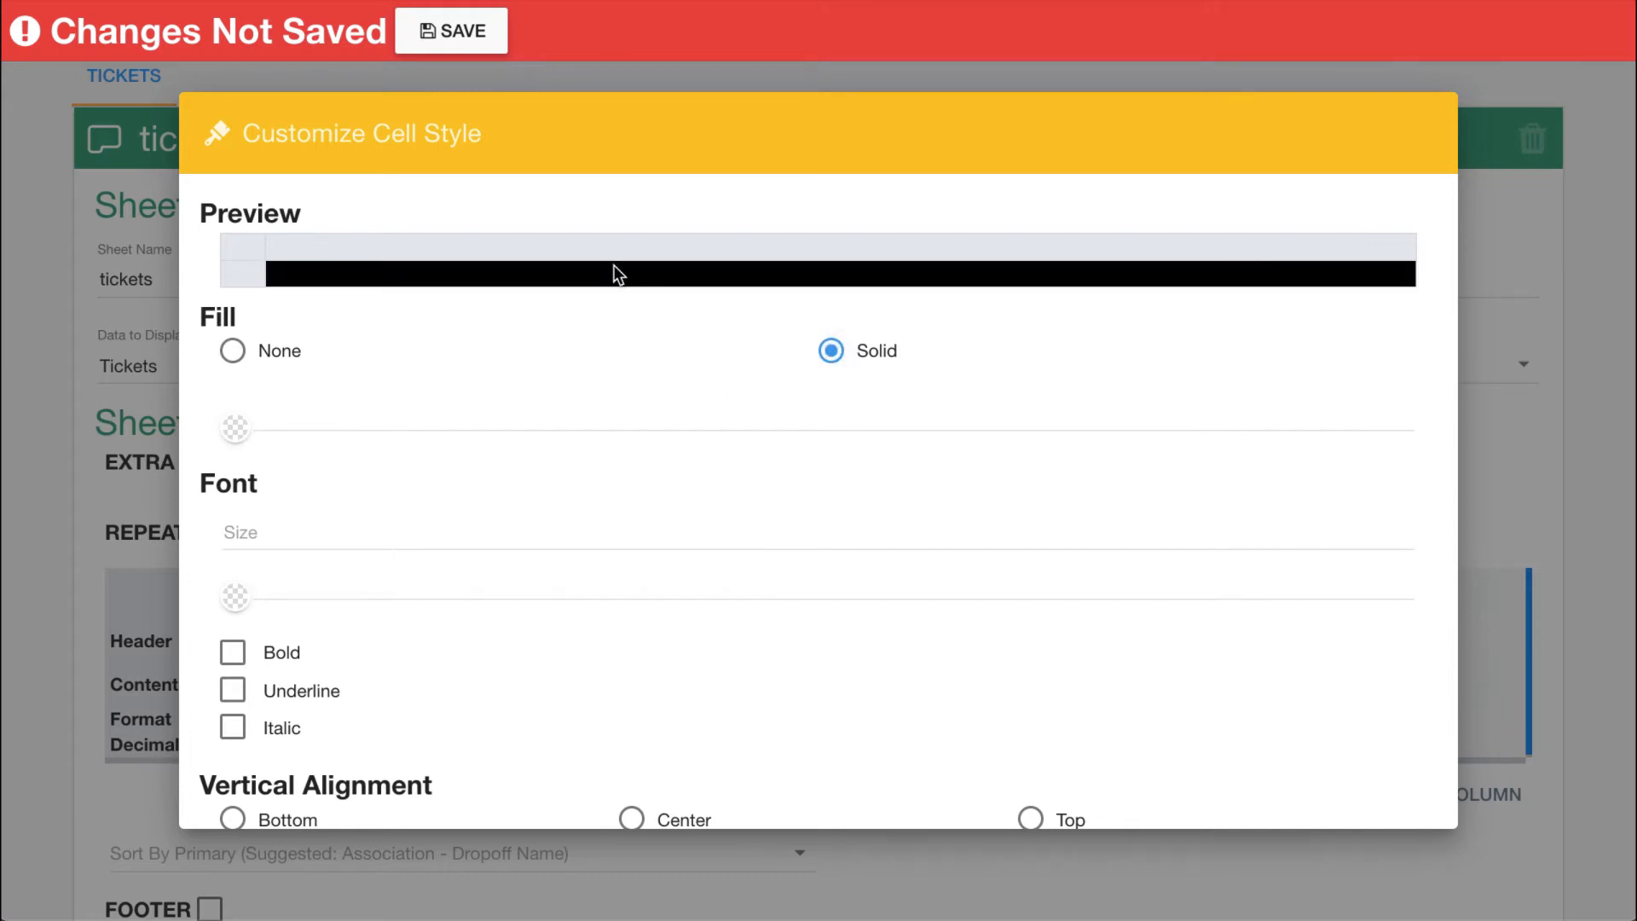
click(232, 435)
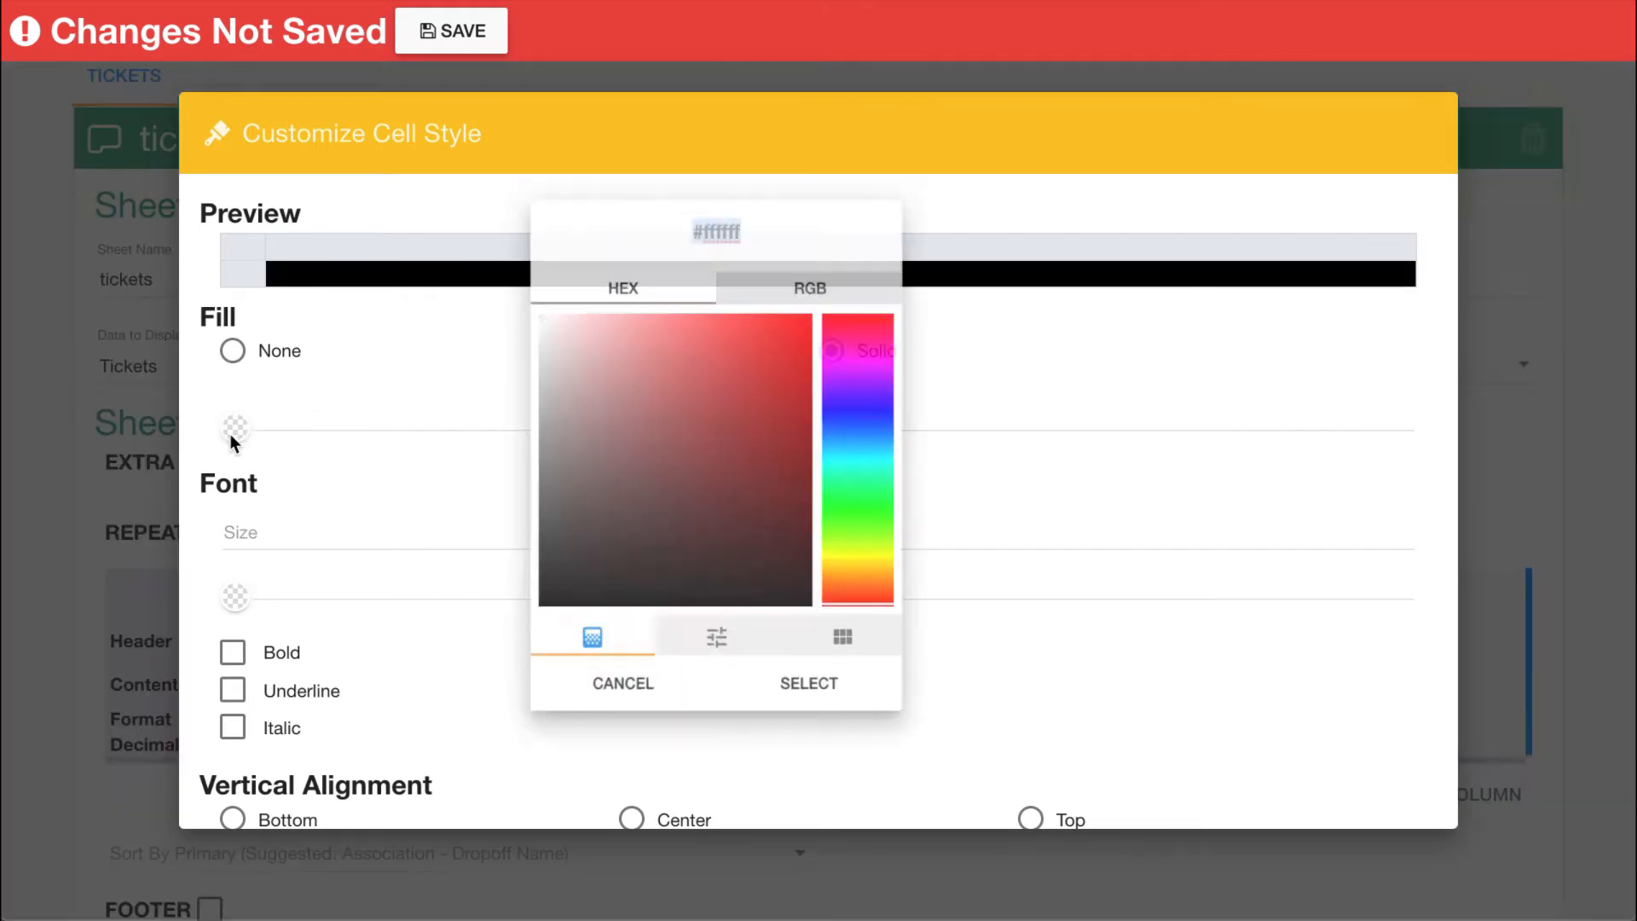
drag(891, 368, 919, 318)
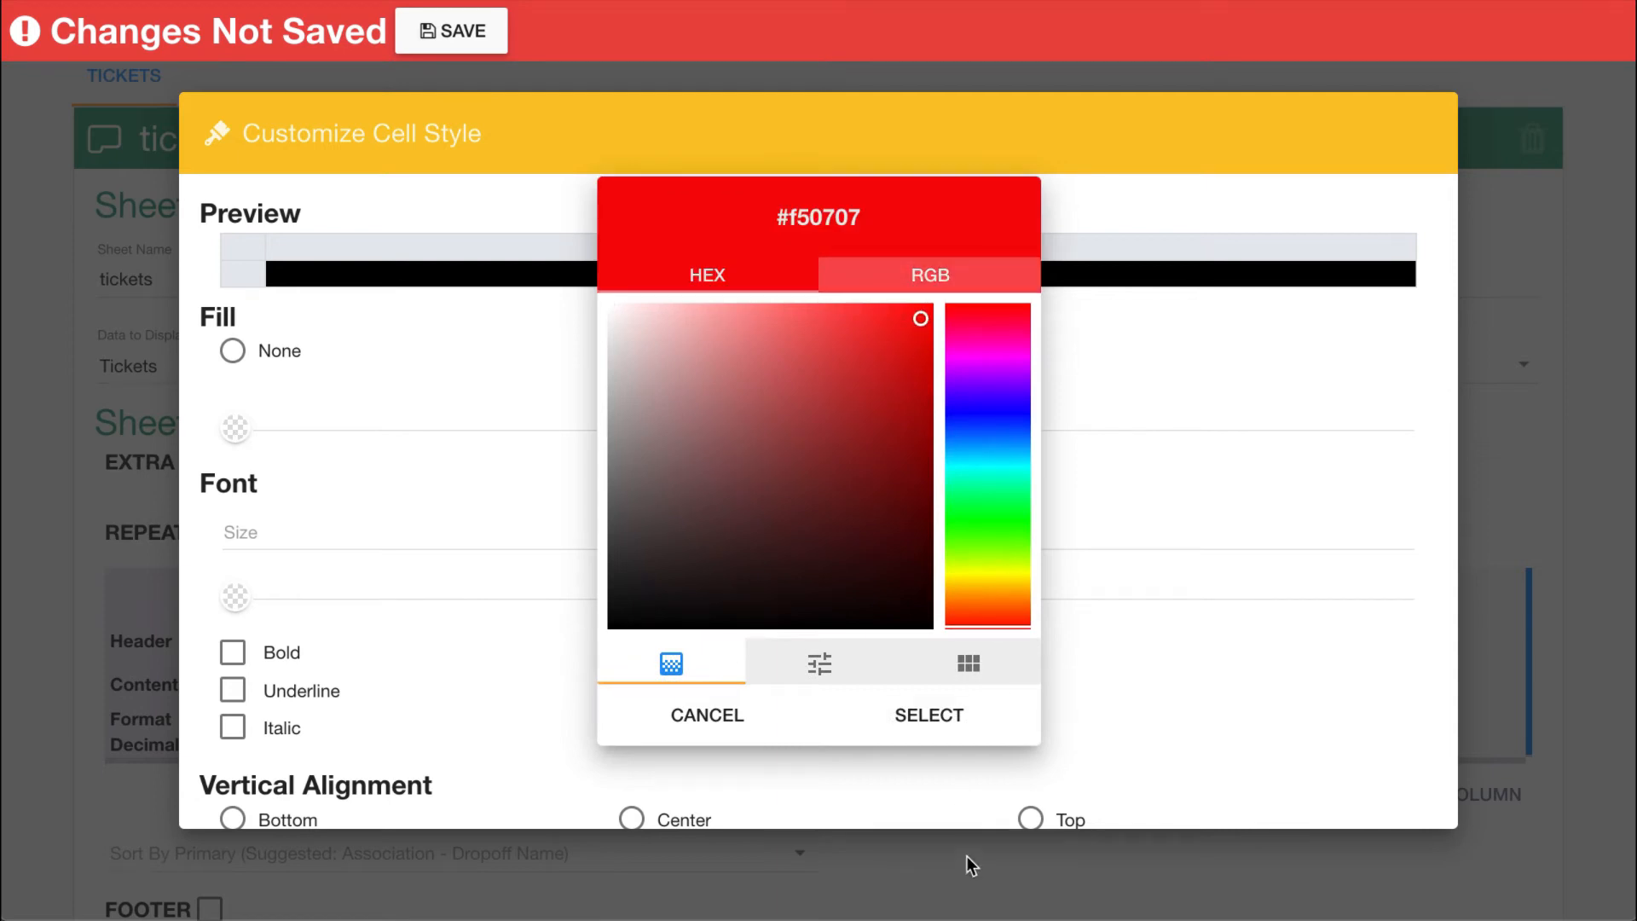
click(916, 710)
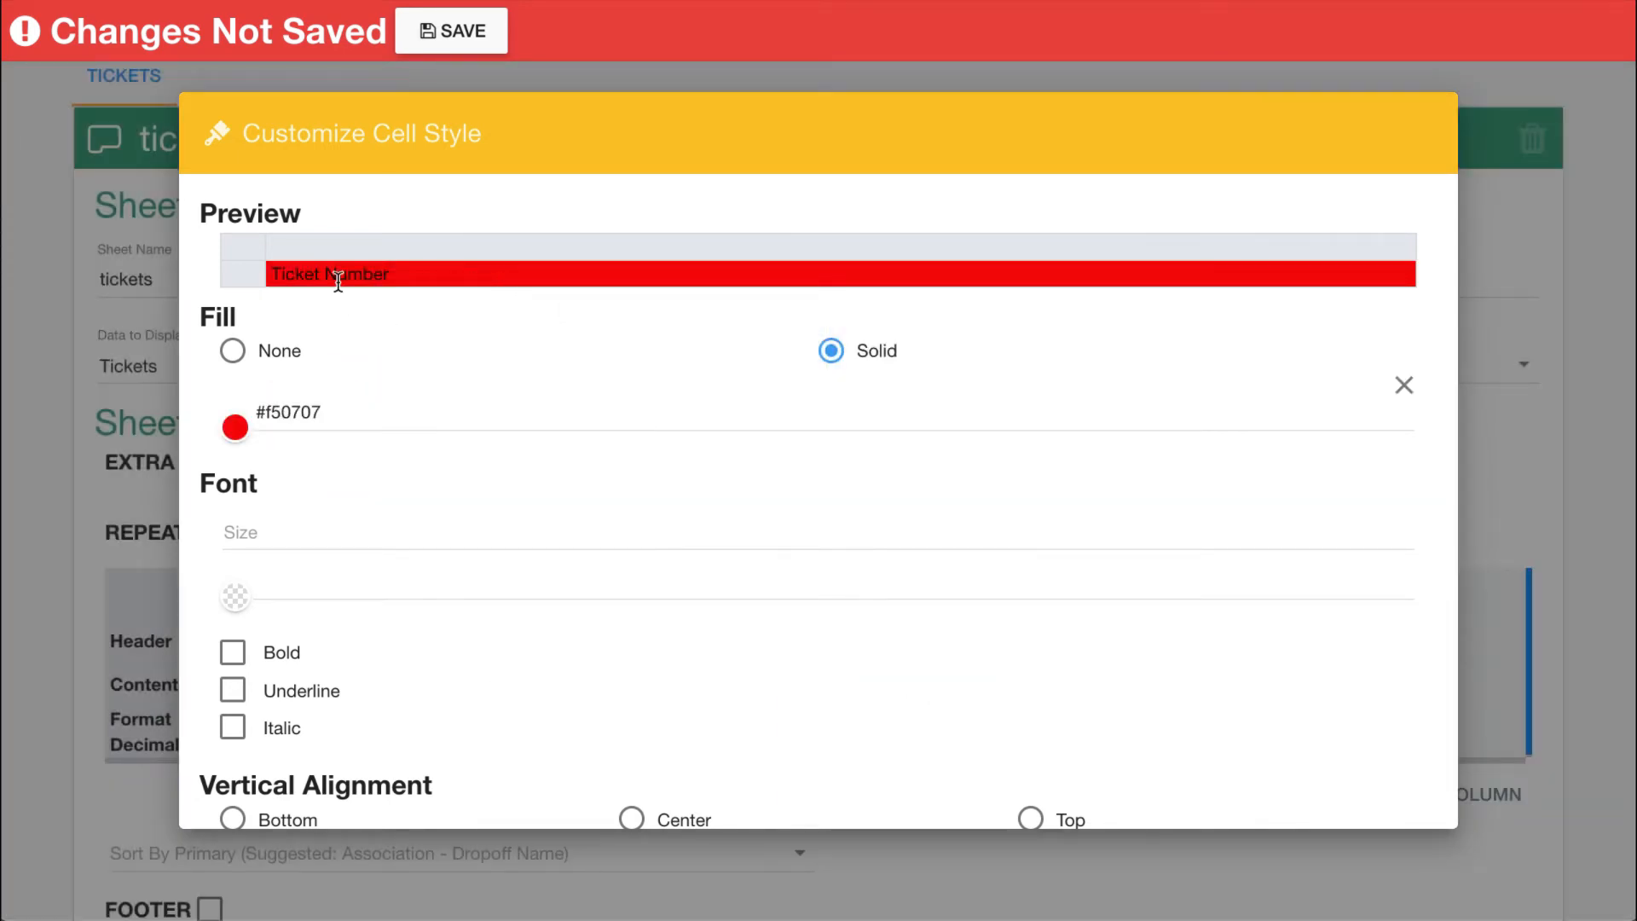
Step: Set the Ticket Number header's font size to 28 and its font color to yellow #f8e00e
click(388, 531)
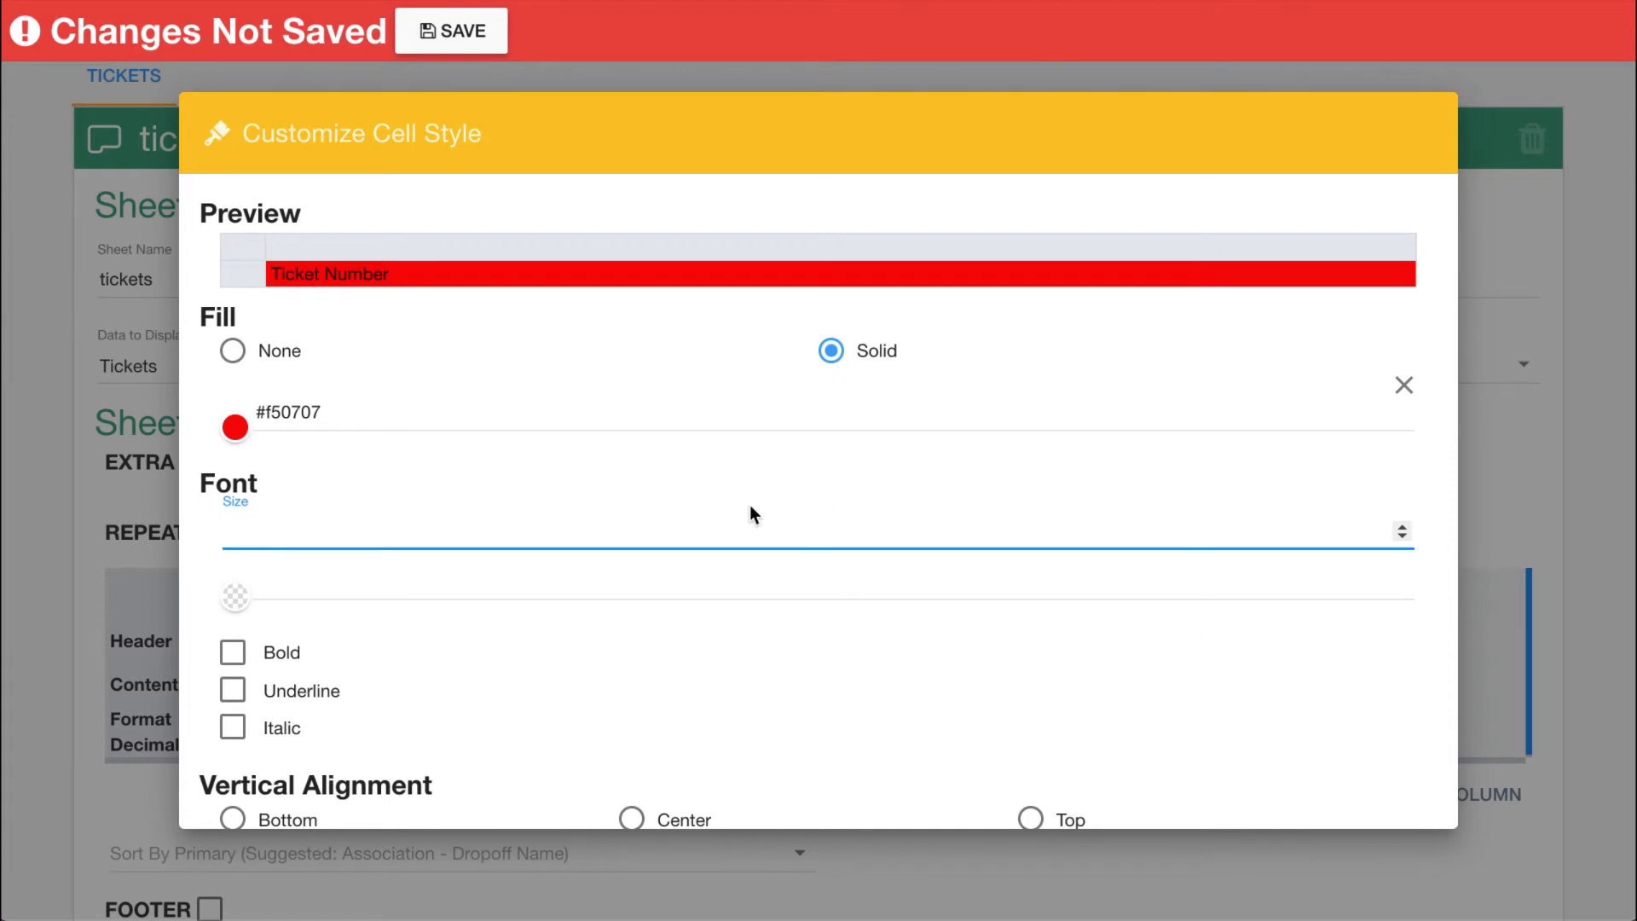
text(28)
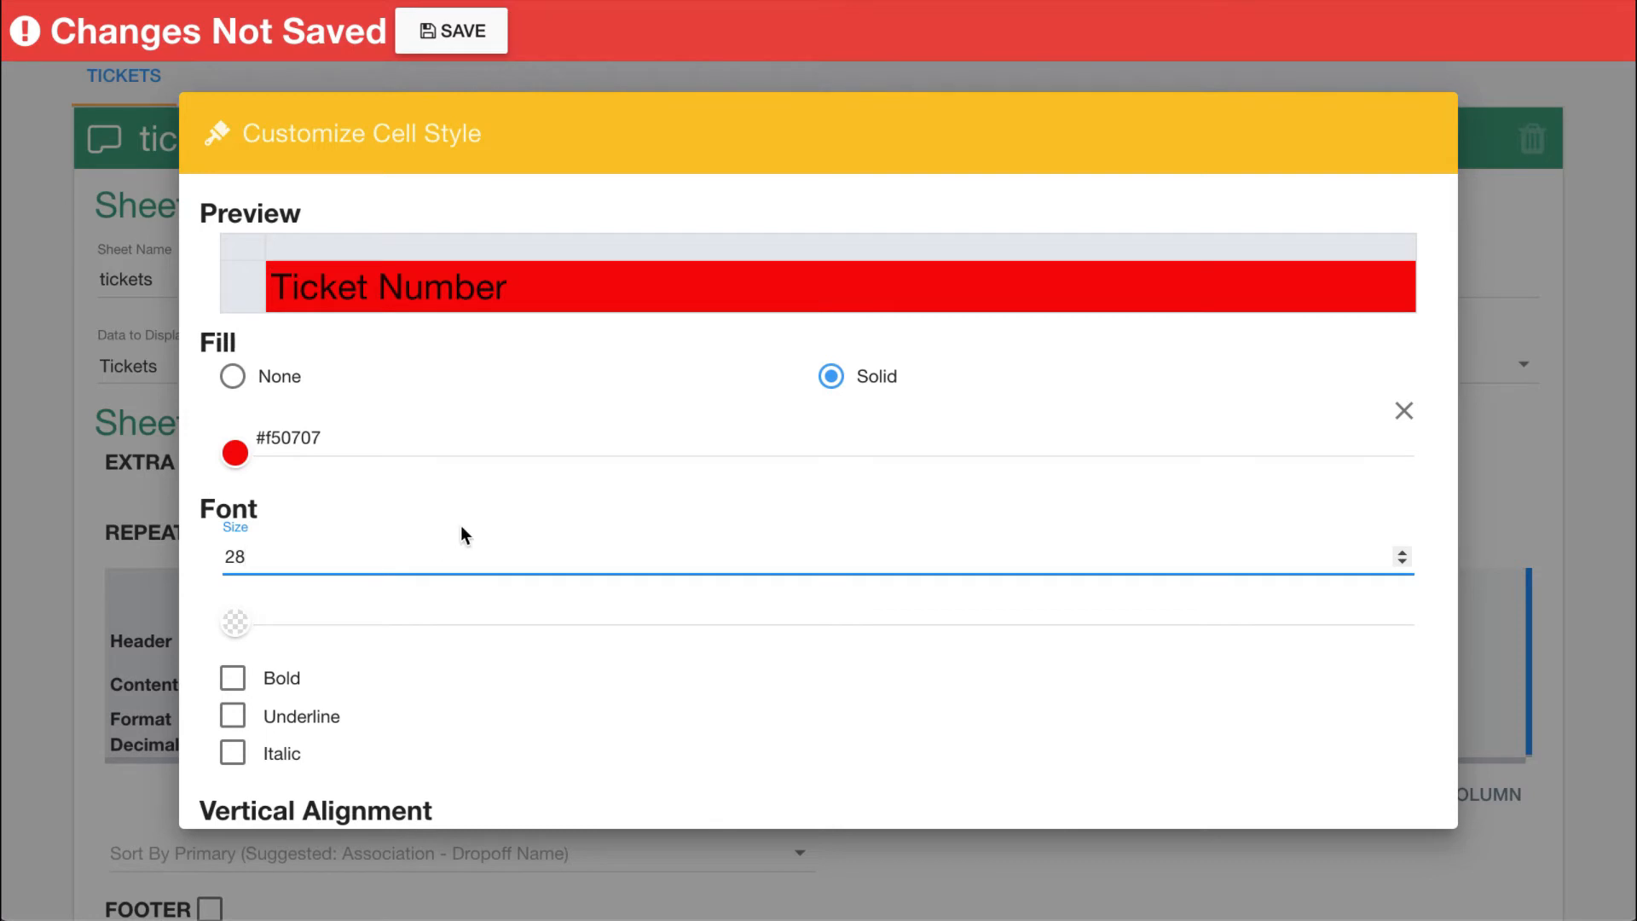
scroll(460, 525, down, 3)
scroll(286, 529, up, 2)
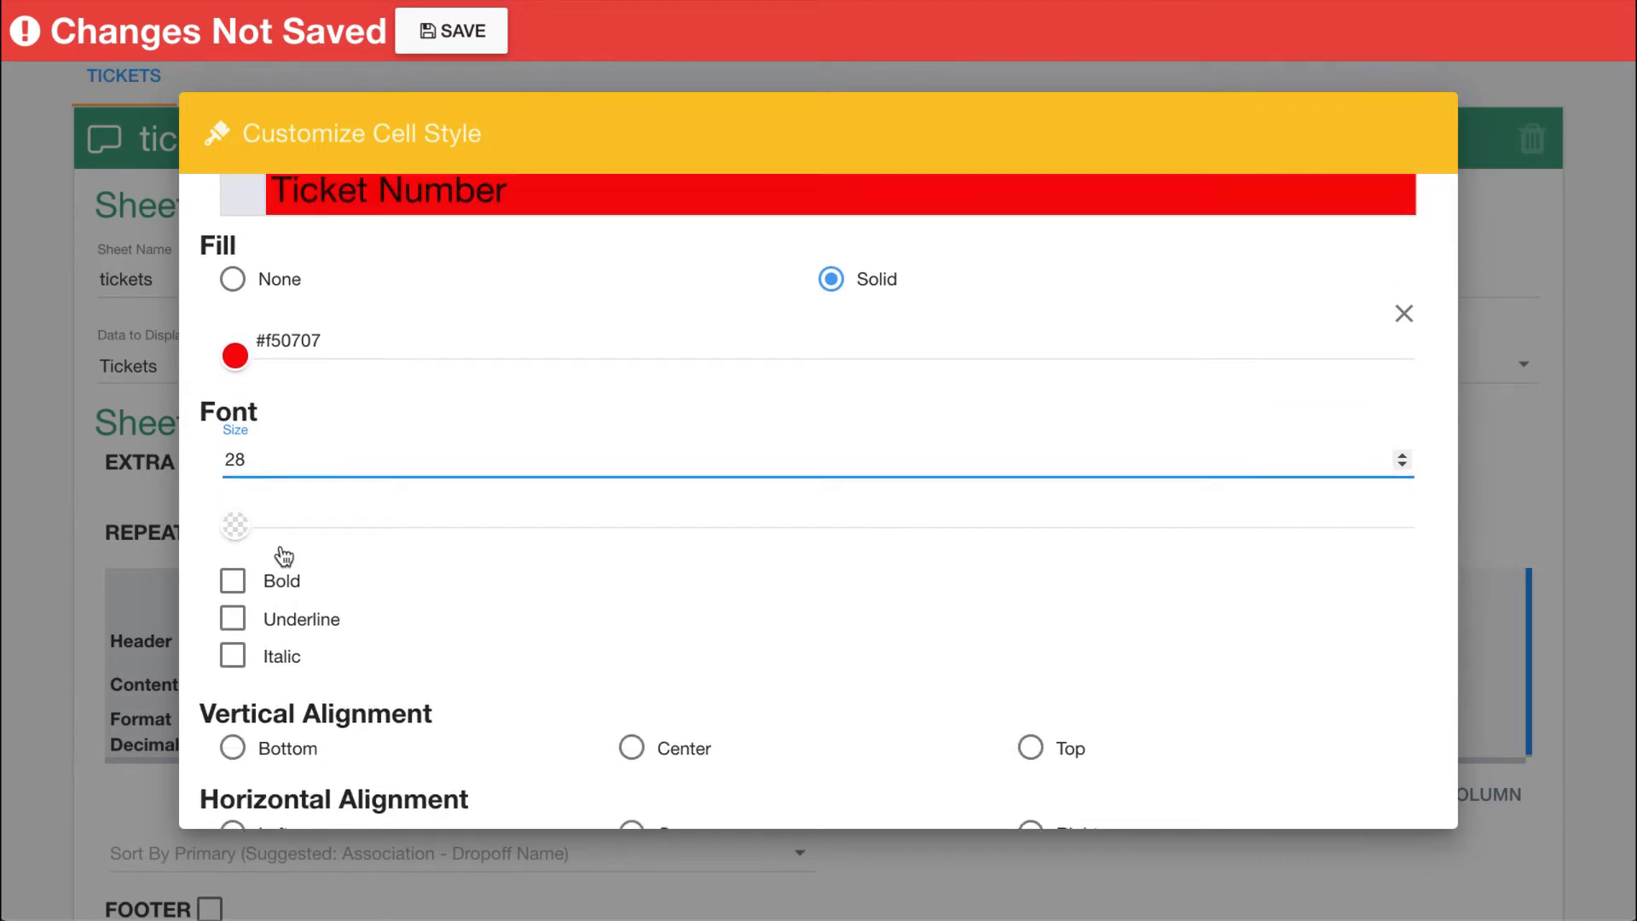
click(236, 577)
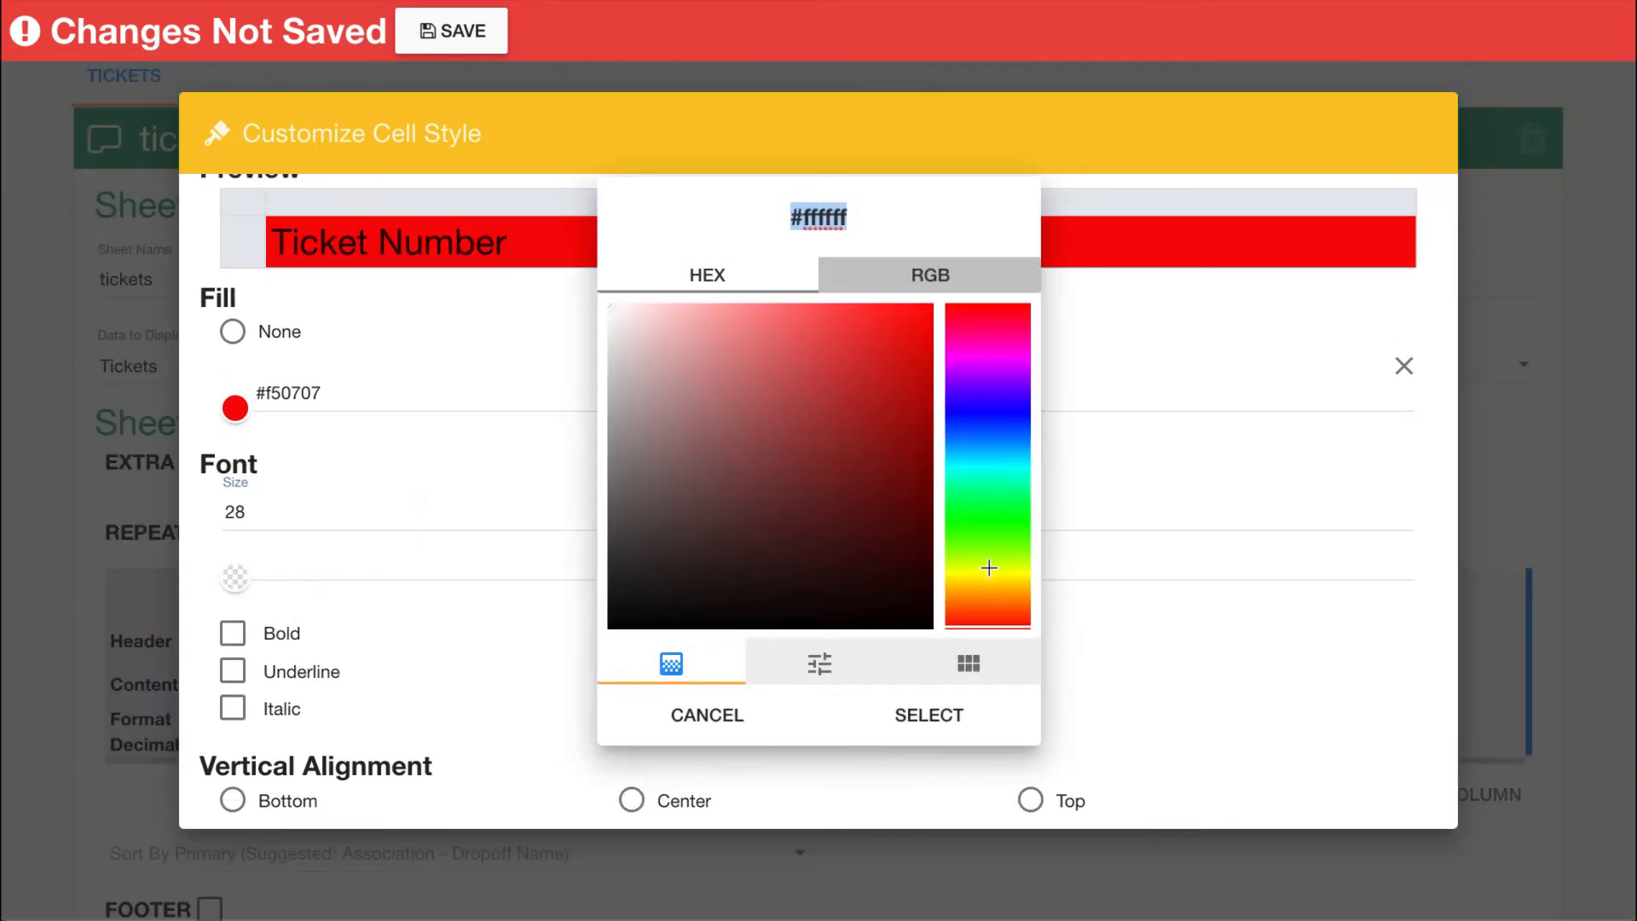
click(979, 577)
click(911, 316)
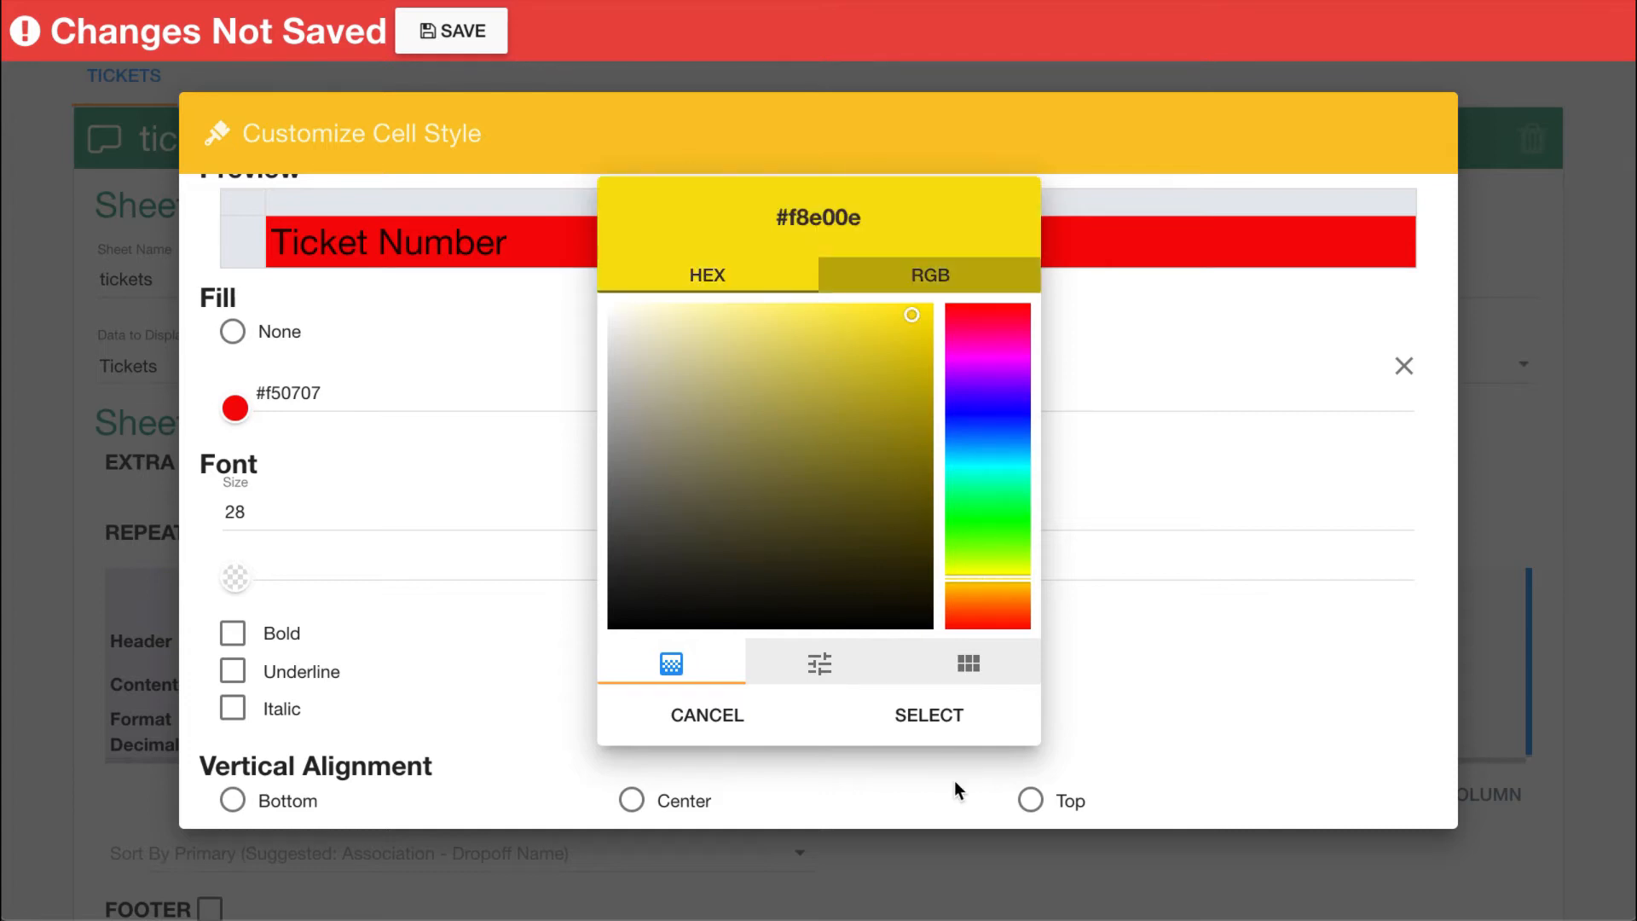
click(938, 714)
scroll(451, 365, up, 1)
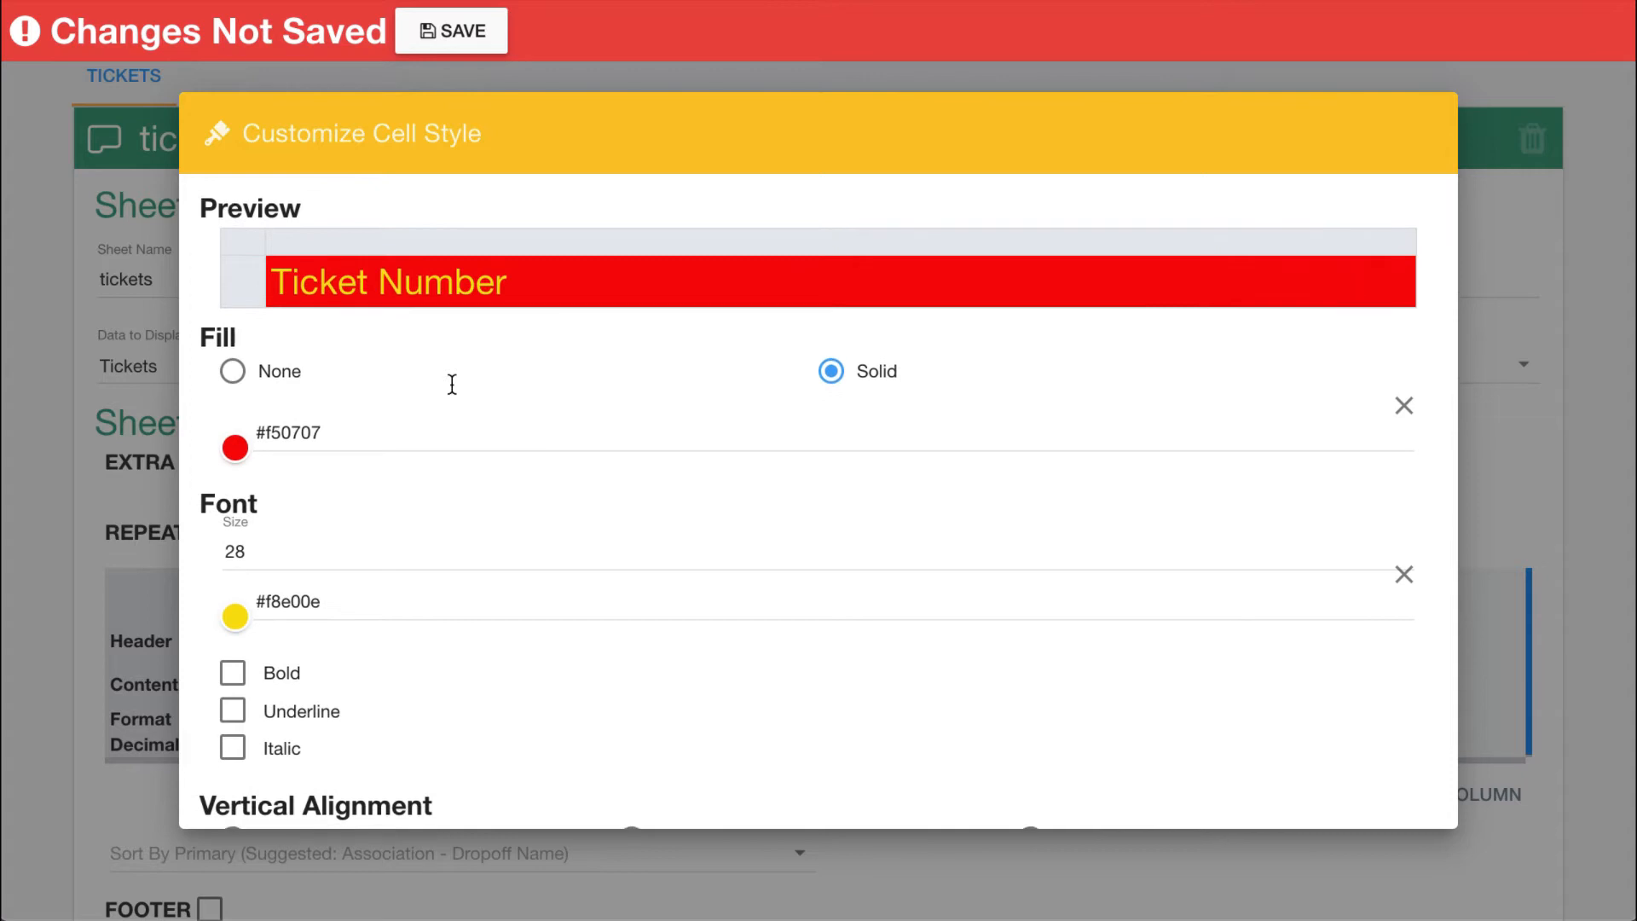
Step: Make the Ticket Number header text bold, underlined and italic
scroll(452, 385, down, 2)
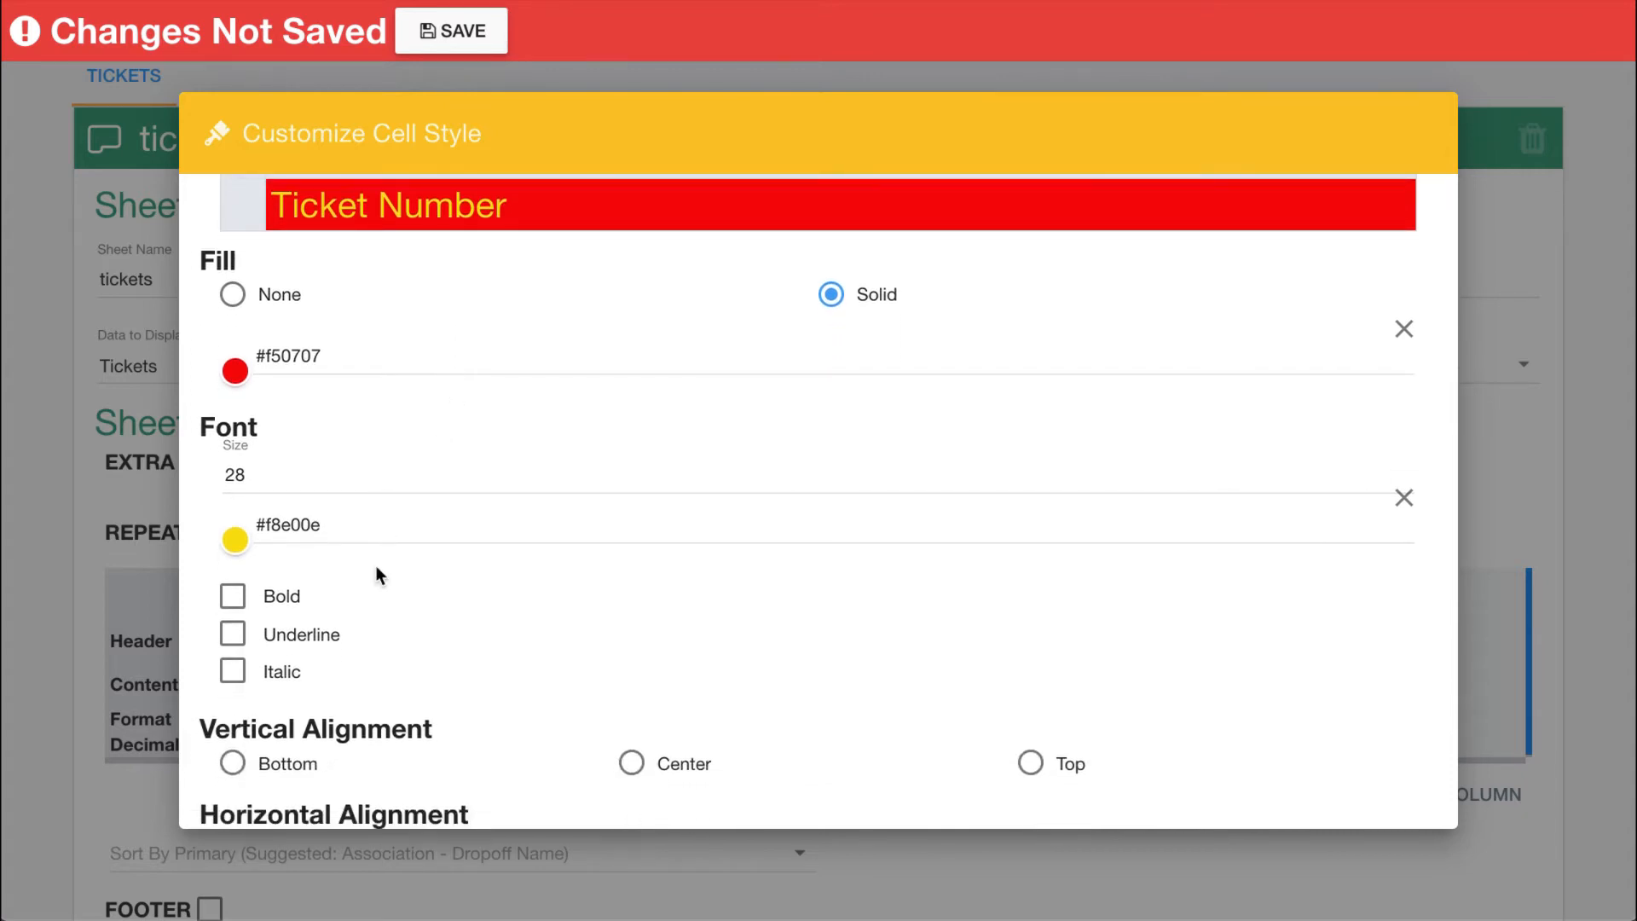
scroll(376, 567, up, 1)
click(230, 627)
click(234, 669)
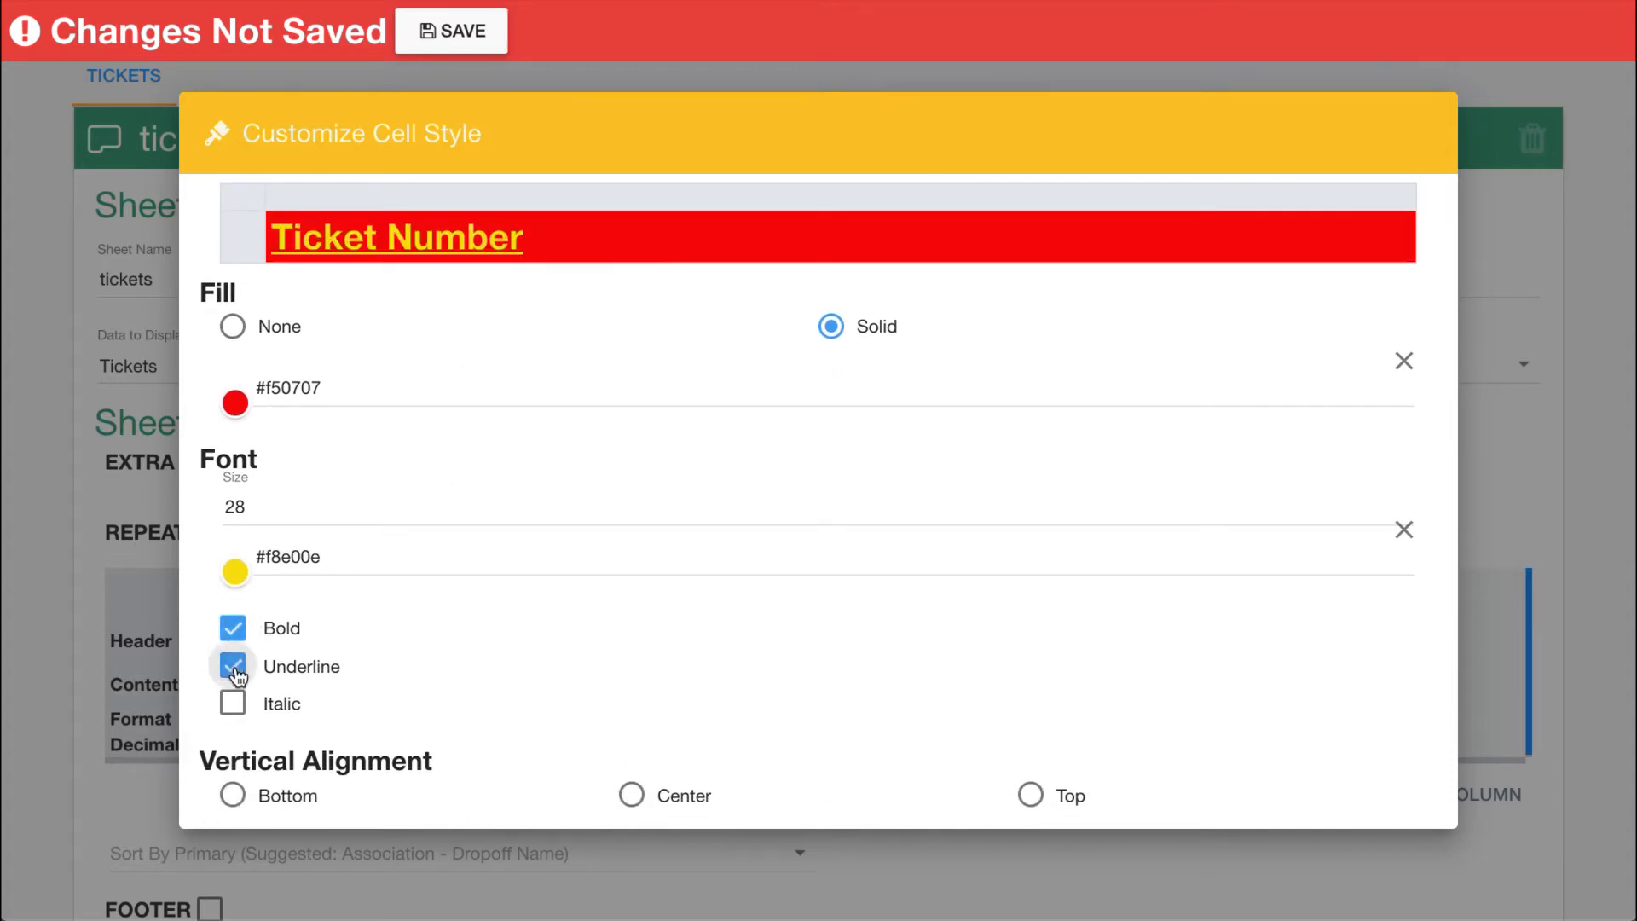
click(233, 703)
scroll(380, 664, down, 1)
scroll(377, 659, down, 1)
scroll(378, 659, up, 2)
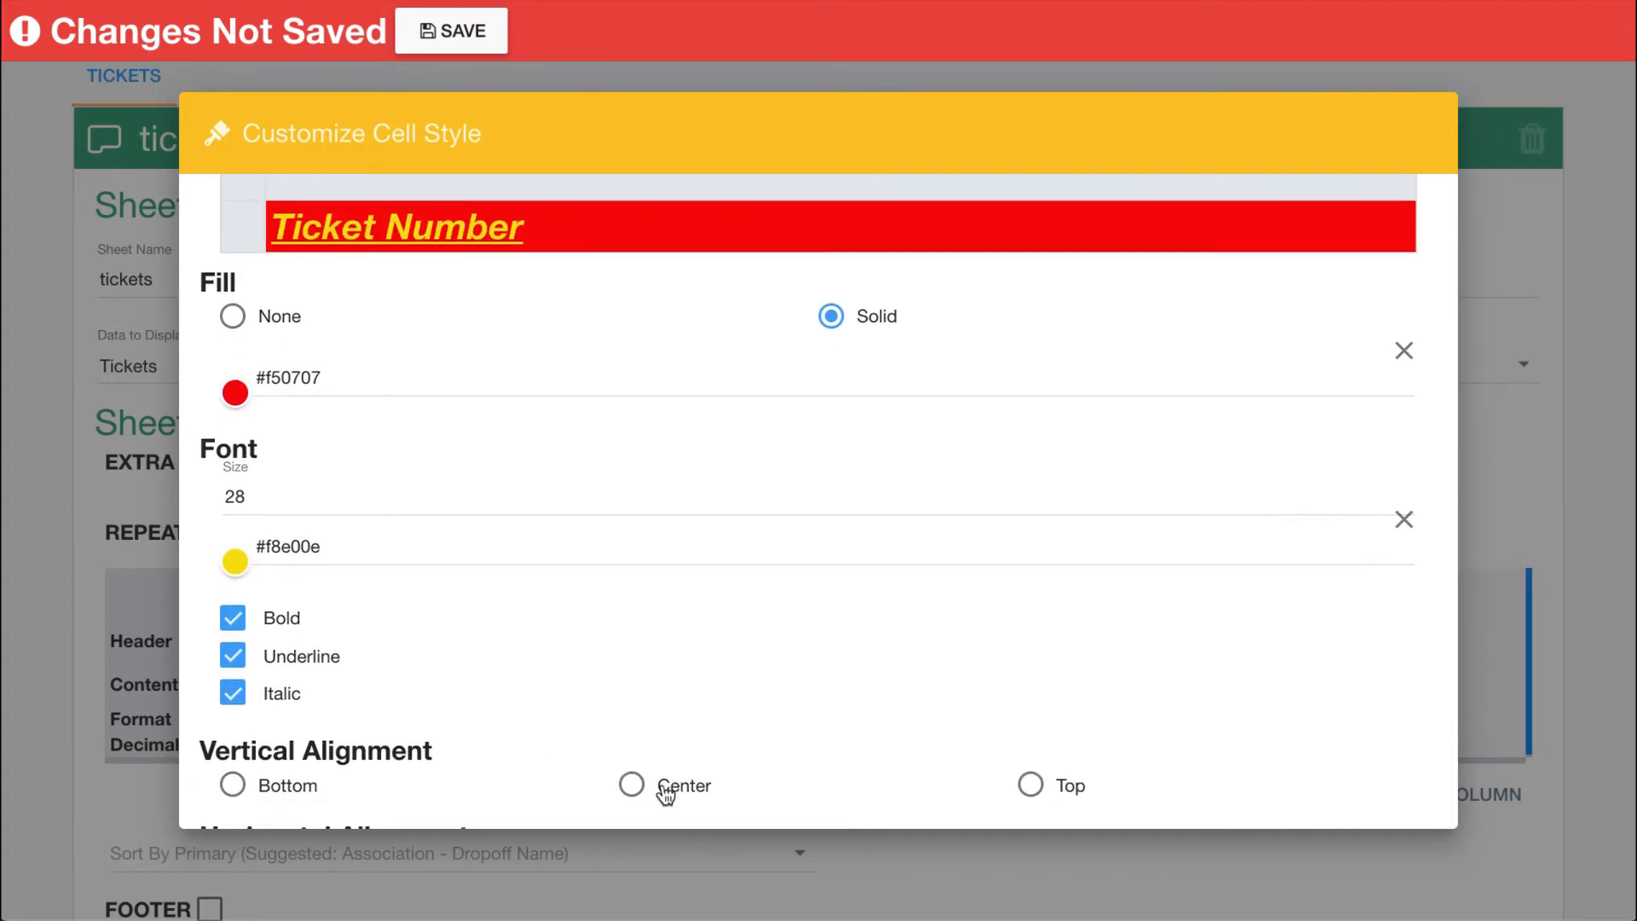
Step: Set the Ticket Number header's horizontal alignment to Center and its vertical alignment to Bottom
scroll(648, 791, down, 1)
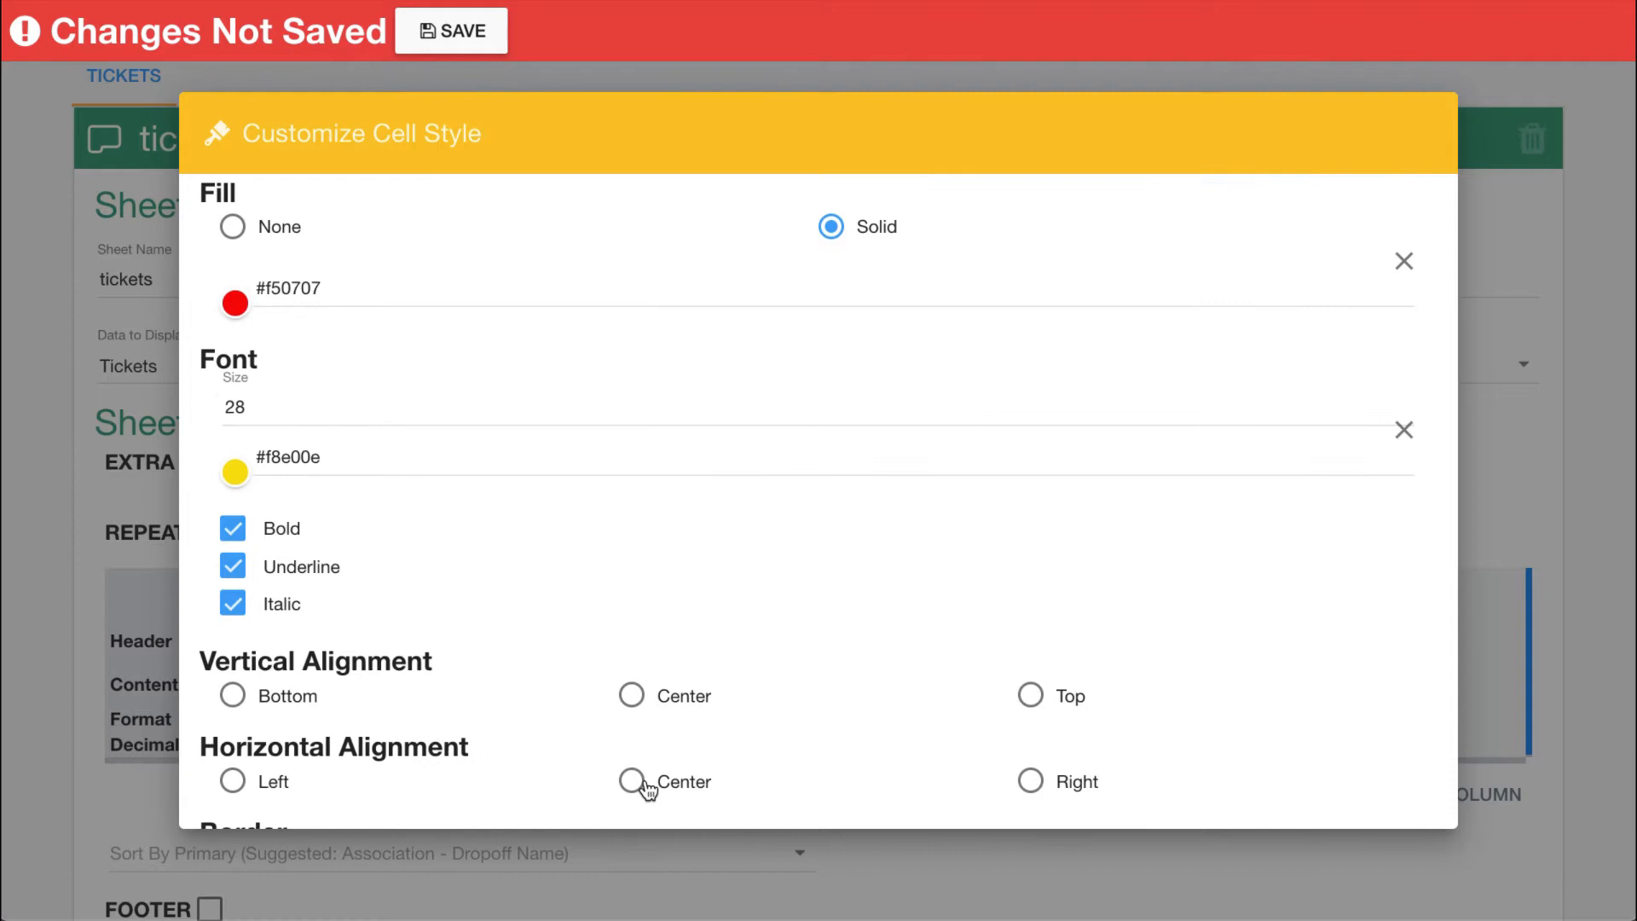
scroll(648, 791, up, 2)
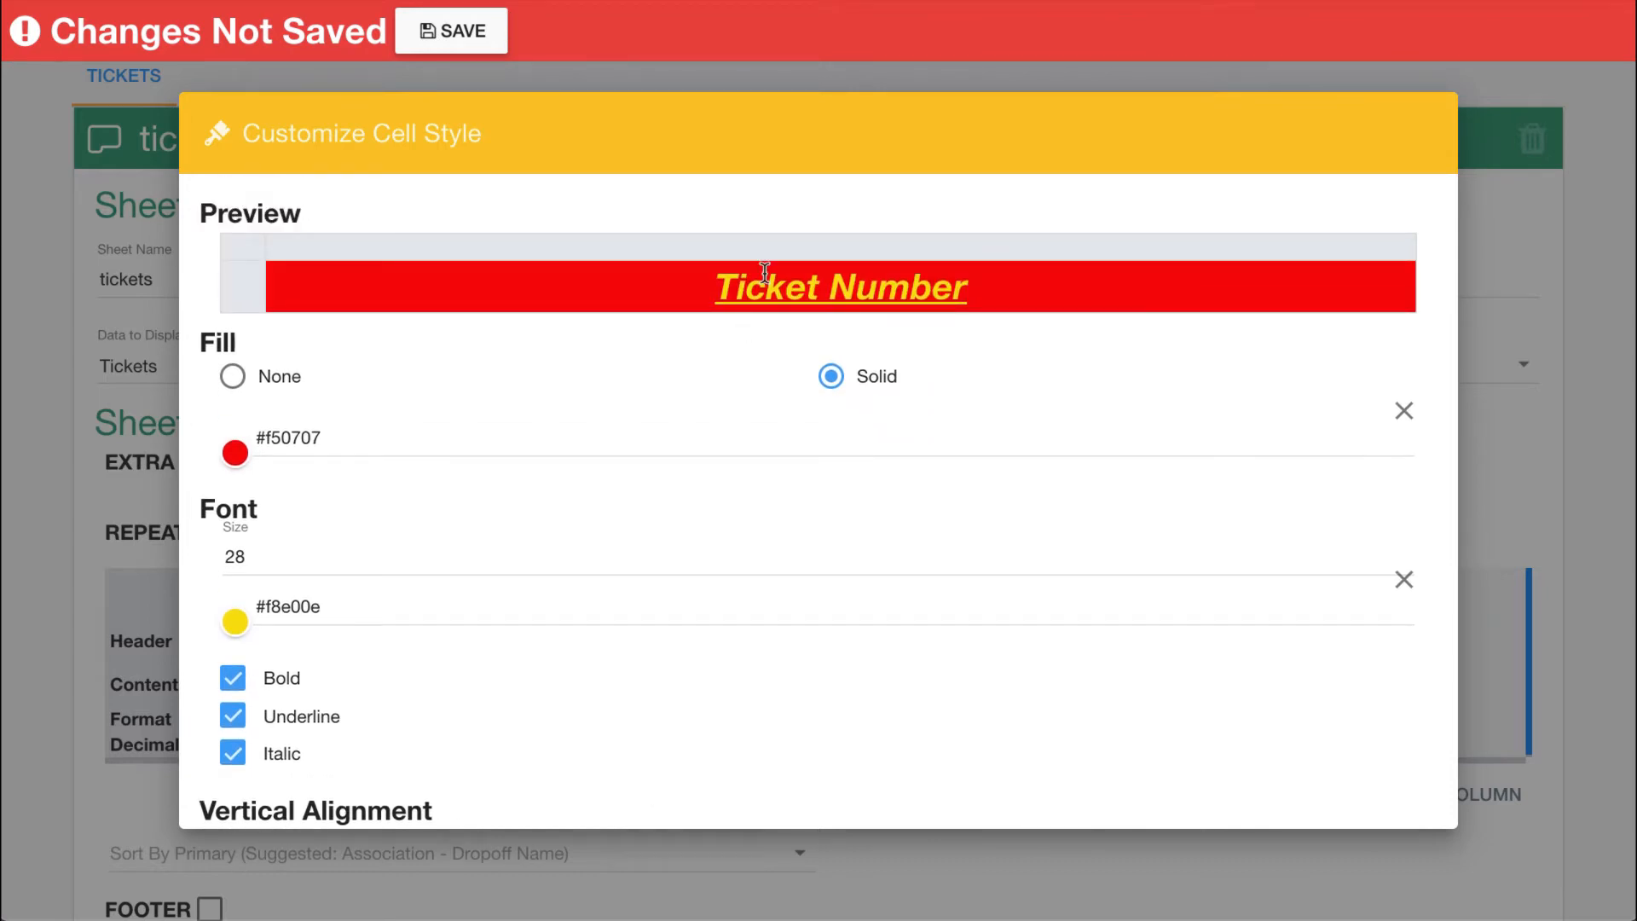
scroll(765, 272, down, 3)
click(631, 563)
scroll(629, 555, up, 3)
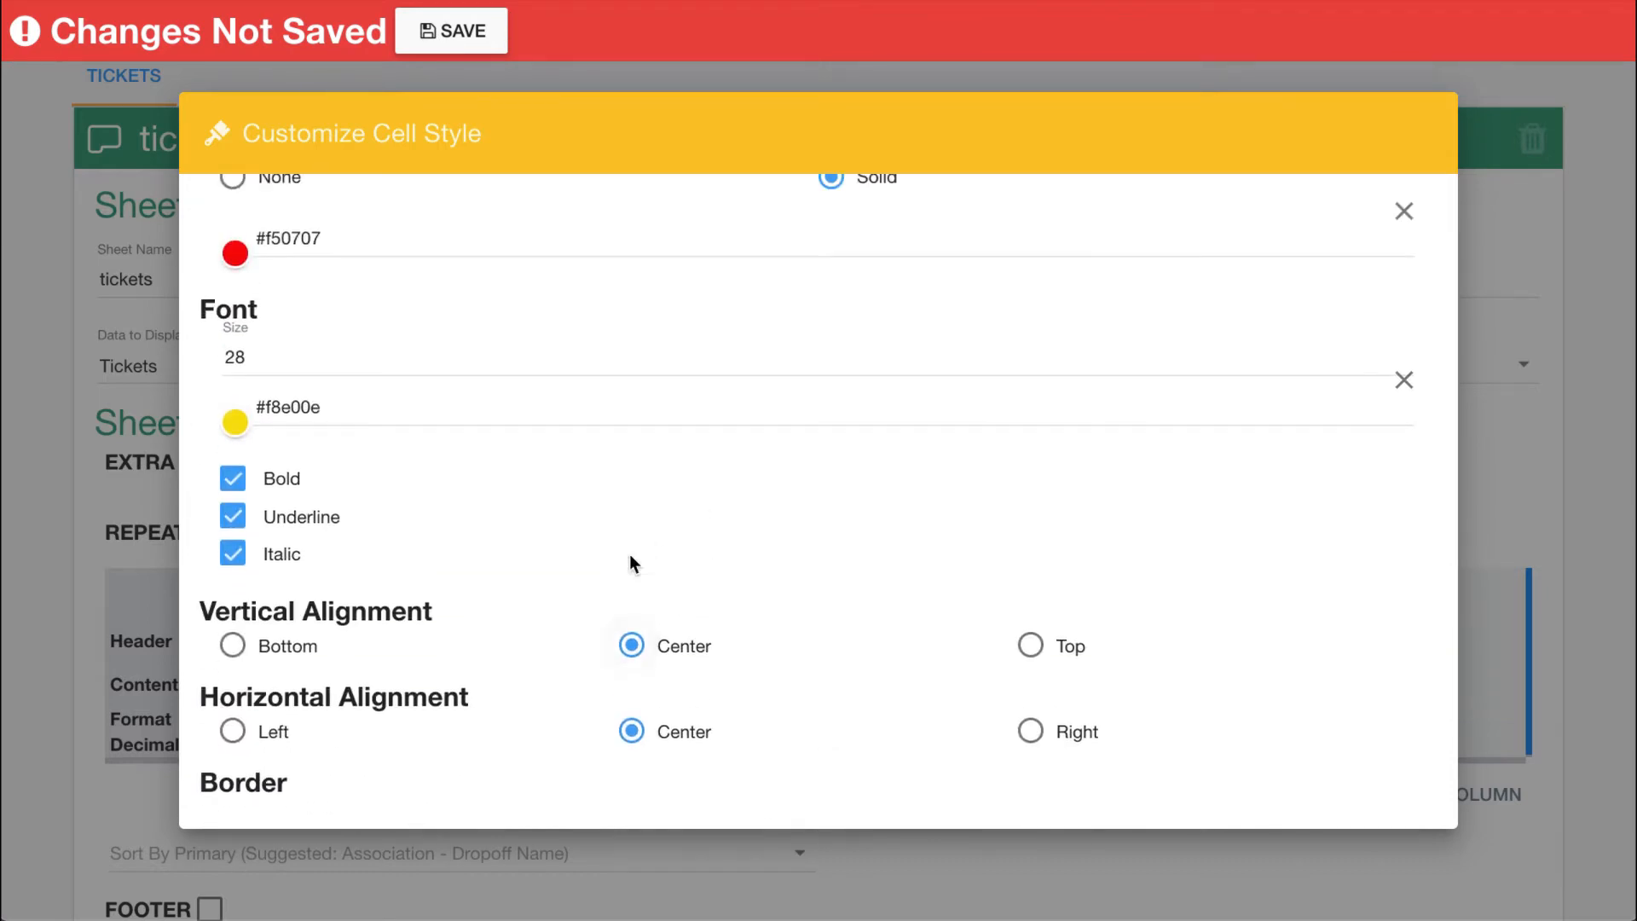
scroll(629, 554, down, 3)
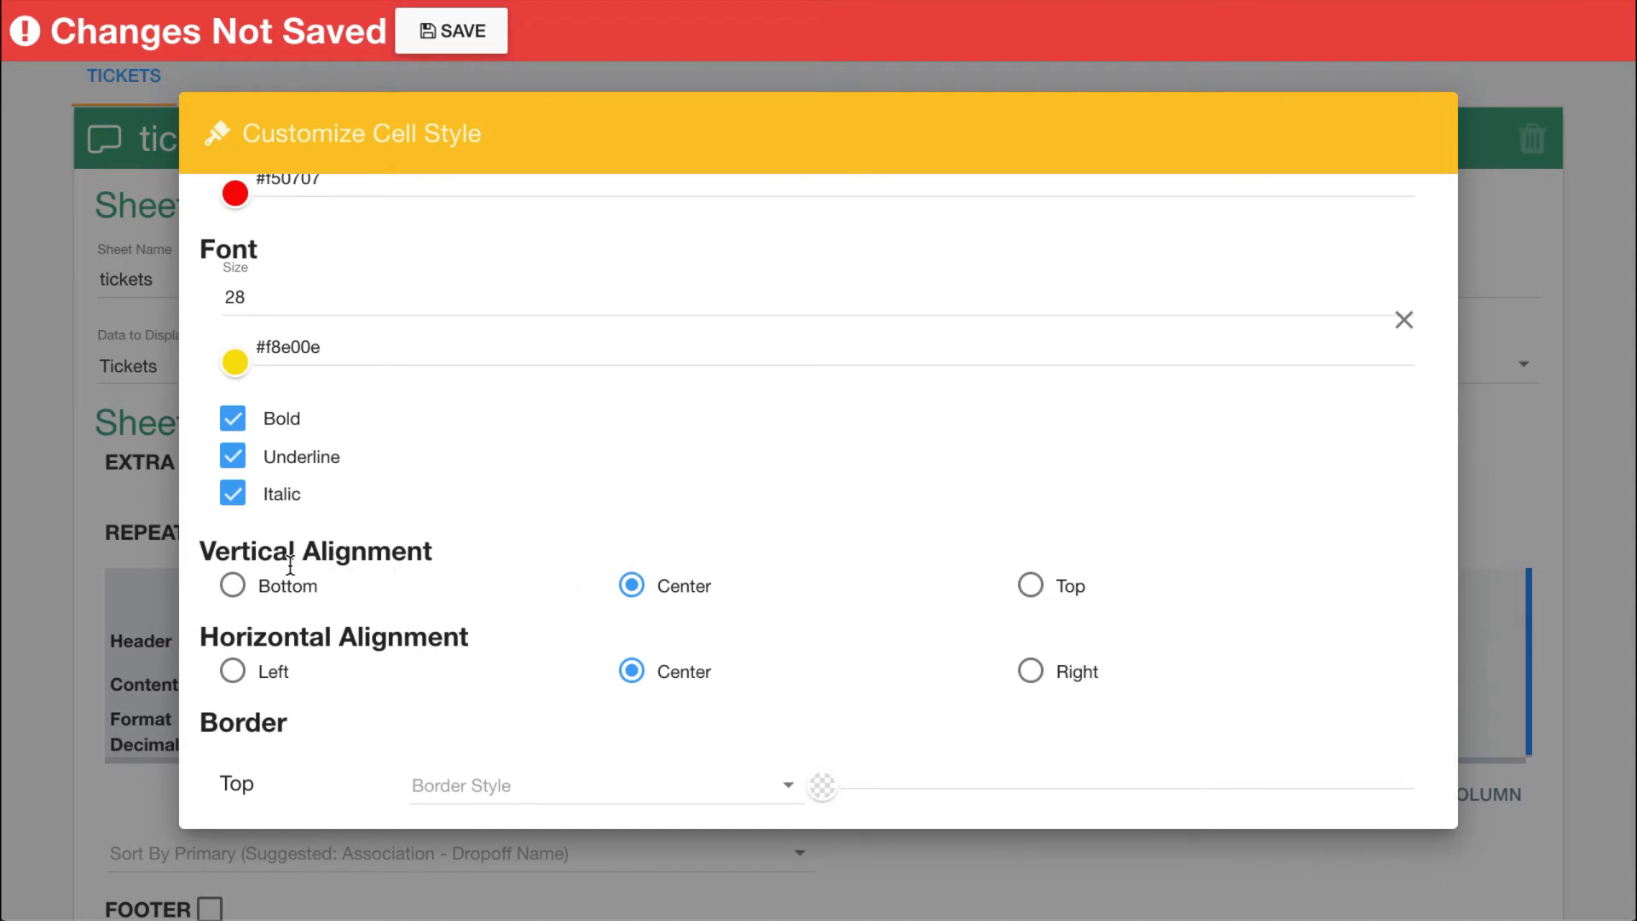
click(255, 582)
Step: Give the Ticket Number header cell a bottom border in the Thick style
scroll(754, 599, down, 3)
scroll(754, 605, down, 2)
scroll(756, 609, up, 1)
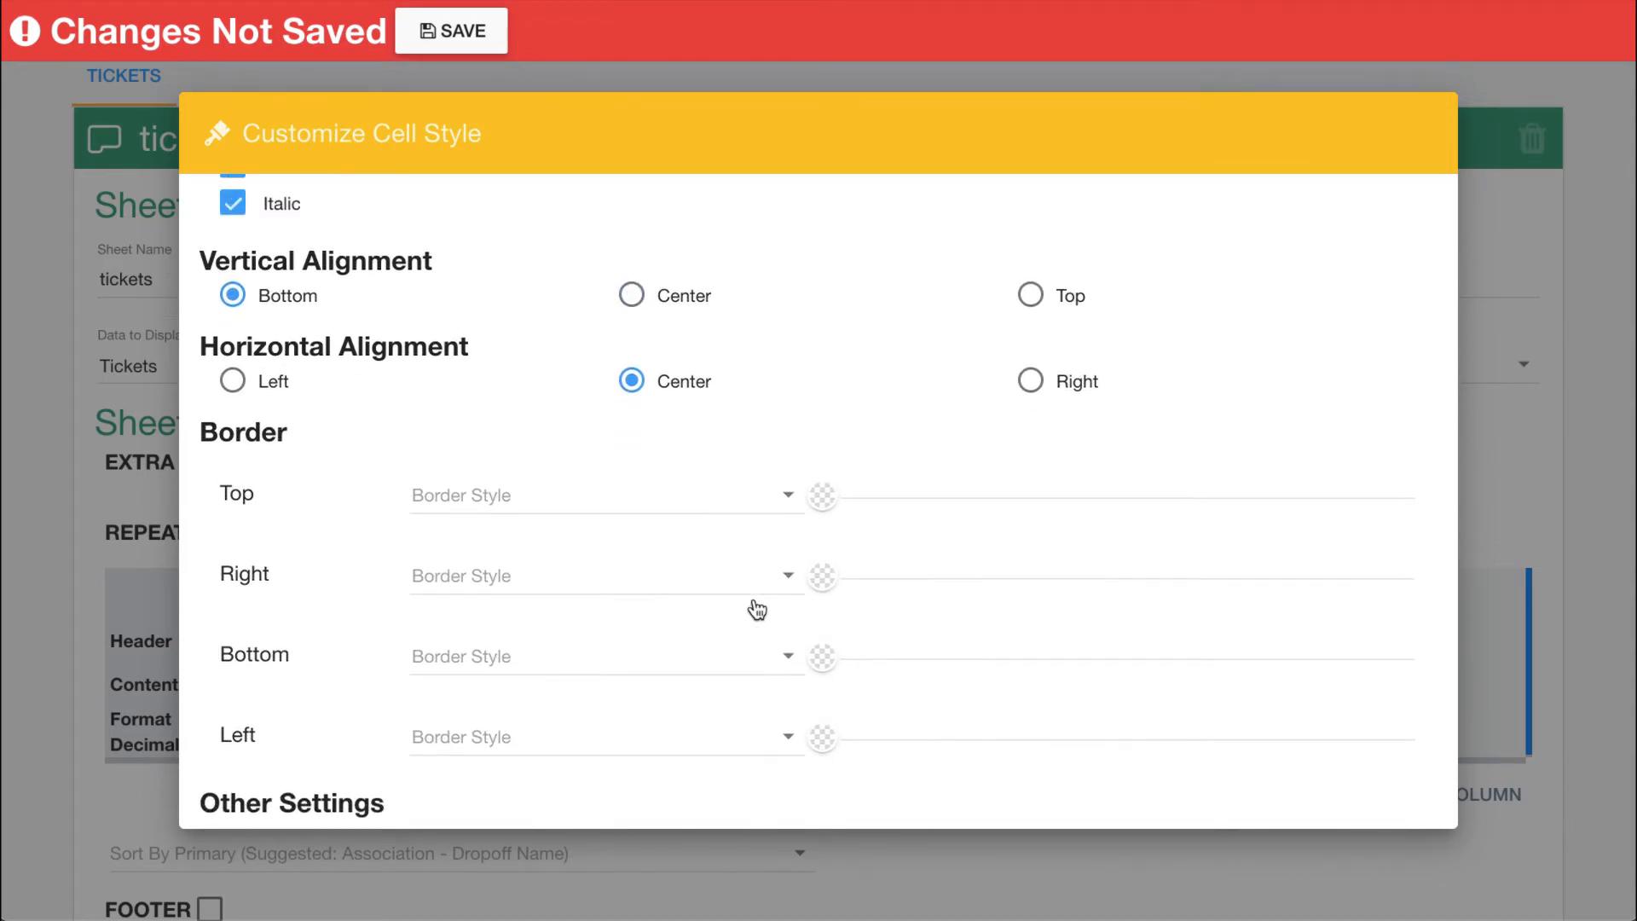
click(778, 516)
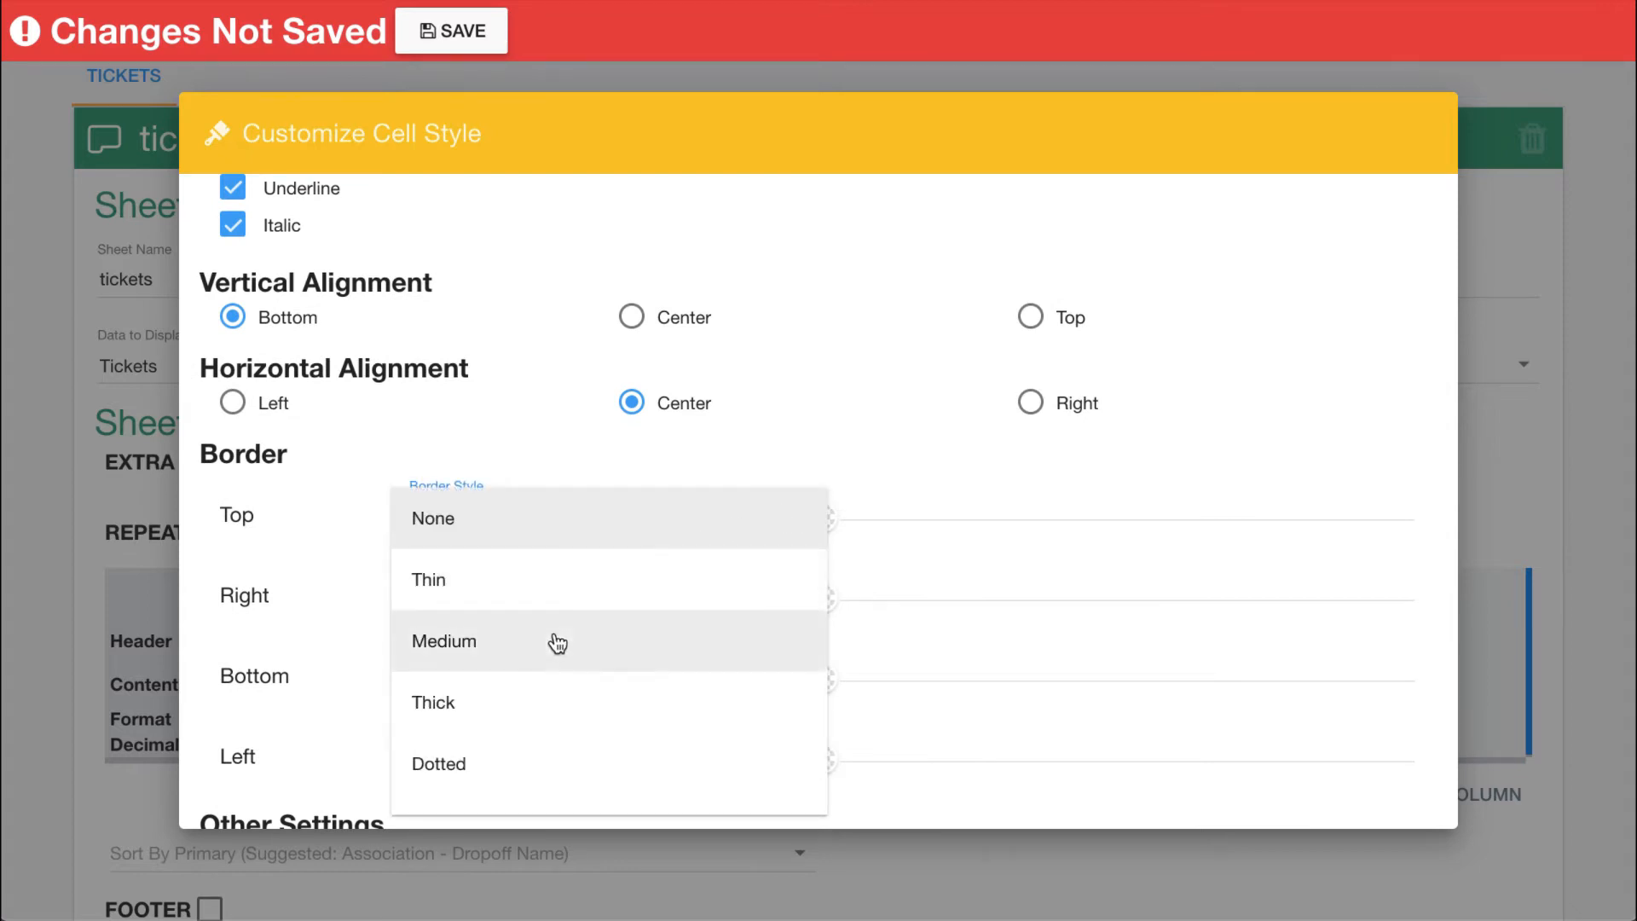
click(319, 520)
click(523, 680)
click(476, 795)
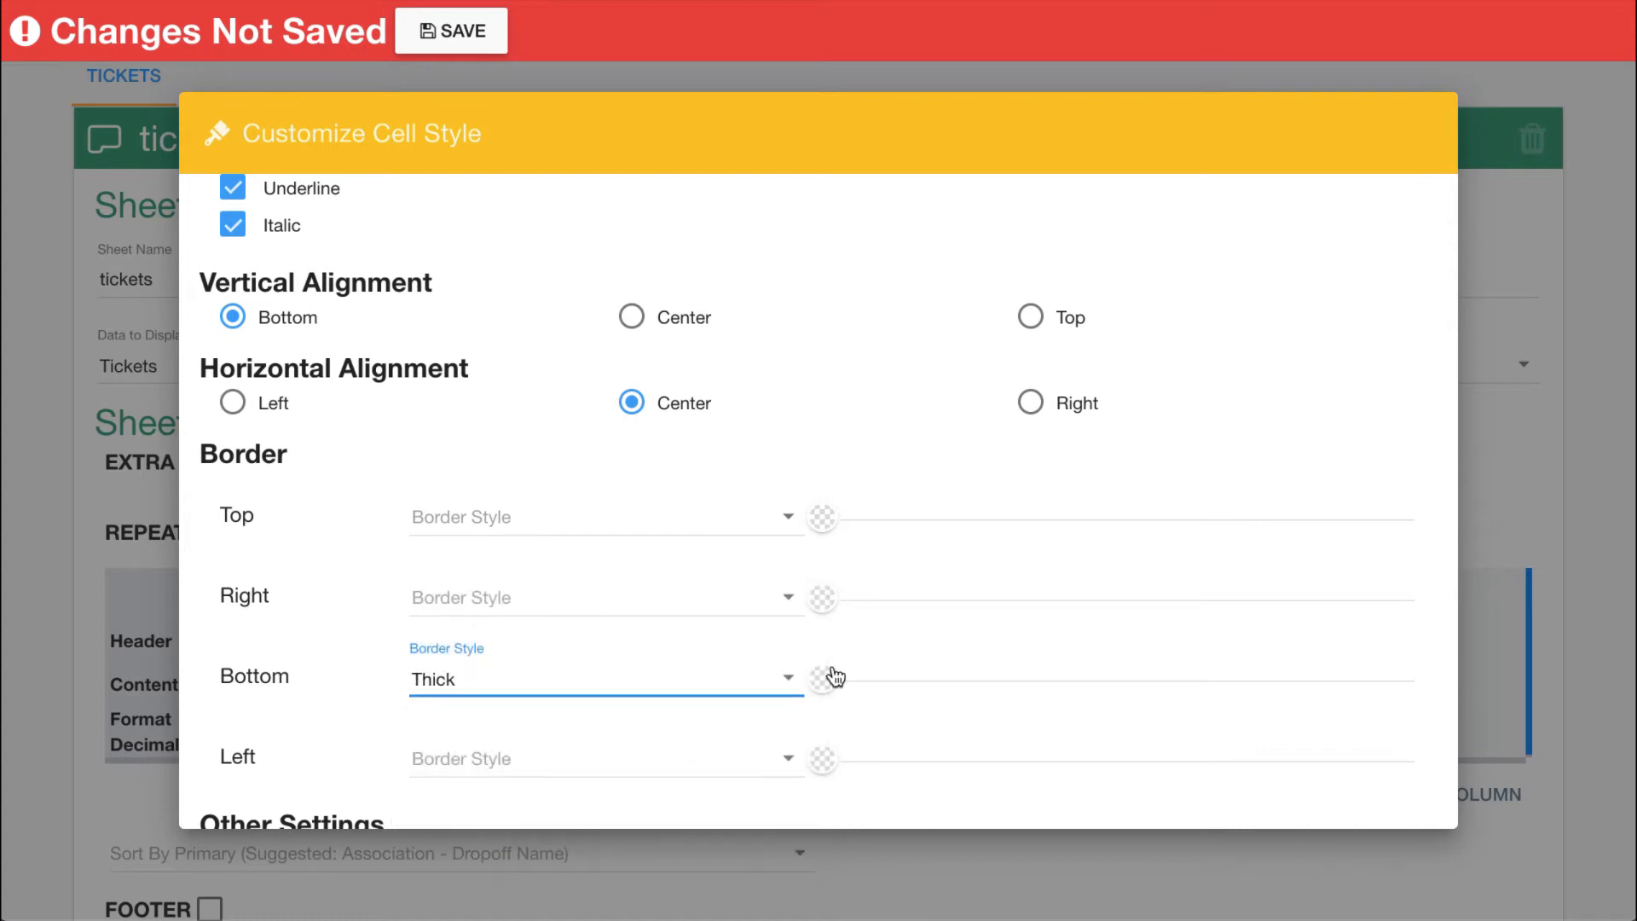
Step: Set the bottom border's color to #ffffff and check the cell preview
click(825, 678)
click(987, 447)
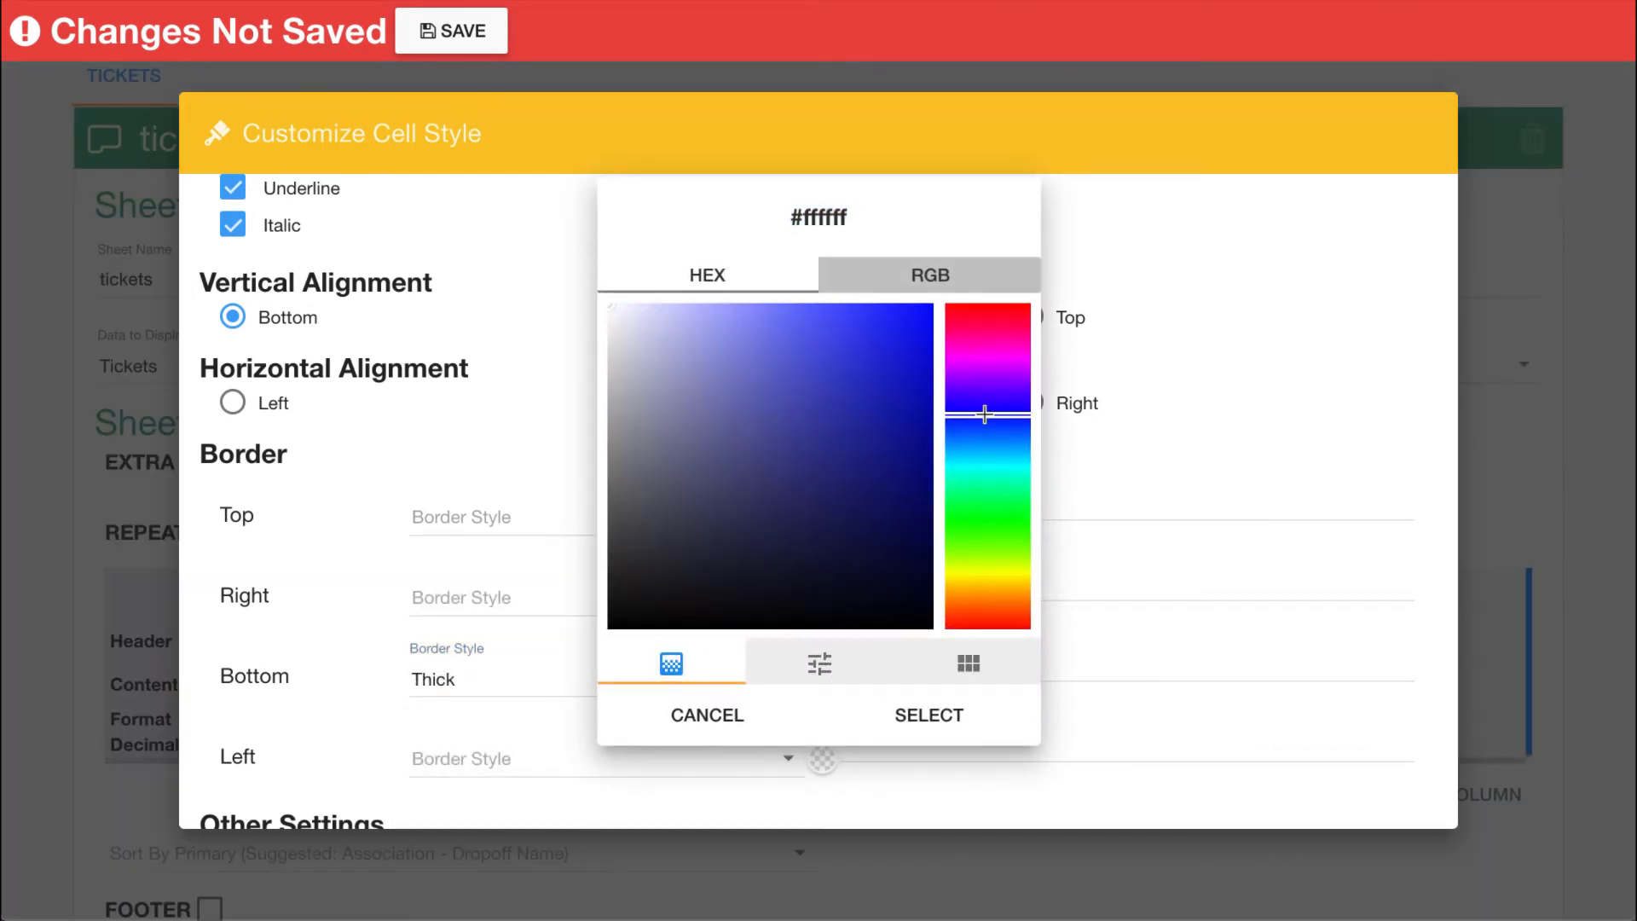
click(931, 714)
scroll(831, 612, up, 3)
scroll(831, 612, up, 3)
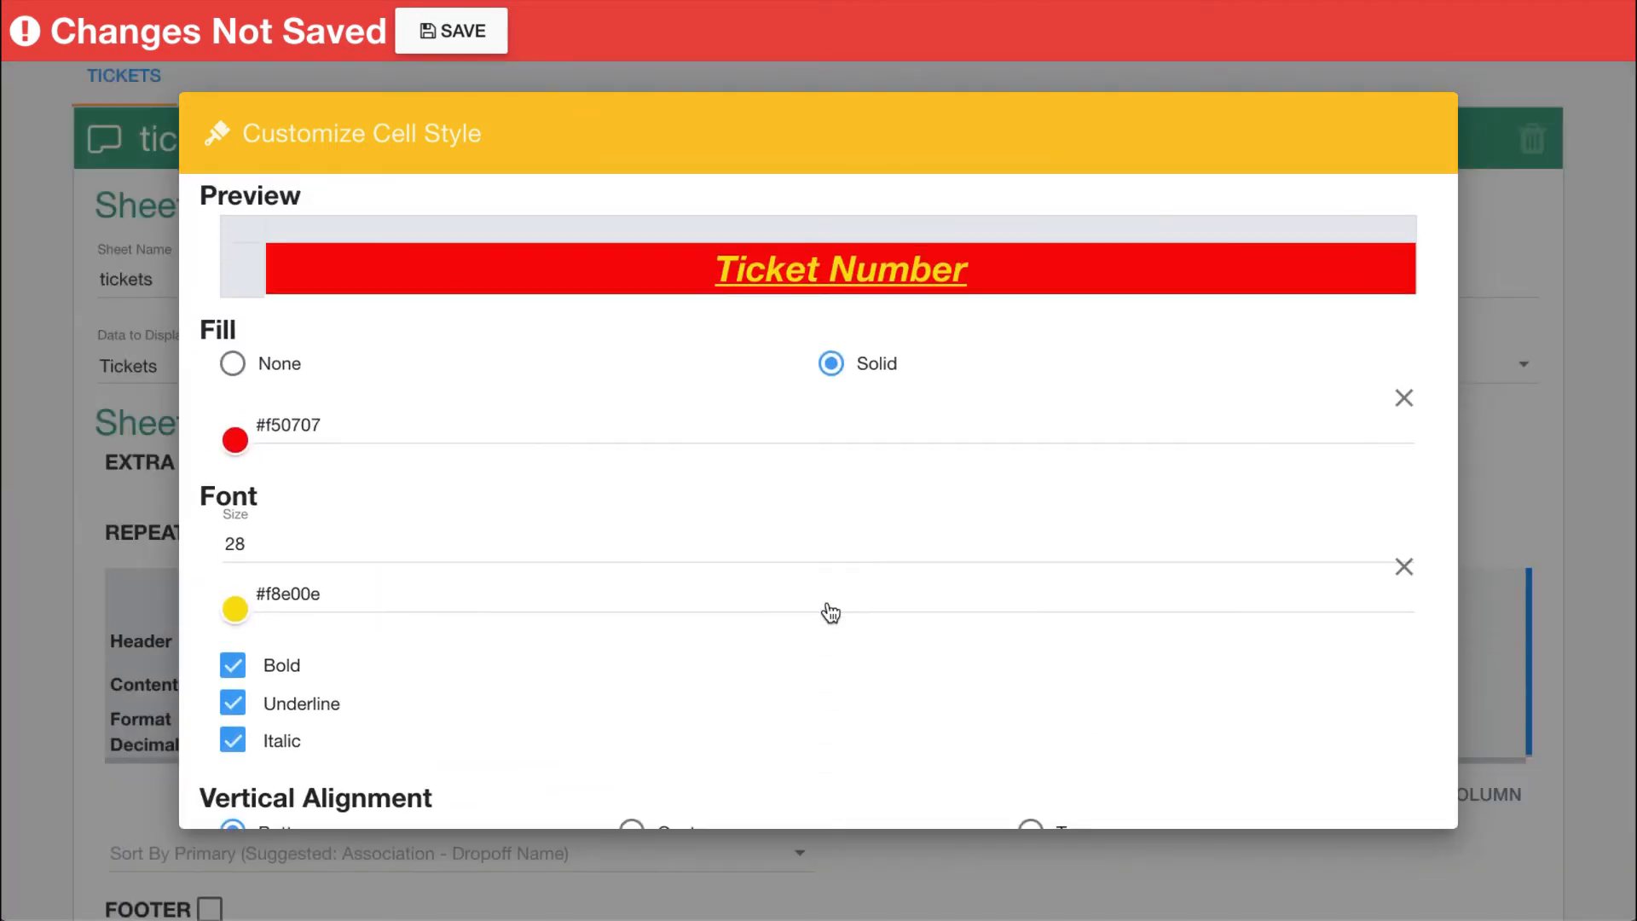
scroll(827, 610, down, 6)
scroll(827, 602, down, 2)
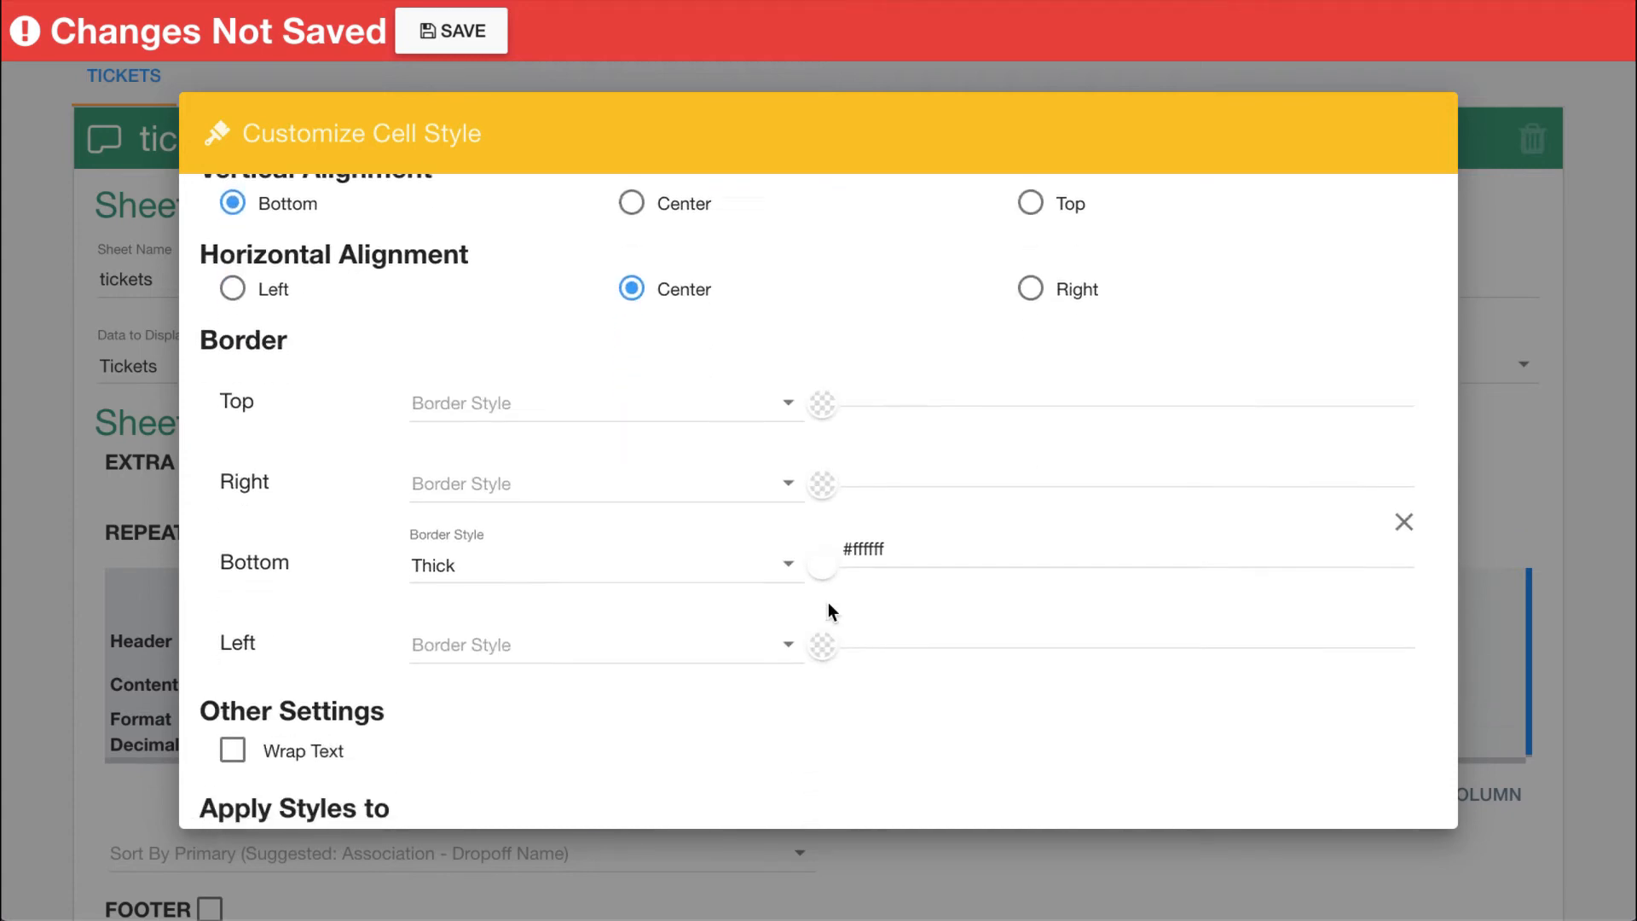
Step: Change the bottom border's color to blue #2d1bc7 and check the cell preview
click(832, 559)
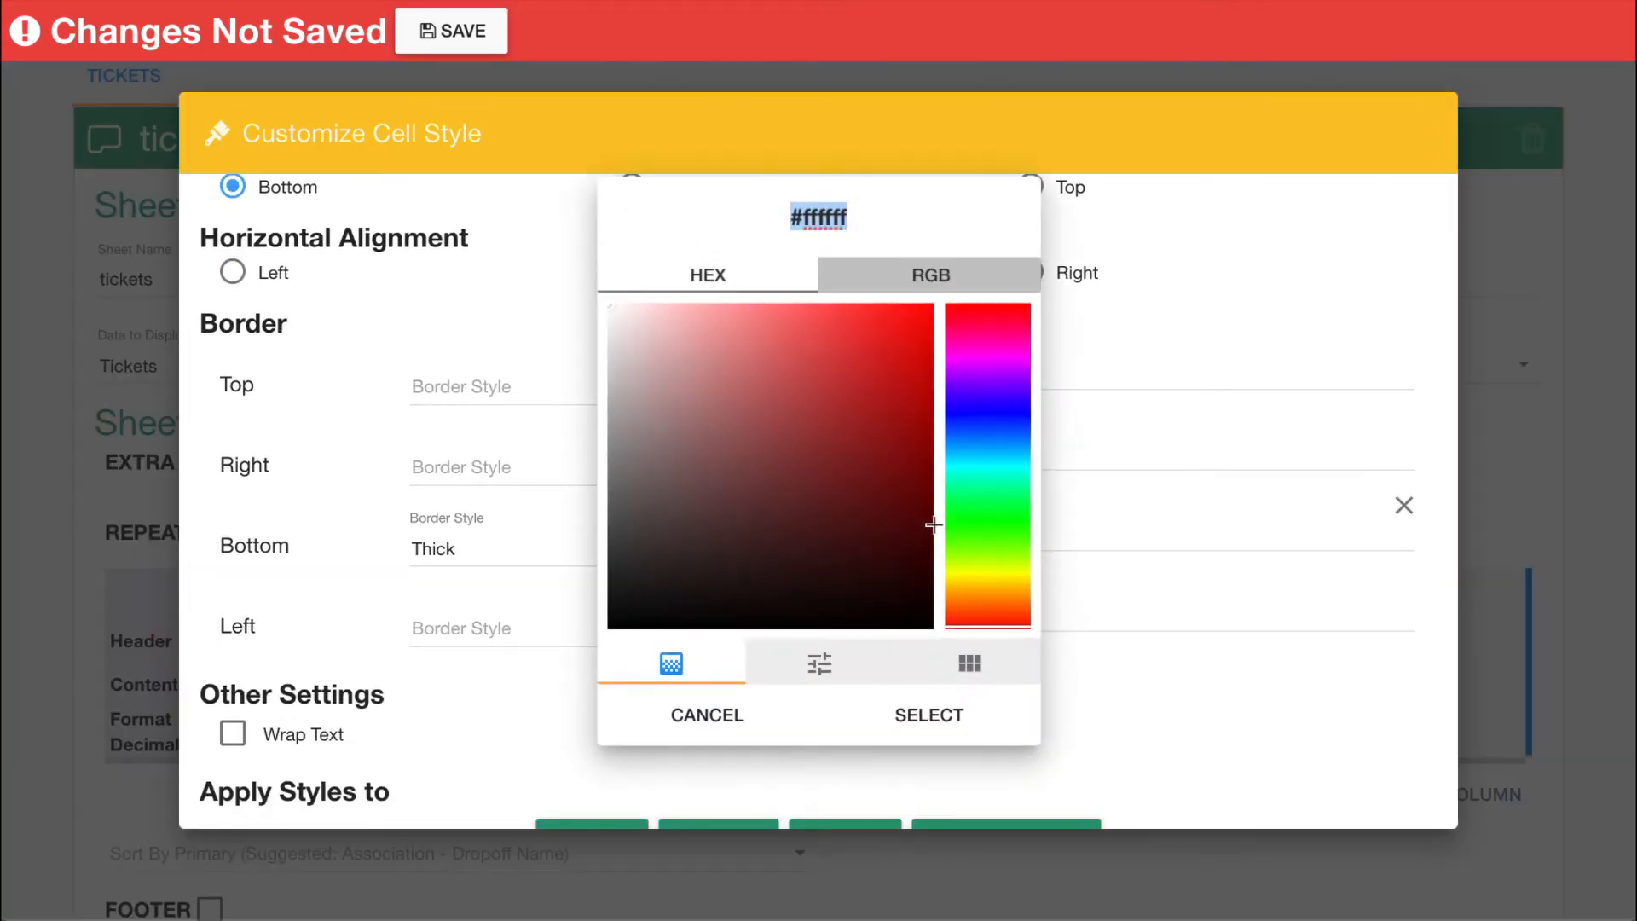
click(988, 407)
click(884, 372)
click(890, 713)
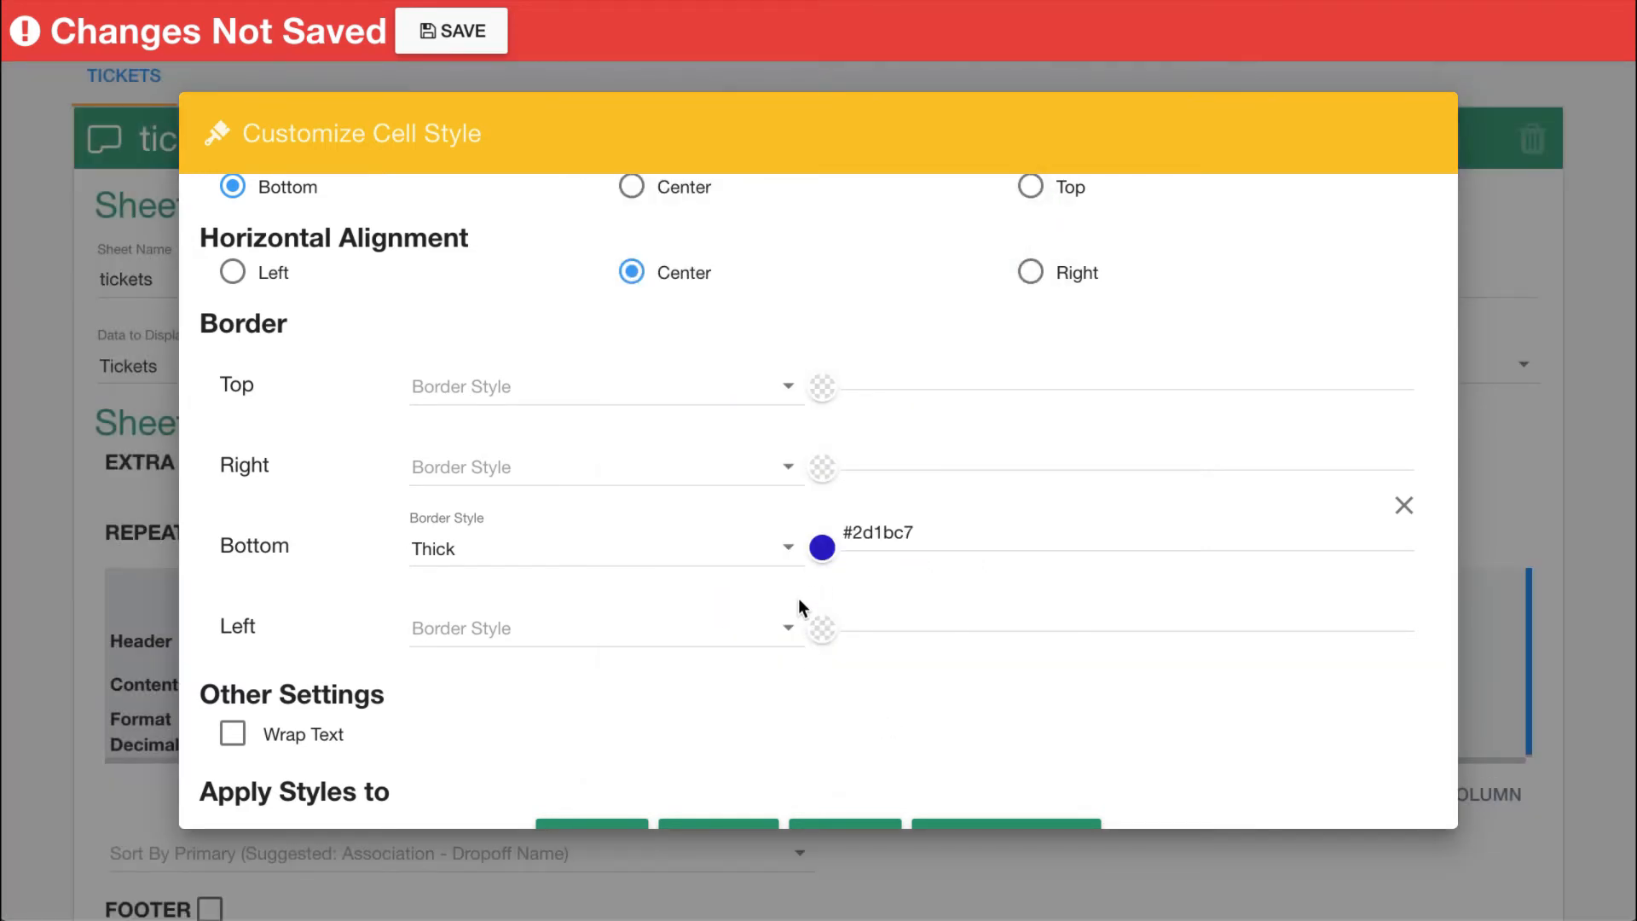
scroll(799, 601, up, 10)
scroll(699, 458, down, 7)
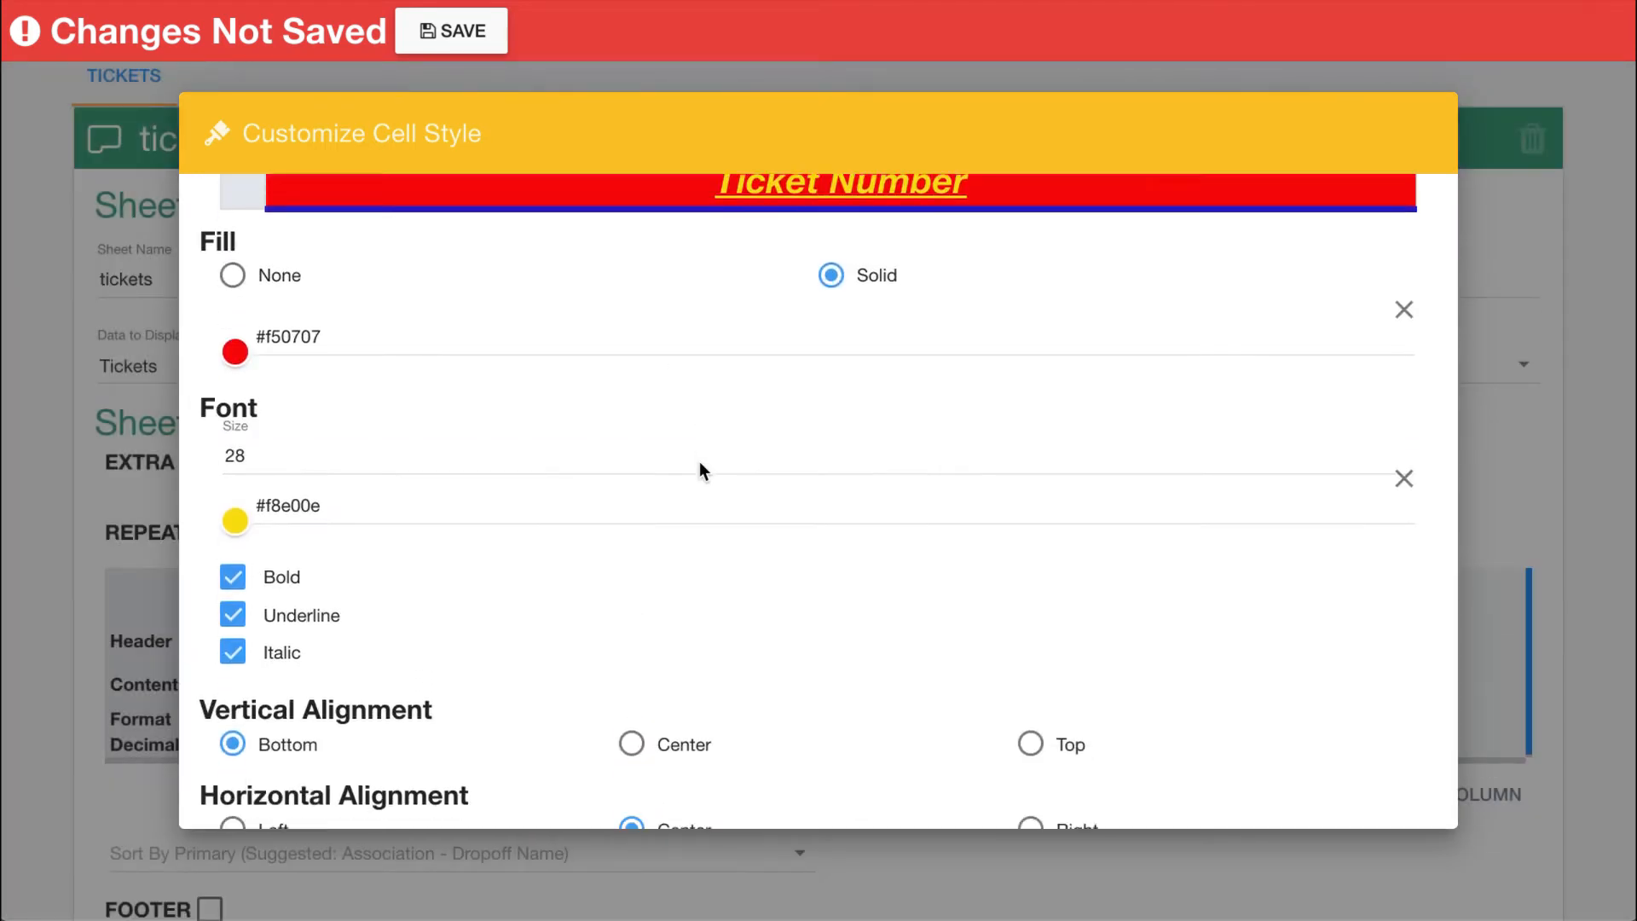
Step: Apply the customized style to the Ticket Number header cell only
scroll(699, 469, down, 1)
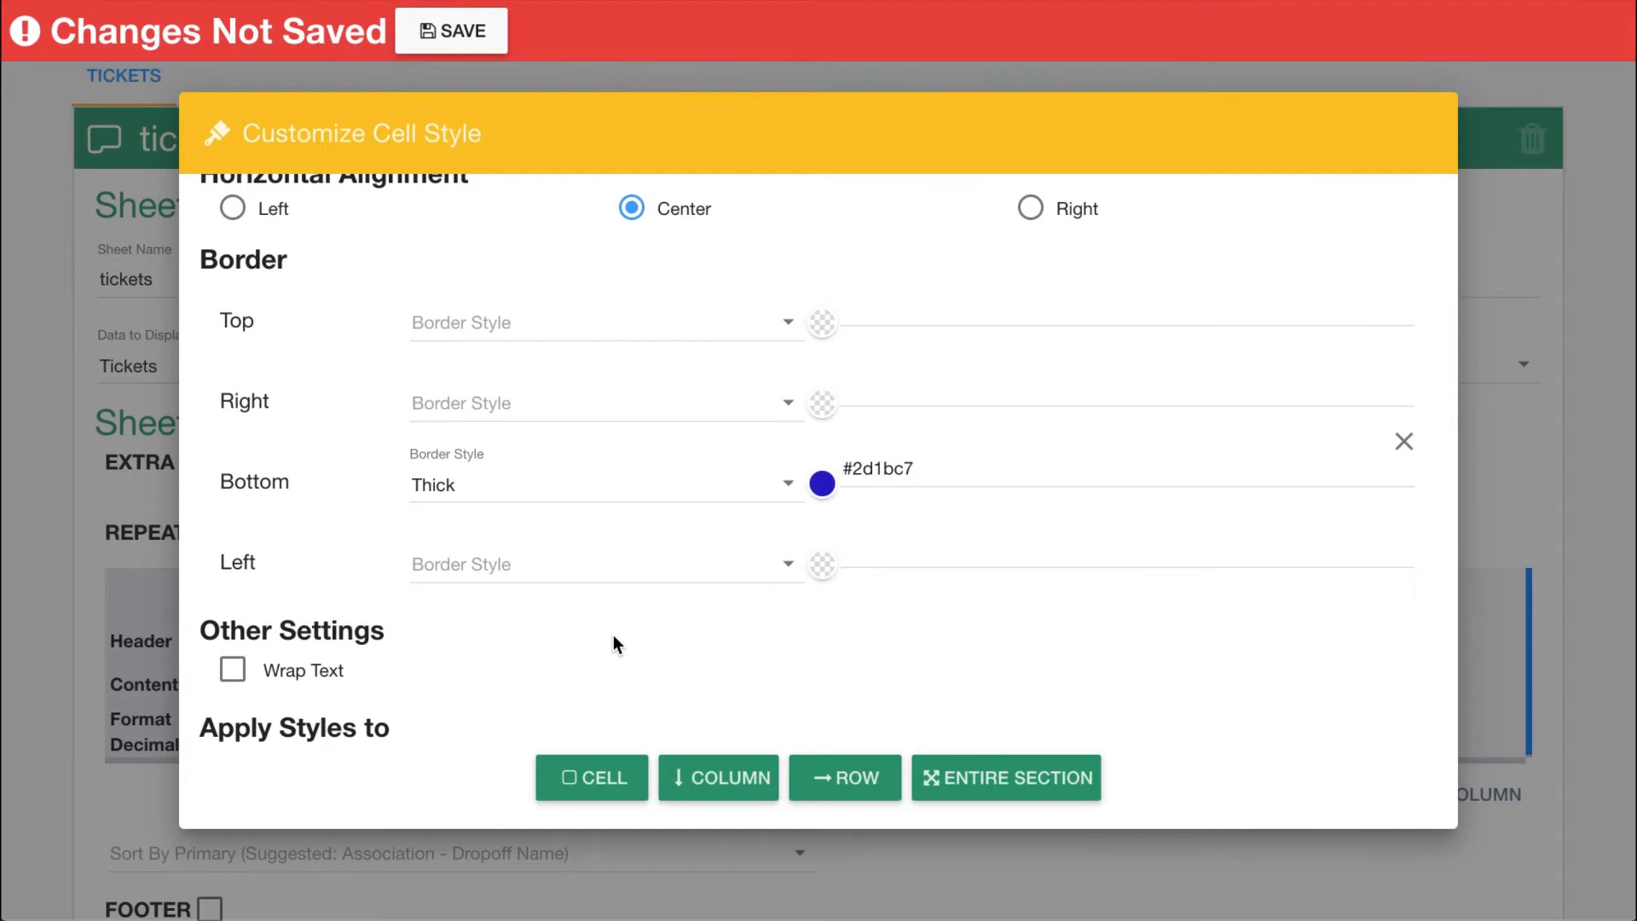
scroll(612, 634, up, 10)
scroll(612, 634, down, 3)
scroll(612, 634, down, 6)
click(566, 788)
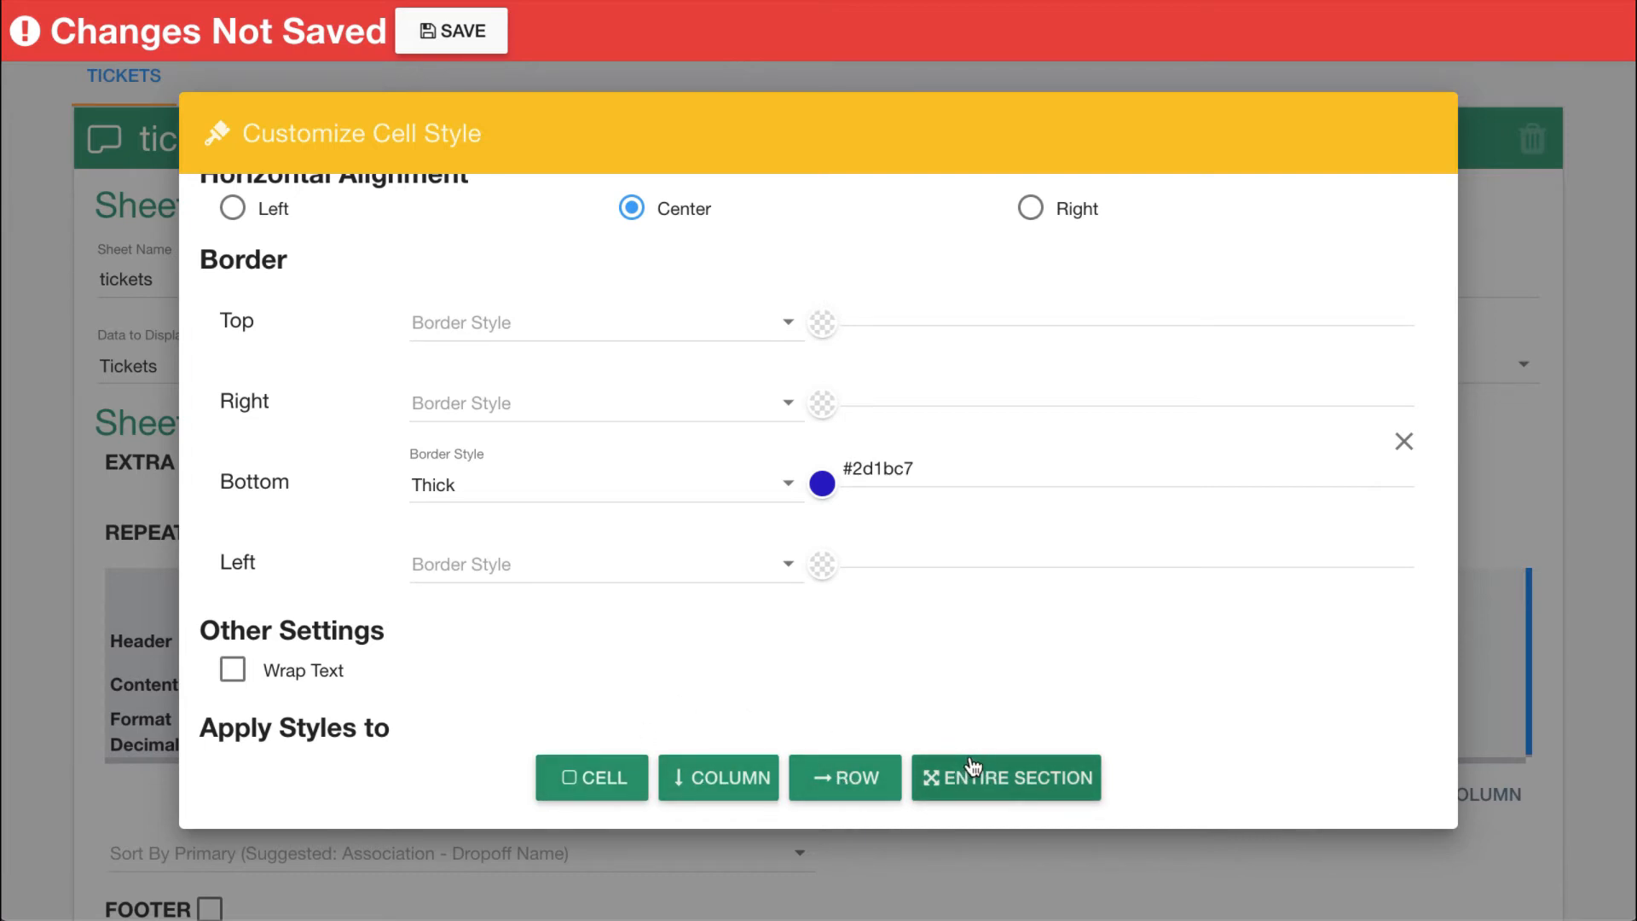
click(588, 780)
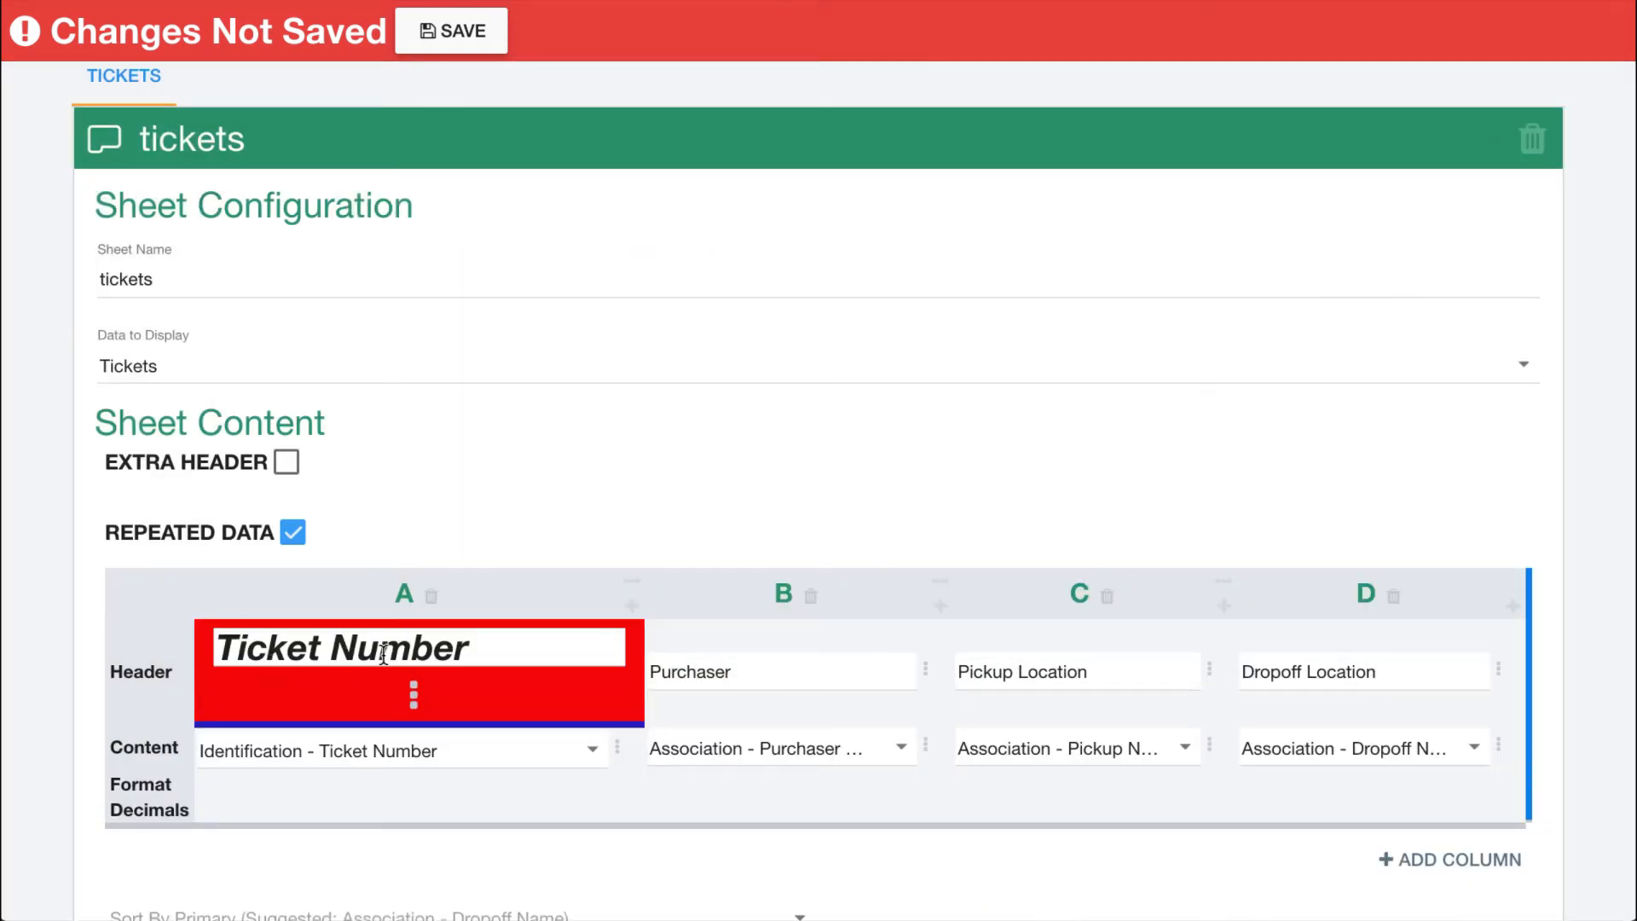
Step: Apply the Ticket Number header cell's custom style to the entire header row
click(413, 692)
click(491, 701)
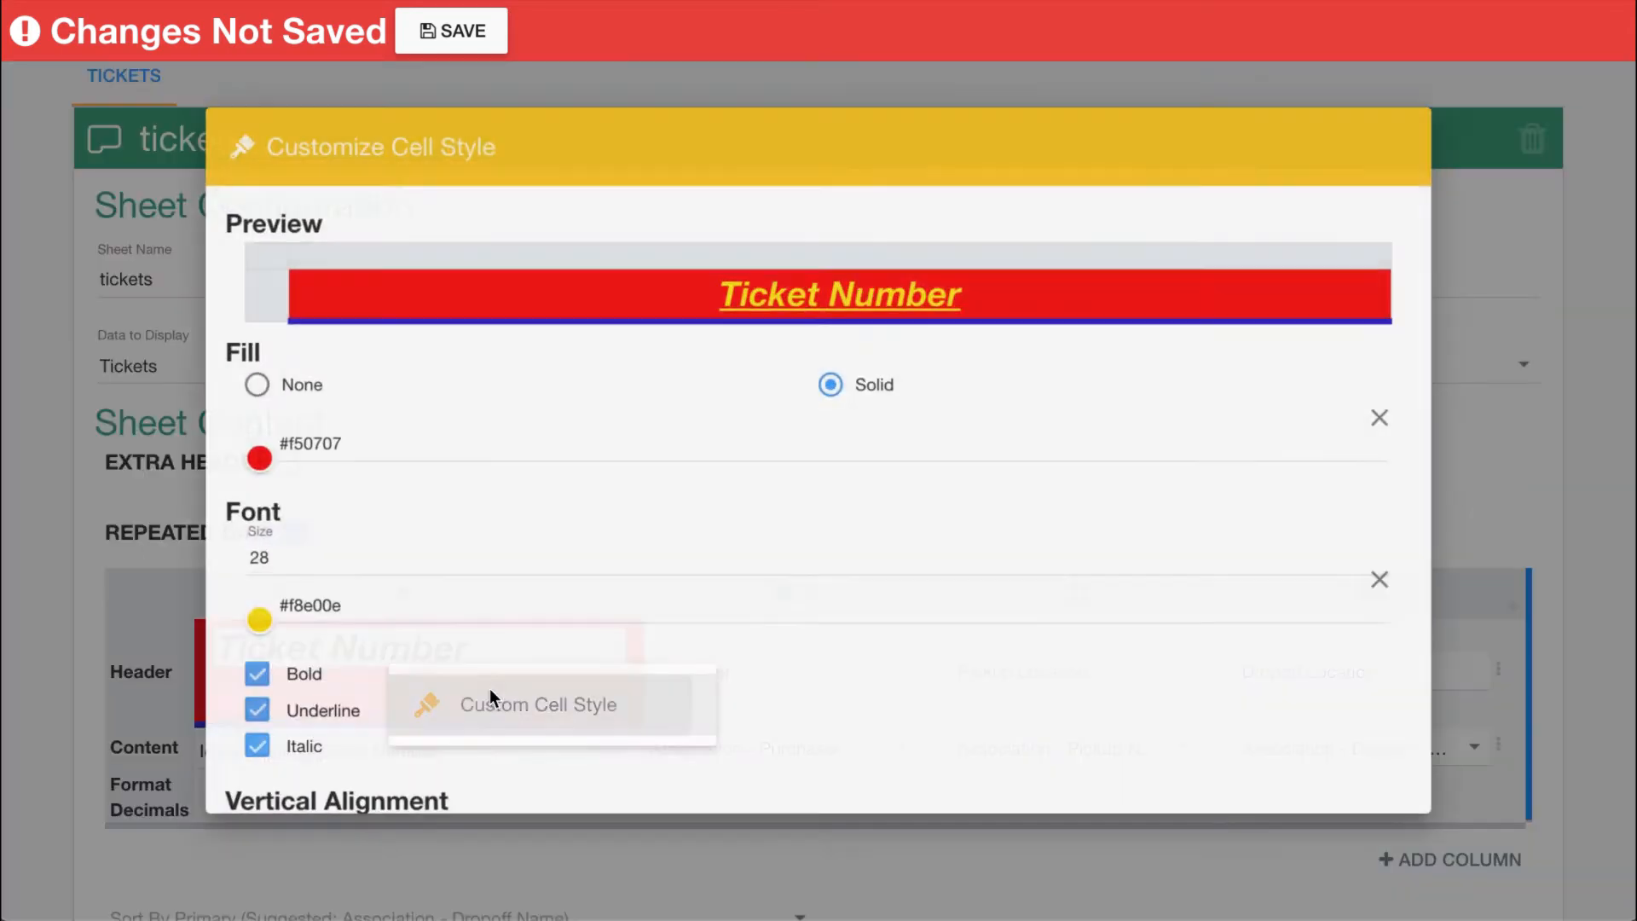
scroll(729, 551, down, 10)
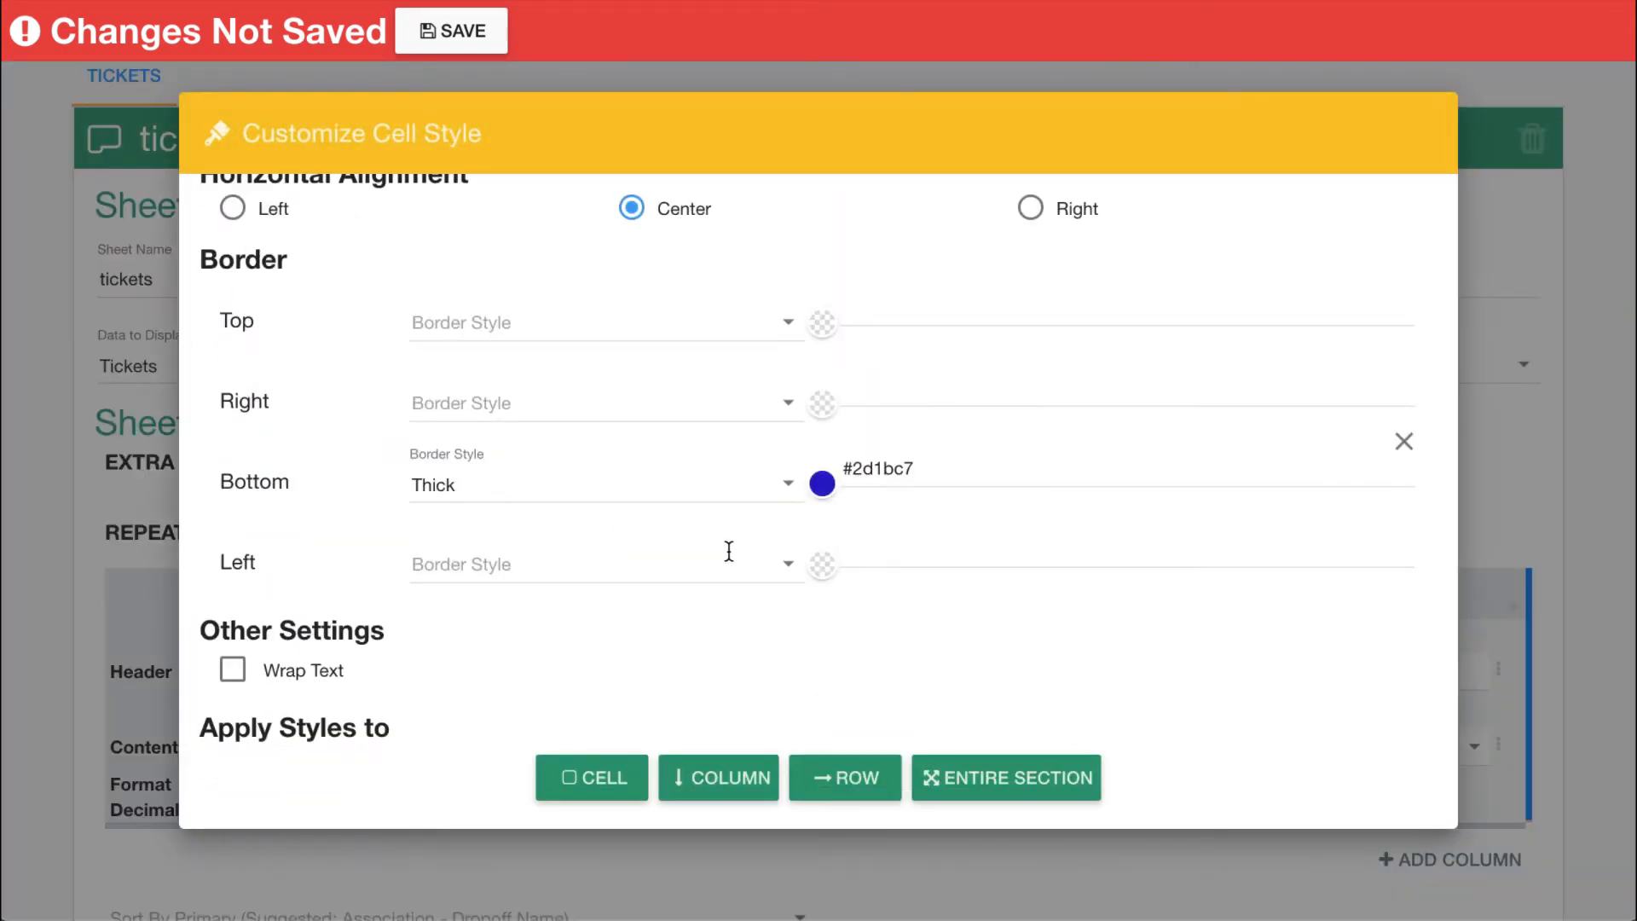
click(827, 772)
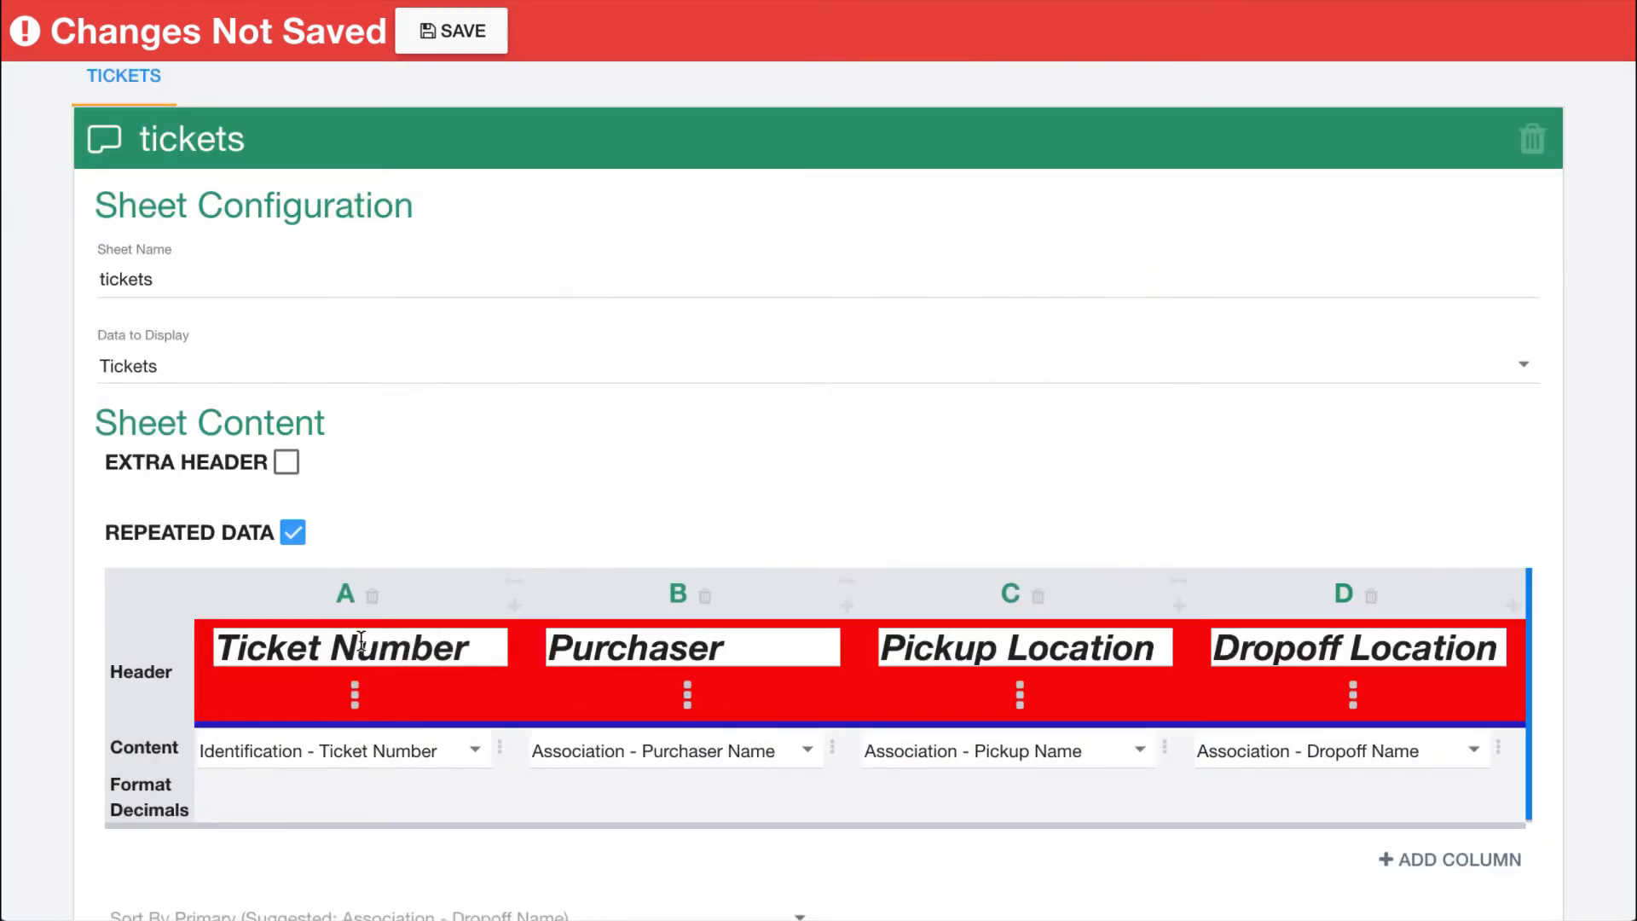
Step: Apply the Ticket Number header cell's custom style to all of column A
double_click(235, 644)
triple_click(421, 649)
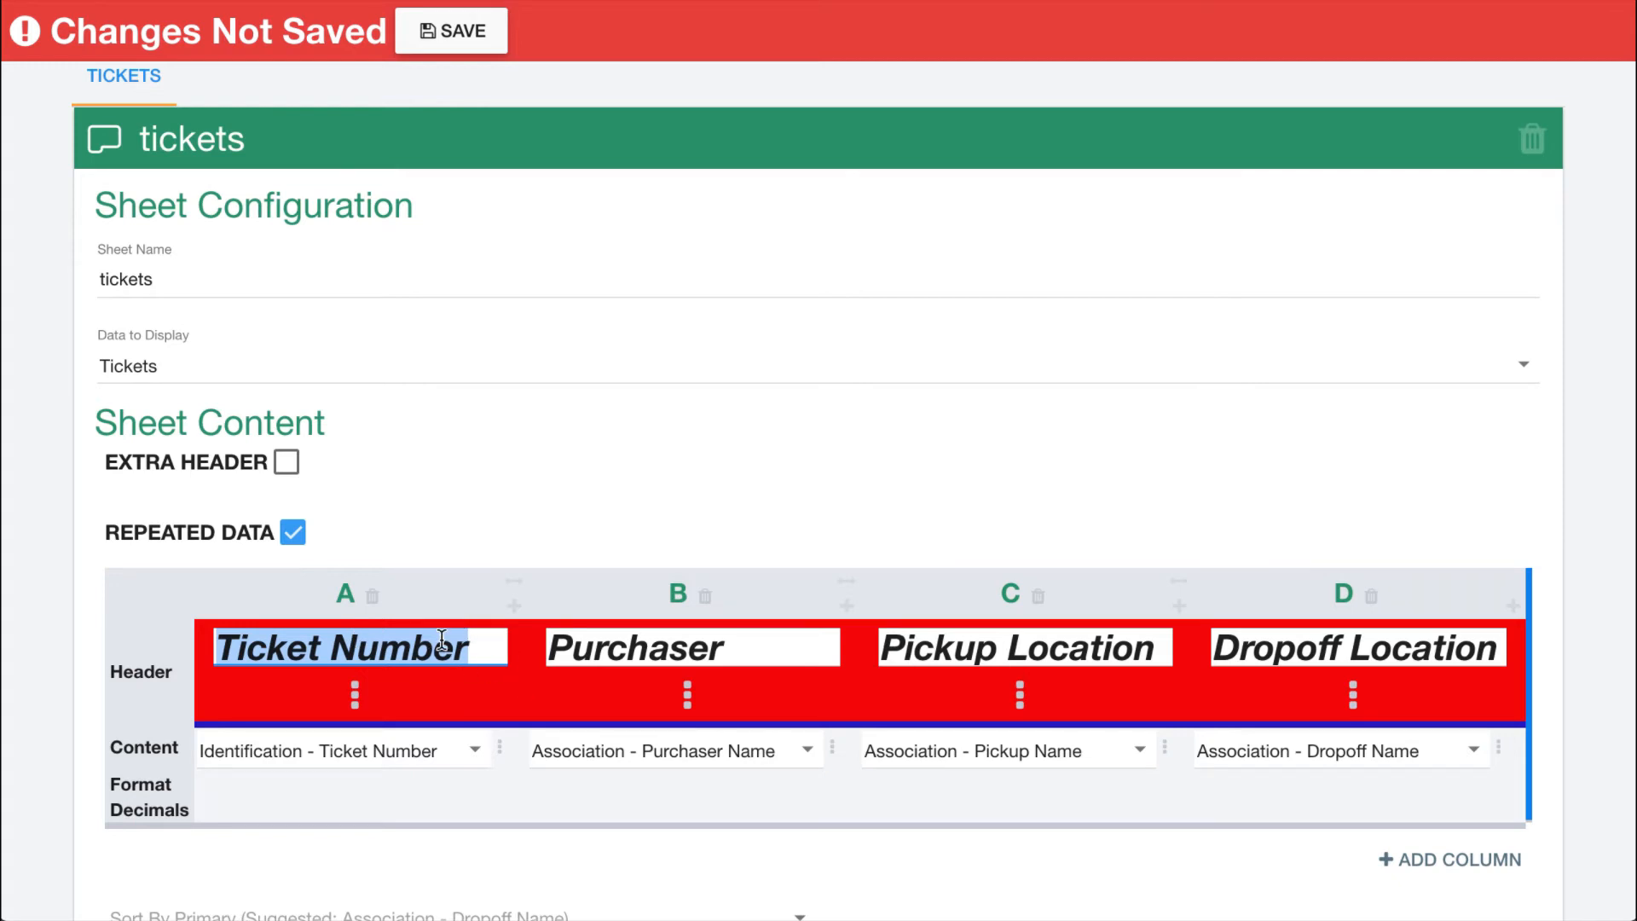
click(358, 699)
click(420, 694)
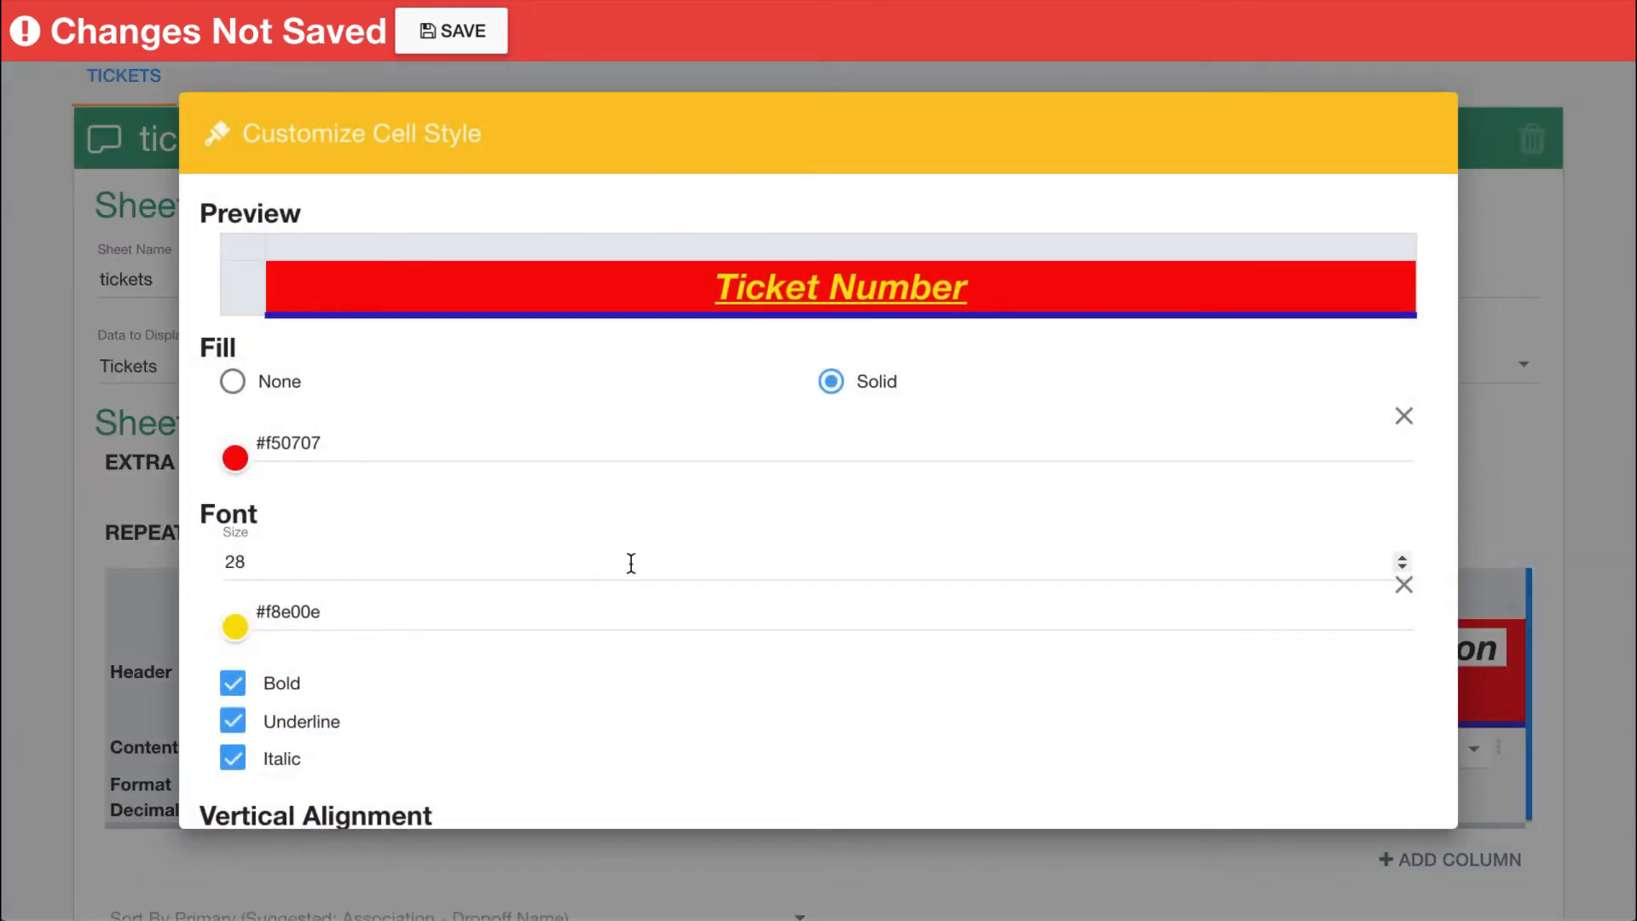
scroll(598, 591, down, 5)
scroll(598, 590, down, 2)
click(719, 776)
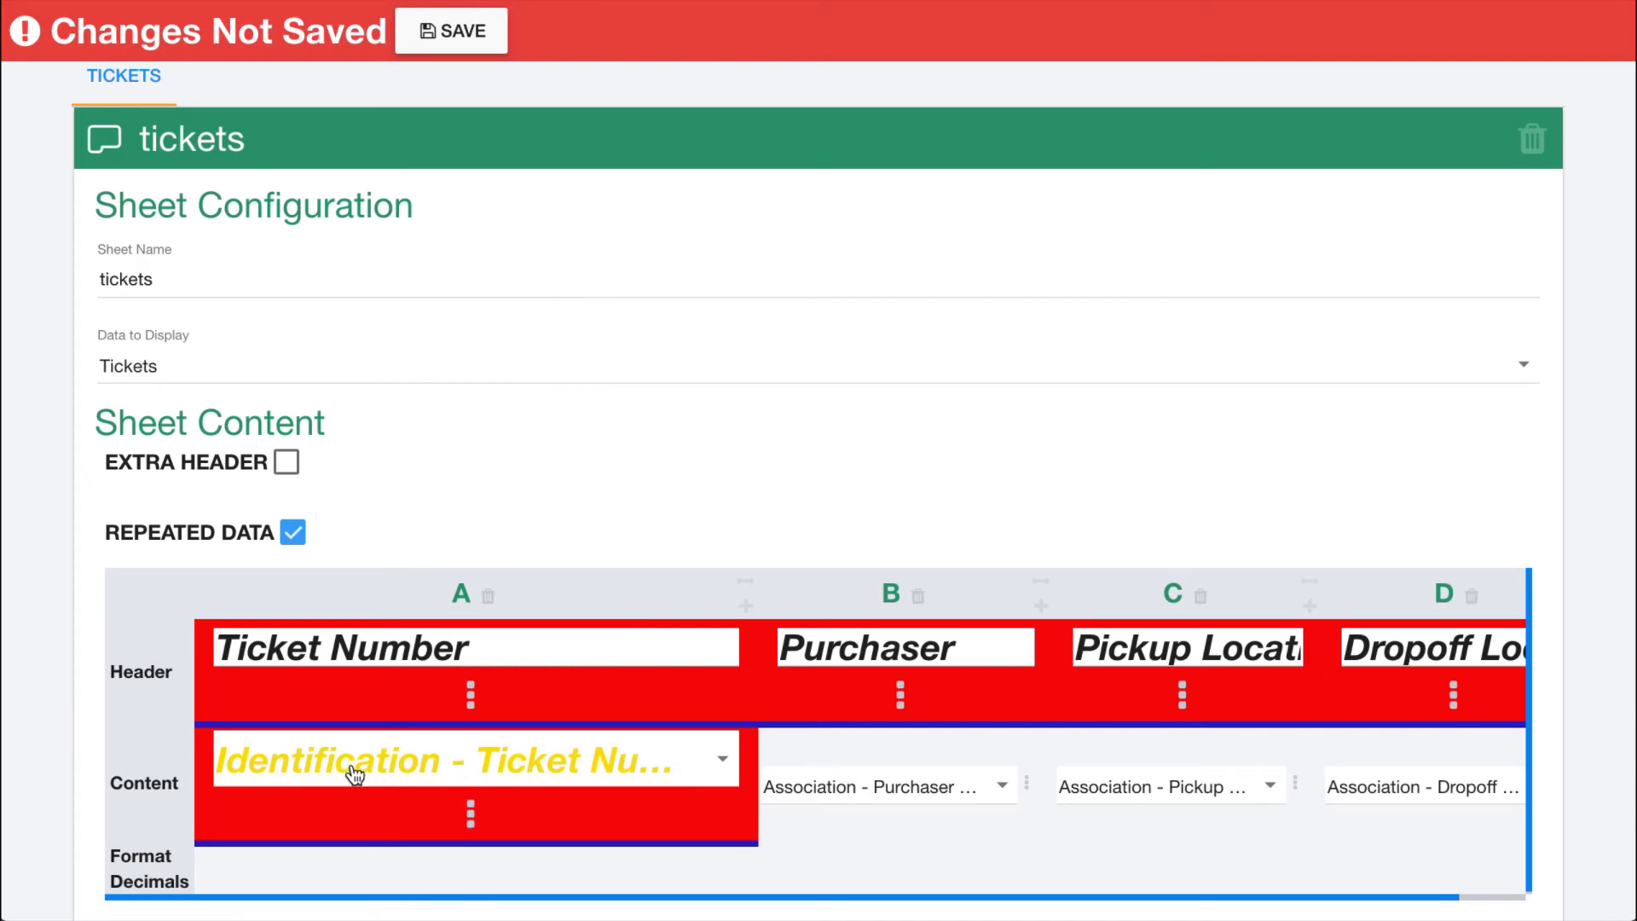
click(476, 815)
click(318, 761)
click(99, 703)
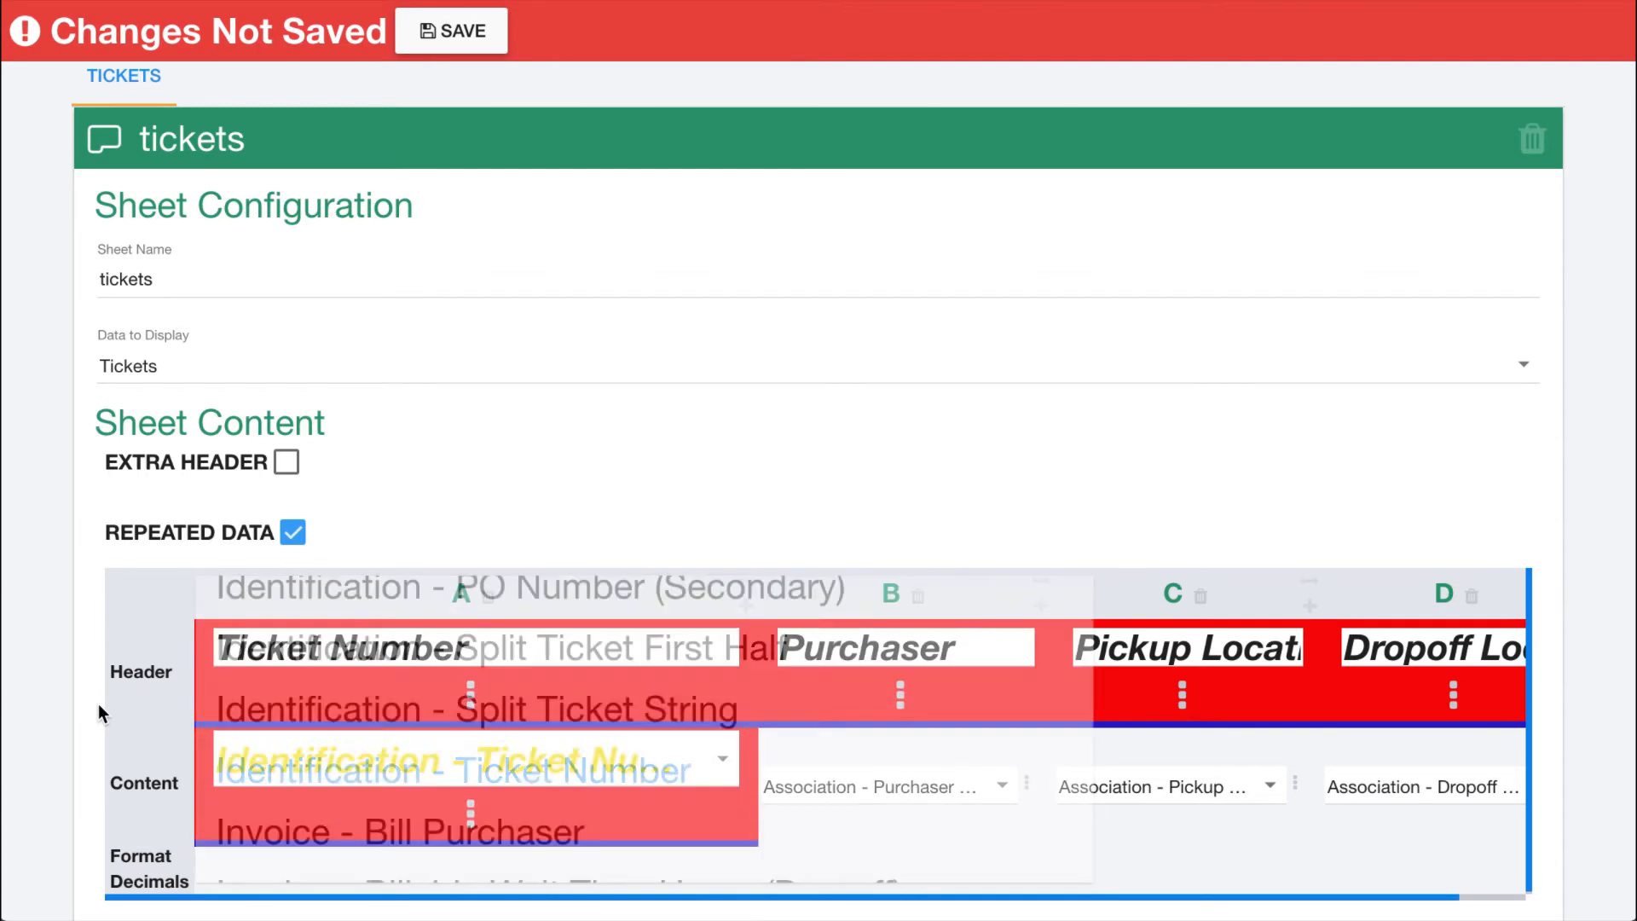
click(472, 813)
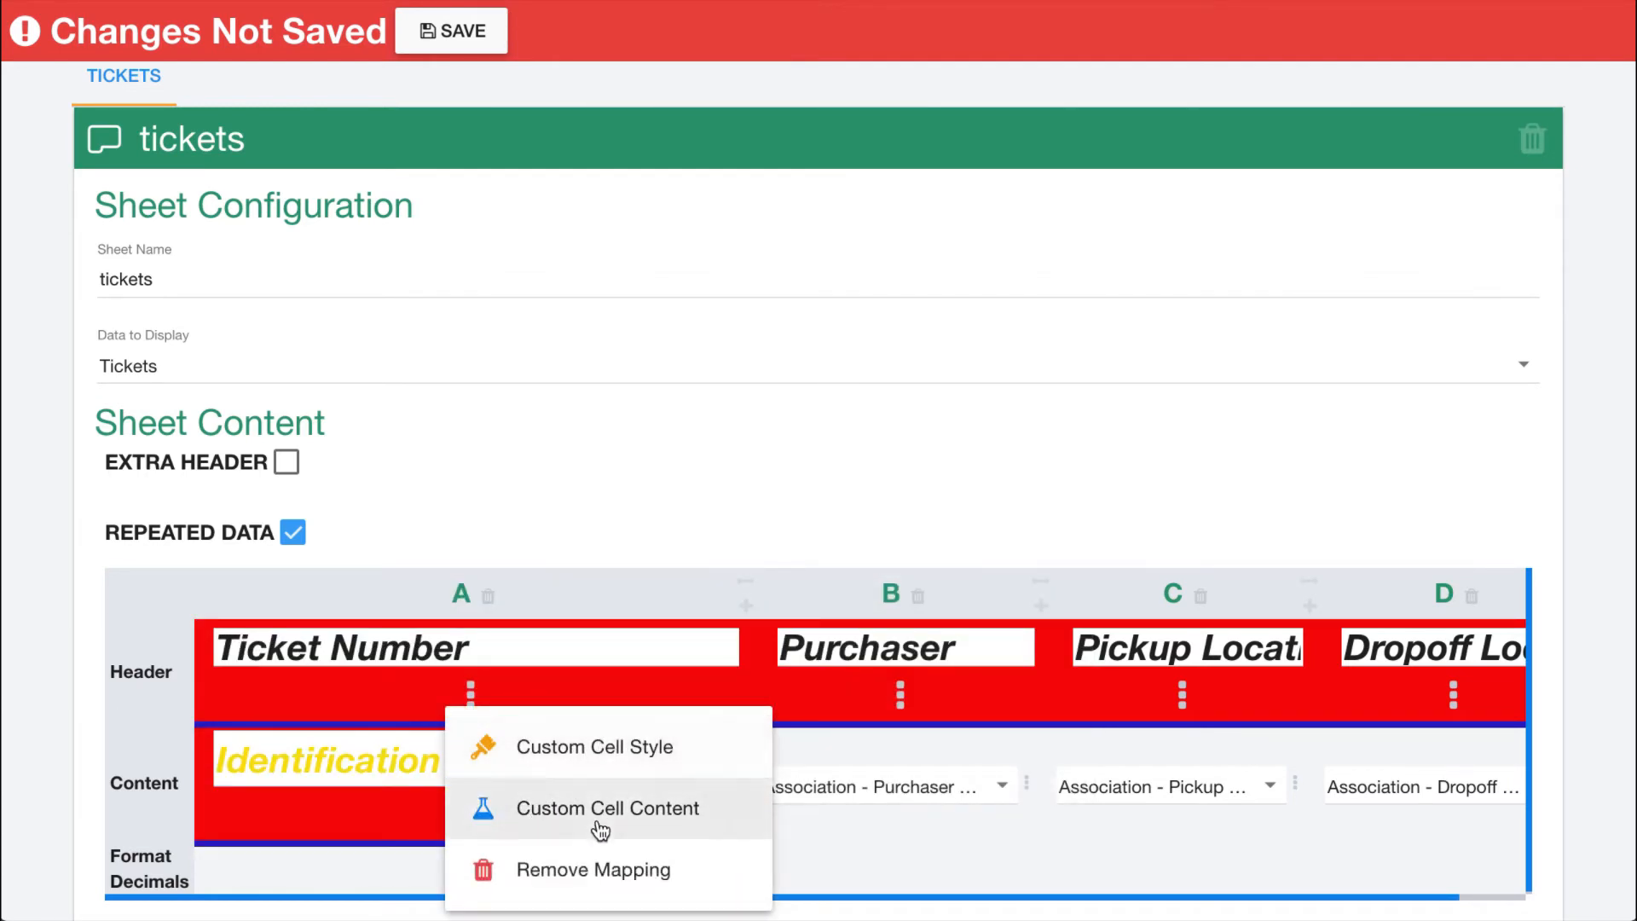
click(957, 846)
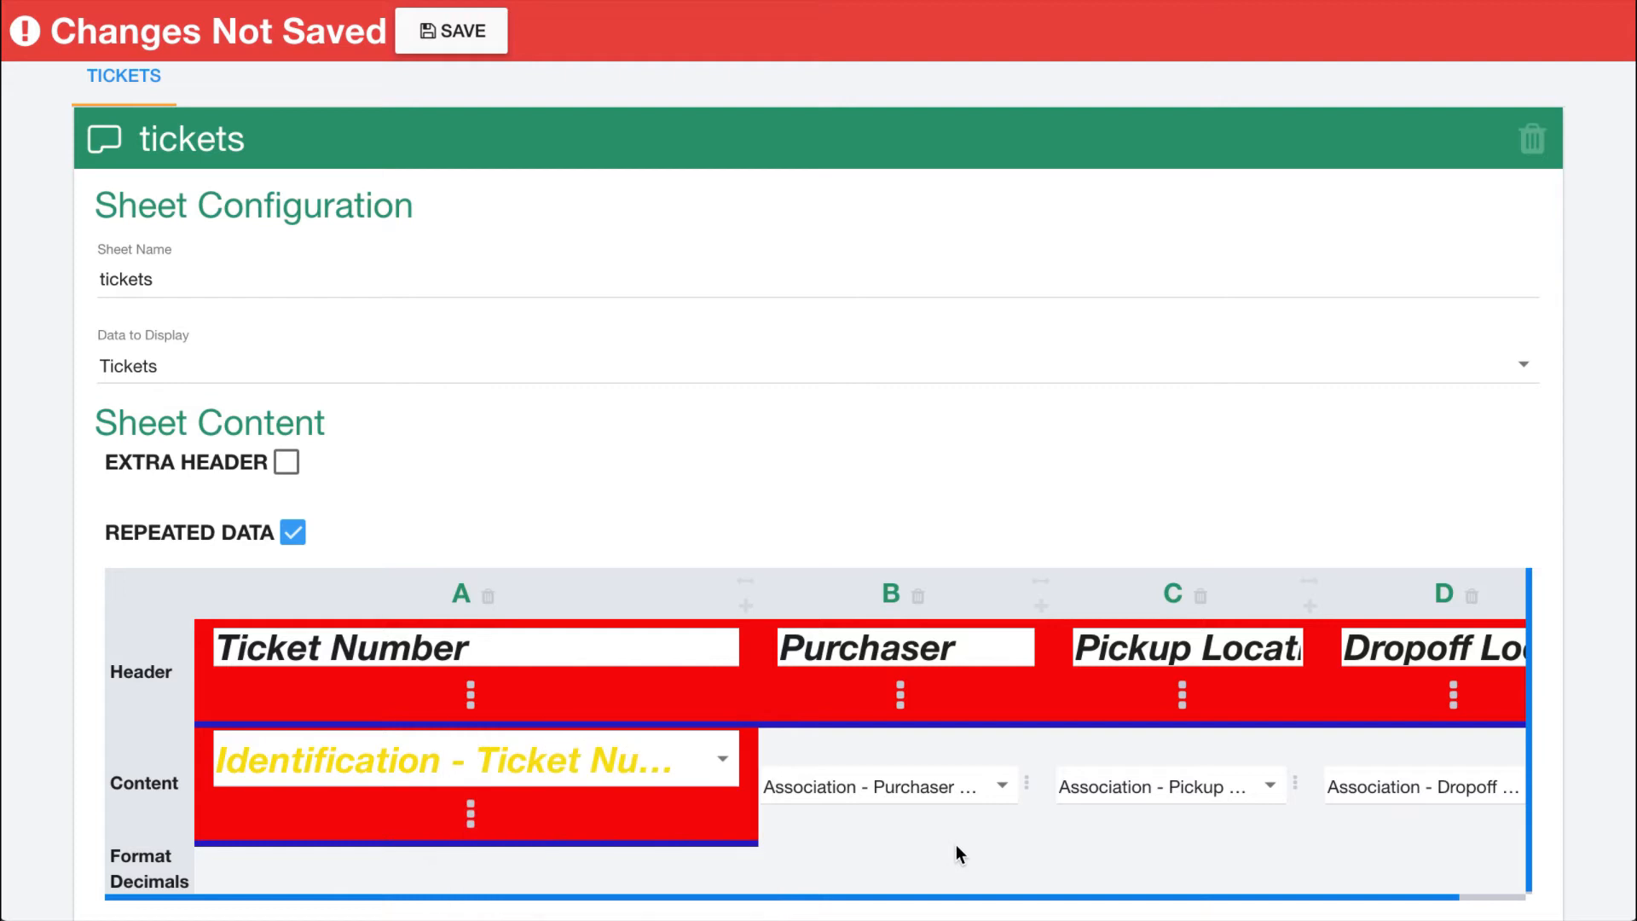
Step: Clear the custom styles by applying the Purchaser content cell's blank style to the entire section
click(1029, 784)
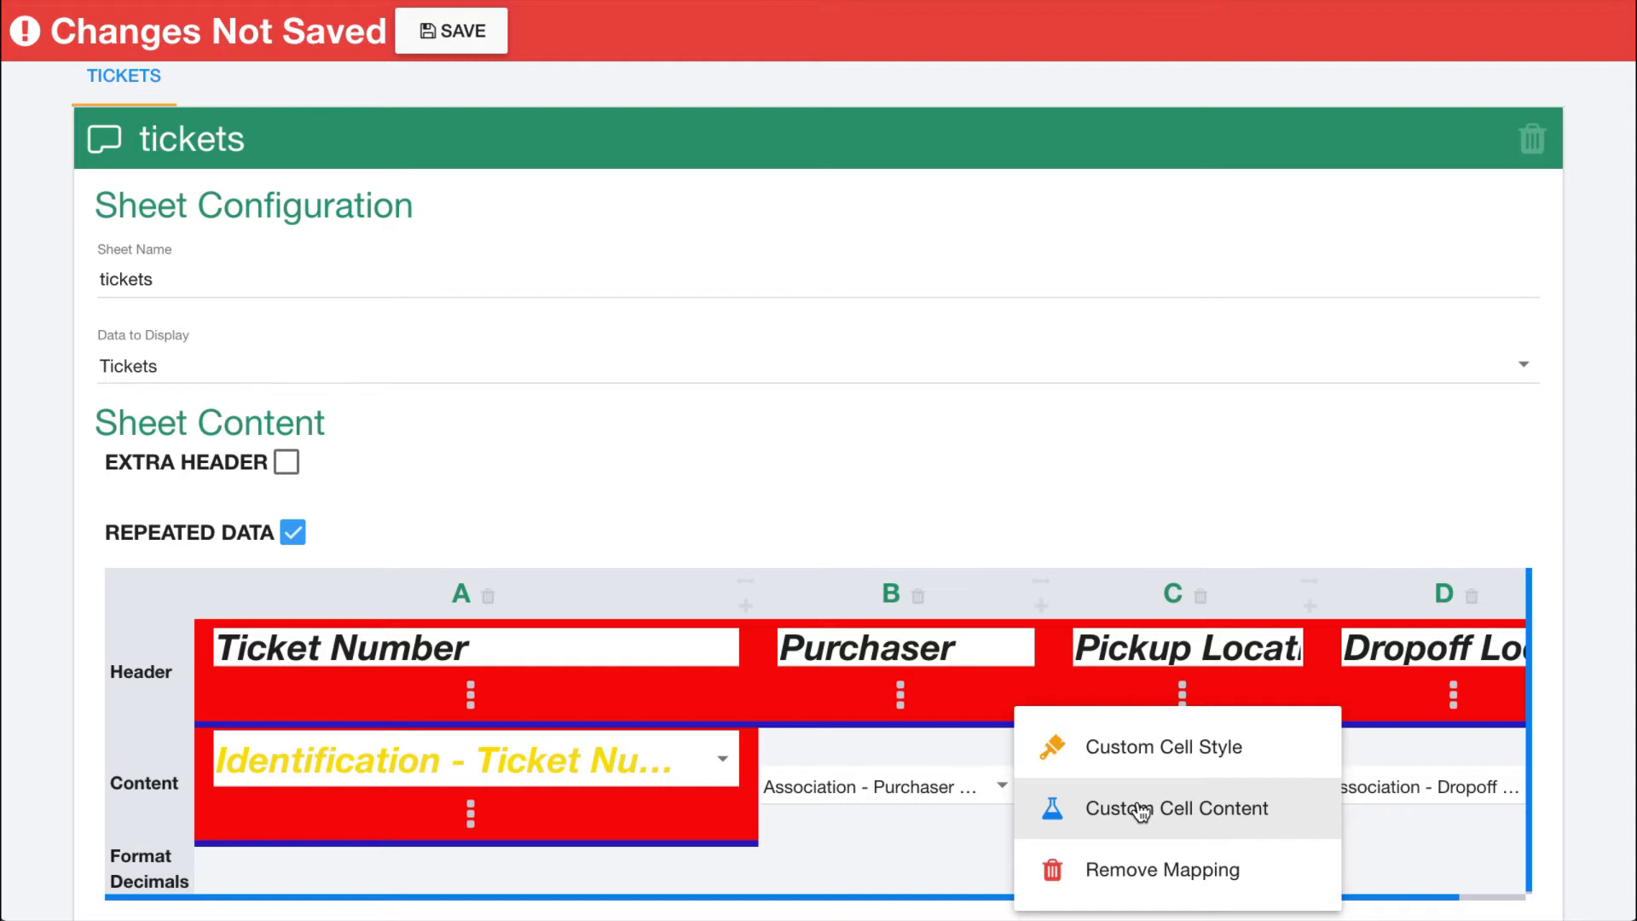
click(1109, 745)
scroll(721, 610, down, 8)
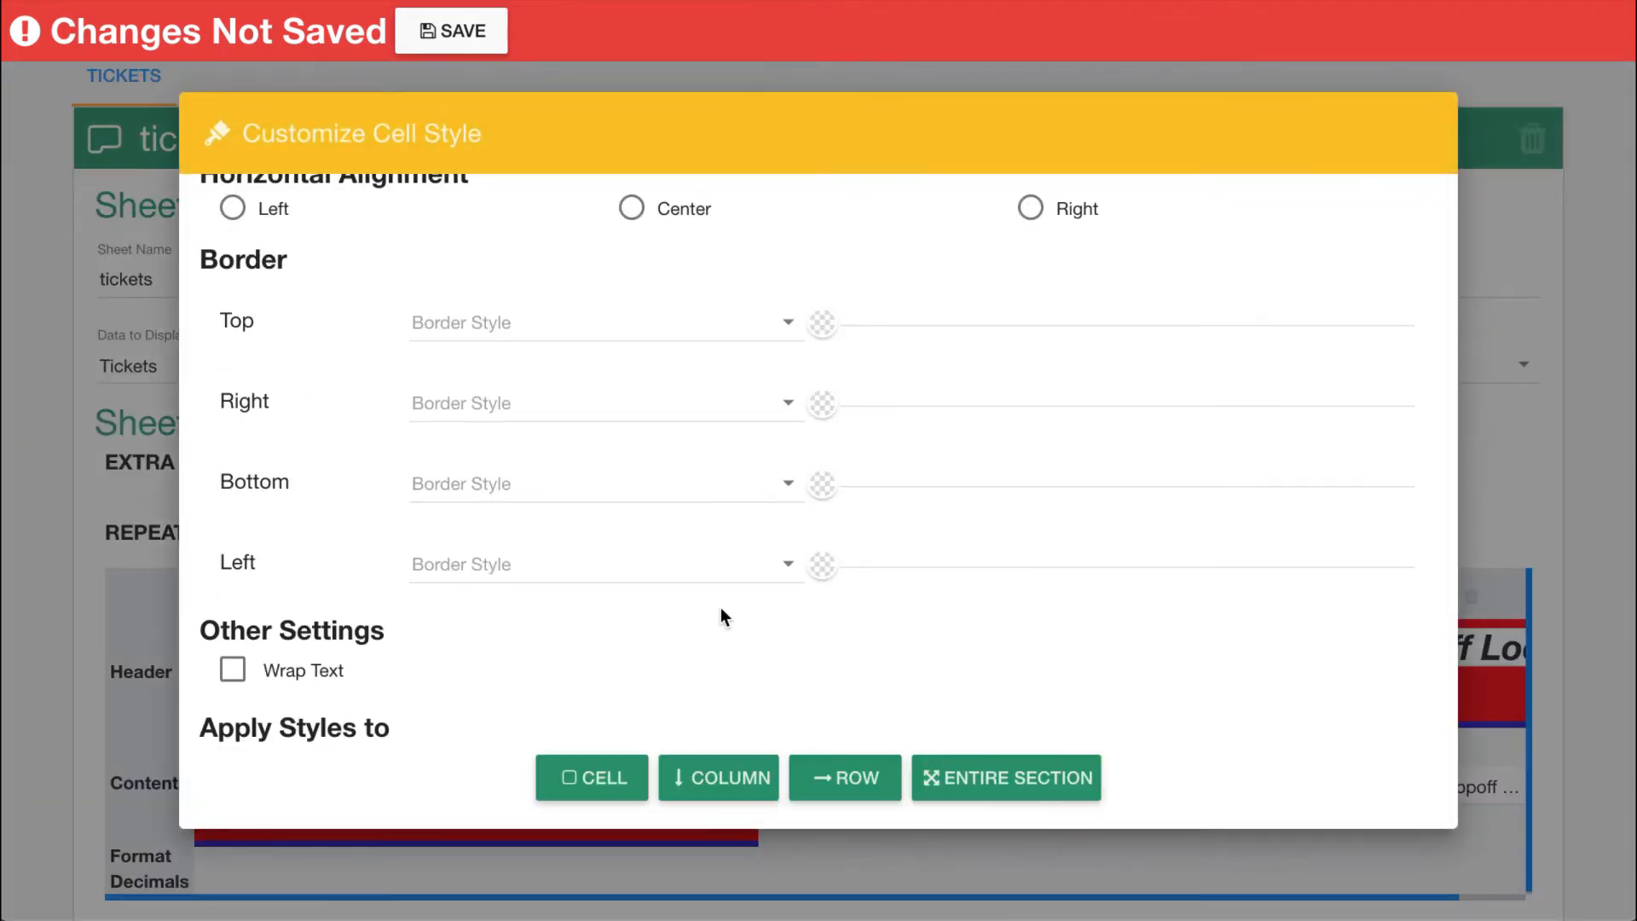
click(960, 774)
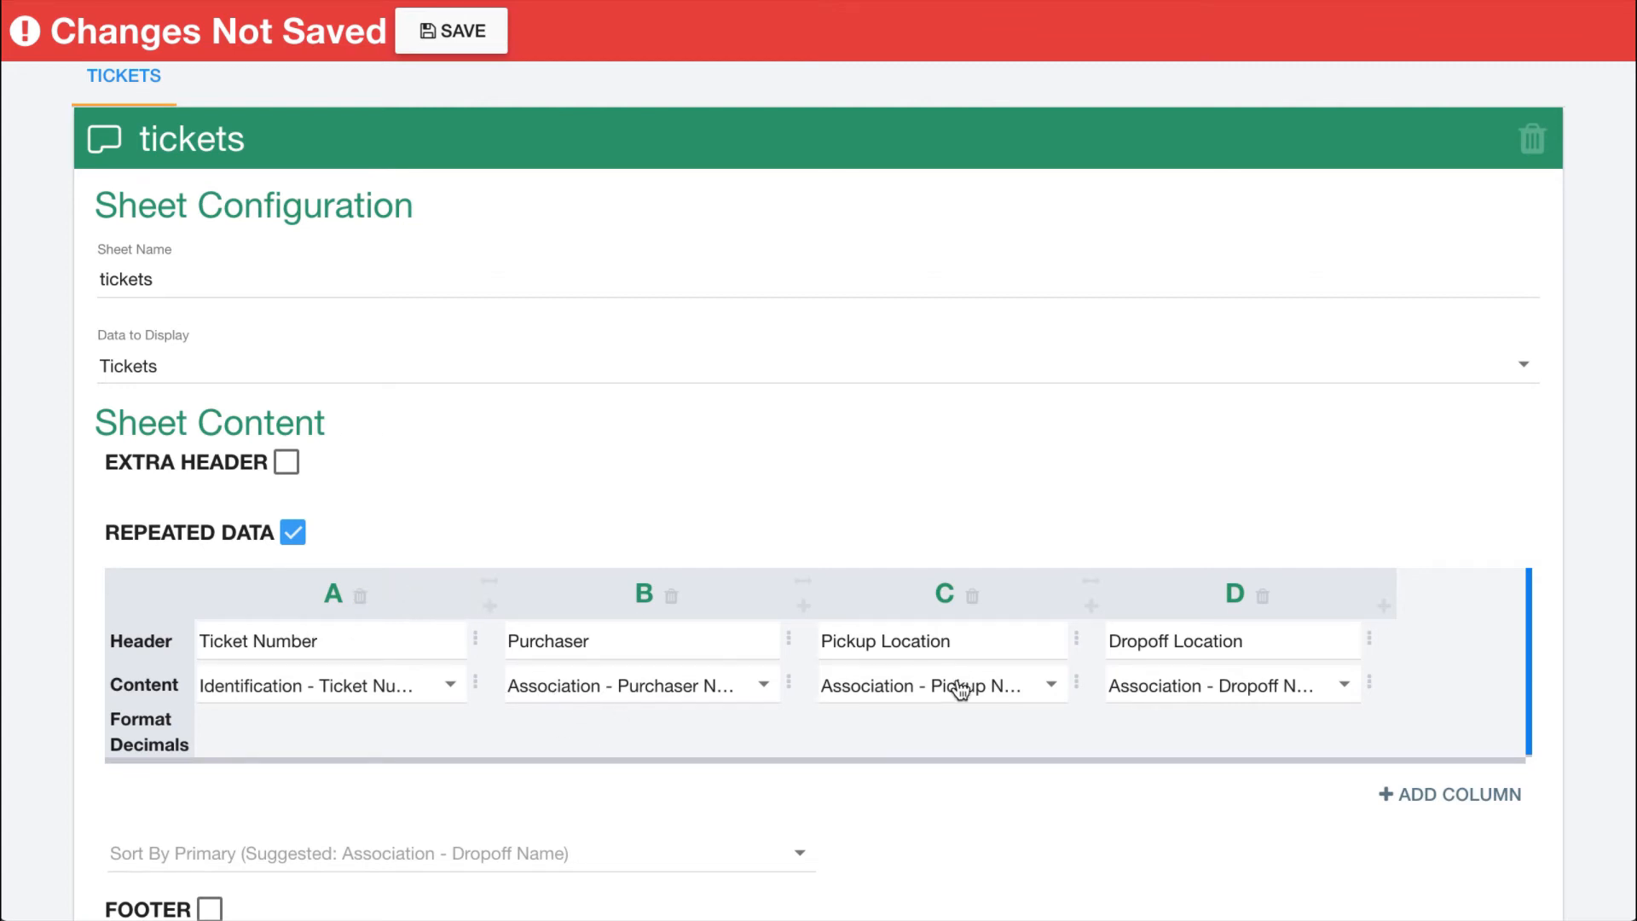
Step: Turn on bold text in the Ticket Number header cell's custom style
click(479, 641)
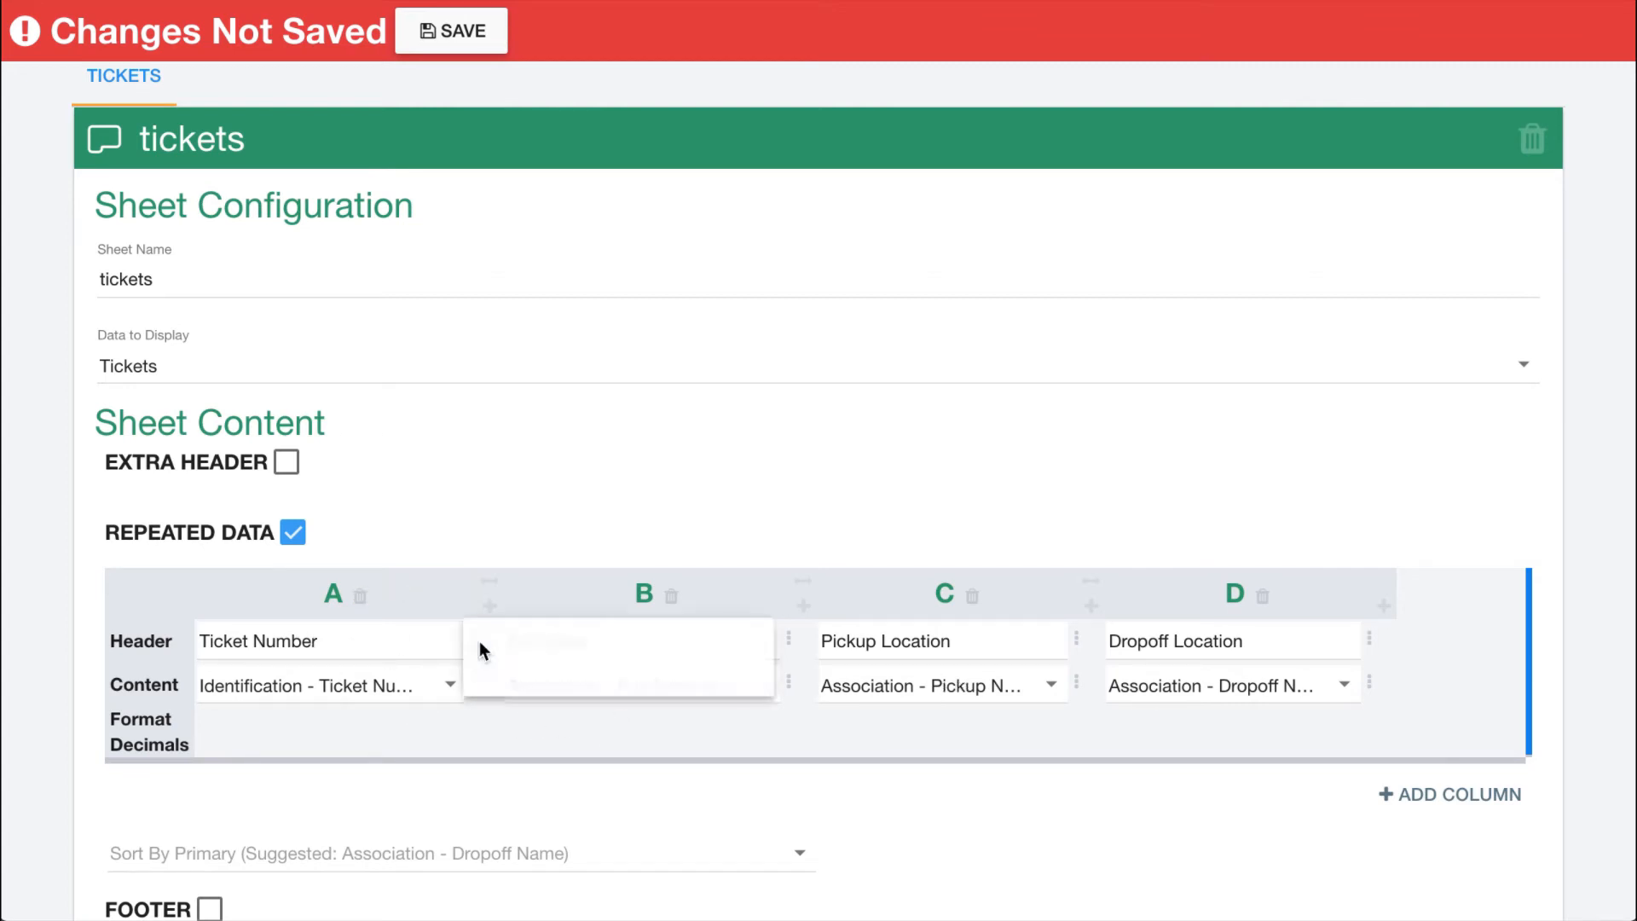
click(510, 658)
scroll(478, 439, down, 2)
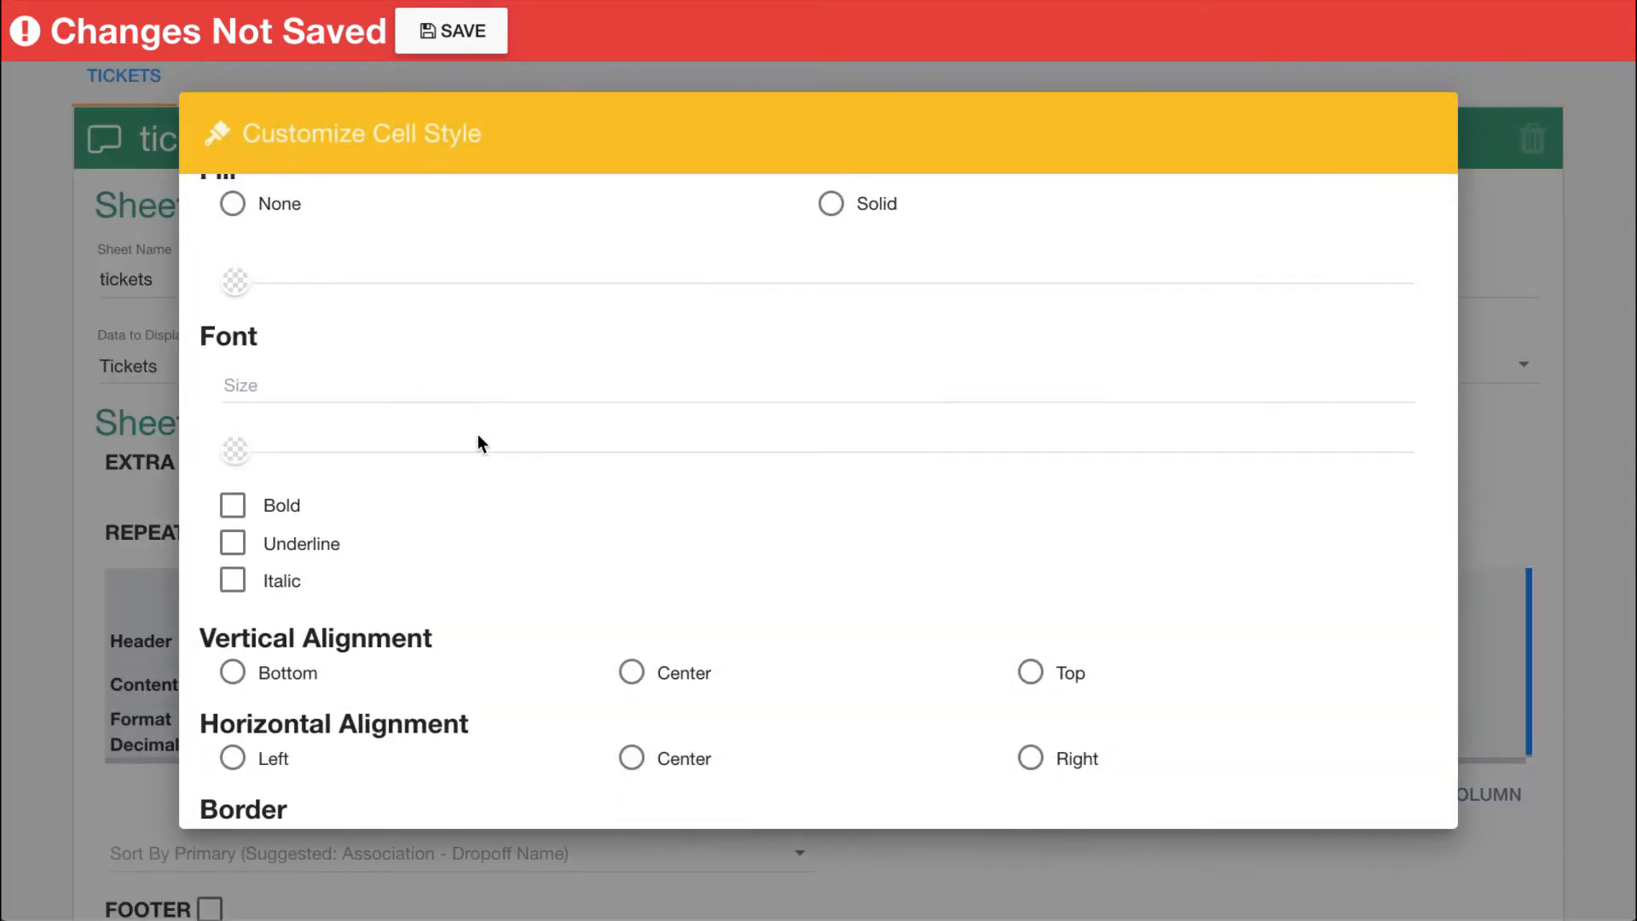
click(231, 503)
scroll(596, 534, down, 3)
scroll(596, 533, down, 3)
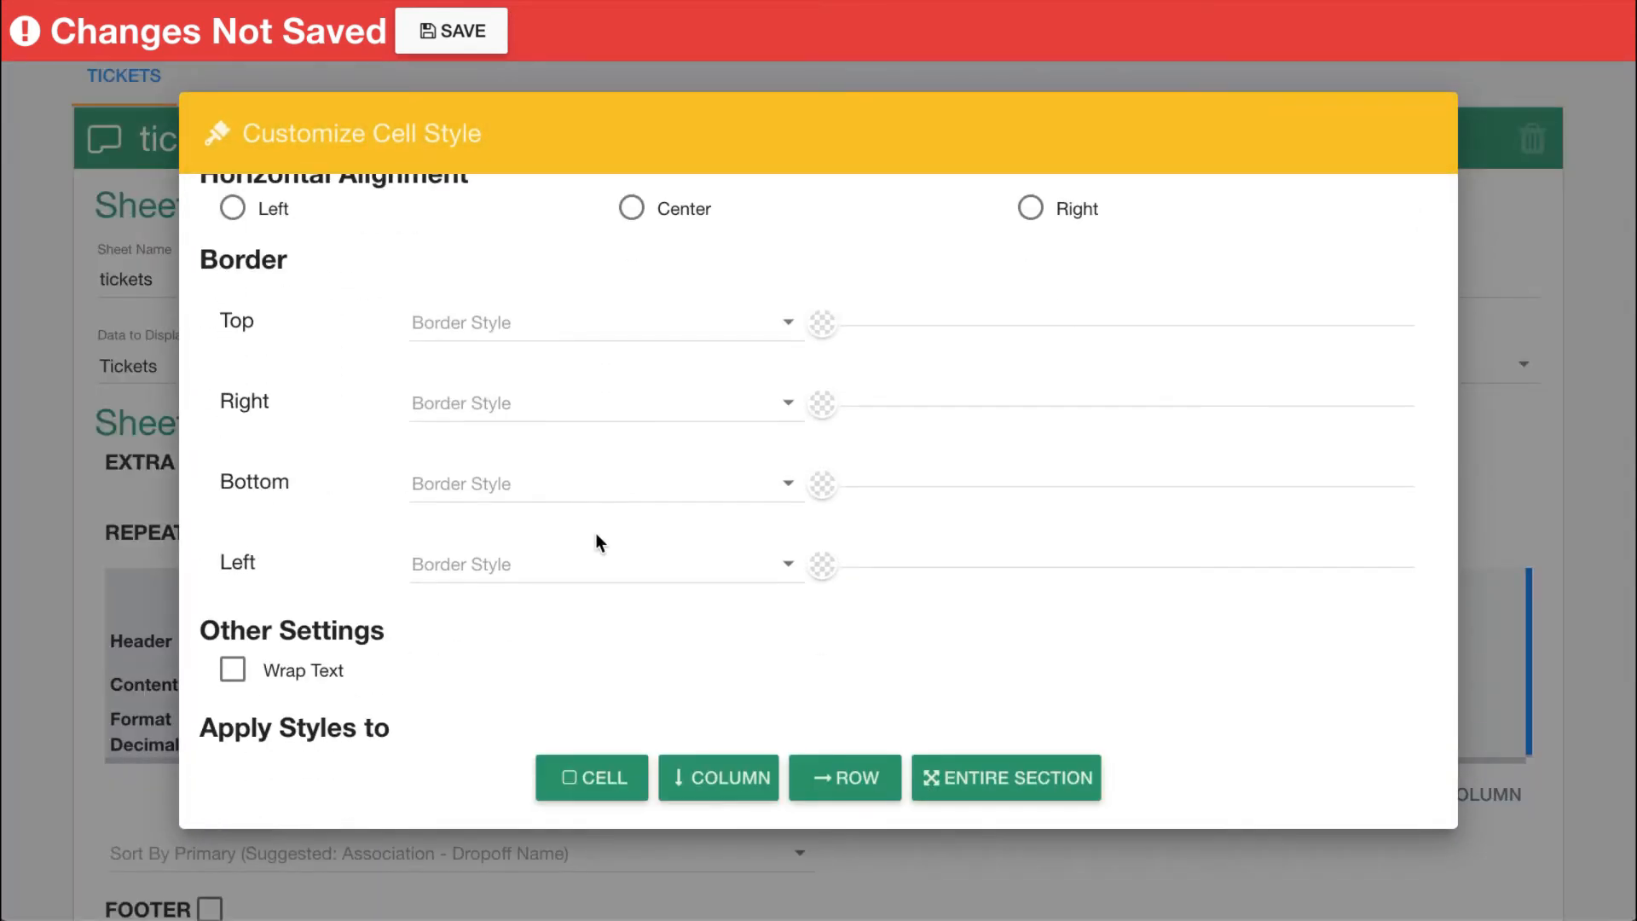
Step: Add a Thick bottom border in black #000000 and apply the style to the whole header row
click(573, 484)
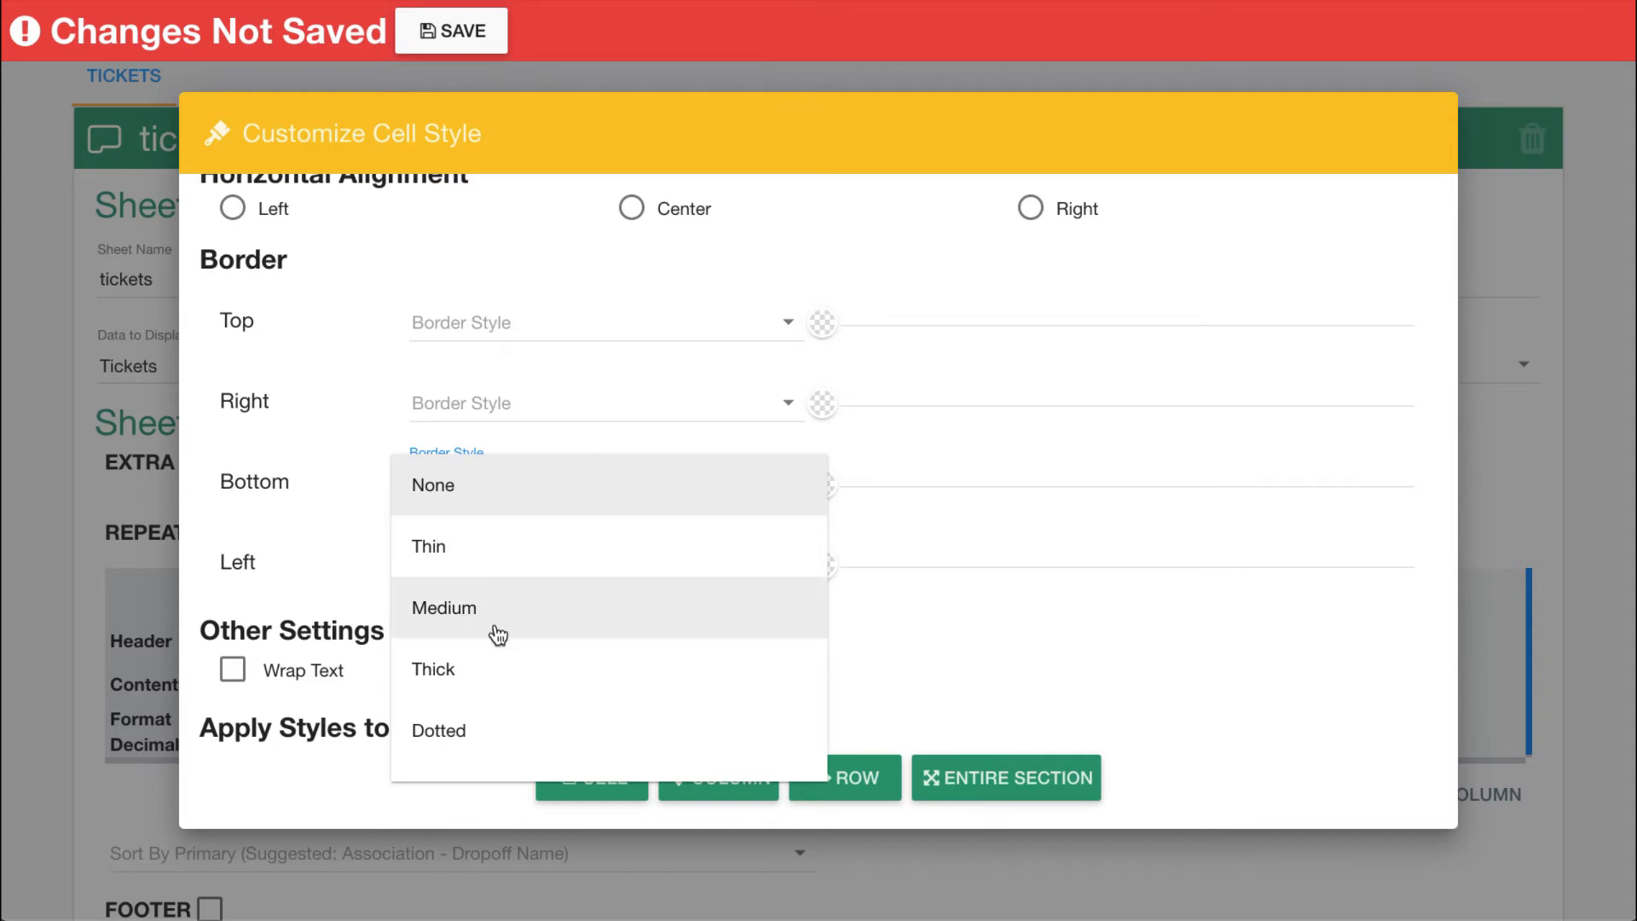
click(486, 668)
click(818, 487)
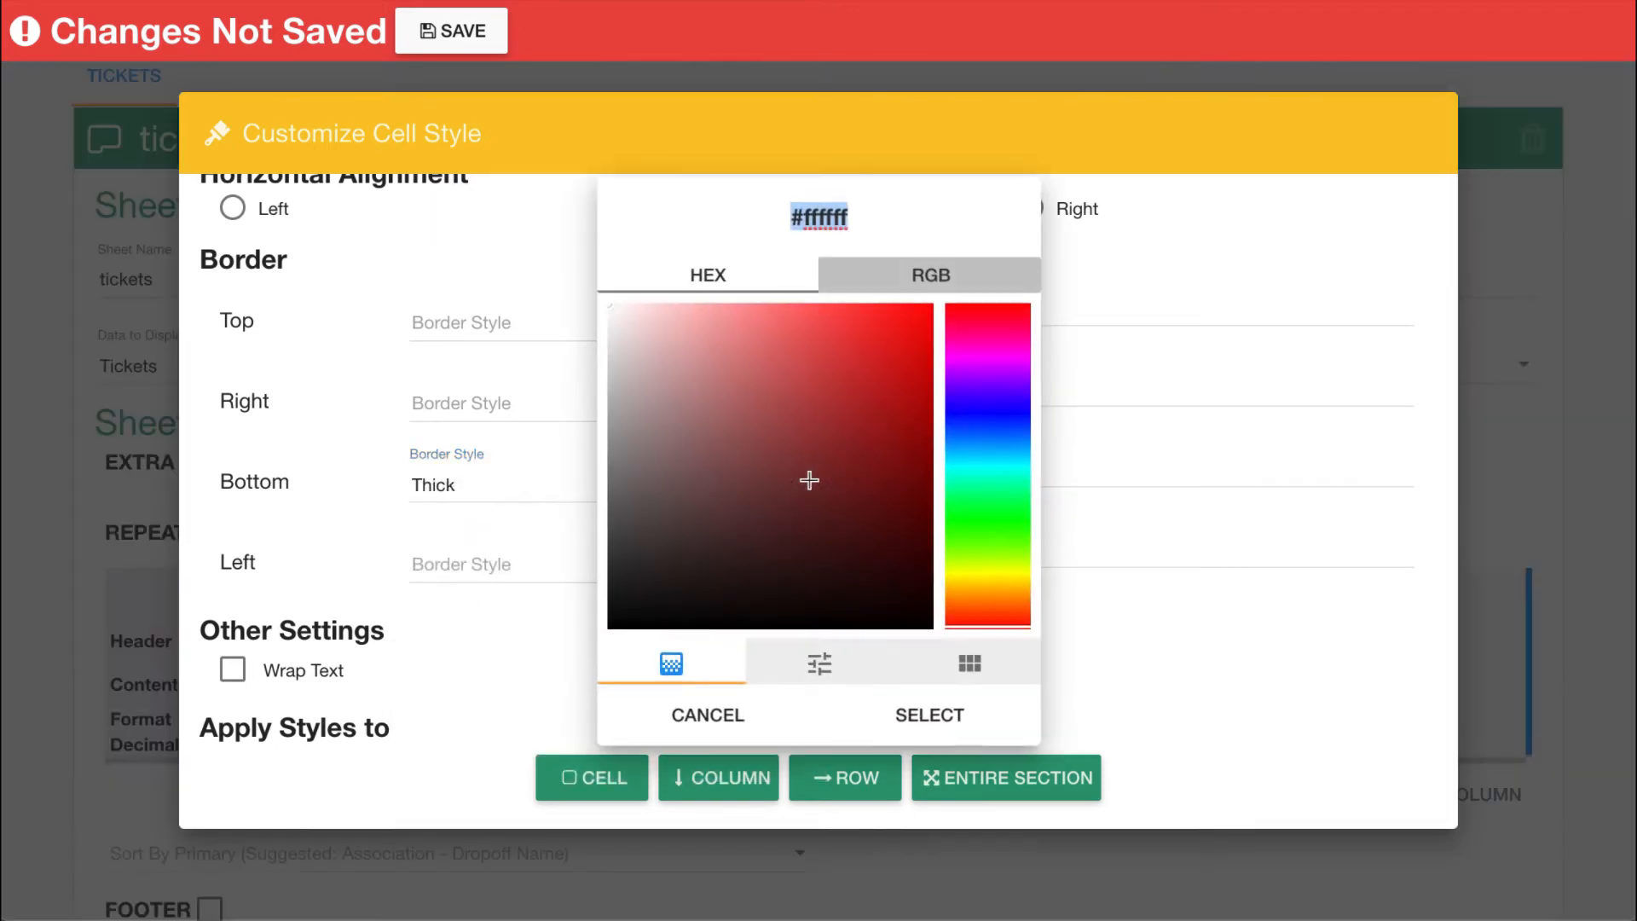
click(910, 725)
click(863, 778)
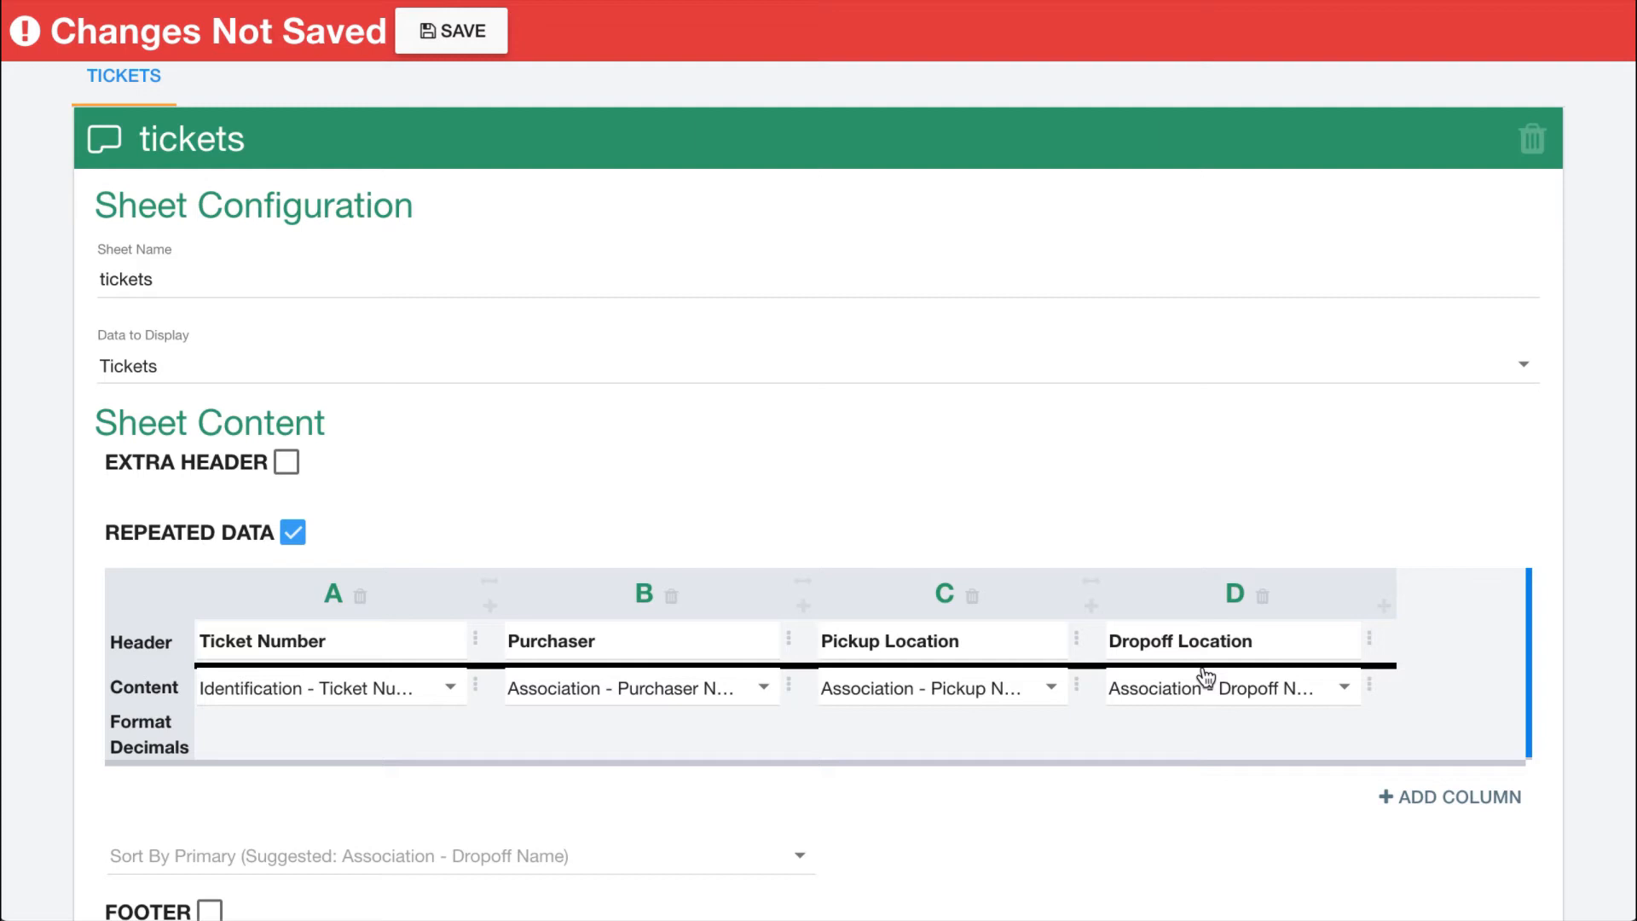
Step: Add an empty column E after the Dropoff Location column
click(1384, 607)
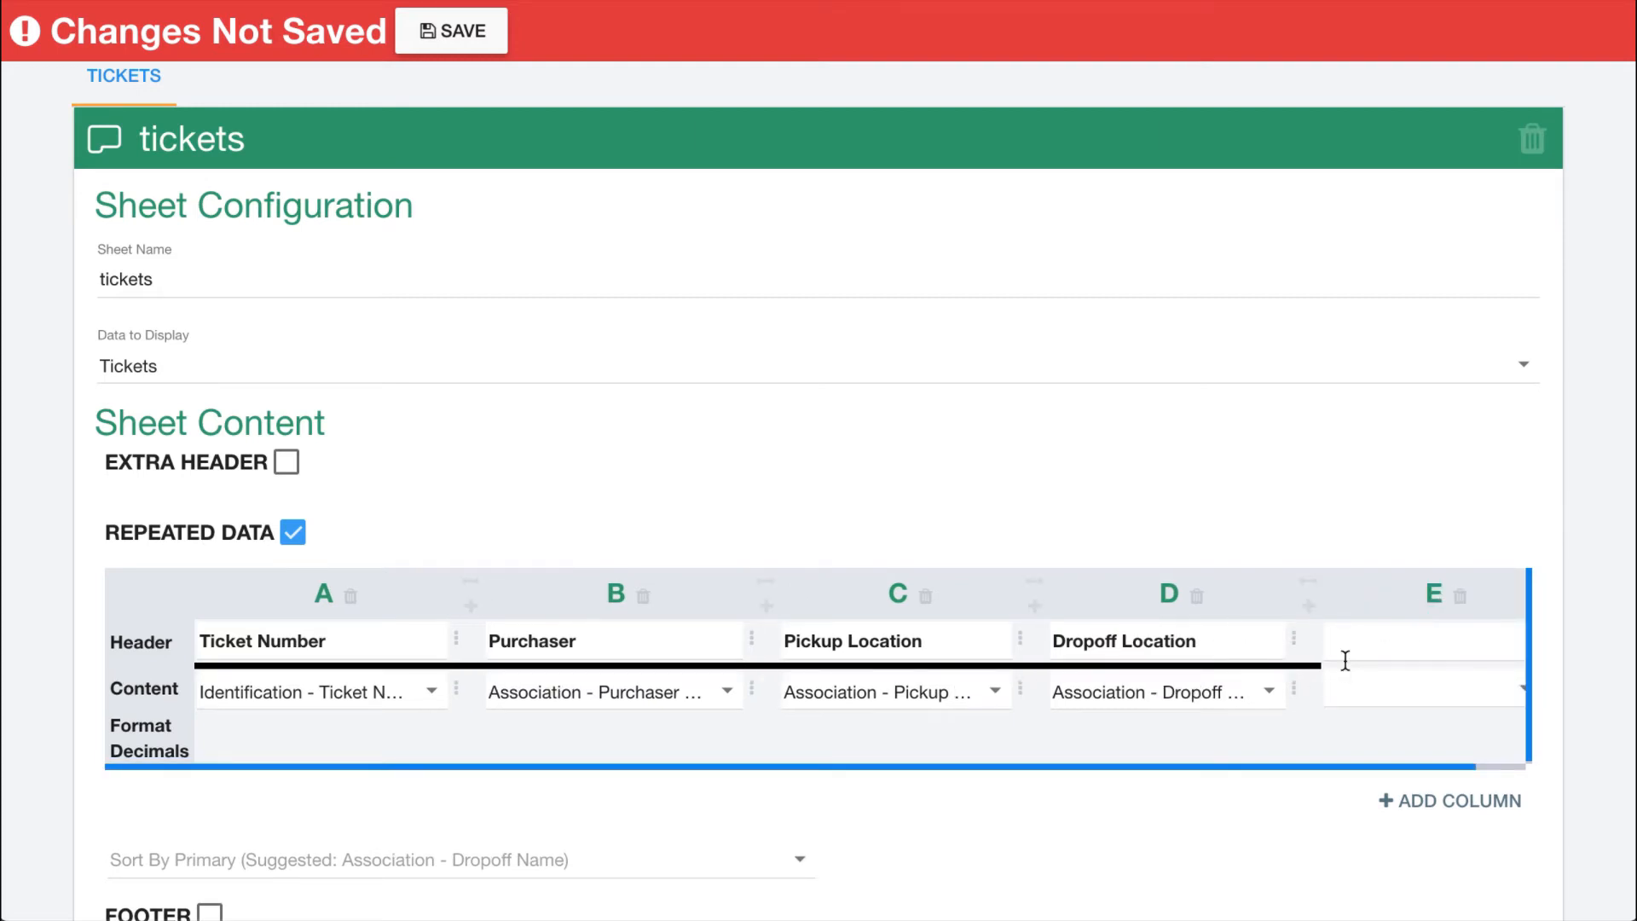
scroll(1346, 661, right, 1)
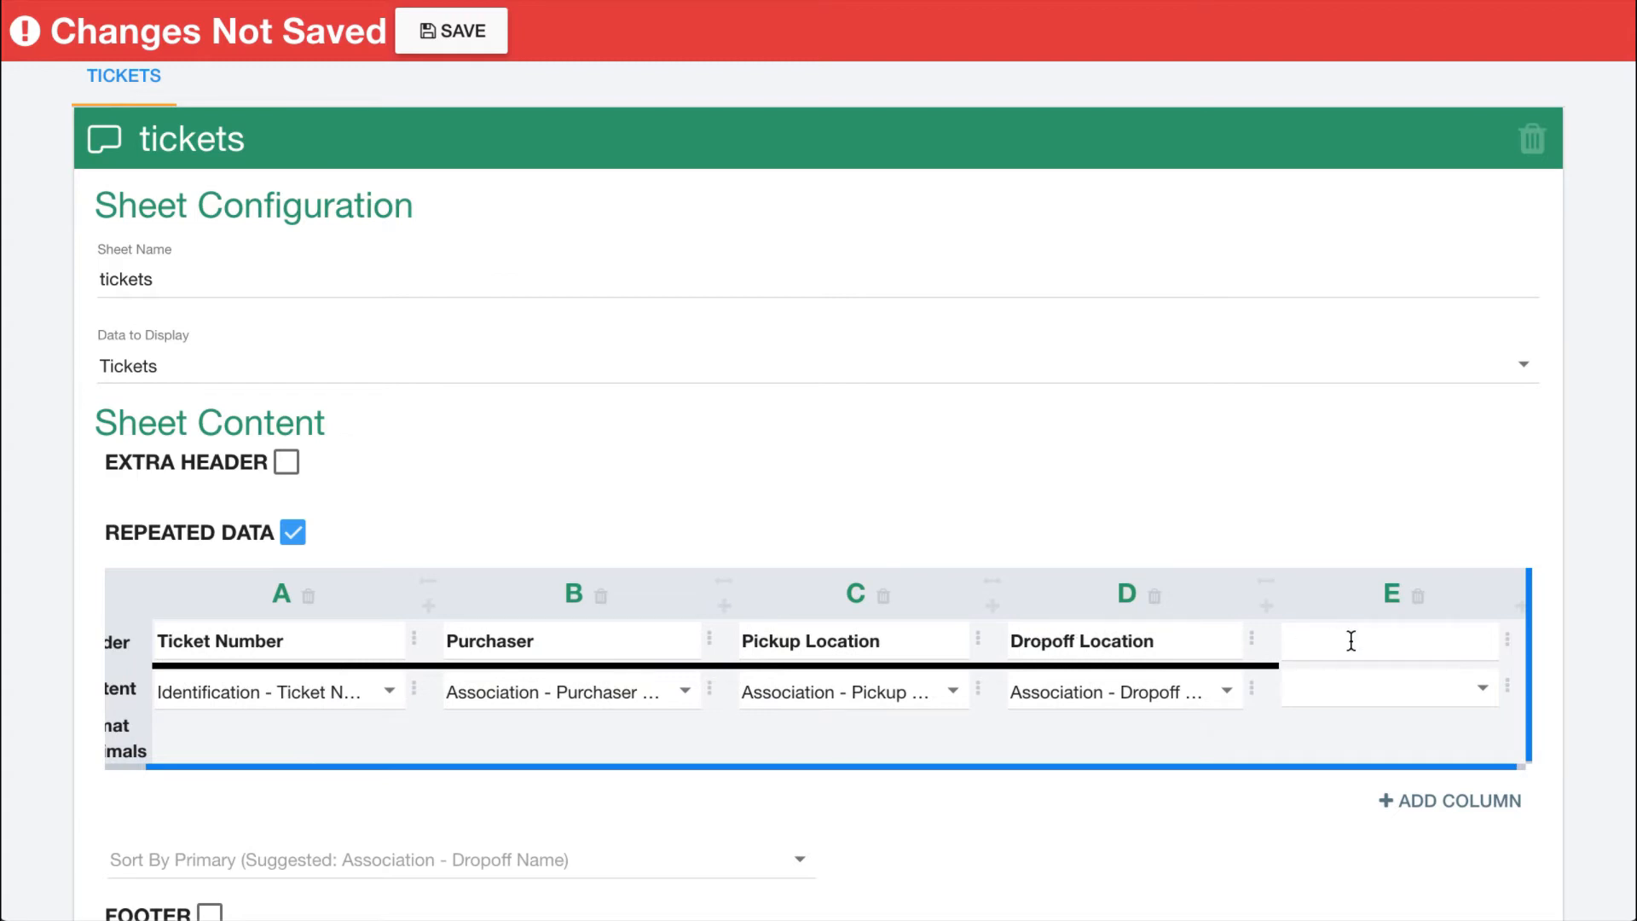
Step: Set the Dropoff Location header cell's bottom border to Thin and apply its style to the entire row
click(1251, 642)
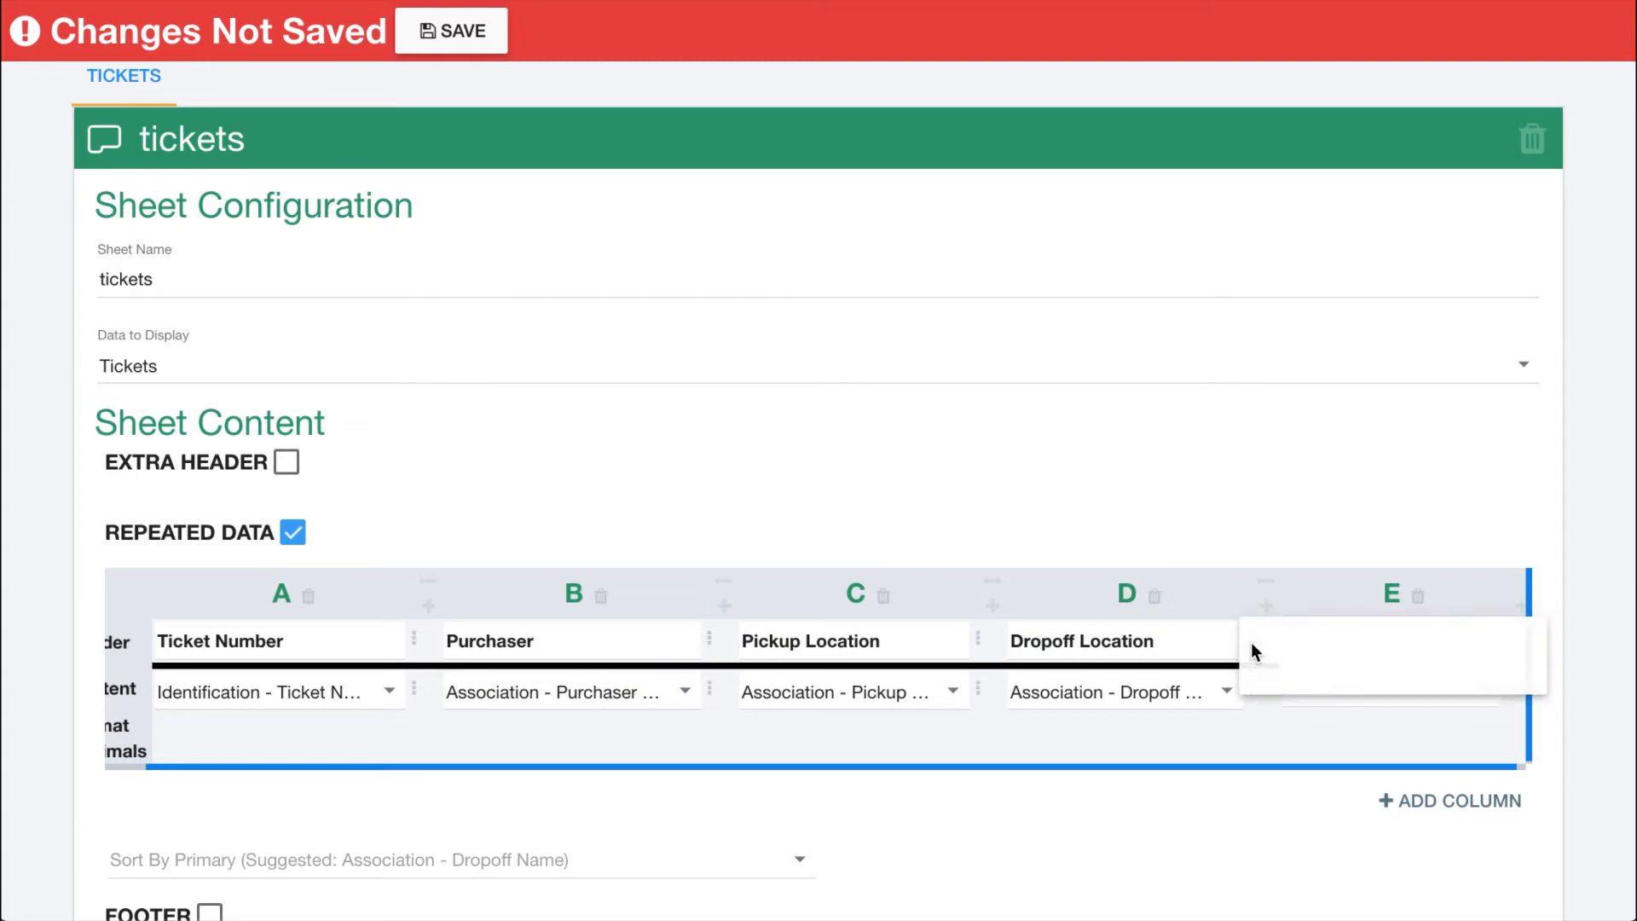
click(1318, 656)
scroll(972, 563, down, 5)
scroll(970, 559, down, 3)
scroll(970, 559, up, 5)
scroll(970, 560, down, 3)
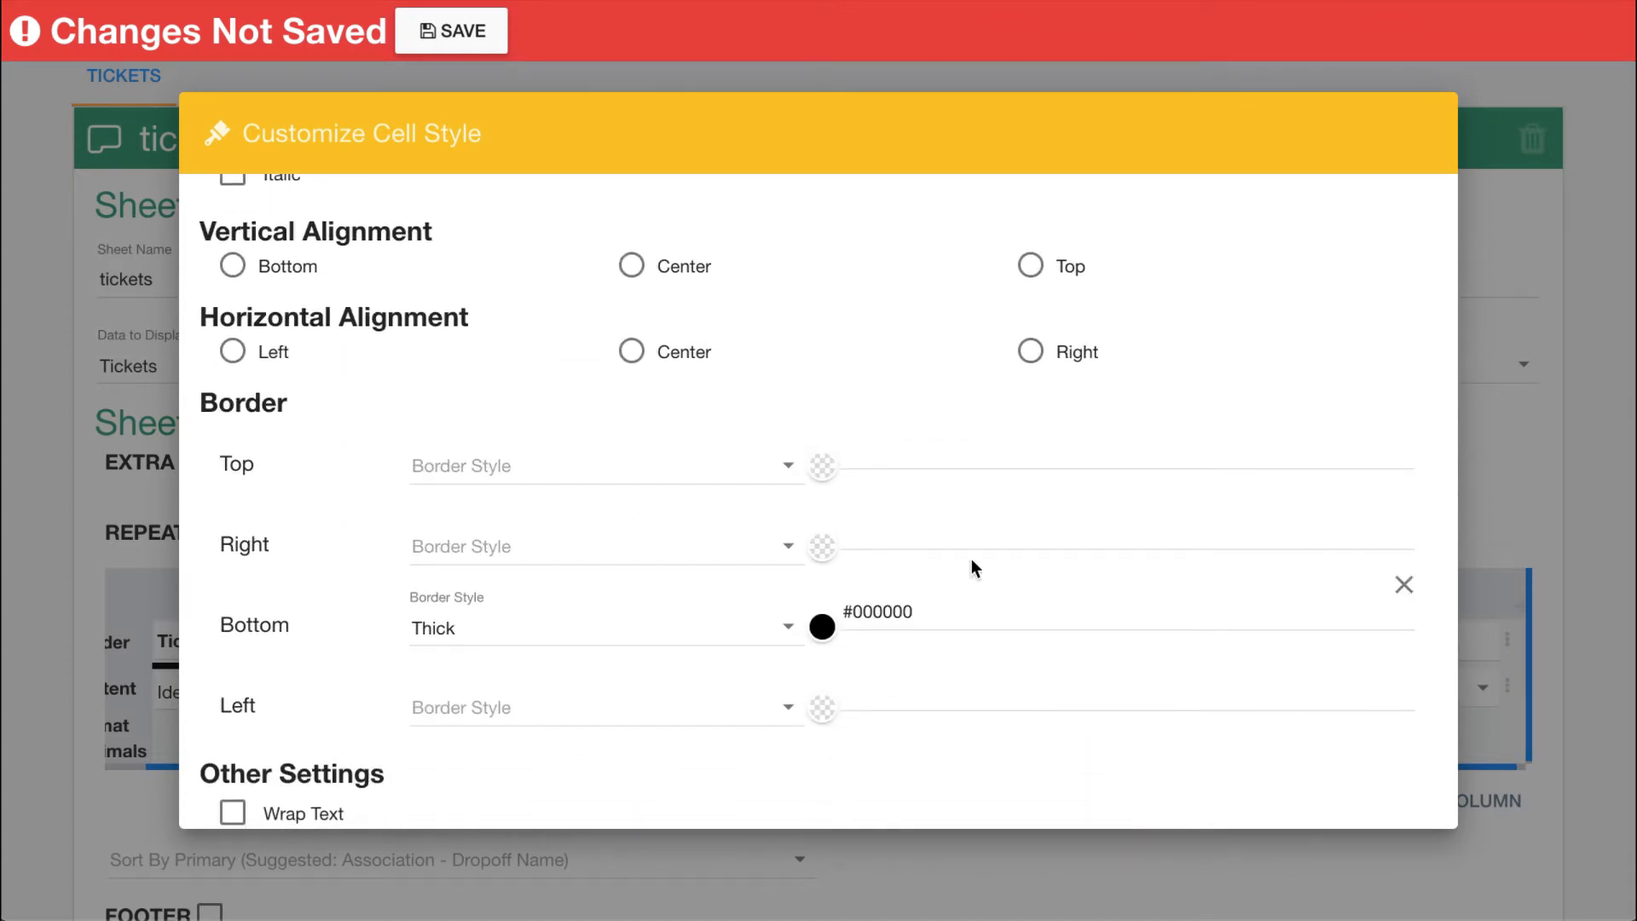
click(566, 576)
click(482, 483)
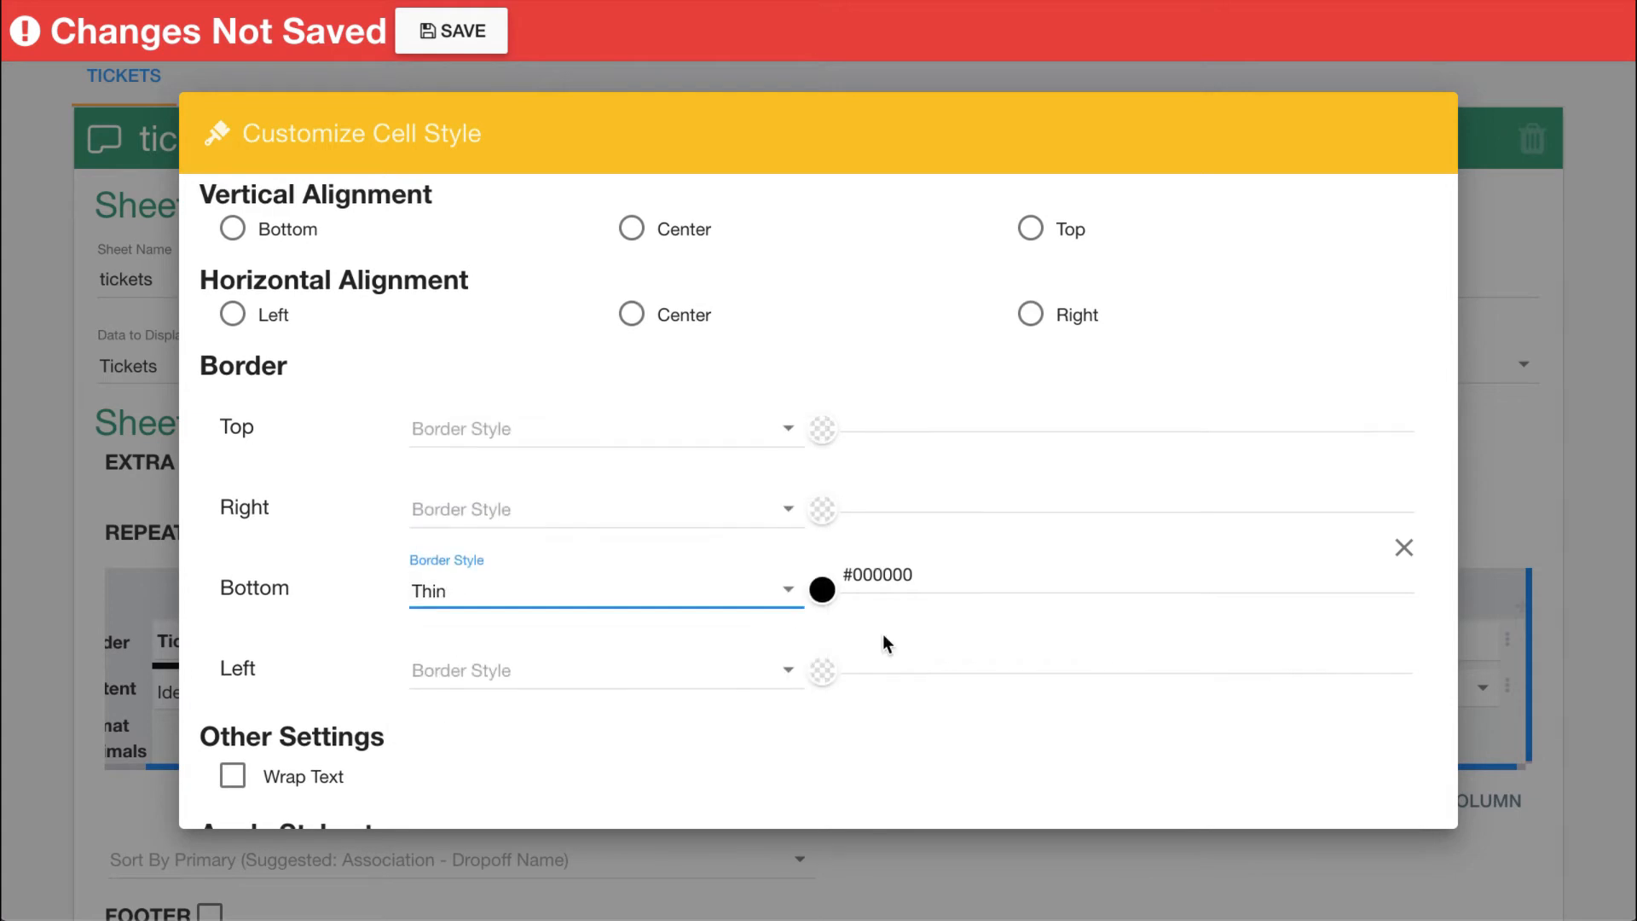
scroll(885, 643, down, 1)
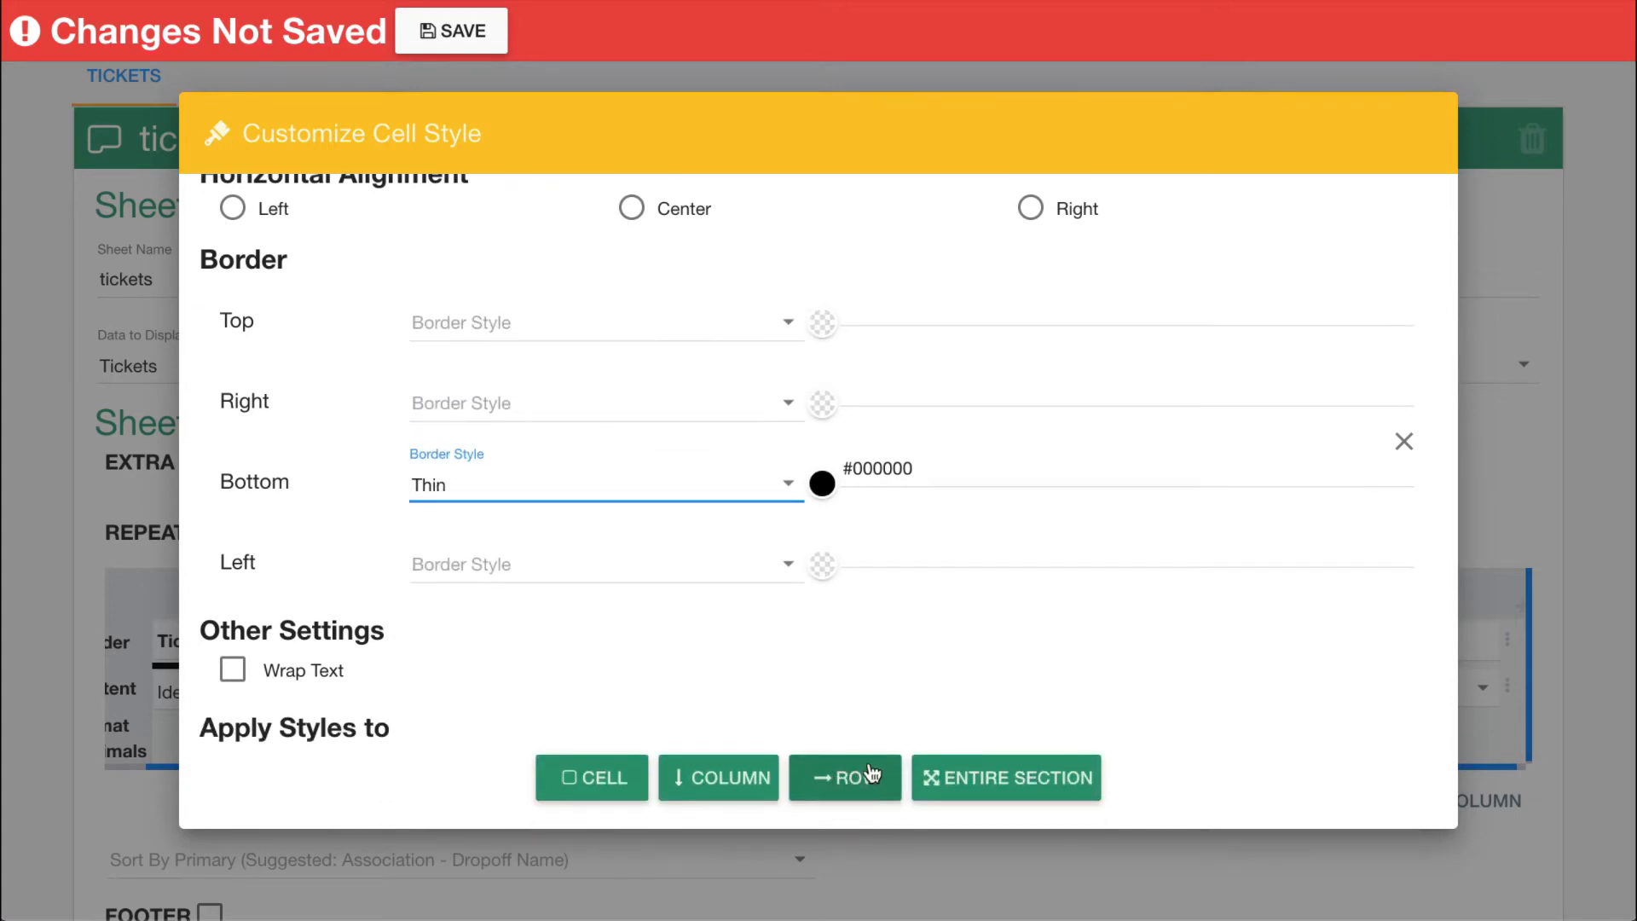
click(845, 780)
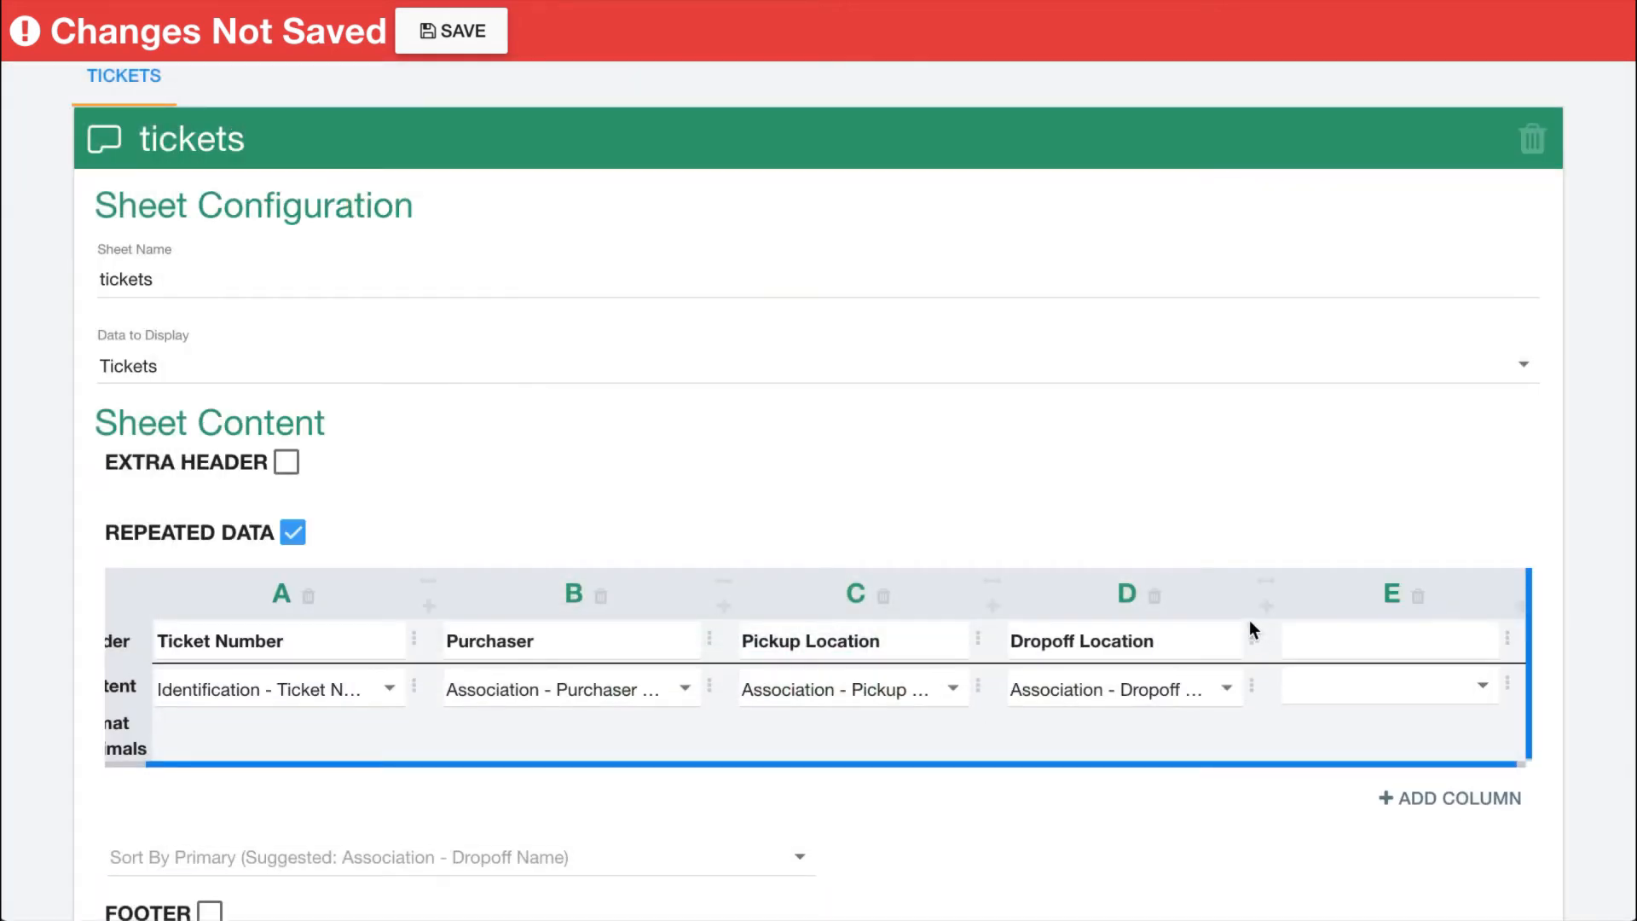
Step: Delete the empty column E from the repeated data table
click(1381, 643)
click(1418, 595)
click(1070, 537)
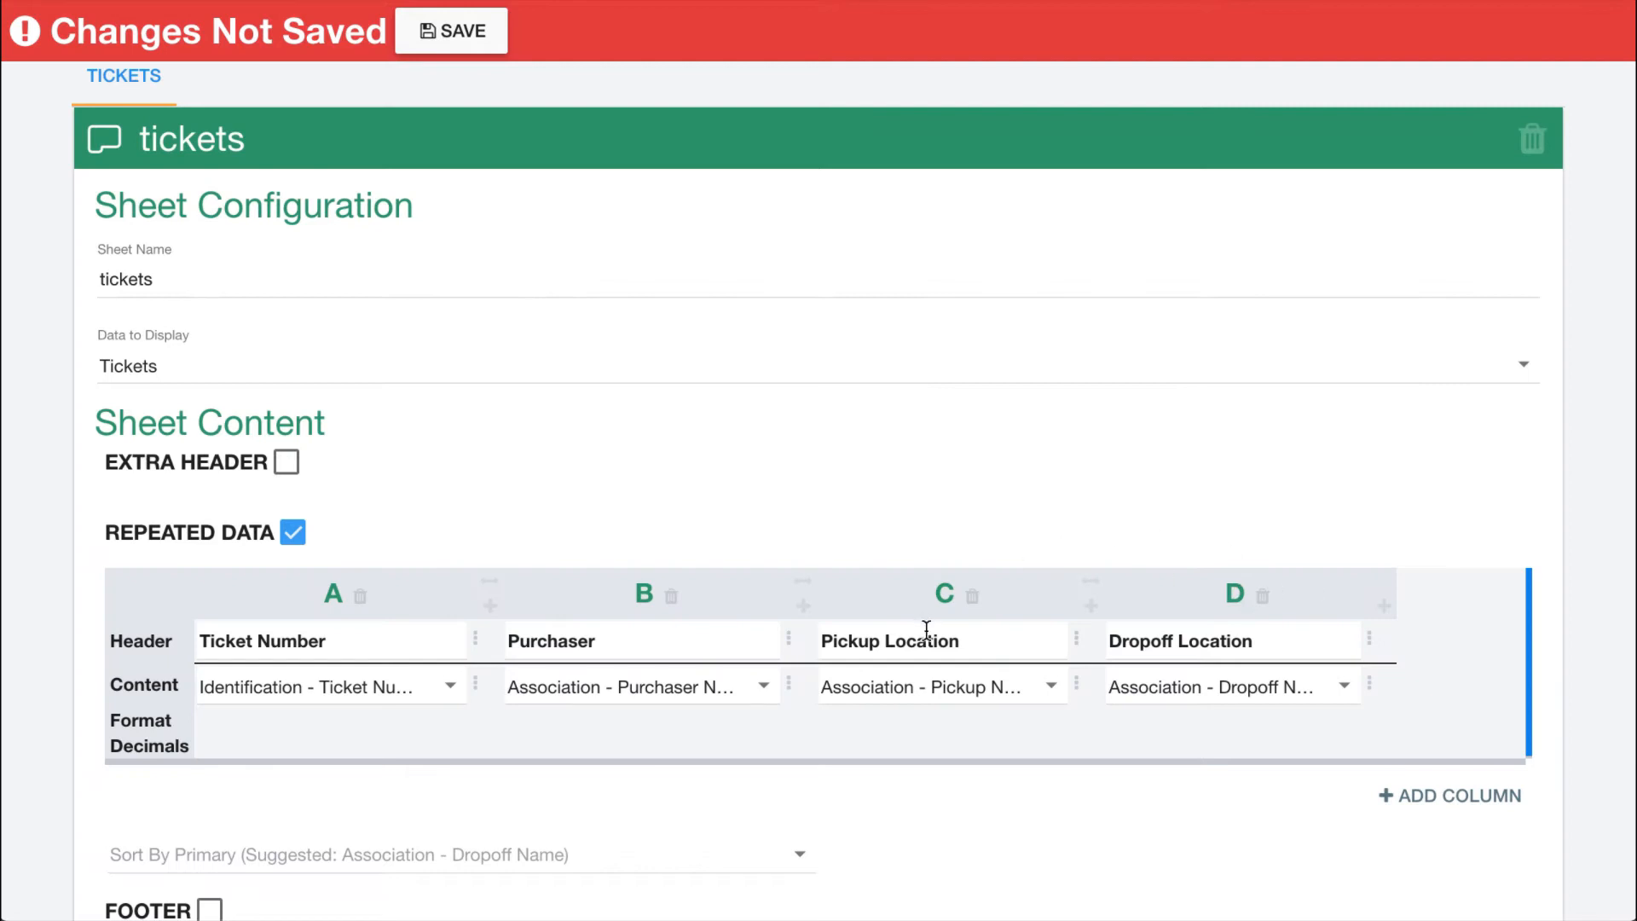
click(480, 639)
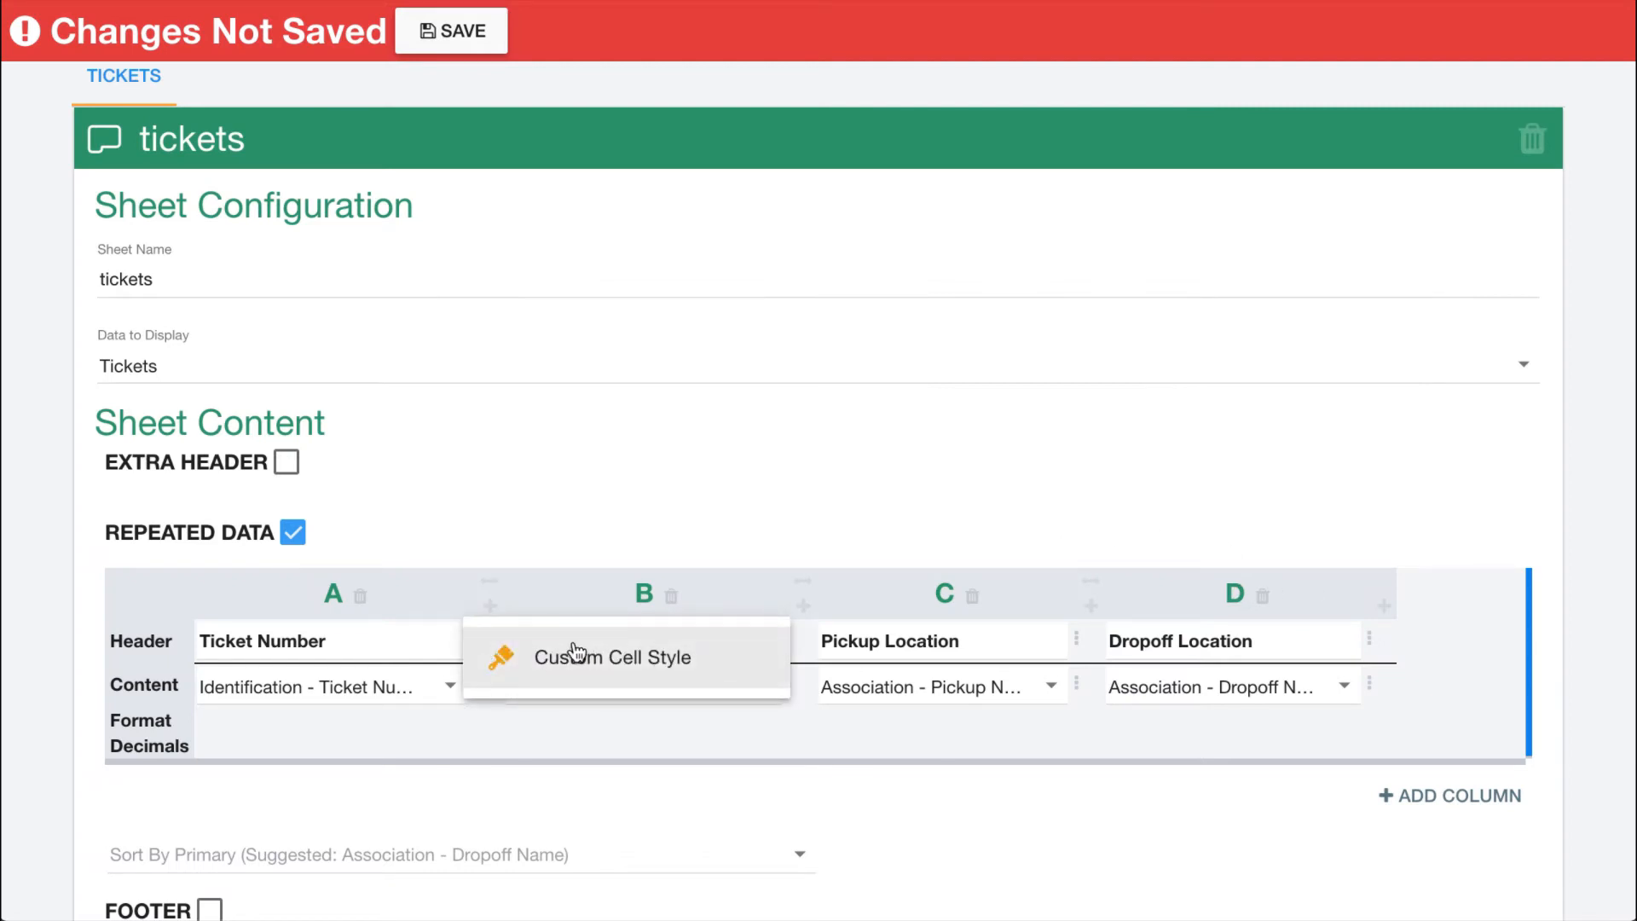
click(555, 703)
click(477, 684)
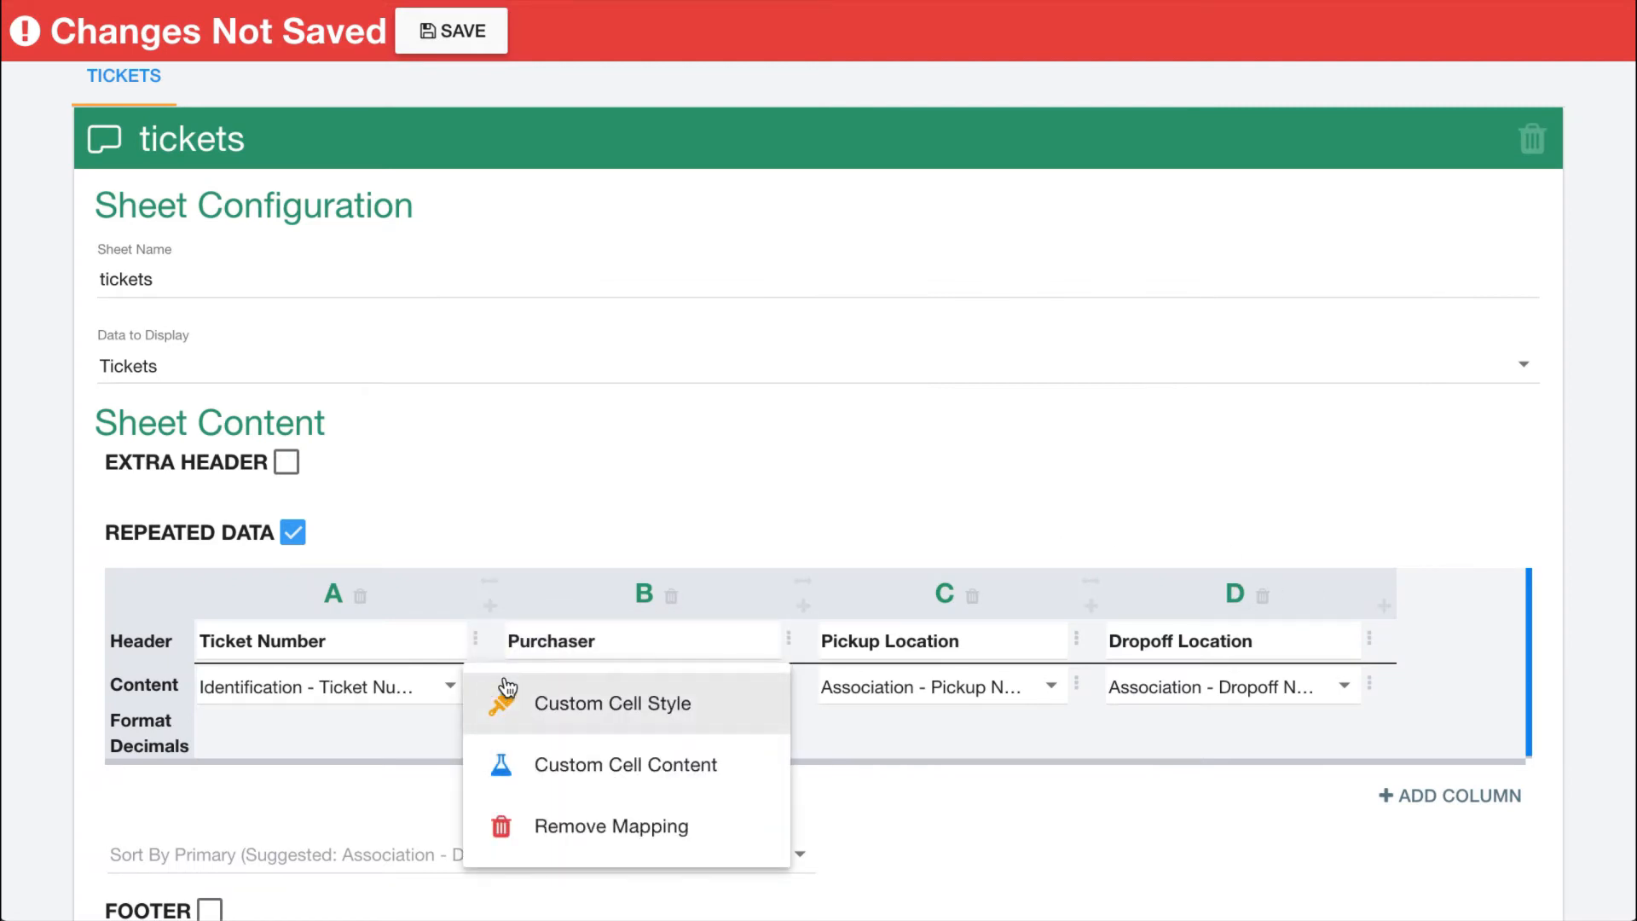
click(505, 585)
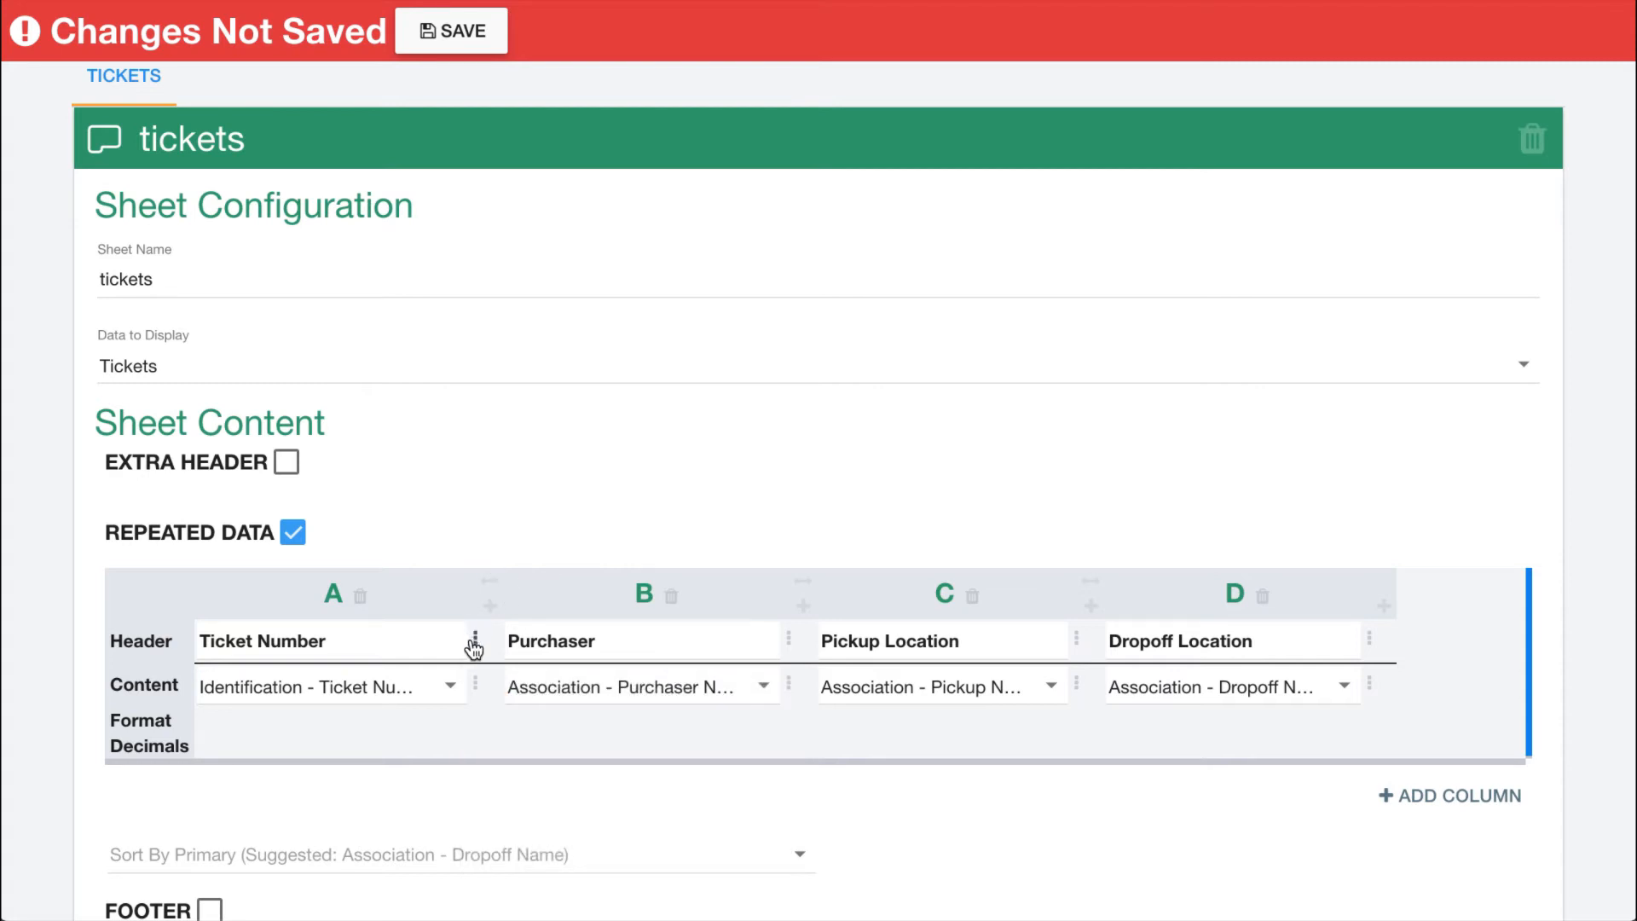
click(476, 682)
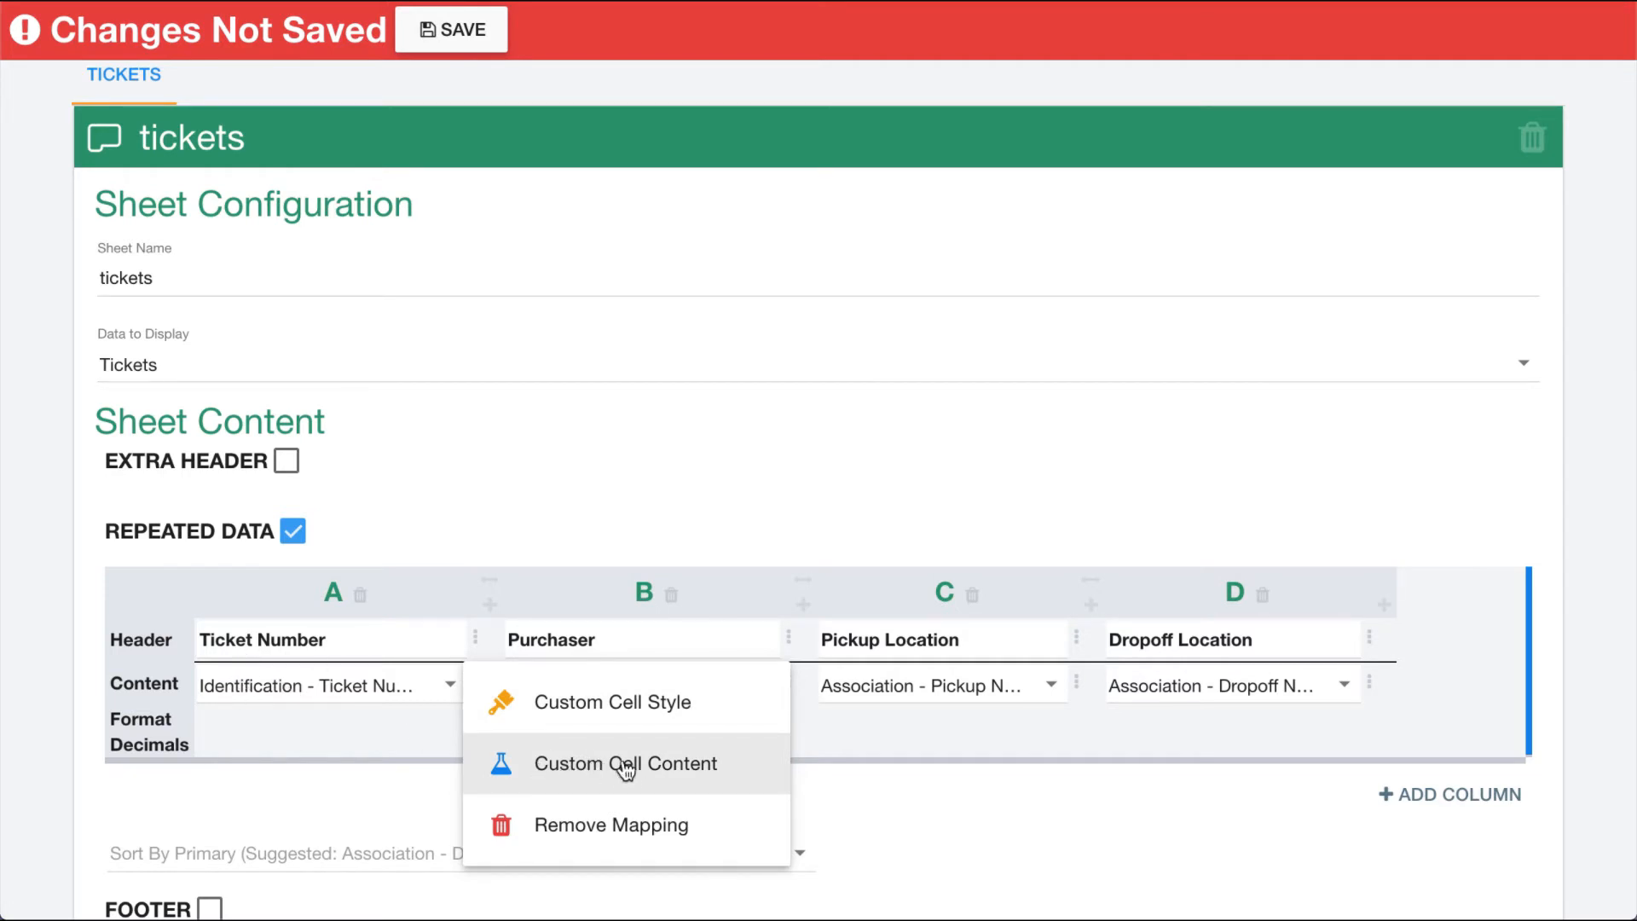
click(387, 733)
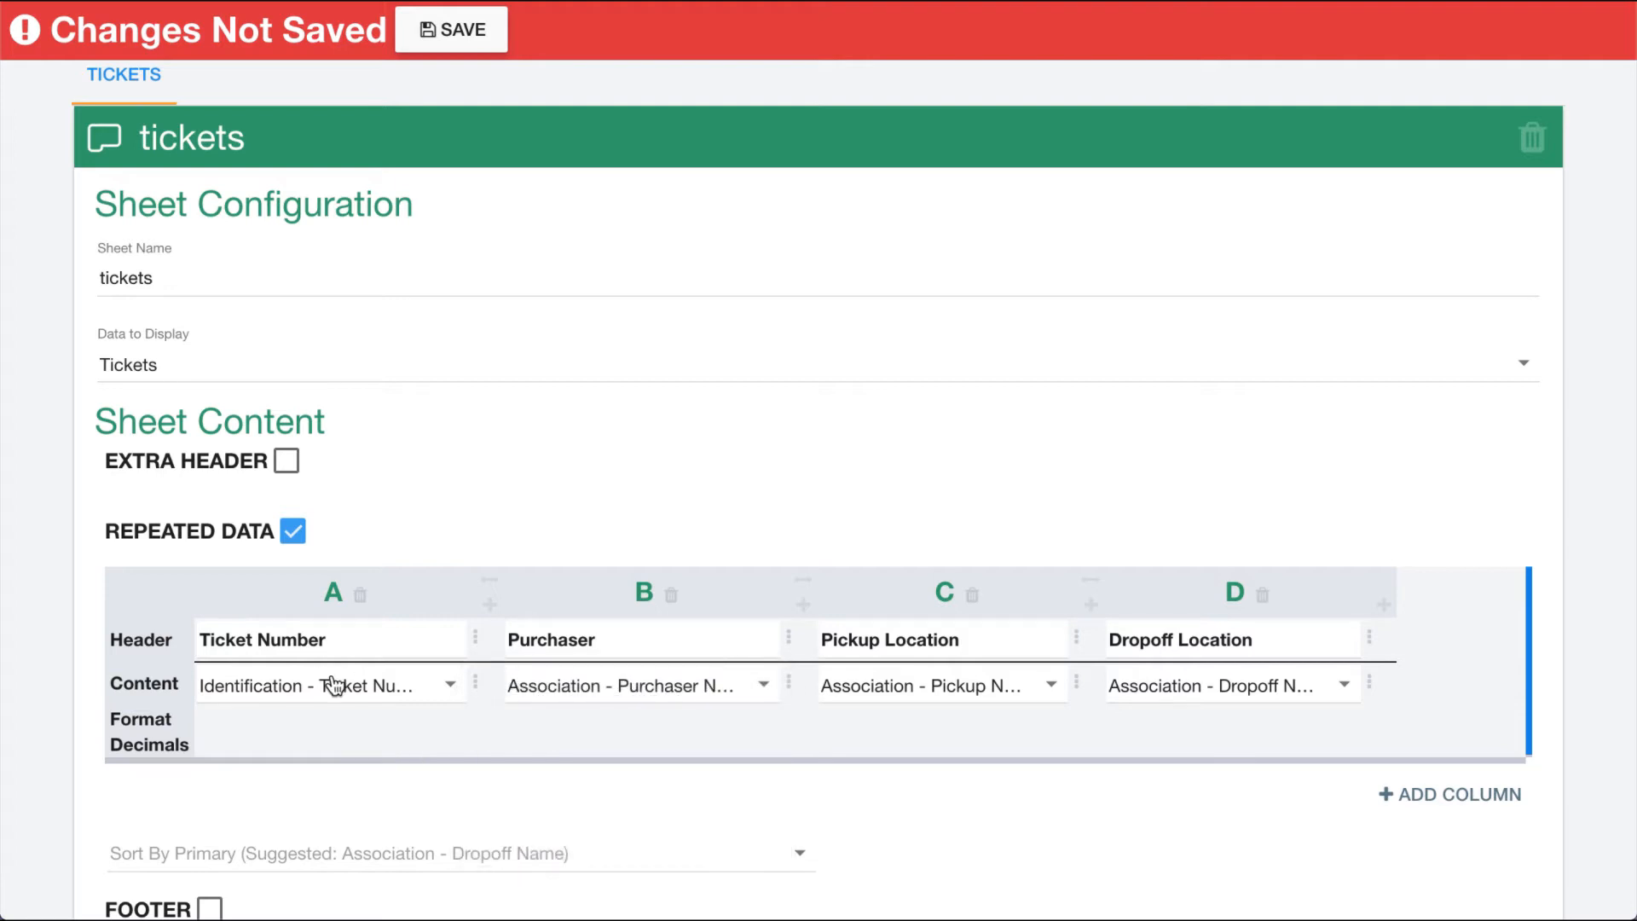
Step: Remove the field mapping from column A's content cell and map it again to Identification - Ticket Number
click(476, 684)
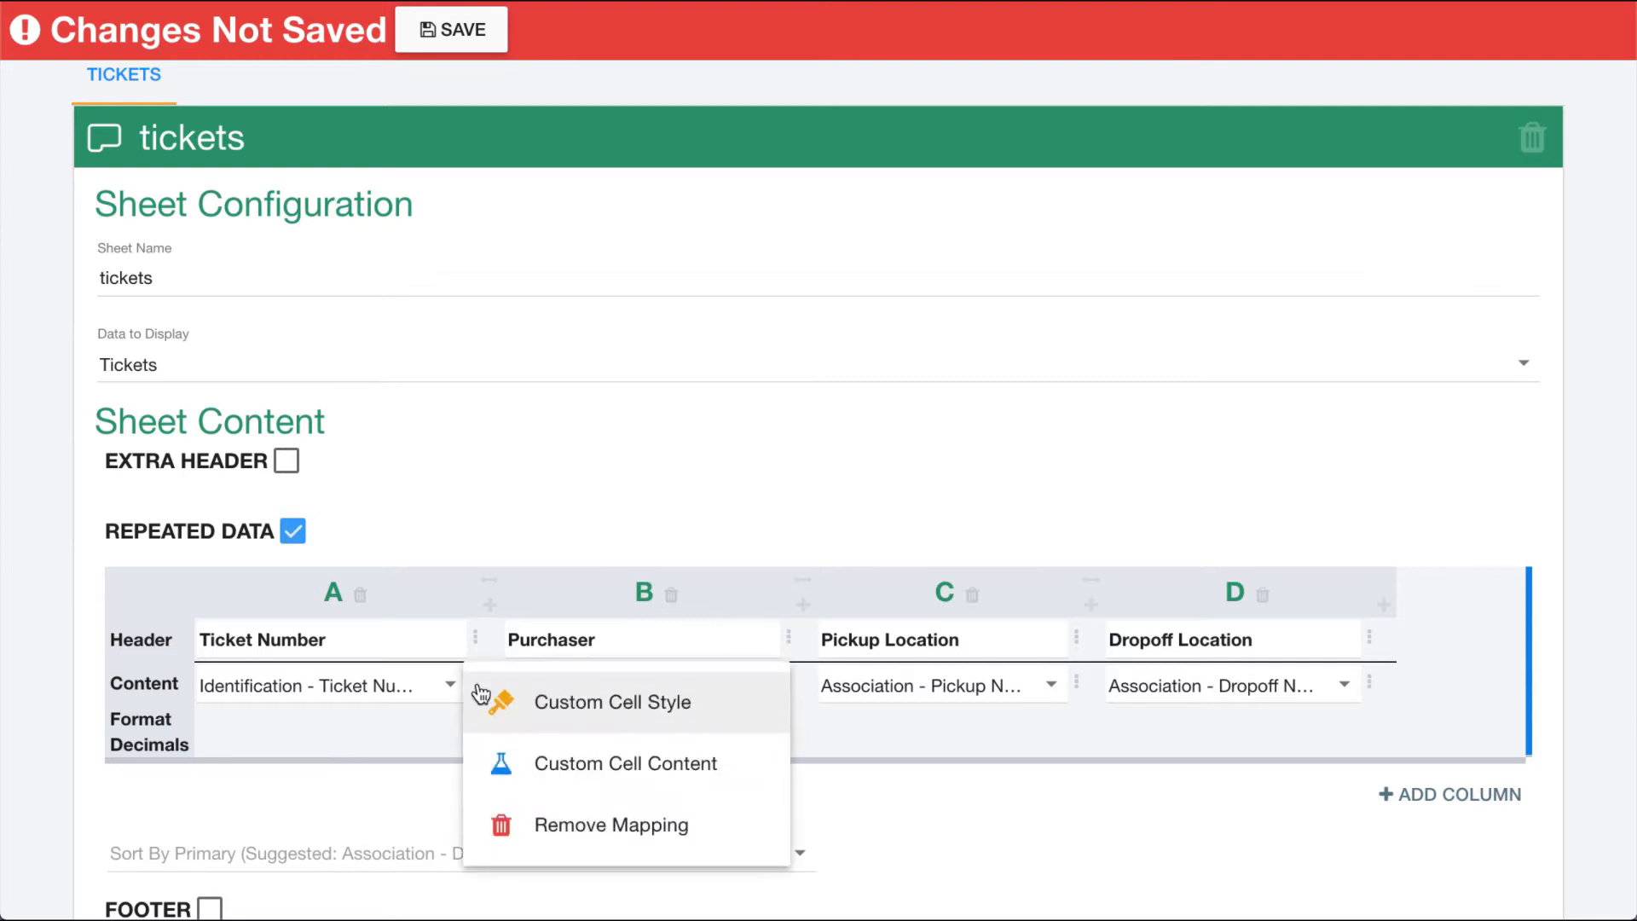
click(550, 831)
click(290, 689)
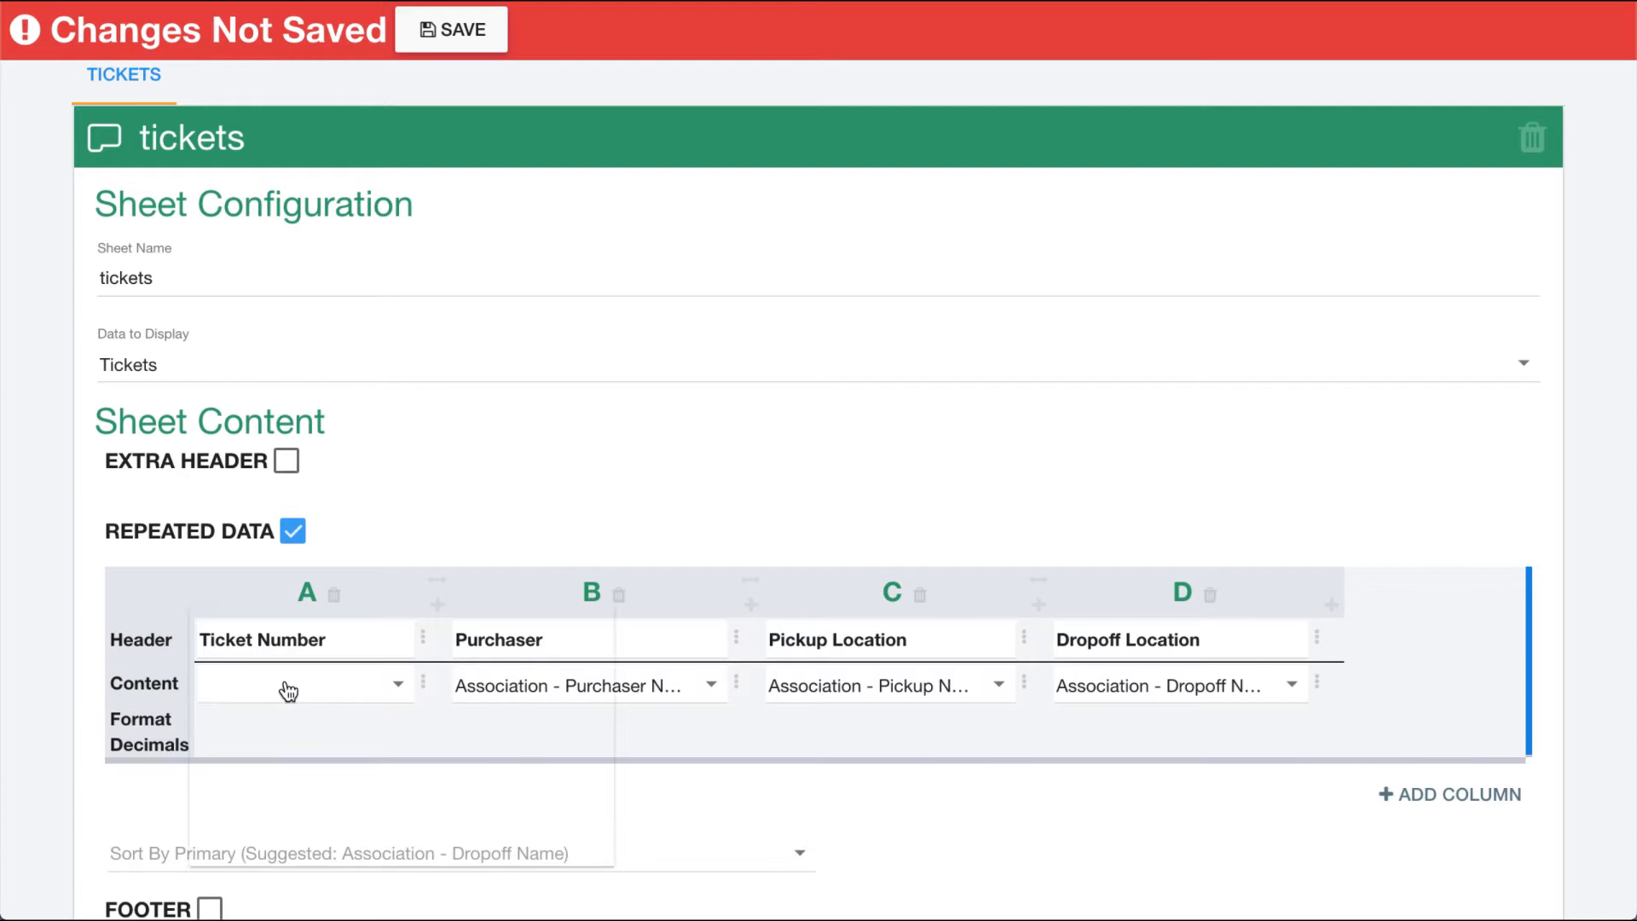
text(ticket n)
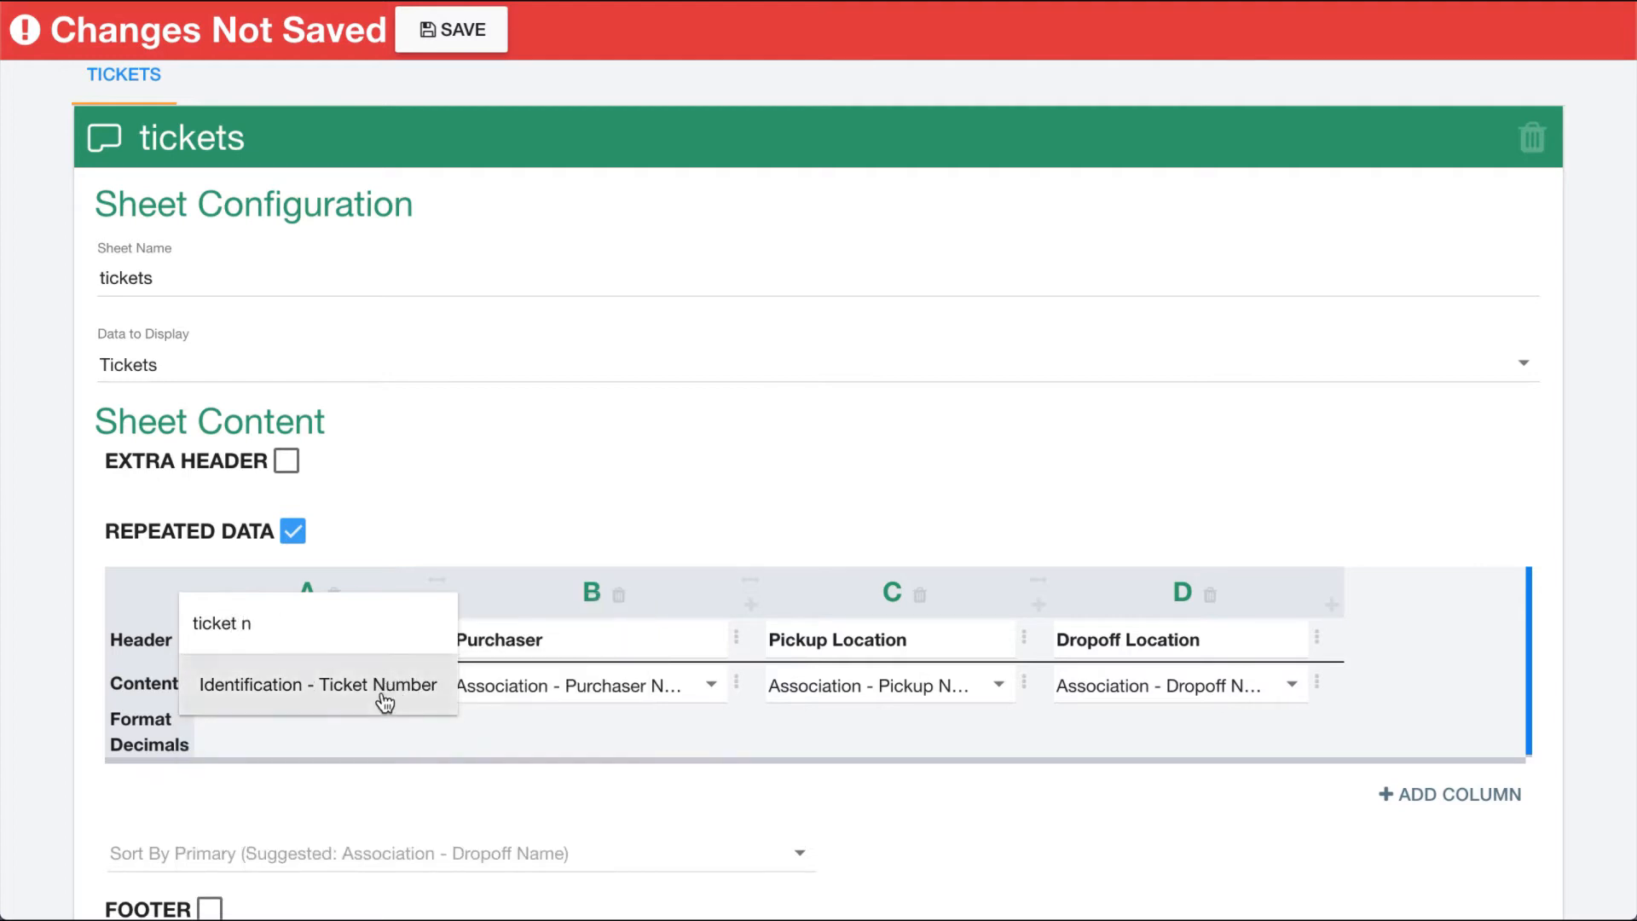
click(384, 694)
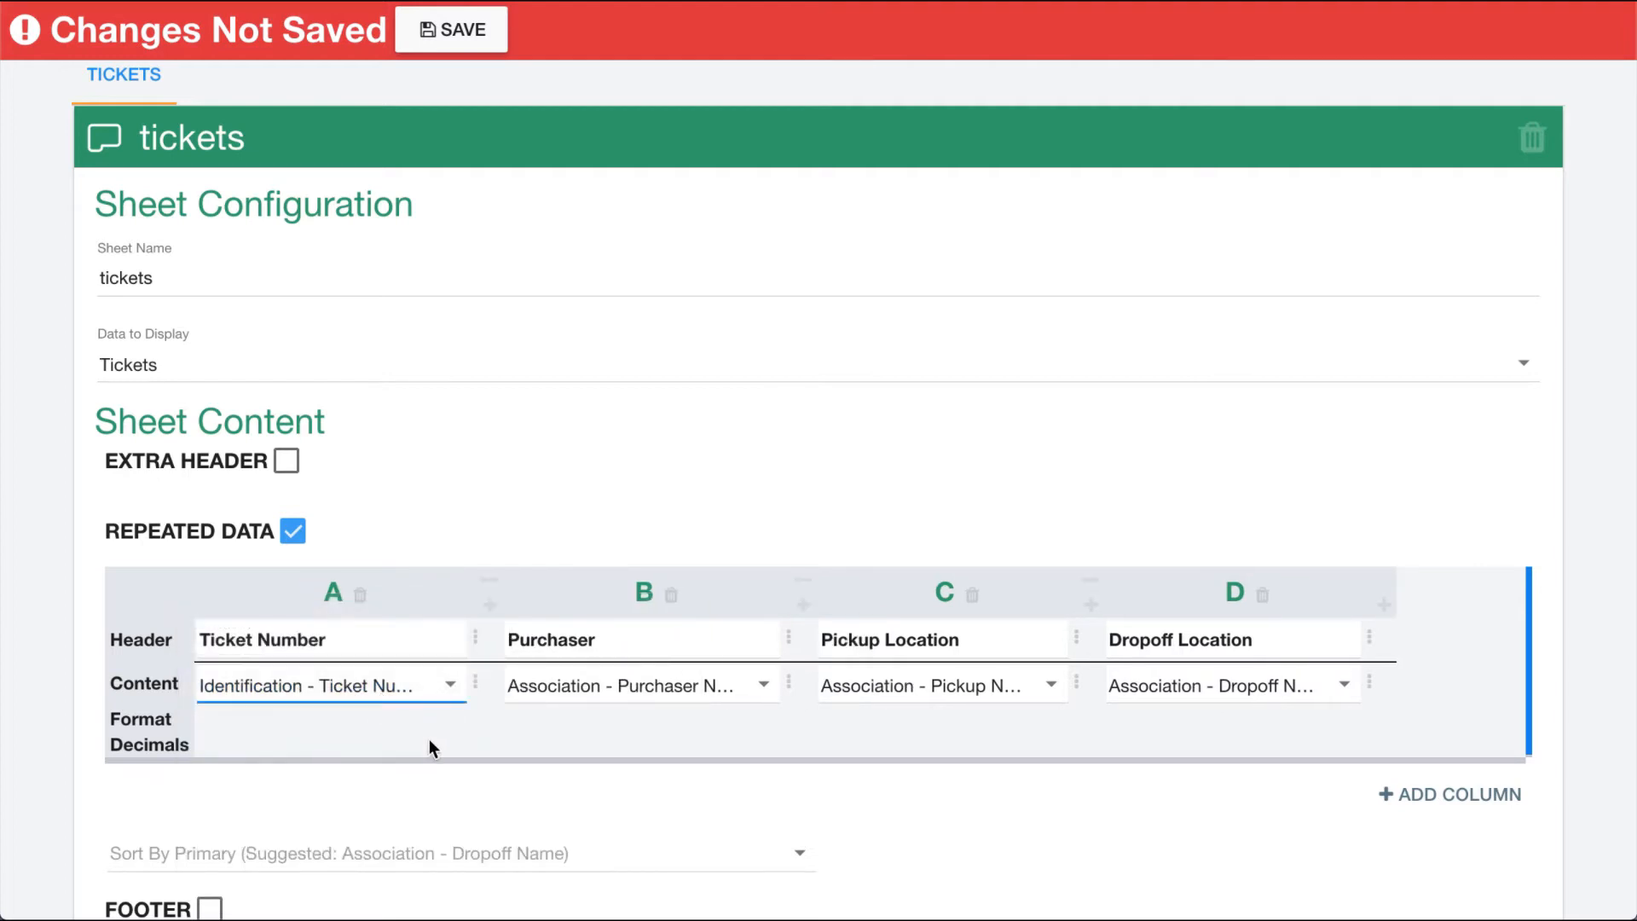
Step: Examine the custom cell content options for the Ticket Number column's content cell, then close them without changes
click(475, 685)
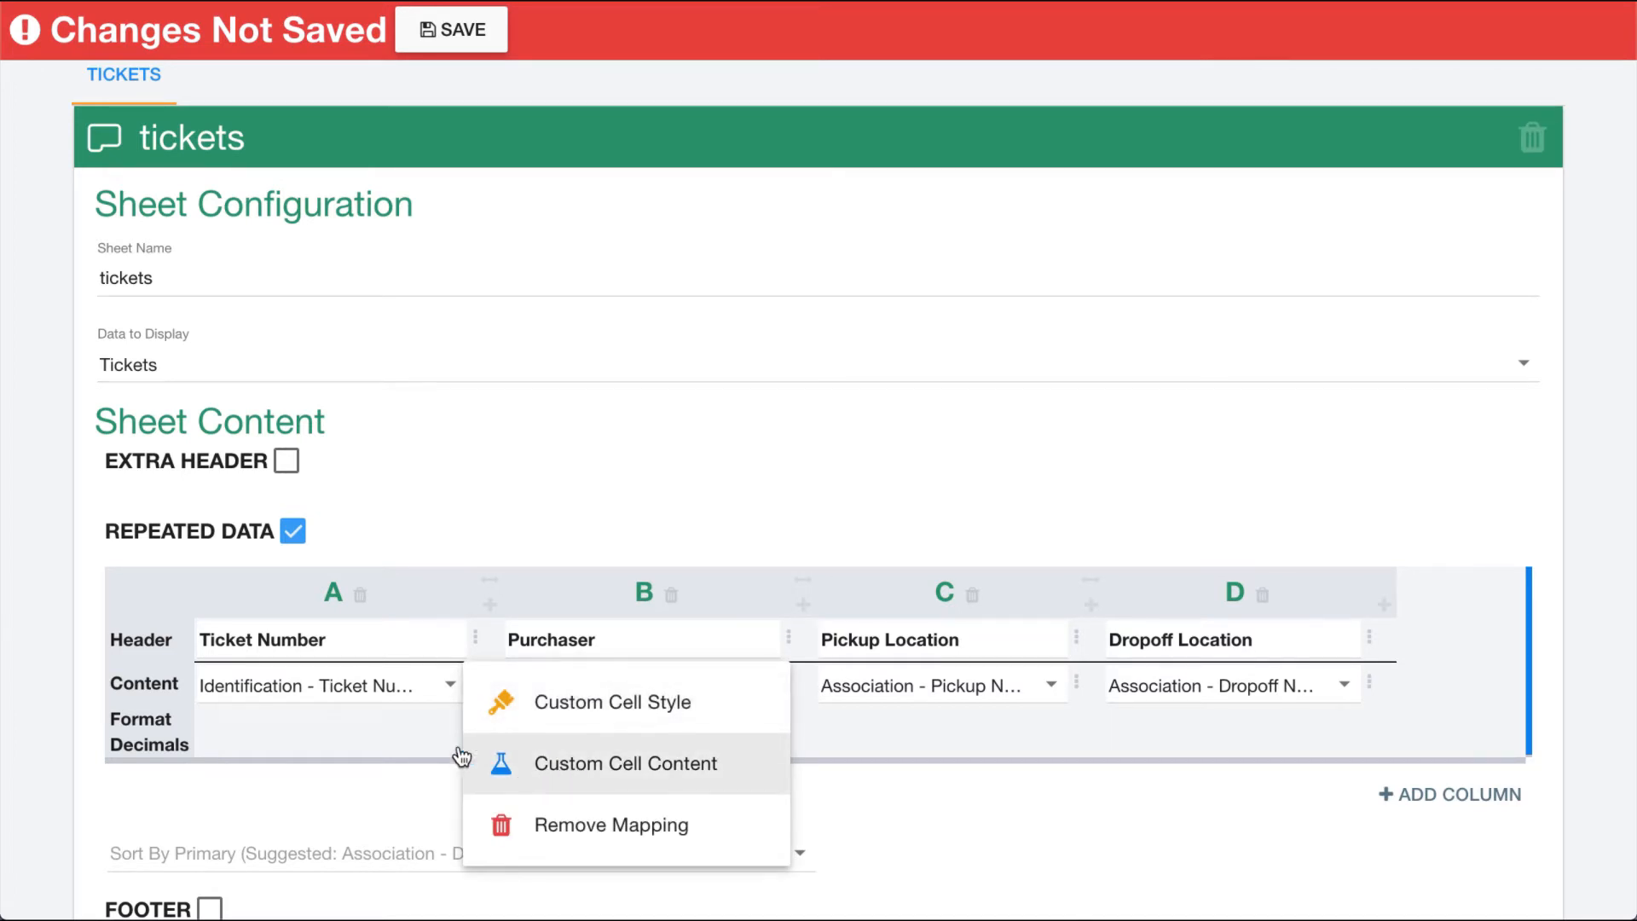
click(386, 731)
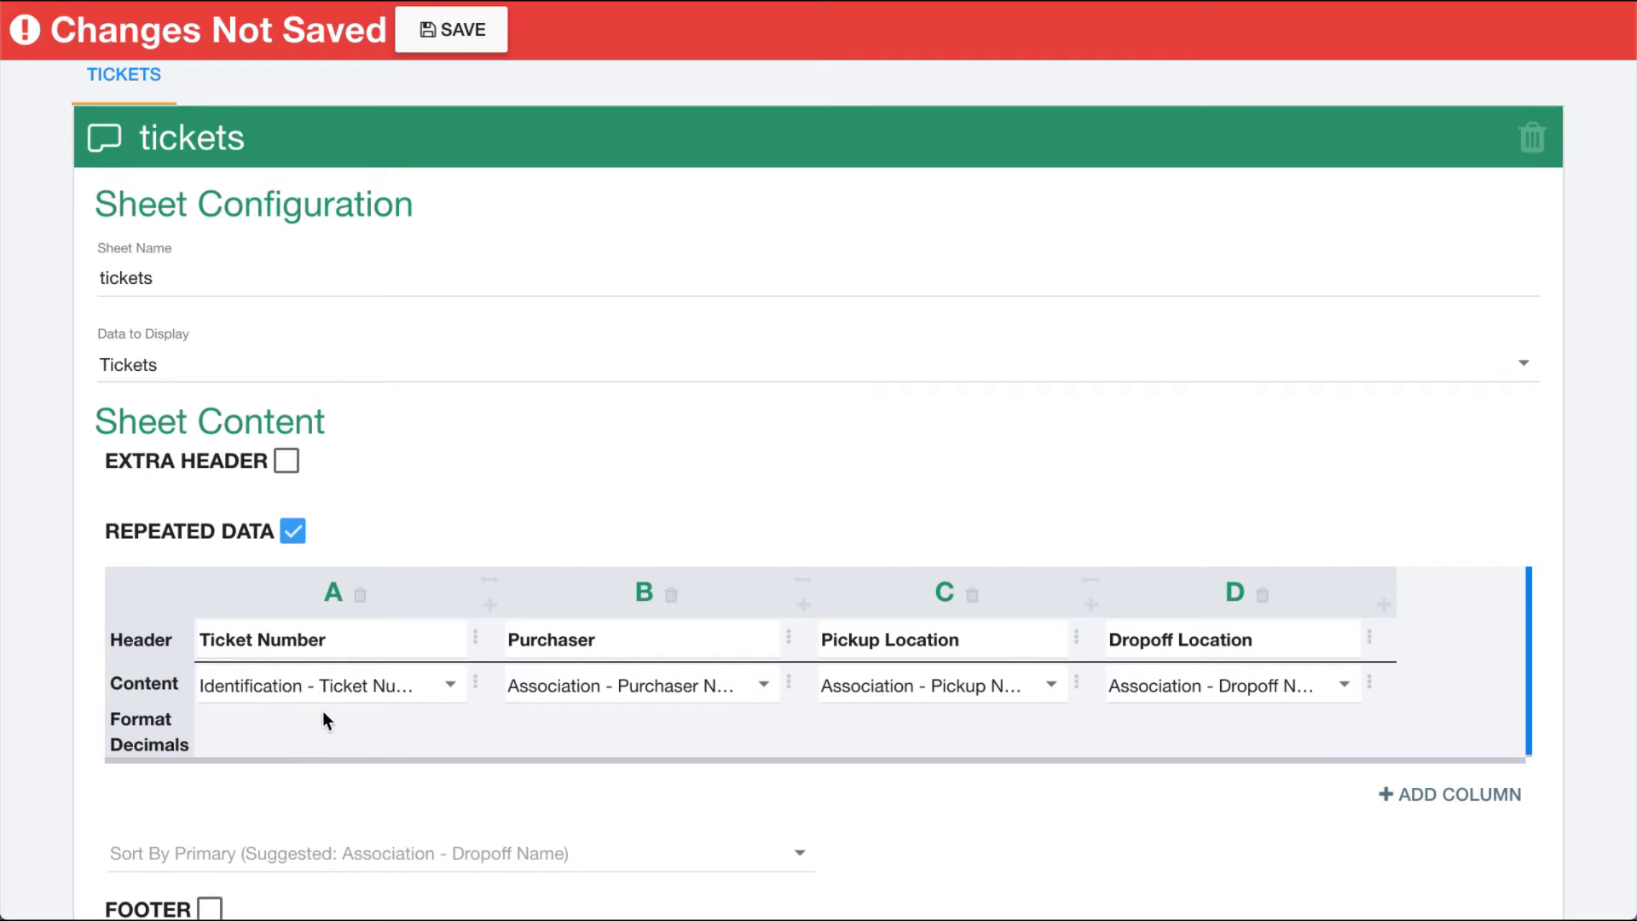
click(476, 685)
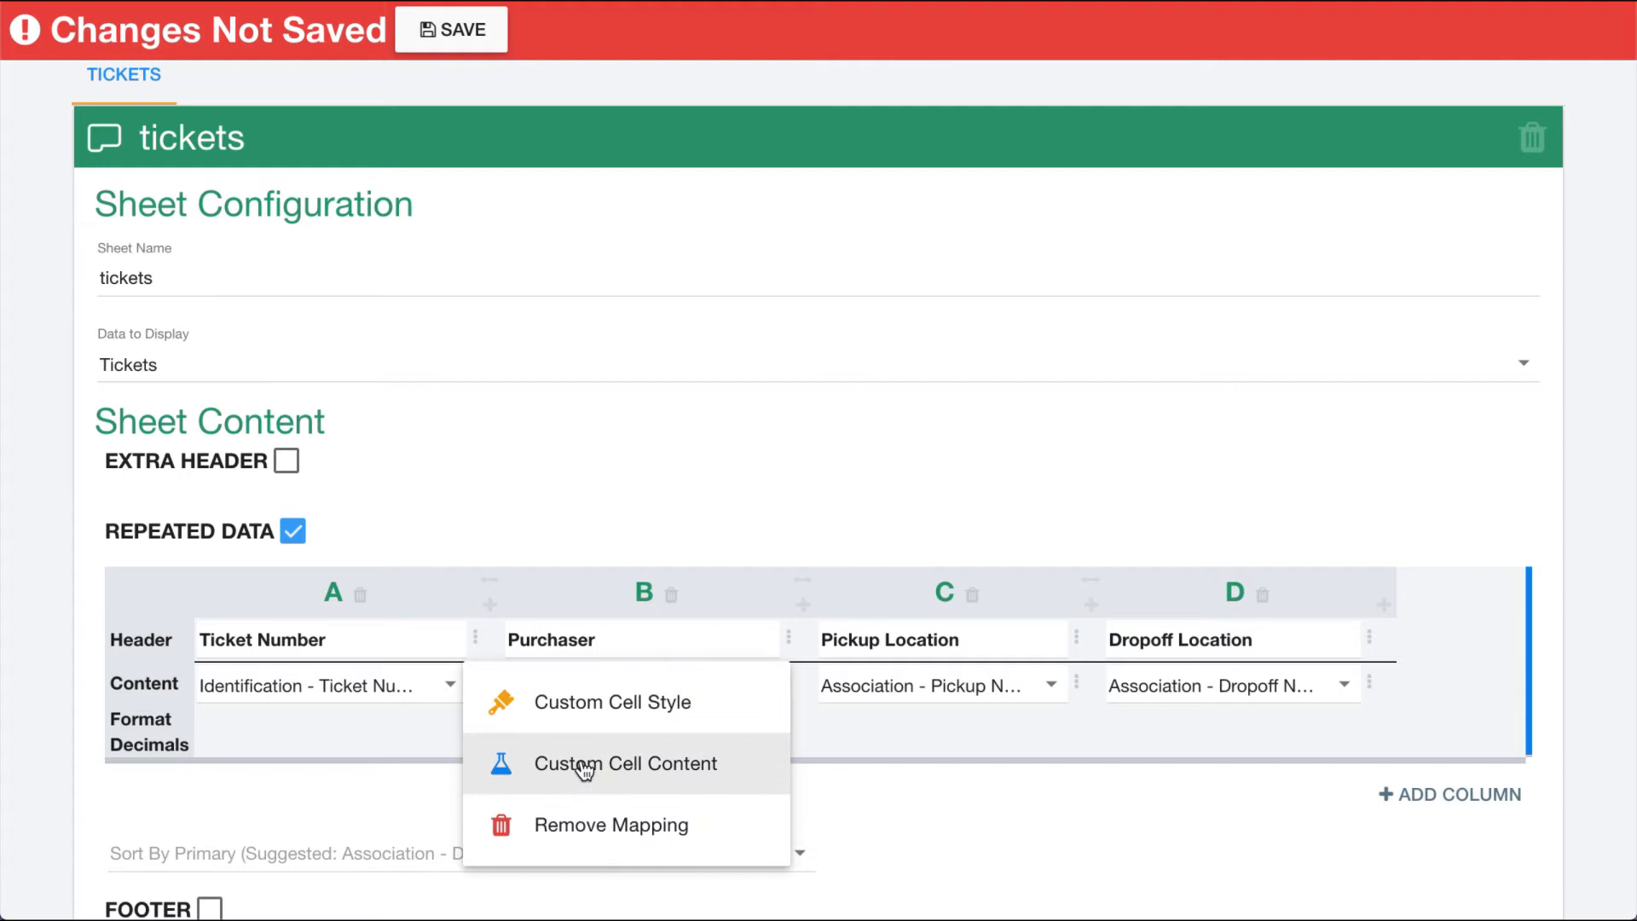
click(528, 767)
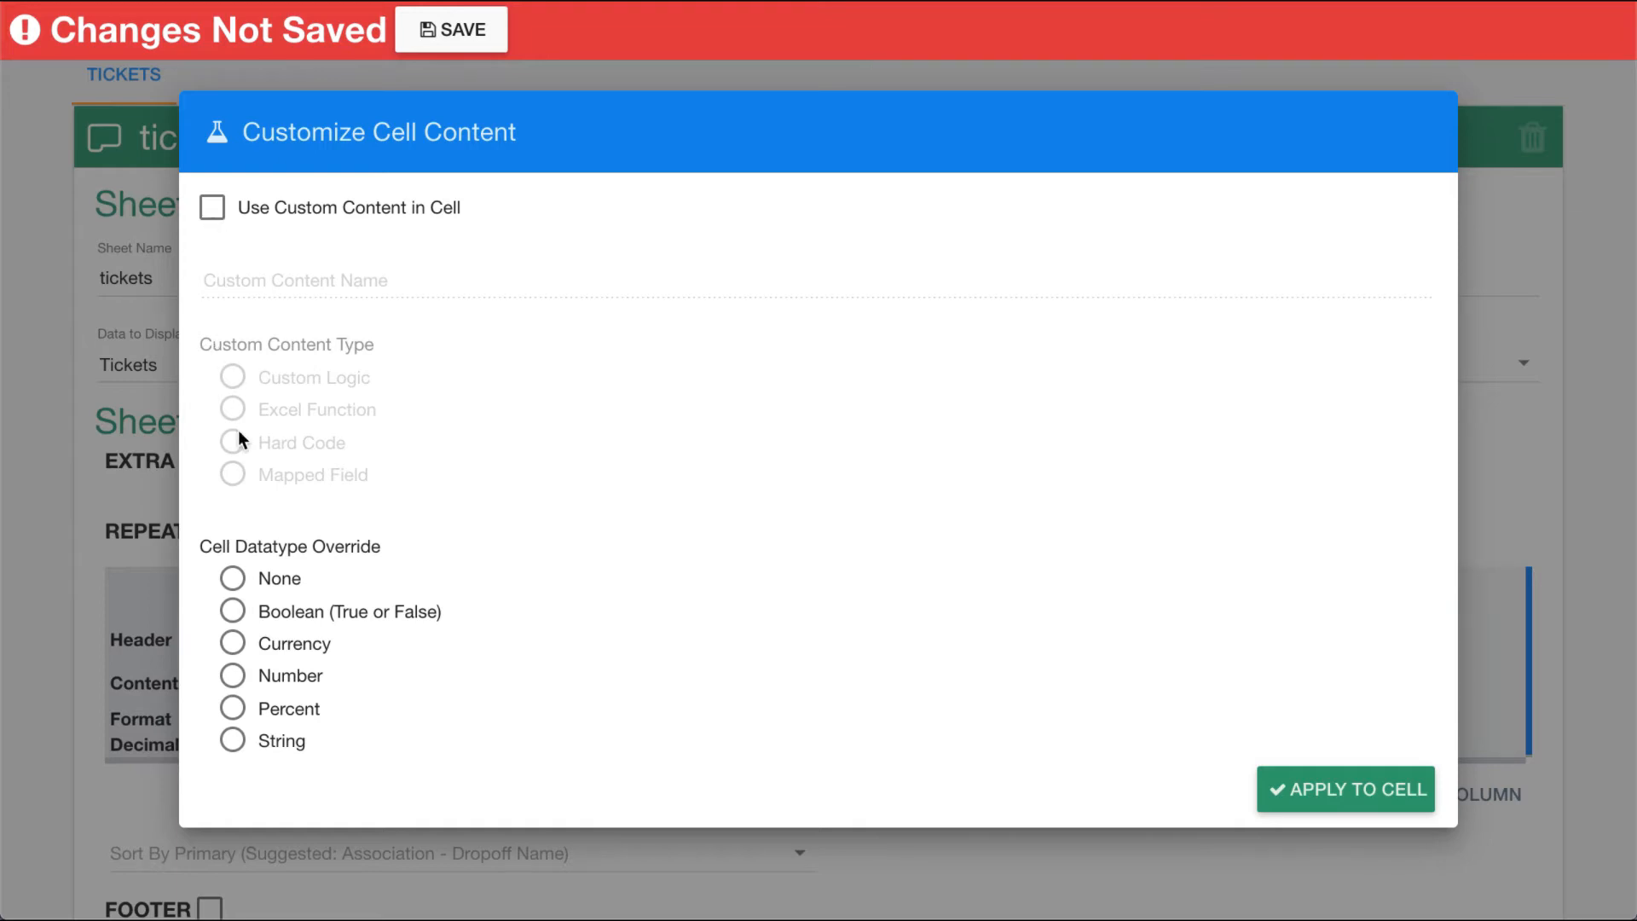
click(143, 483)
Step: Add a column after Dropoff Location with the header BBLs and map its content to Measurement - Loaded BBLs
click(1393, 614)
click(1331, 638)
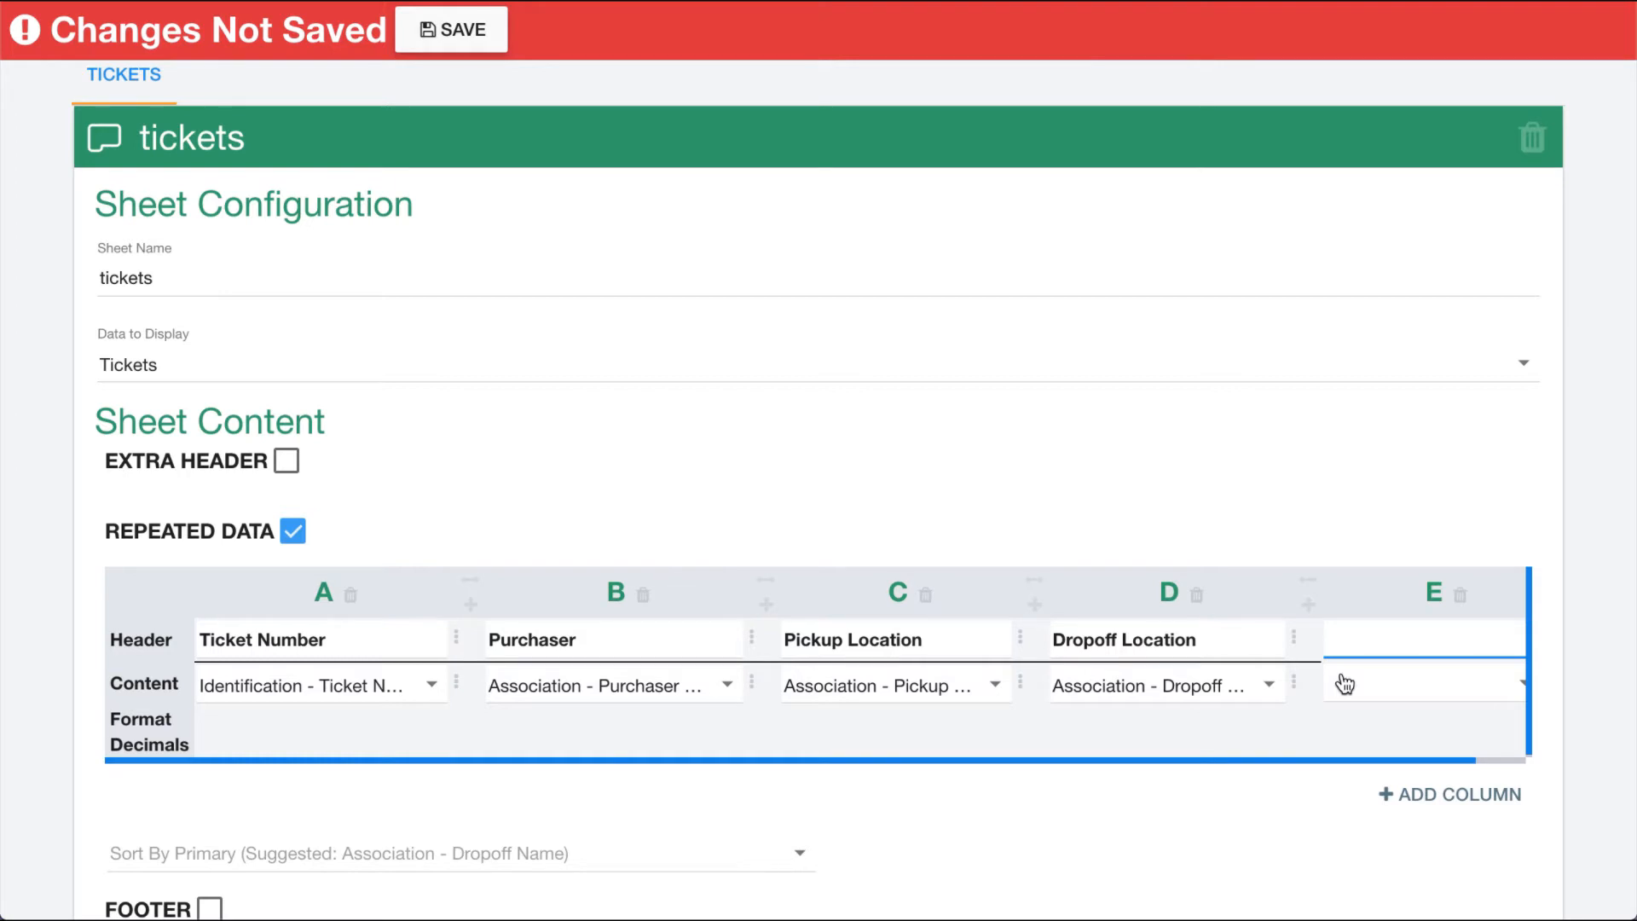
scroll(1338, 685, right, 2)
text(BBLs)
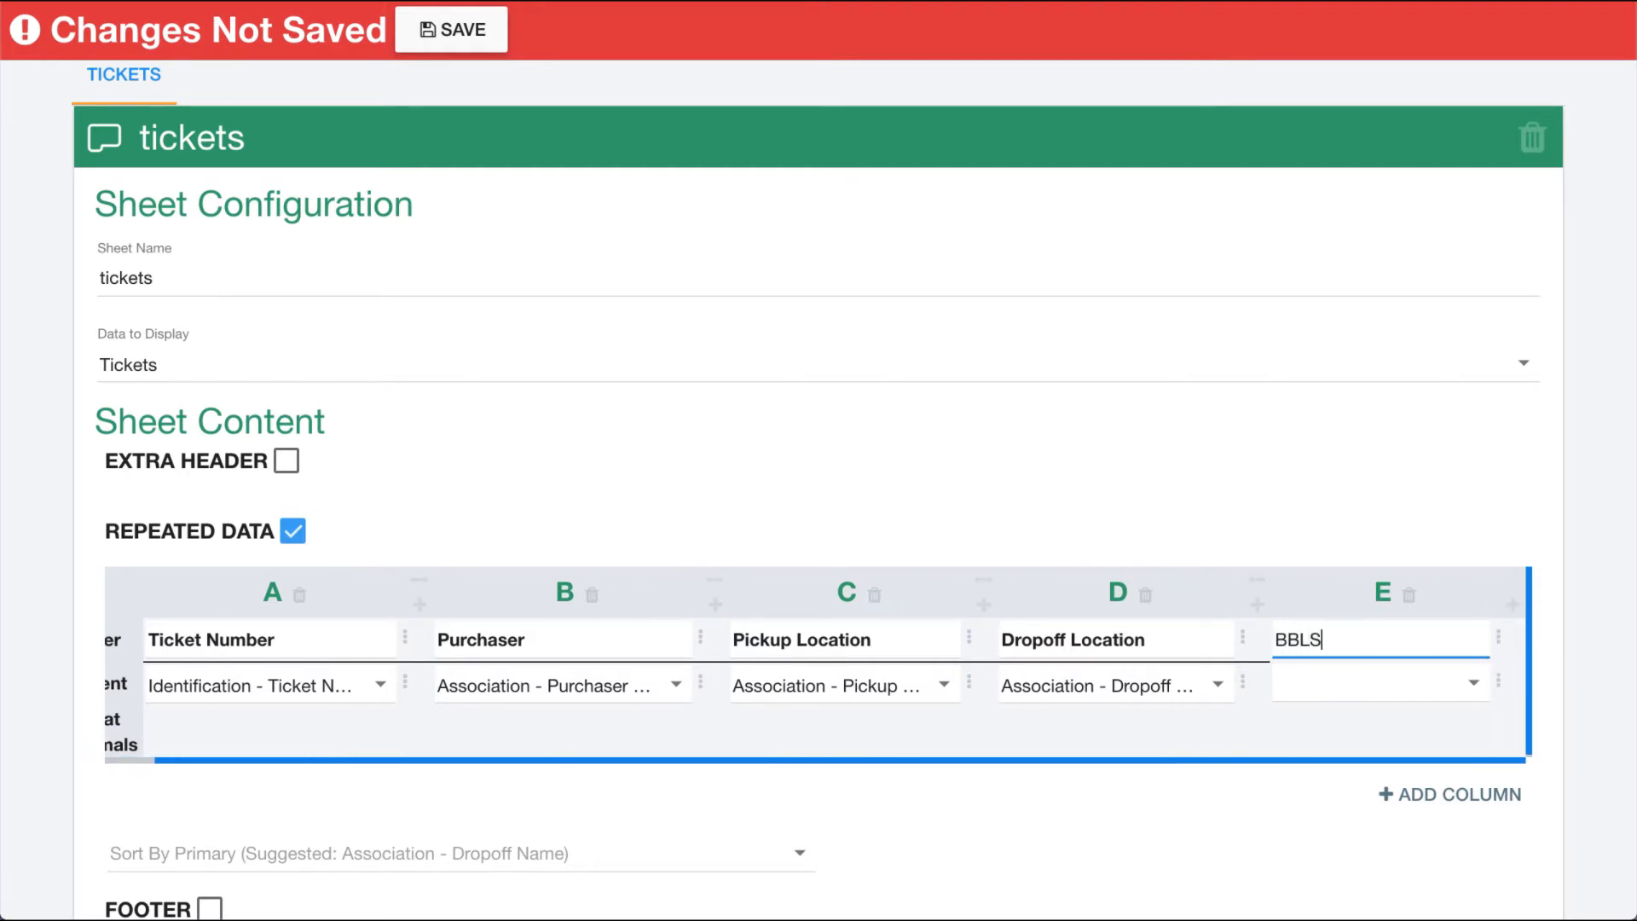
click(1397, 686)
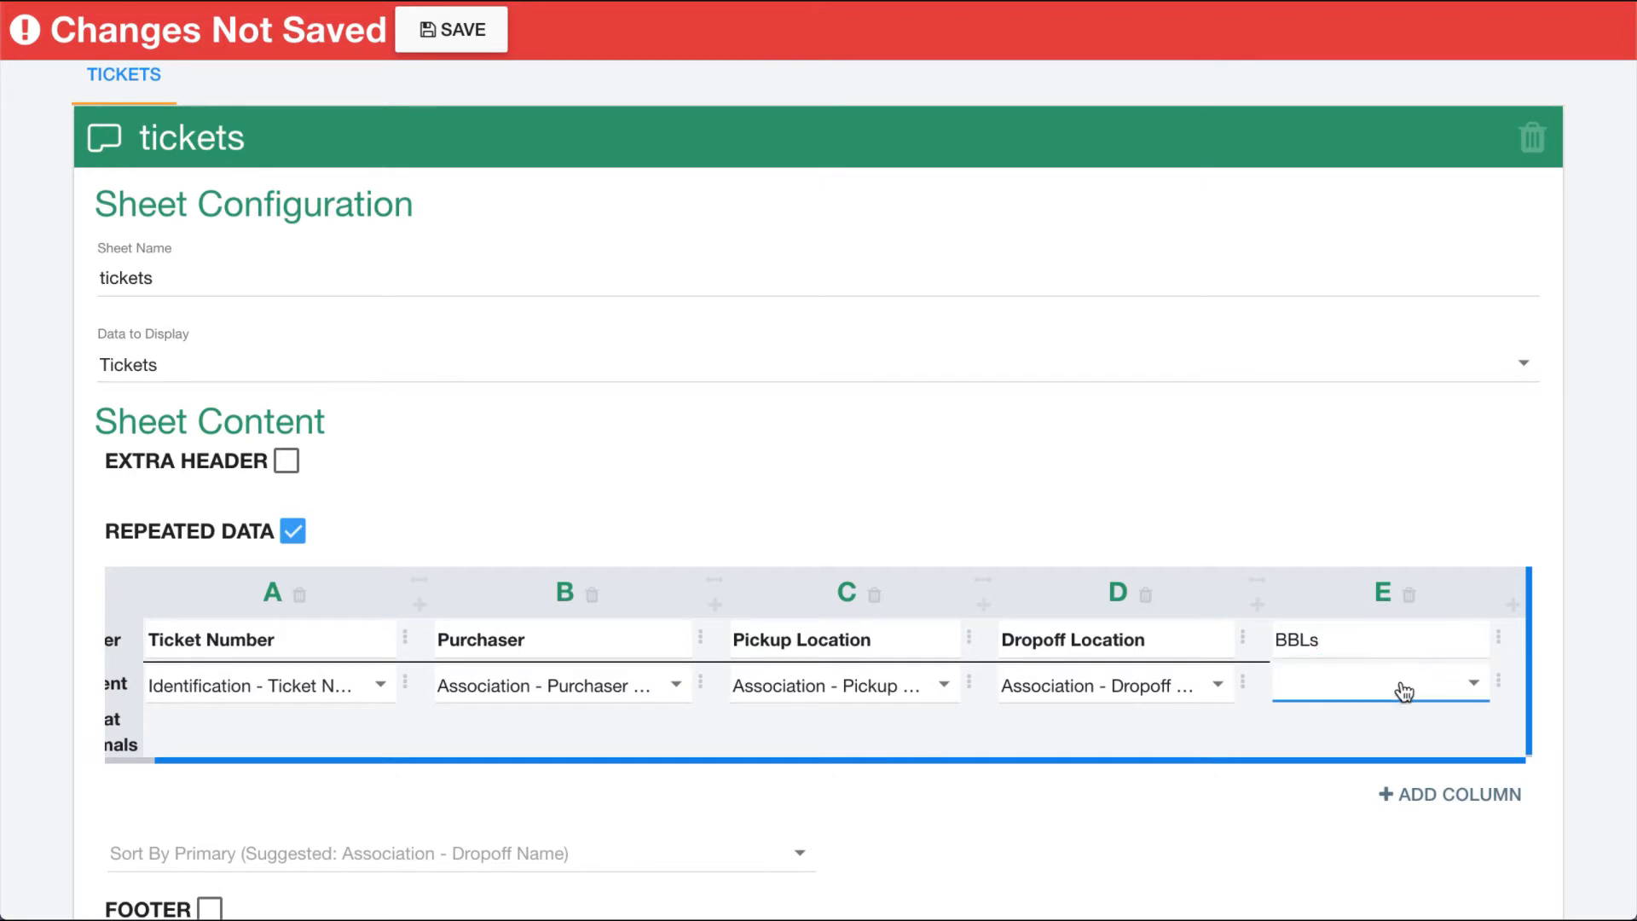
text(lod)
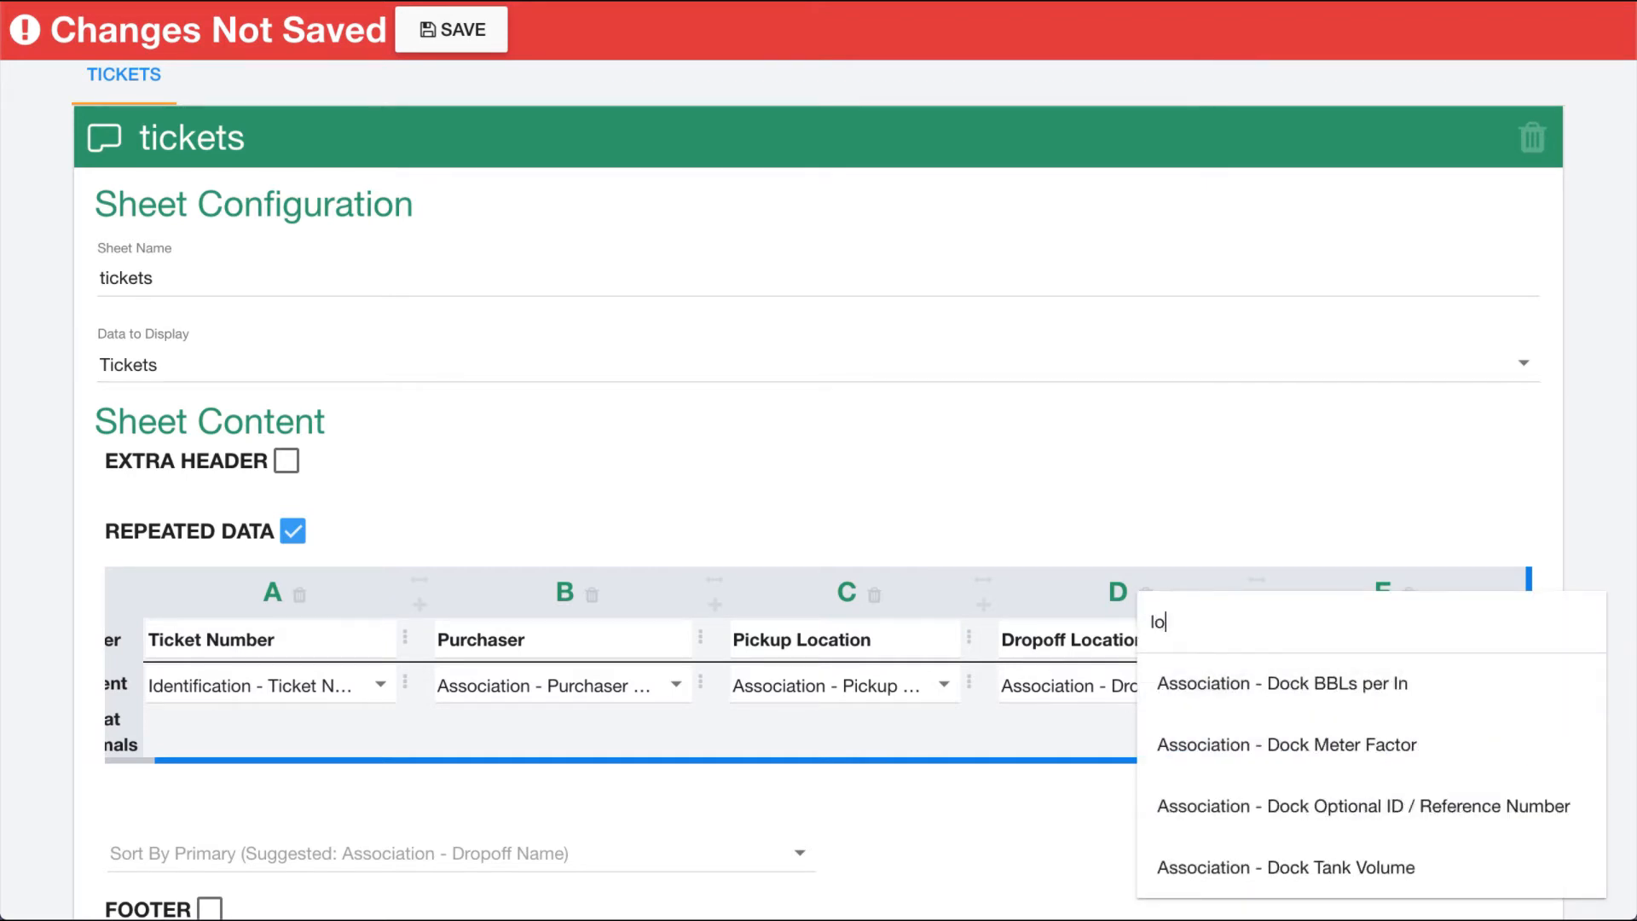
key(BackSpace)
text(asws)
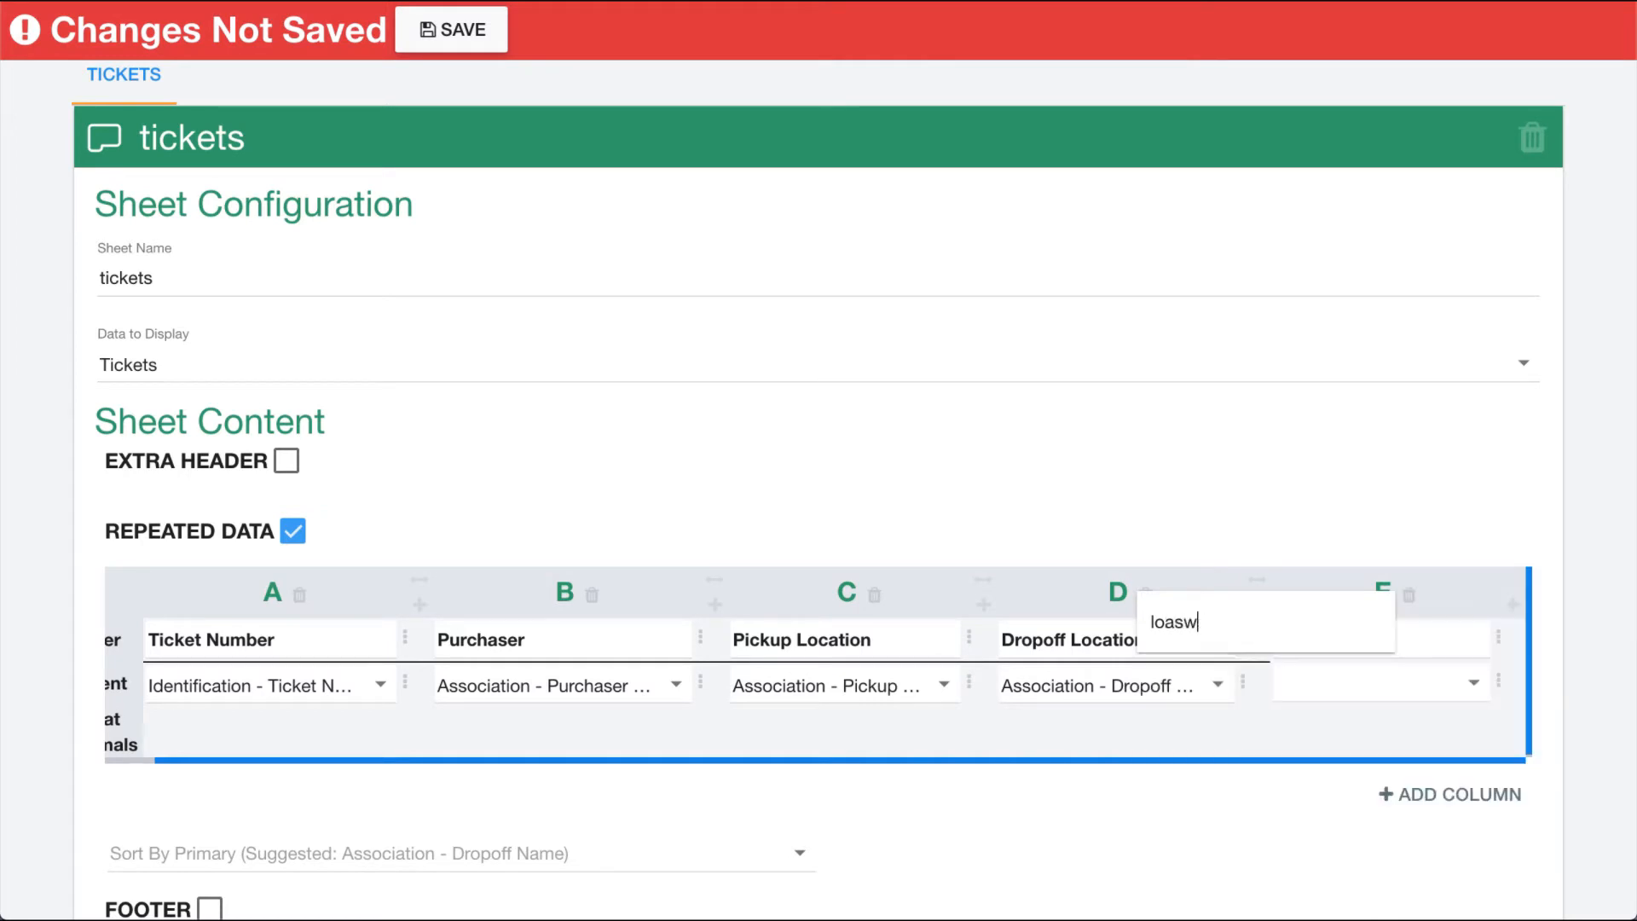
key(BackSpace)
key(BackSpace)
text(de)
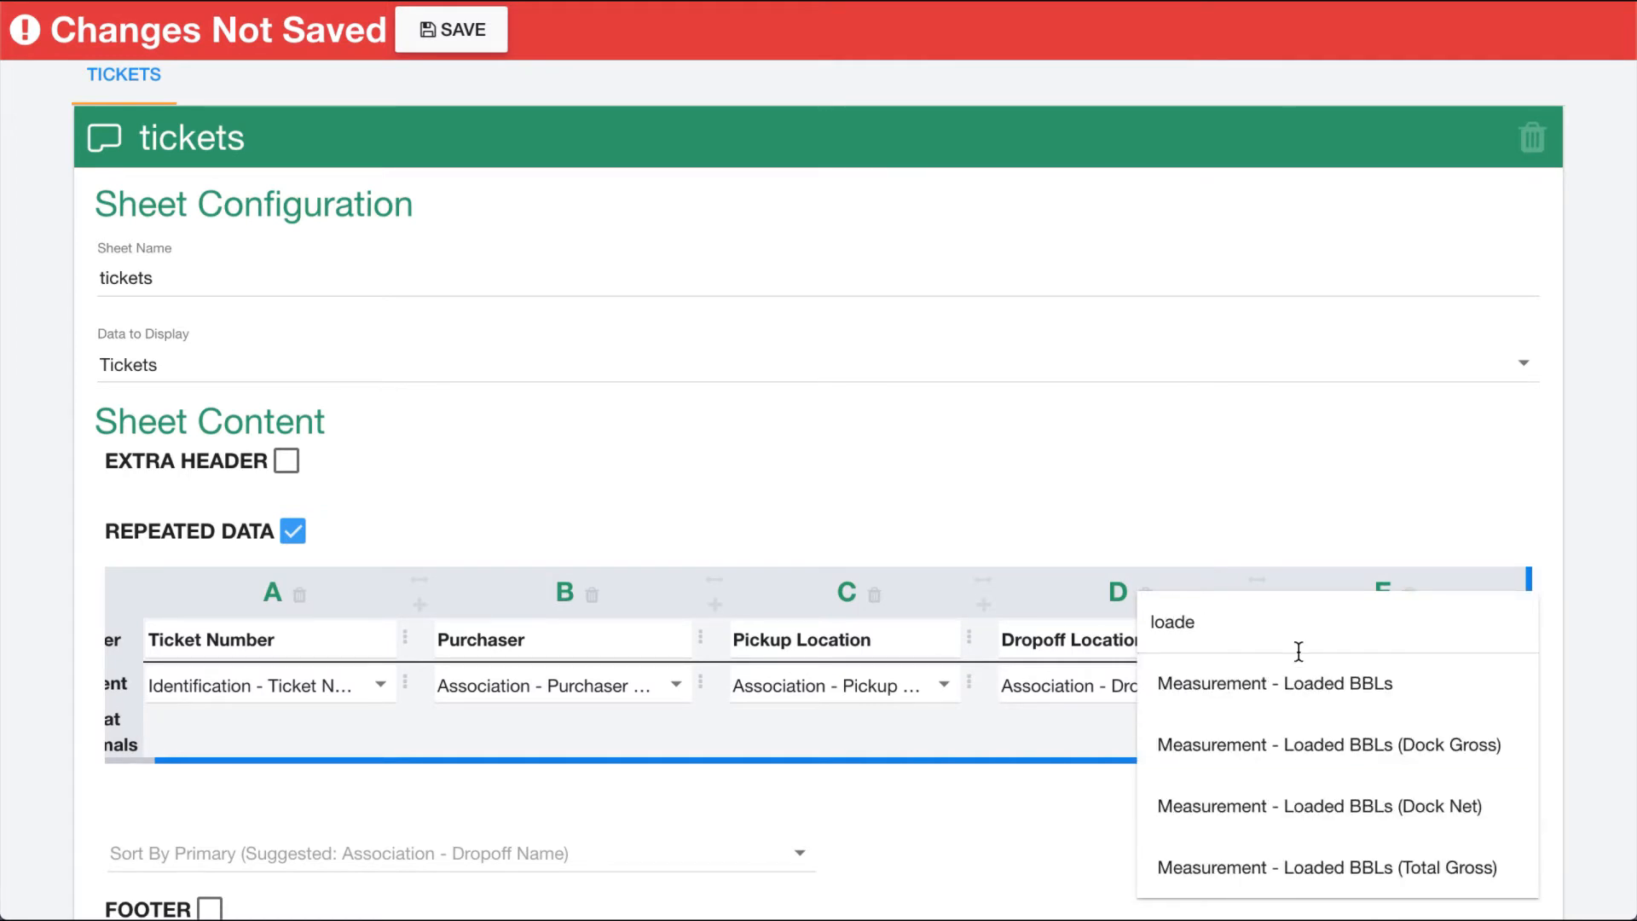
click(1322, 682)
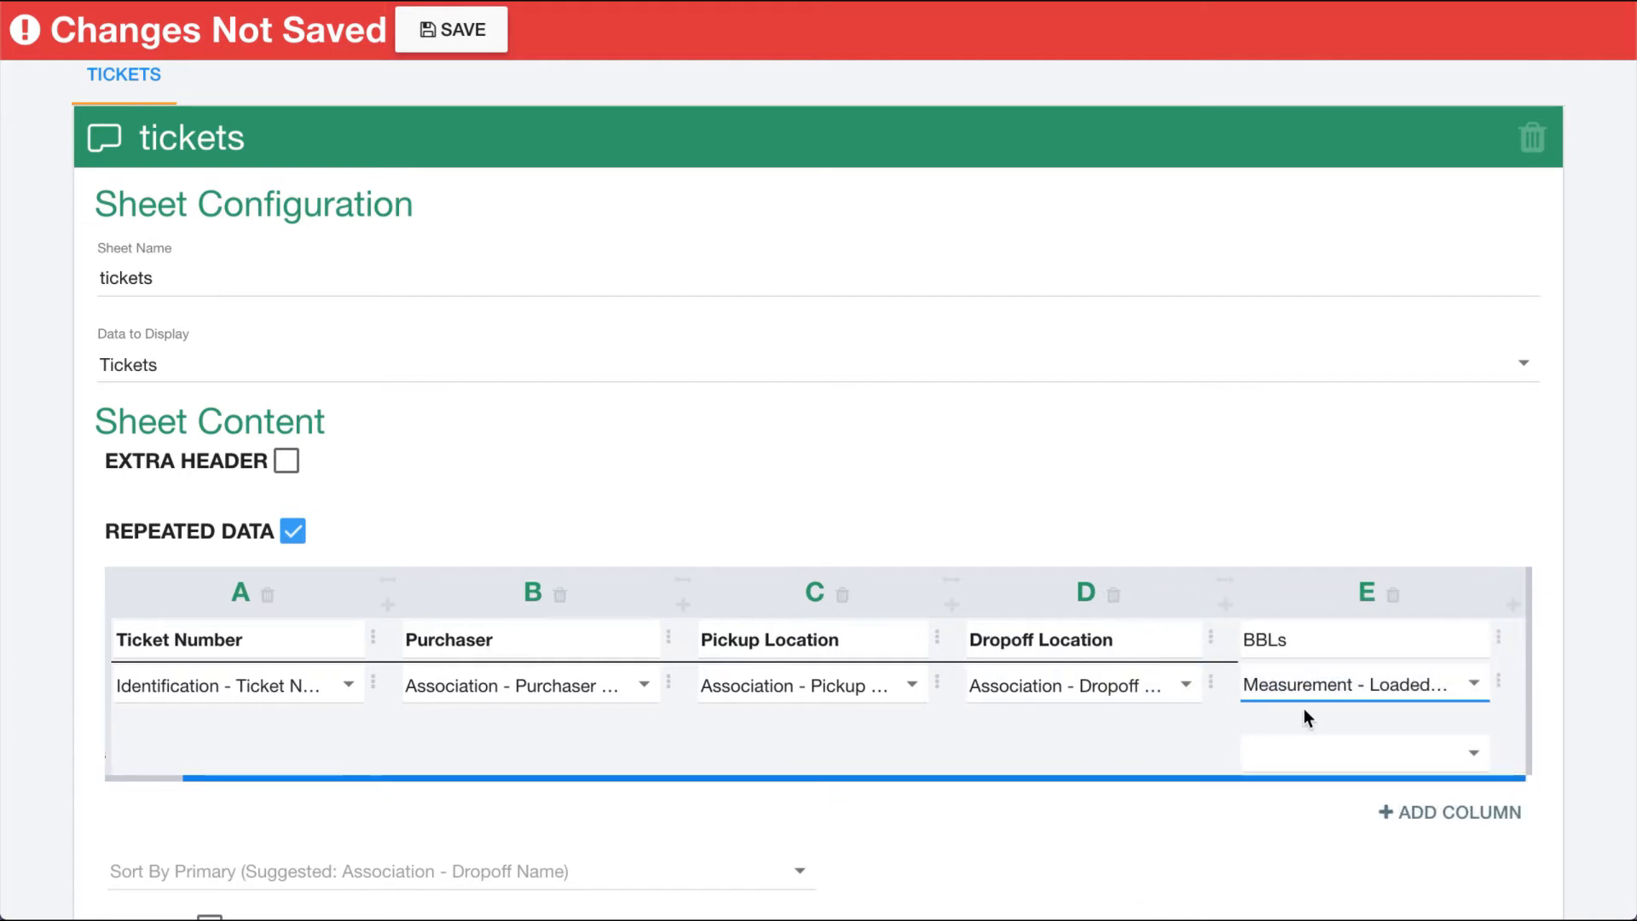
Step: Add a column after BBLs with the header miles and map its content to Mileage - Loaded Miles
click(1515, 607)
scroll(1340, 678, right, 1)
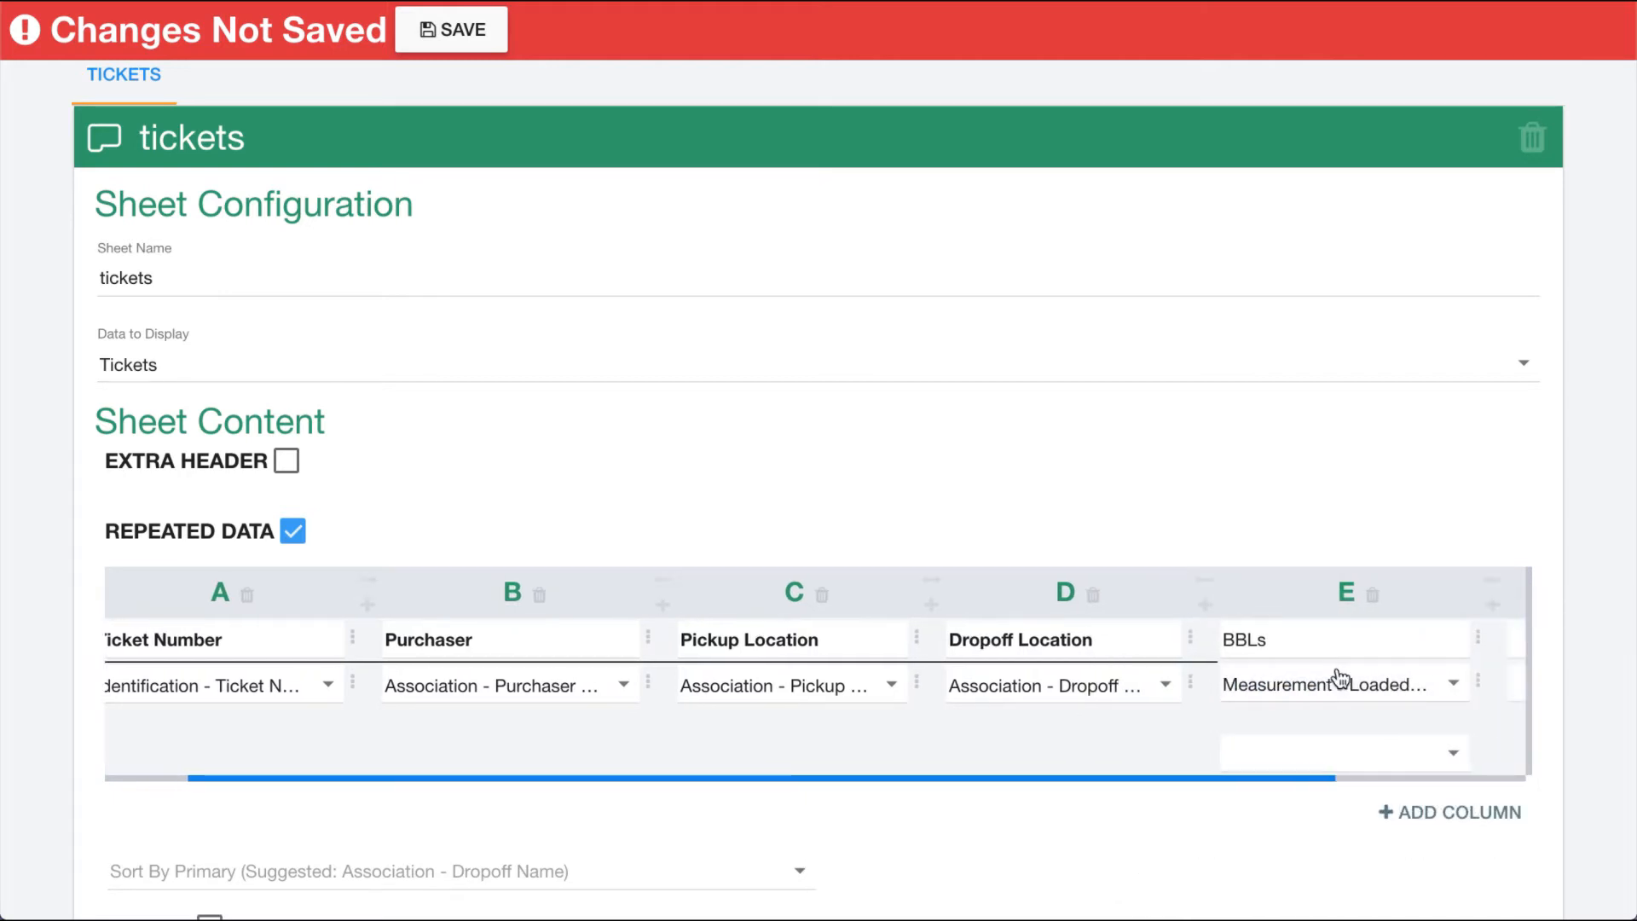
click(1358, 638)
text(miles)
click(1357, 689)
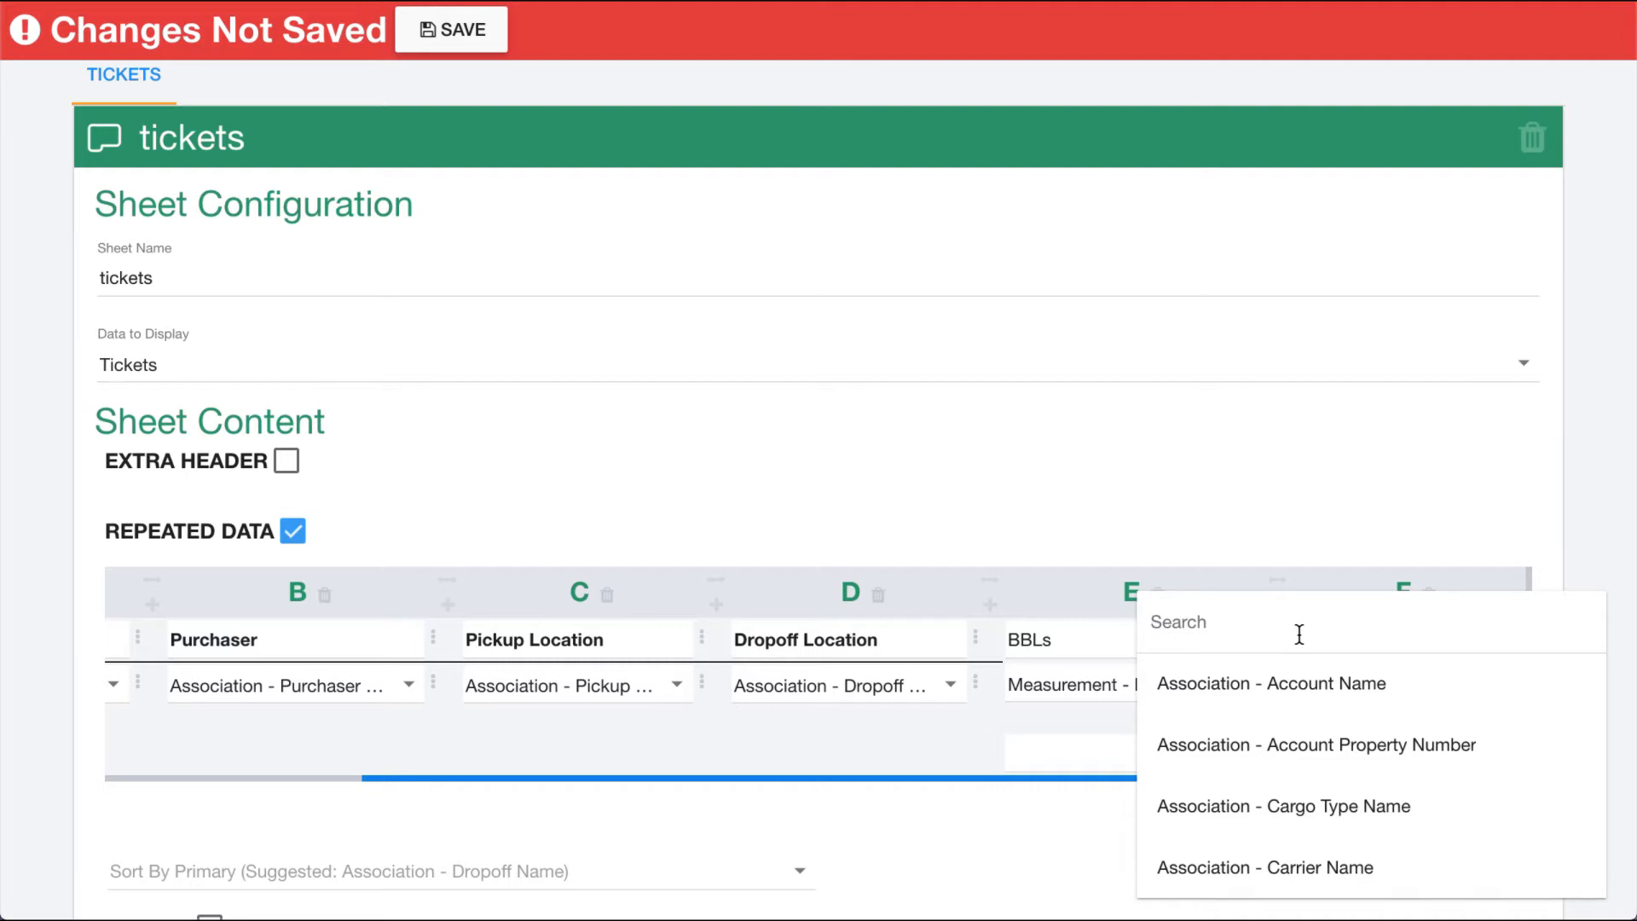
text(mile)
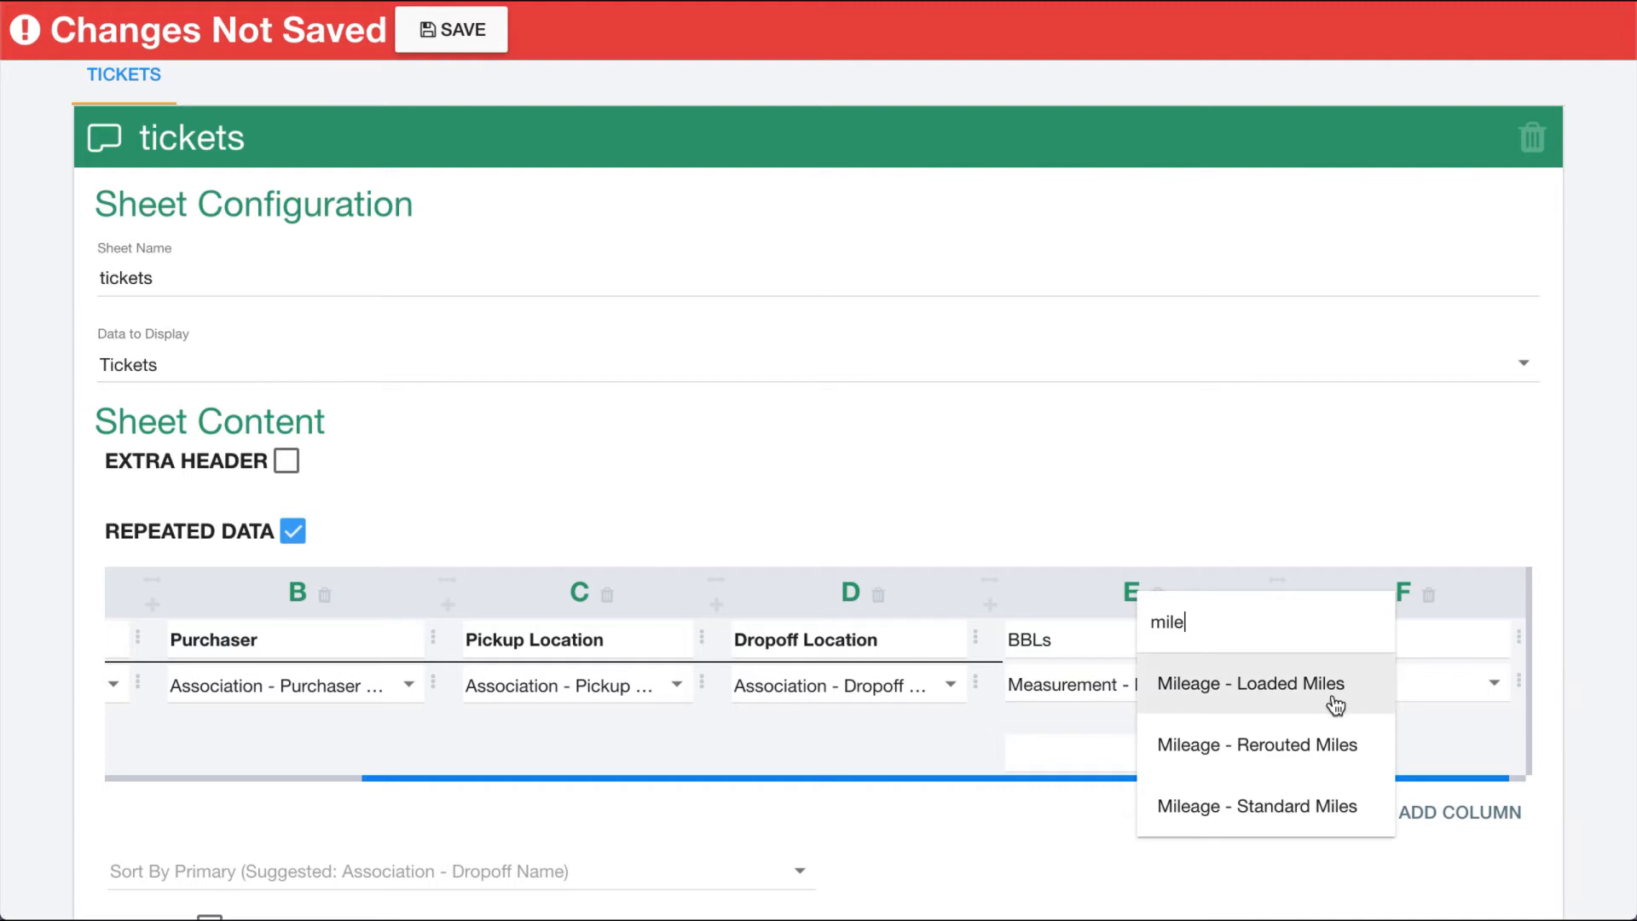
click(1254, 687)
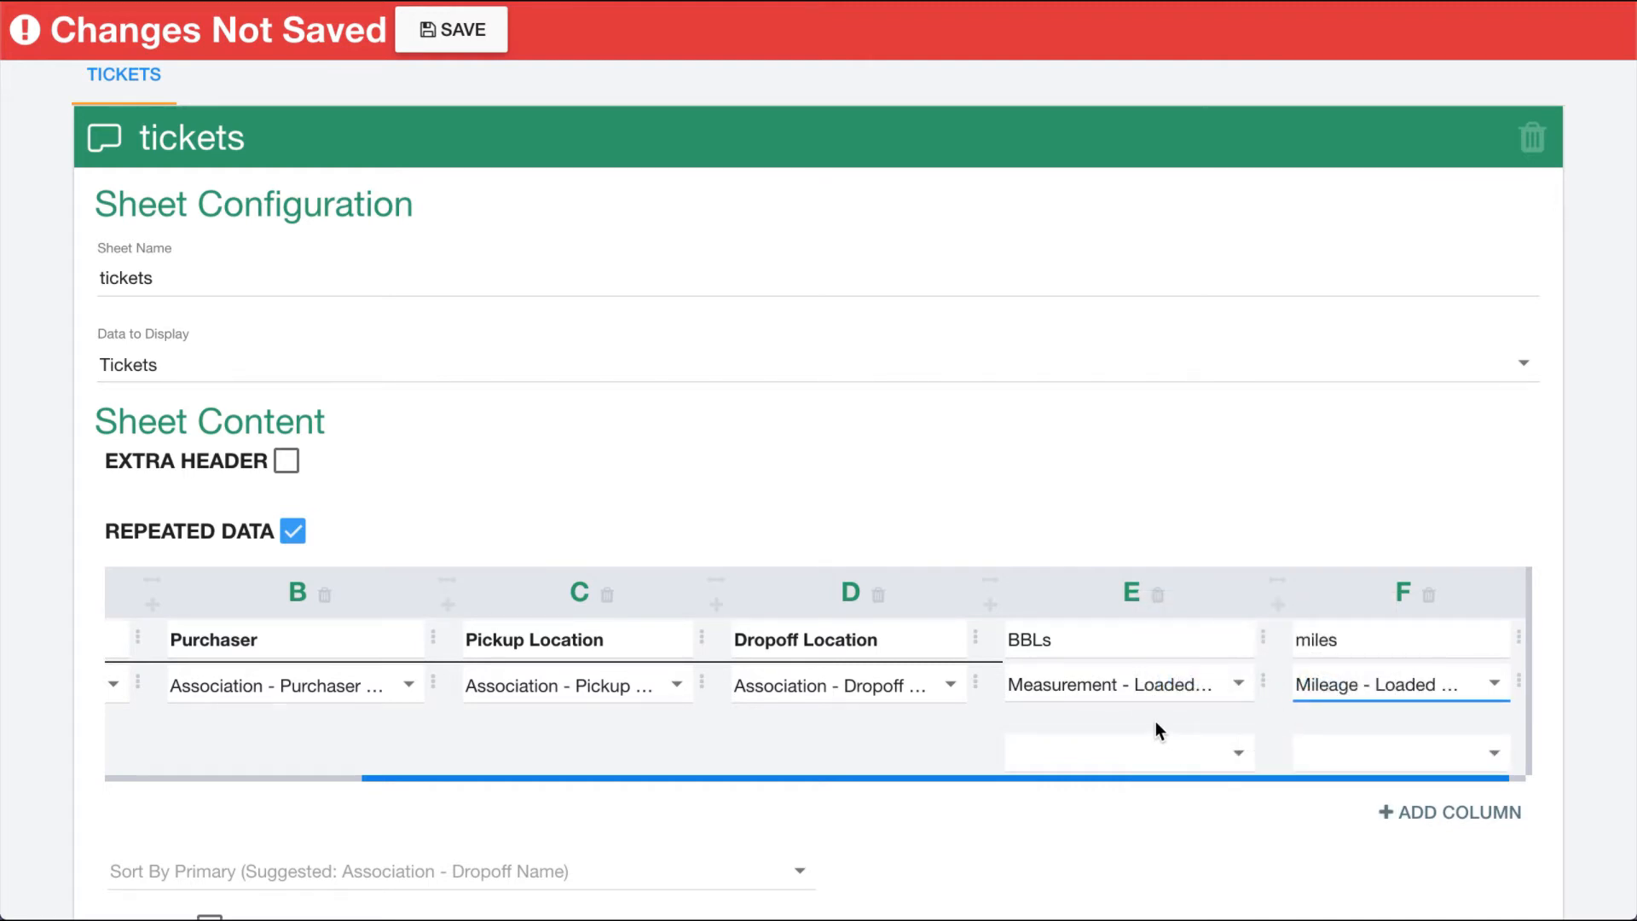
Step: Apply the Dropoff Location header cell's custom style to the entire header row
click(977, 640)
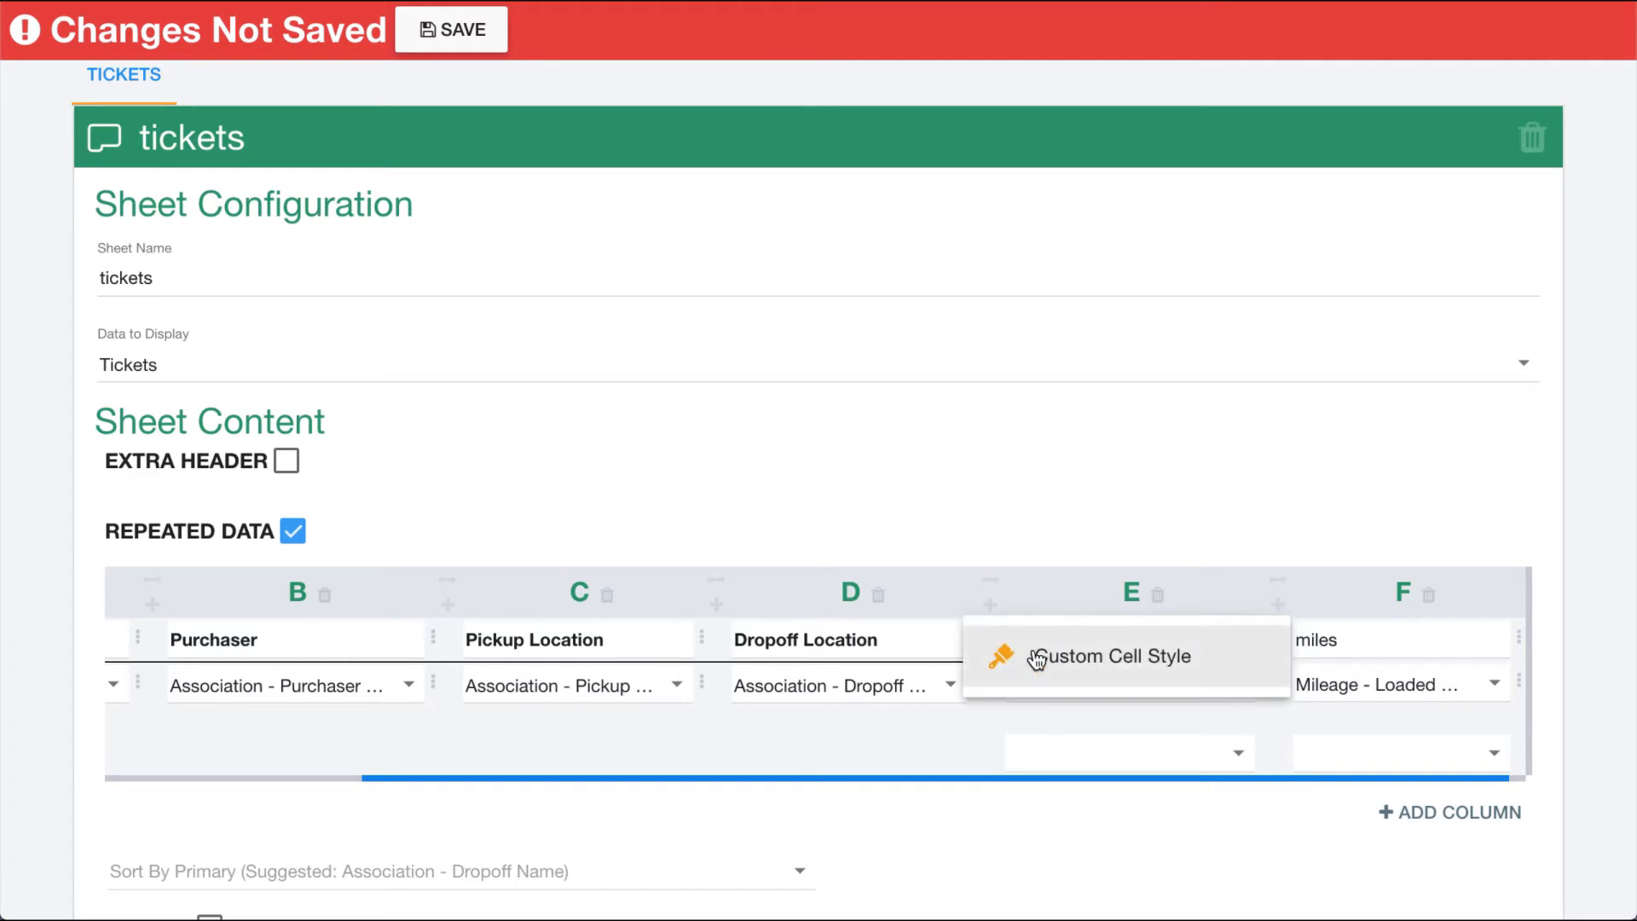
click(1037, 658)
scroll(848, 623, down, 5)
scroll(844, 617, down, 3)
click(845, 775)
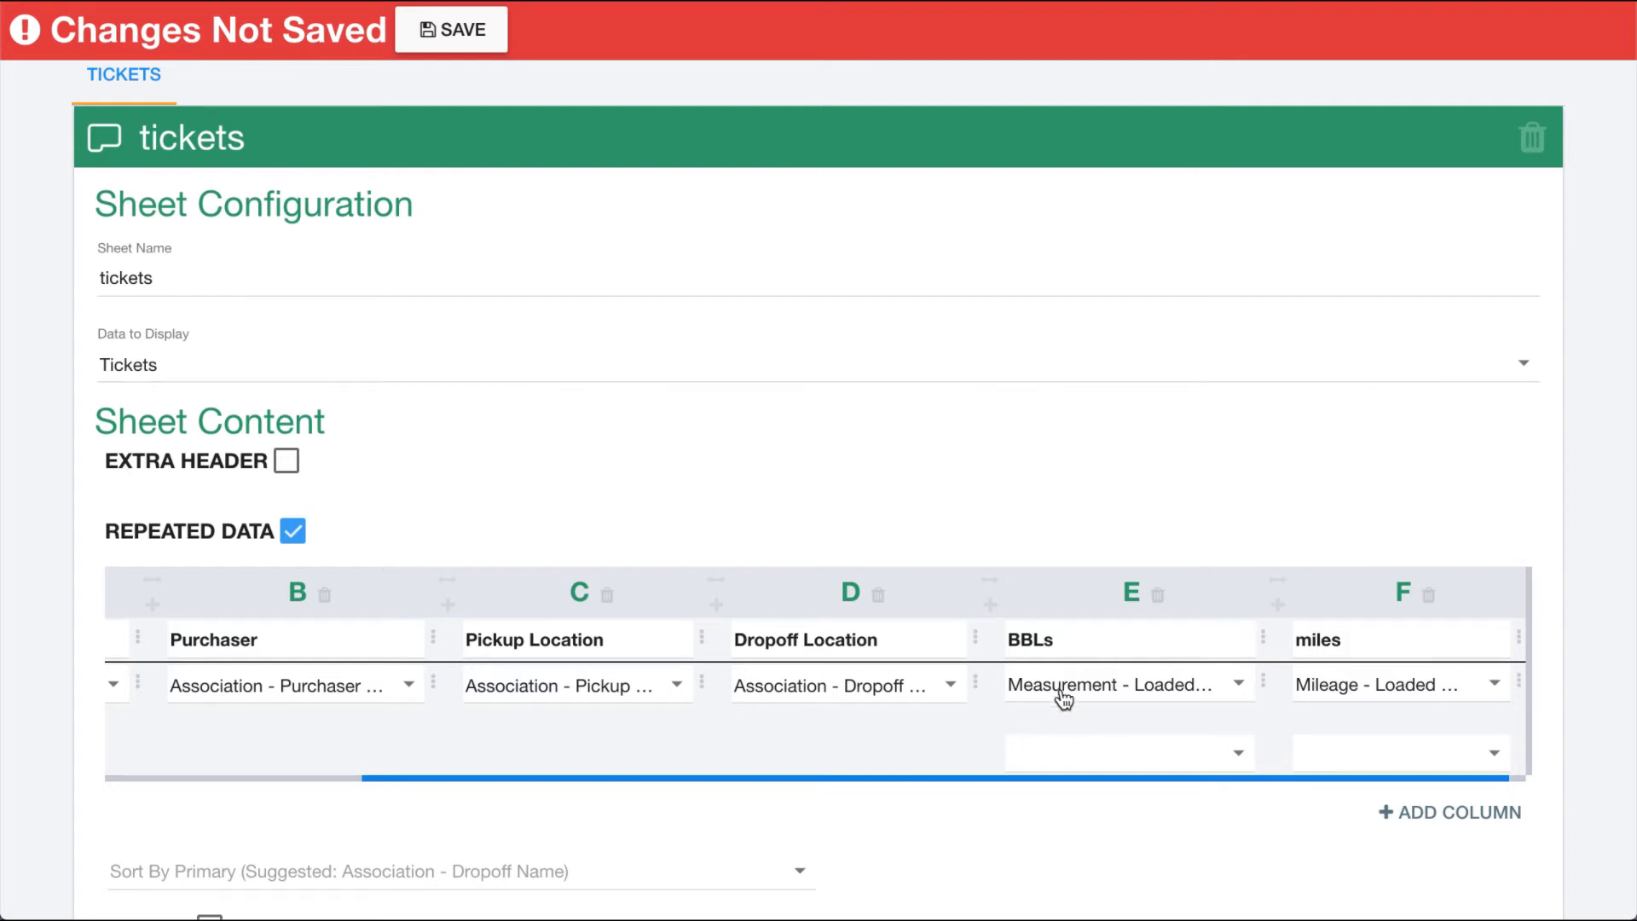
Step: Set the decimals to 2 Decimals for the BBLs column and 0 Decimals for the miles column
scroll(1055, 721, left, 5)
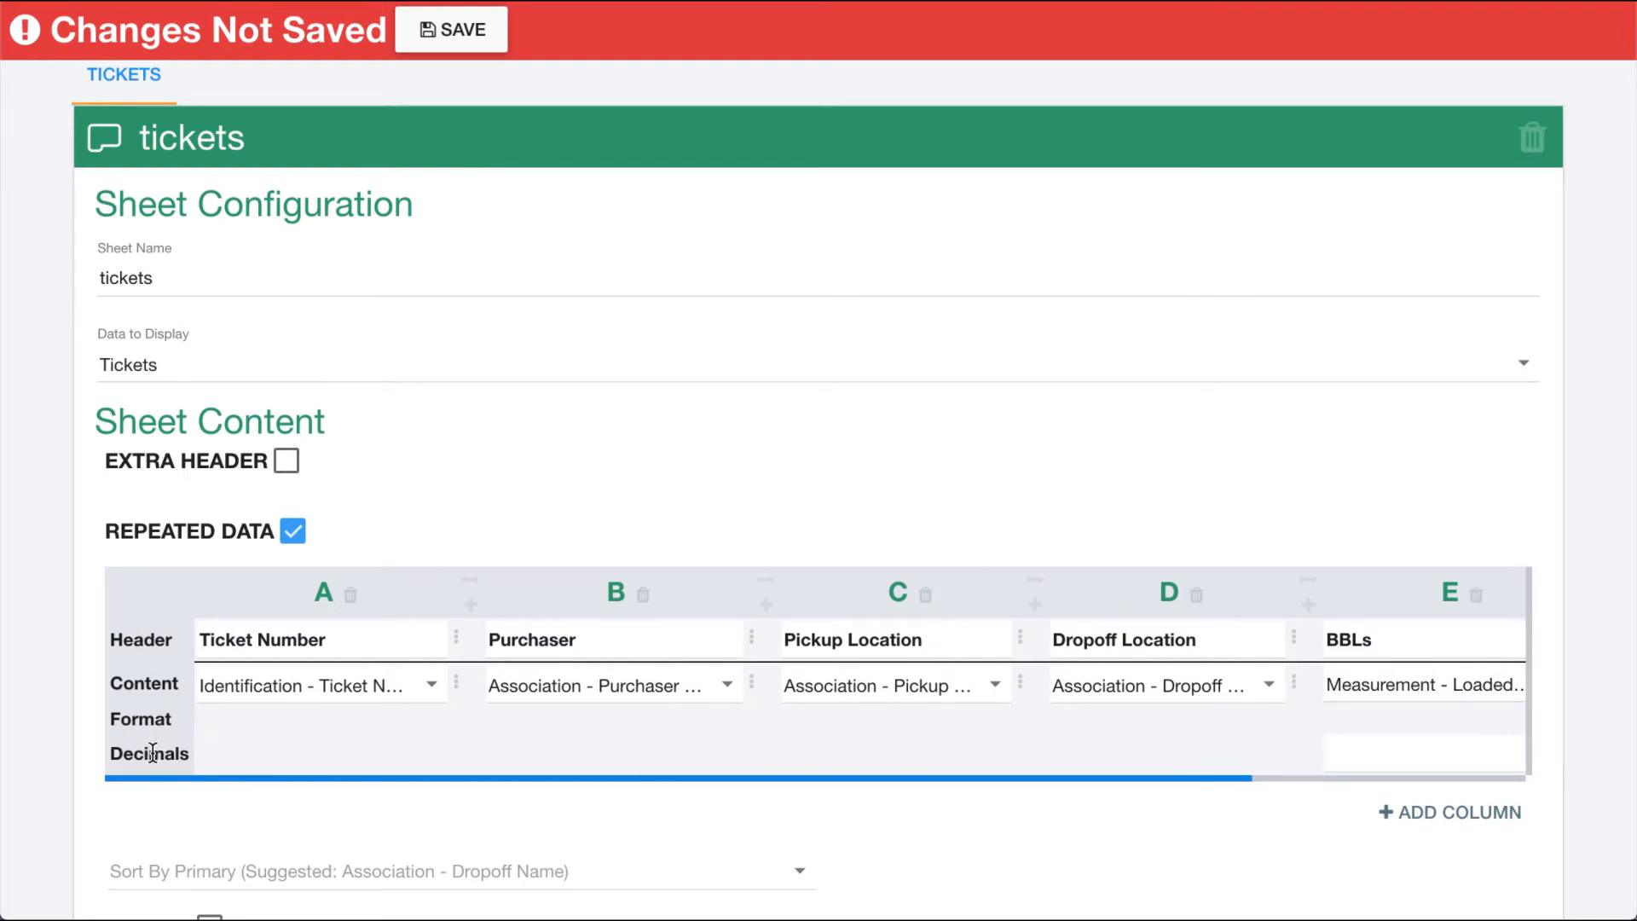
scroll(1246, 727, right, 5)
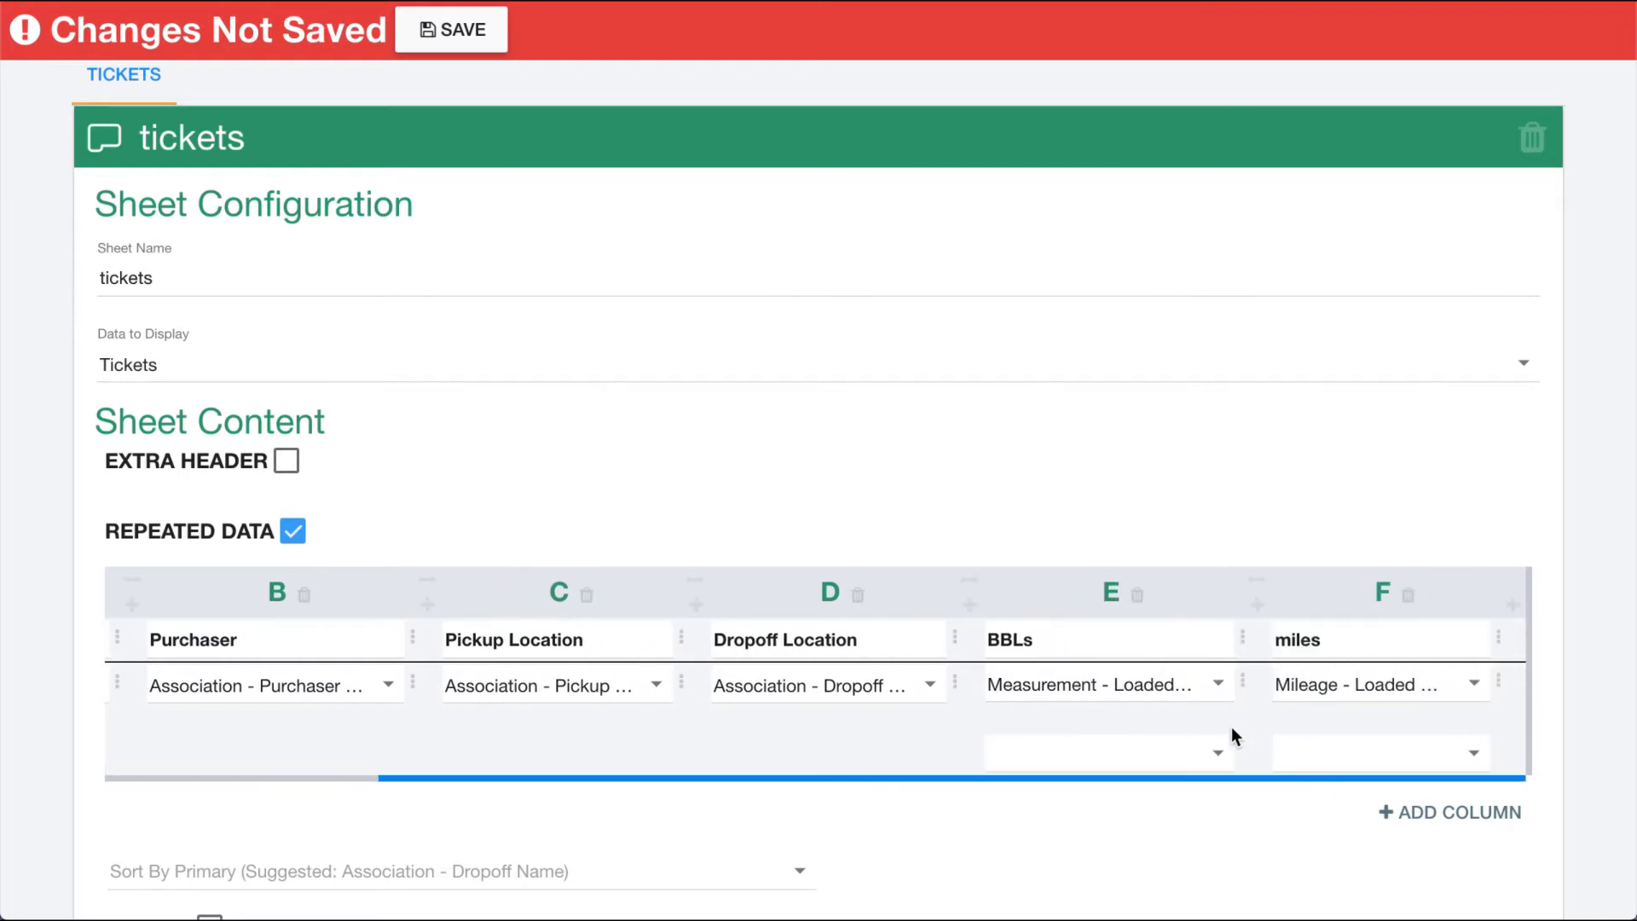
click(1096, 755)
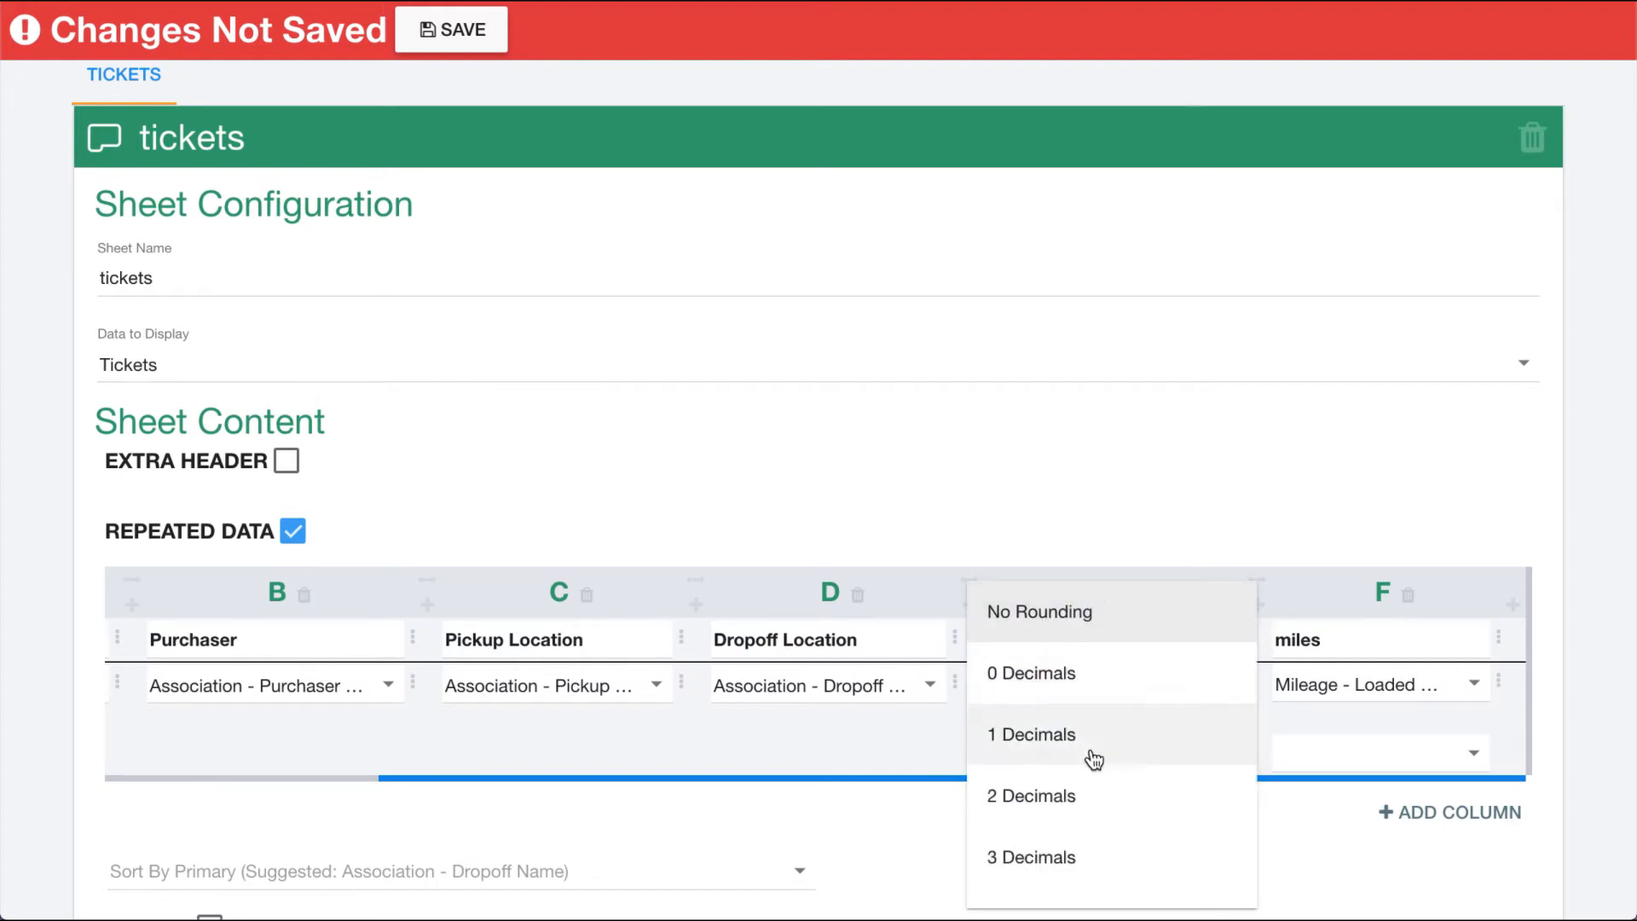
click(1054, 792)
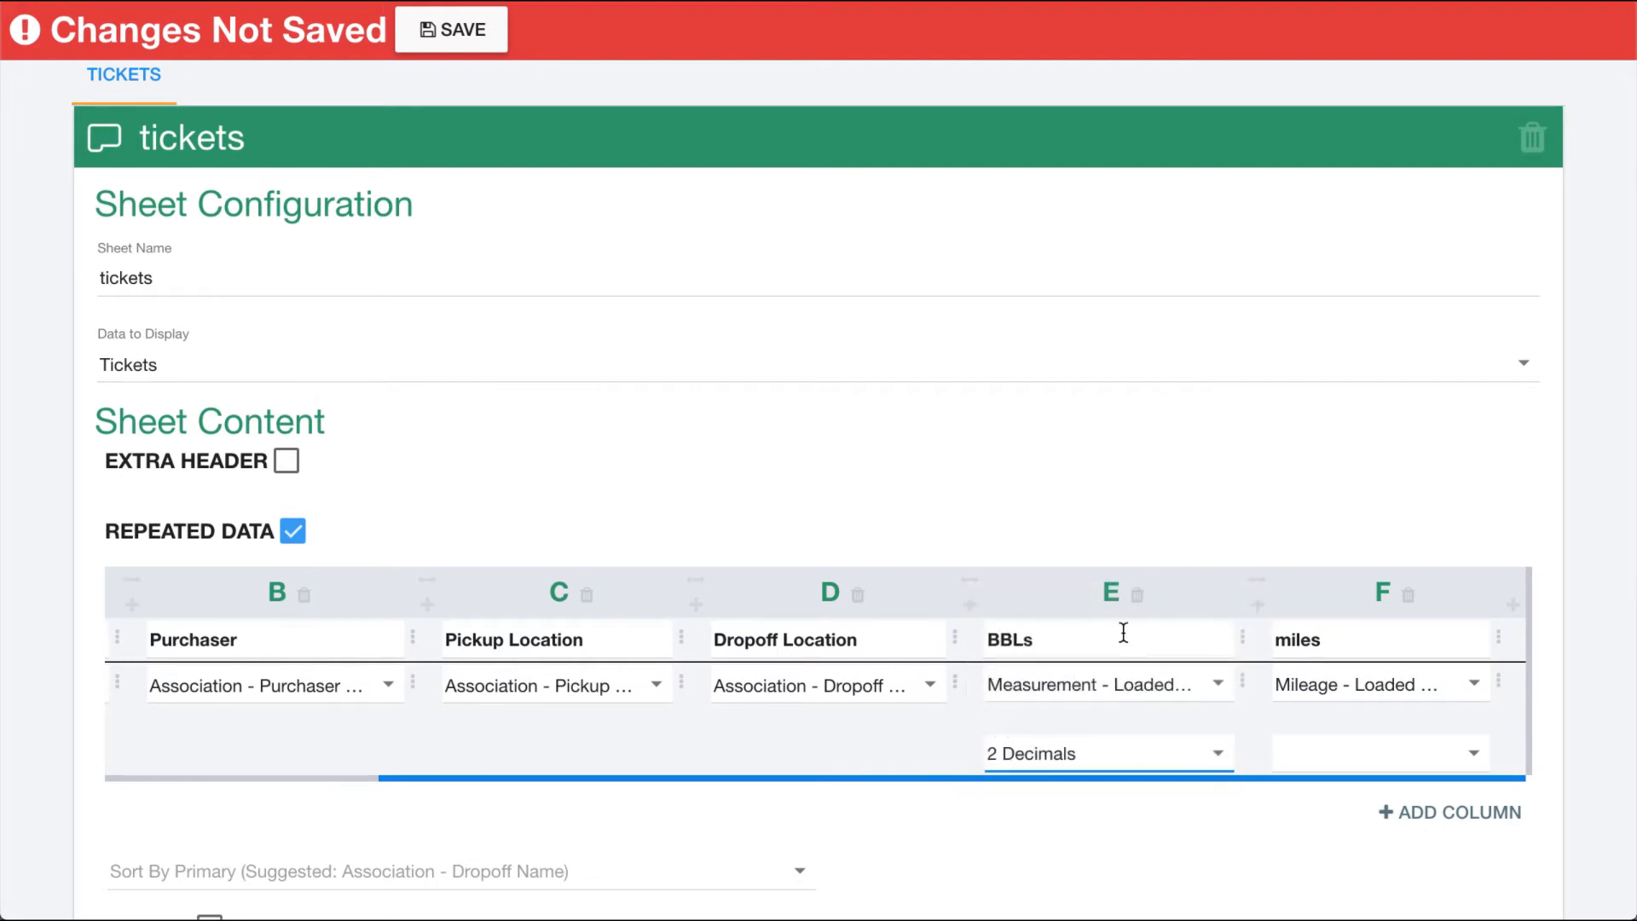
click(1338, 758)
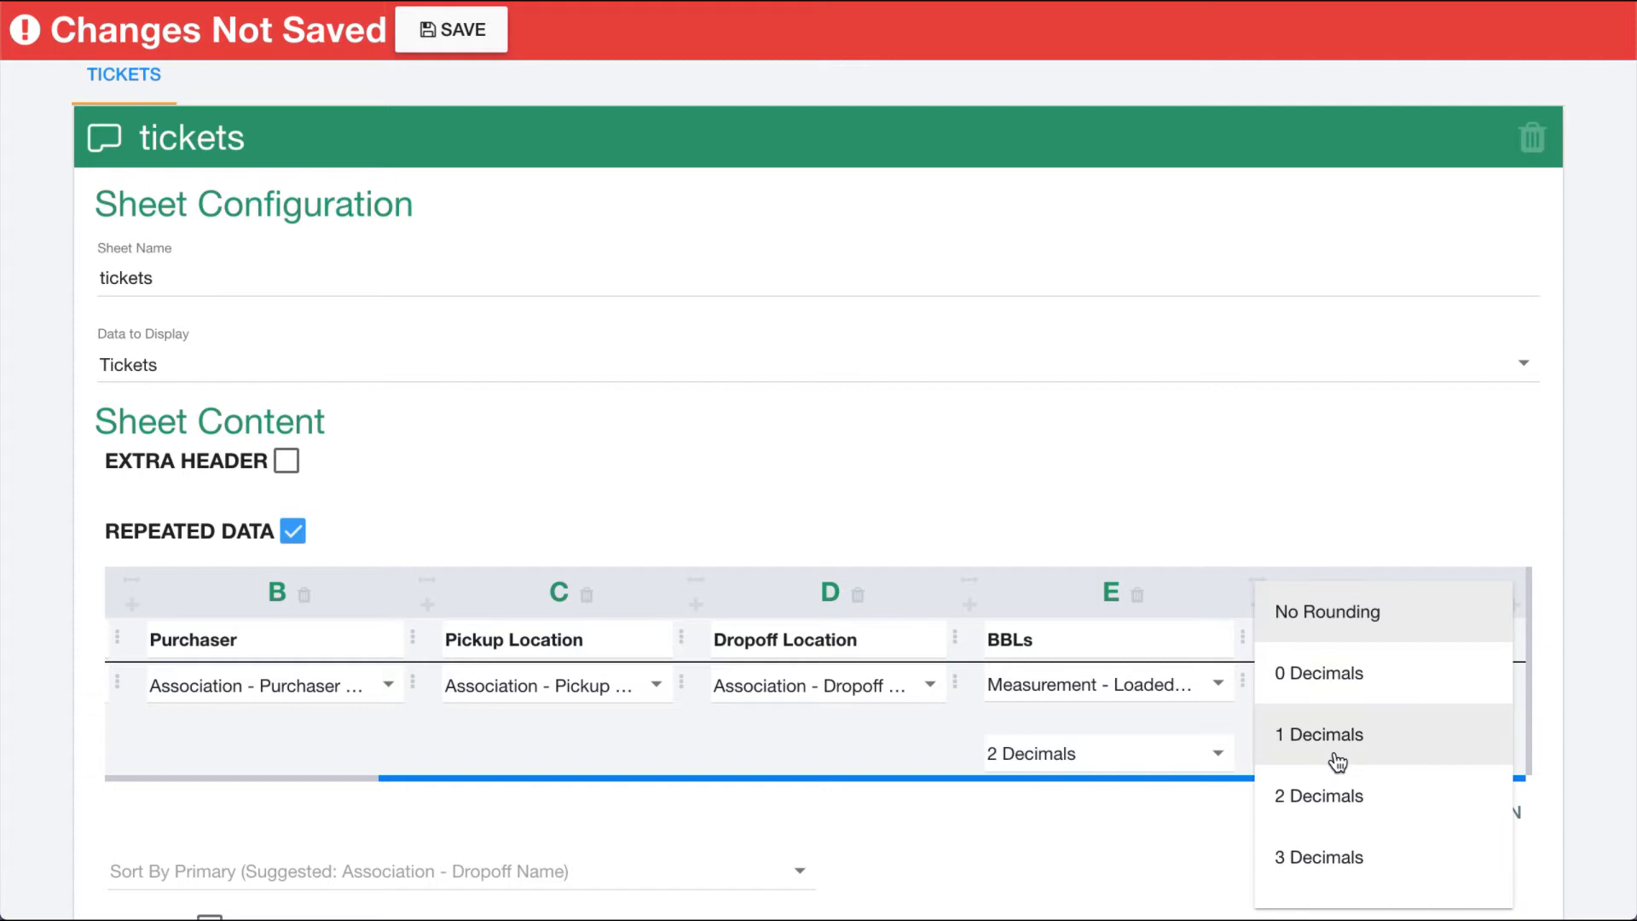
click(1313, 670)
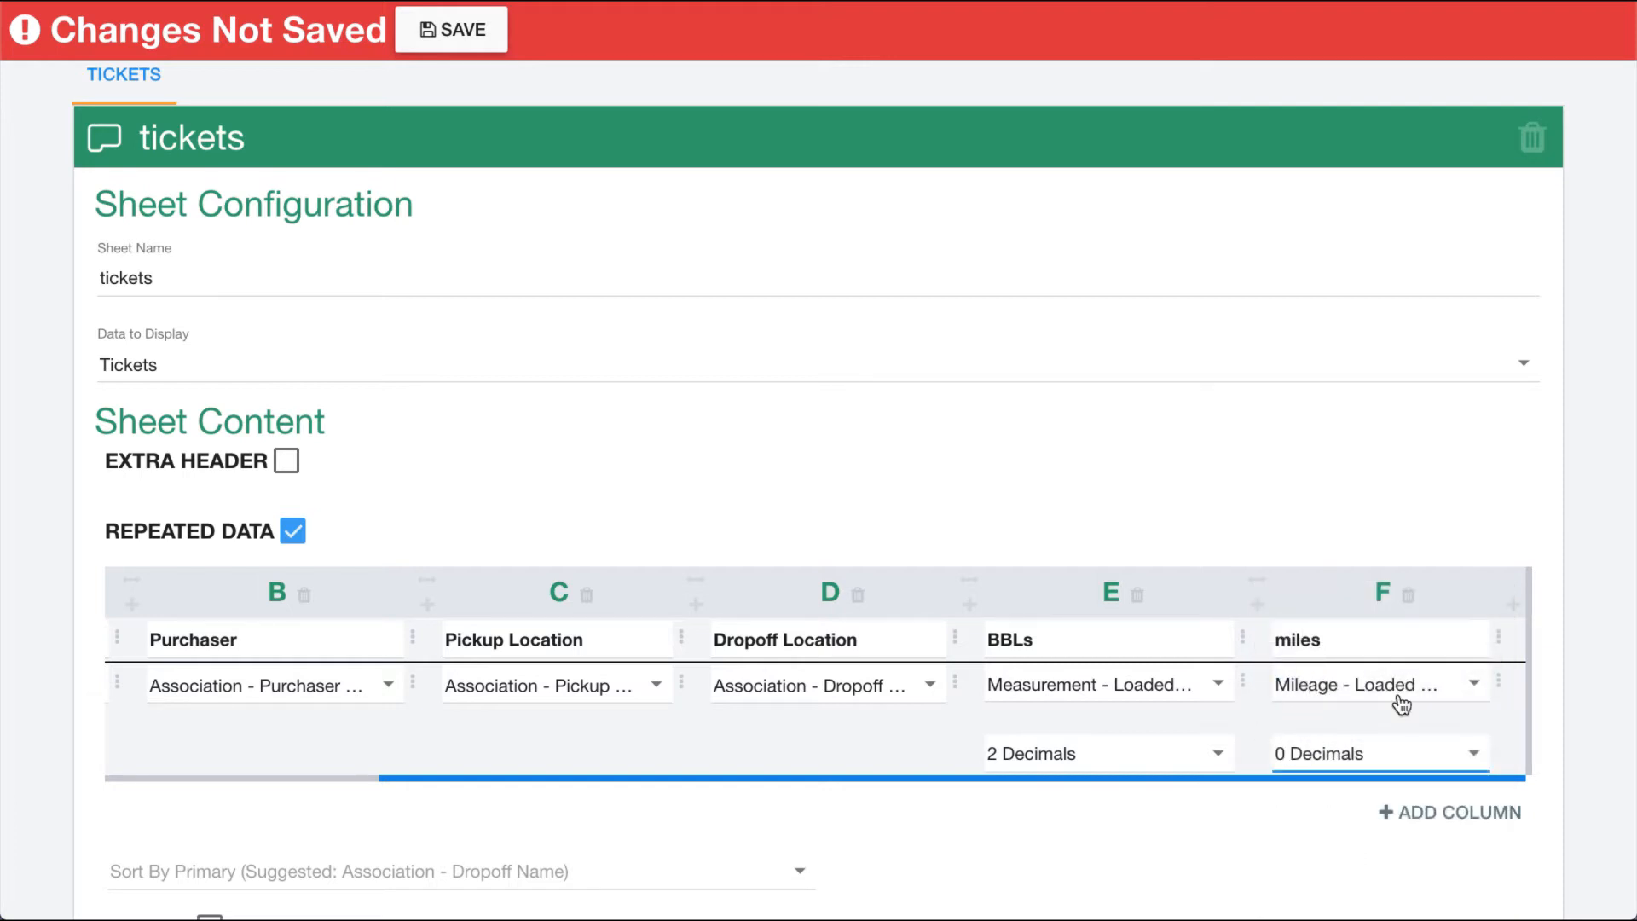
Step: Add a column after miles with the header Arrive Time and map its content to Timestamp - Driver Arrived at Pickup
click(1507, 607)
click(1382, 645)
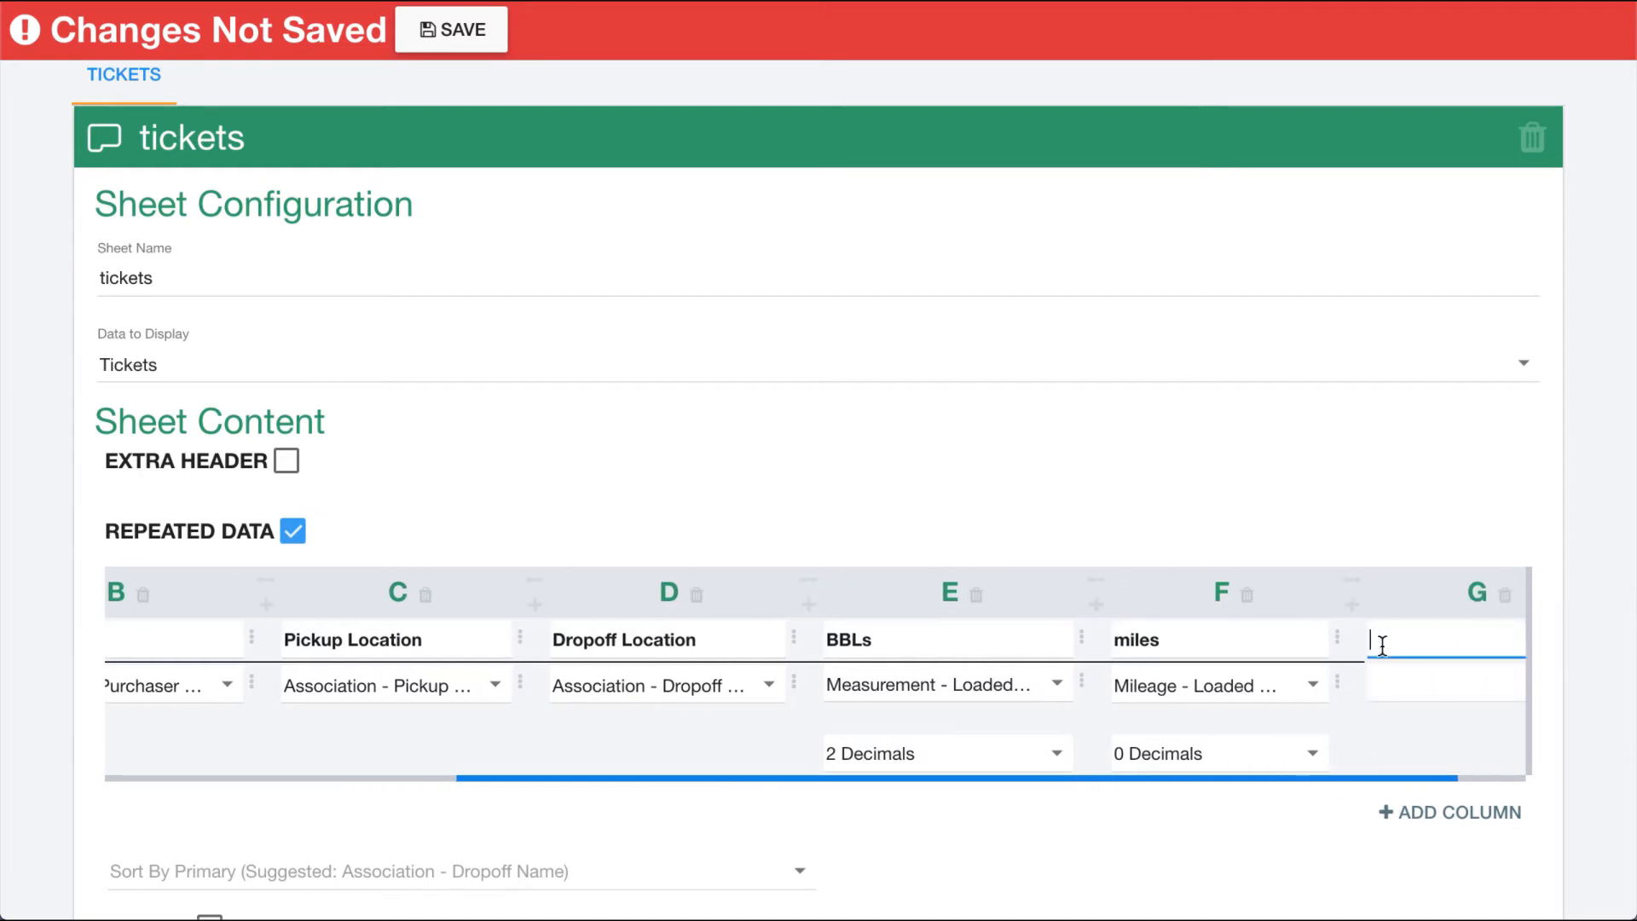
text(Arrive Time)
click(1427, 682)
text(arriv)
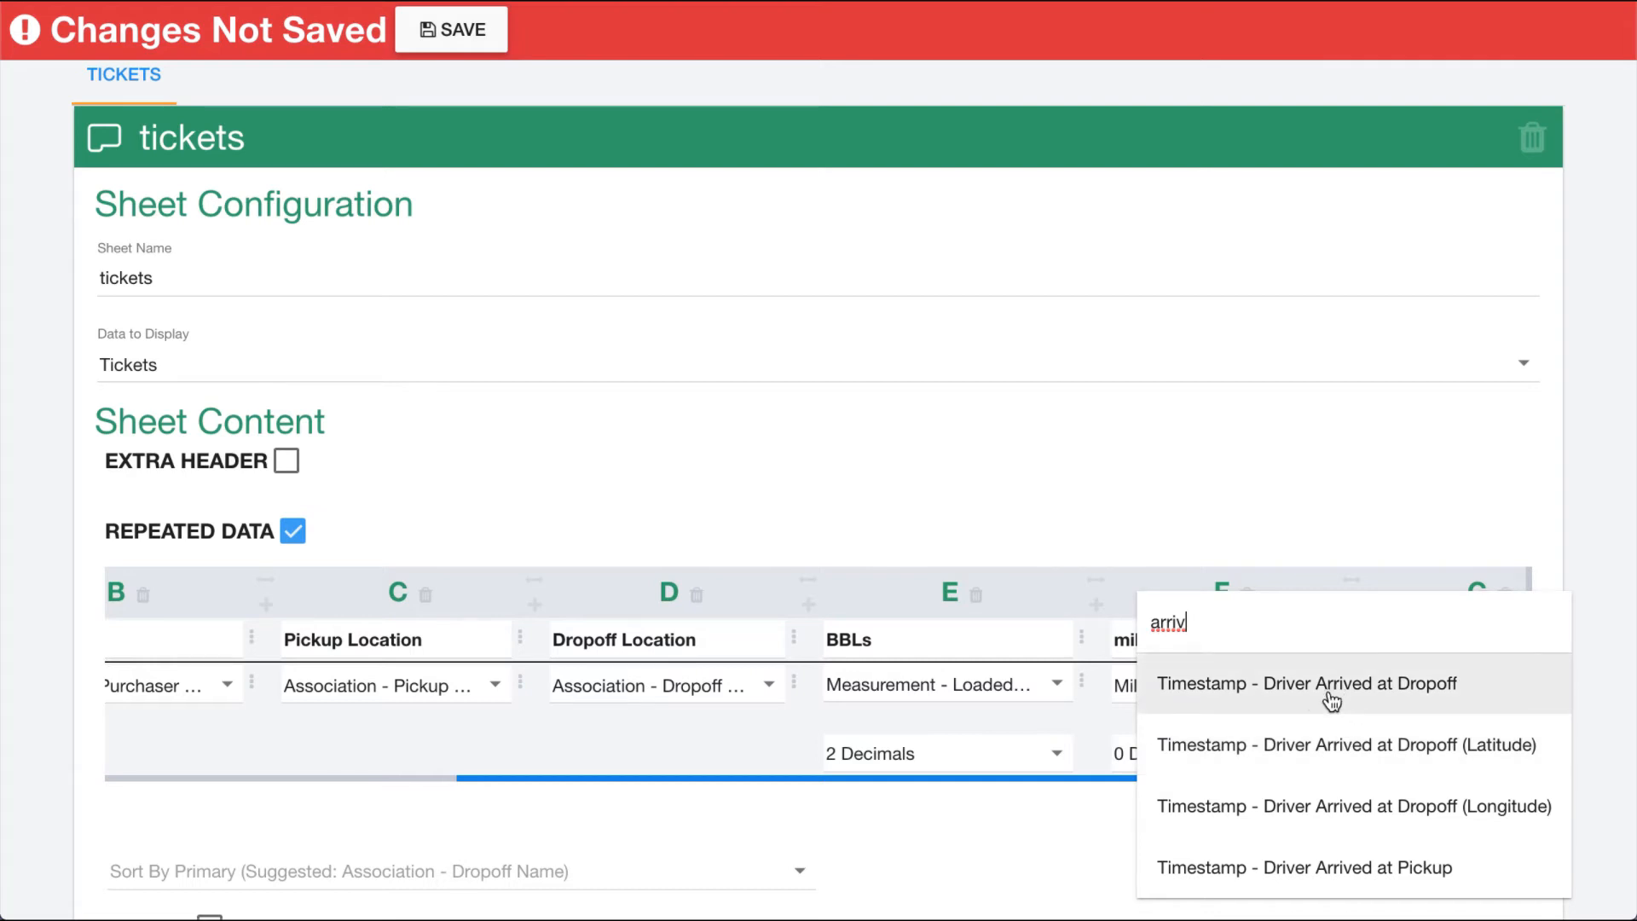
click(1279, 861)
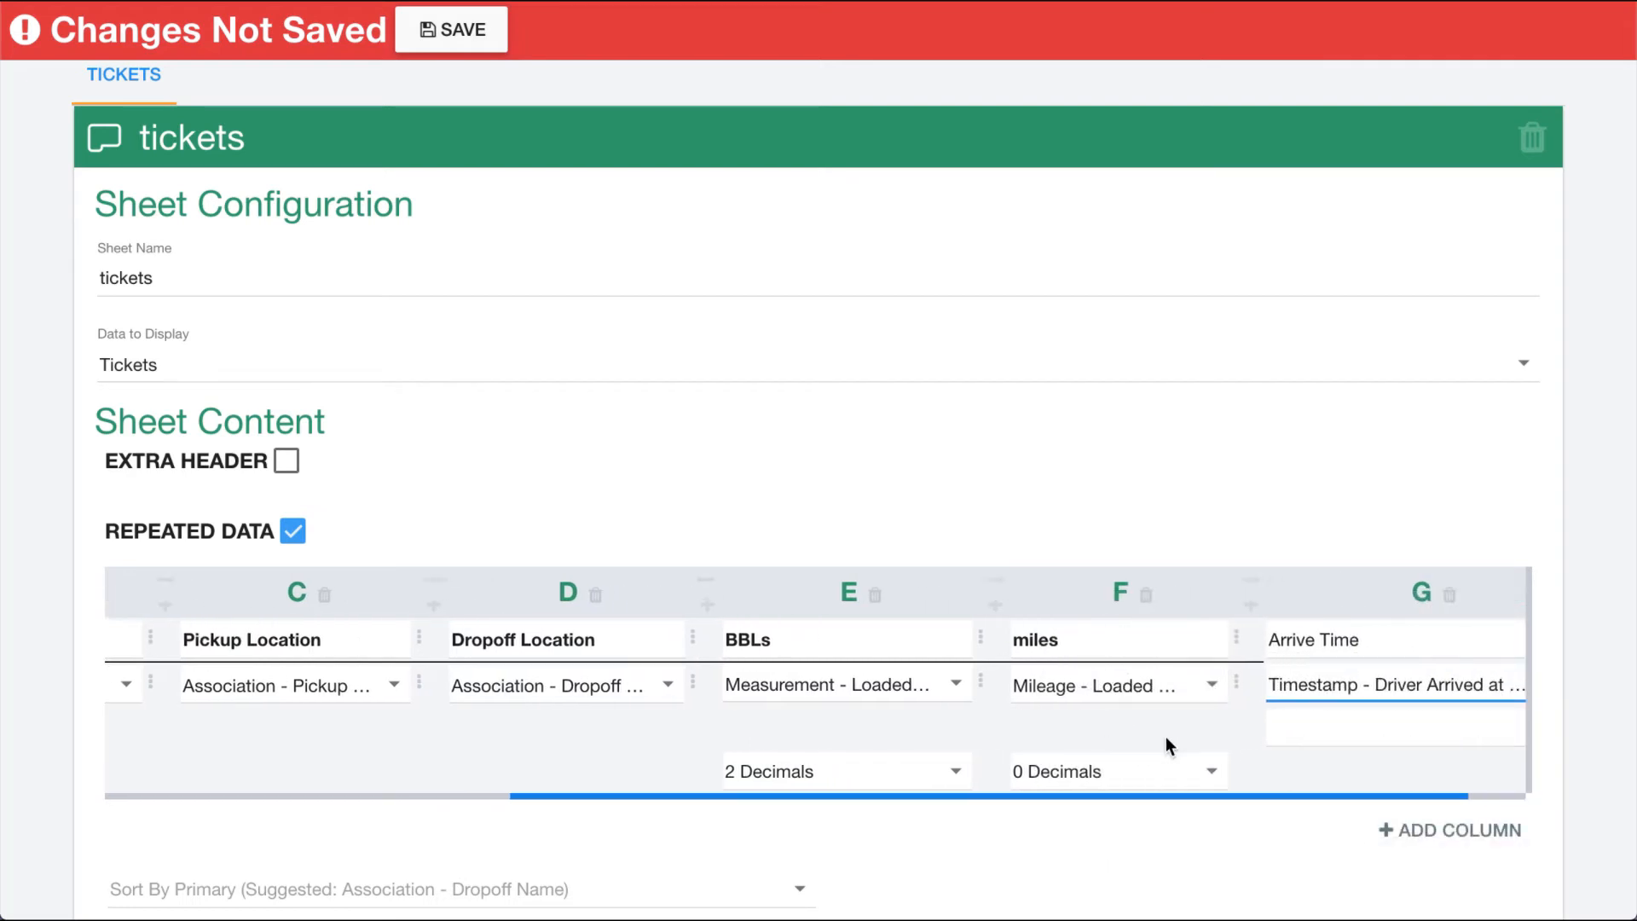
Step: Set the Arrive Time column's date format to MM/dd/yyyy
click(1214, 725)
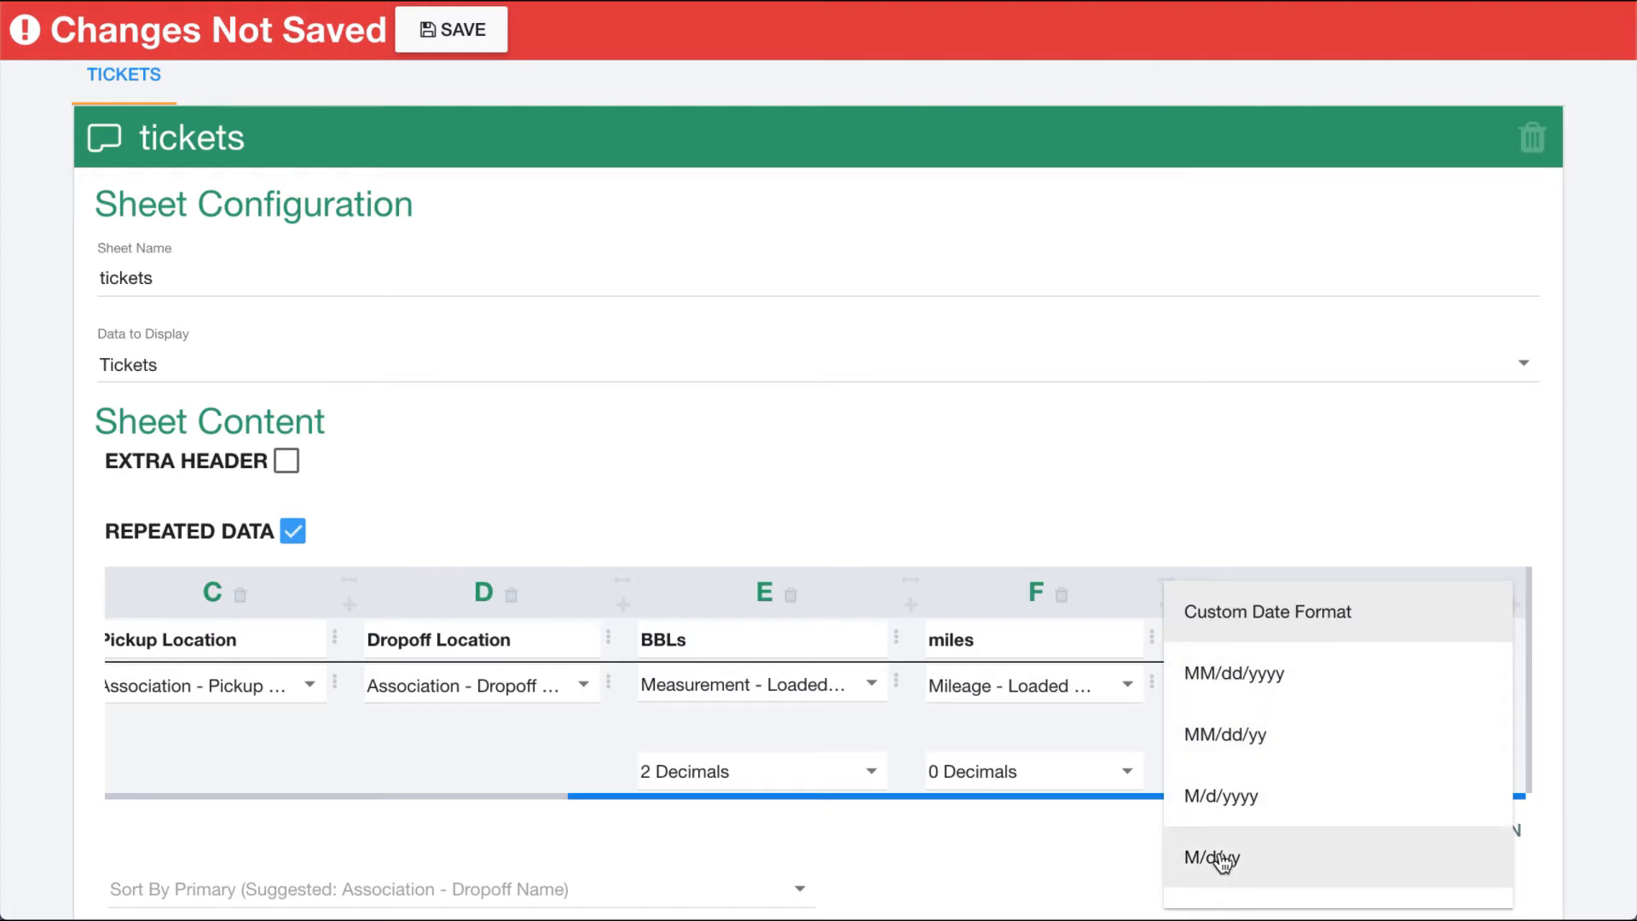
scroll(1253, 746, down, 5)
scroll(1255, 748, up, 3)
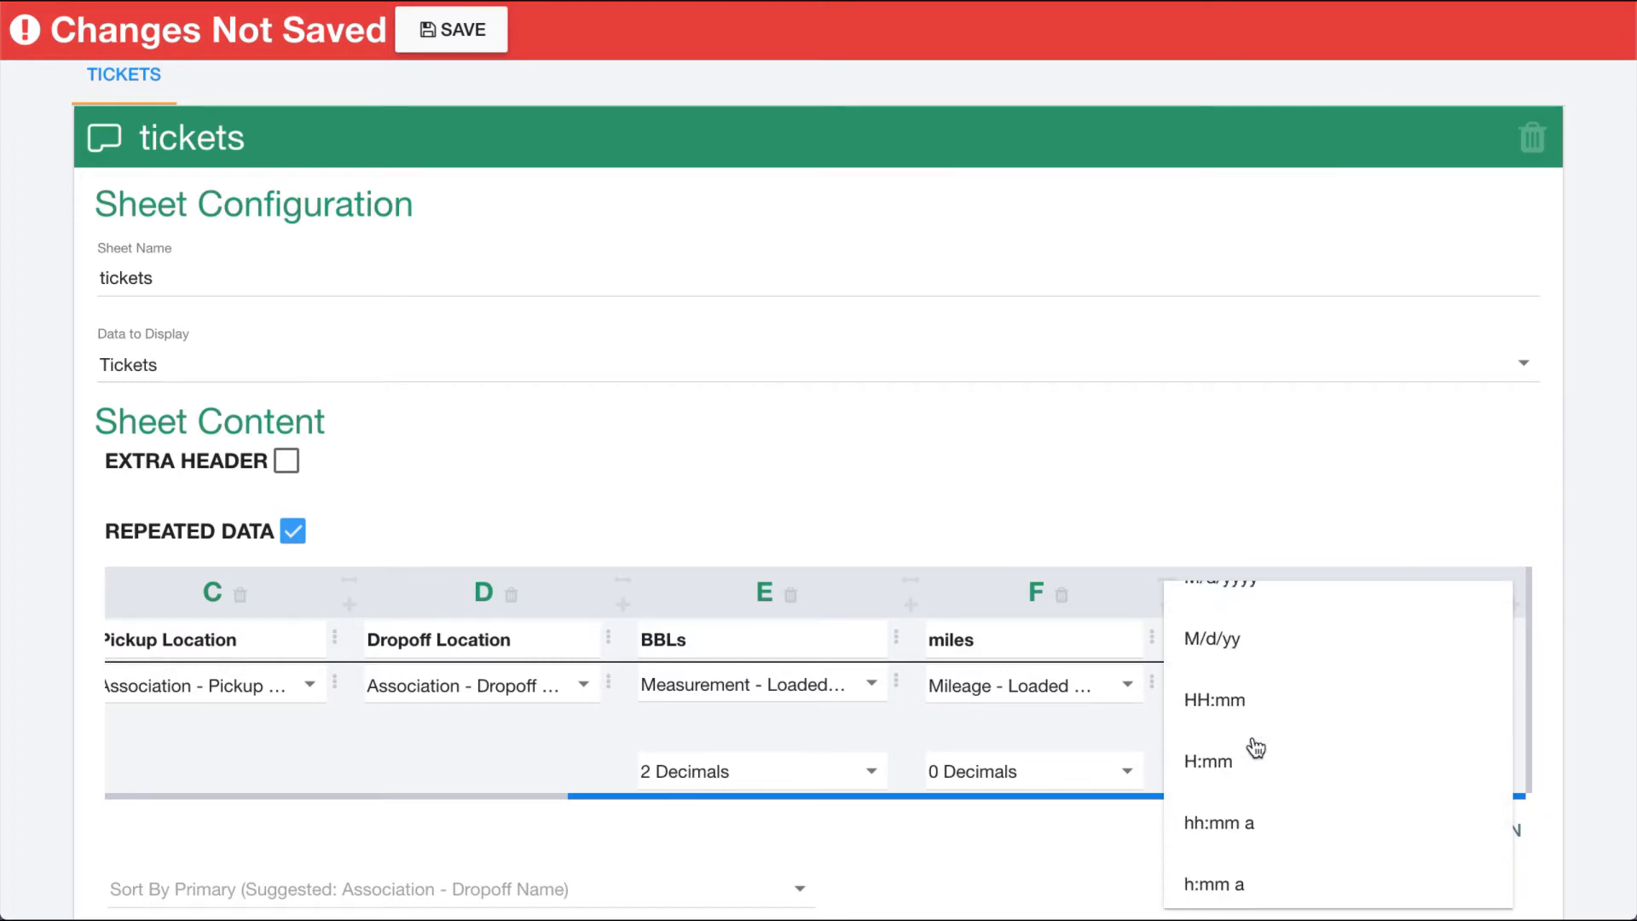
scroll(1254, 742, up, 3)
click(1230, 607)
click(1275, 771)
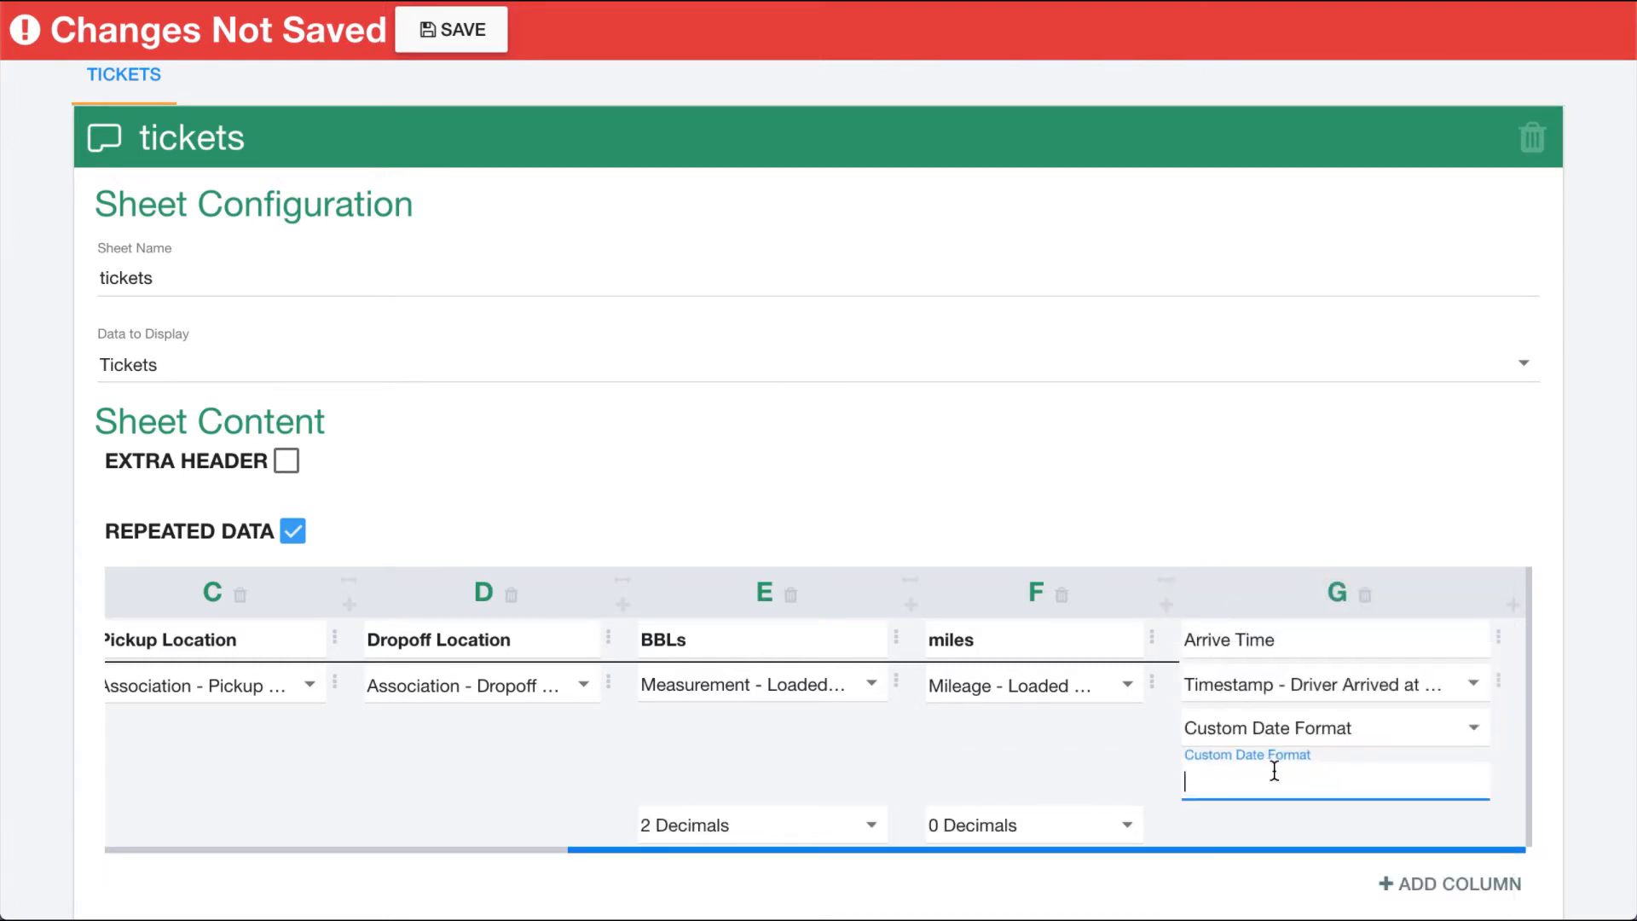
click(1257, 750)
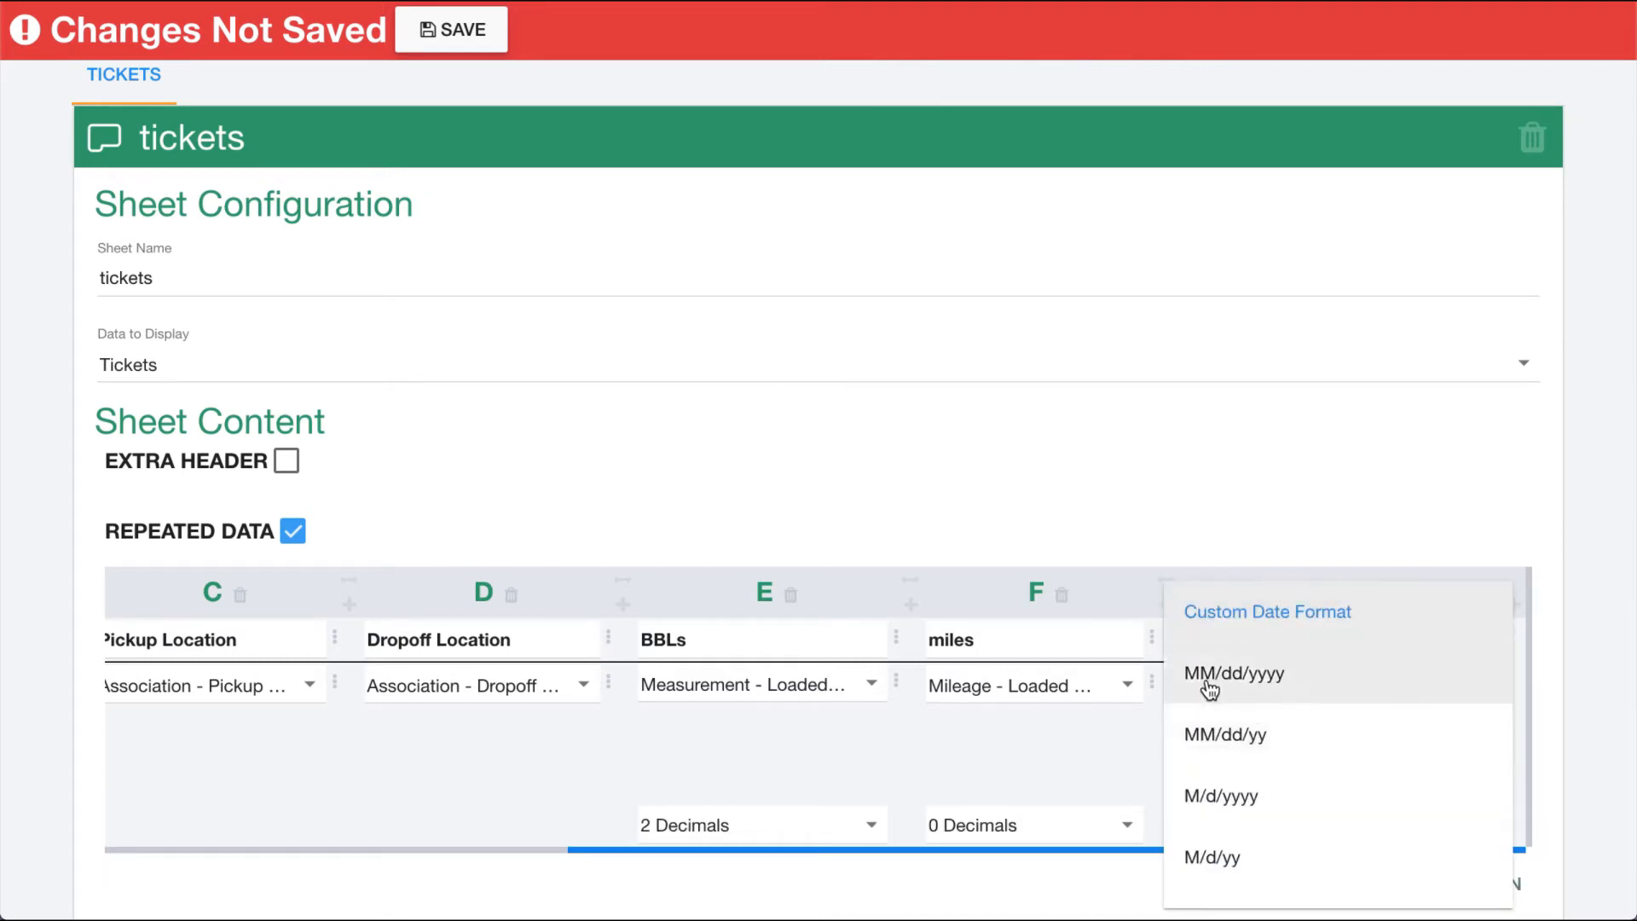
click(1243, 687)
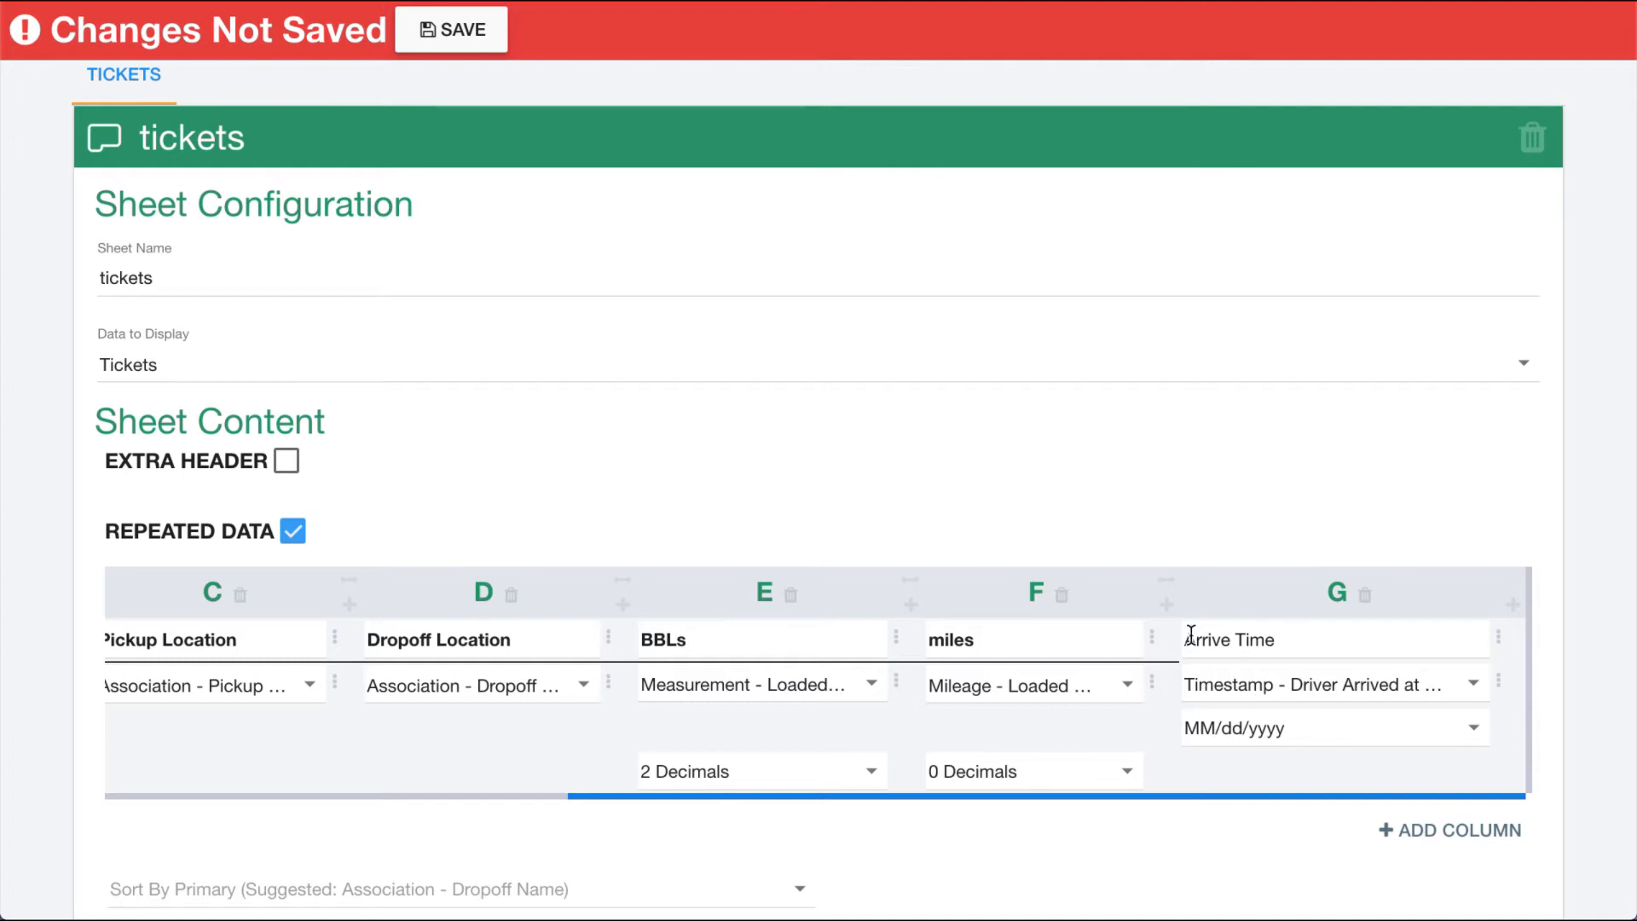
Step: Insert a new column between miles and Arrive Time with the header Math
click(1166, 604)
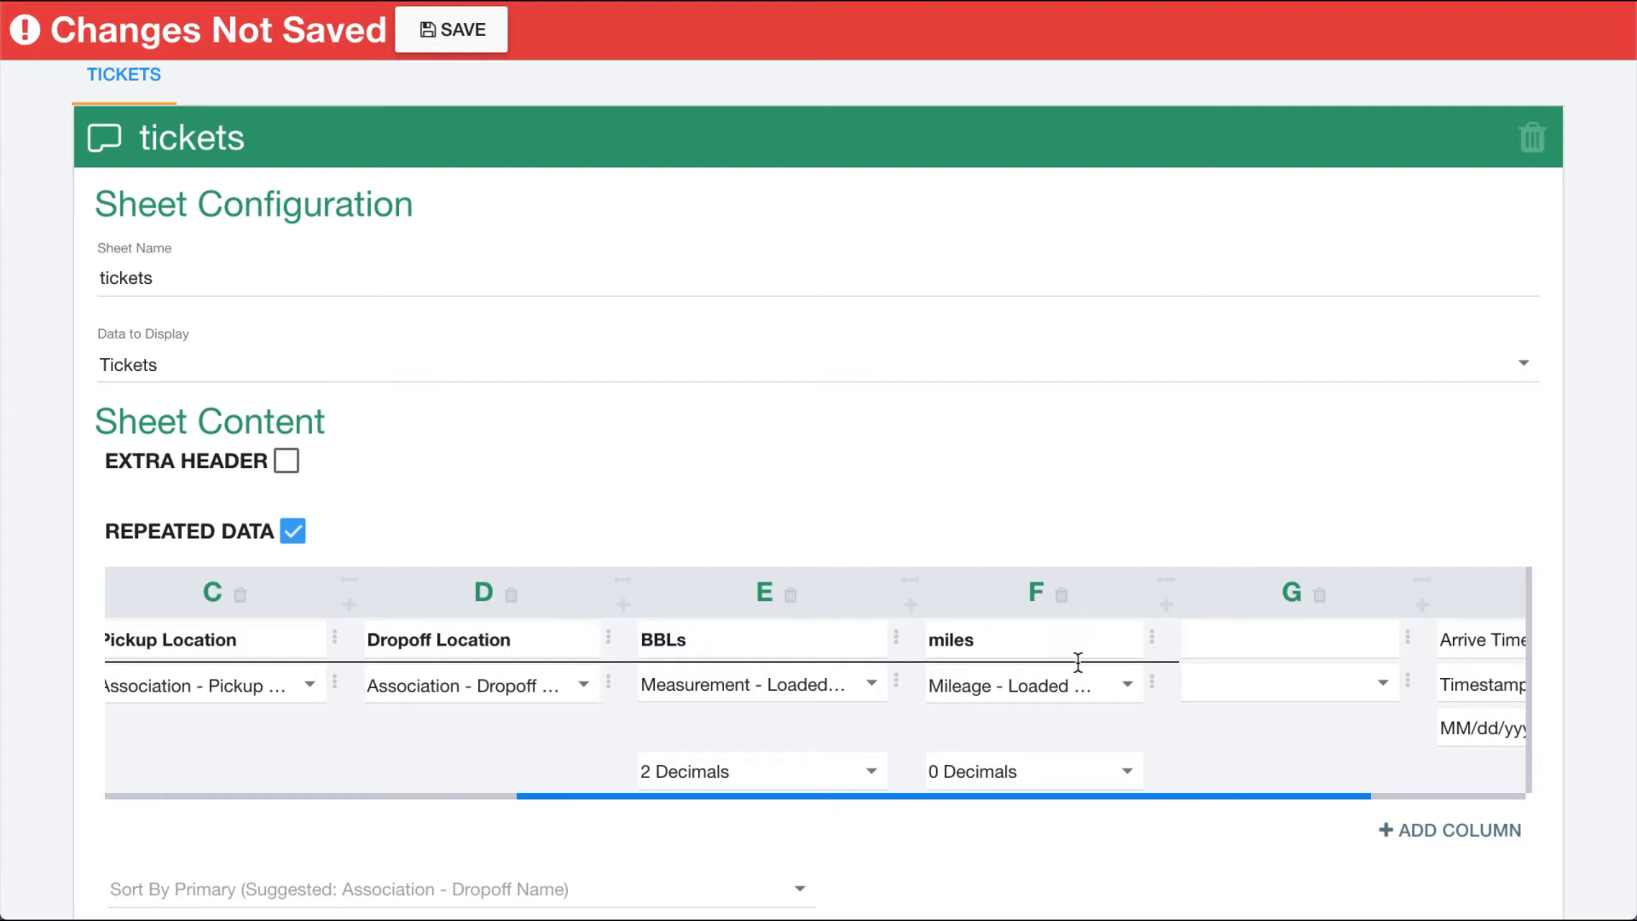
click(1237, 641)
text(Matht)
key(BackSpace)
Step: Save the report template
click(1411, 682)
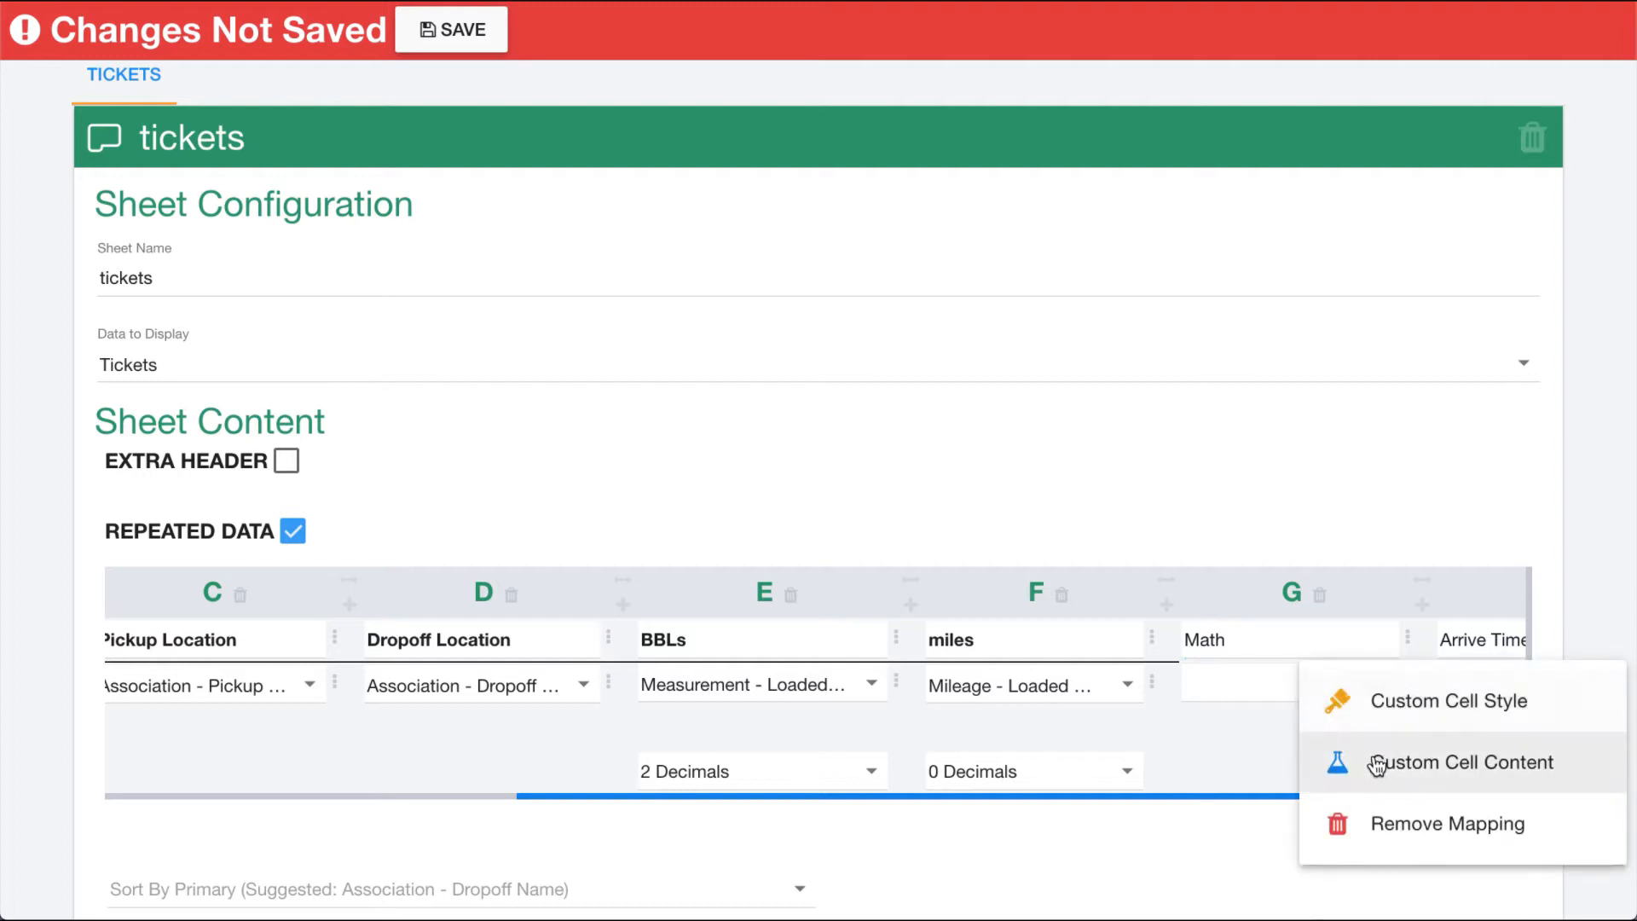
click(1168, 761)
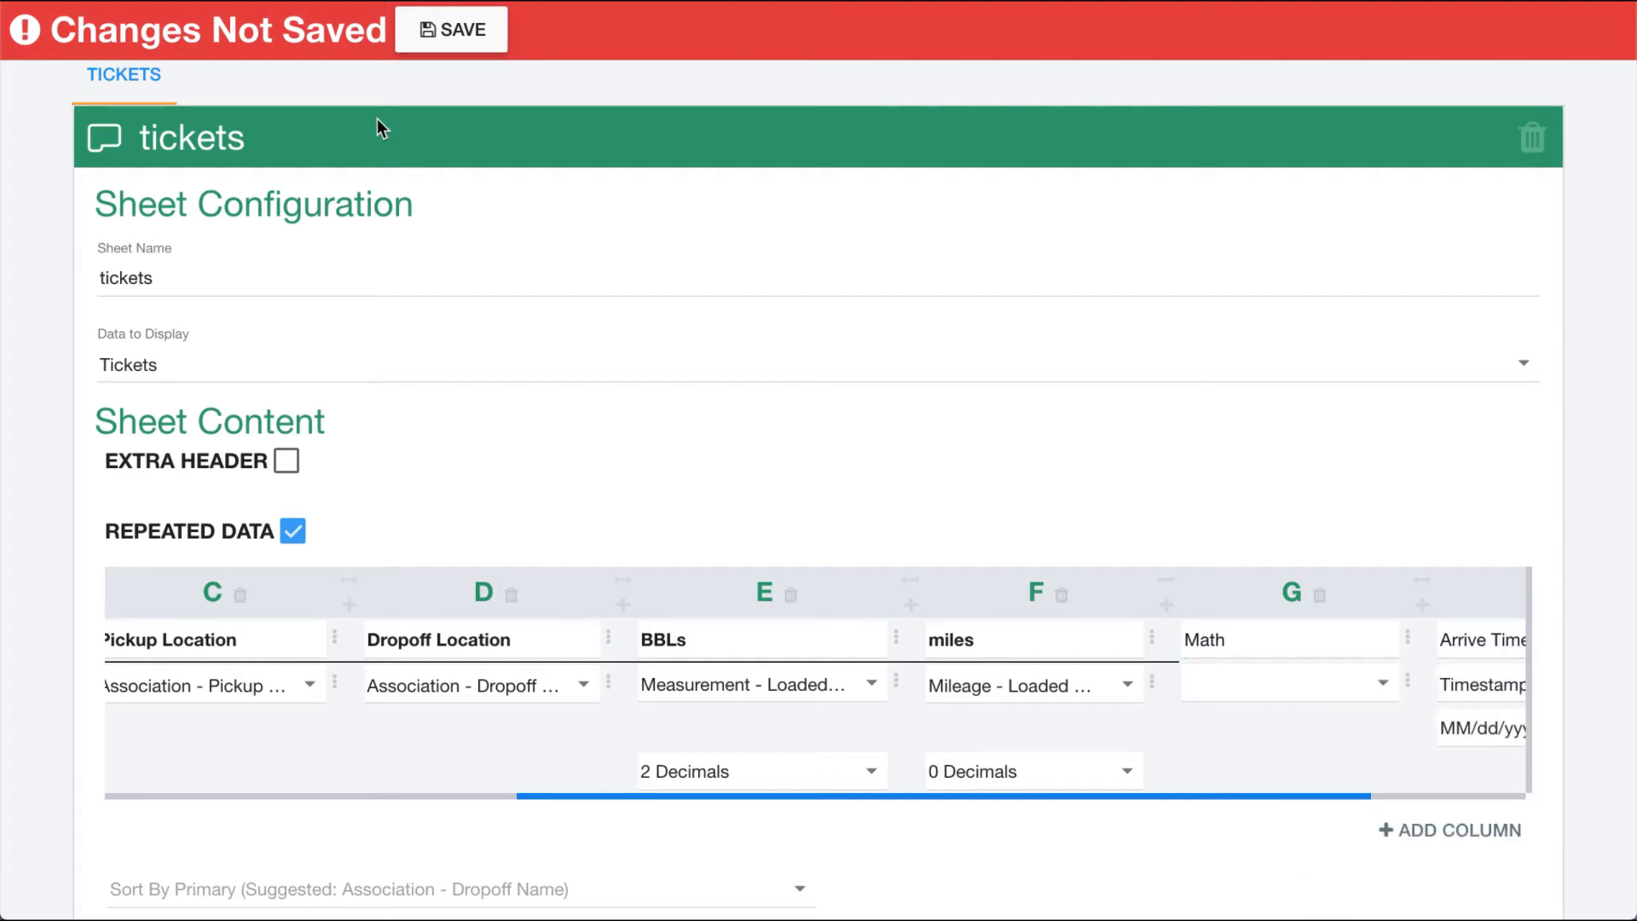
key(ctrl+s)
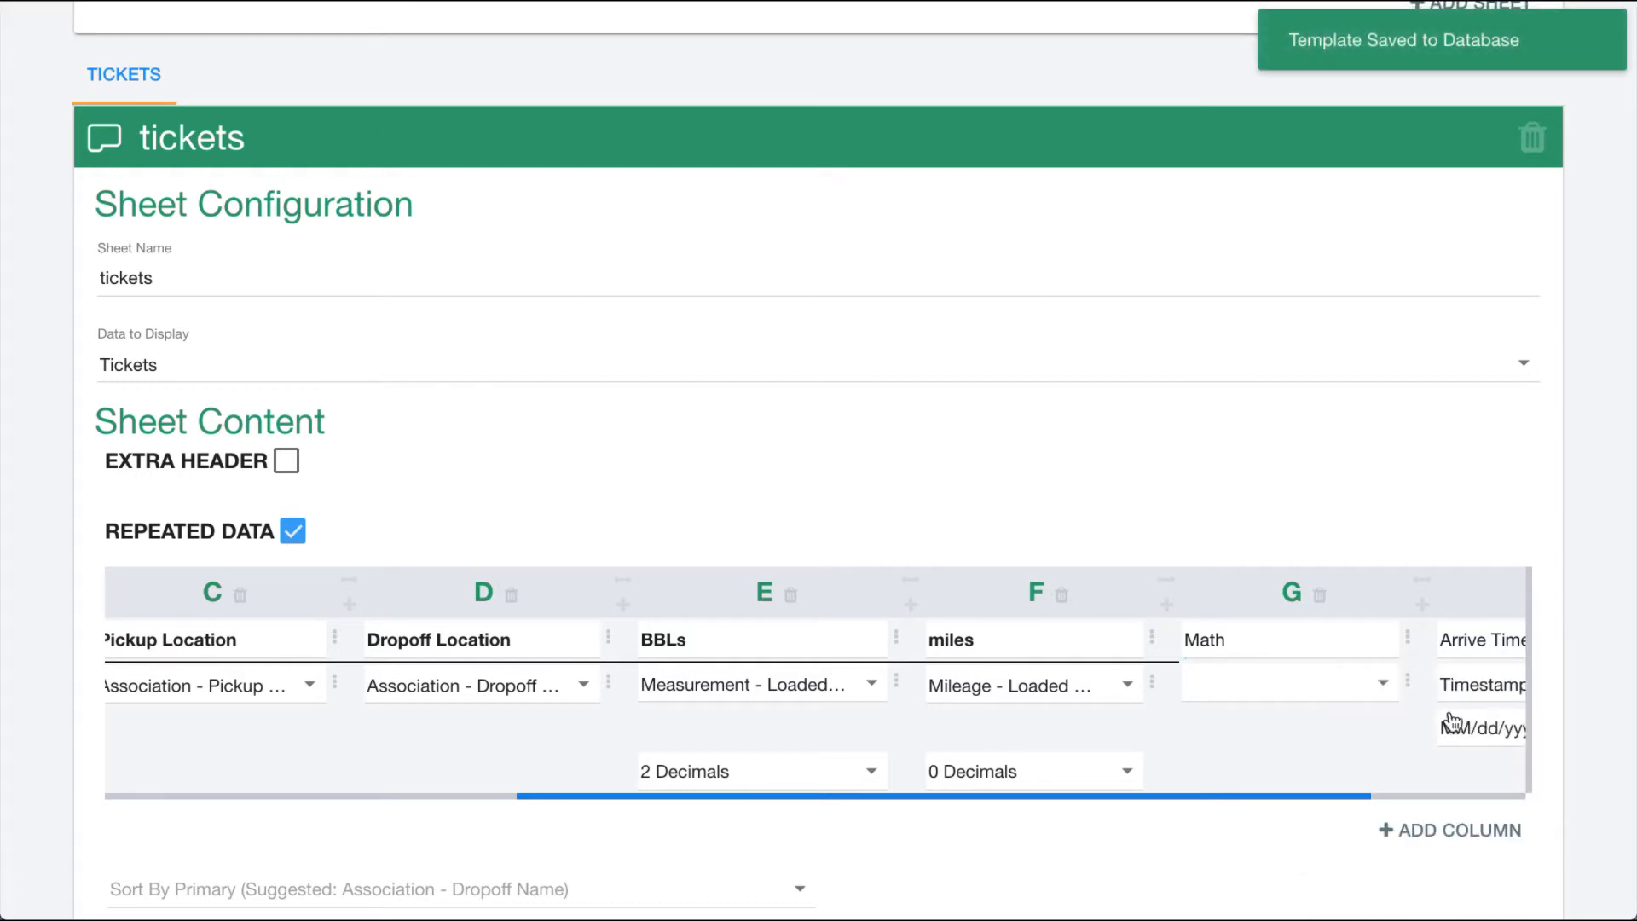
Step: Enable custom content in the Math column's data cell and name it BBLs / Miles
click(1408, 682)
click(1396, 752)
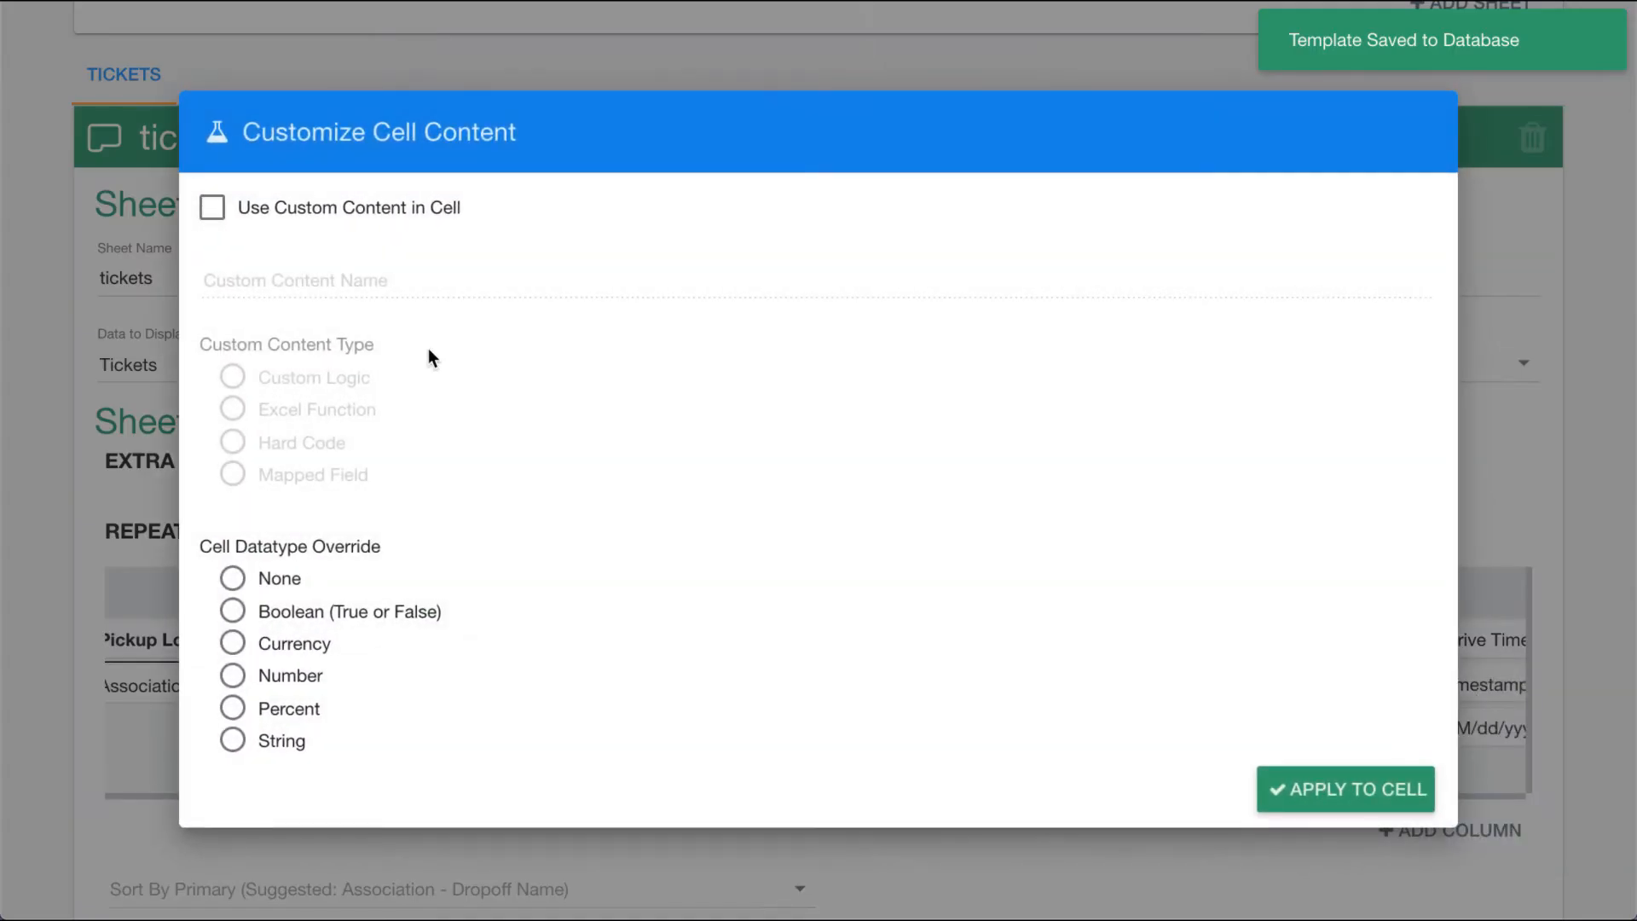
click(213, 209)
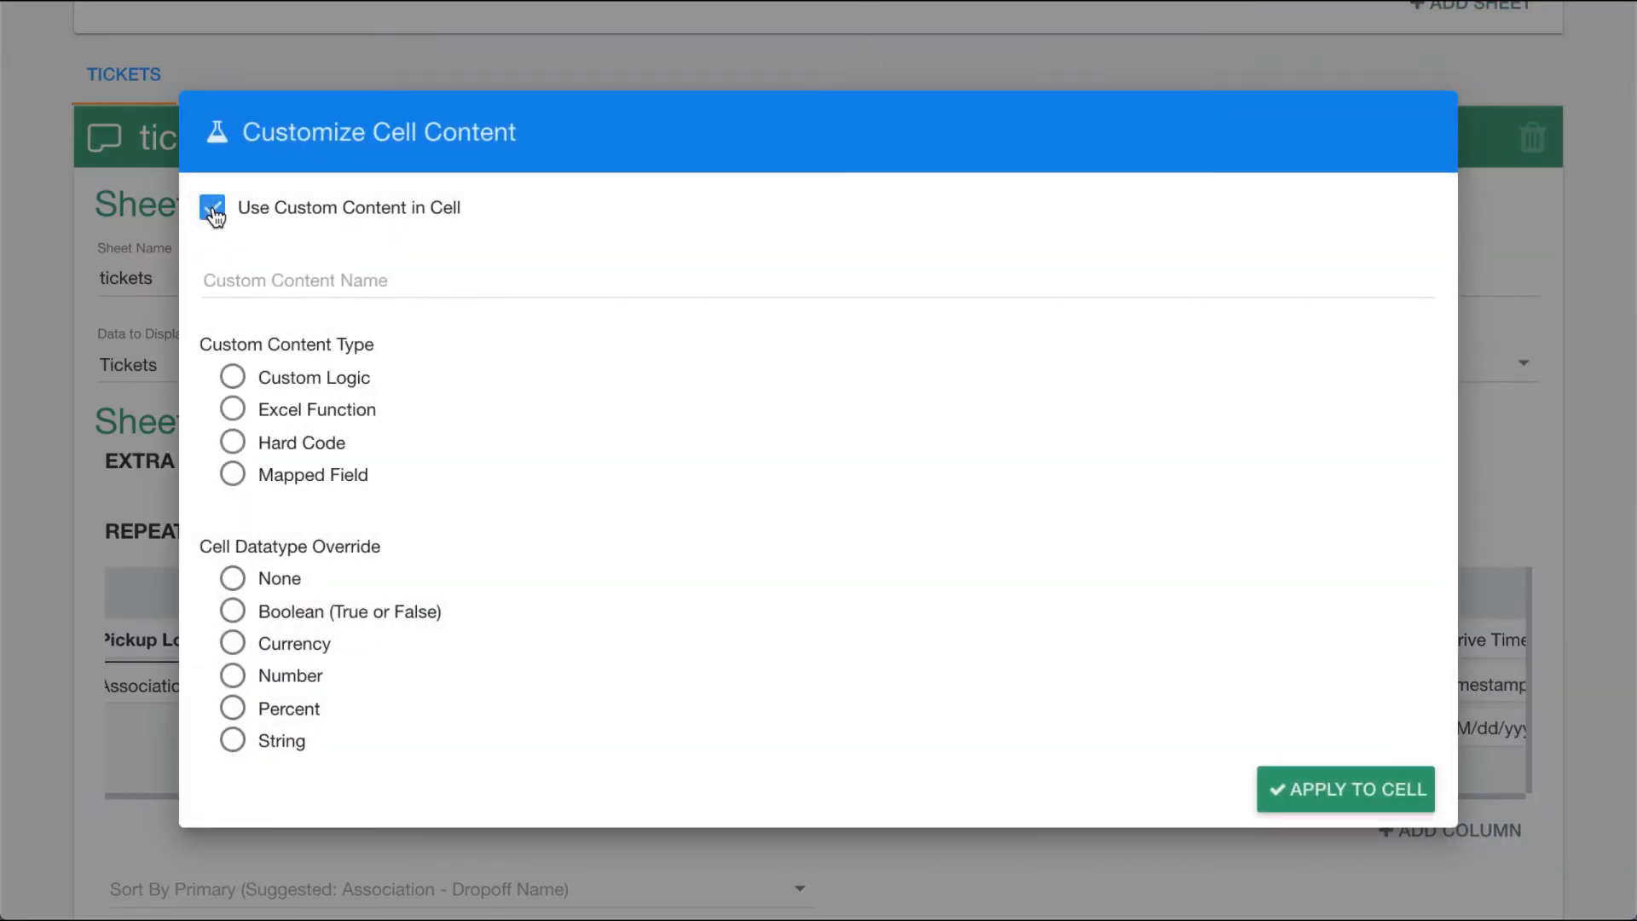
click(244, 280)
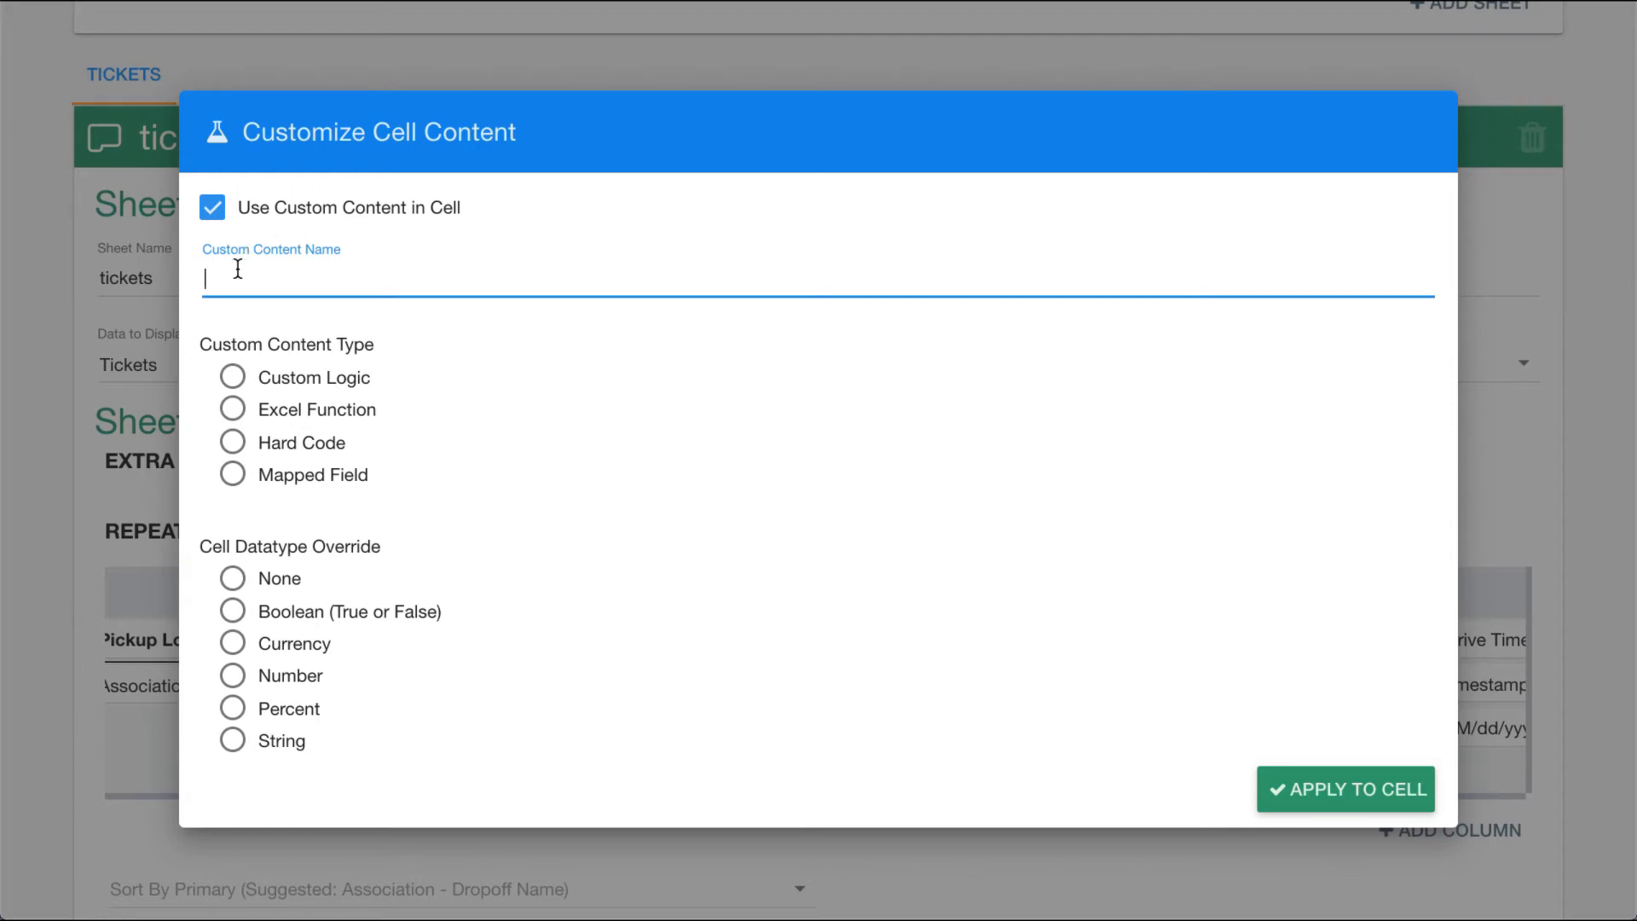
text(BBLs / Miles)
click(1337, 804)
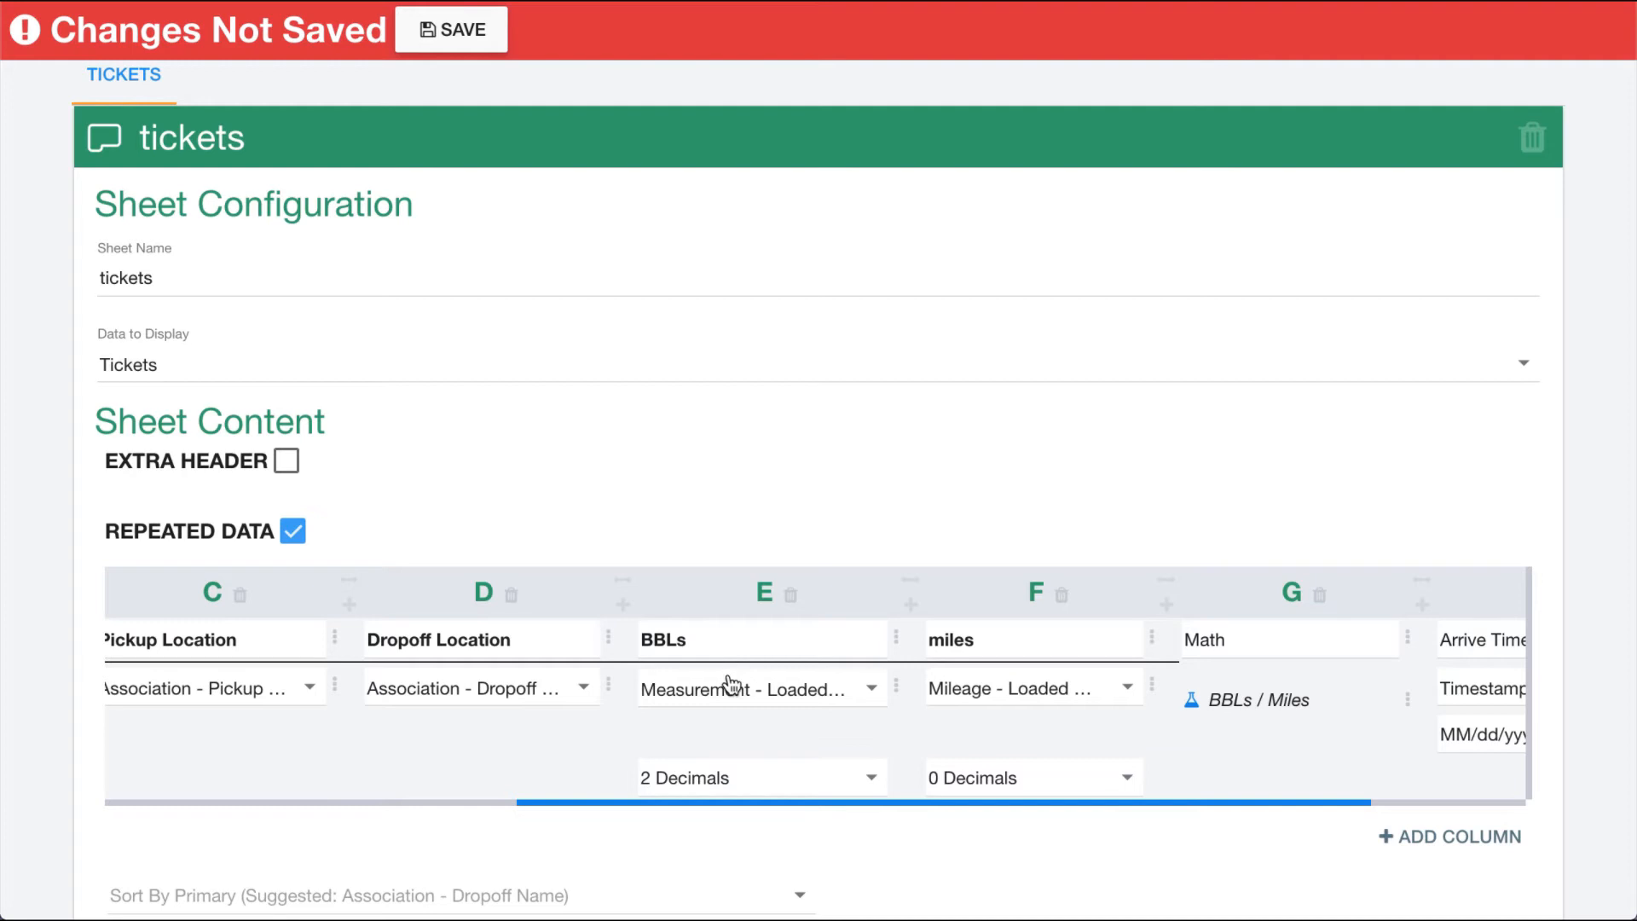
click(1408, 701)
click(1371, 781)
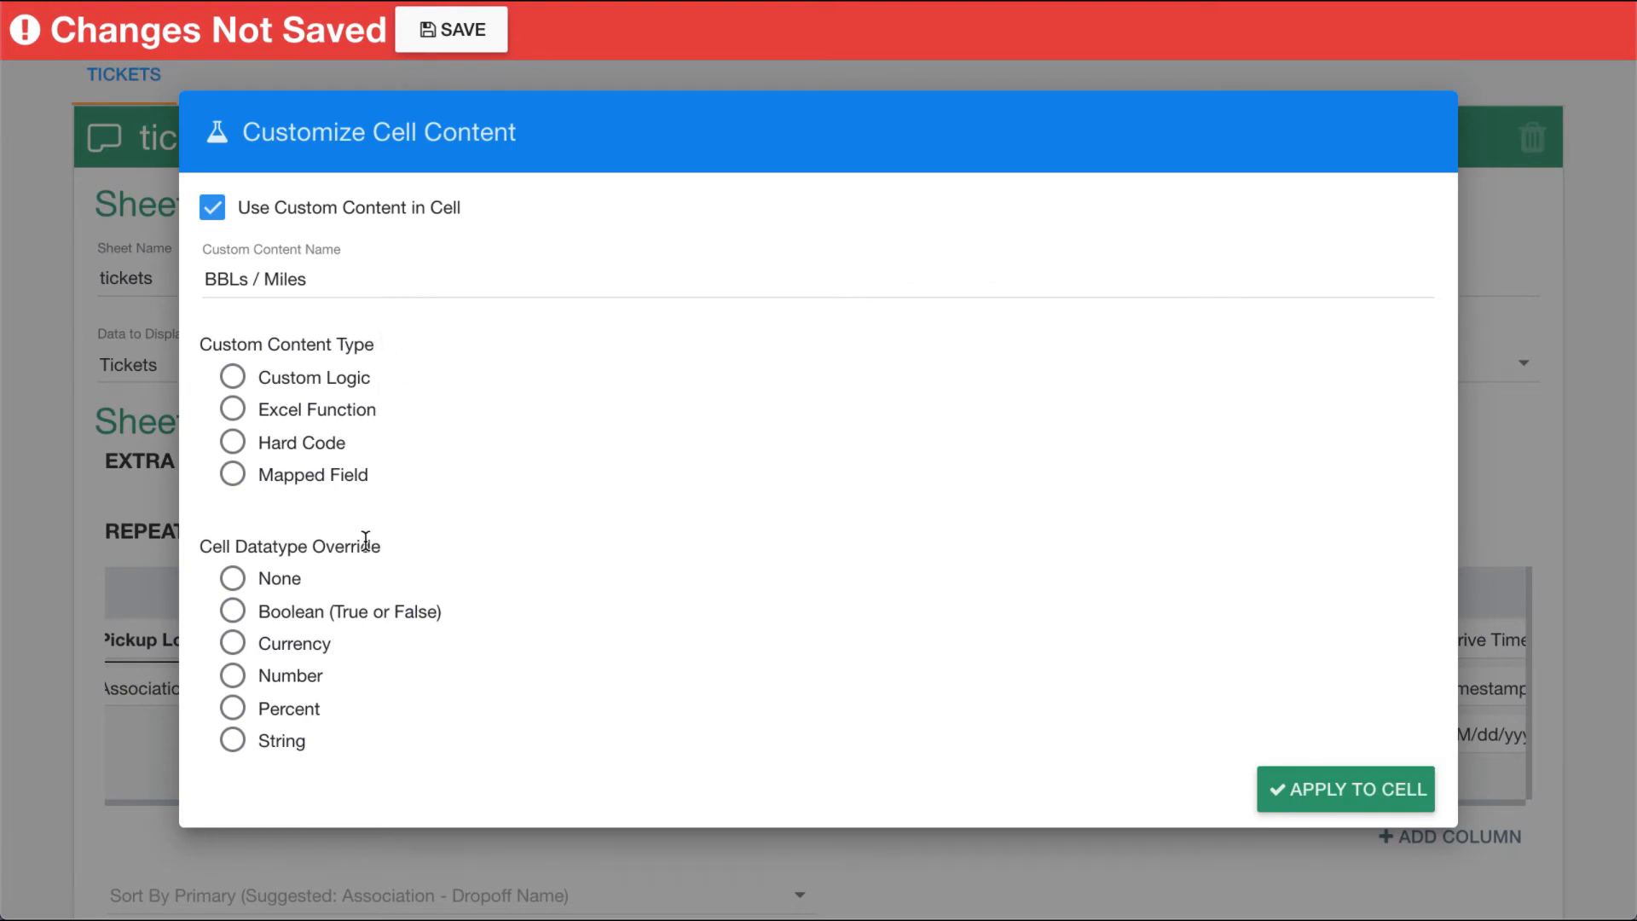
click(235, 411)
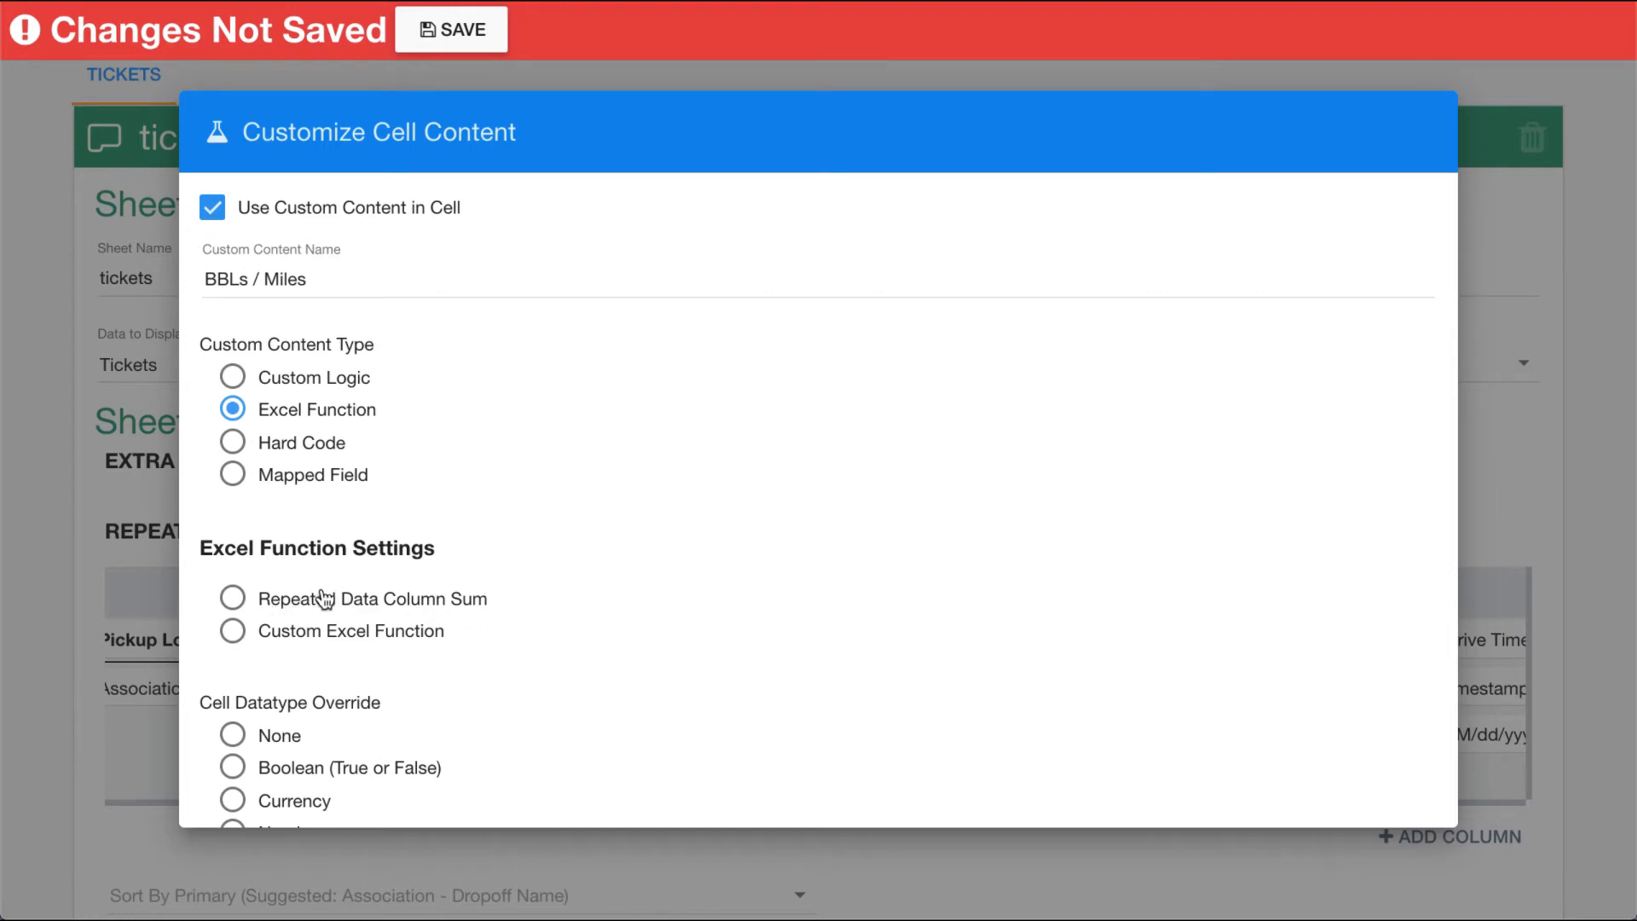
click(282, 637)
scroll(389, 646, down, 2)
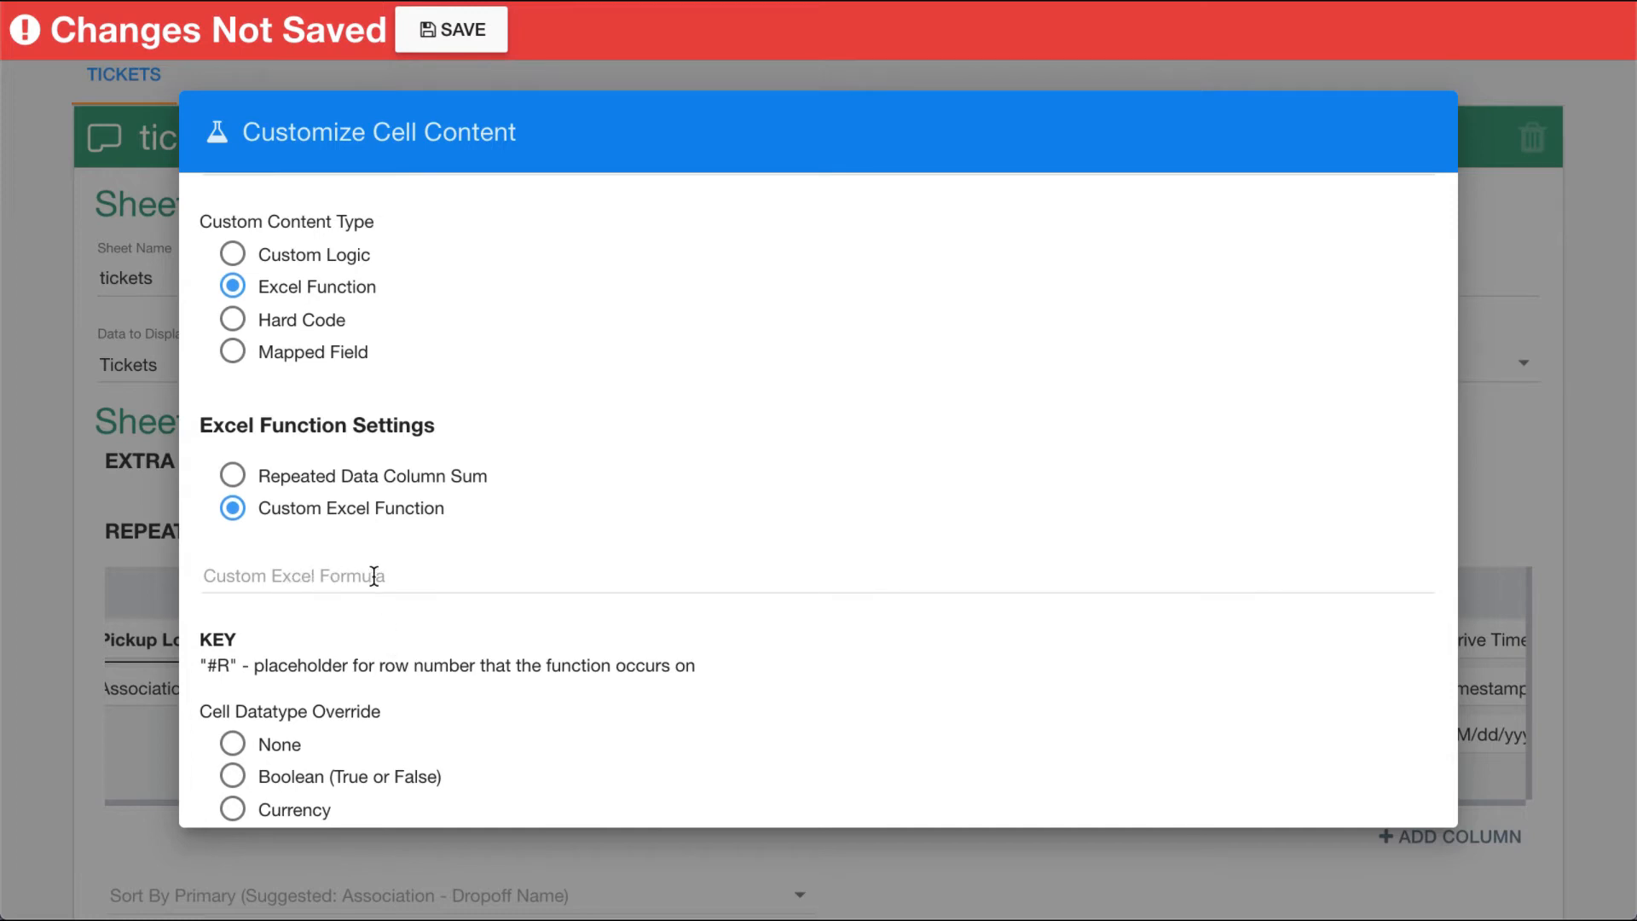
scroll(325, 631, down, 2)
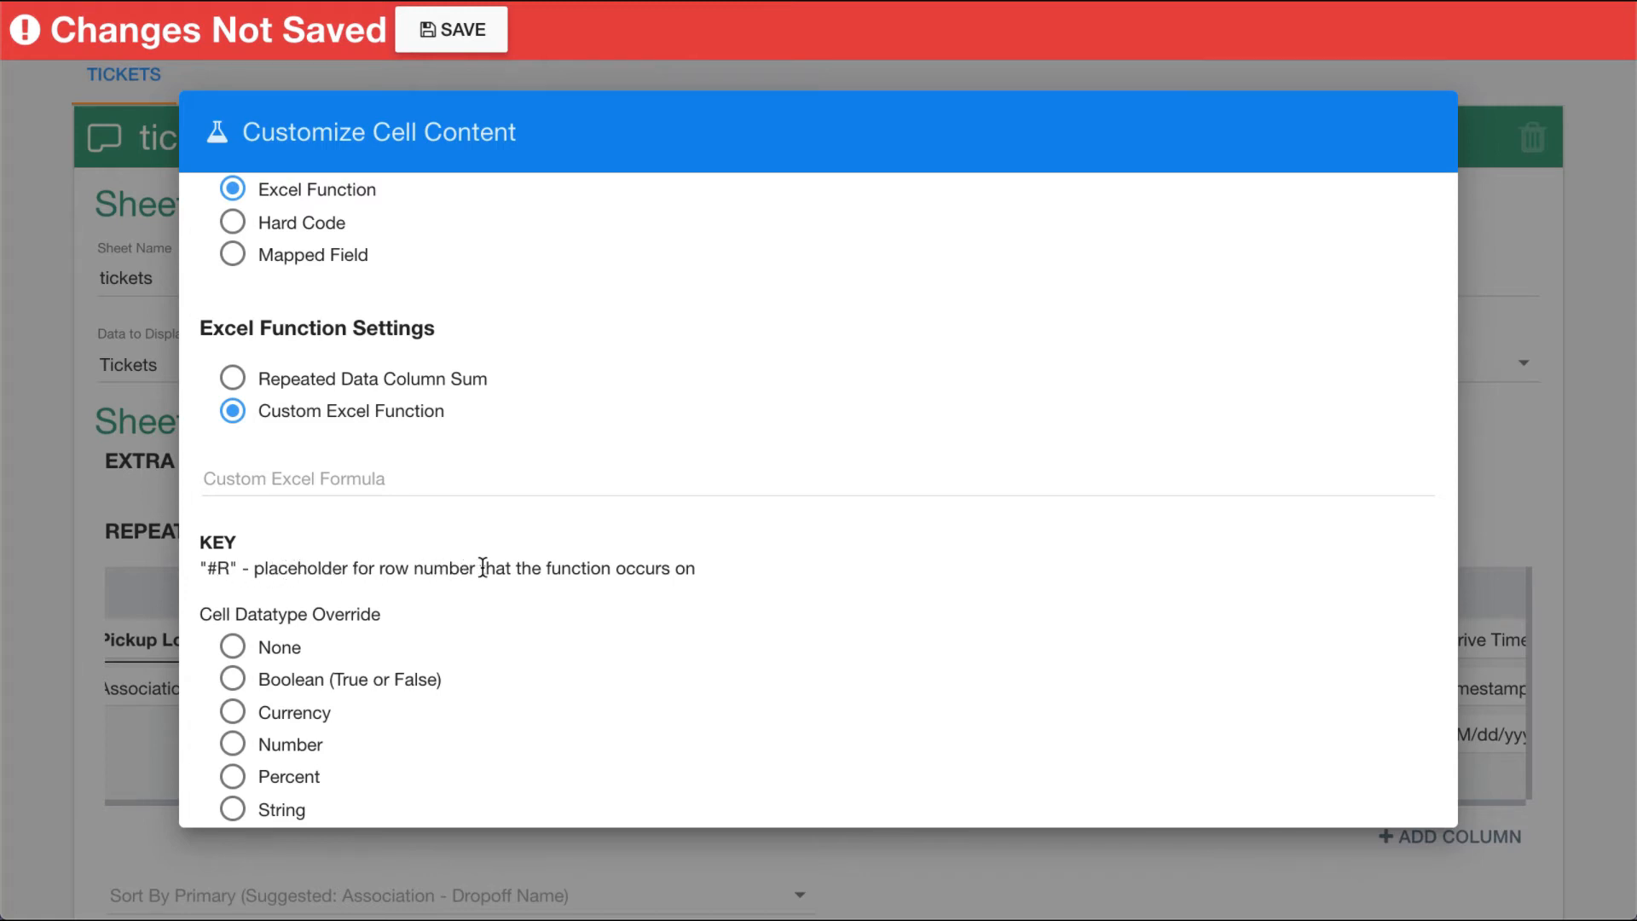
scroll(565, 580, down, 1)
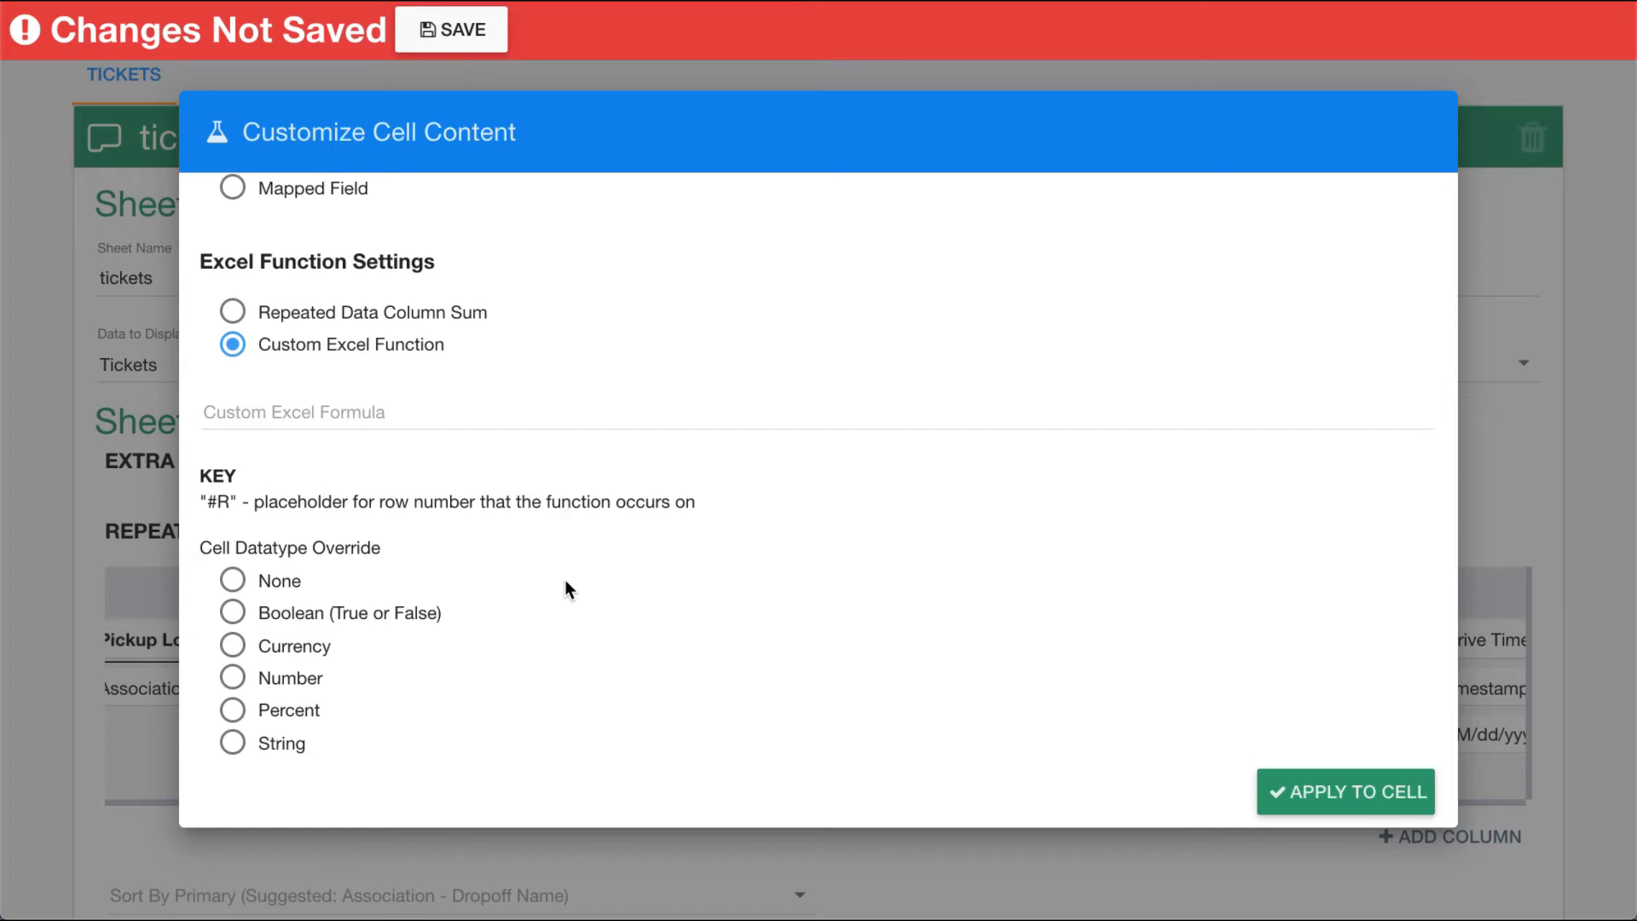
scroll(566, 588, down, 1)
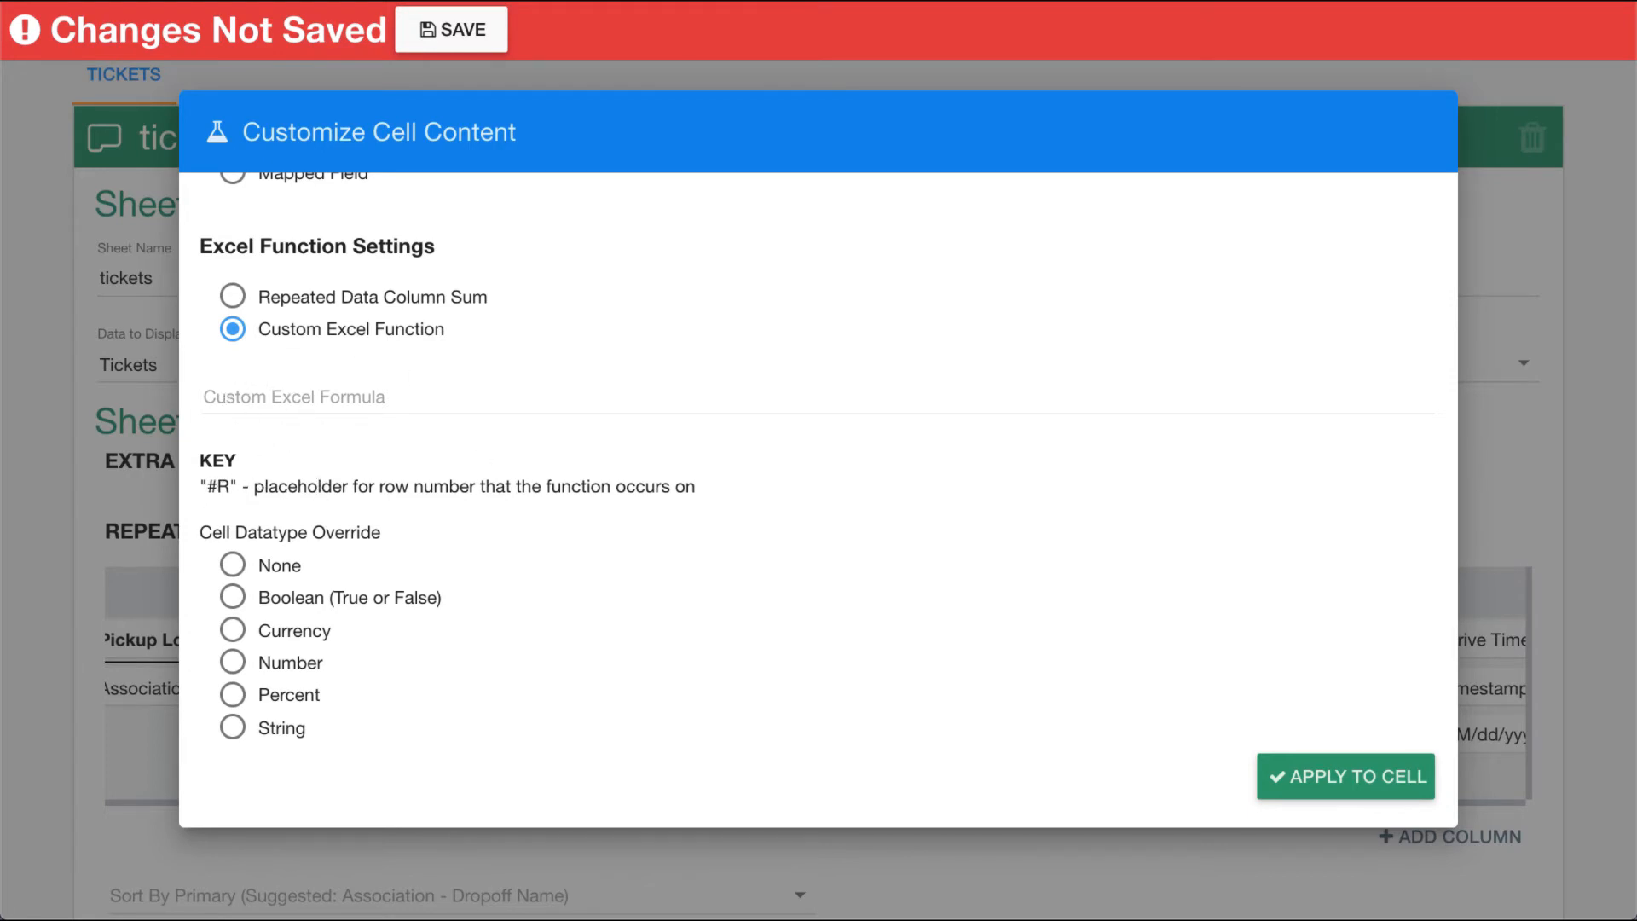
click(974, 871)
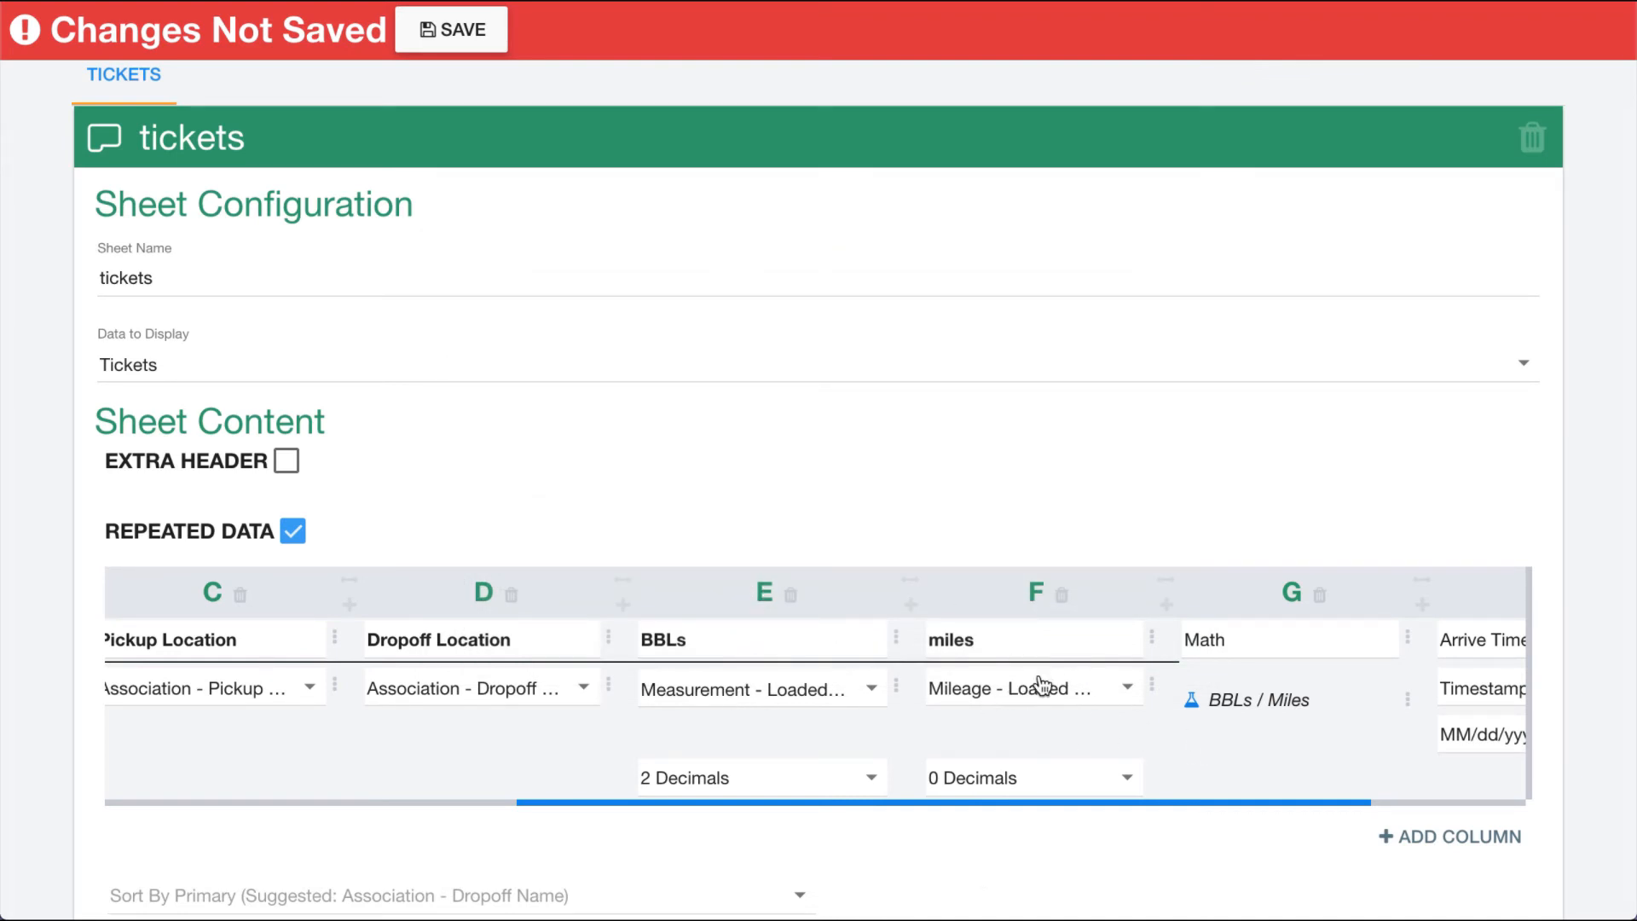
Step: Make the Math cell's custom content a custom Excel function with the formula E#R / F#R
click(1410, 697)
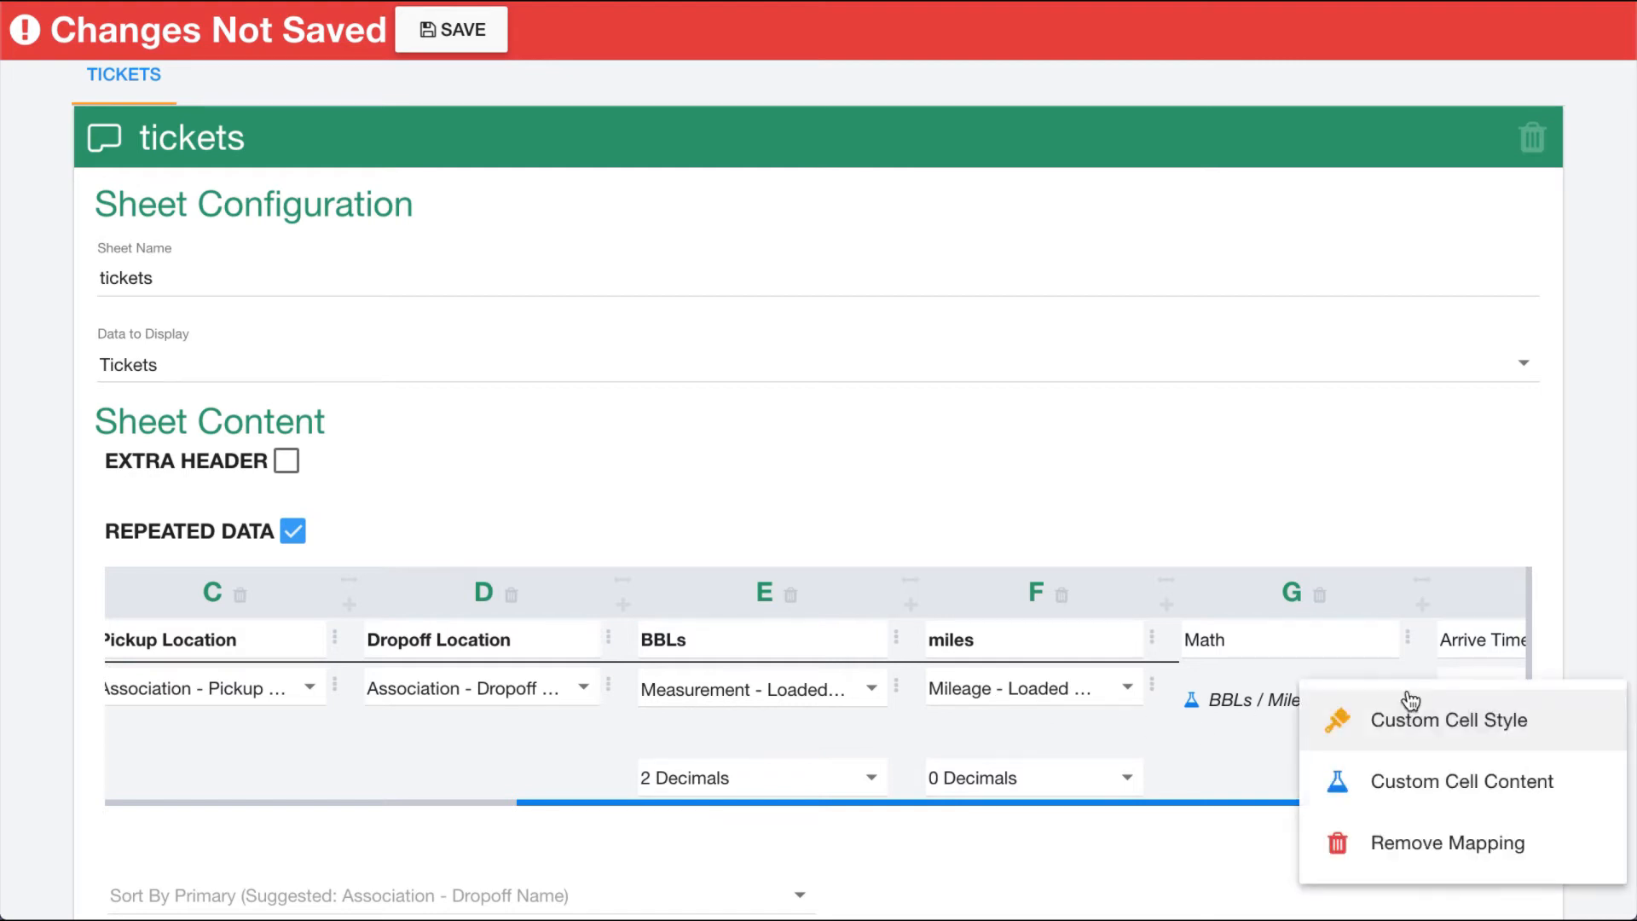
click(1400, 786)
scroll(596, 530, down, 1)
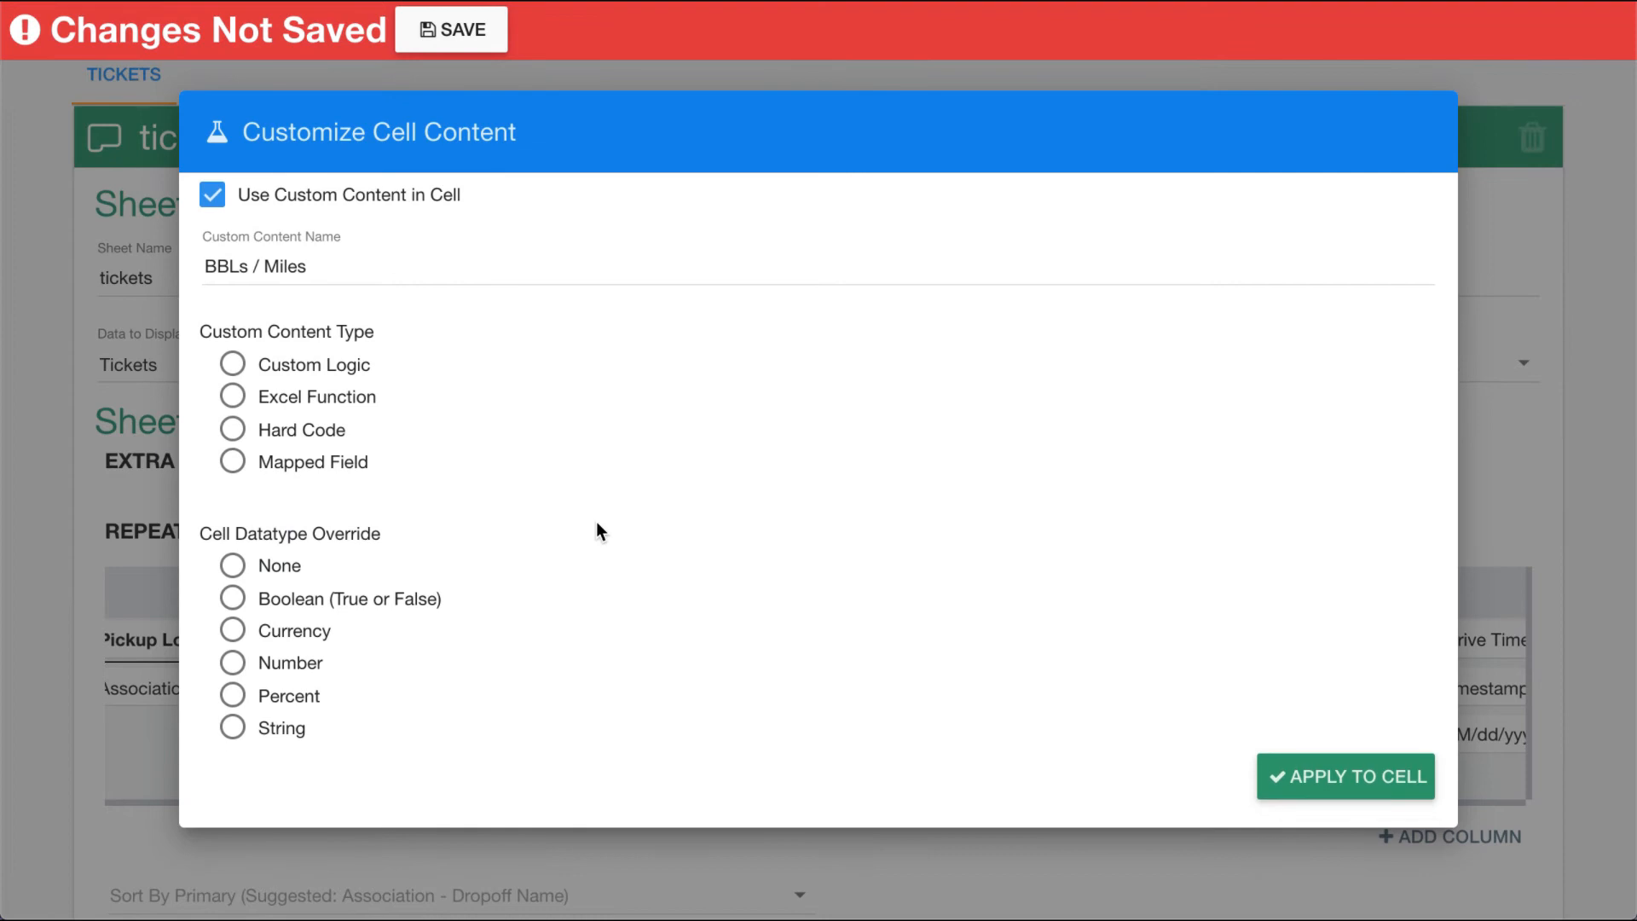
click(267, 394)
scroll(400, 447, down, 1)
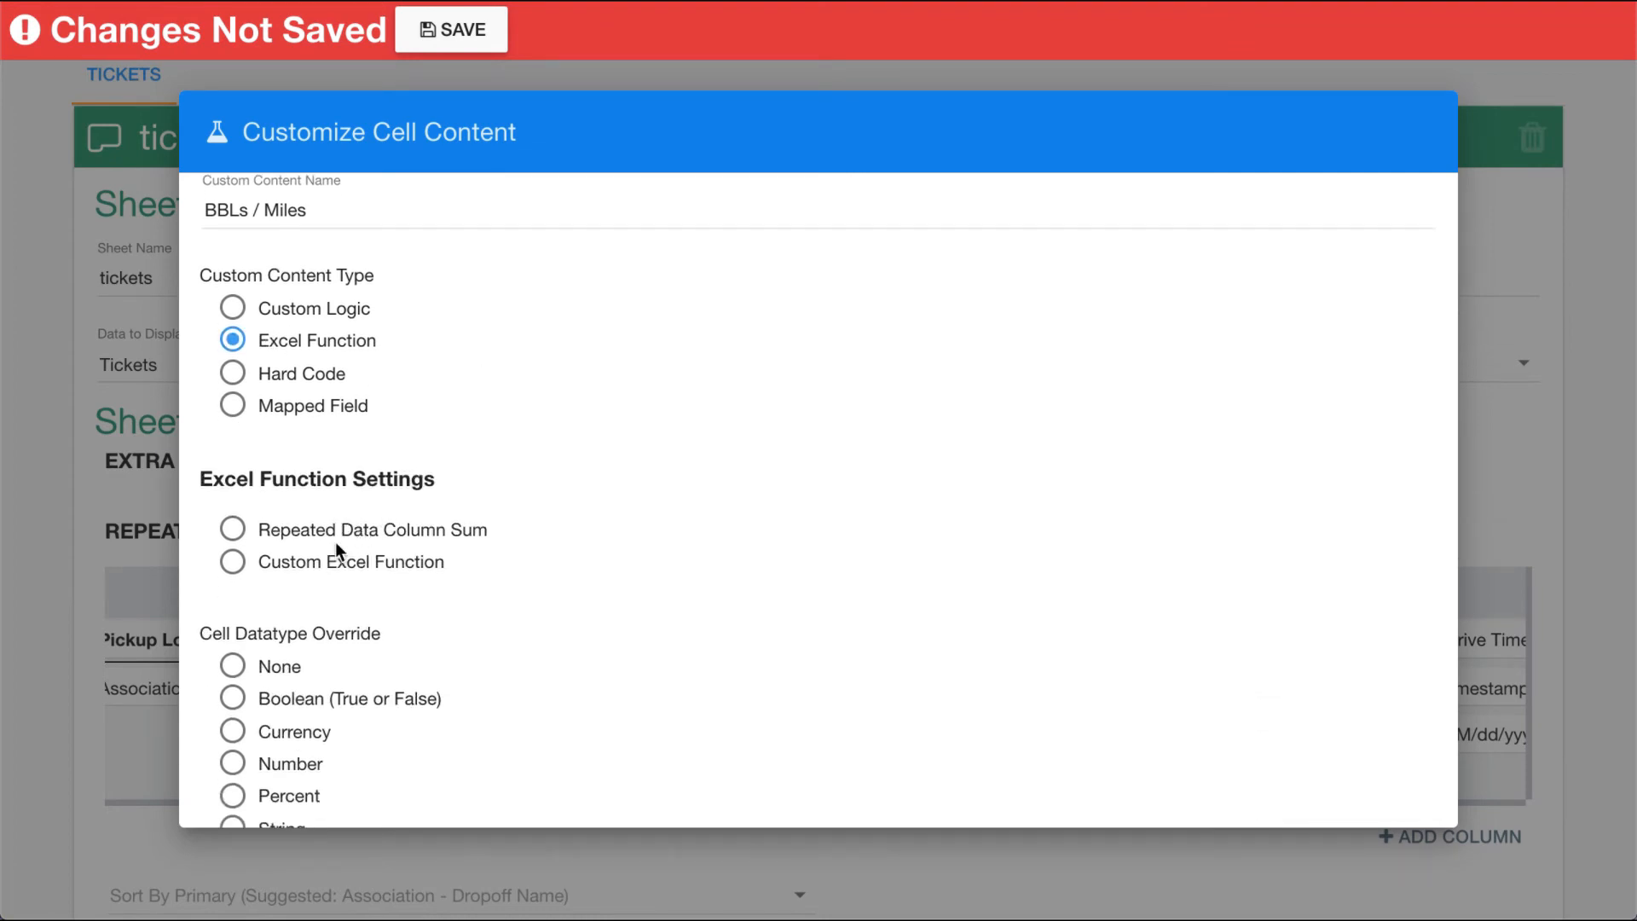
click(318, 569)
scroll(318, 563, down, 2)
click(268, 538)
text(E)
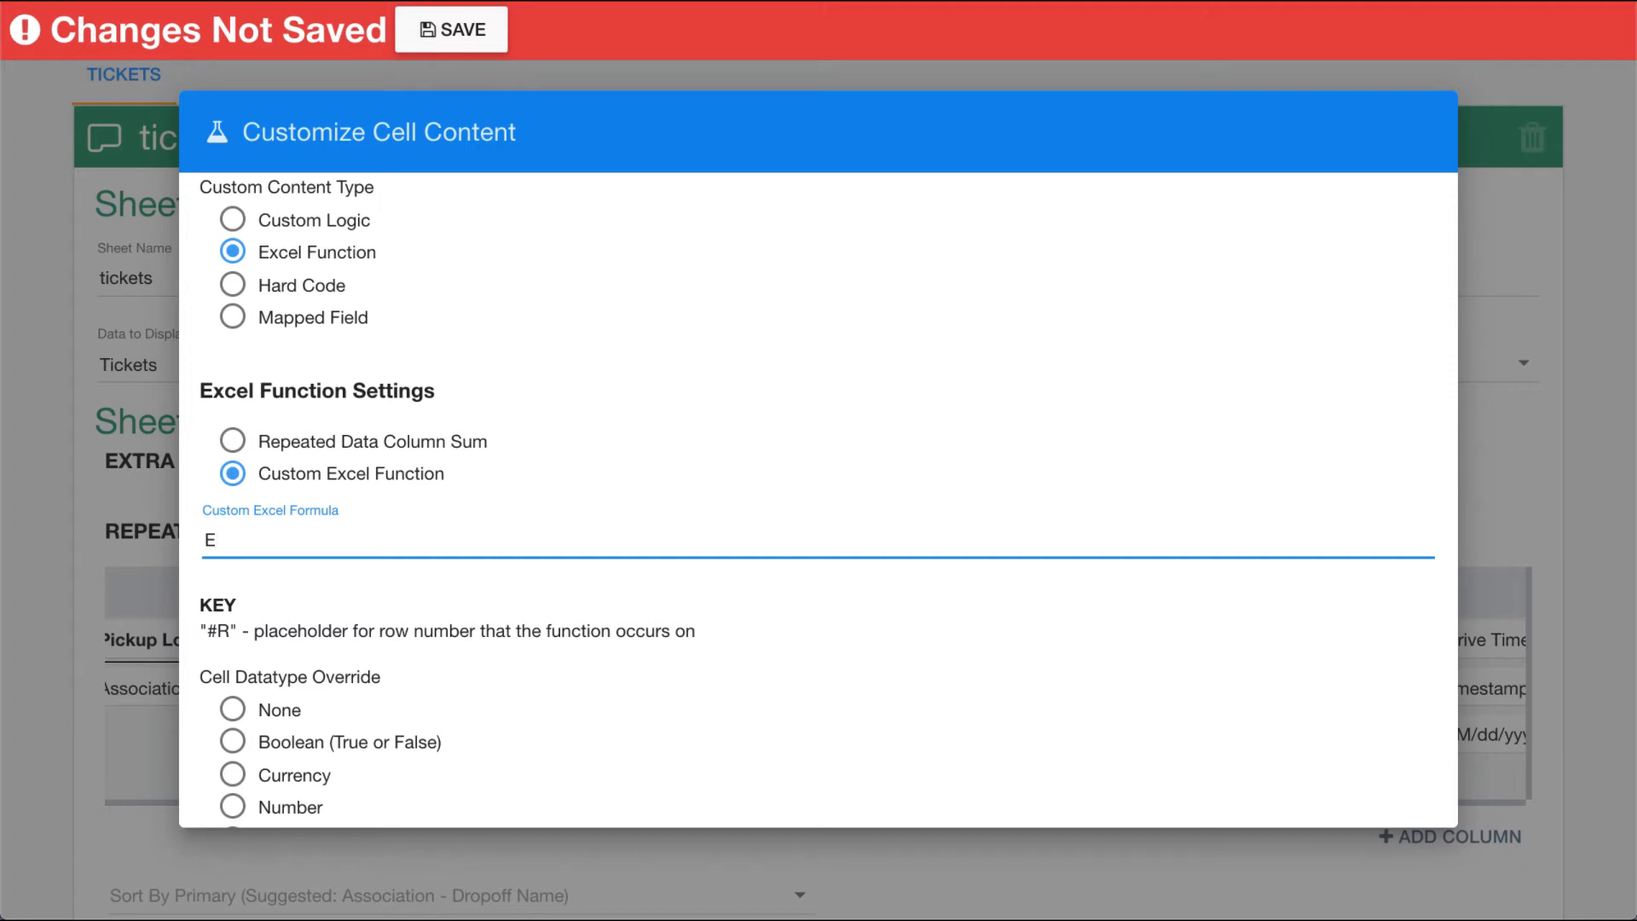
text(#R / F#R)
Step: Override the Math cell's datatype as Number, apply it to the cell and save the template
scroll(437, 657, down, 3)
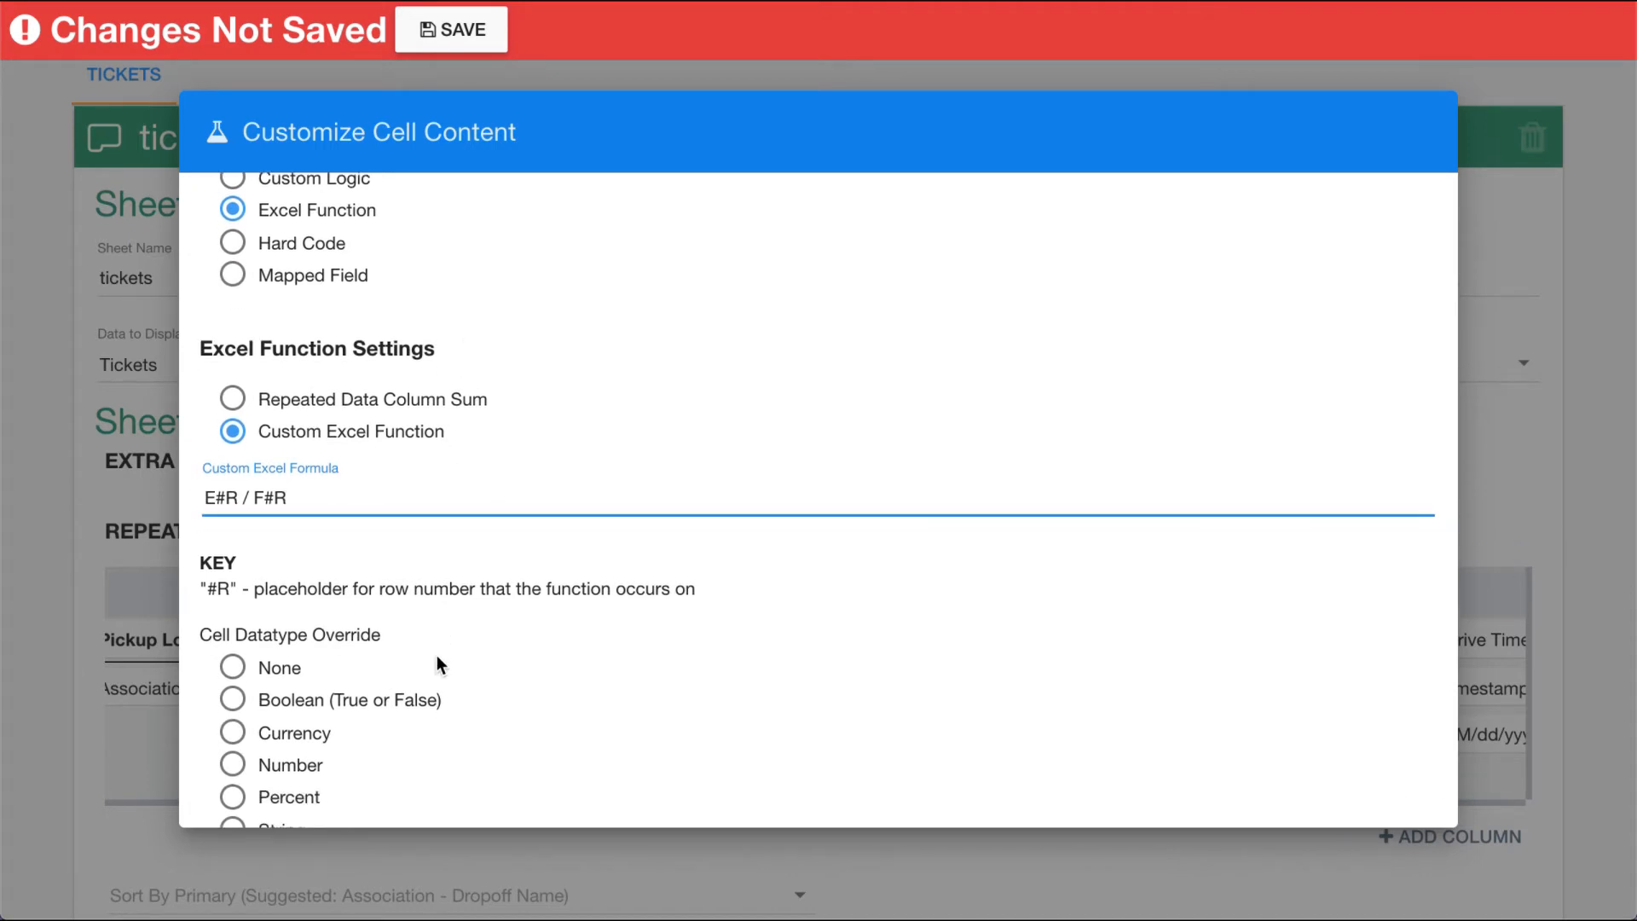
scroll(437, 657, up, 2)
scroll(437, 658, up, 1)
scroll(437, 658, down, 2)
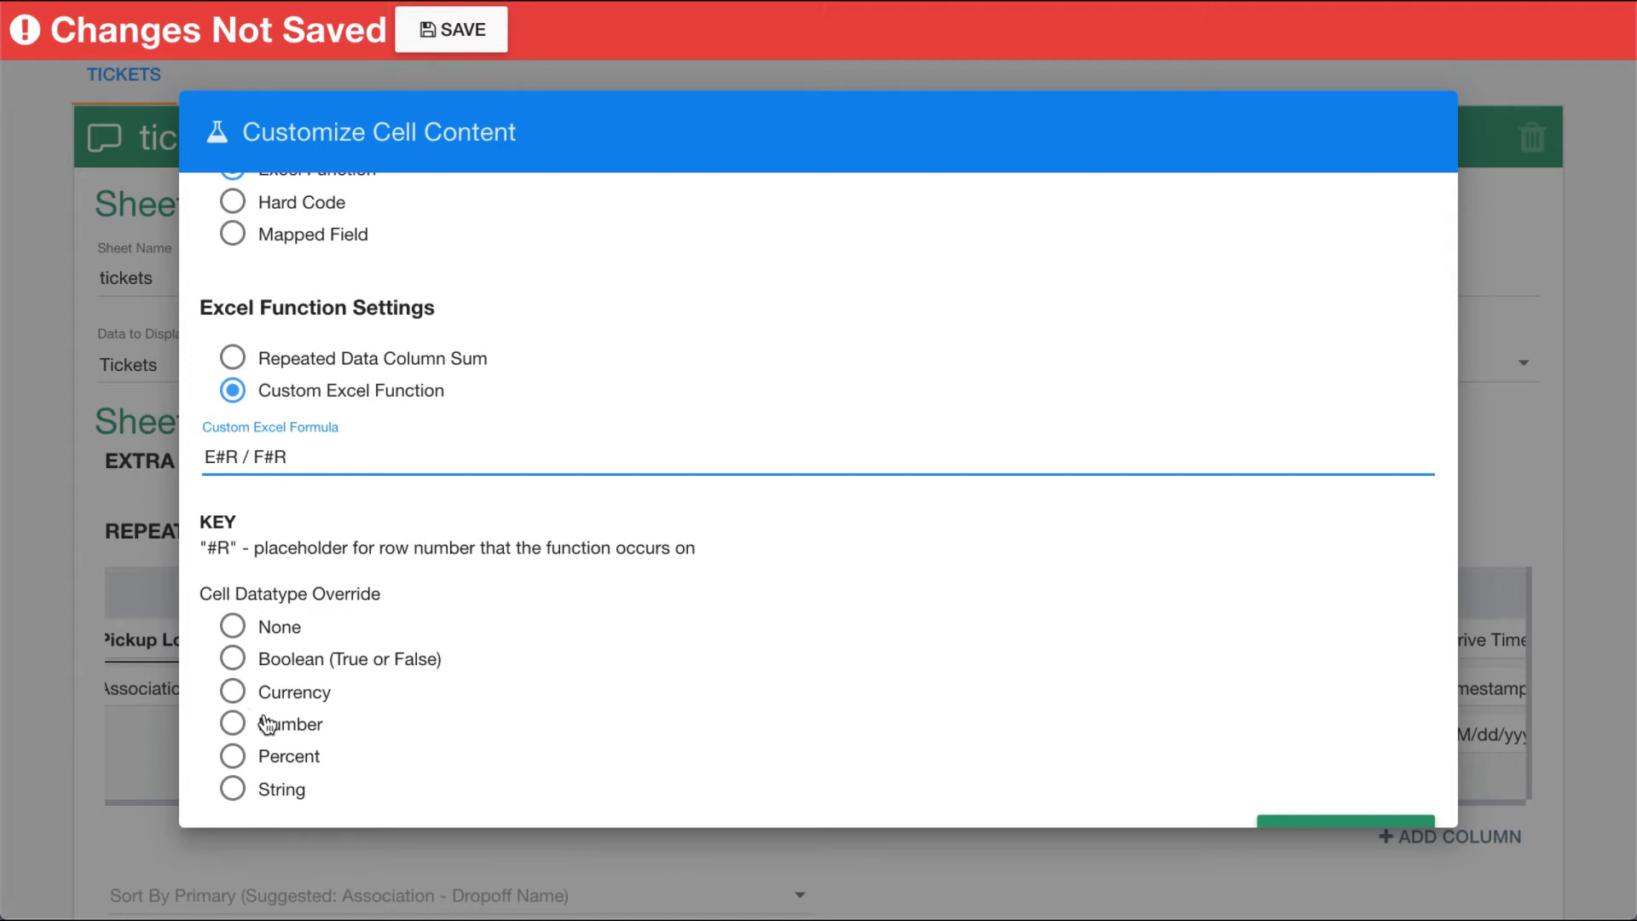
click(235, 724)
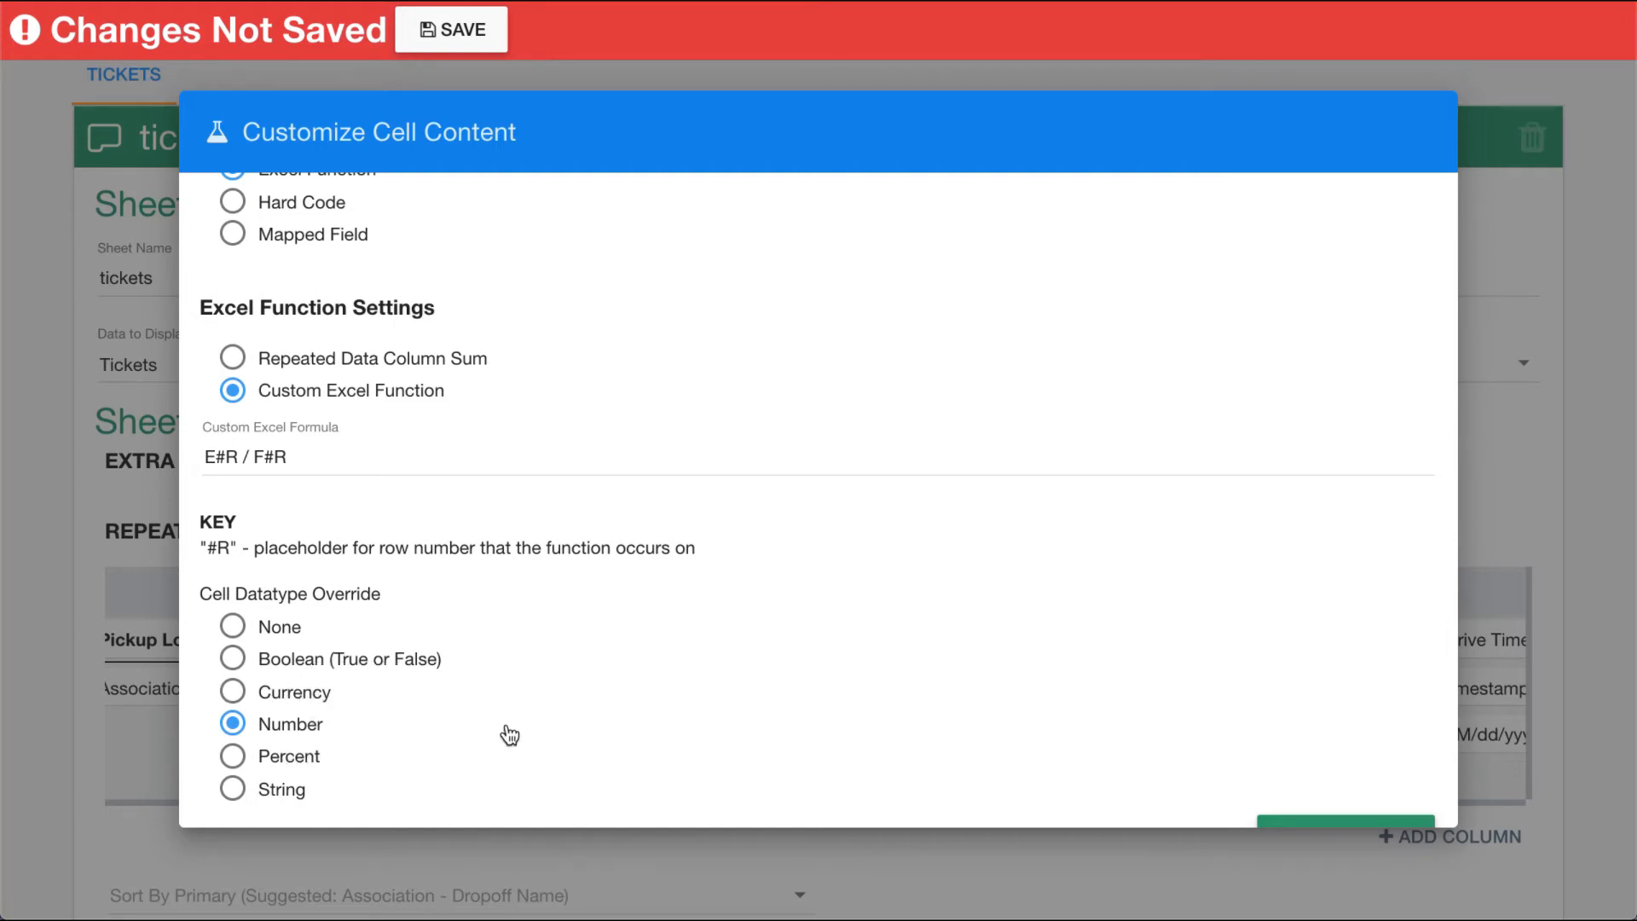
scroll(509, 735, down, 1)
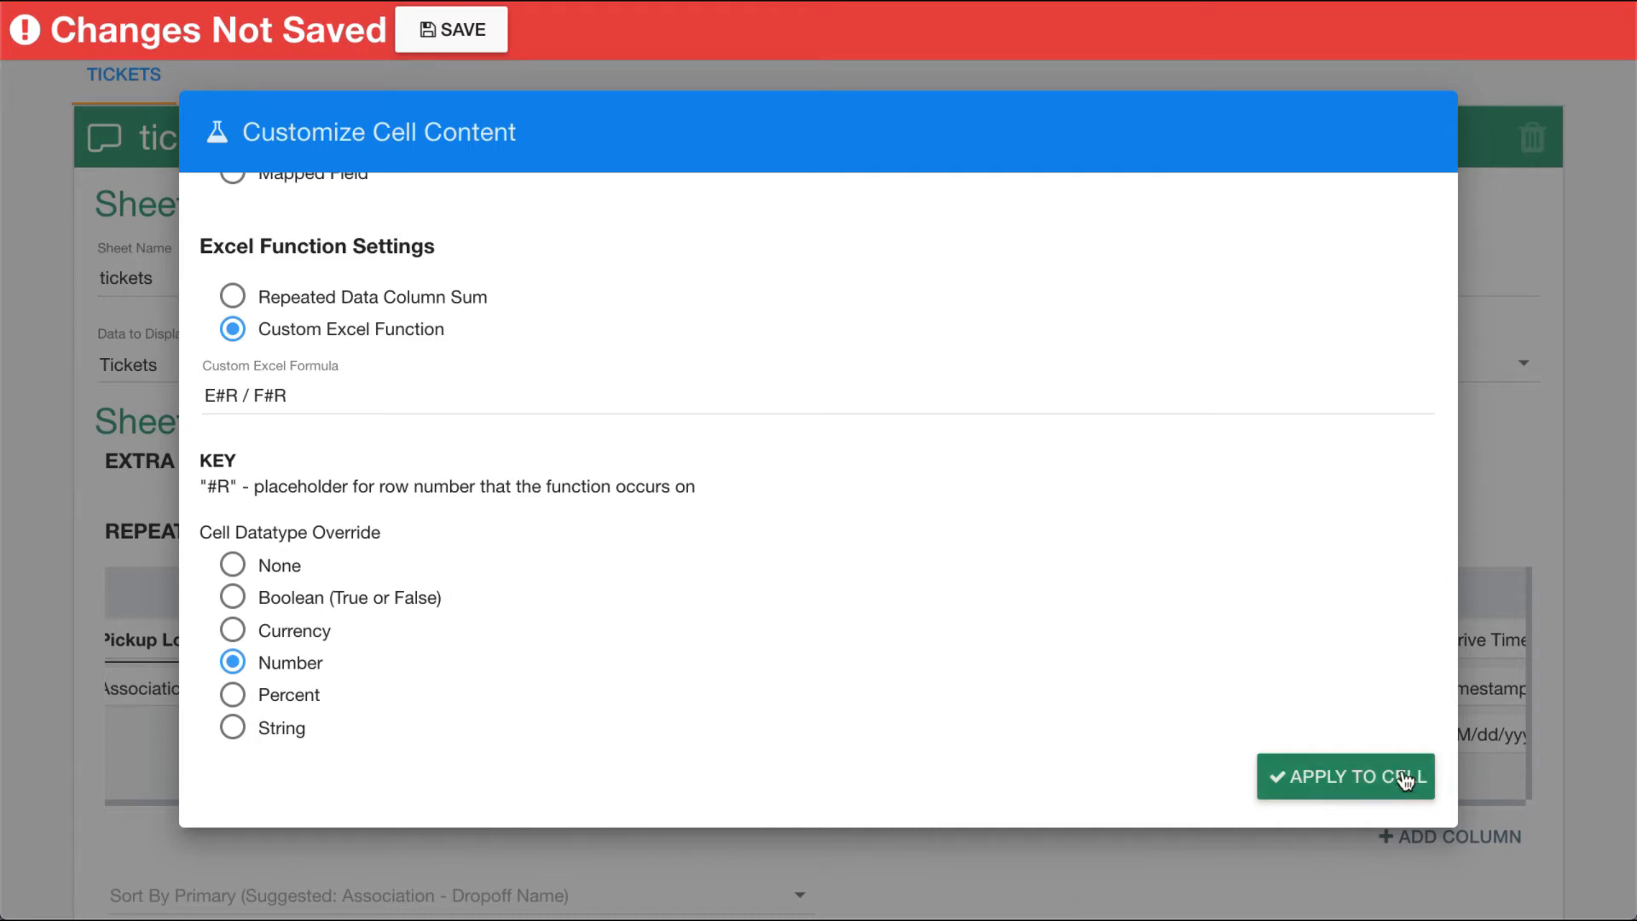
click(1403, 779)
click(465, 30)
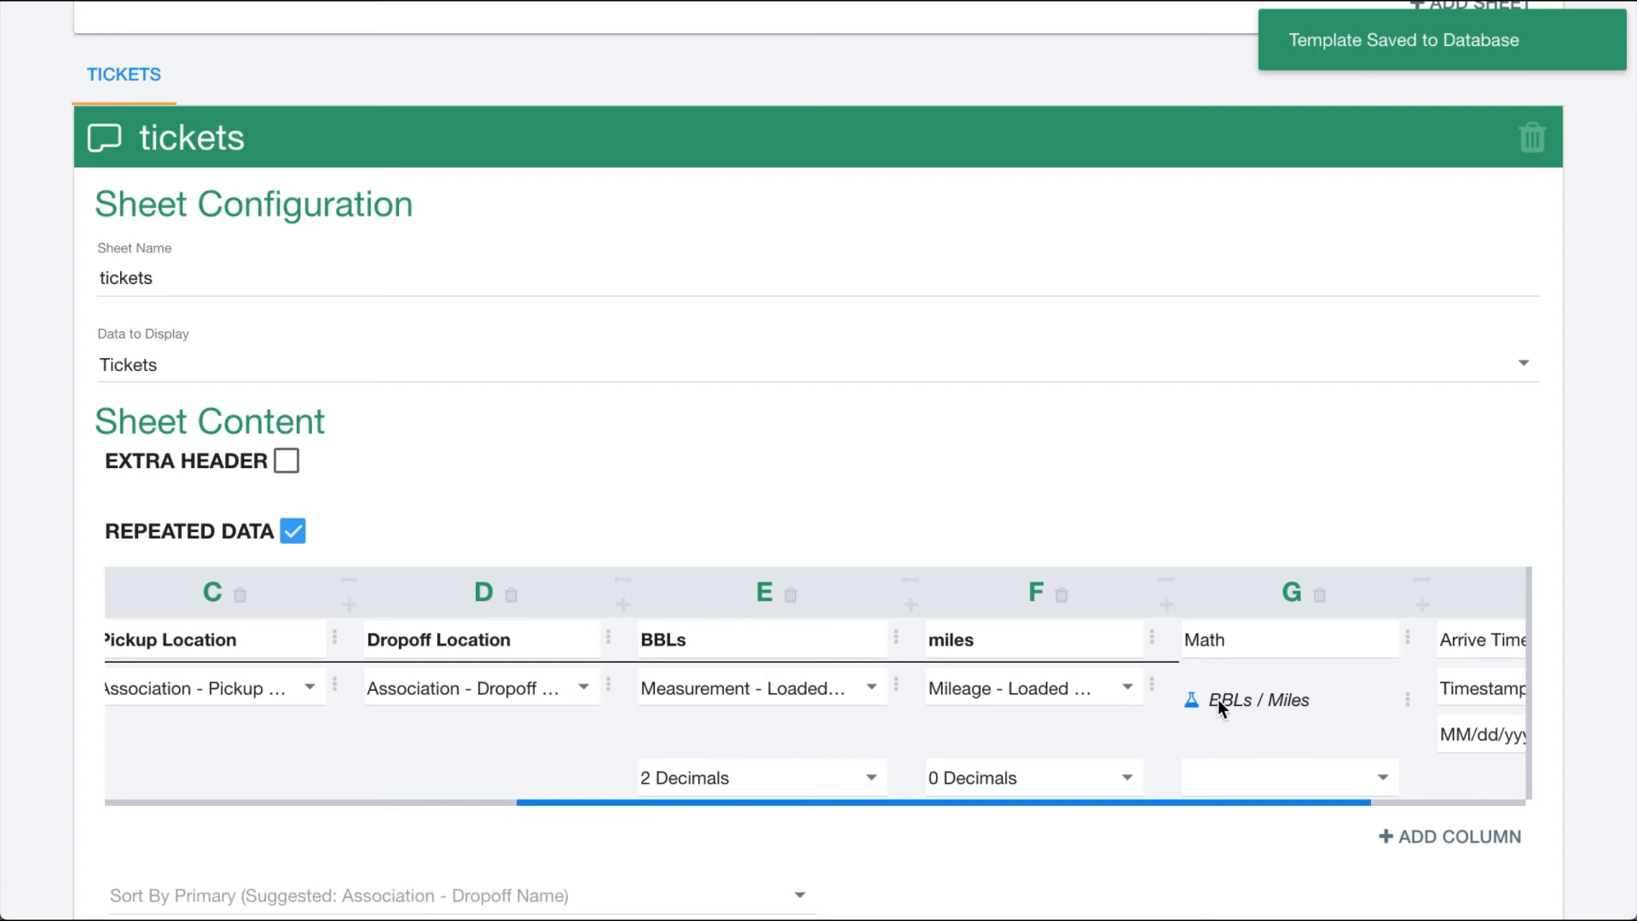
Step: Set the Math column's rounding to 2 Decimals
click(1241, 779)
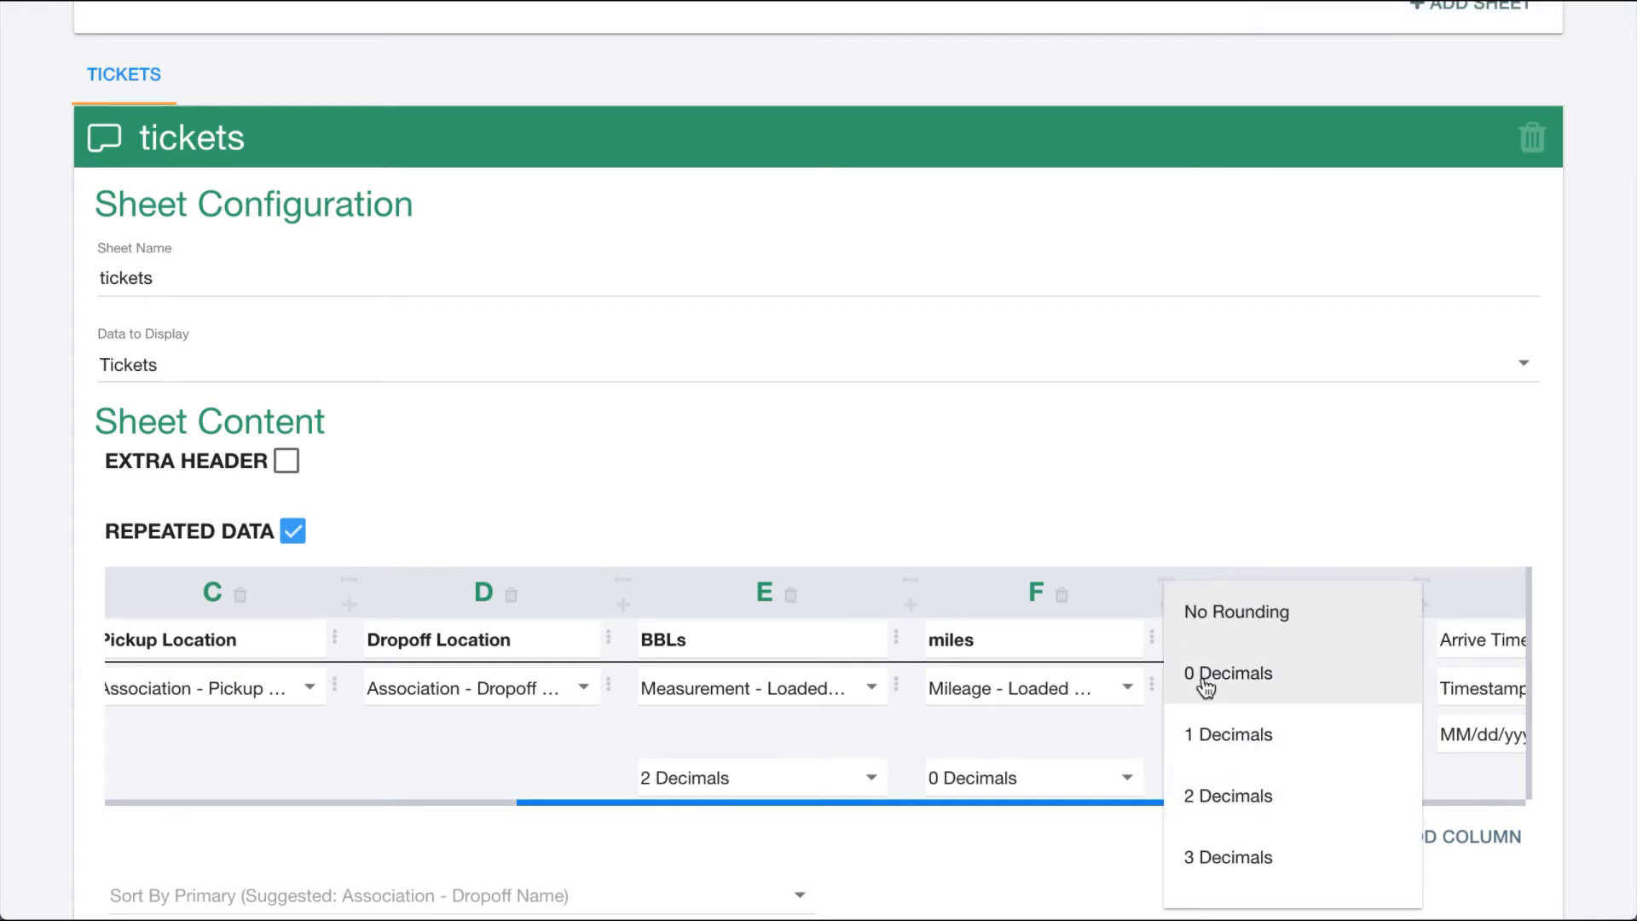
click(1220, 635)
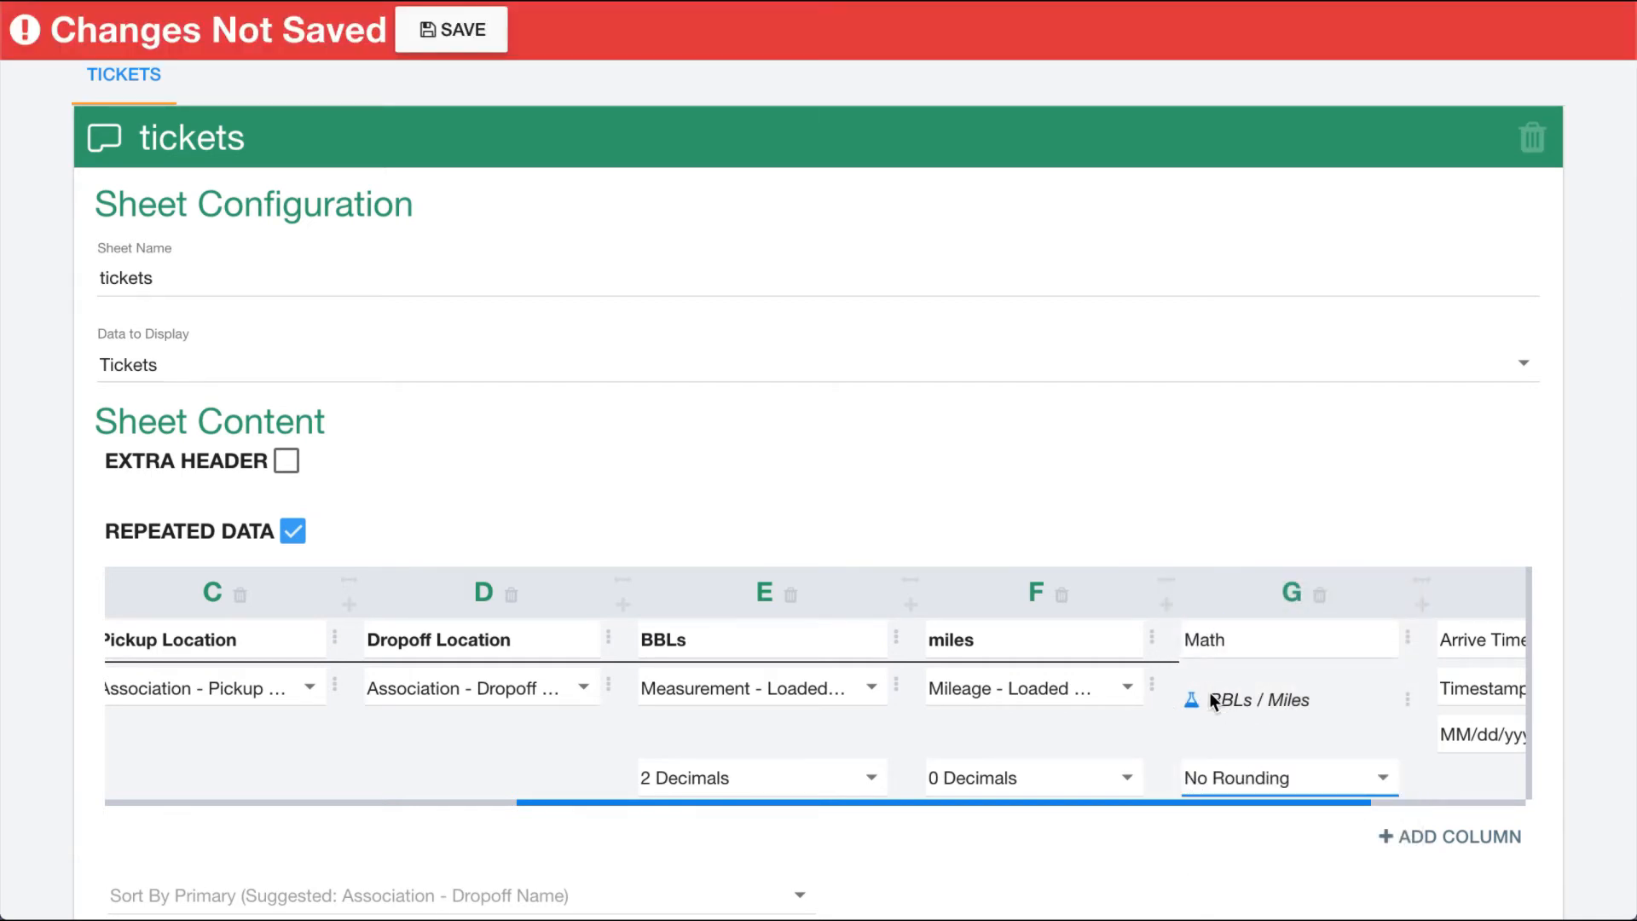
click(1205, 781)
click(1236, 797)
click(1195, 723)
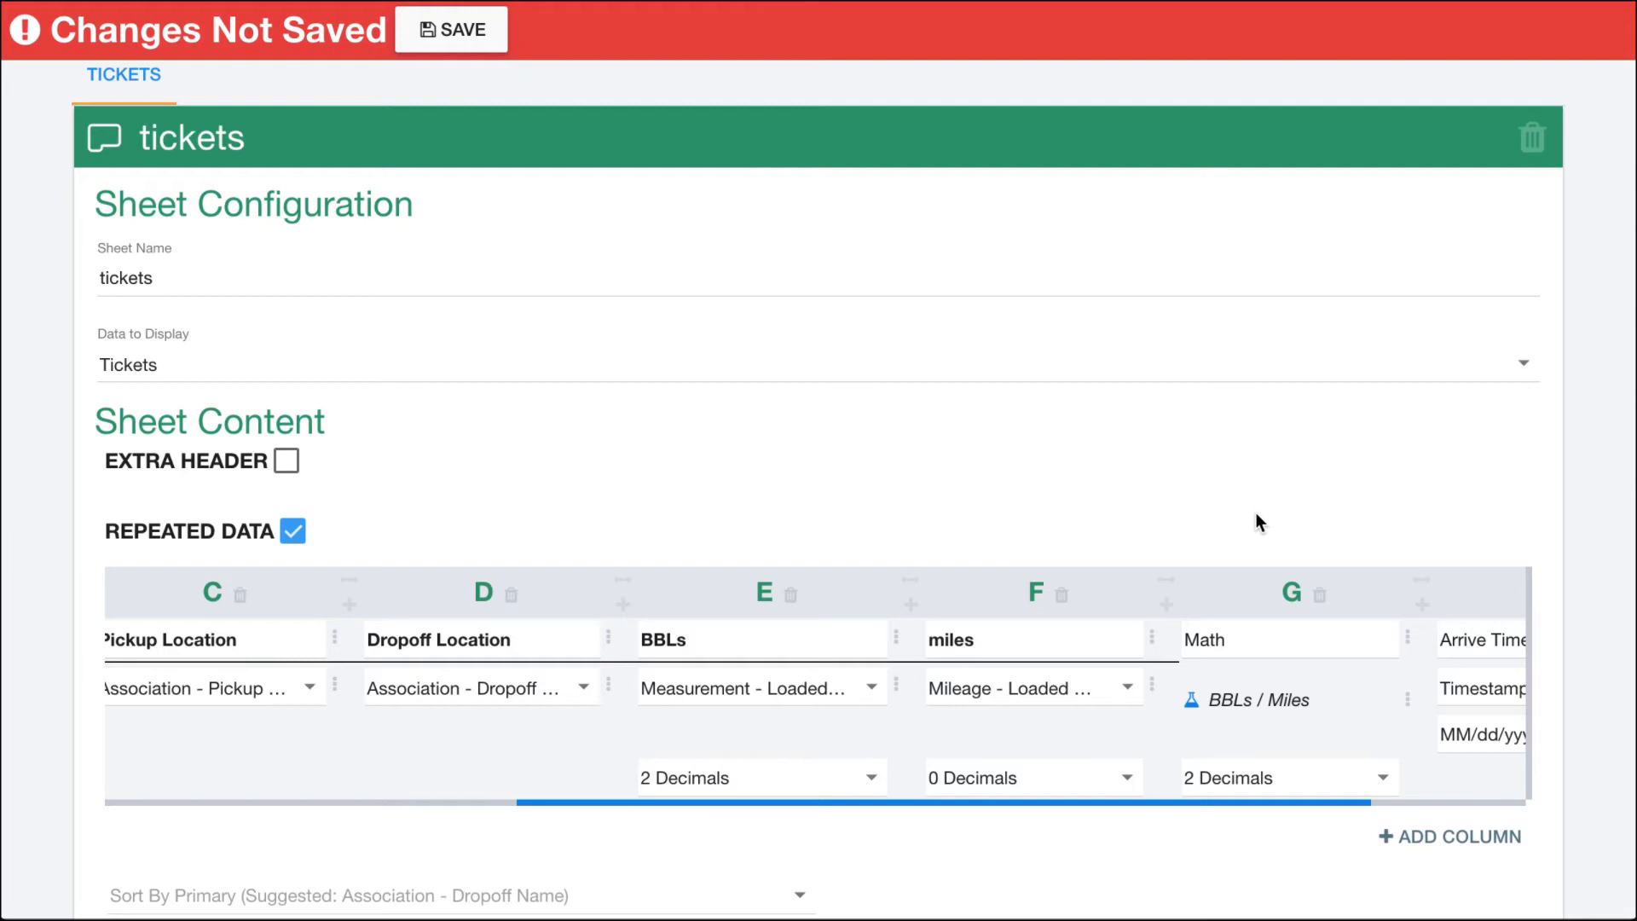
Step: Insert a column between Math and Arrive Time and enable custom content named hard code number in its data cell
click(1422, 604)
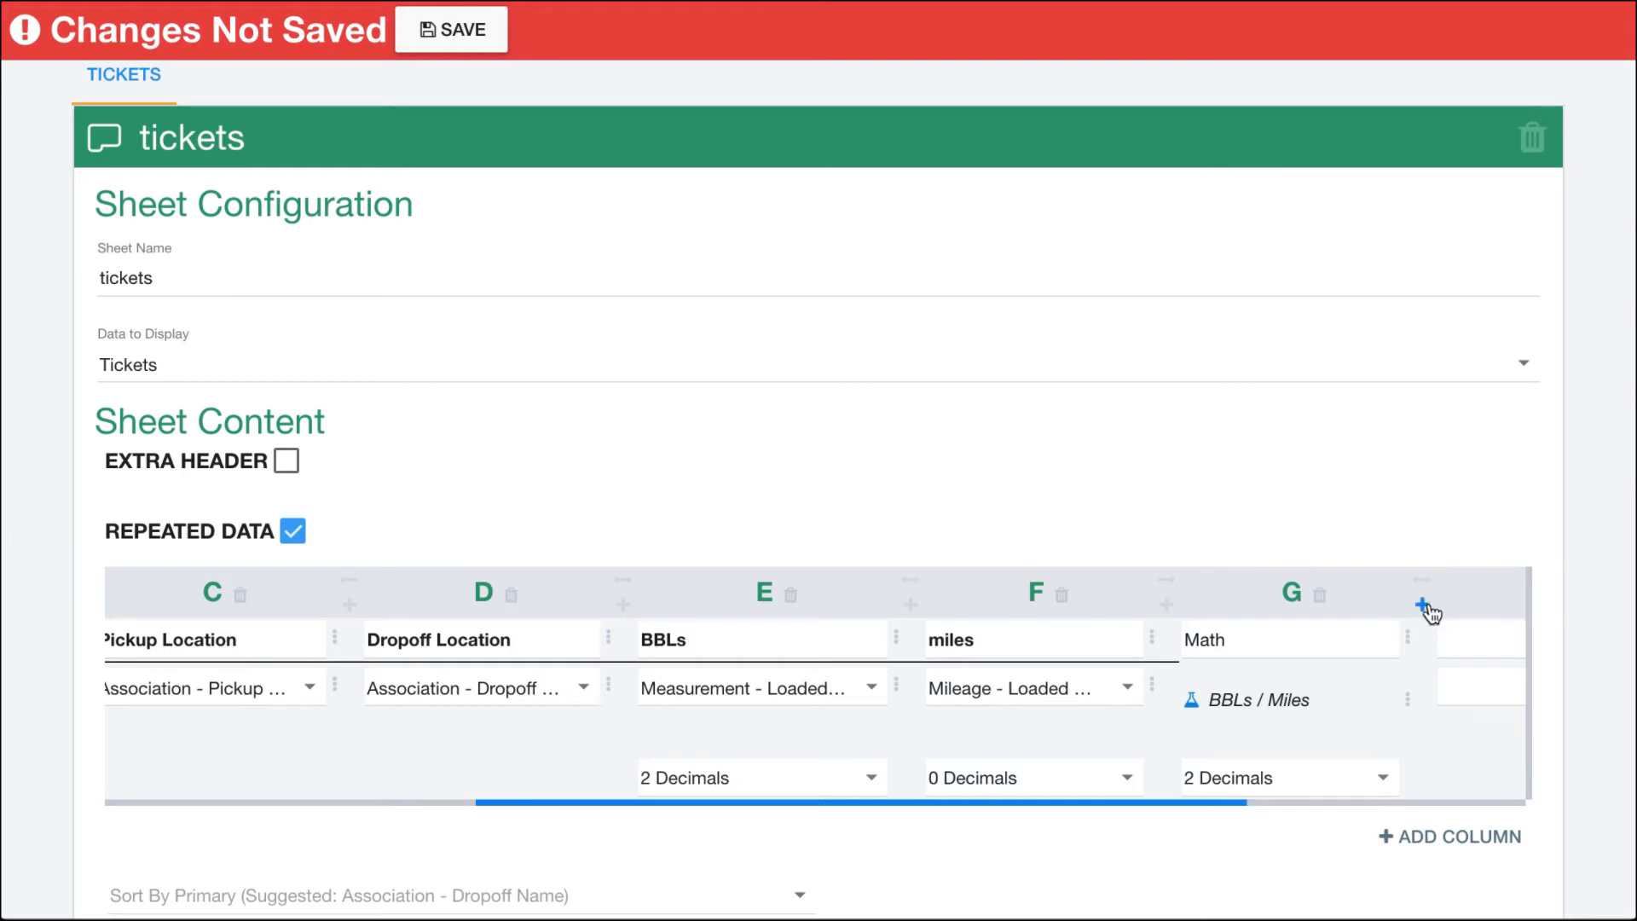
drag(1196, 803, 1407, 810)
click(1277, 687)
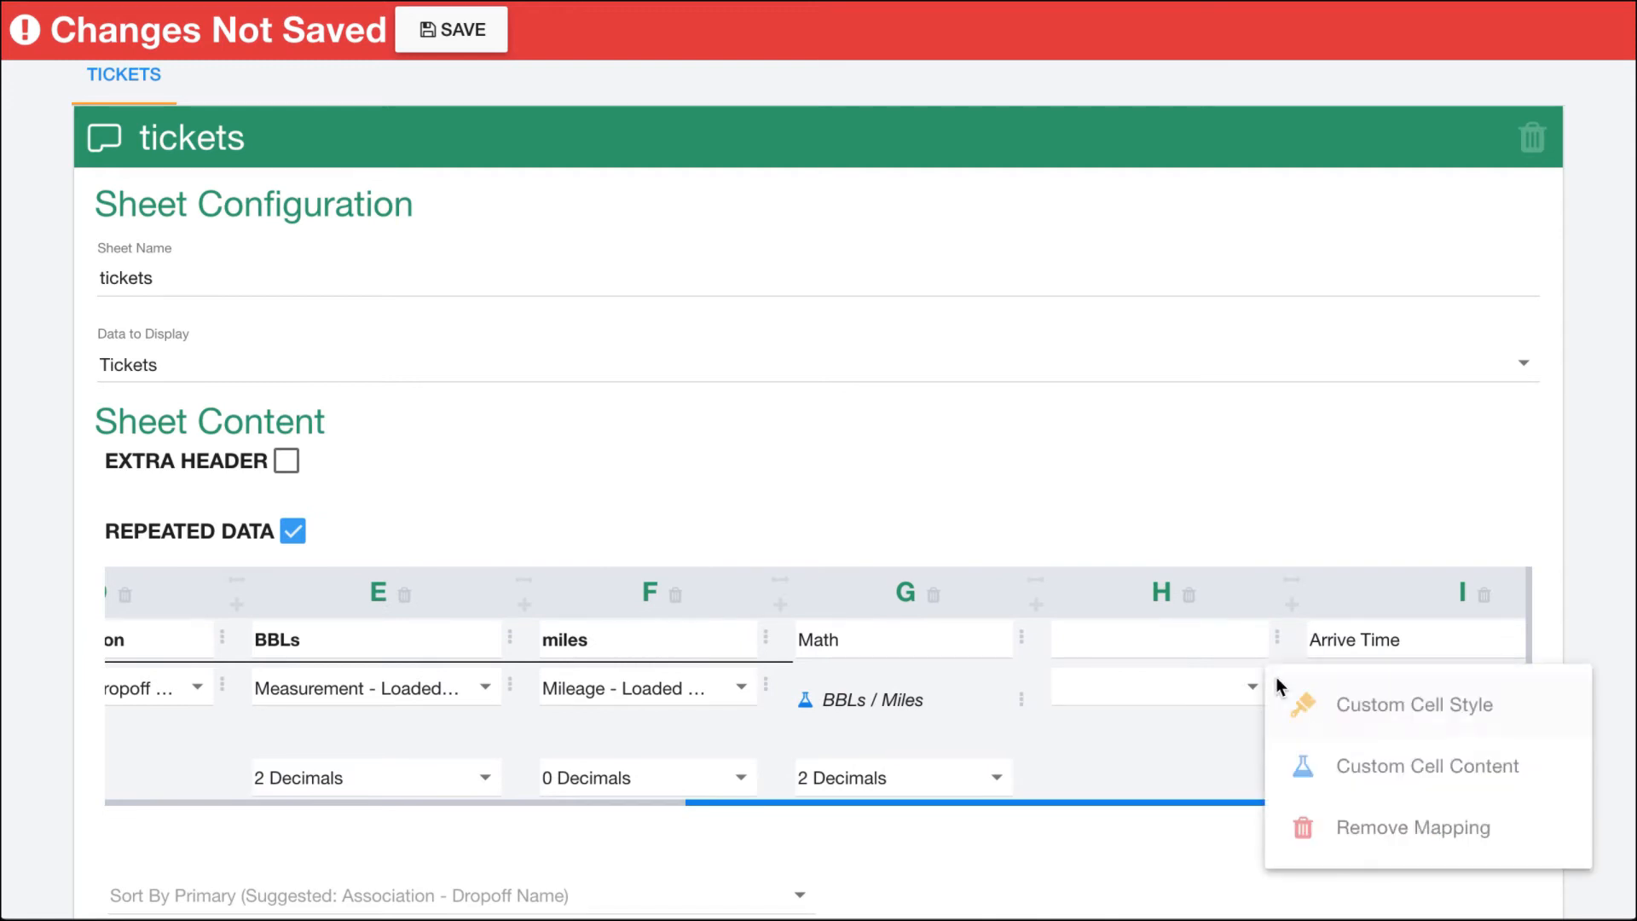
click(1319, 767)
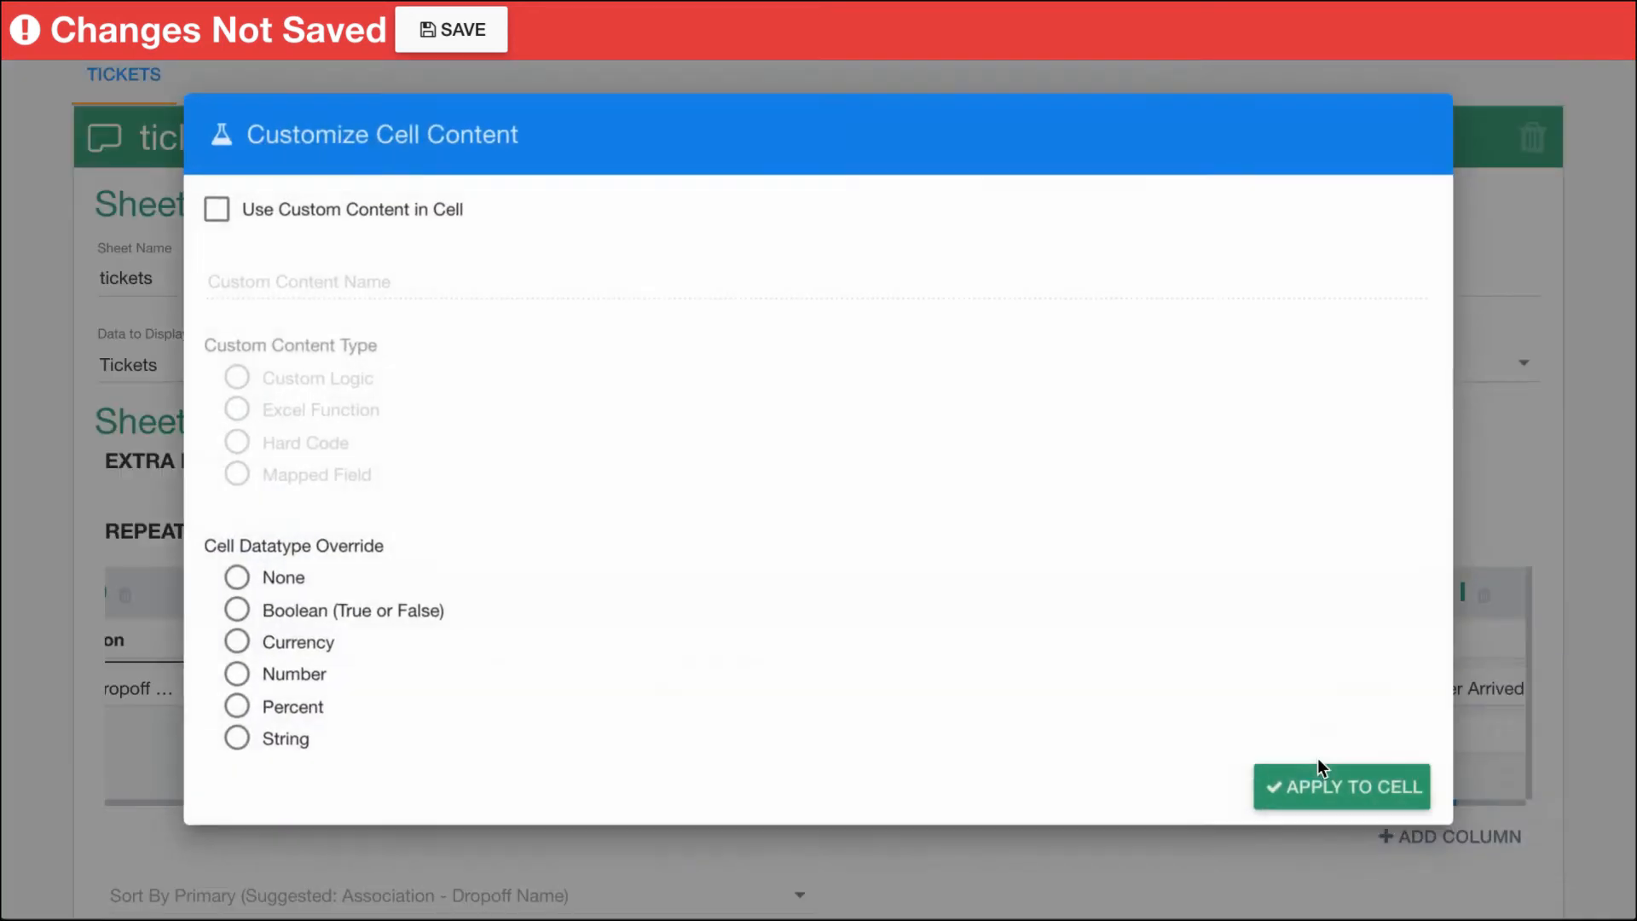
click(215, 209)
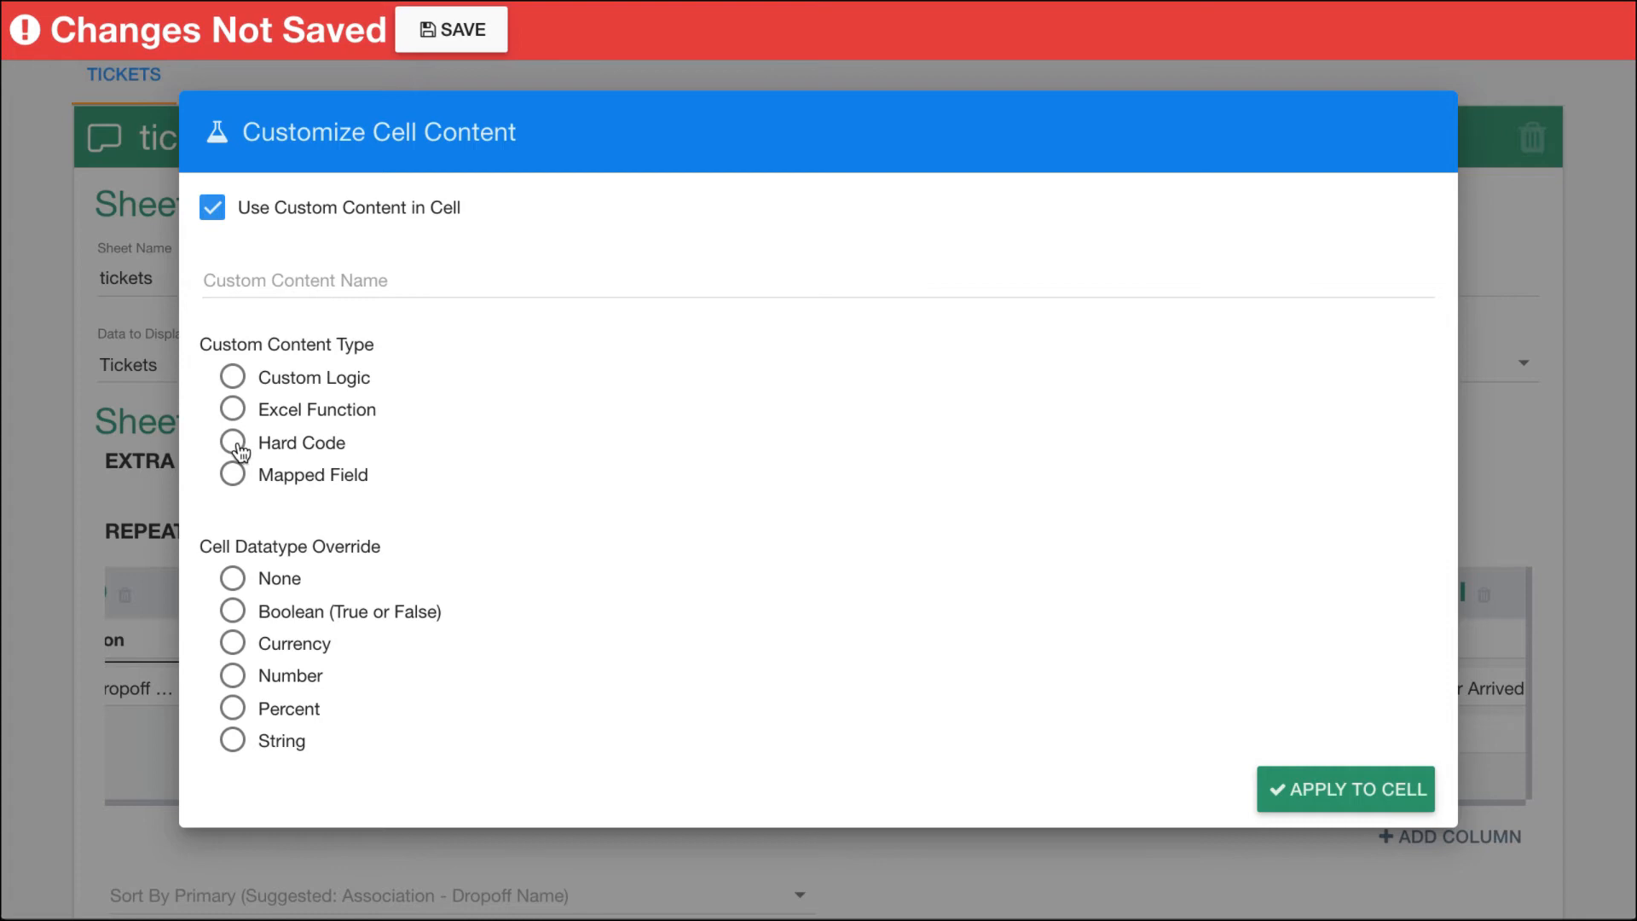
click(236, 286)
text(hard code nunm)
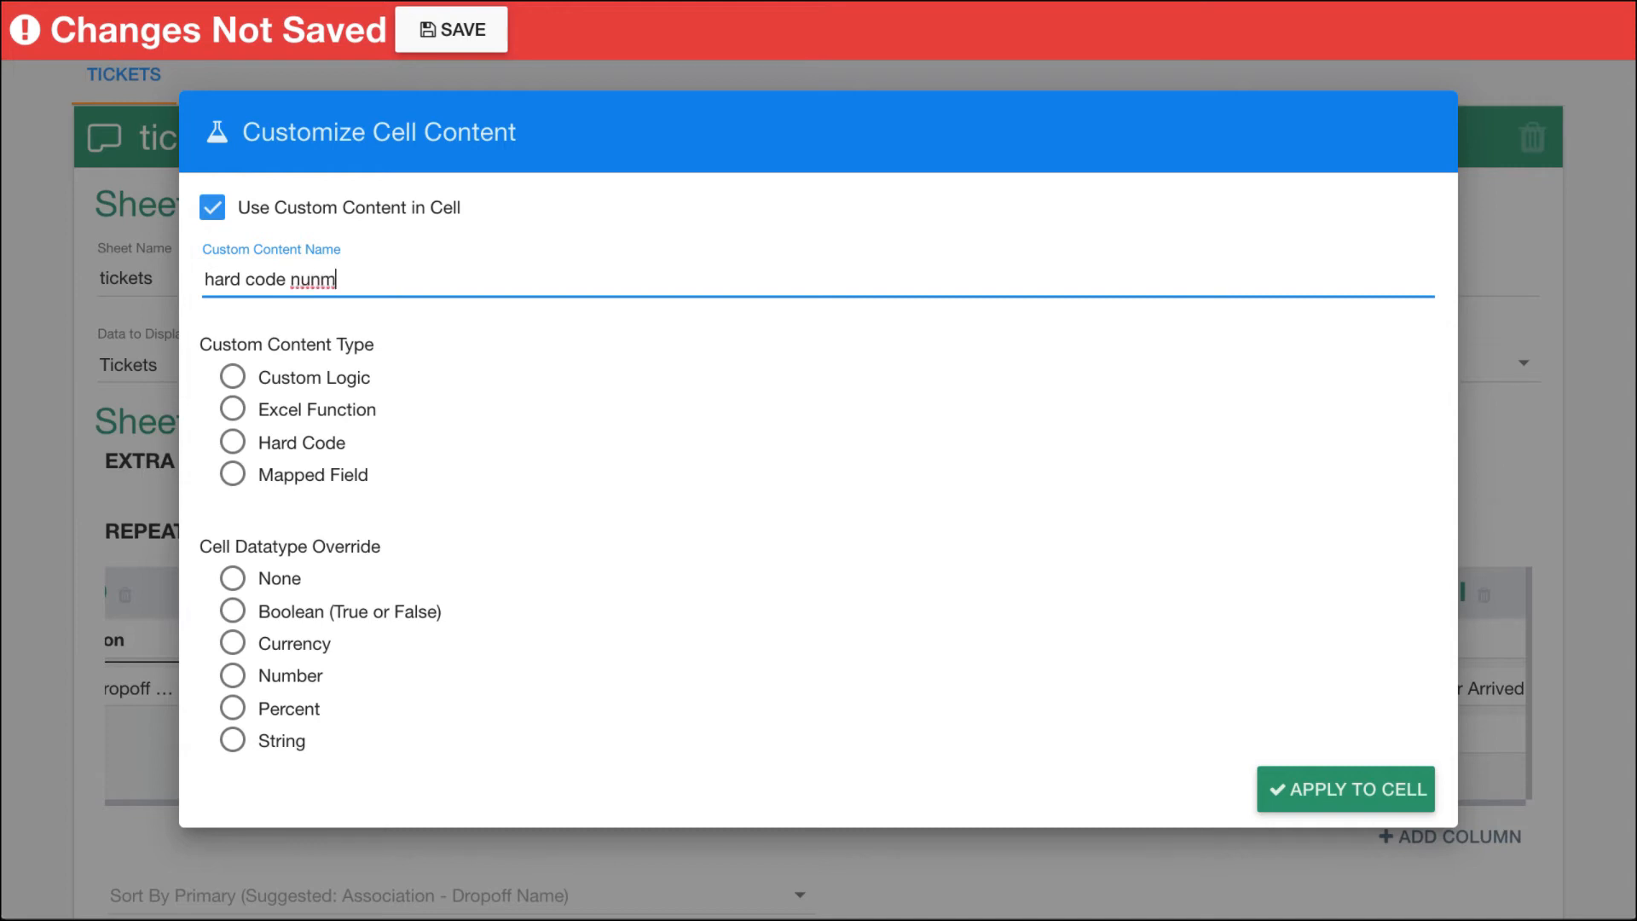
key(BackSpace)
key(BackSpace)
text(mber)
Step: Make the new cell's content Hard Code with the text test hard code and apply it with the String datatype override
click(231, 442)
click(285, 611)
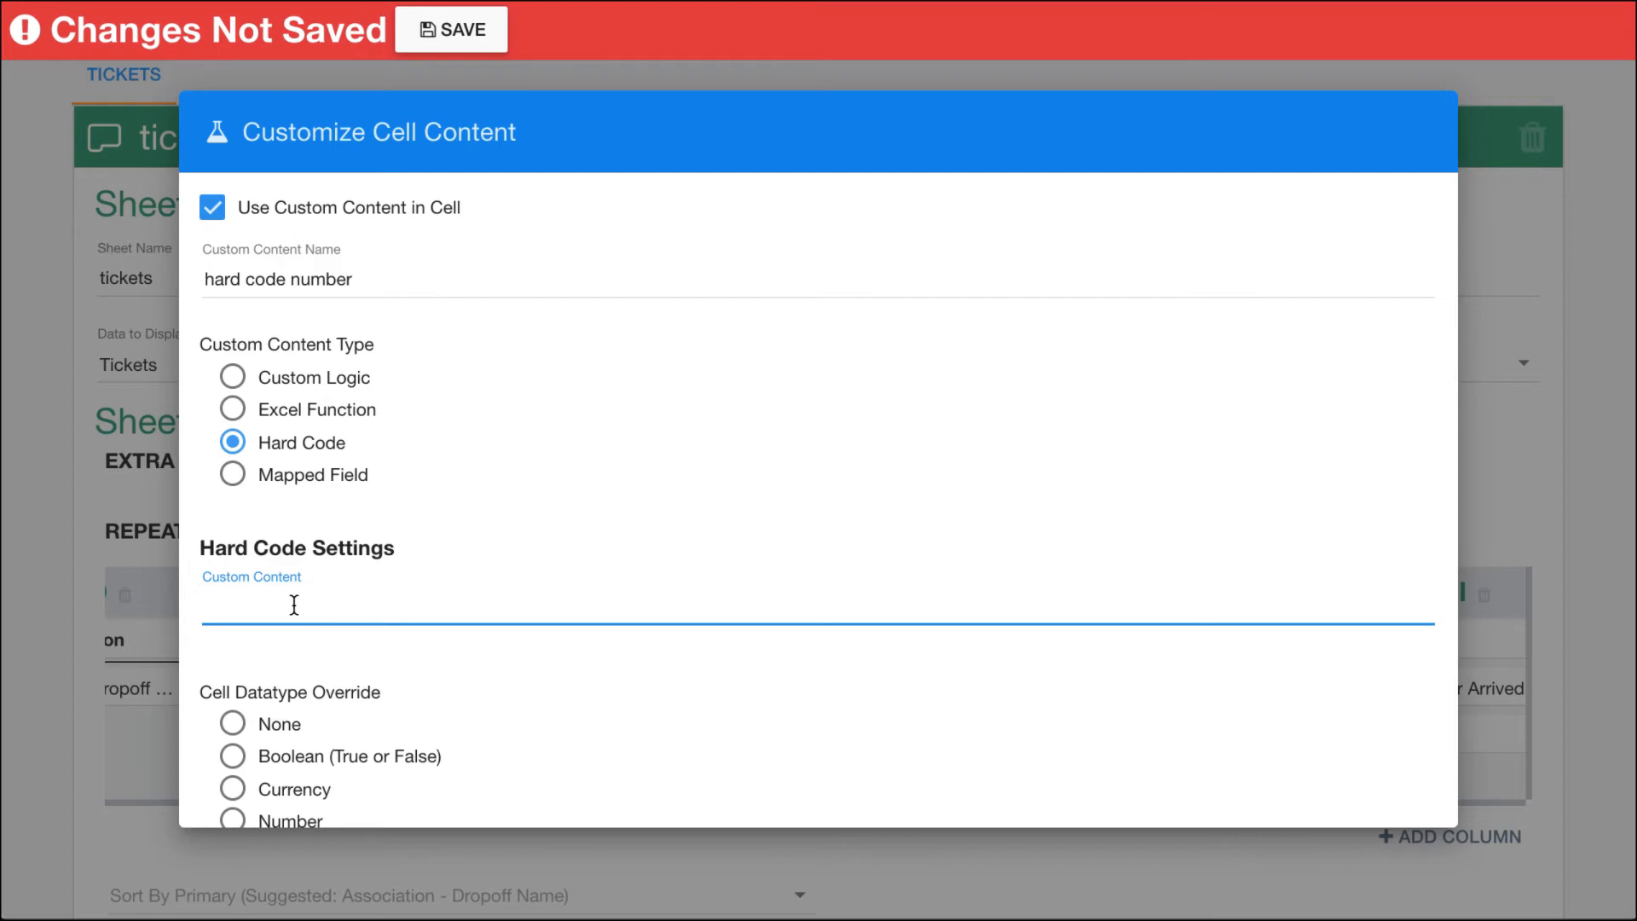
text(test hard code)
scroll(478, 592, down, 3)
click(233, 752)
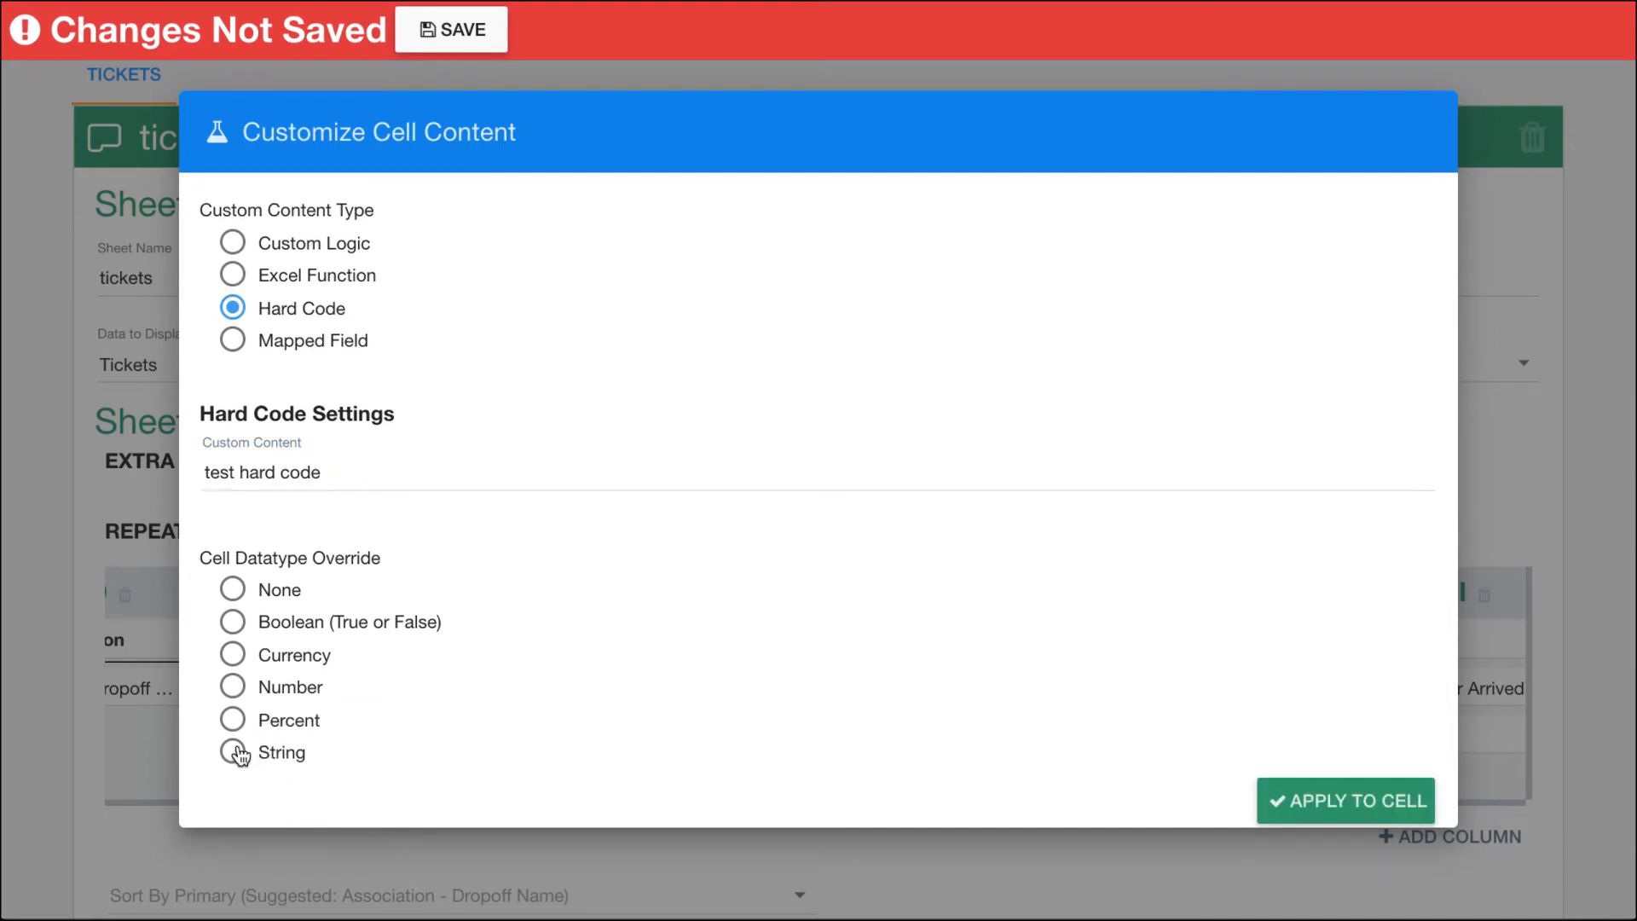
scroll(358, 690, up, 2)
scroll(352, 703, down, 3)
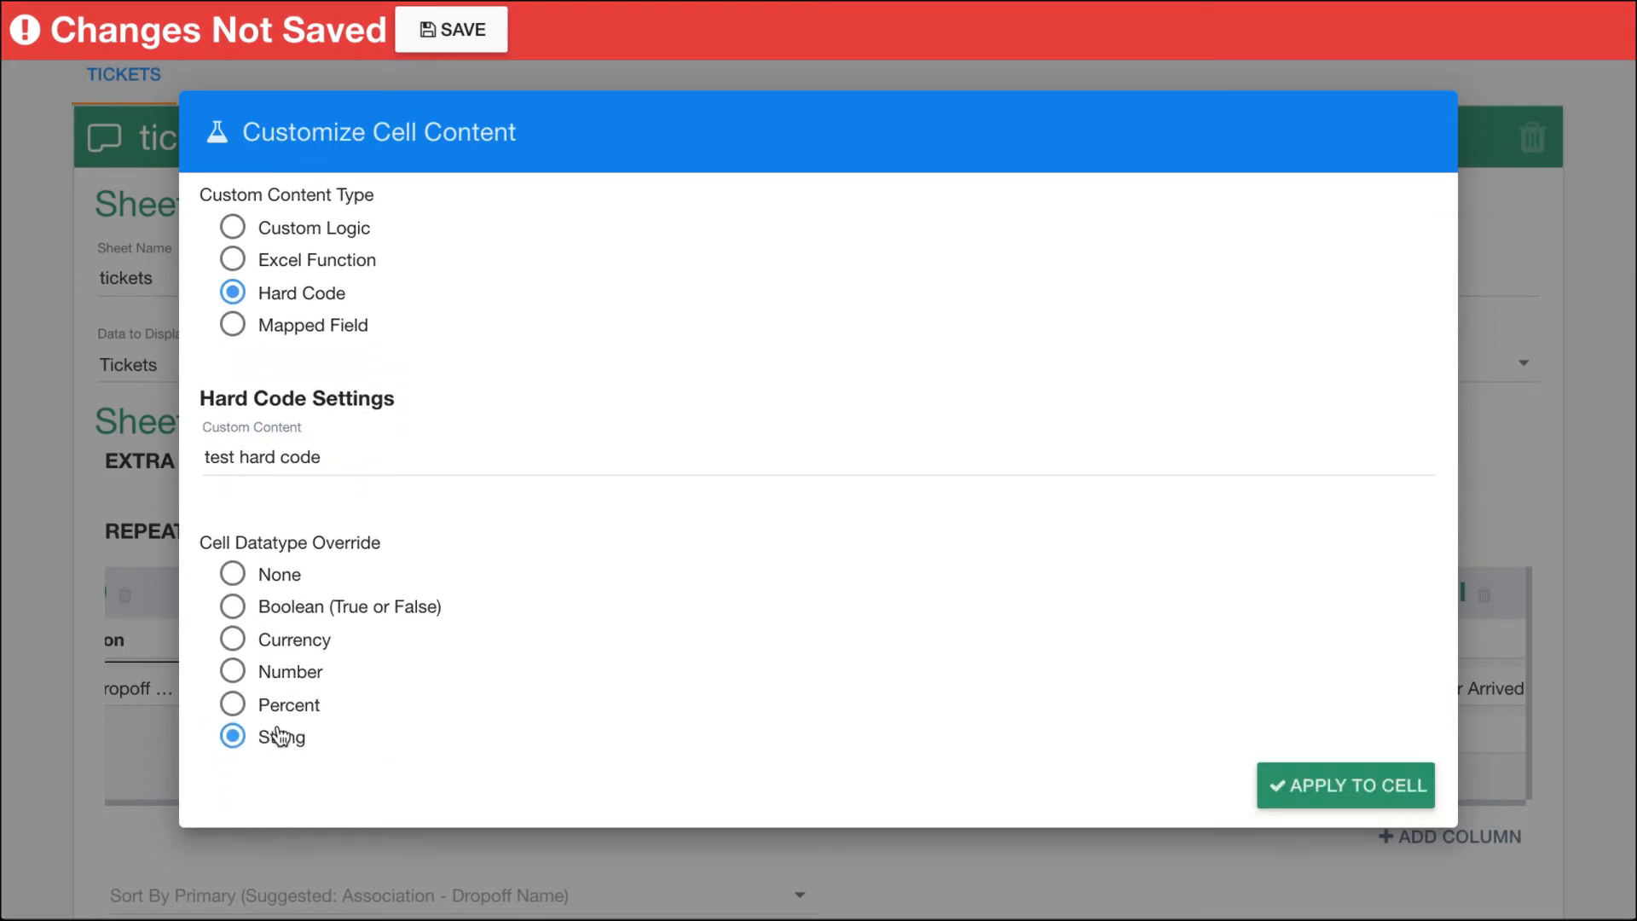
scroll(449, 717, up, 2)
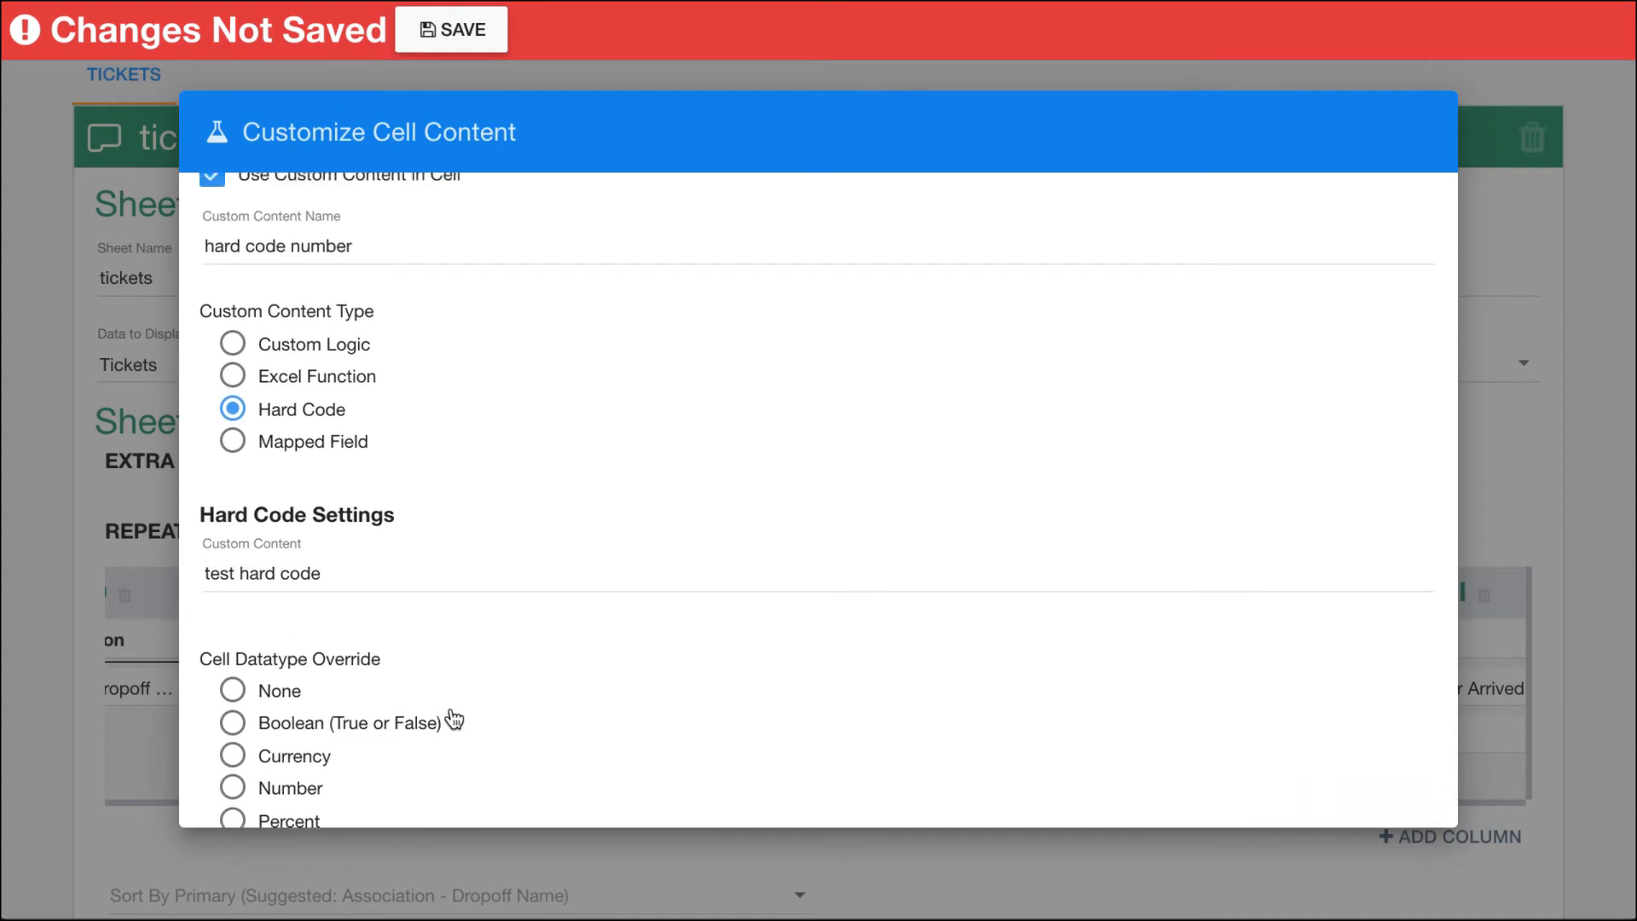
scroll(454, 719, down, 2)
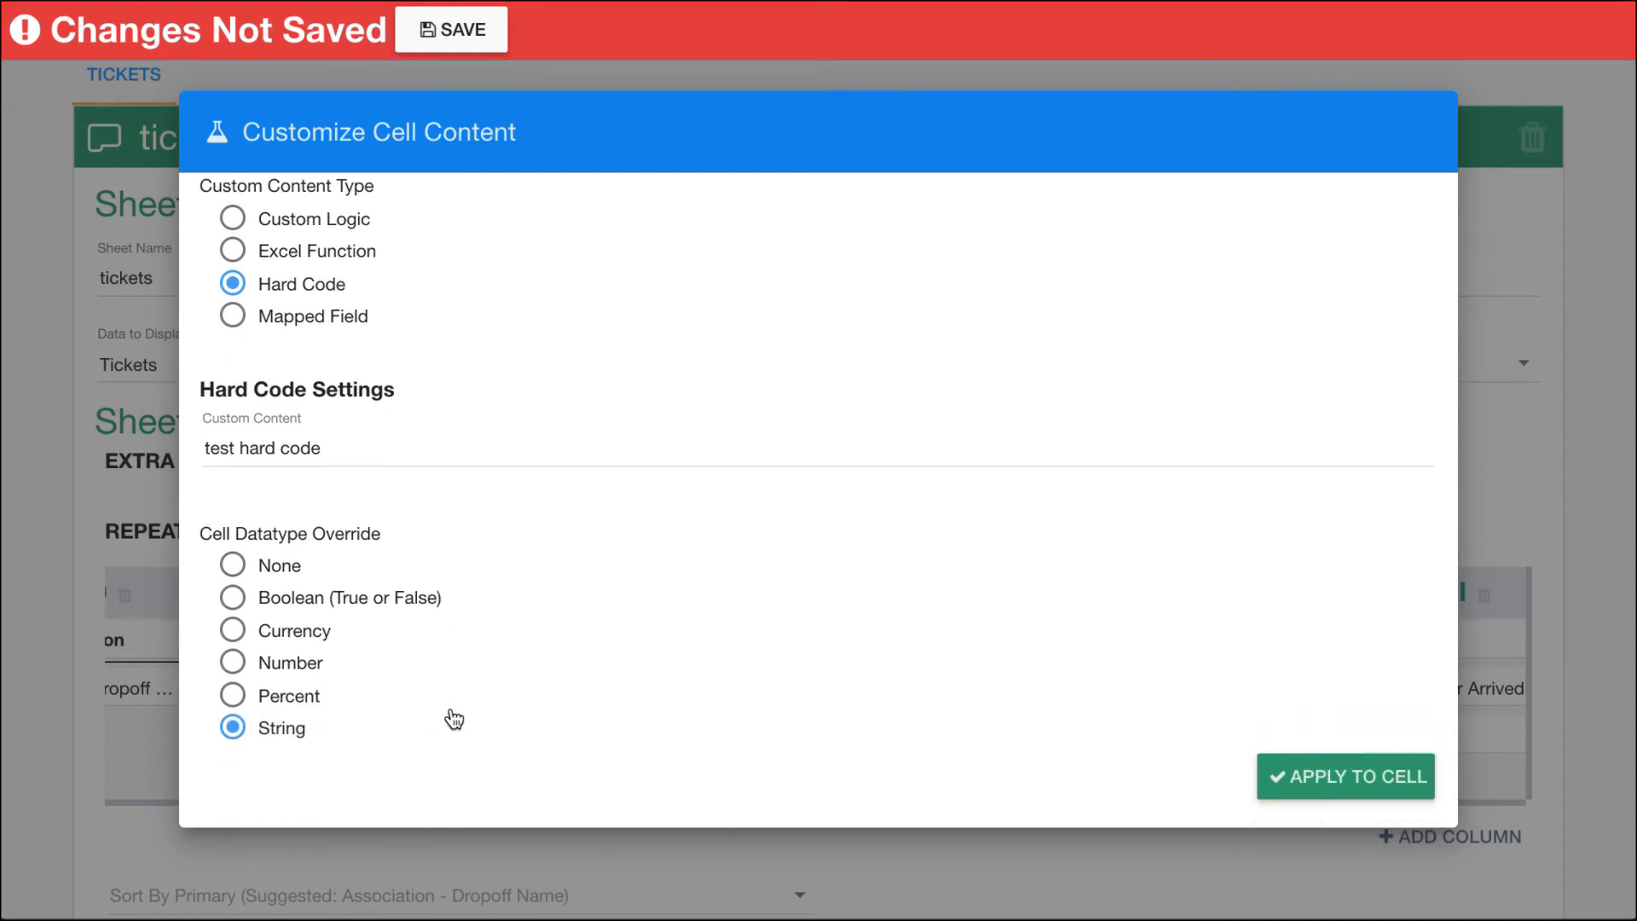
click(1334, 789)
Step: Set the header of the new column after Math to Transporter ID Number
click(1144, 648)
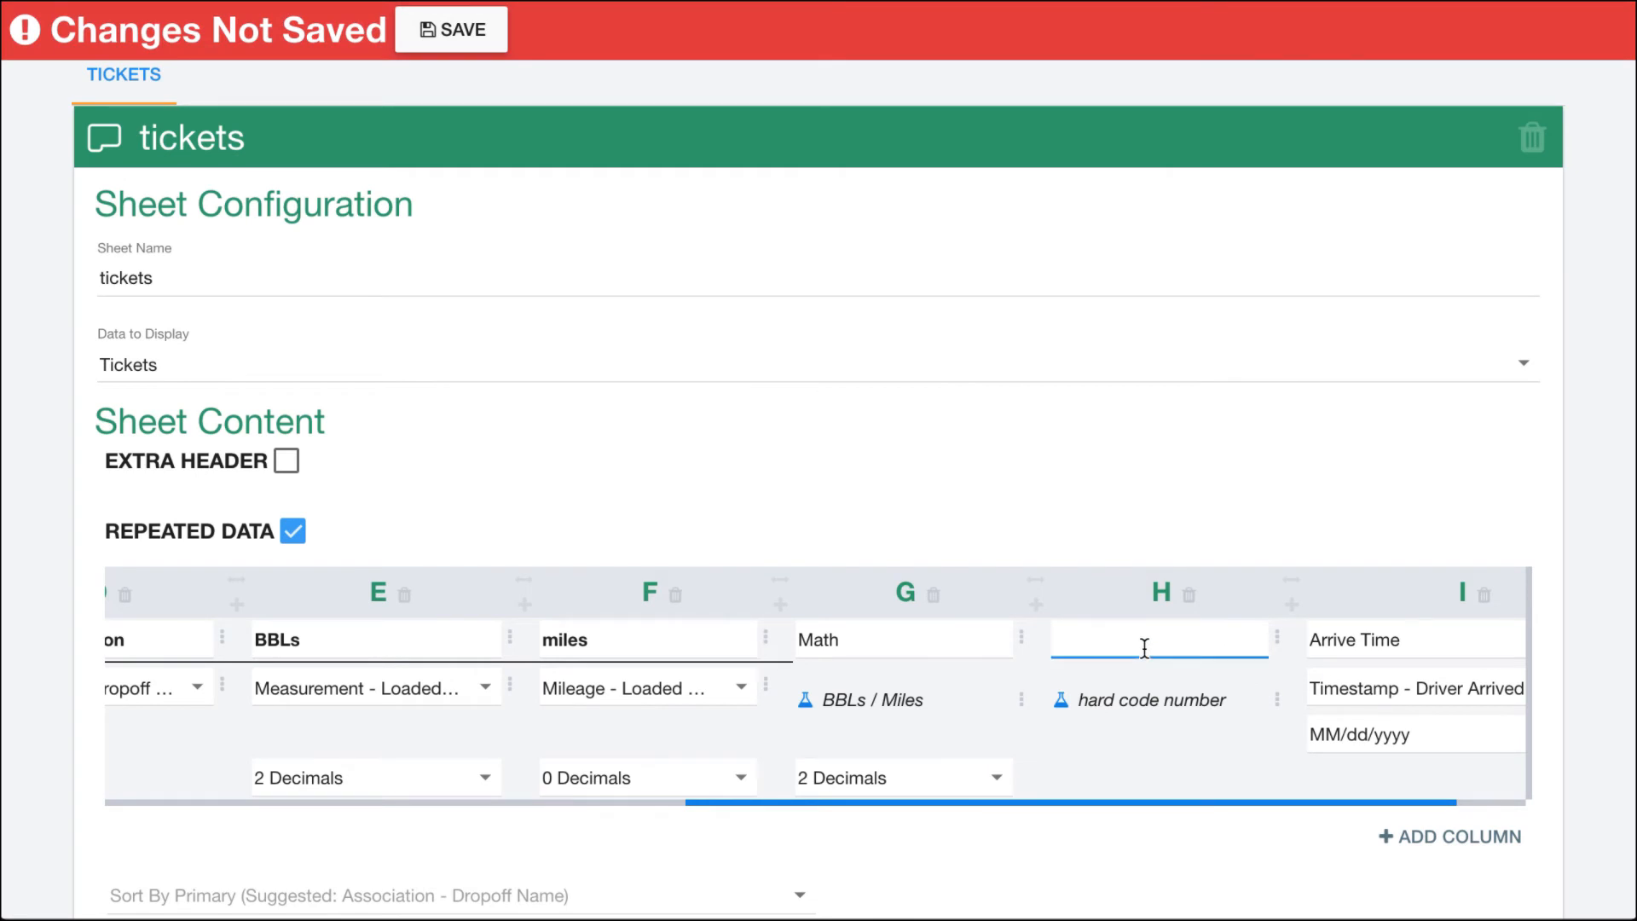
text(Transporter ID Numbert)
key(BackSpace)
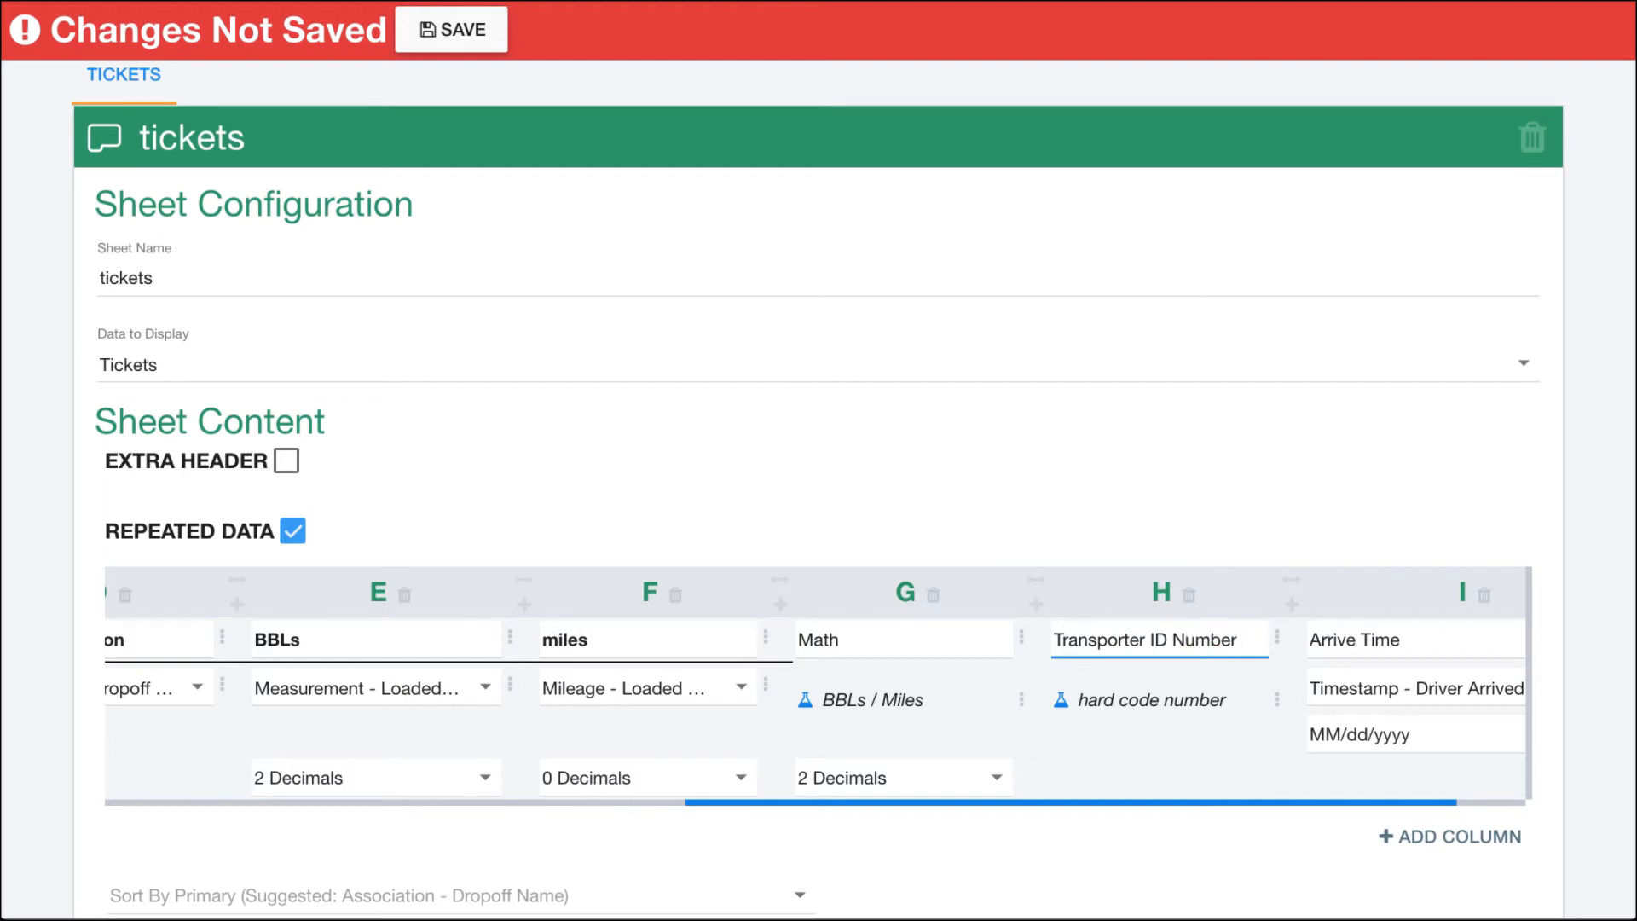
Step: Insert a blank column between Transporter ID Number and Arrive Time and save the template
click(1292, 605)
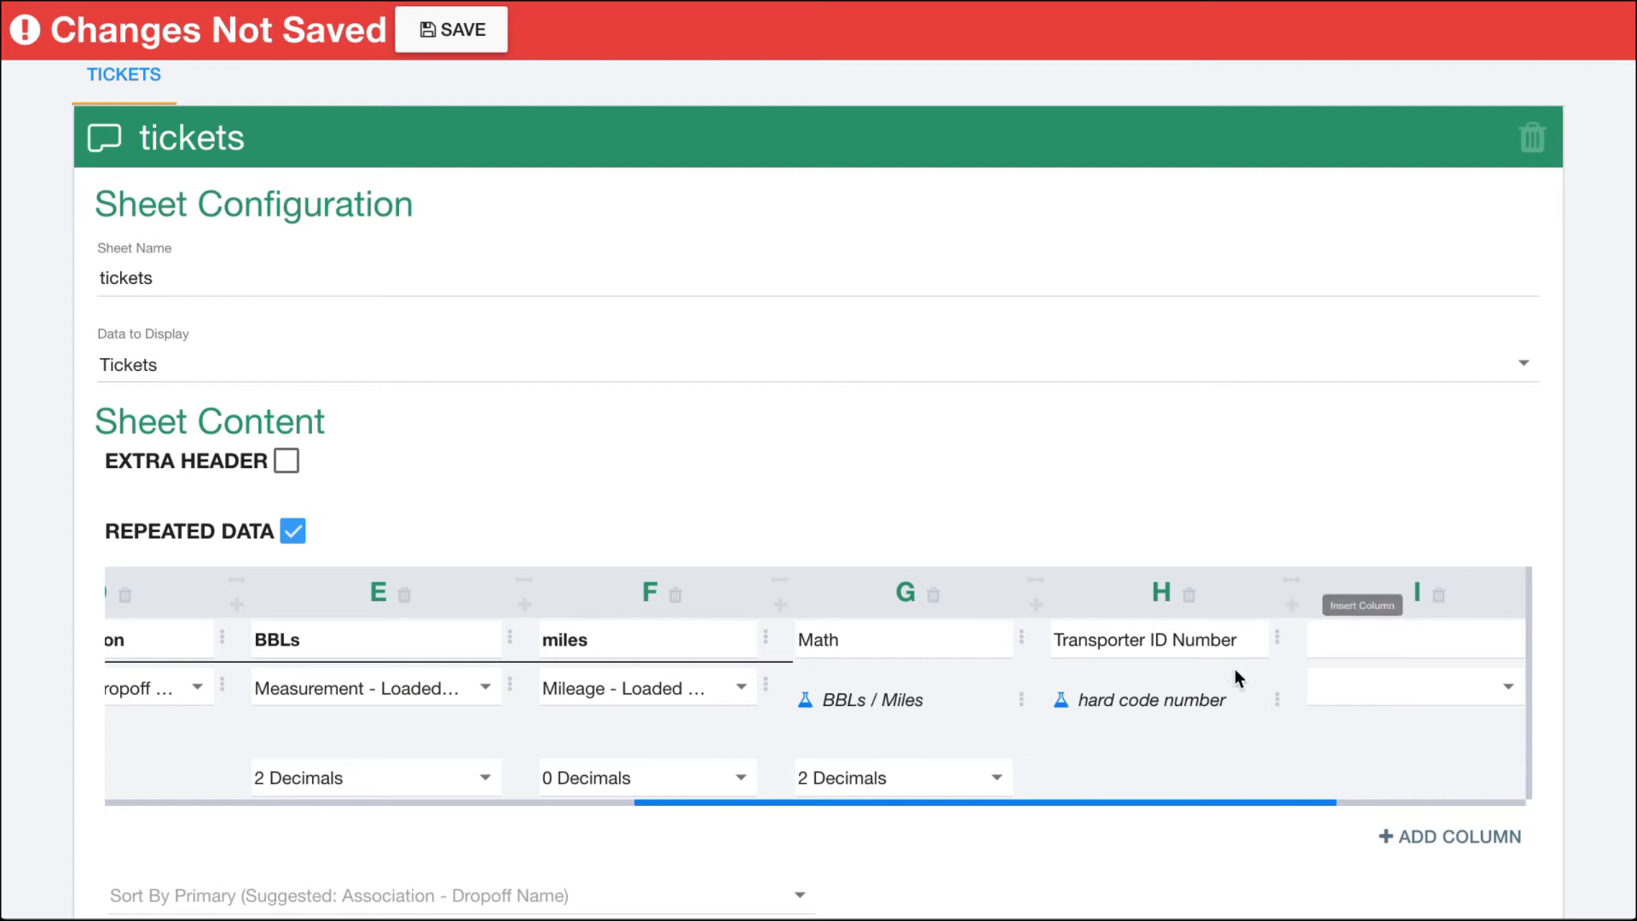
click(460, 30)
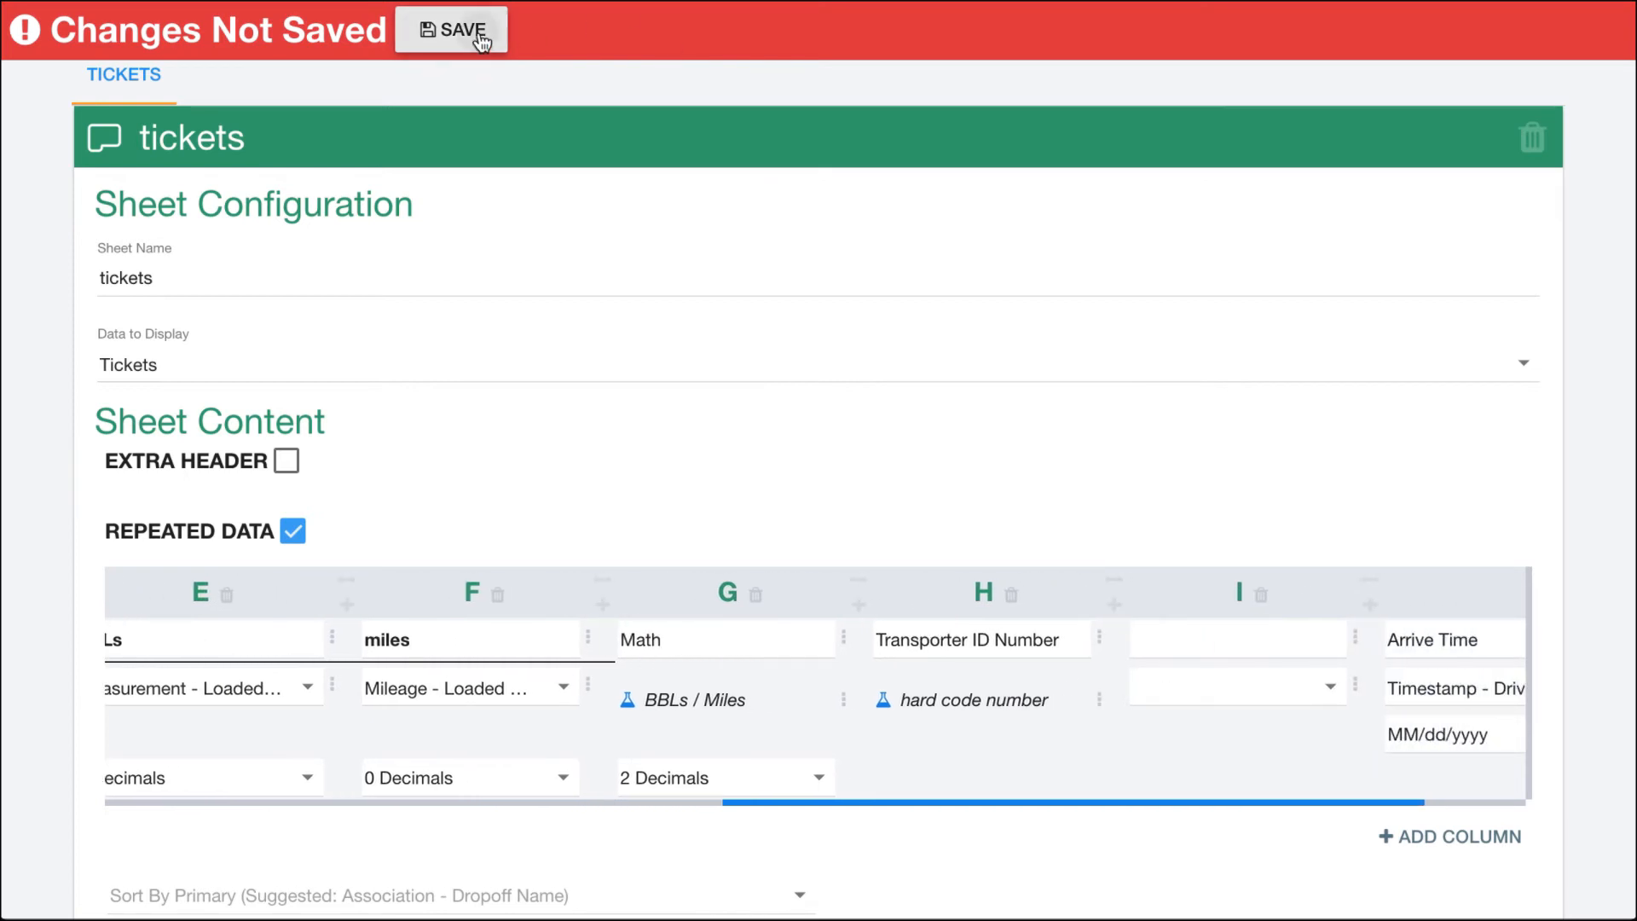
Step: Enable custom content in the blank column's data cell with Mapped Field as the content type
click(1356, 687)
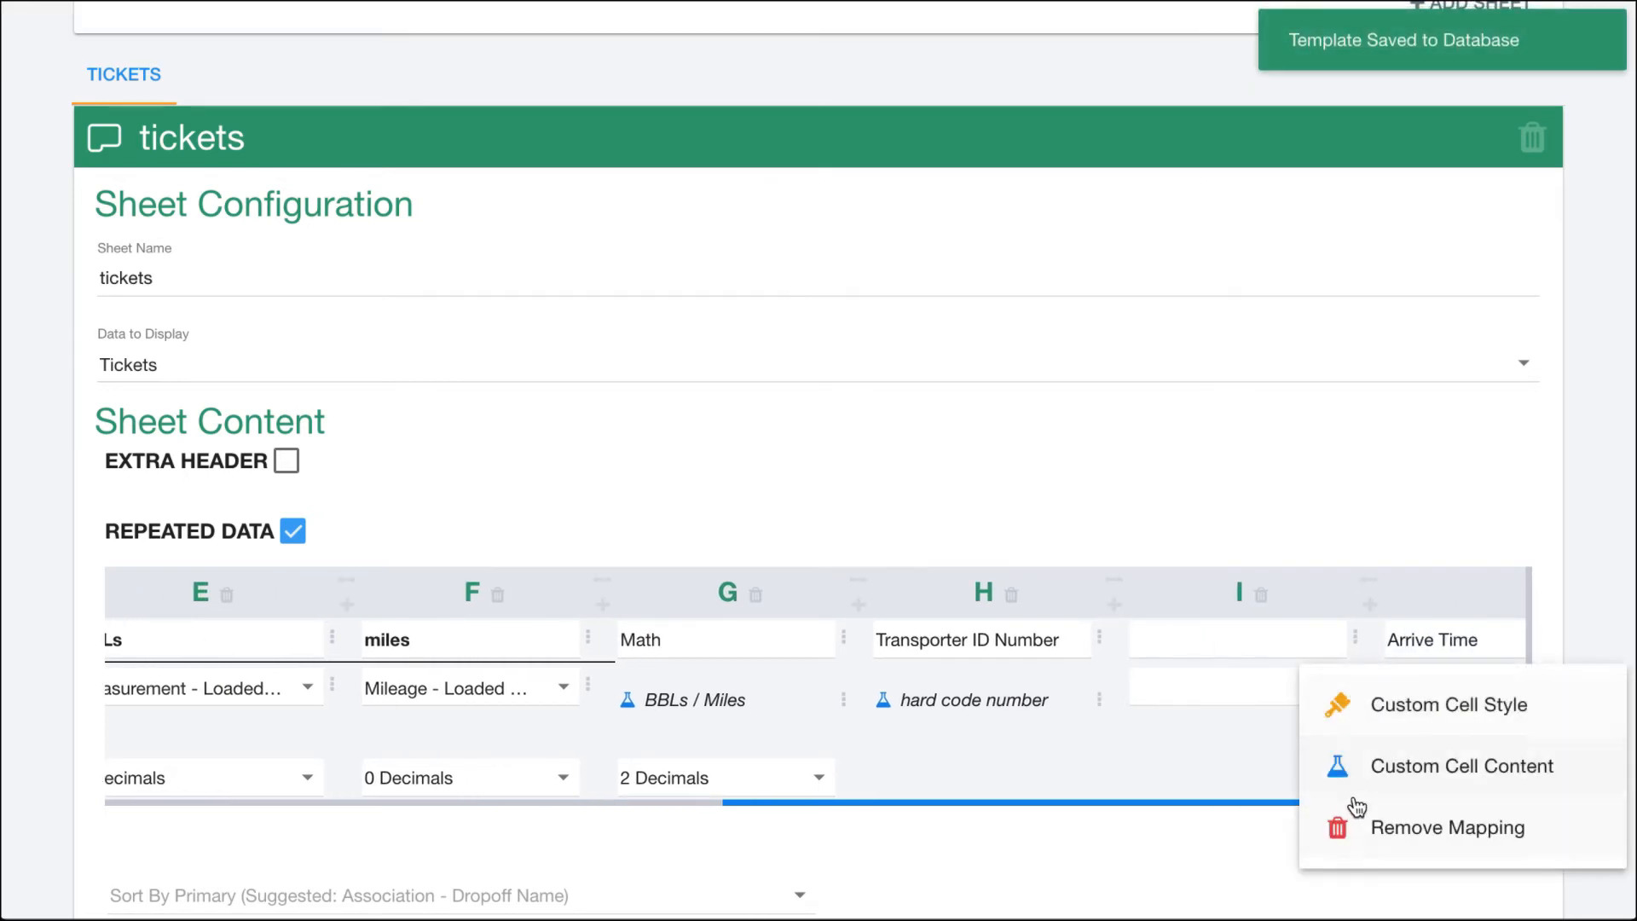
click(1357, 775)
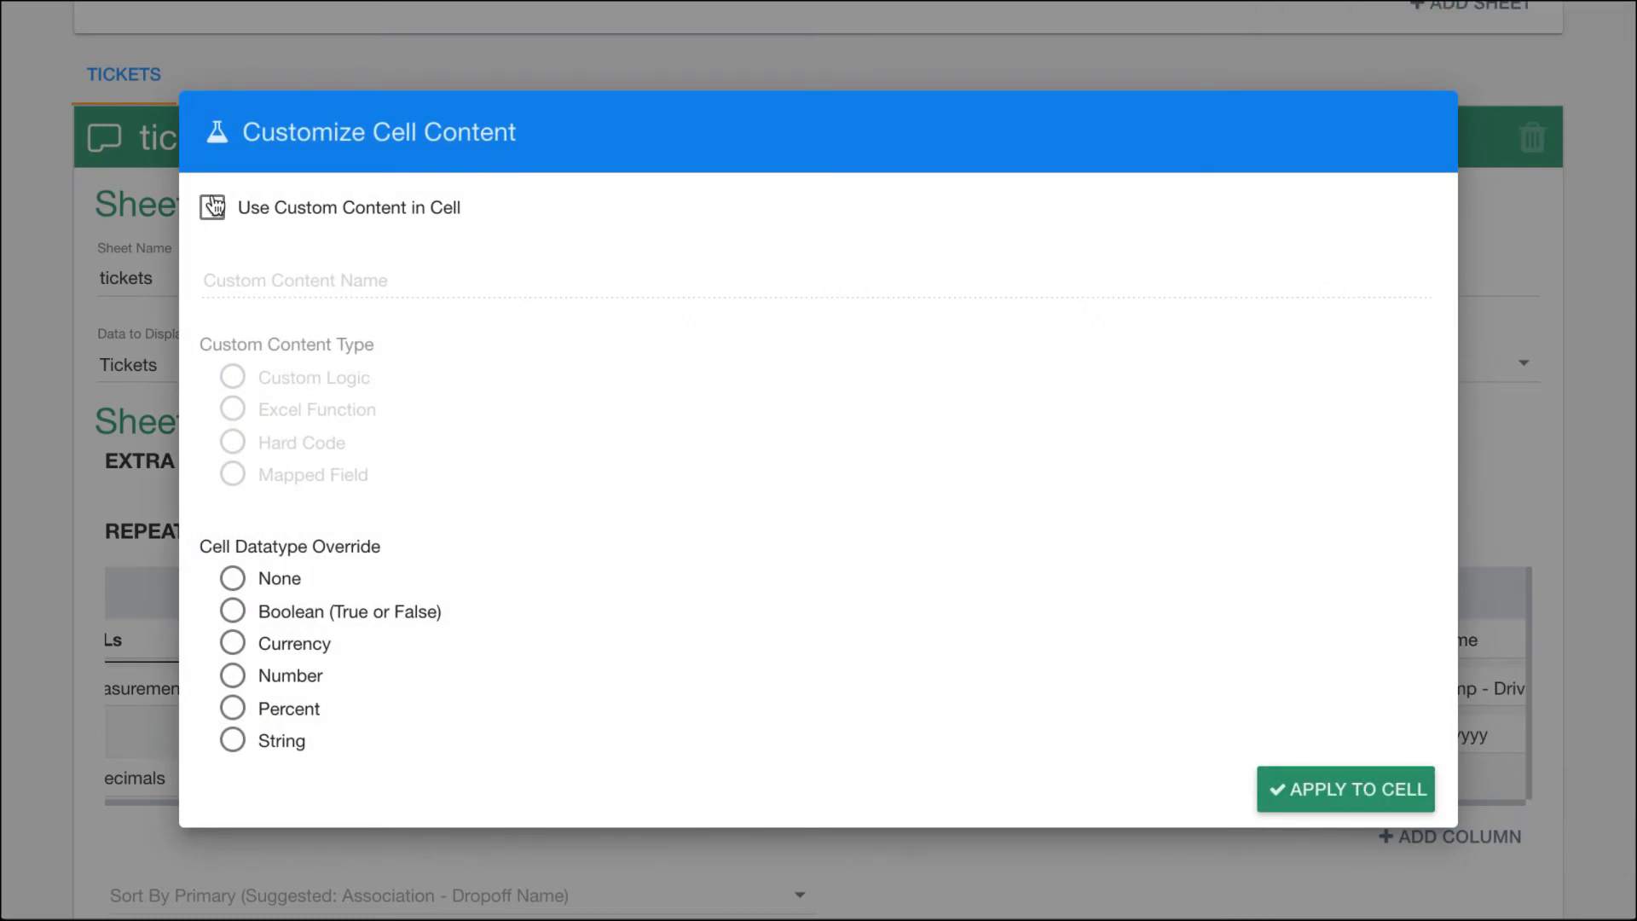
click(212, 207)
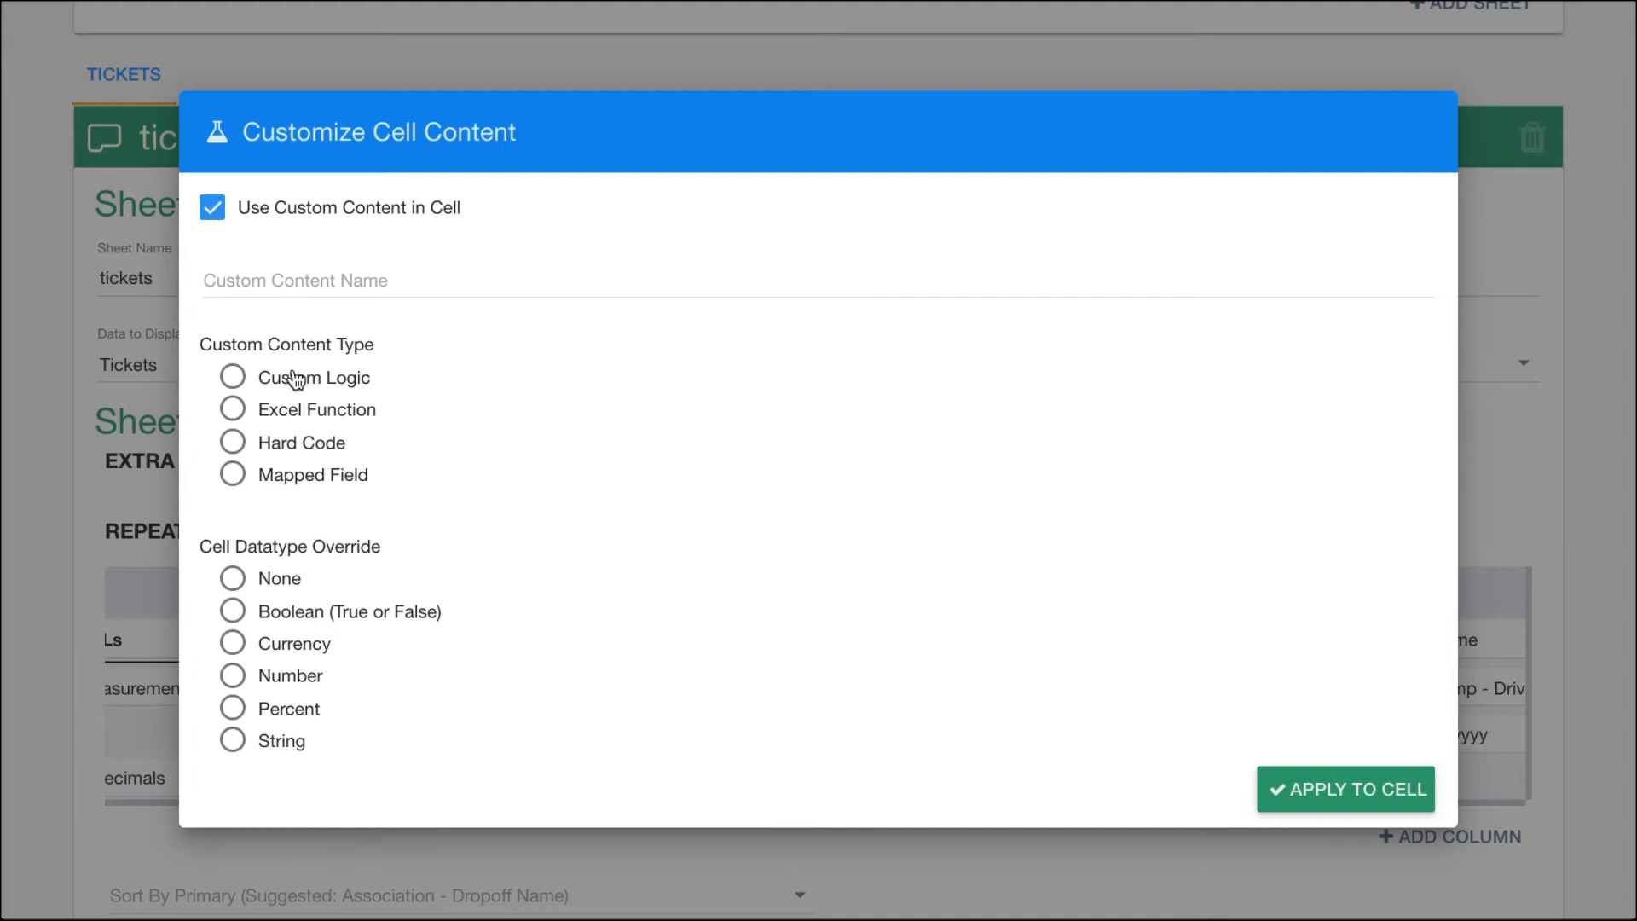
click(234, 475)
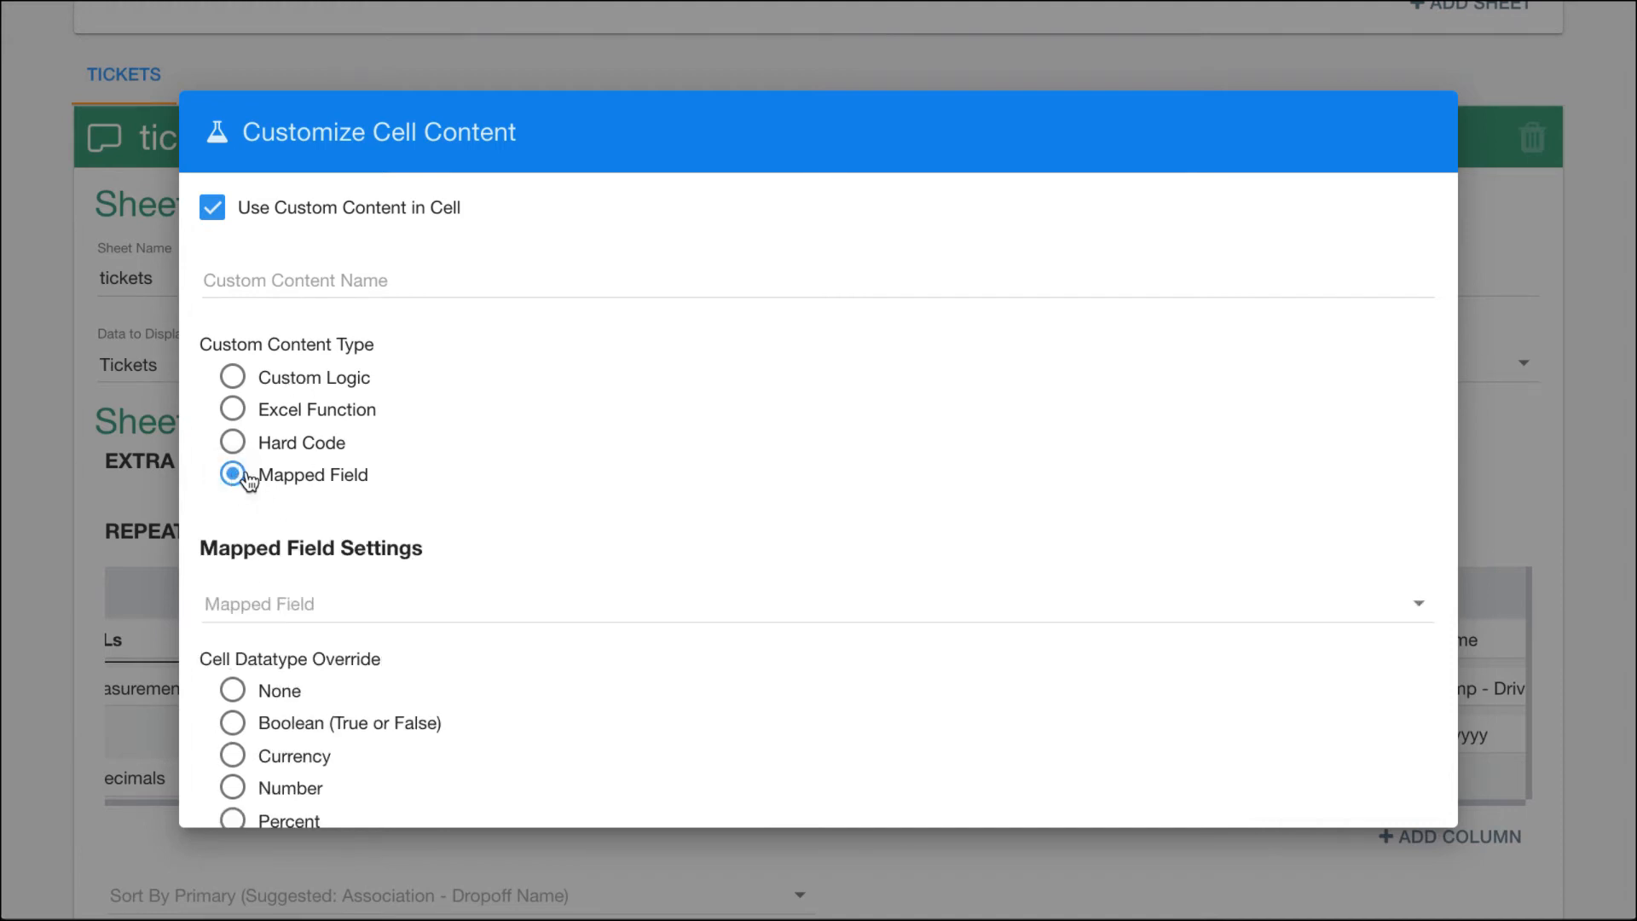
Step: Examine the invoice, purchaser, invoice settings and settlement fields available for mapping, and close the cell customization without applying it
click(384, 602)
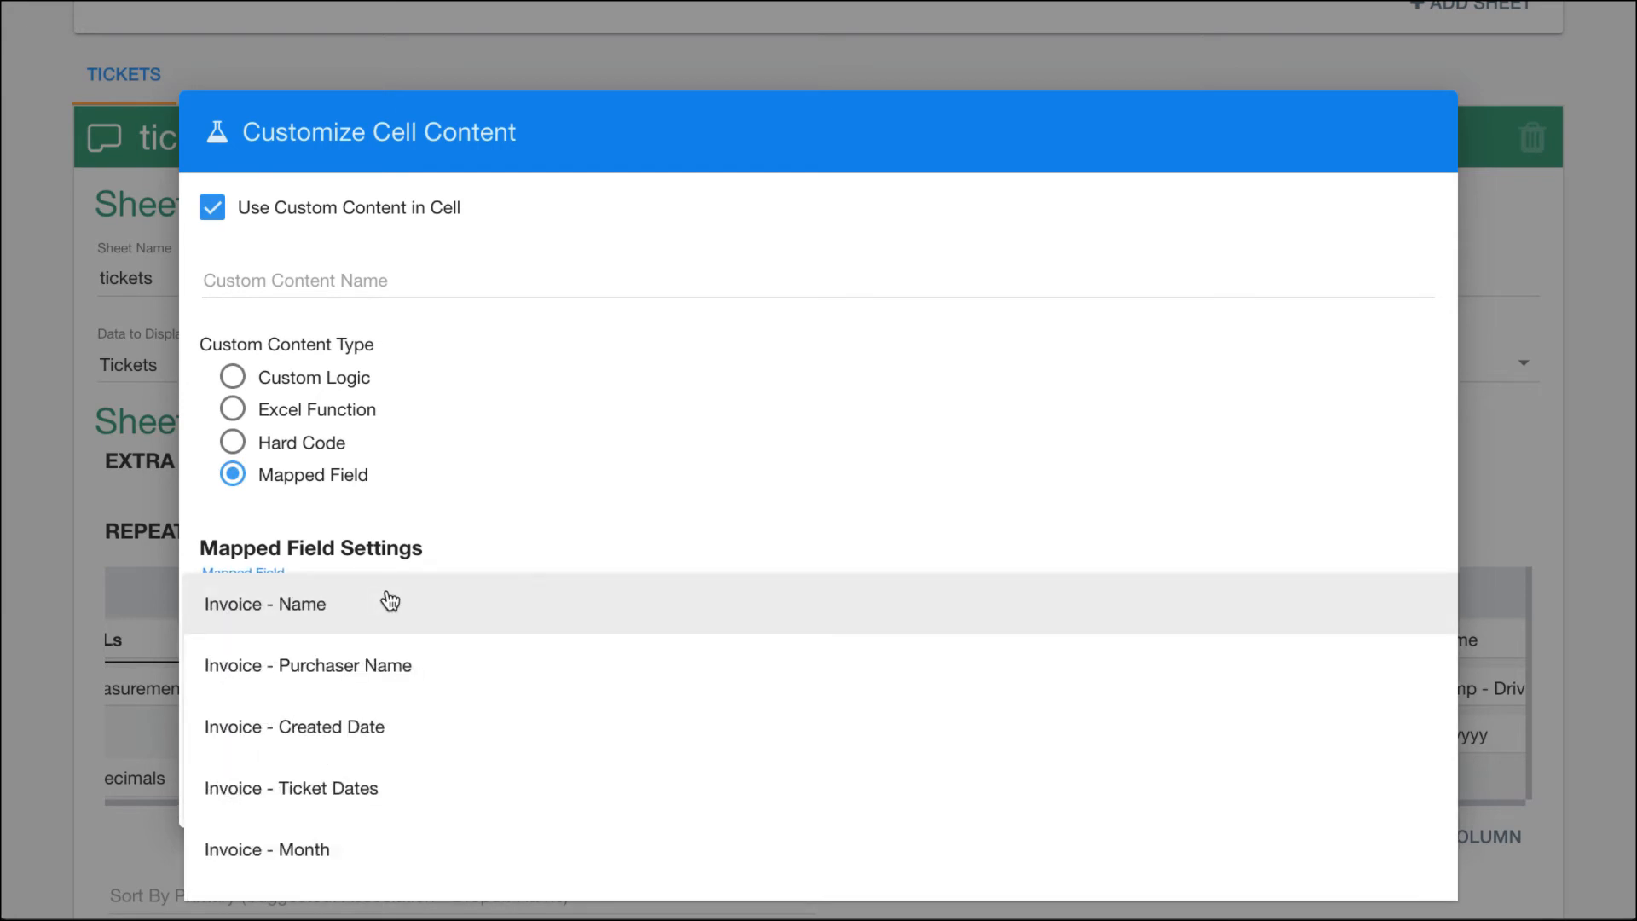
click(444, 526)
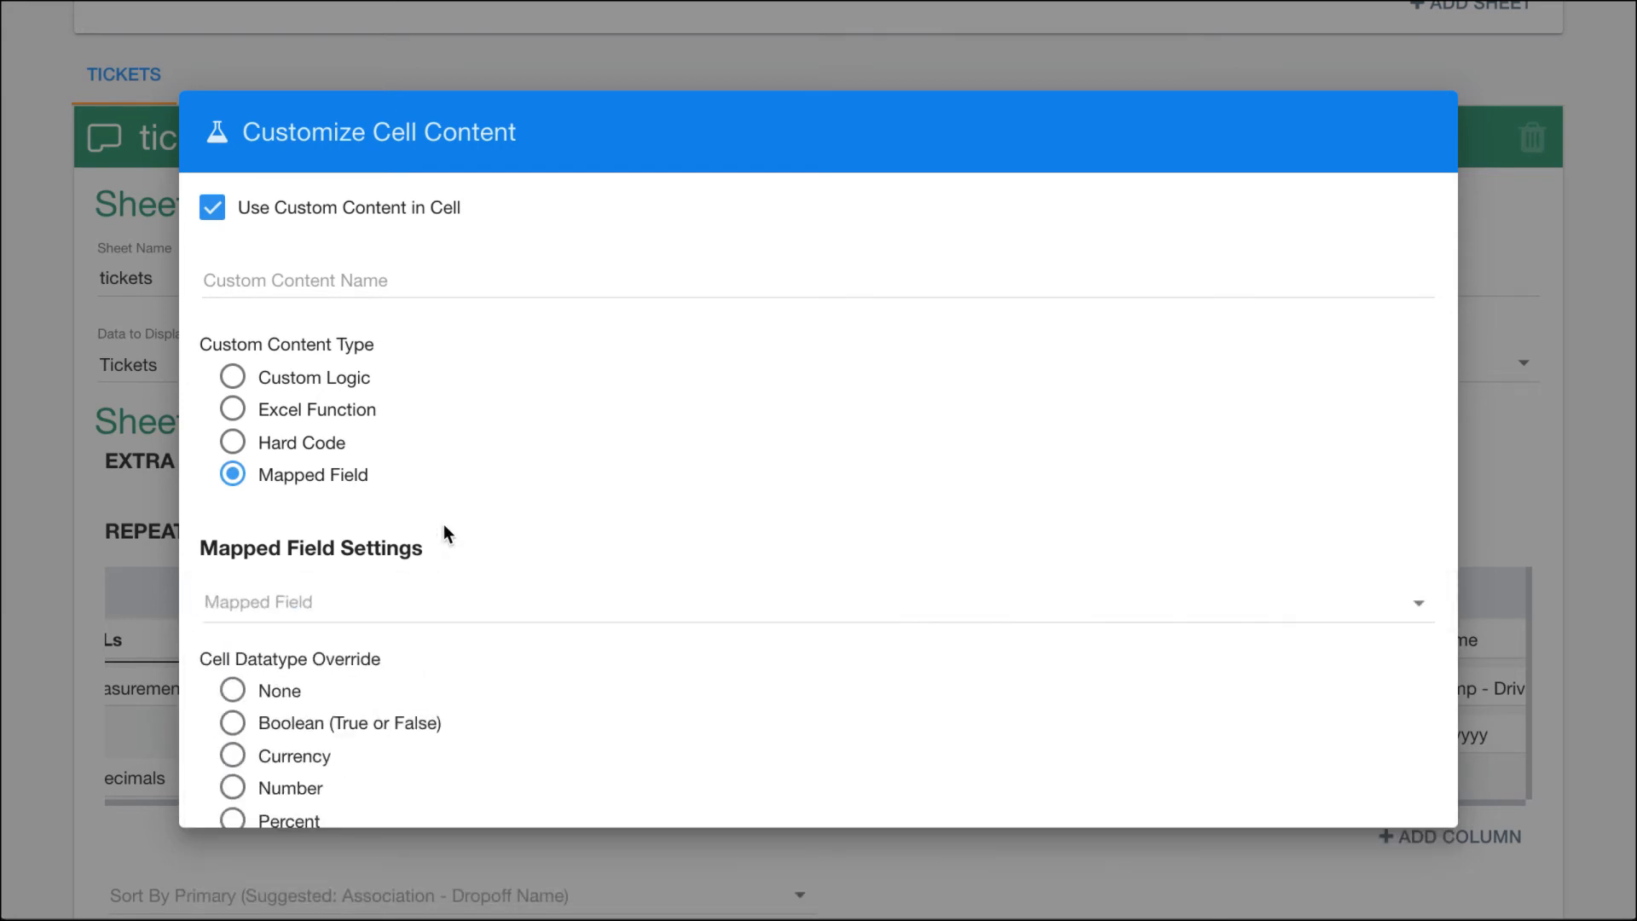
scroll(443, 527, down, 1)
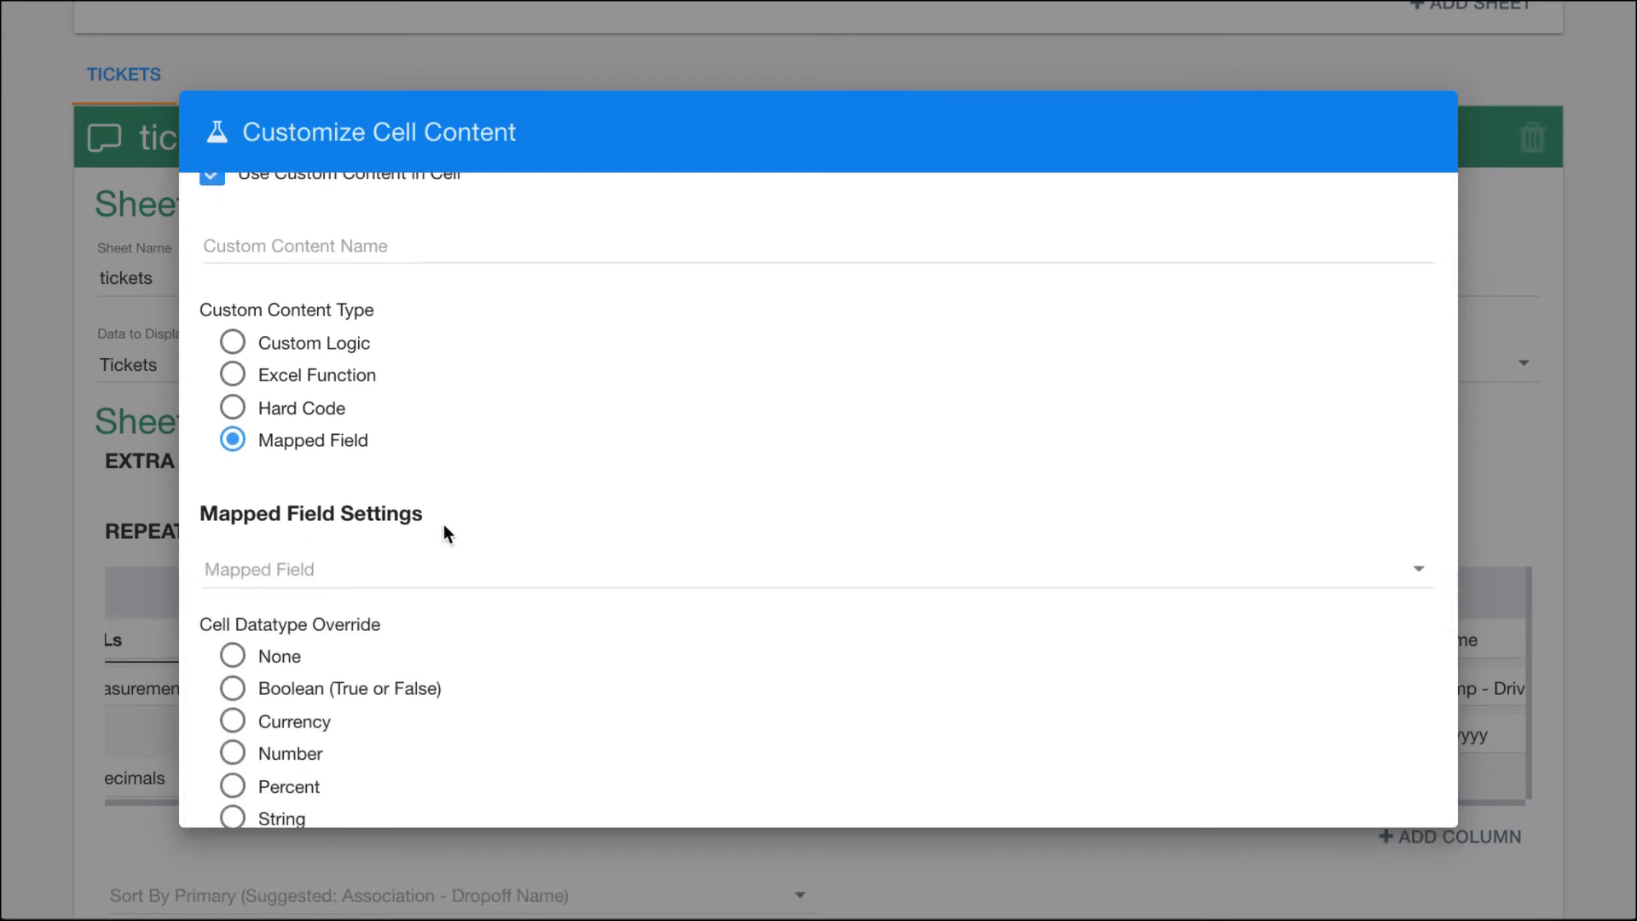
click(427, 533)
scroll(424, 616, down, 5)
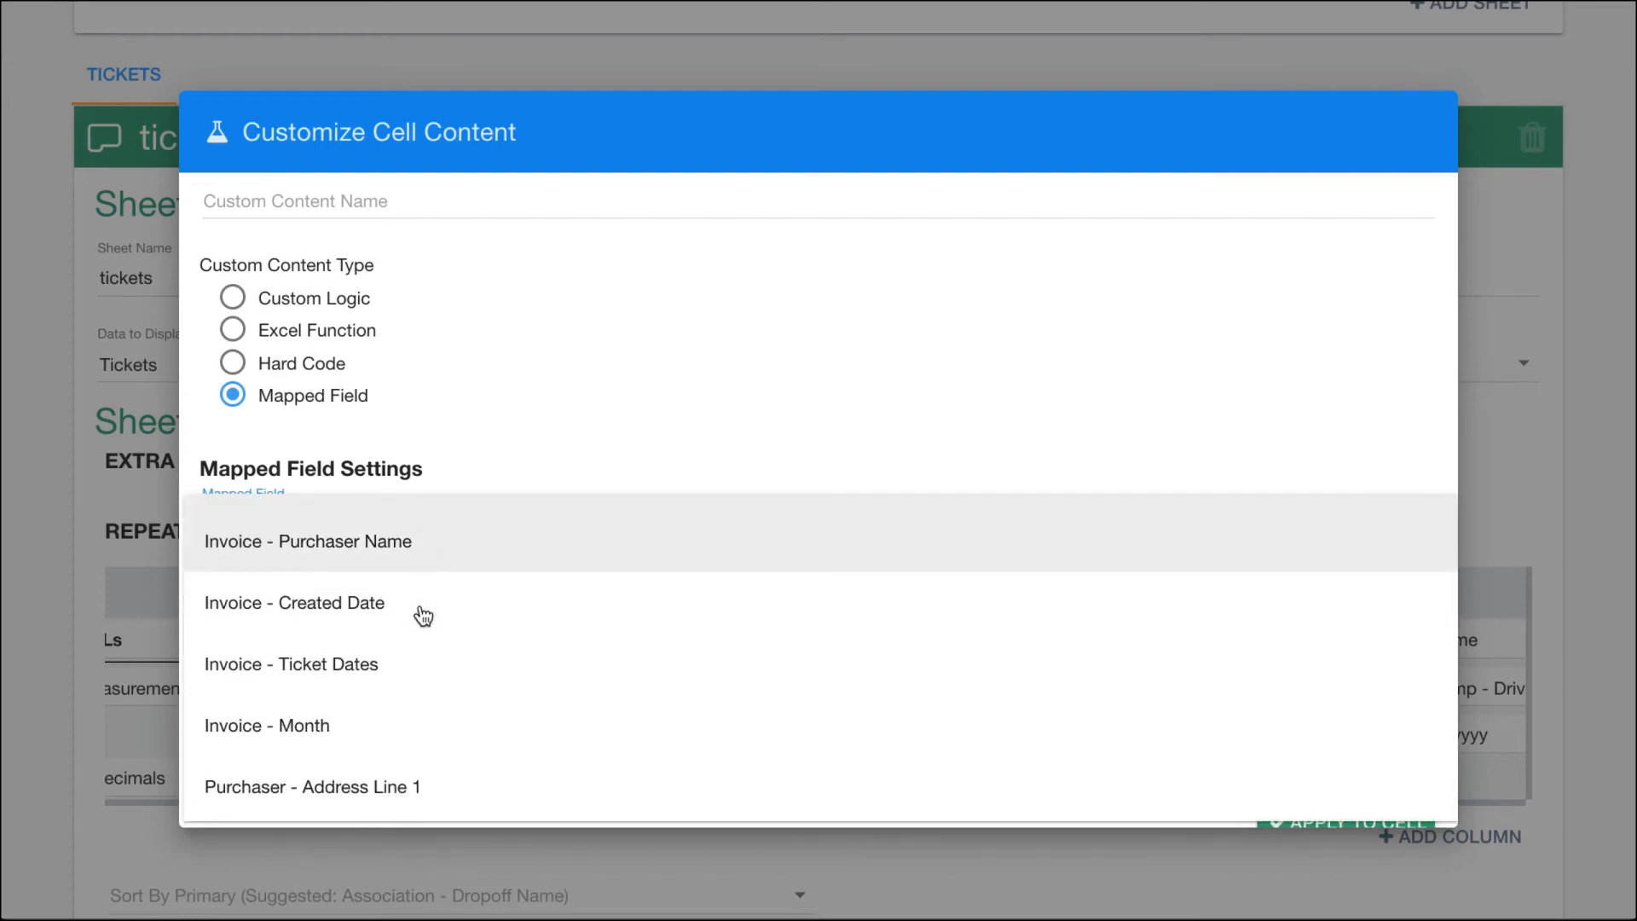
scroll(424, 616, down, 5)
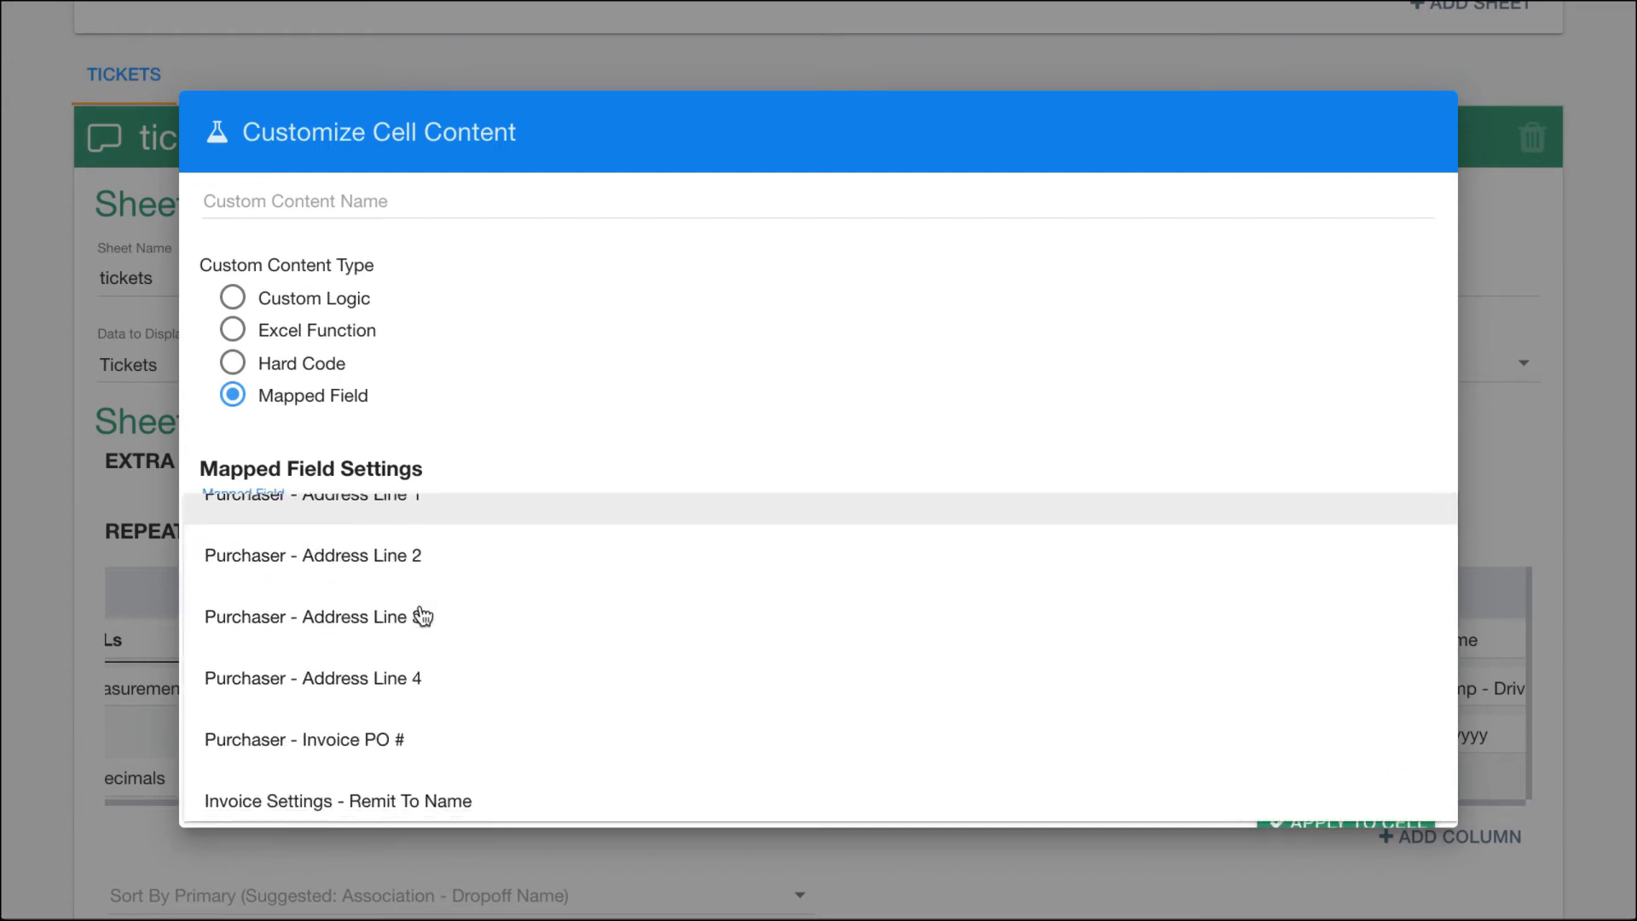
scroll(423, 615, down, 5)
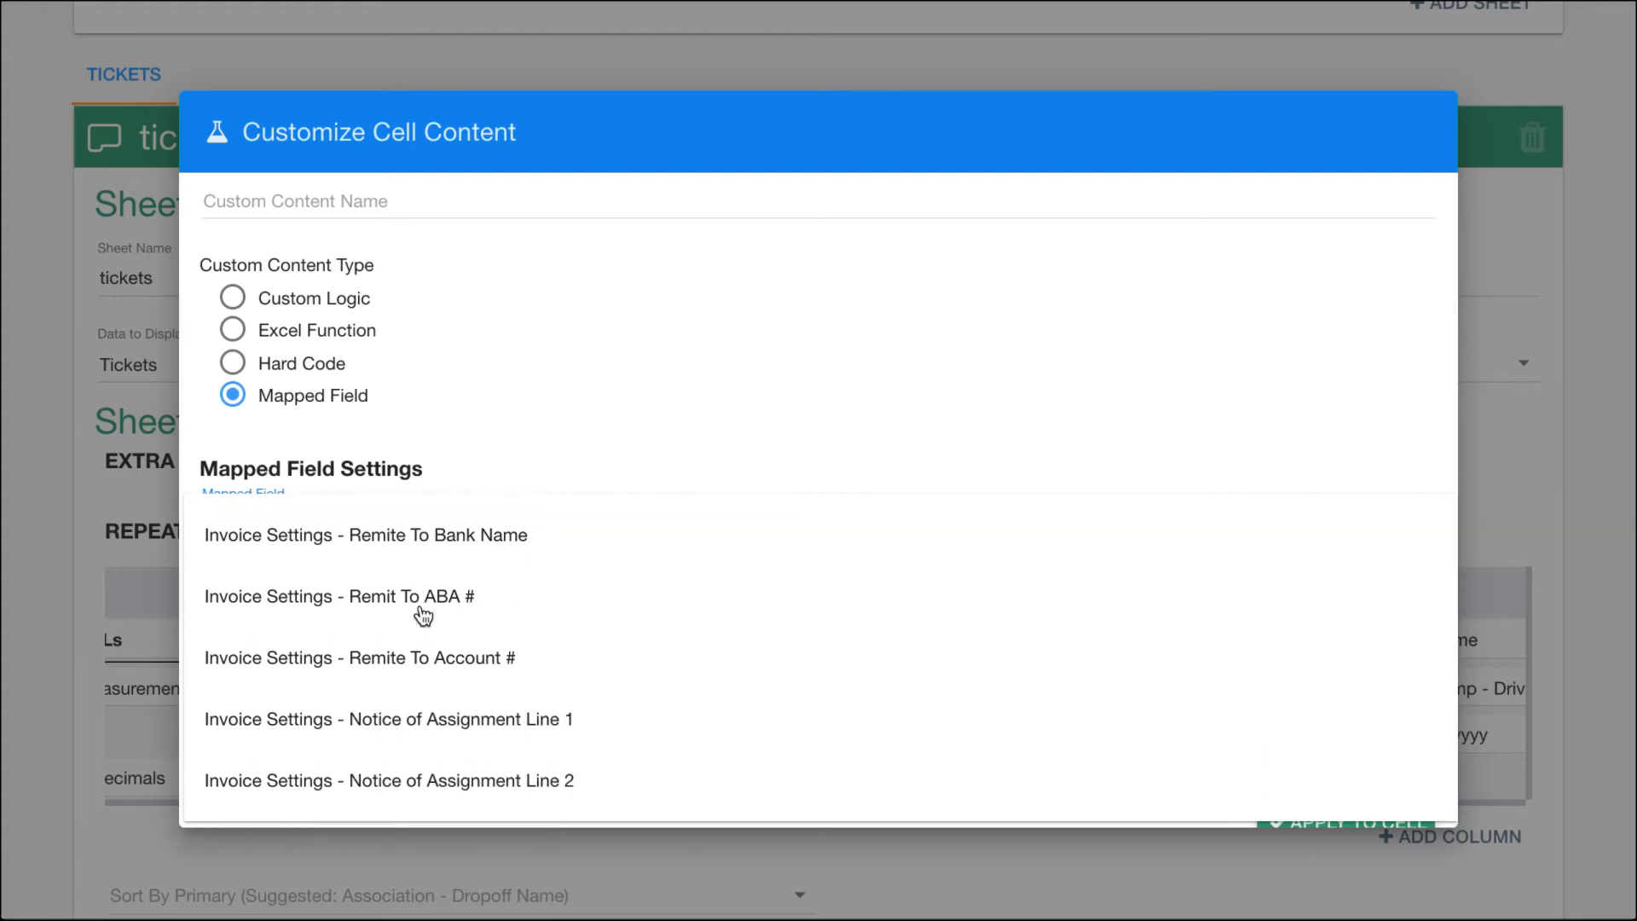
scroll(424, 616, down, 5)
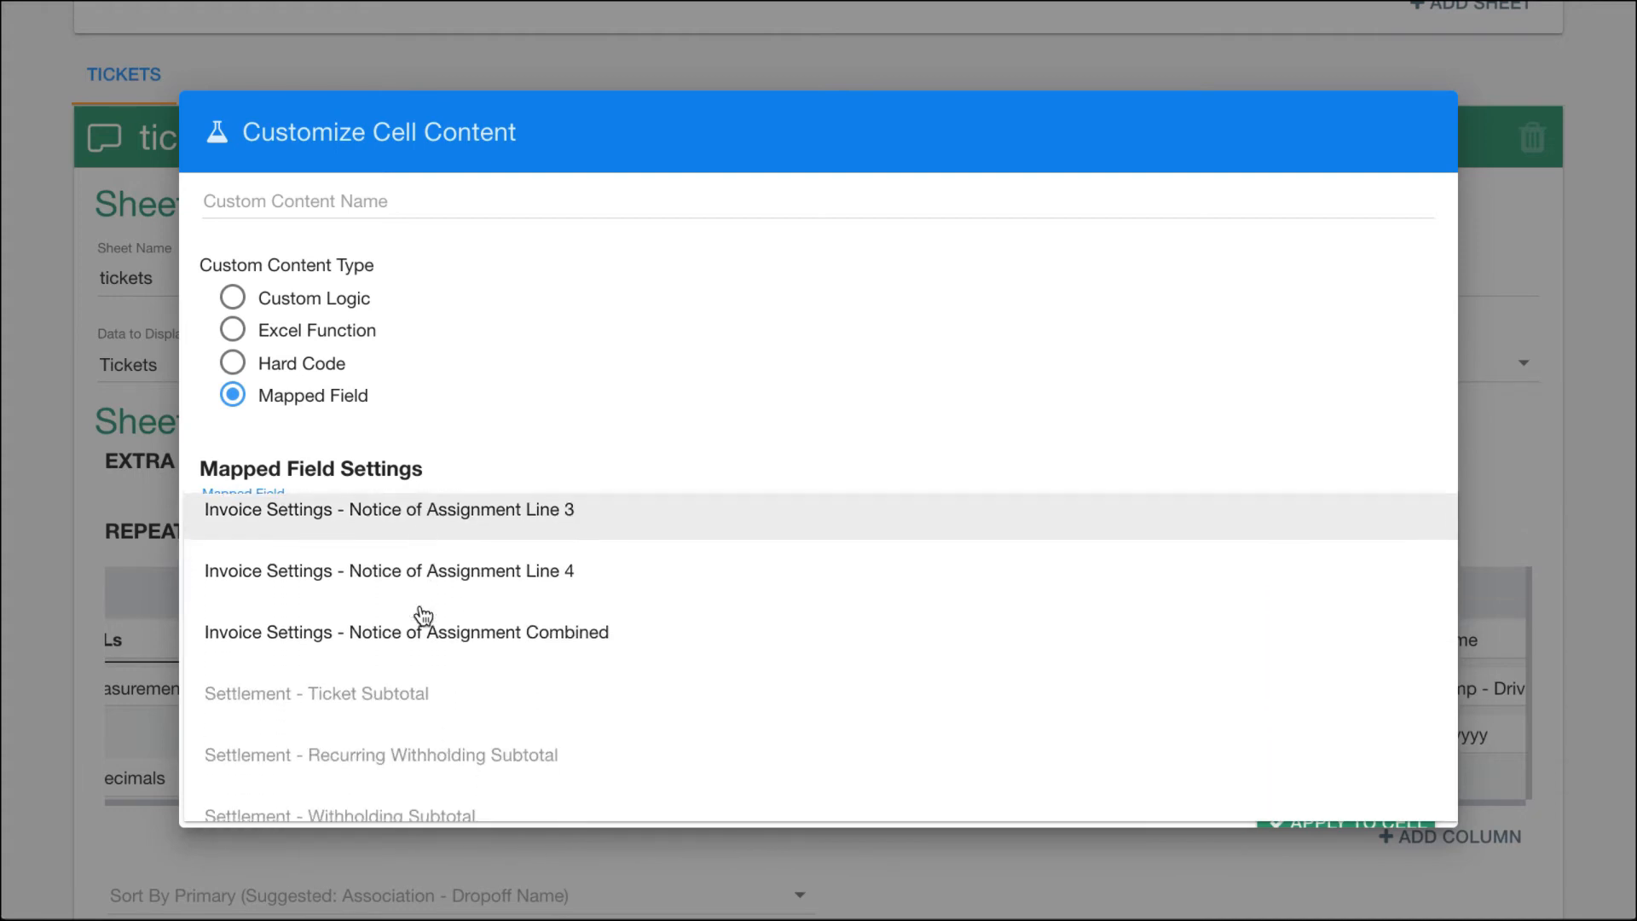
scroll(421, 606, up, 6)
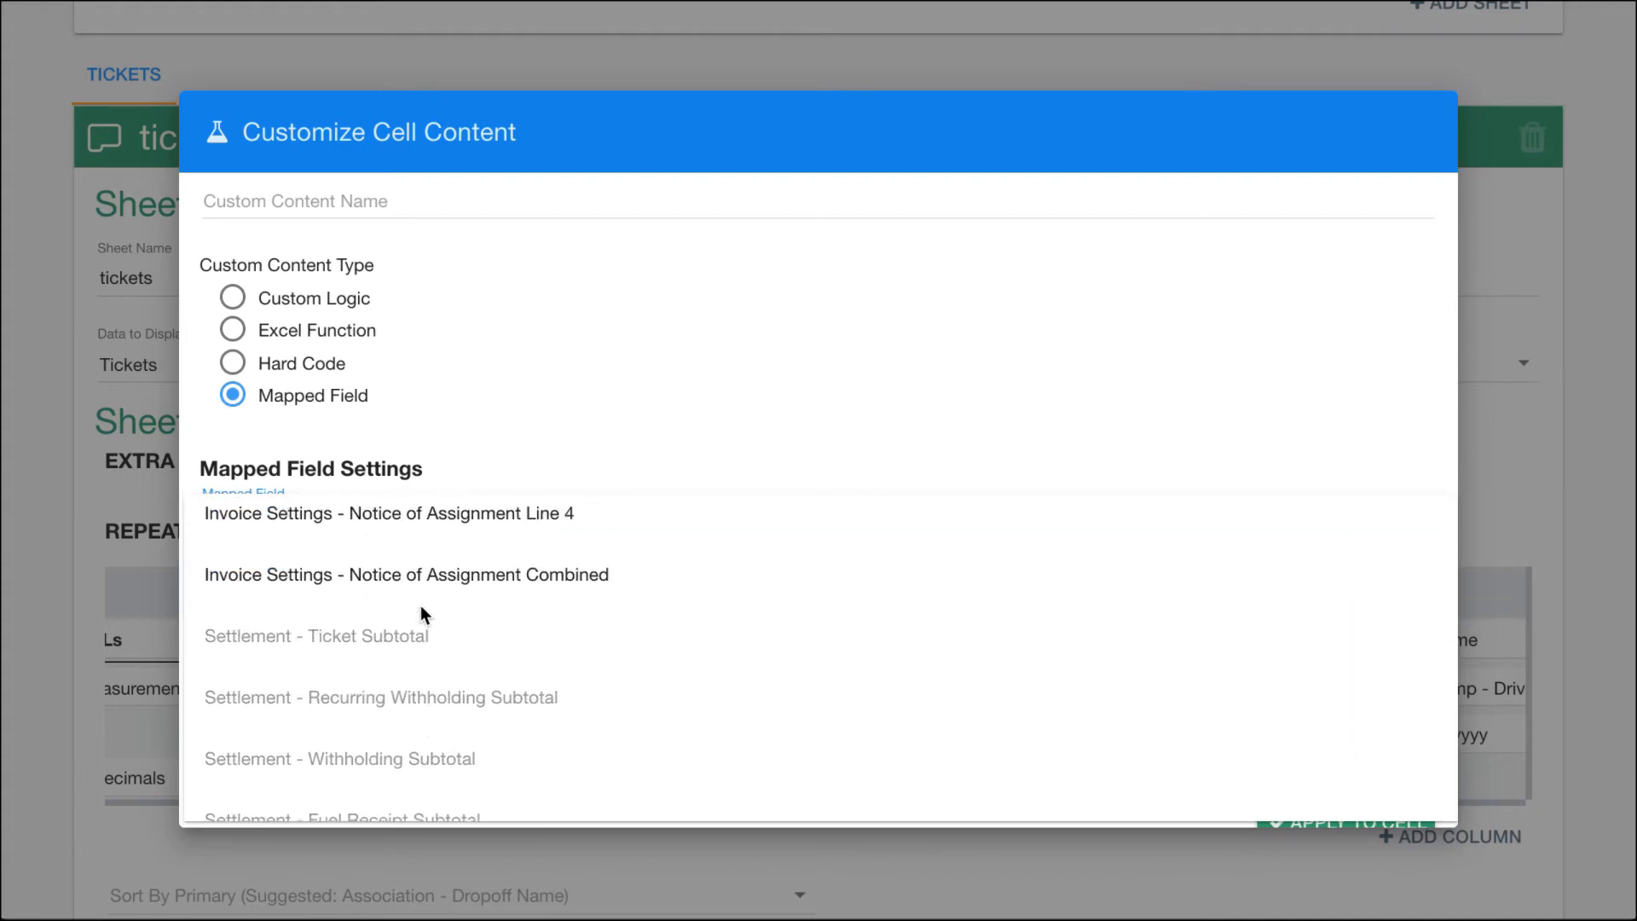
scroll(424, 616, up, 5)
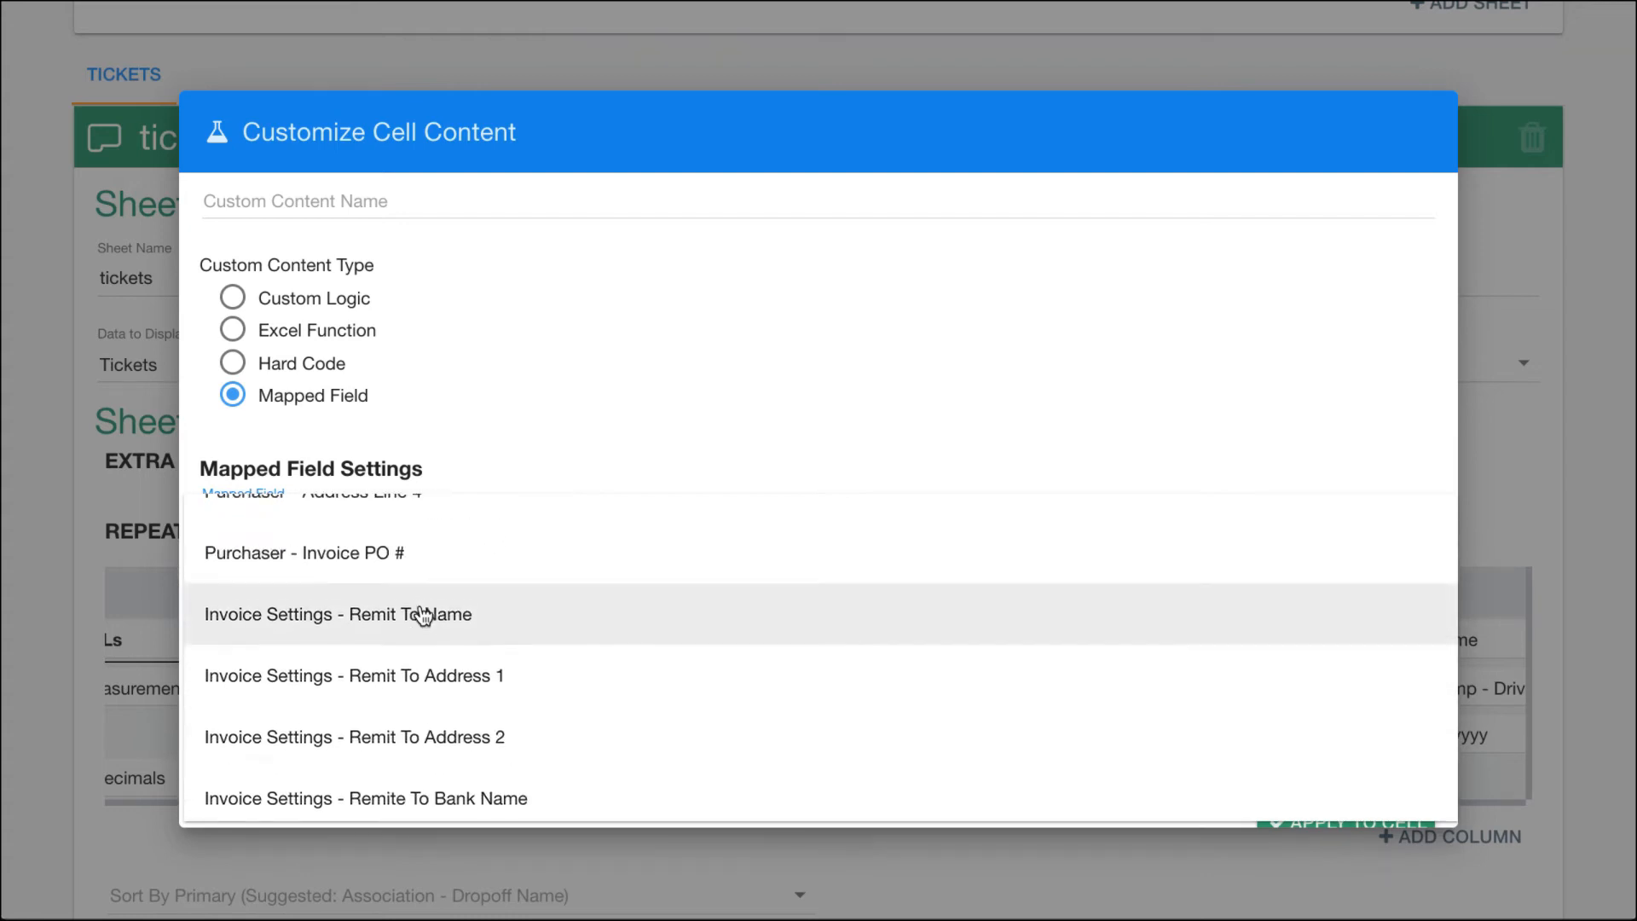
scroll(423, 615, up, 4)
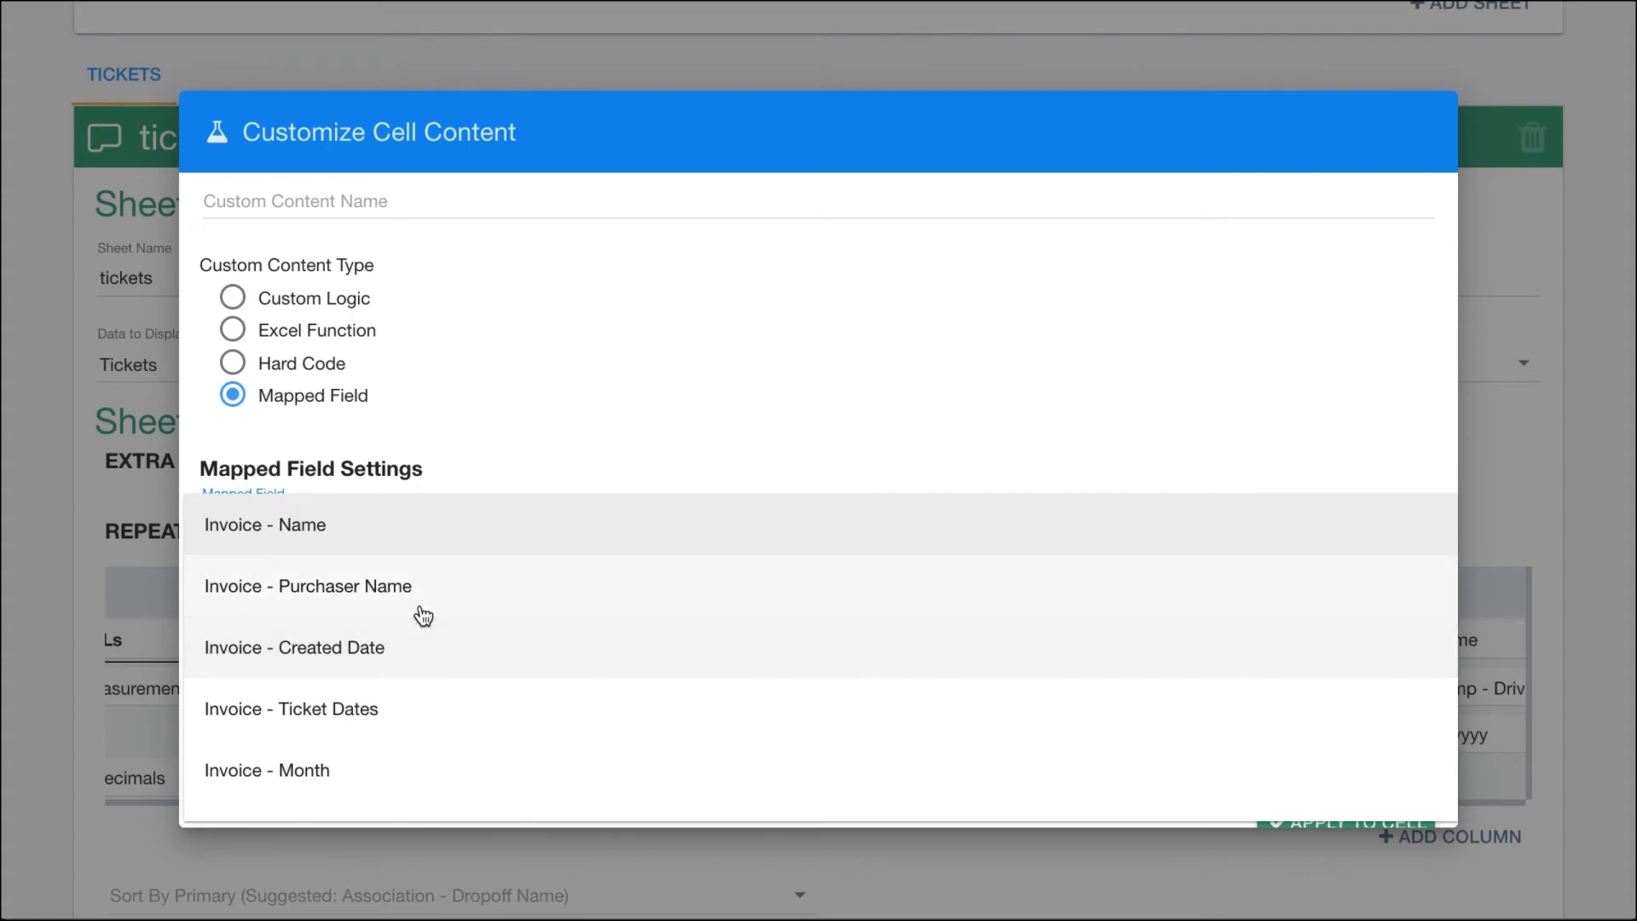
scroll(409, 663, down, 2)
scroll(449, 669, down, 5)
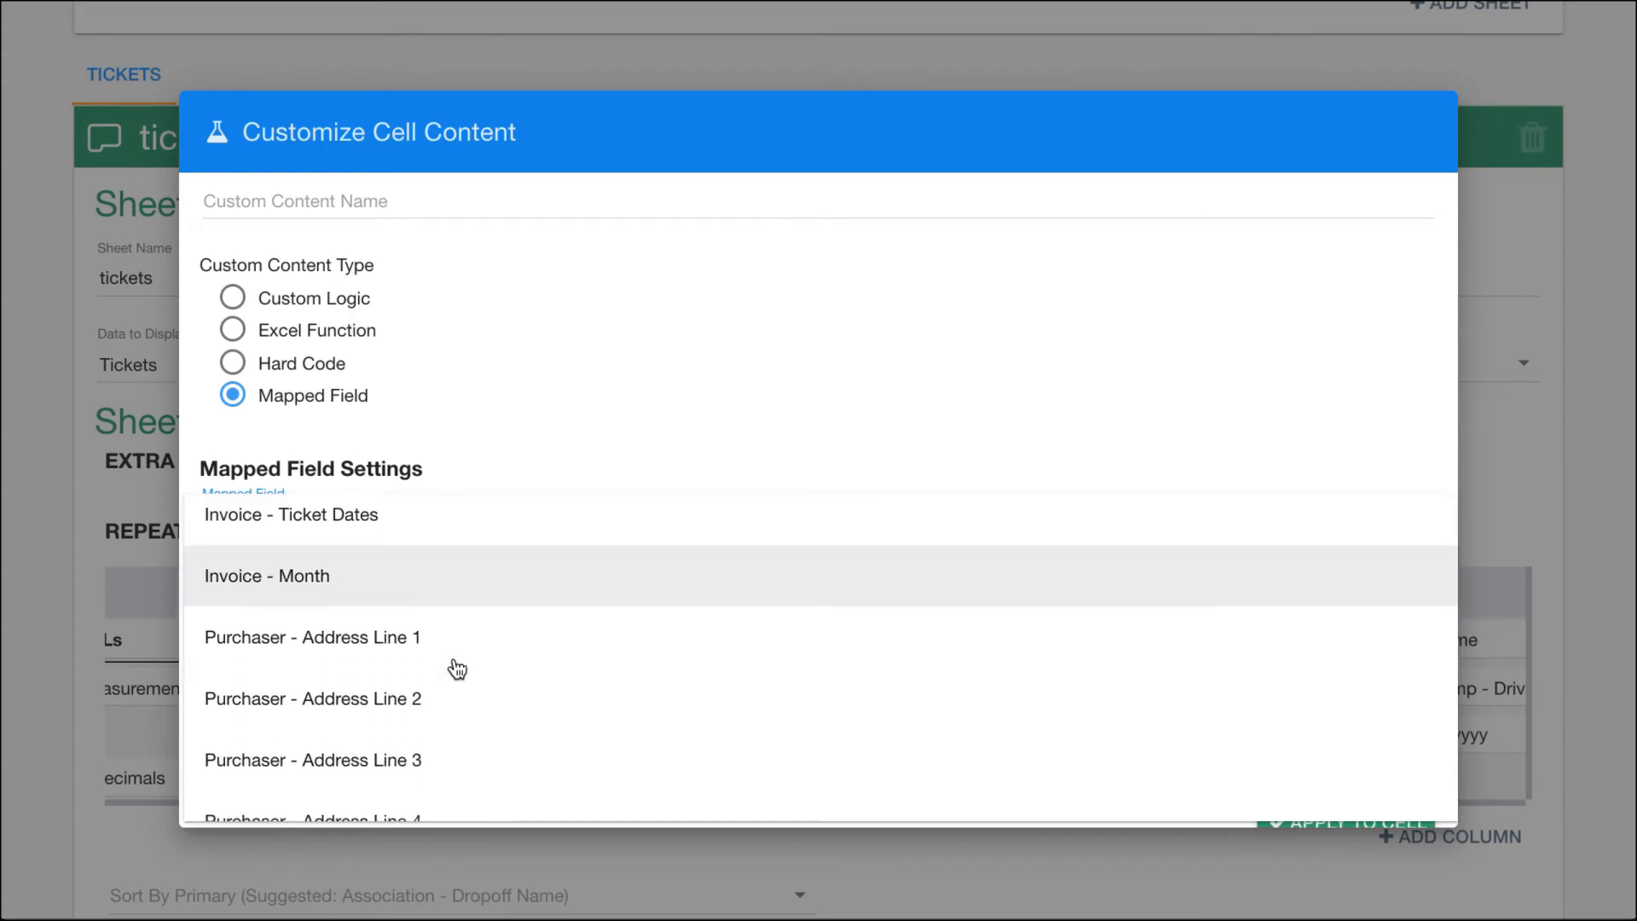
scroll(458, 669, down, 1)
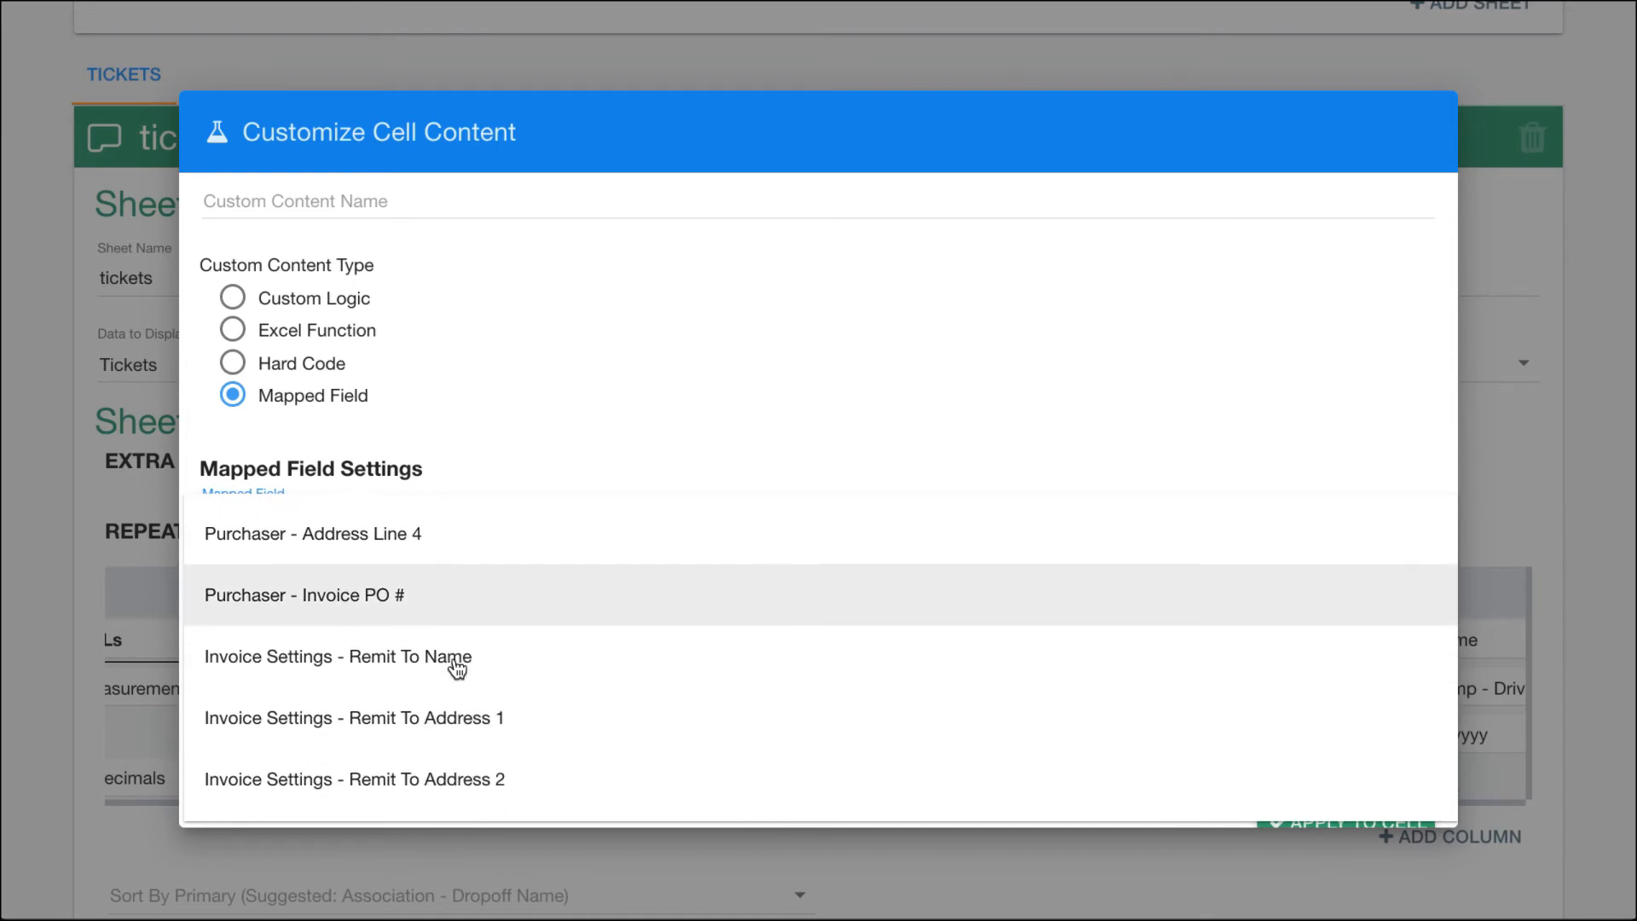
scroll(458, 669, down, 3)
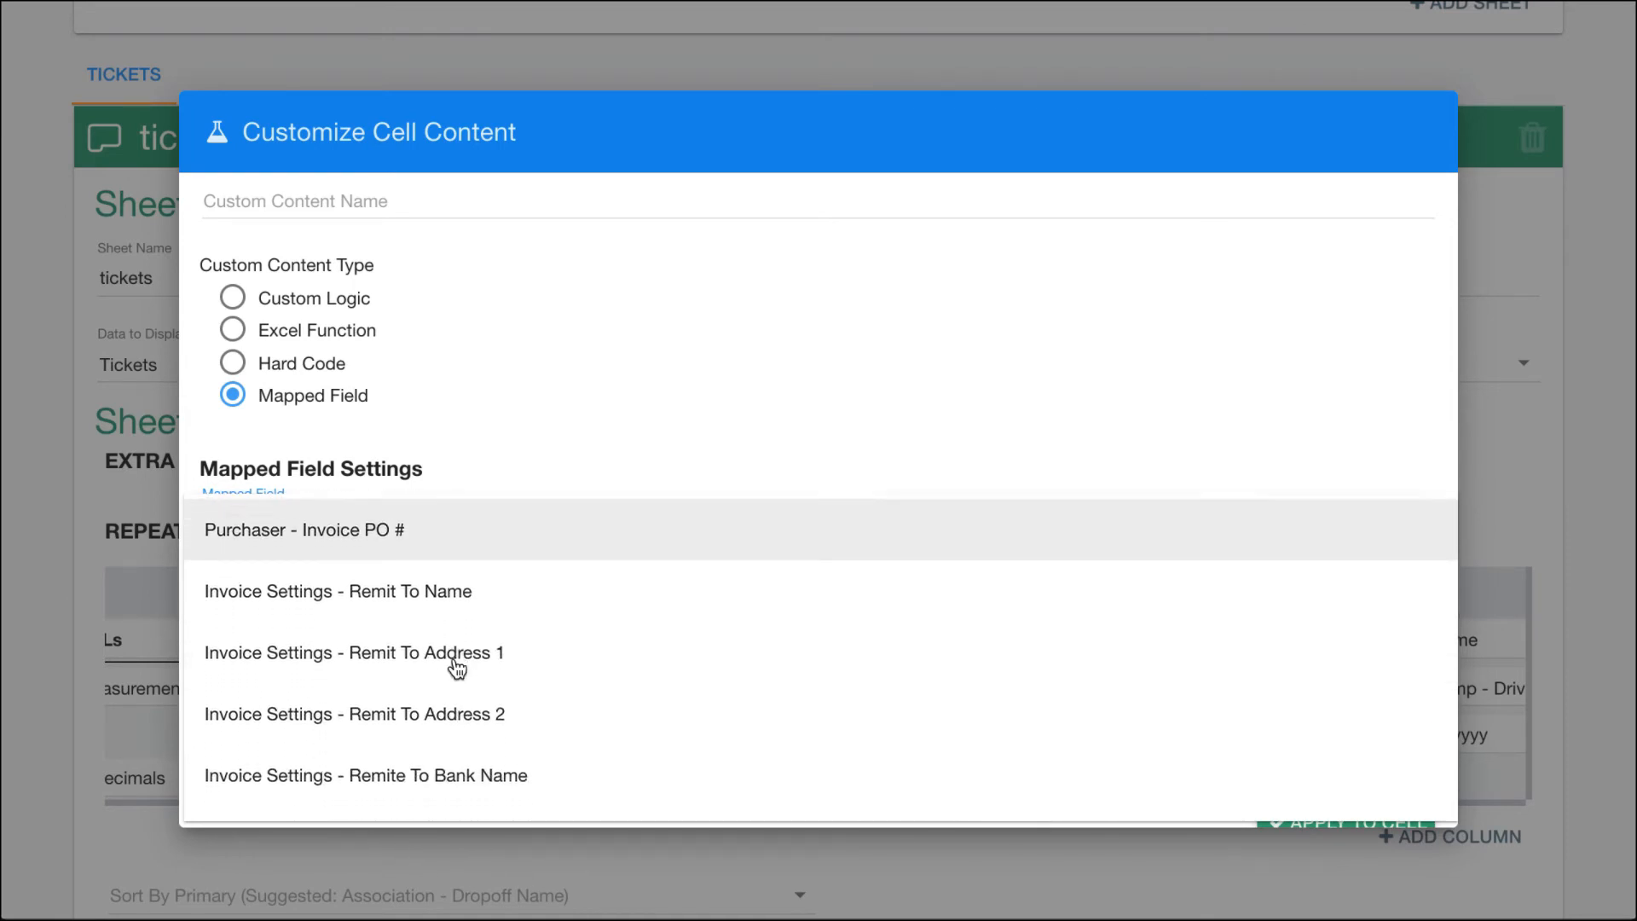
scroll(458, 669, down, 1)
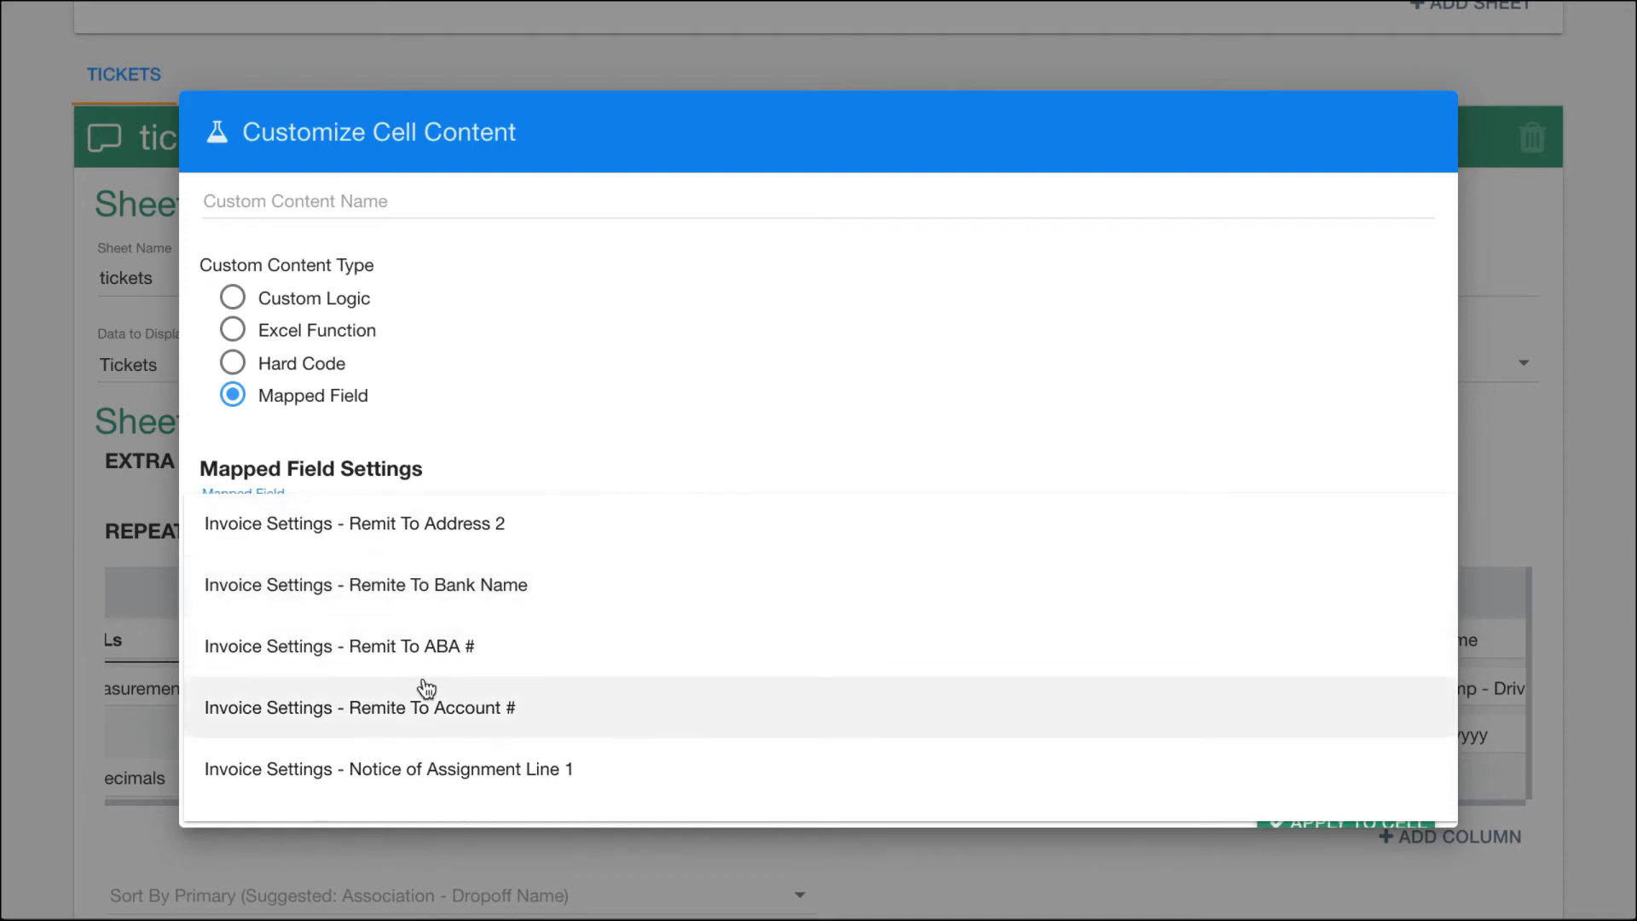
click(75, 510)
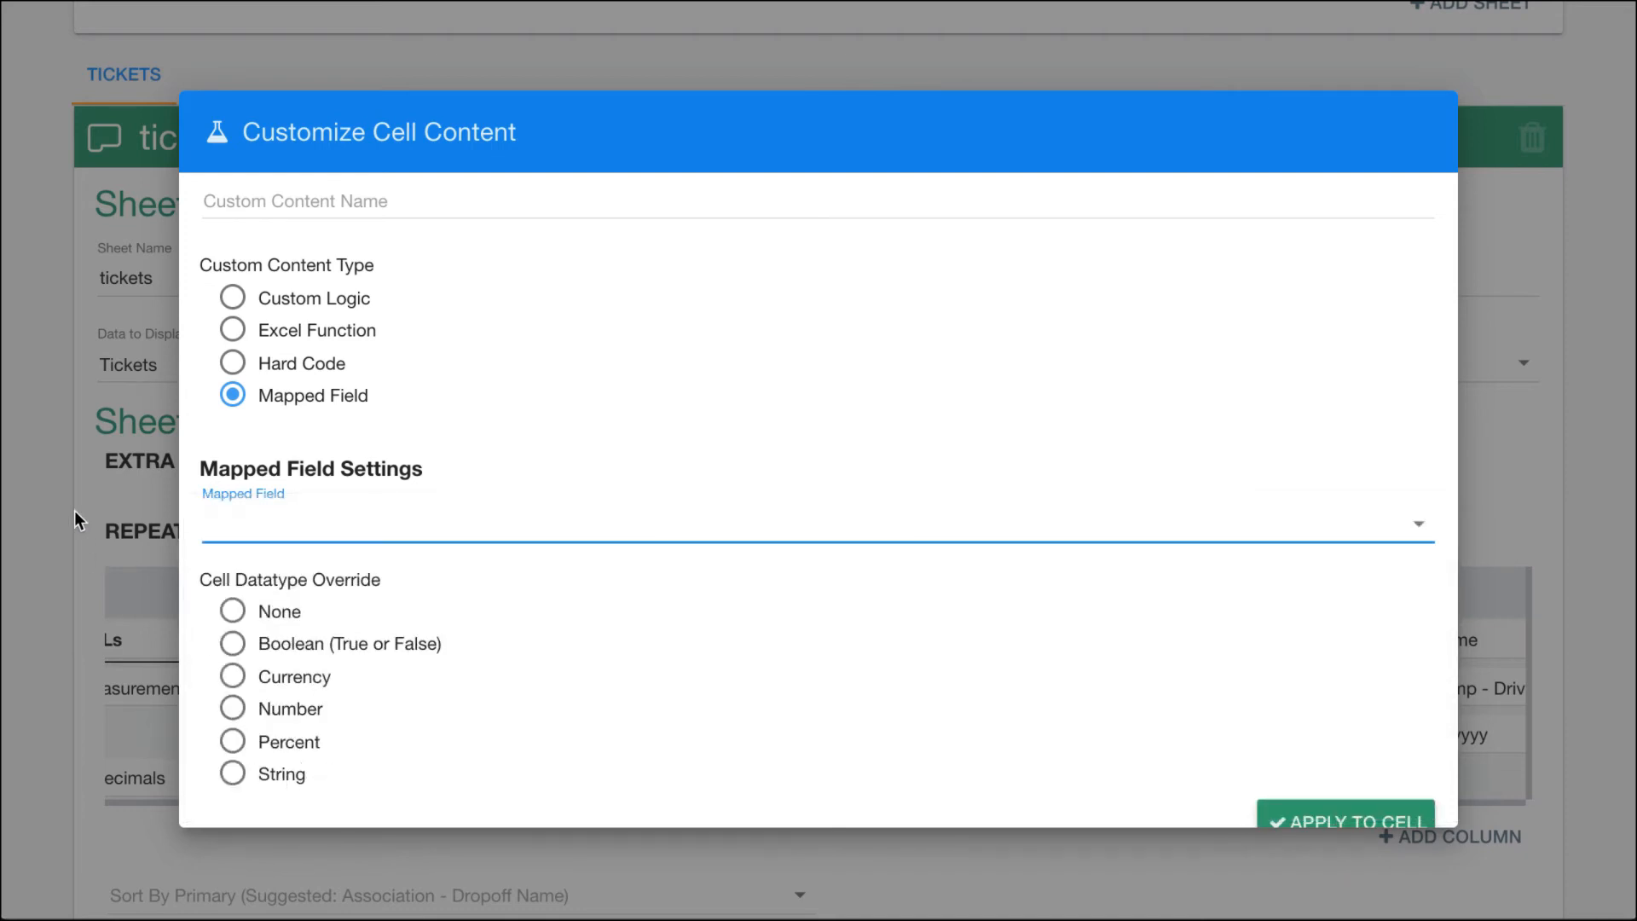
click(78, 509)
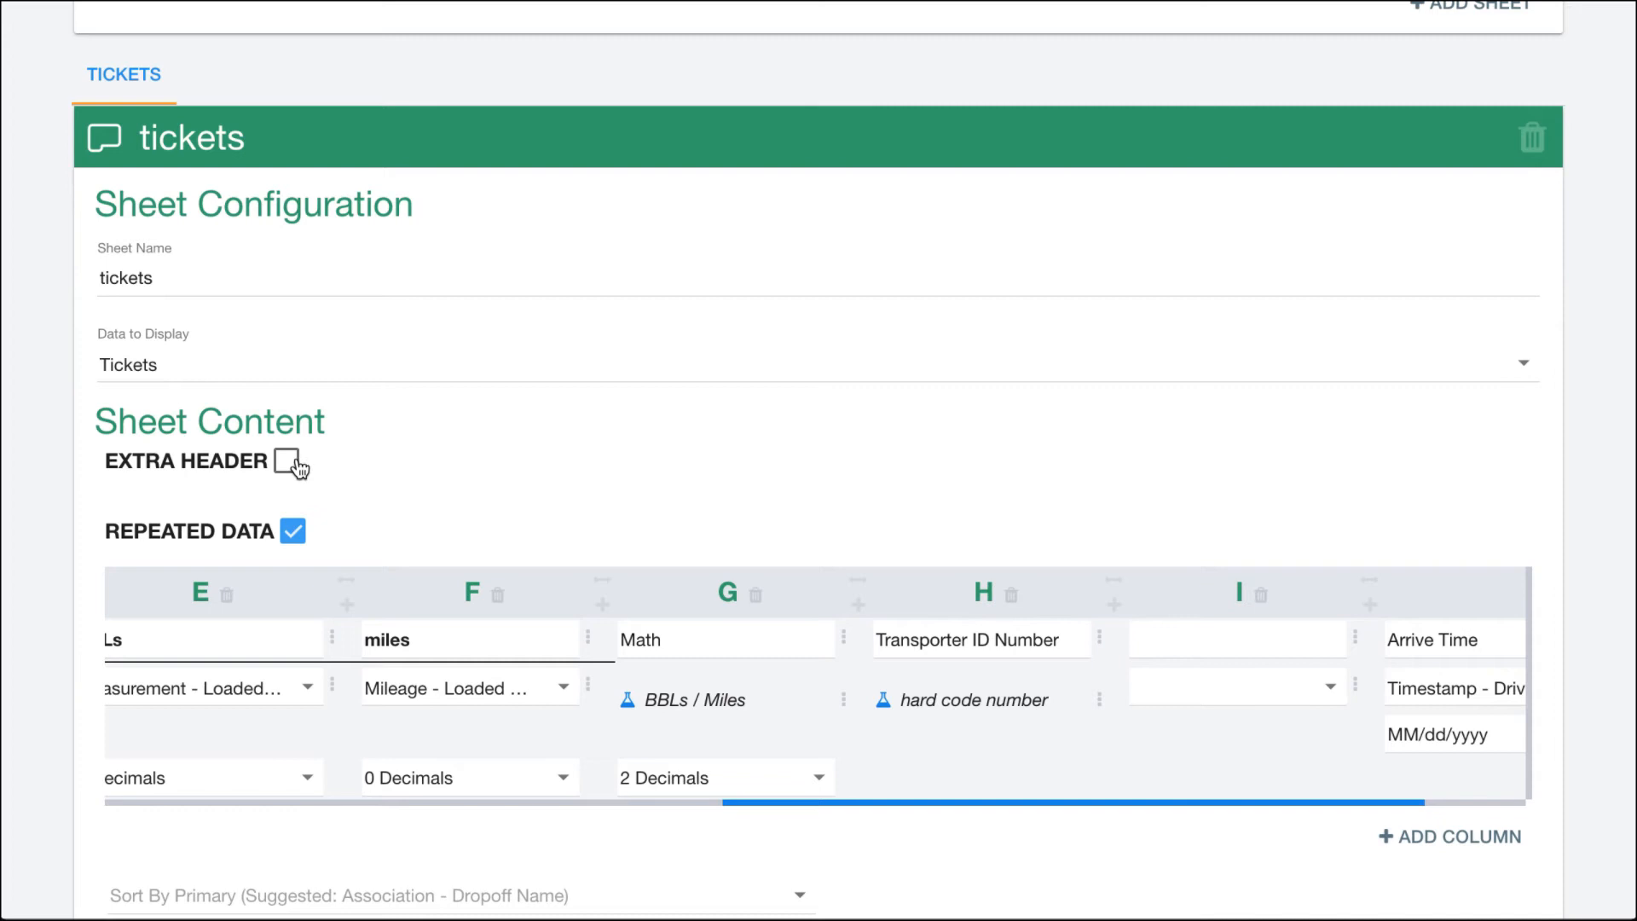
Step: Enable the extra header on the tickets sheet and add two rows to it
scroll(433, 634, down, 3)
scroll(438, 636, up, 2)
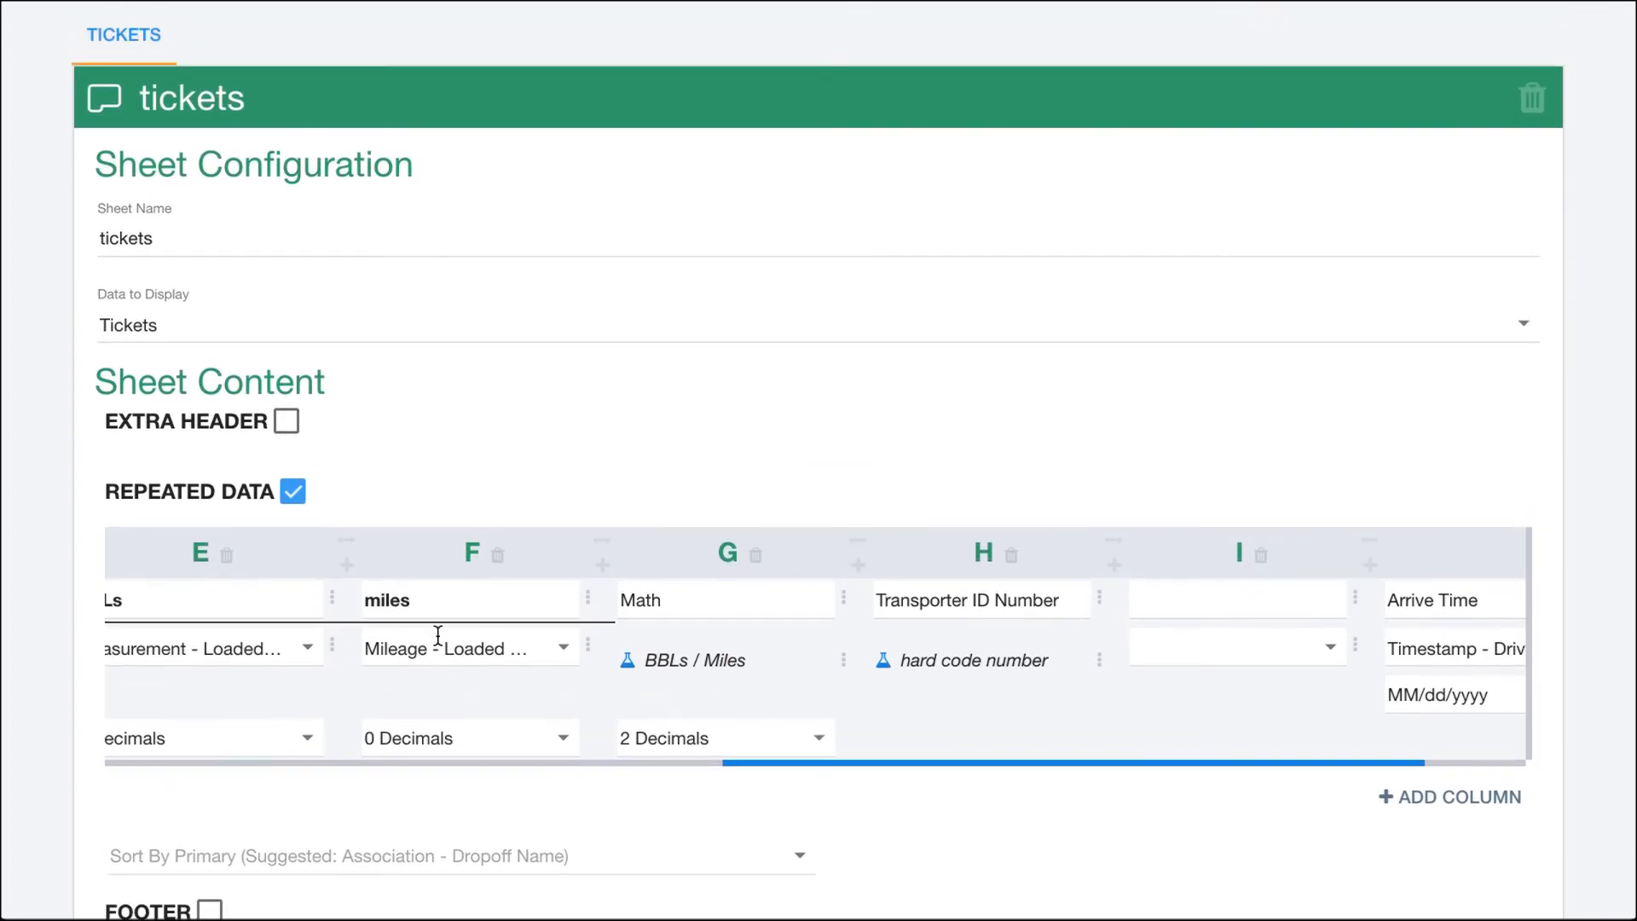
click(288, 422)
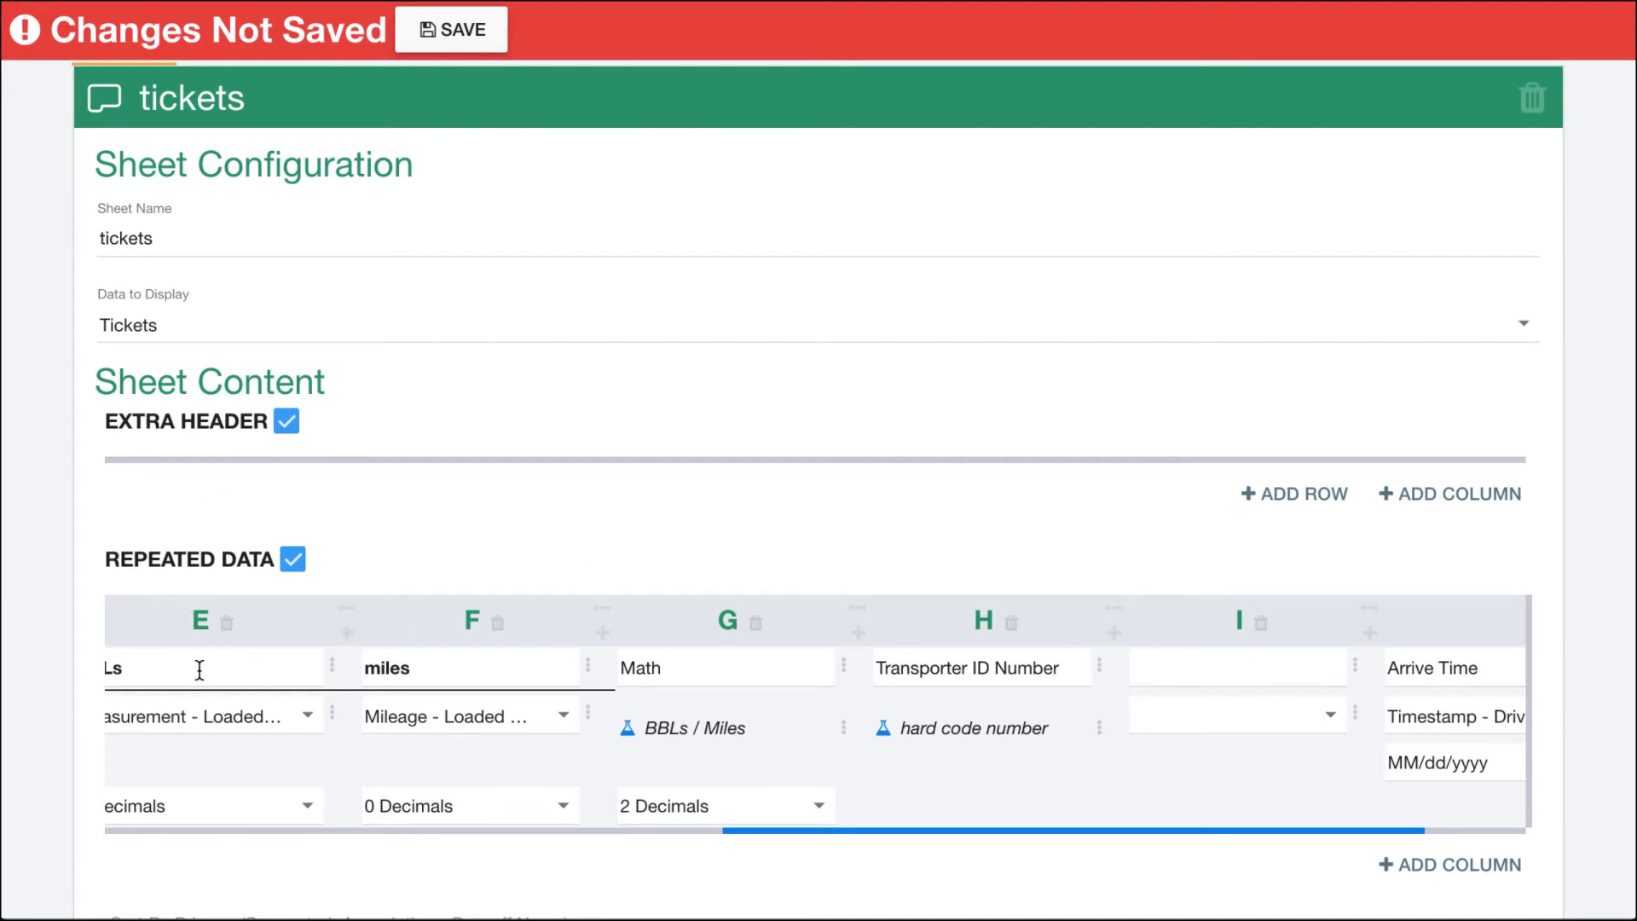
click(1250, 496)
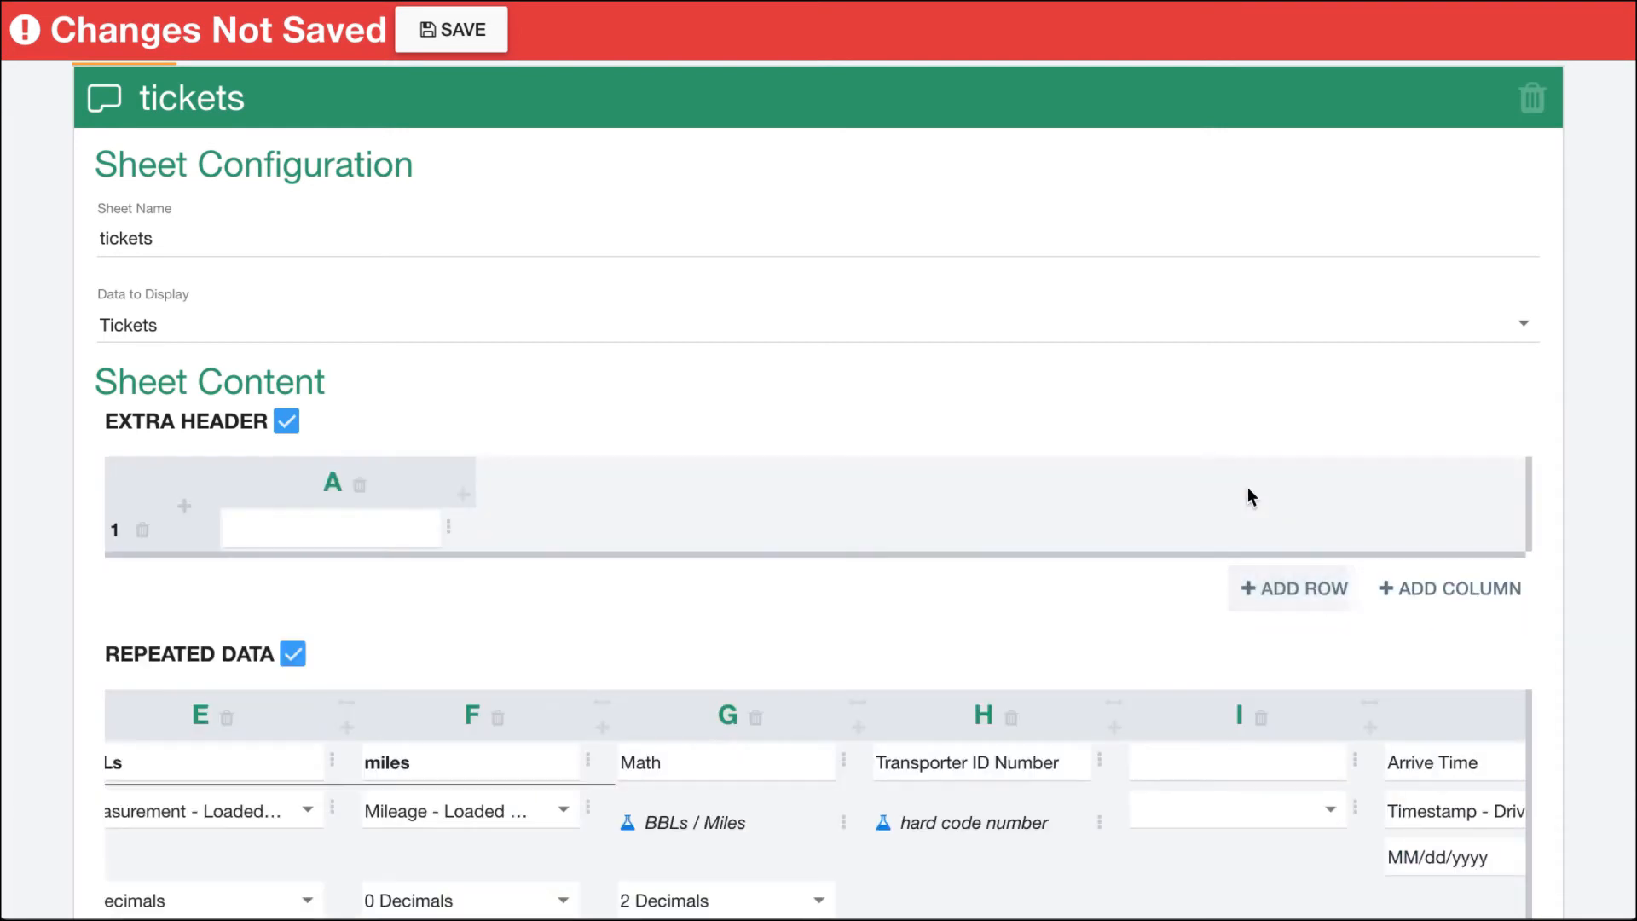
click(1310, 595)
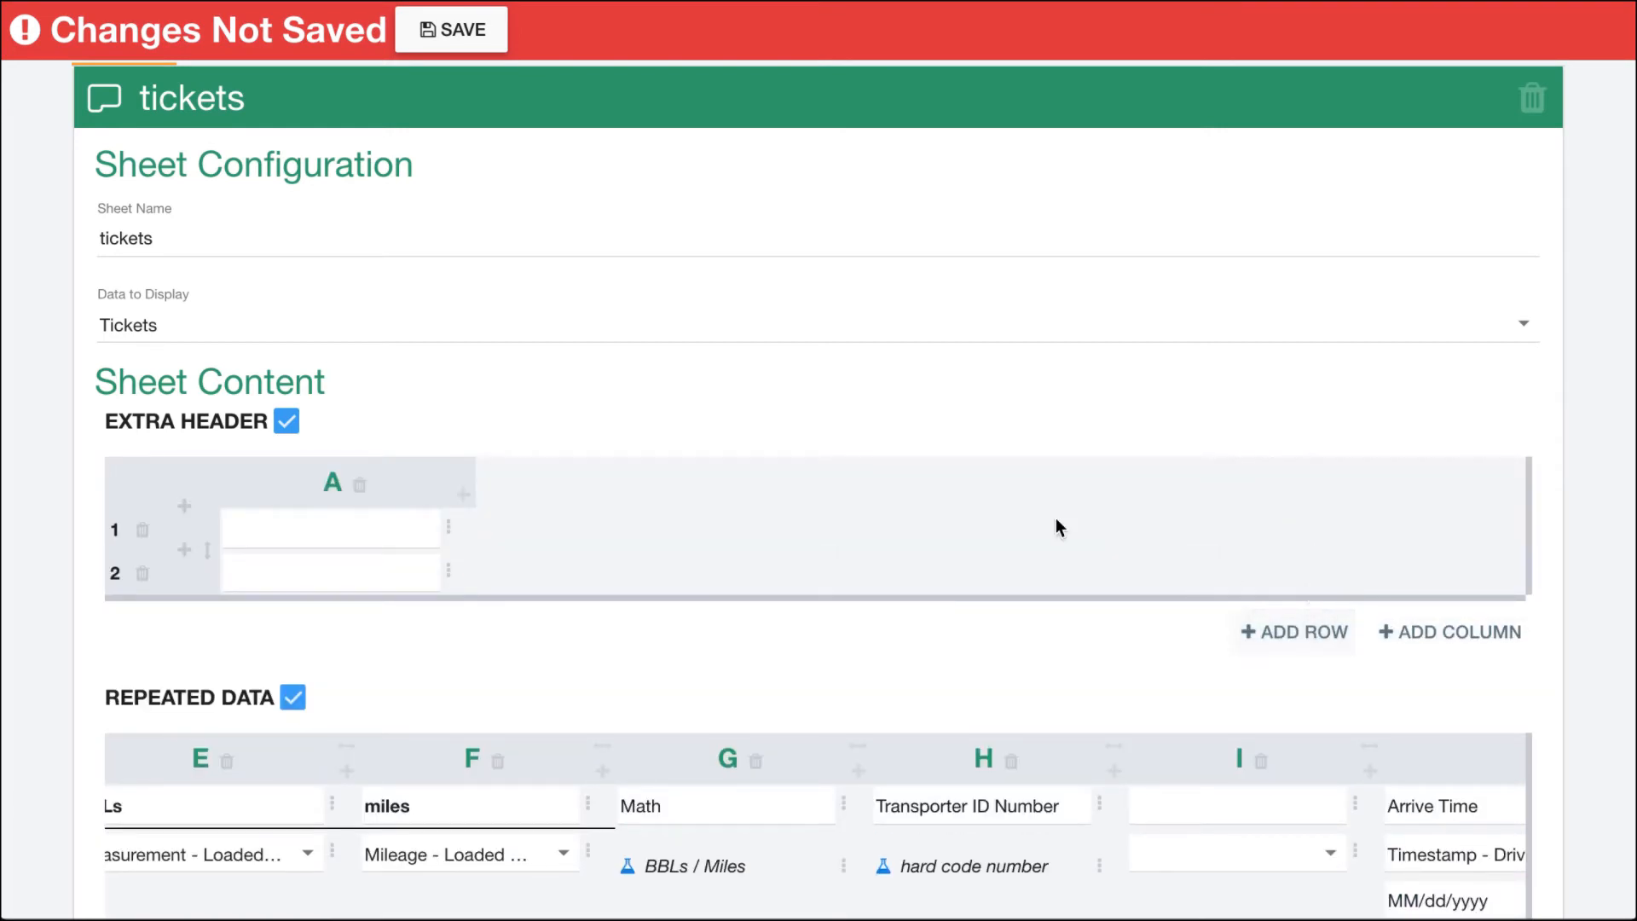
Step: Label cell A1 of the extra header Invoice N and add column B beside it
click(306, 536)
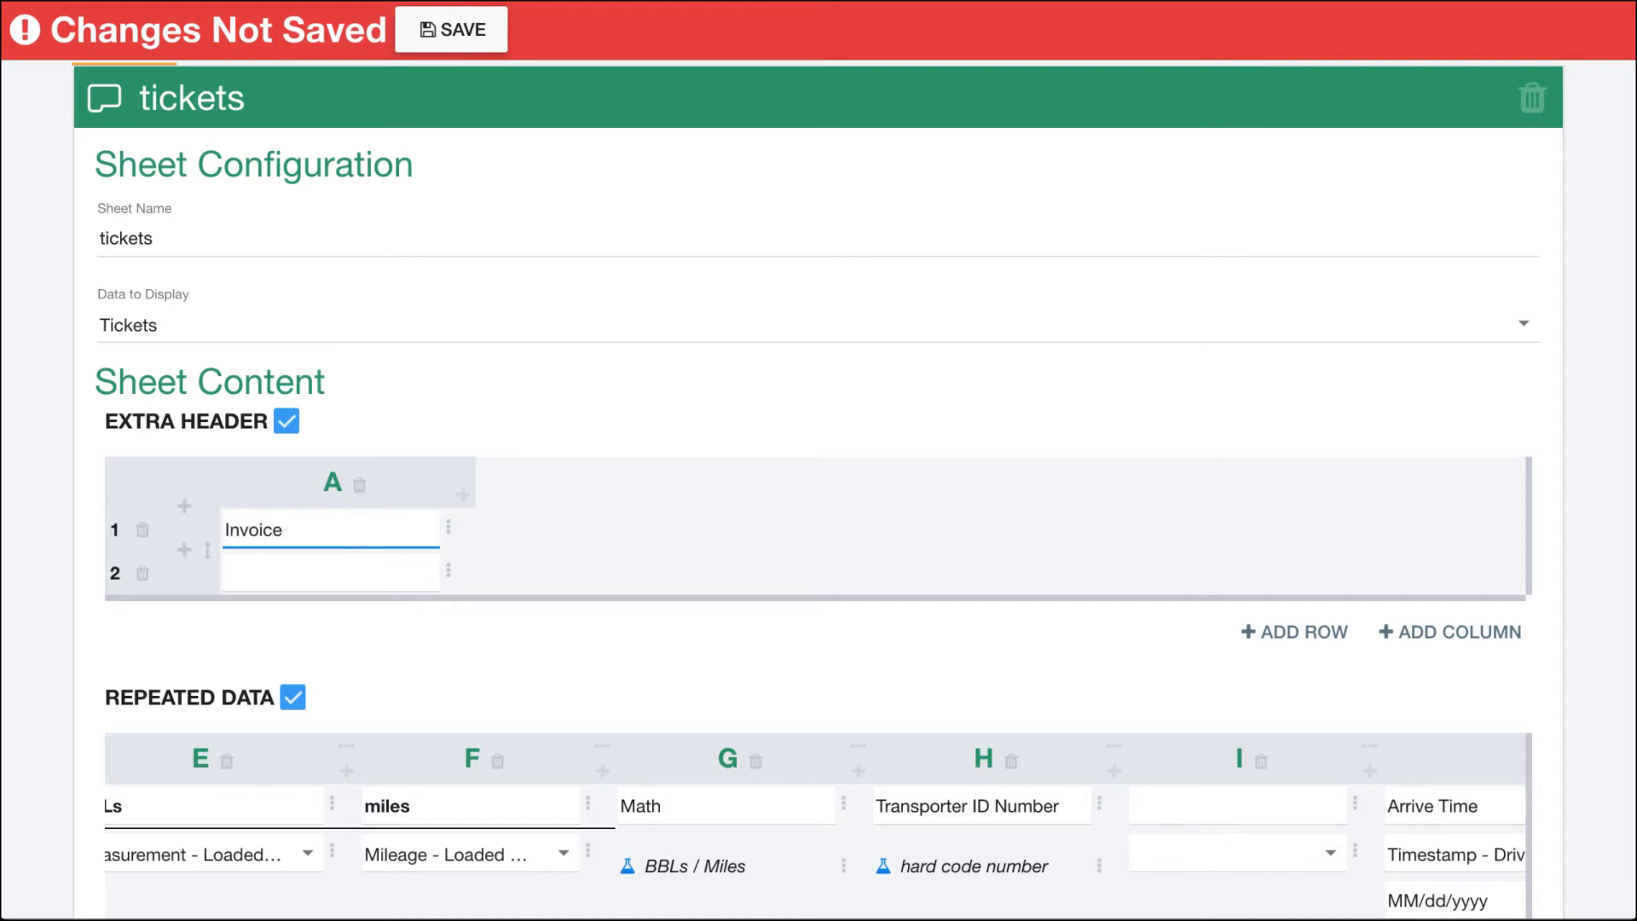
click(463, 494)
click(536, 529)
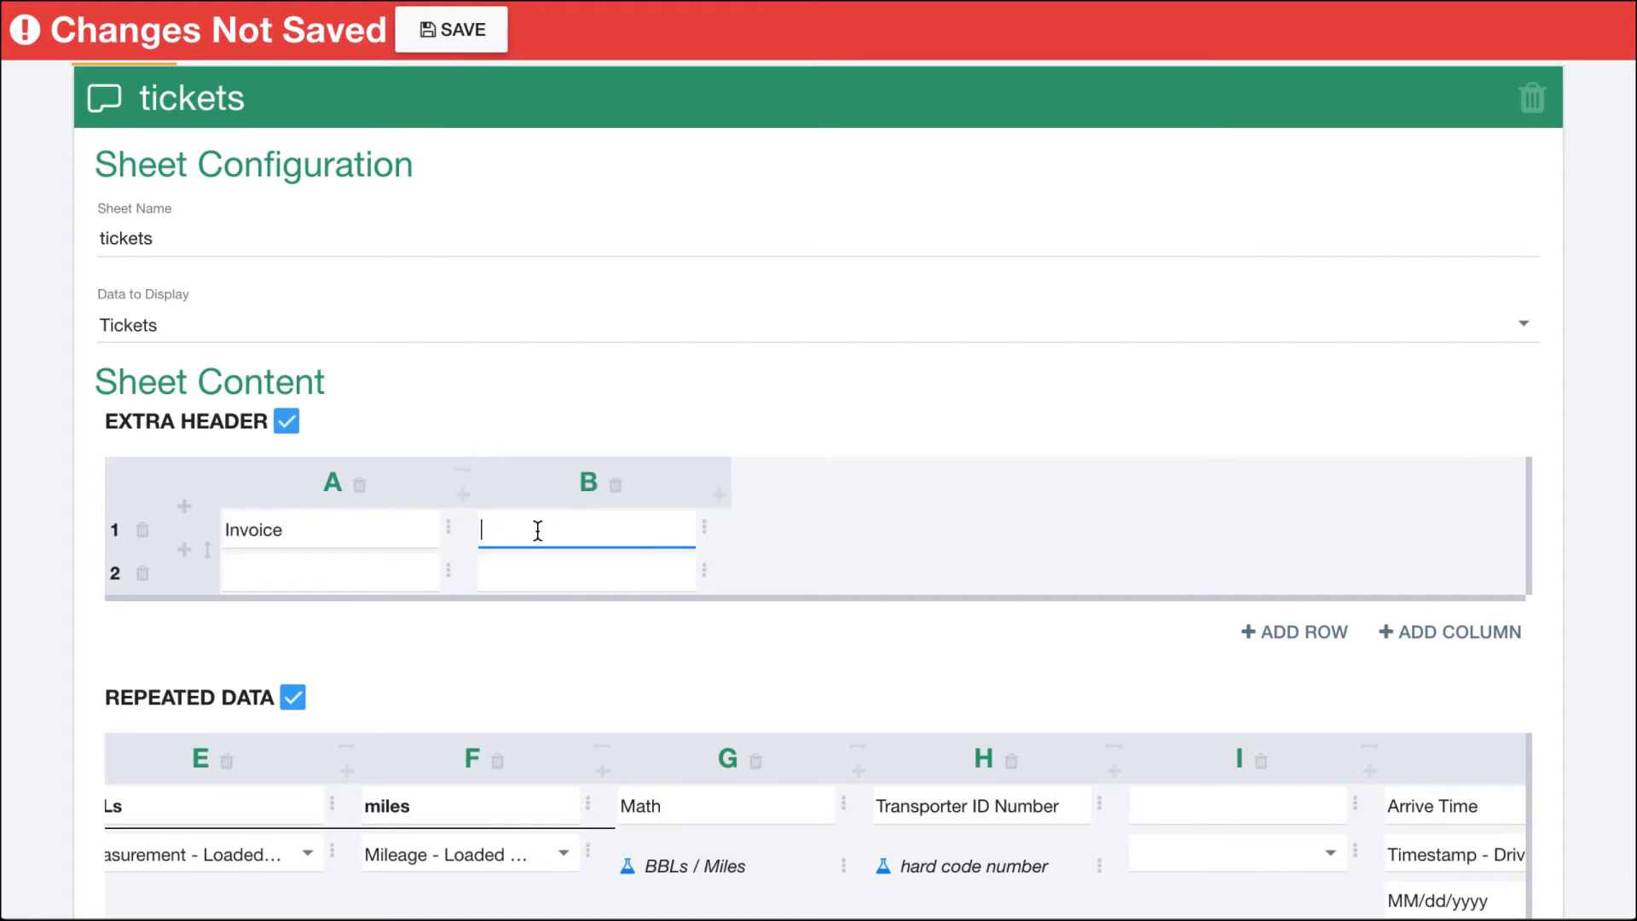
click(304, 534)
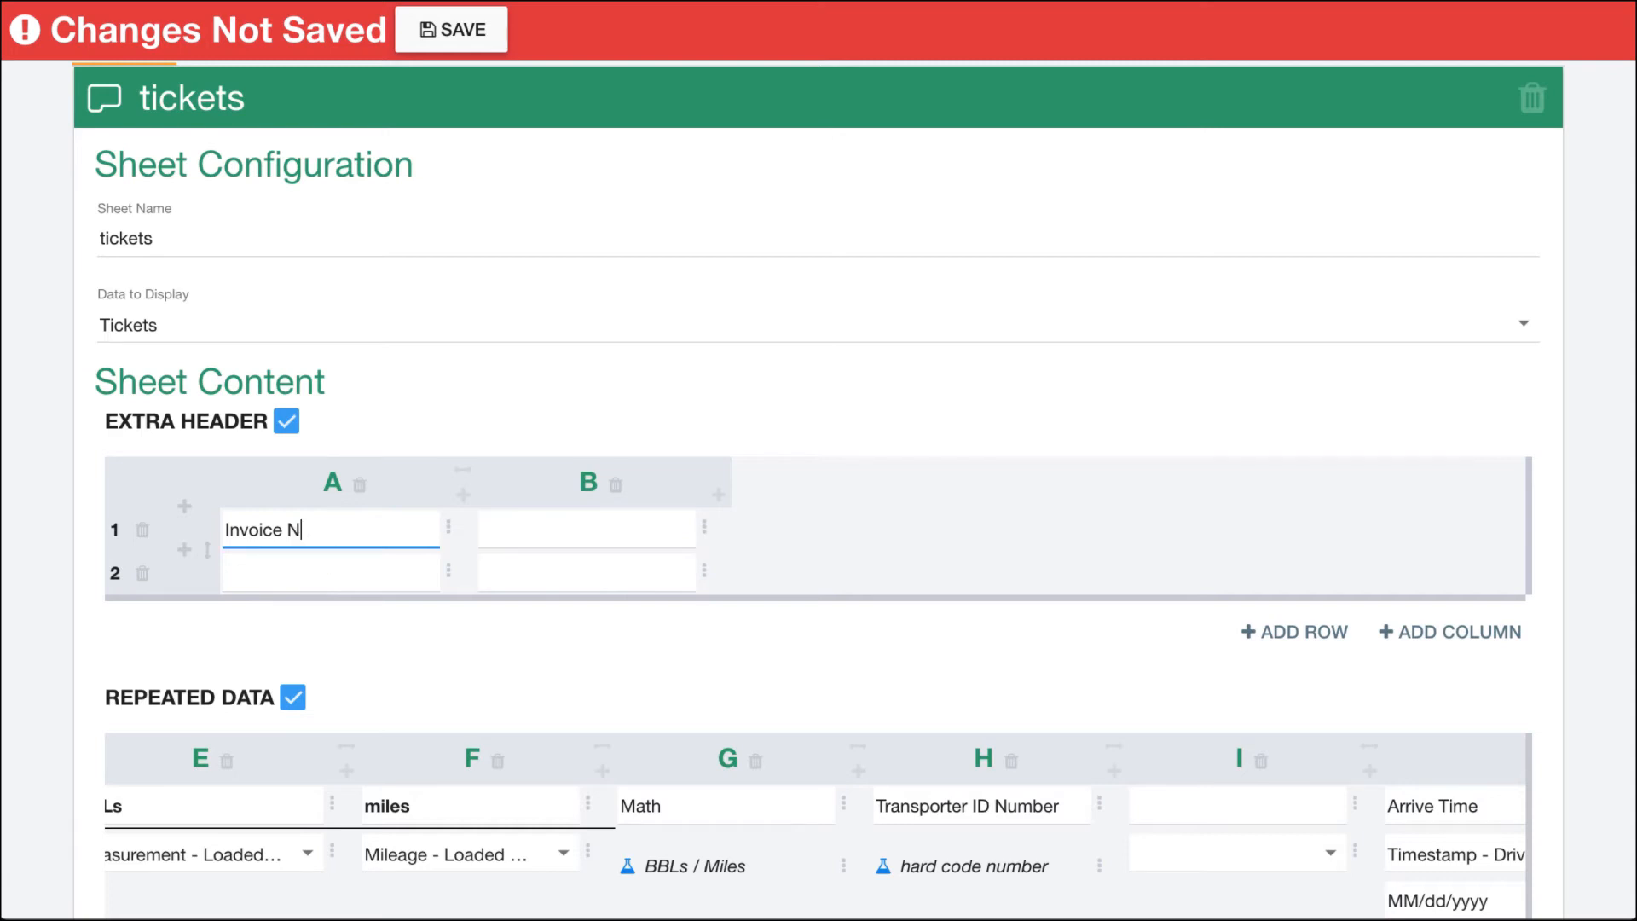
Step: Label extra header cell A2 "Invoice Date" and fill cell B1 with custom content mapped to Invoice - Name
click(278, 580)
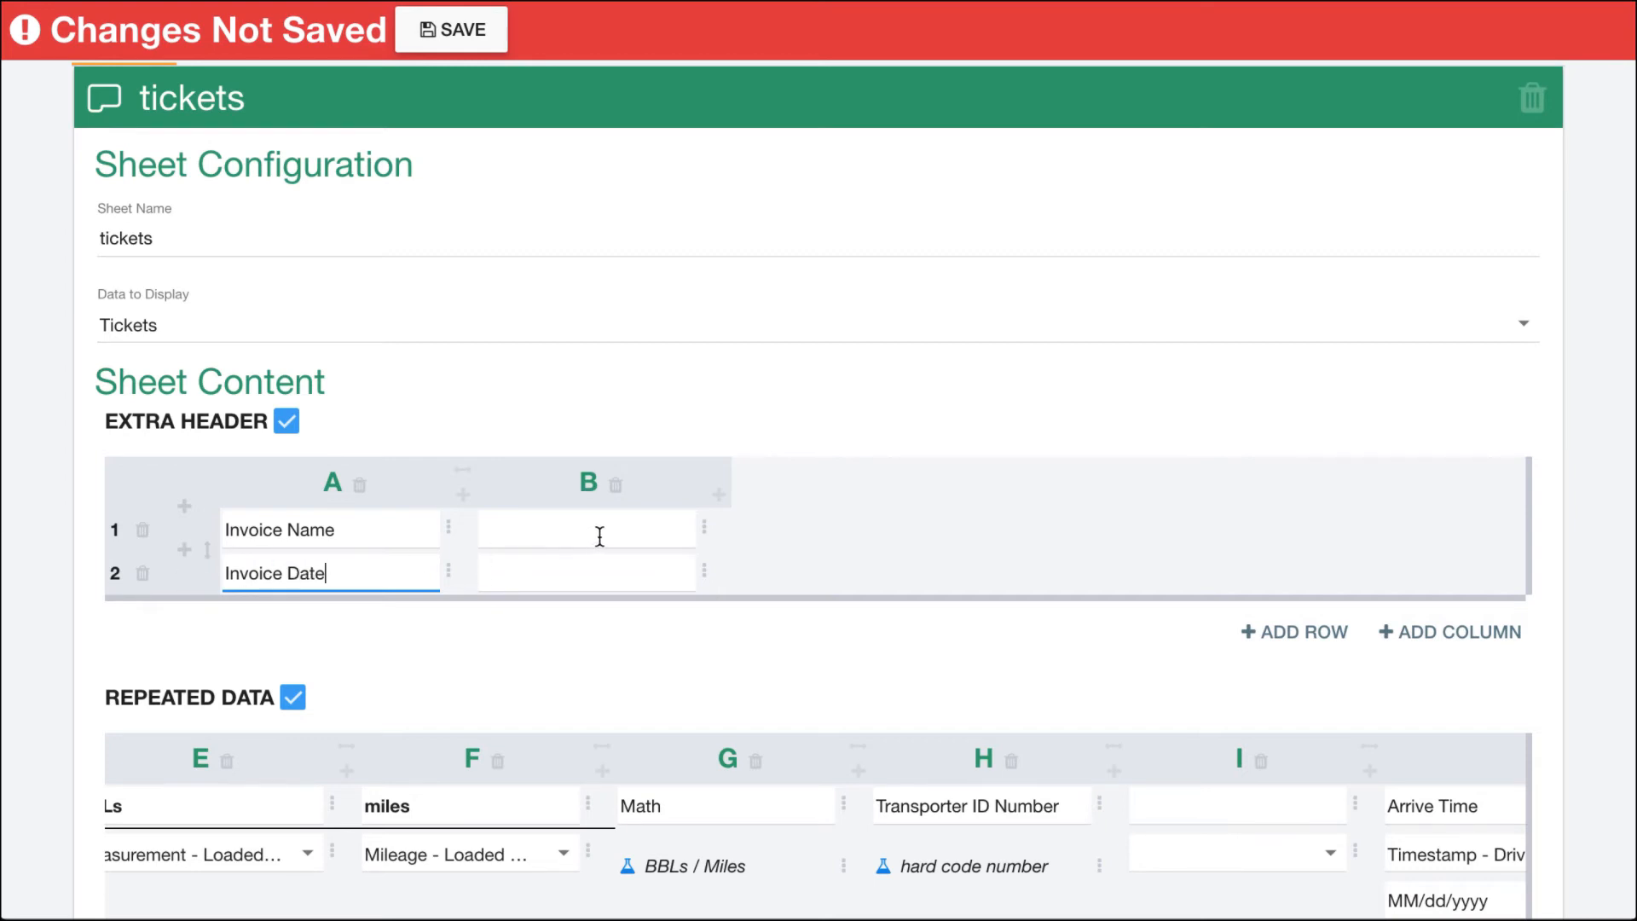
click(705, 526)
click(749, 602)
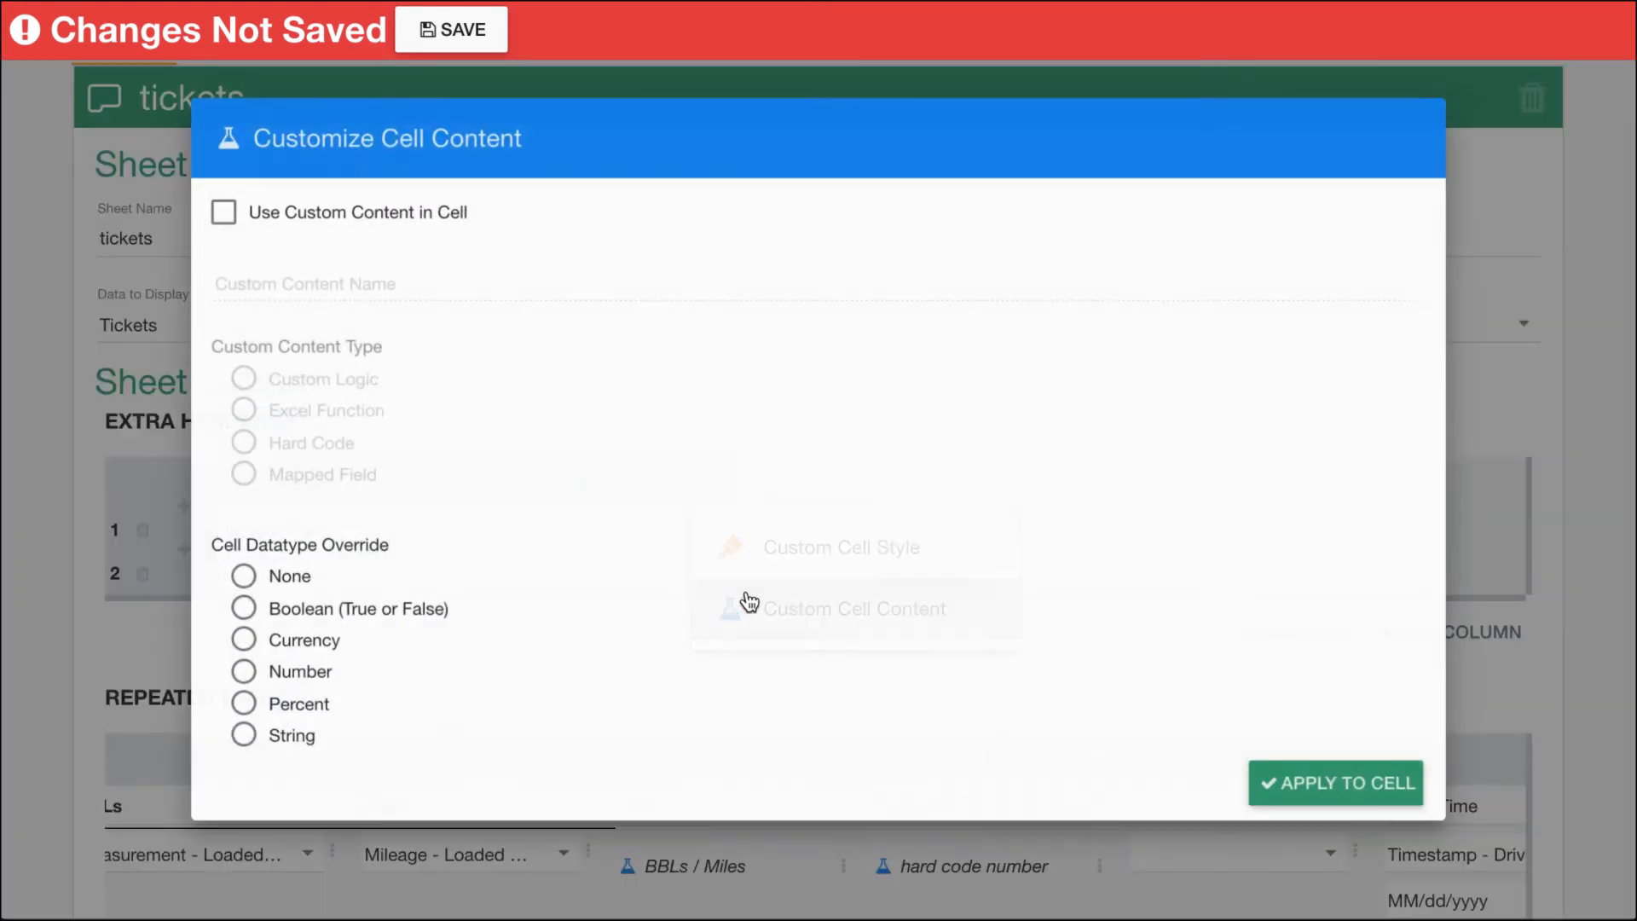
click(223, 213)
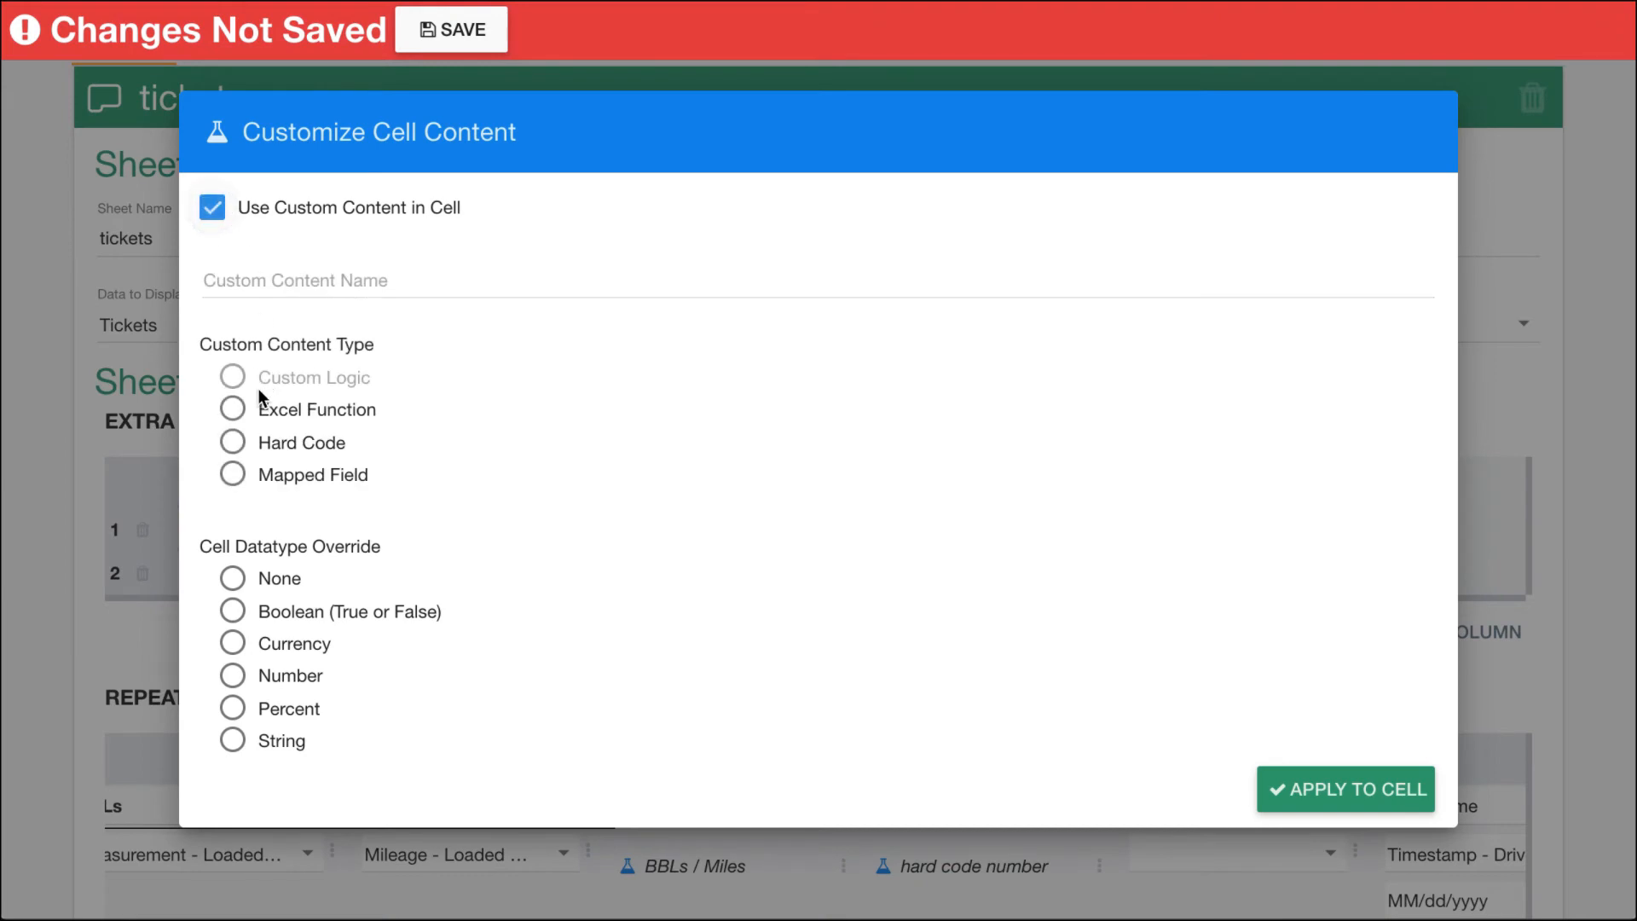
click(231, 443)
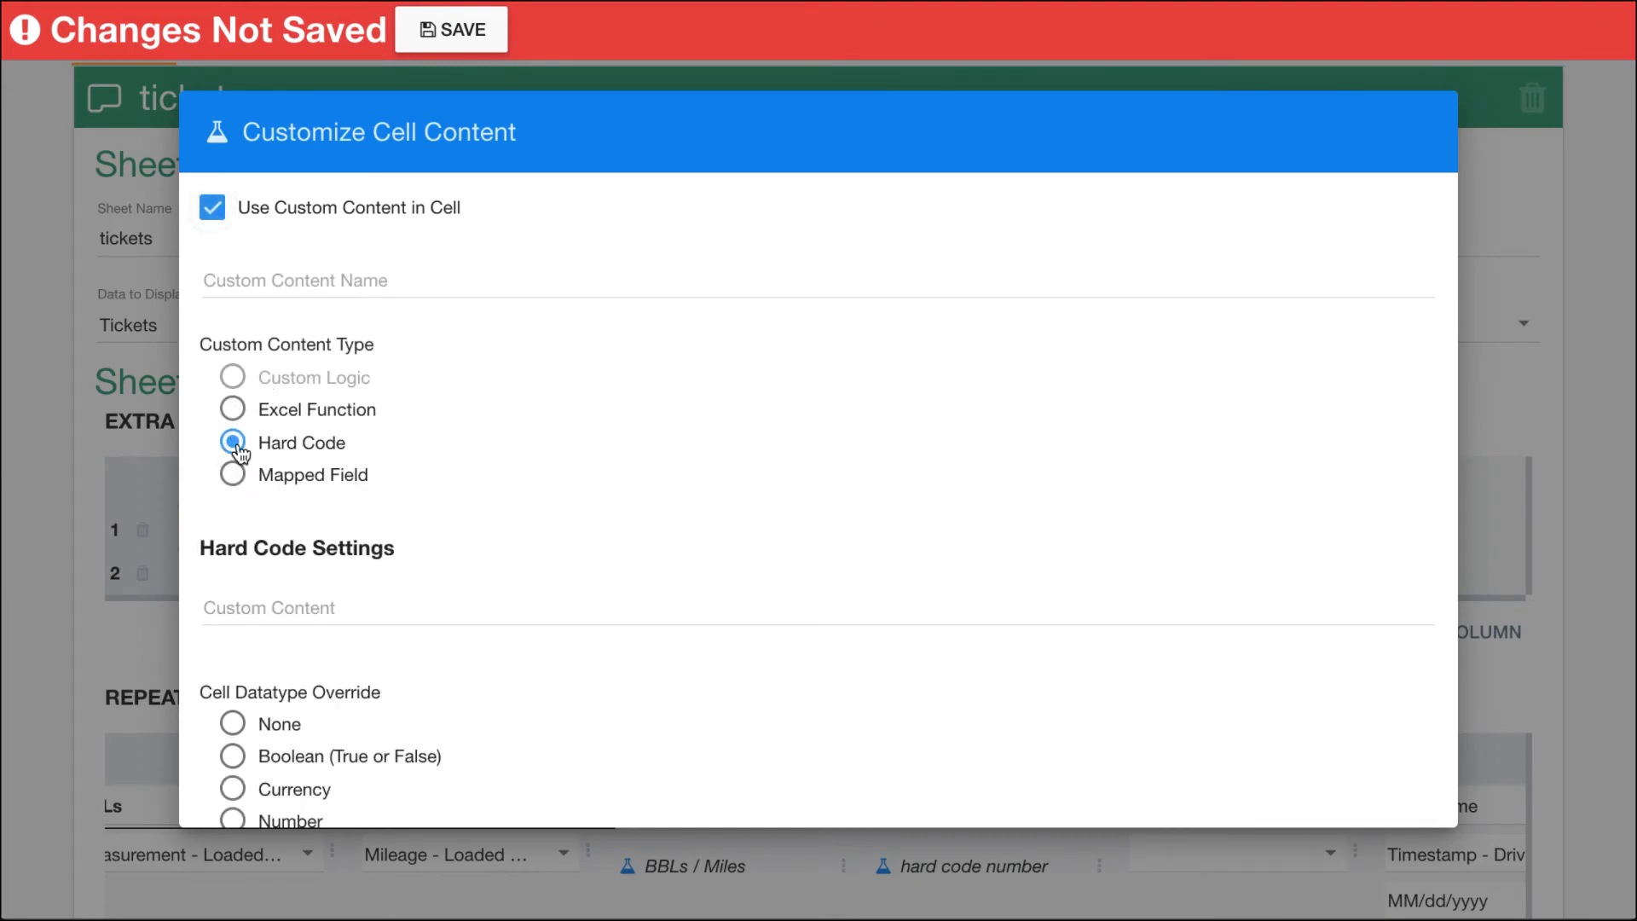
click(233, 475)
click(290, 618)
click(326, 631)
scroll(975, 905, down, 1)
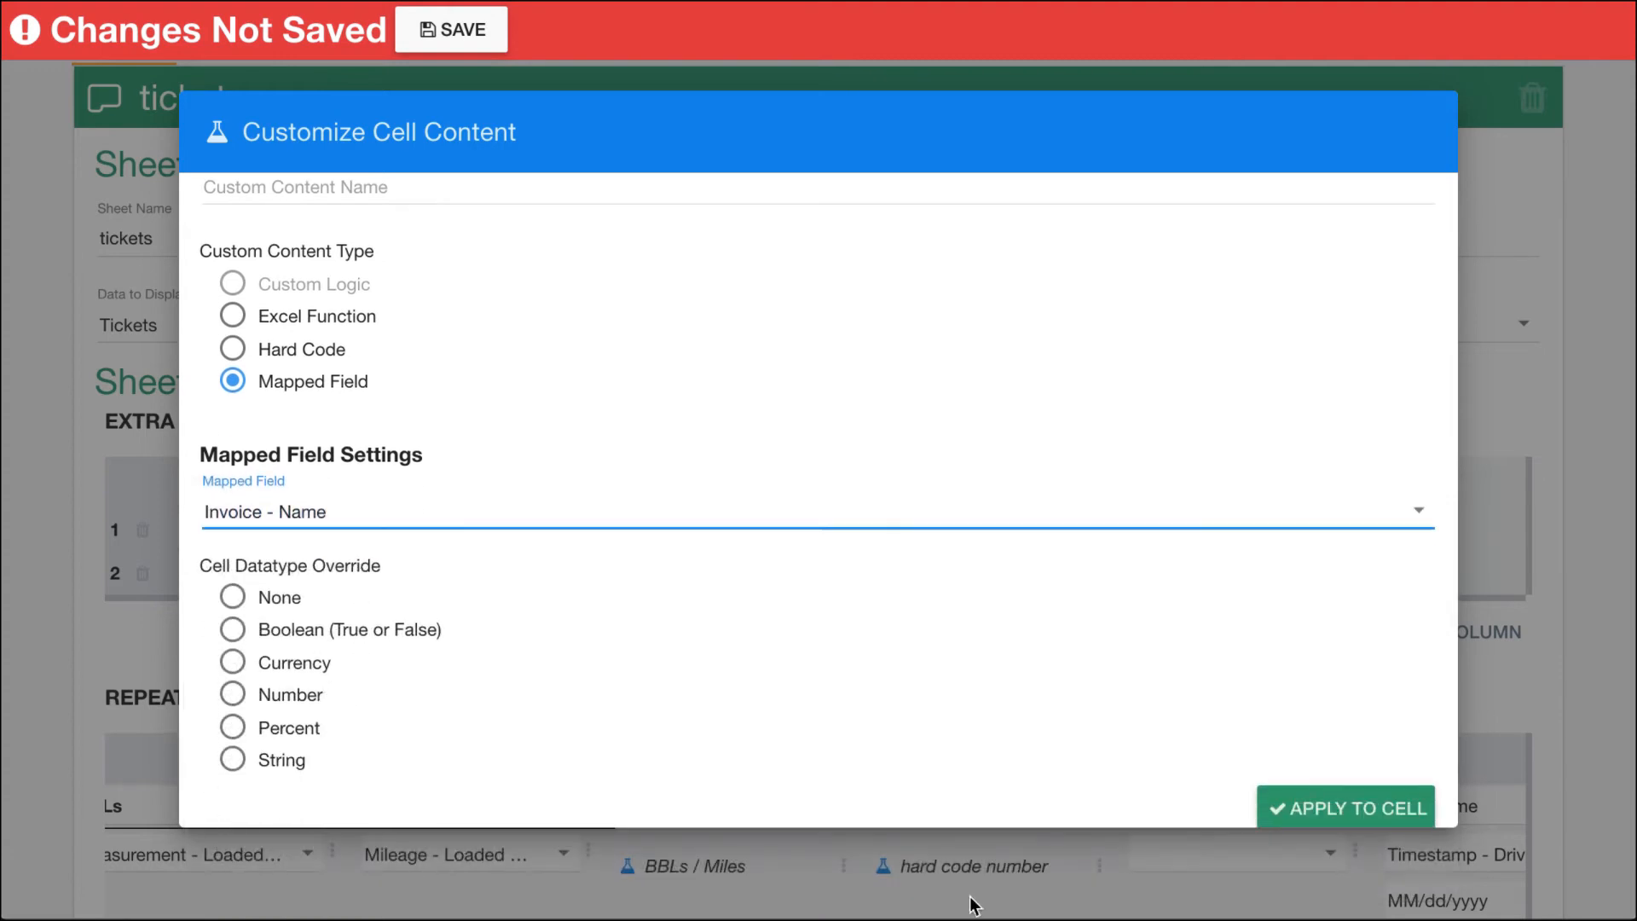
click(1338, 831)
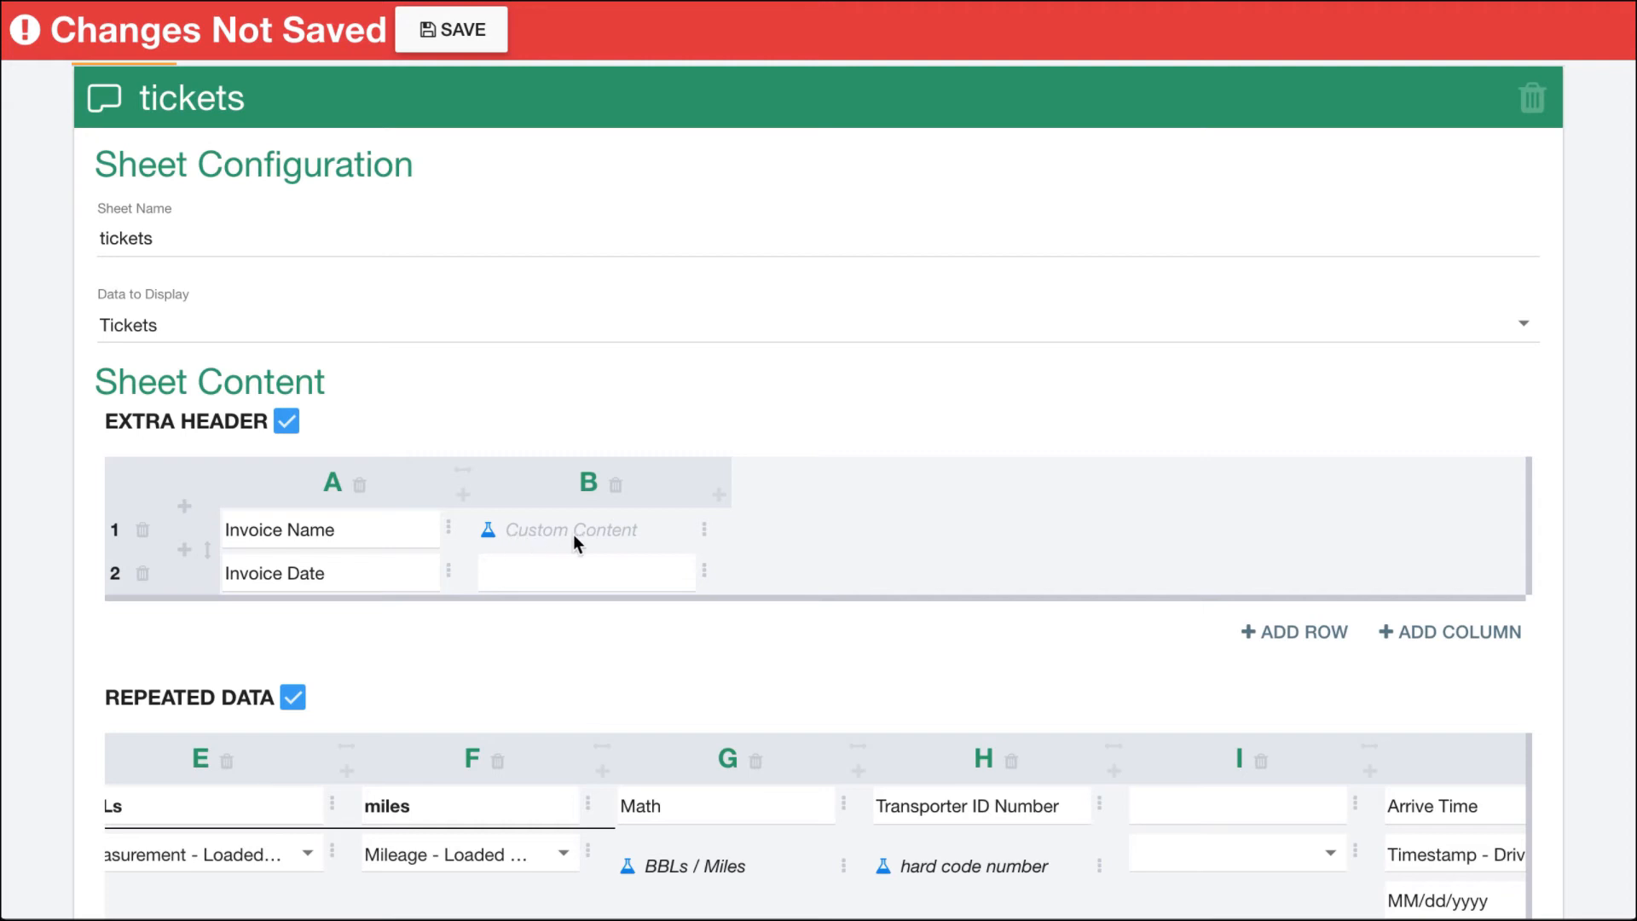
Step: Name the custom content in extra header cell B1 "Invoice Name" and apply it to the cell
click(704, 529)
click(756, 618)
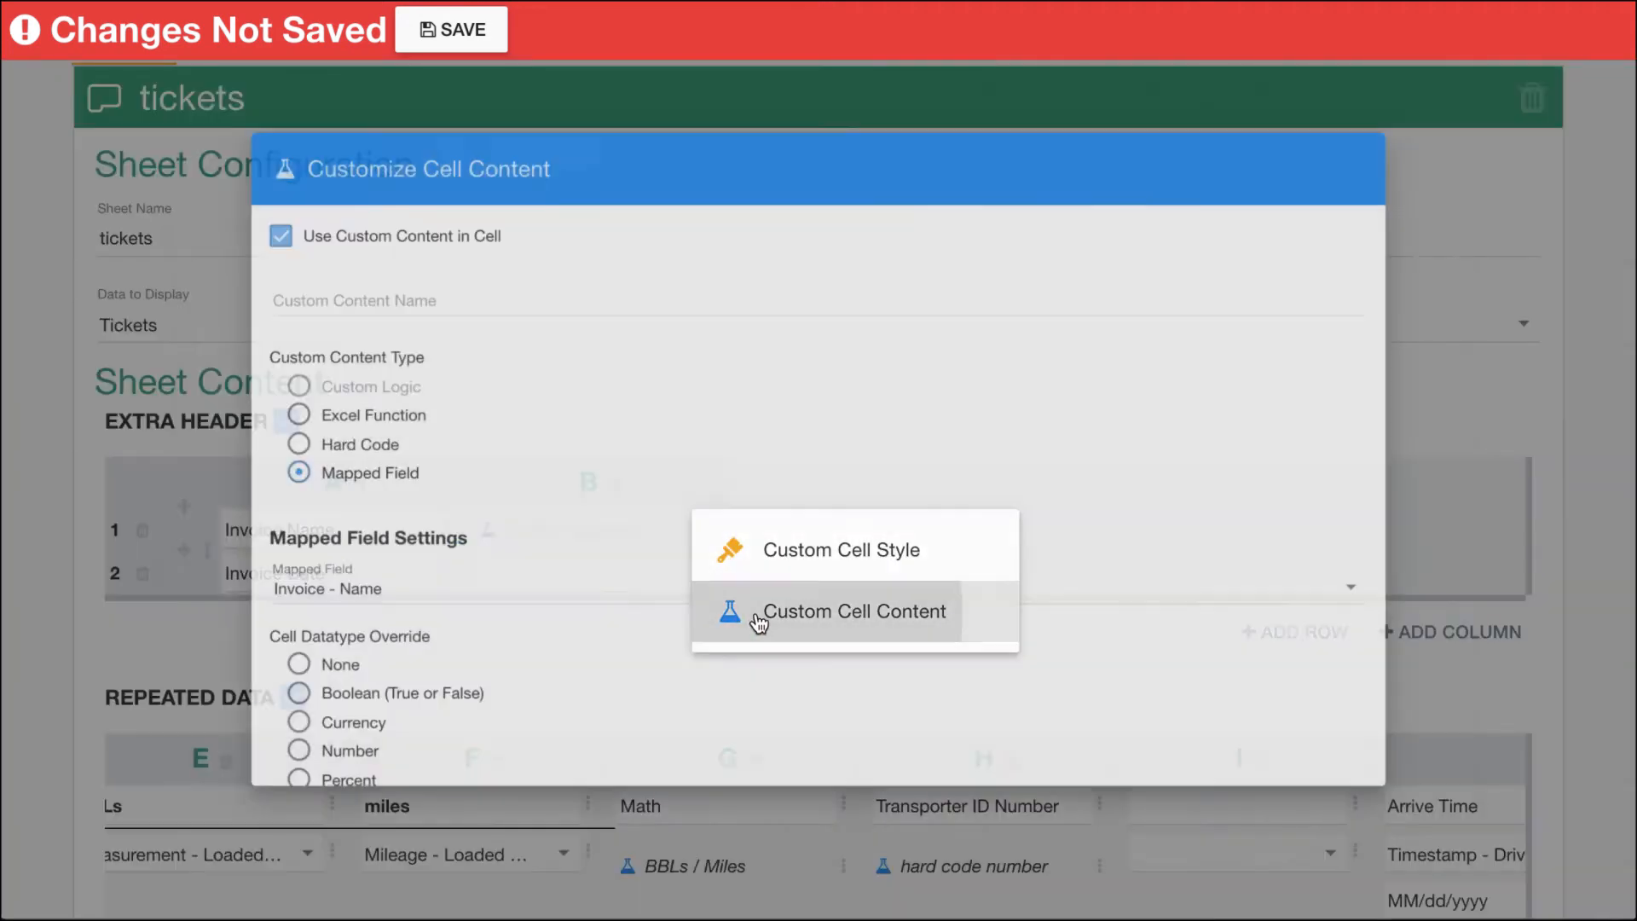
click(278, 280)
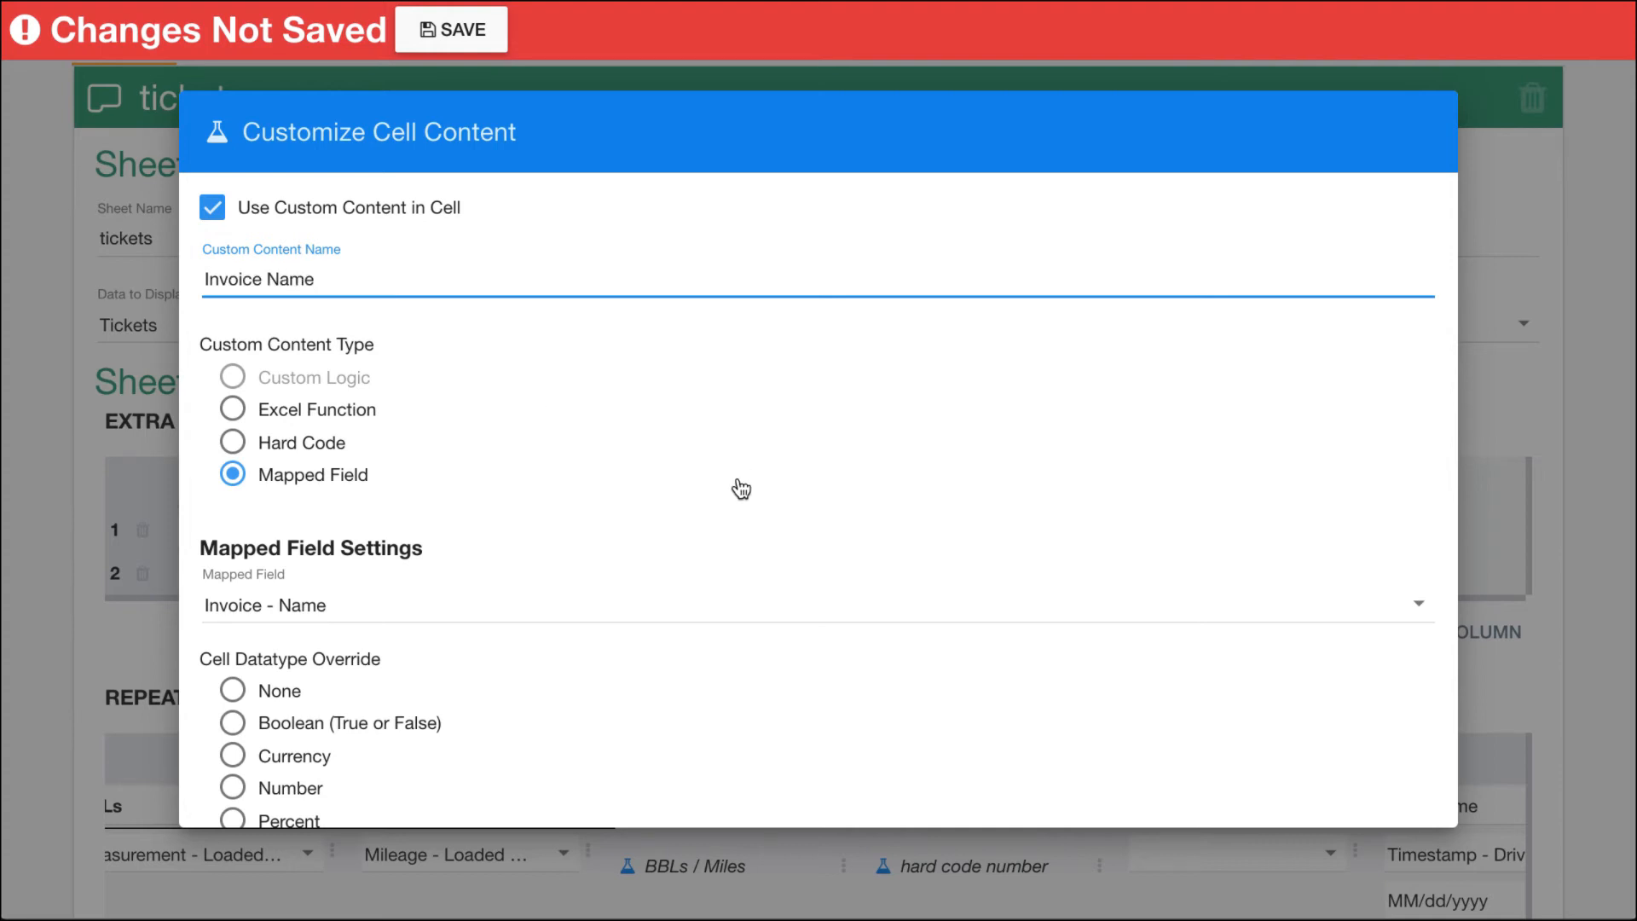
scroll(740, 482, down, 3)
click(1347, 779)
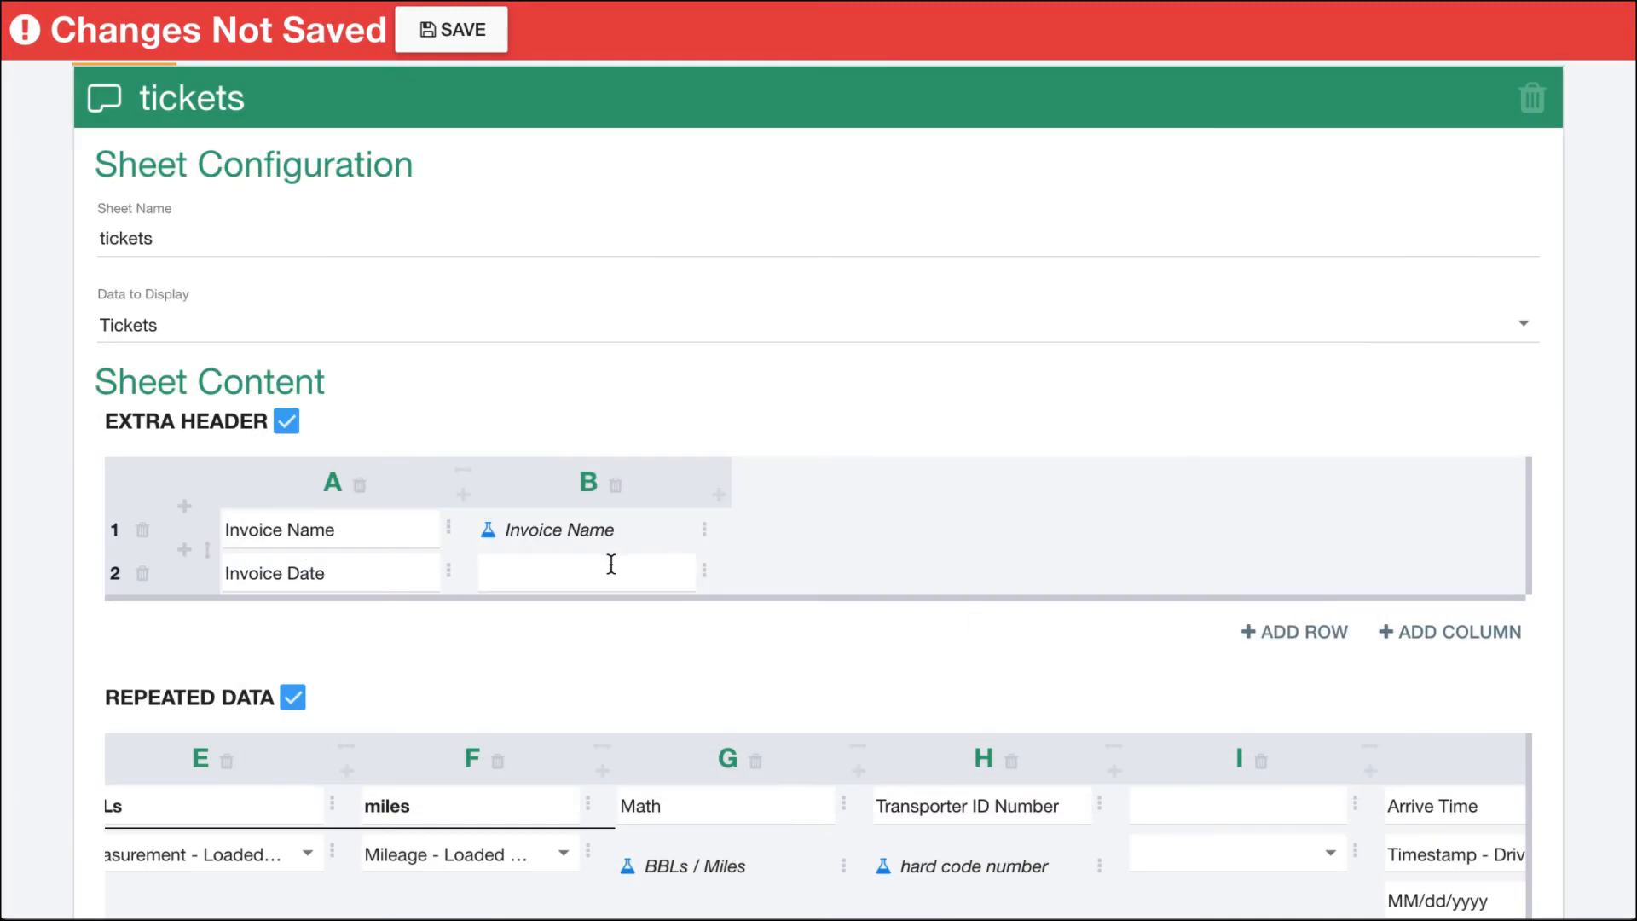
Step: Fill extra header cell B2 with custom content mapped to the field Invoice - Created Date
click(705, 570)
click(758, 649)
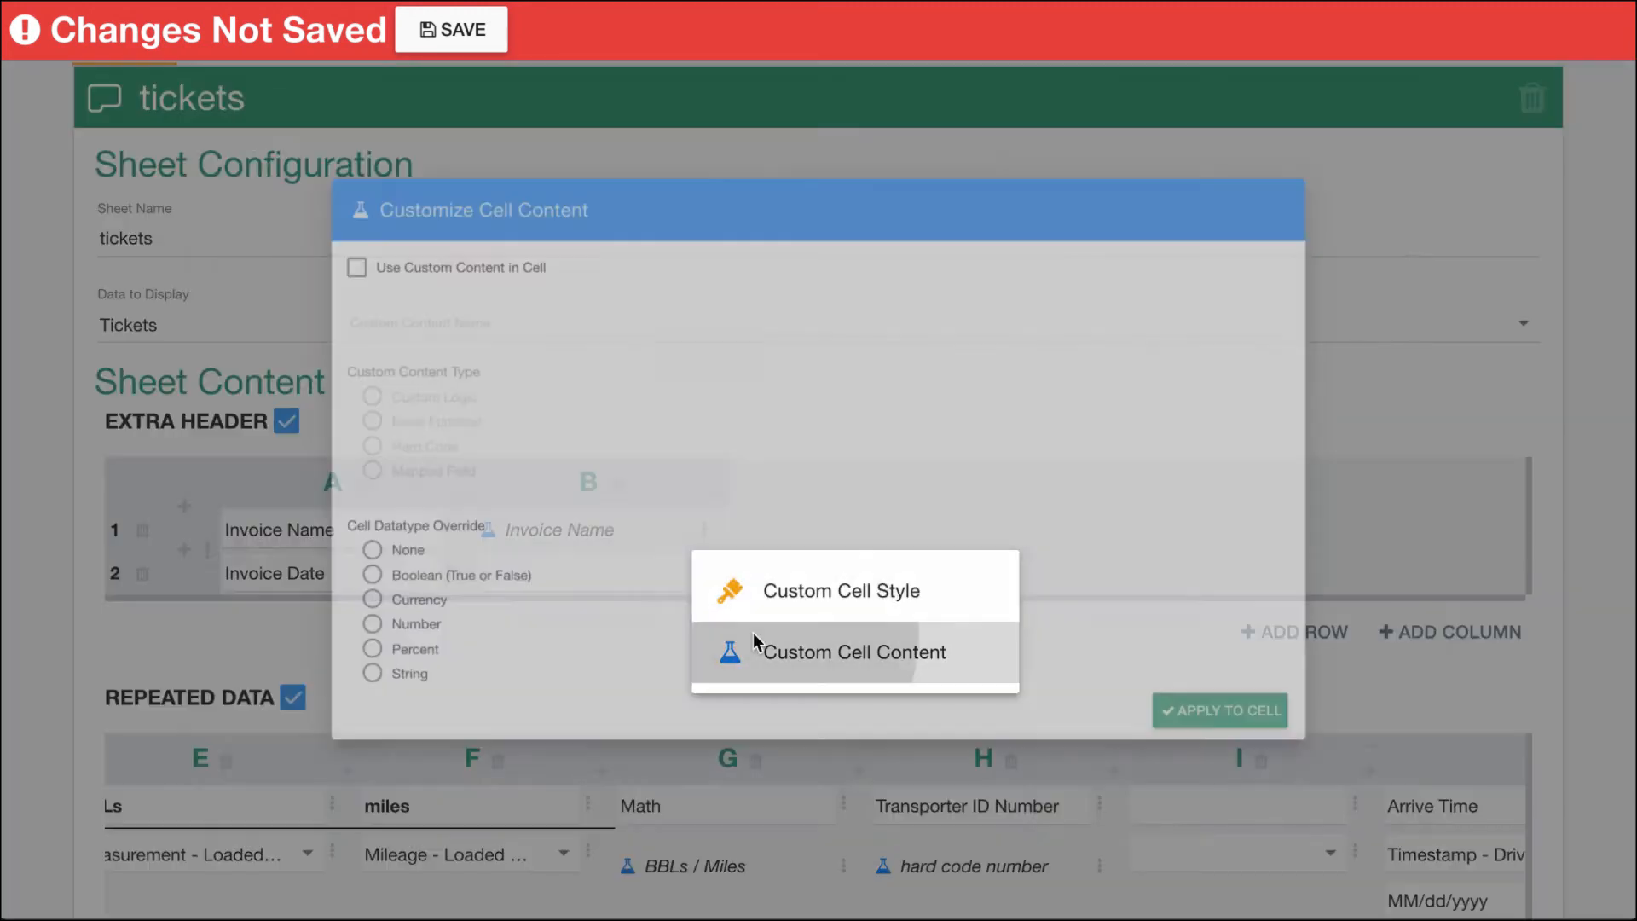
click(288, 218)
click(233, 473)
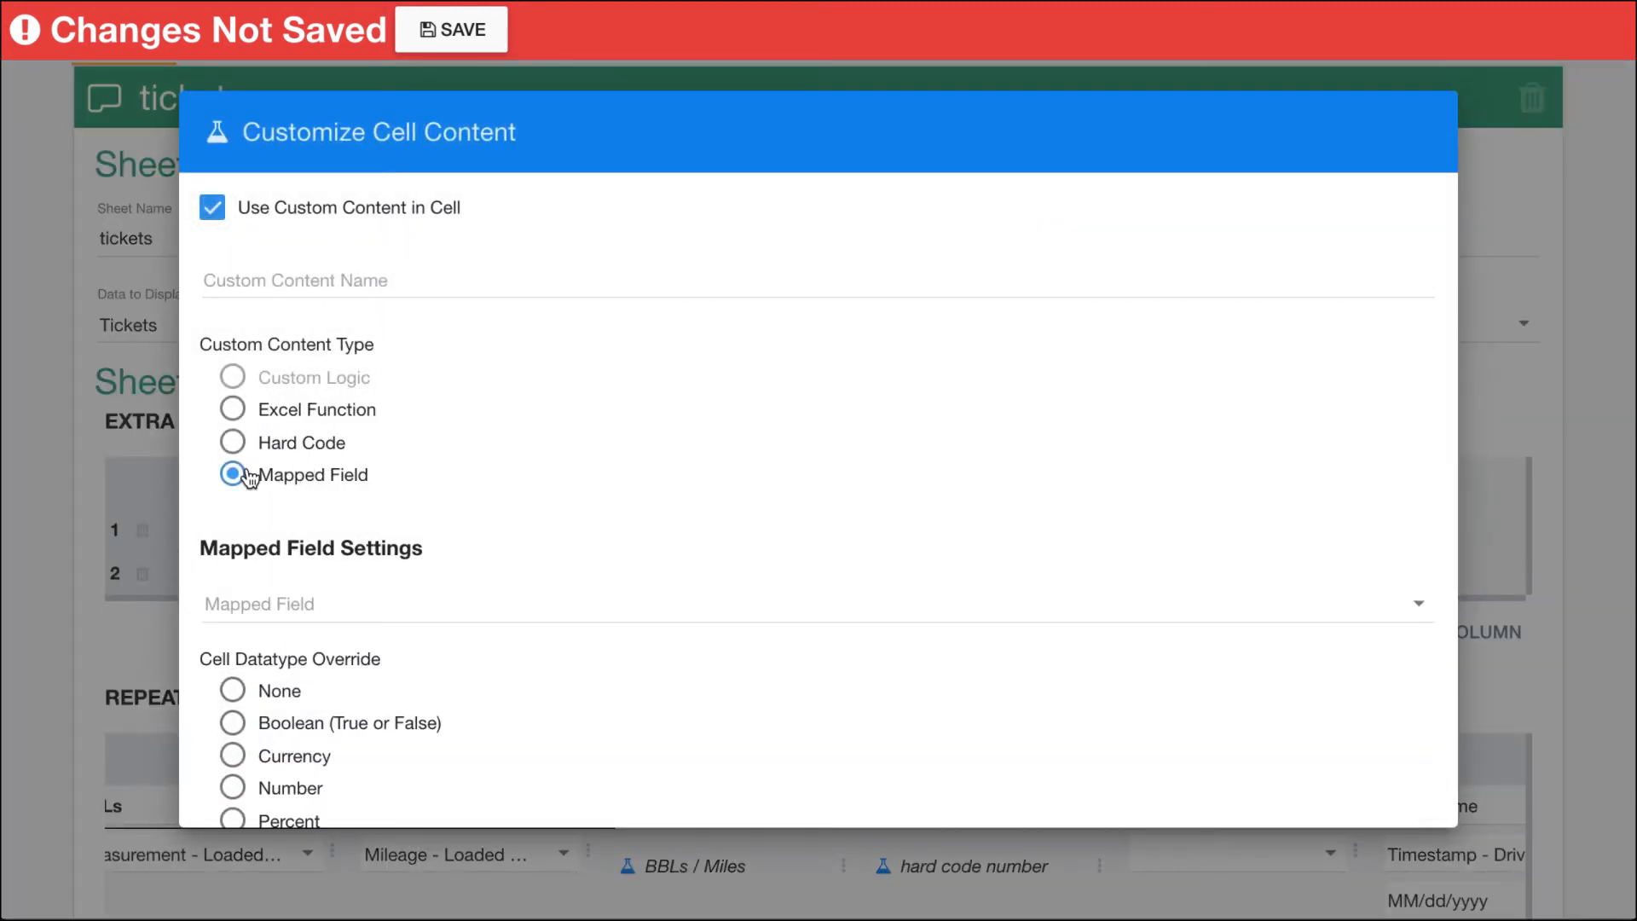
click(365, 611)
scroll(358, 687, down, 1)
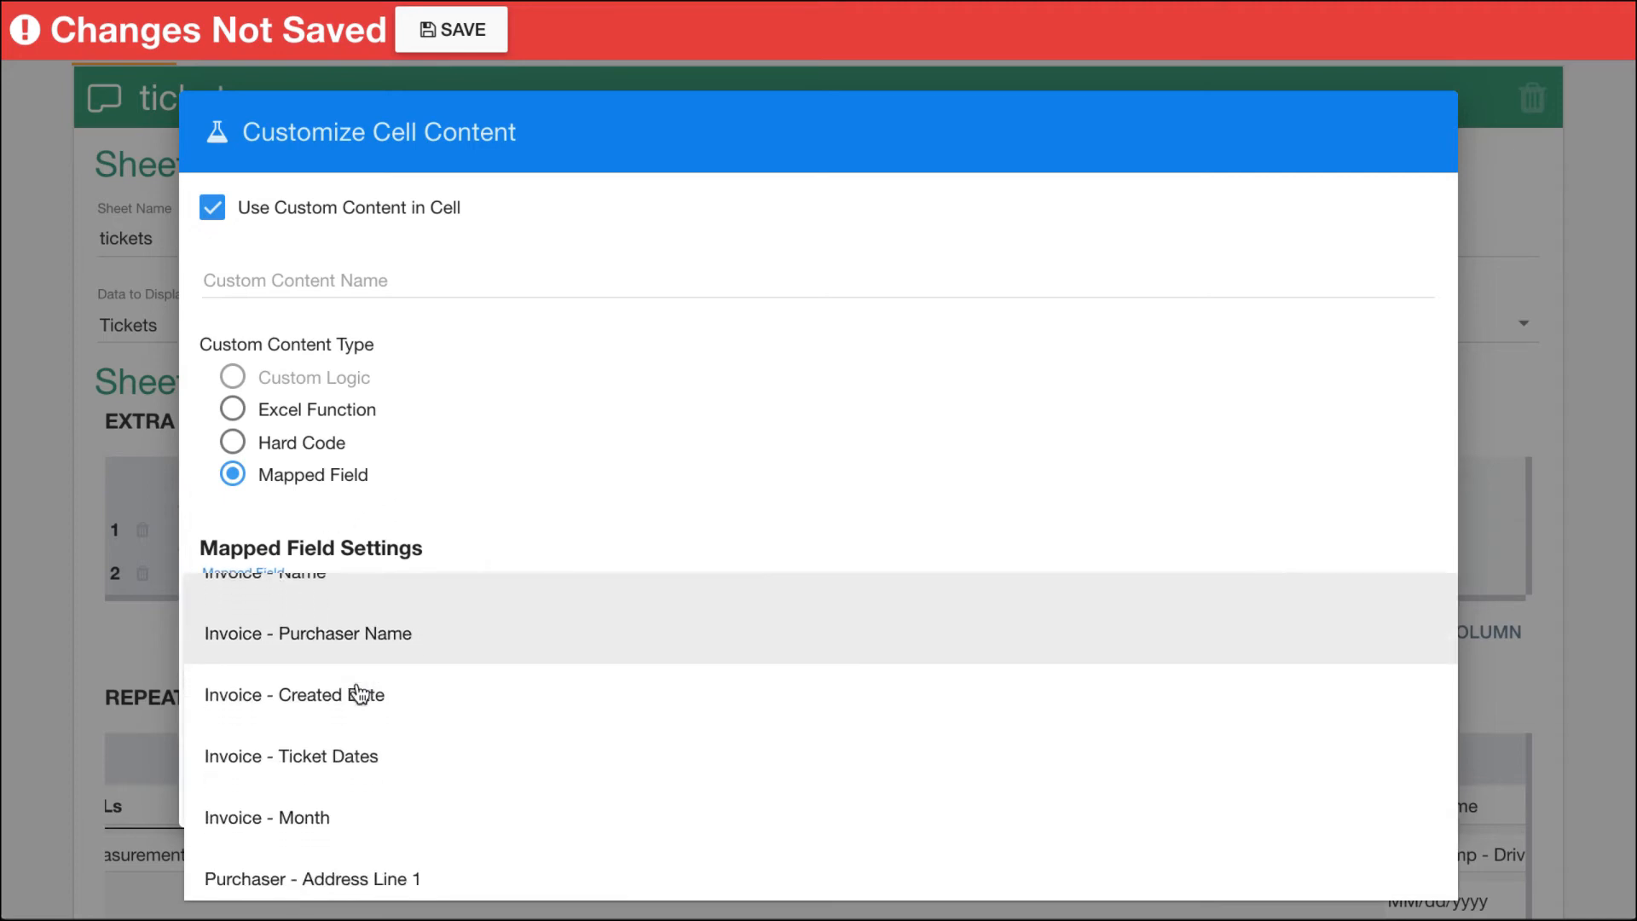
click(310, 674)
scroll(720, 653, down, 2)
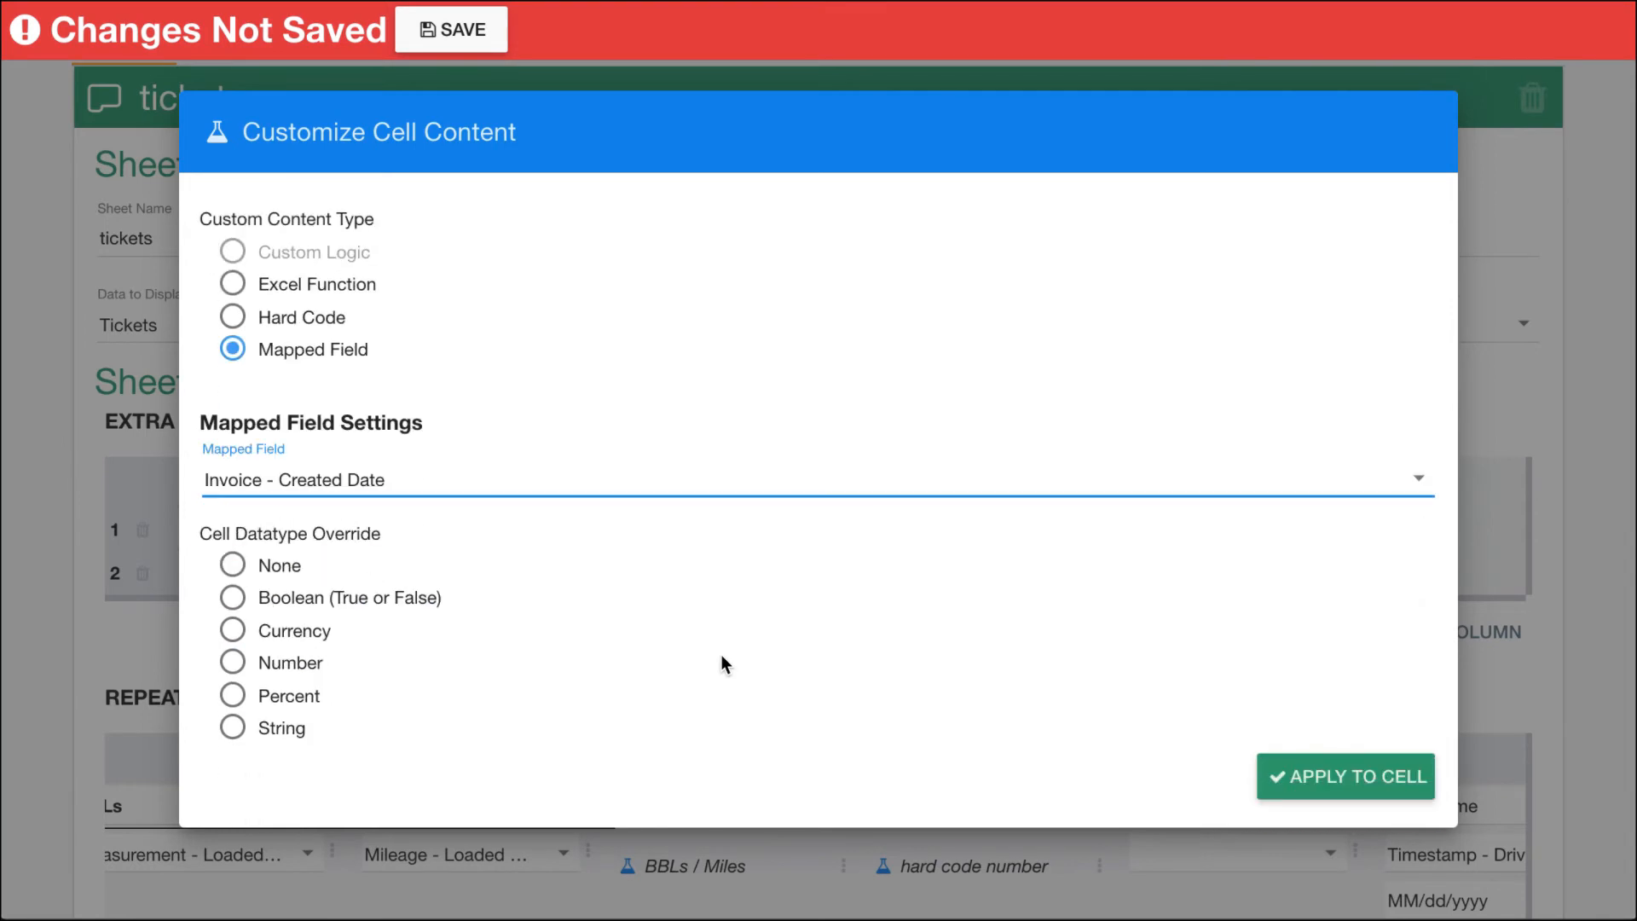
click(1347, 780)
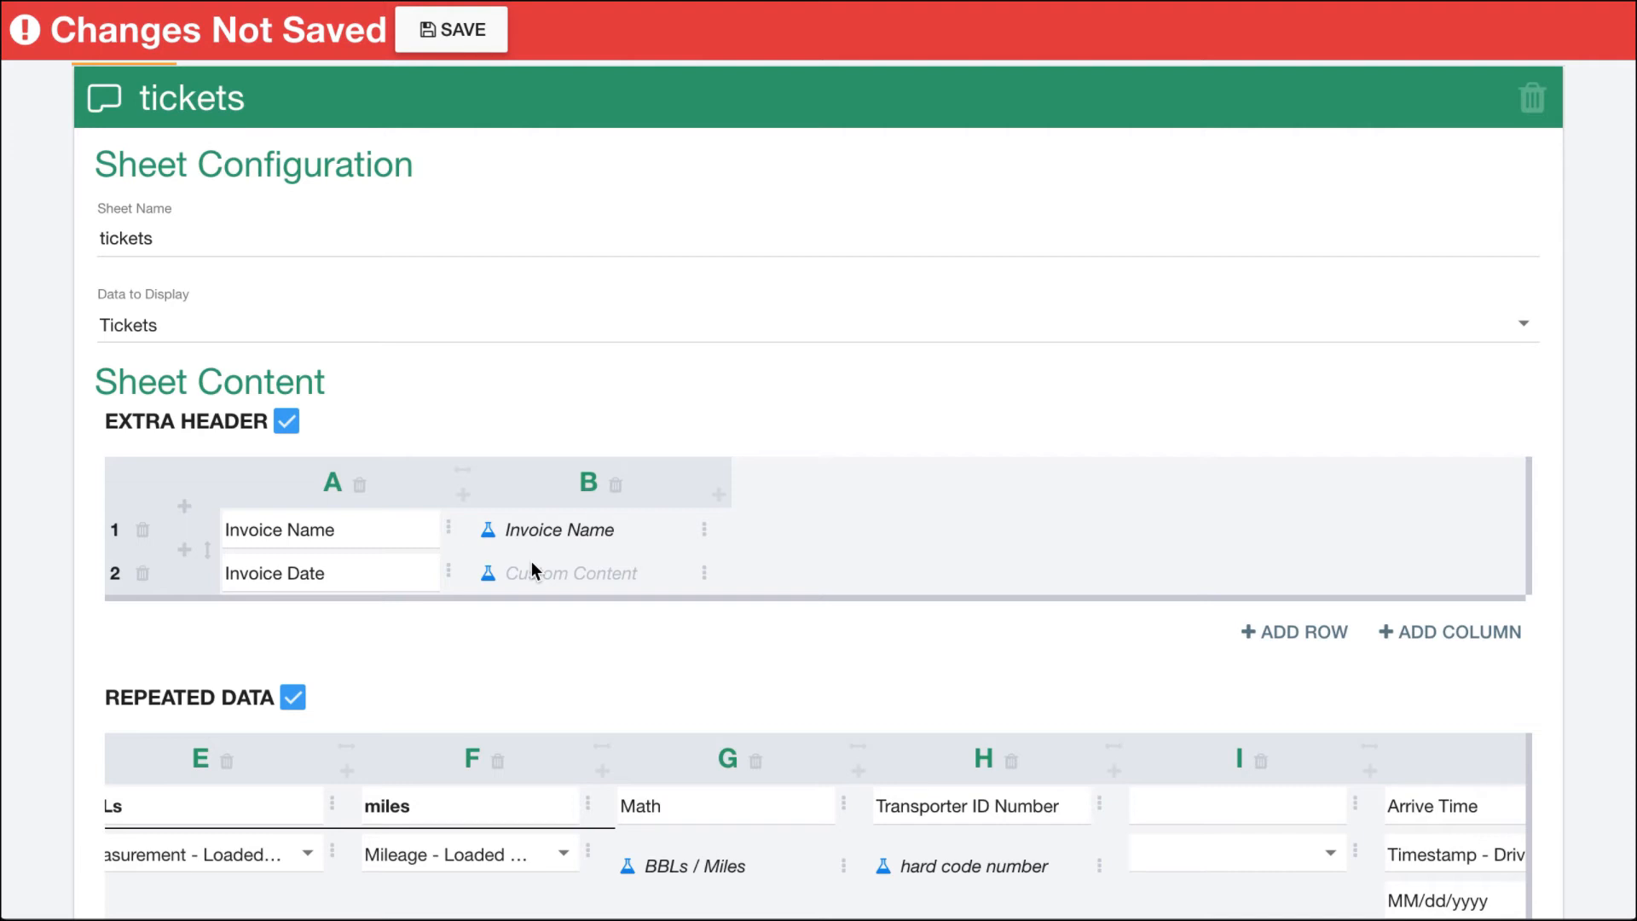
Step: Insert a blank column between columns A and B of the extra header, and delete that column again
scroll(614, 662, down, 3)
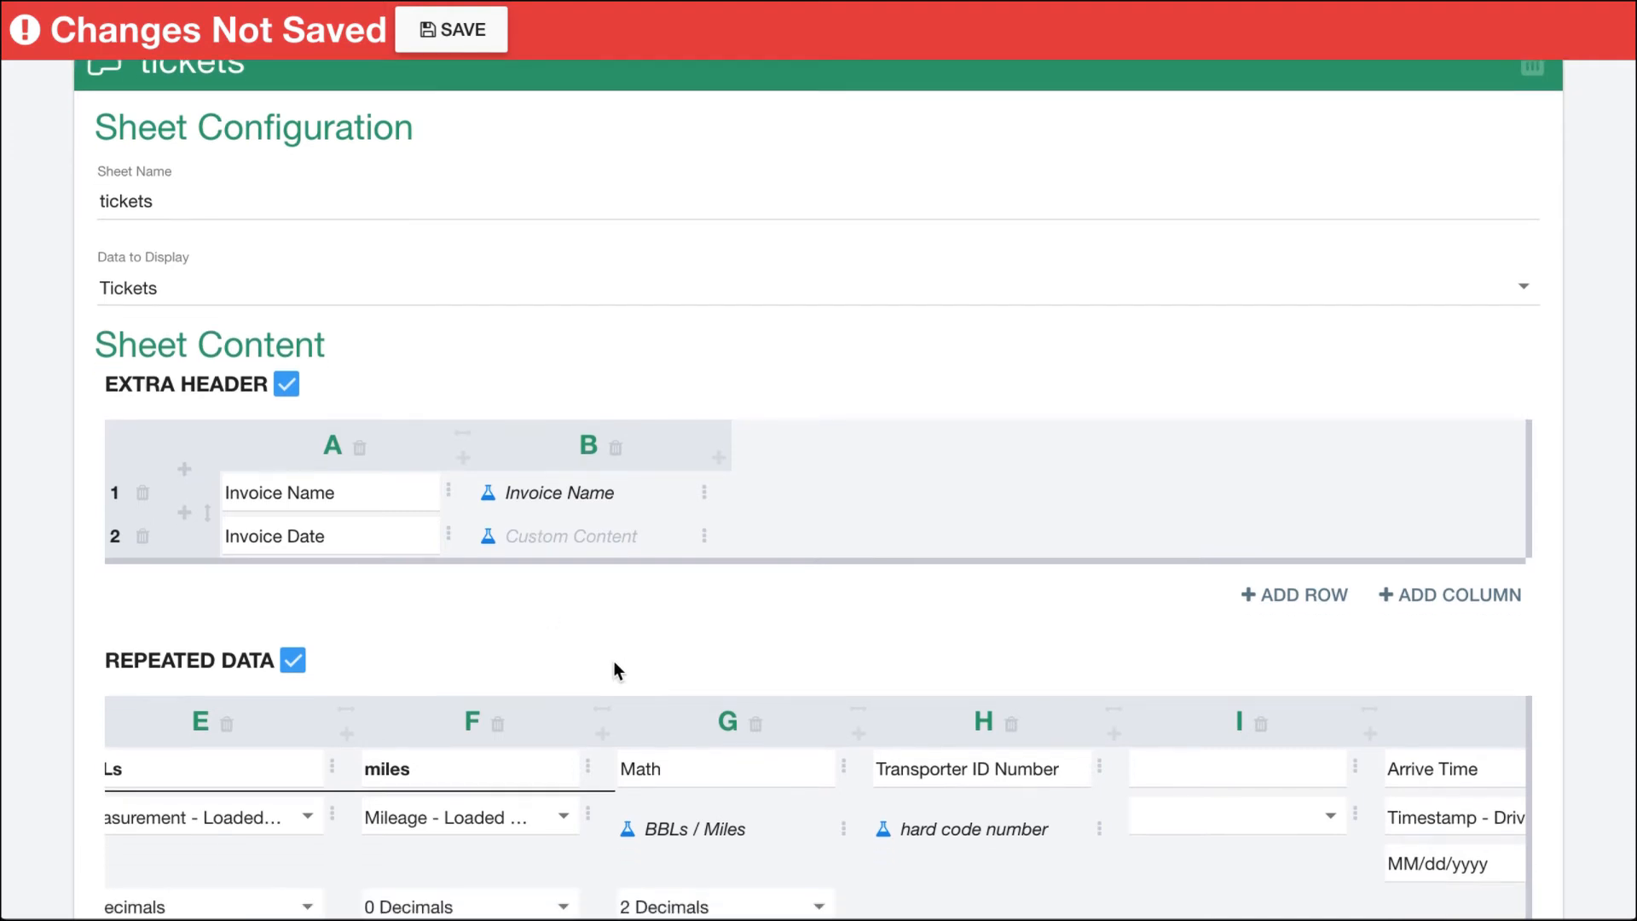
scroll(614, 662, up, 2)
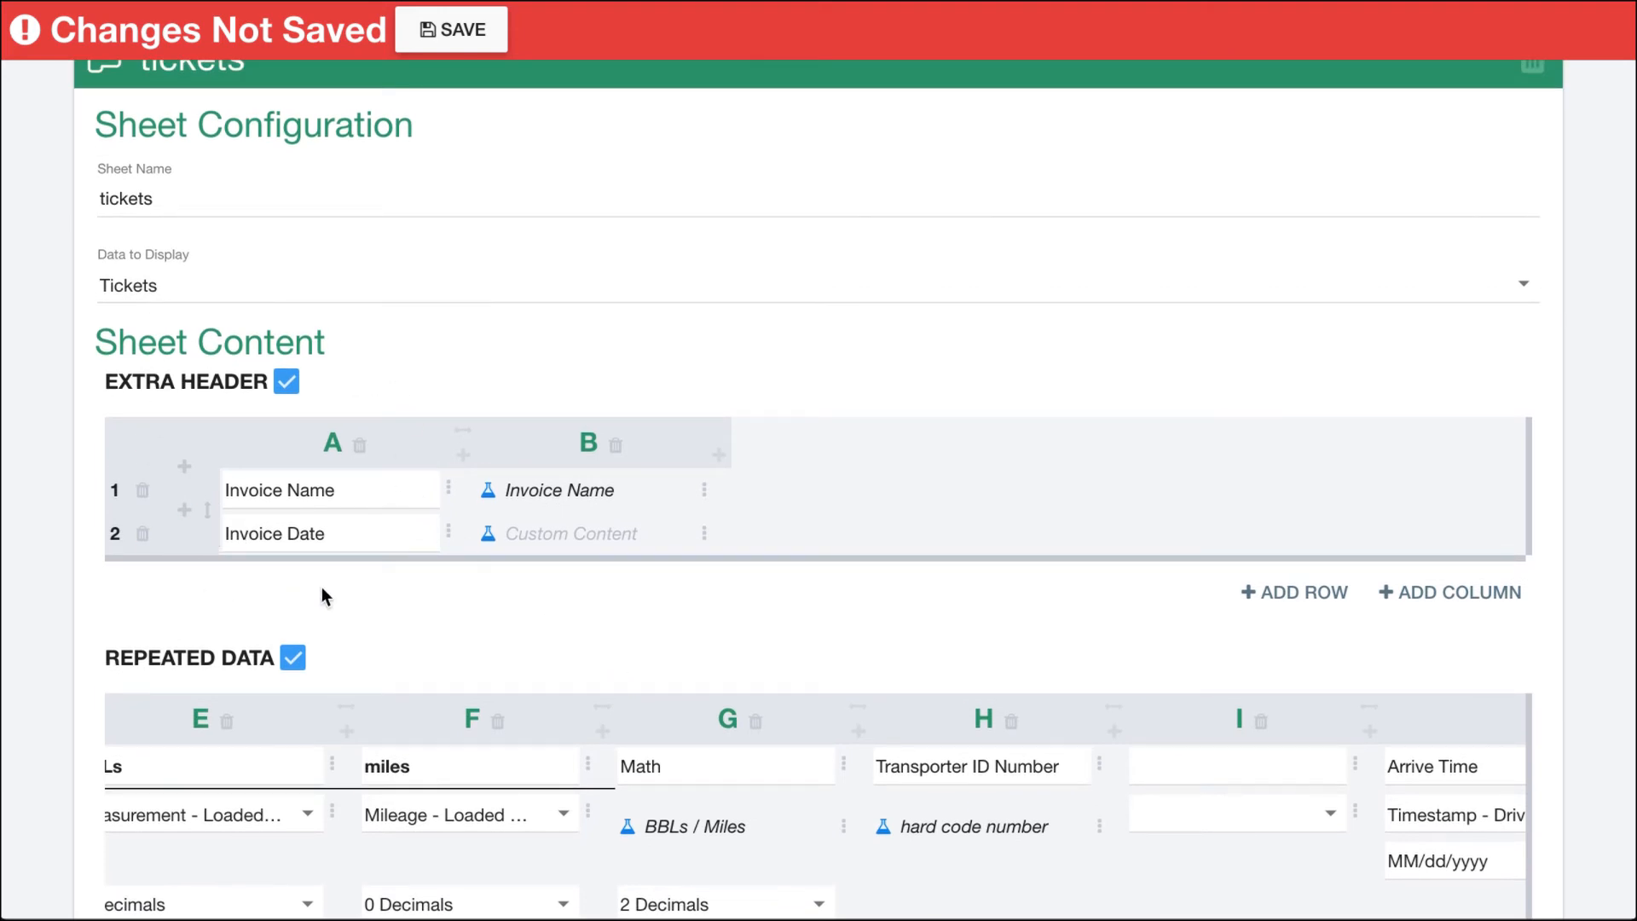
click(463, 456)
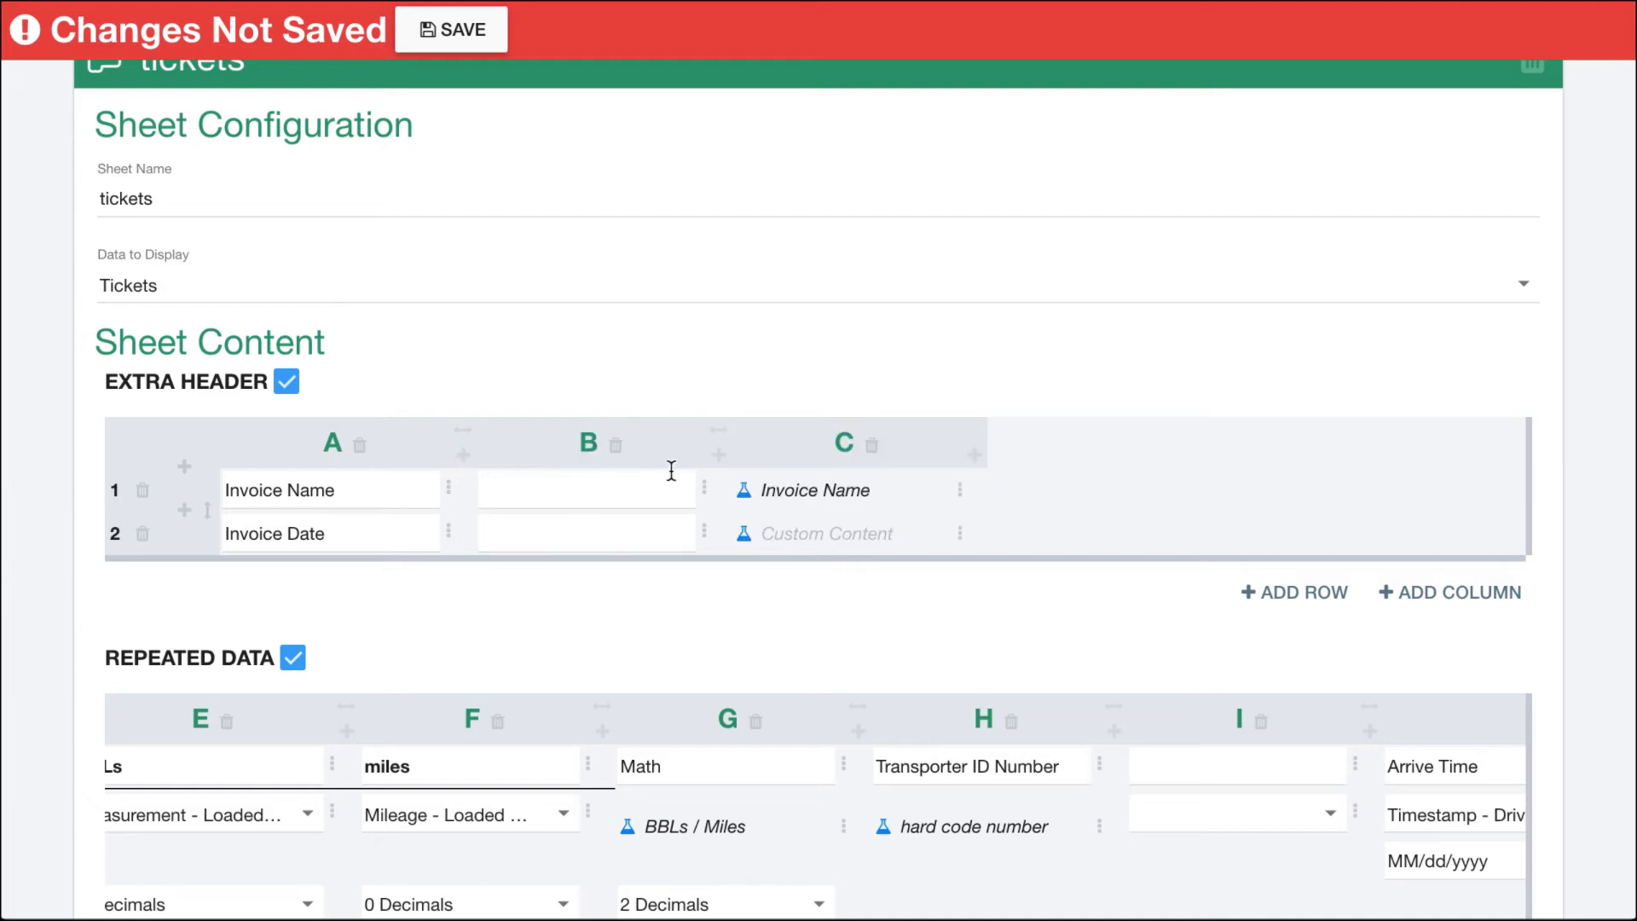
click(616, 447)
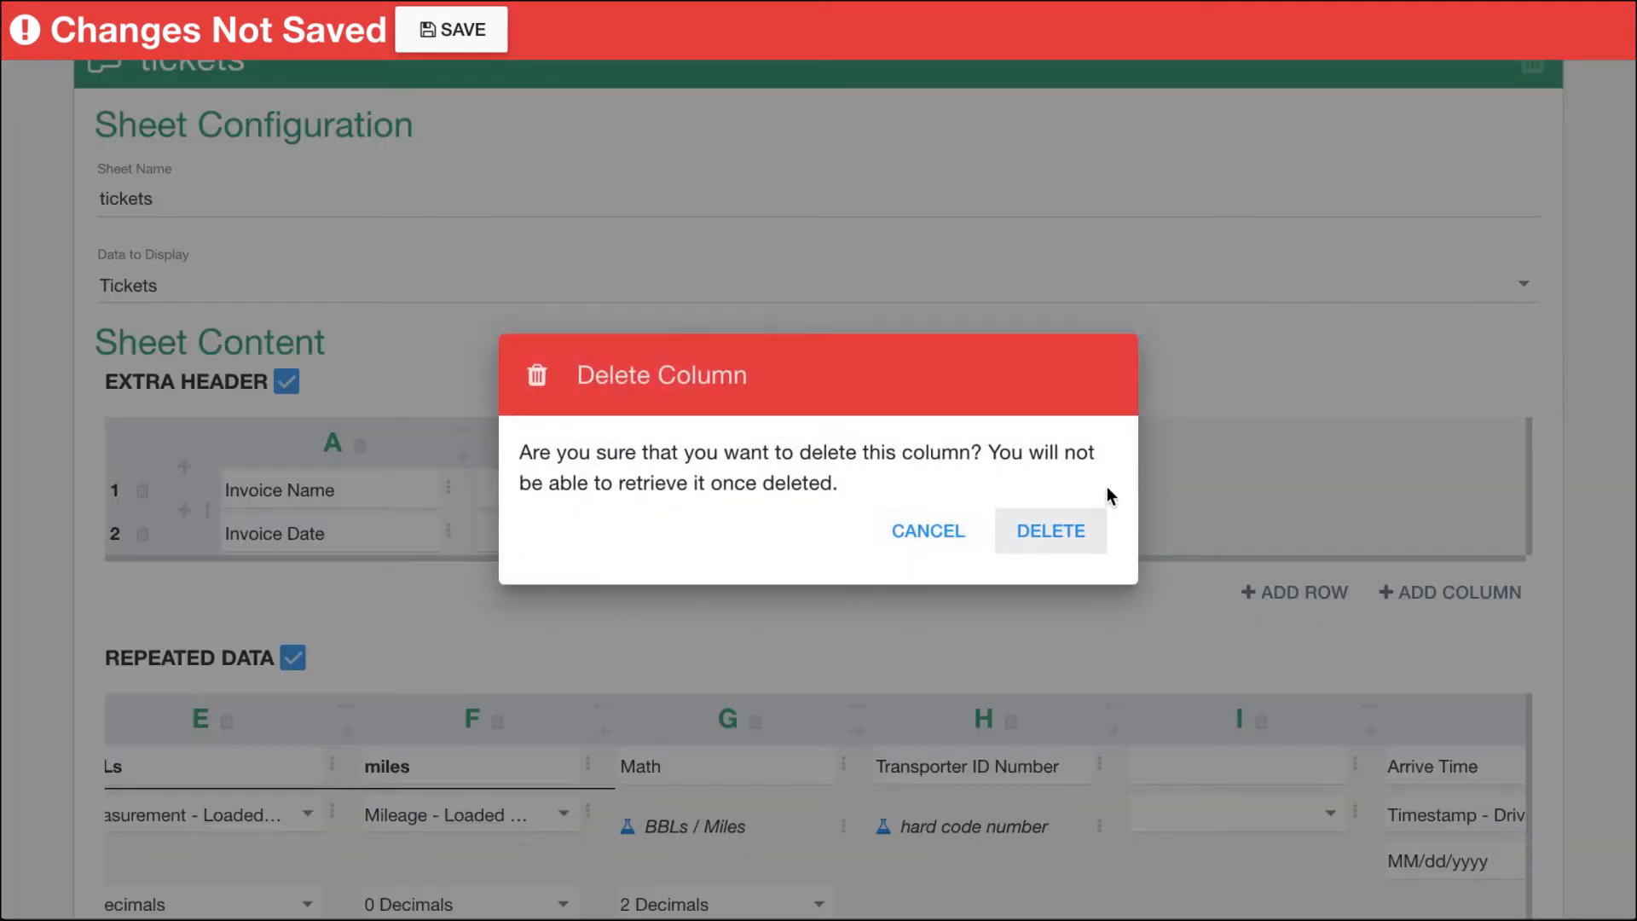
click(1065, 530)
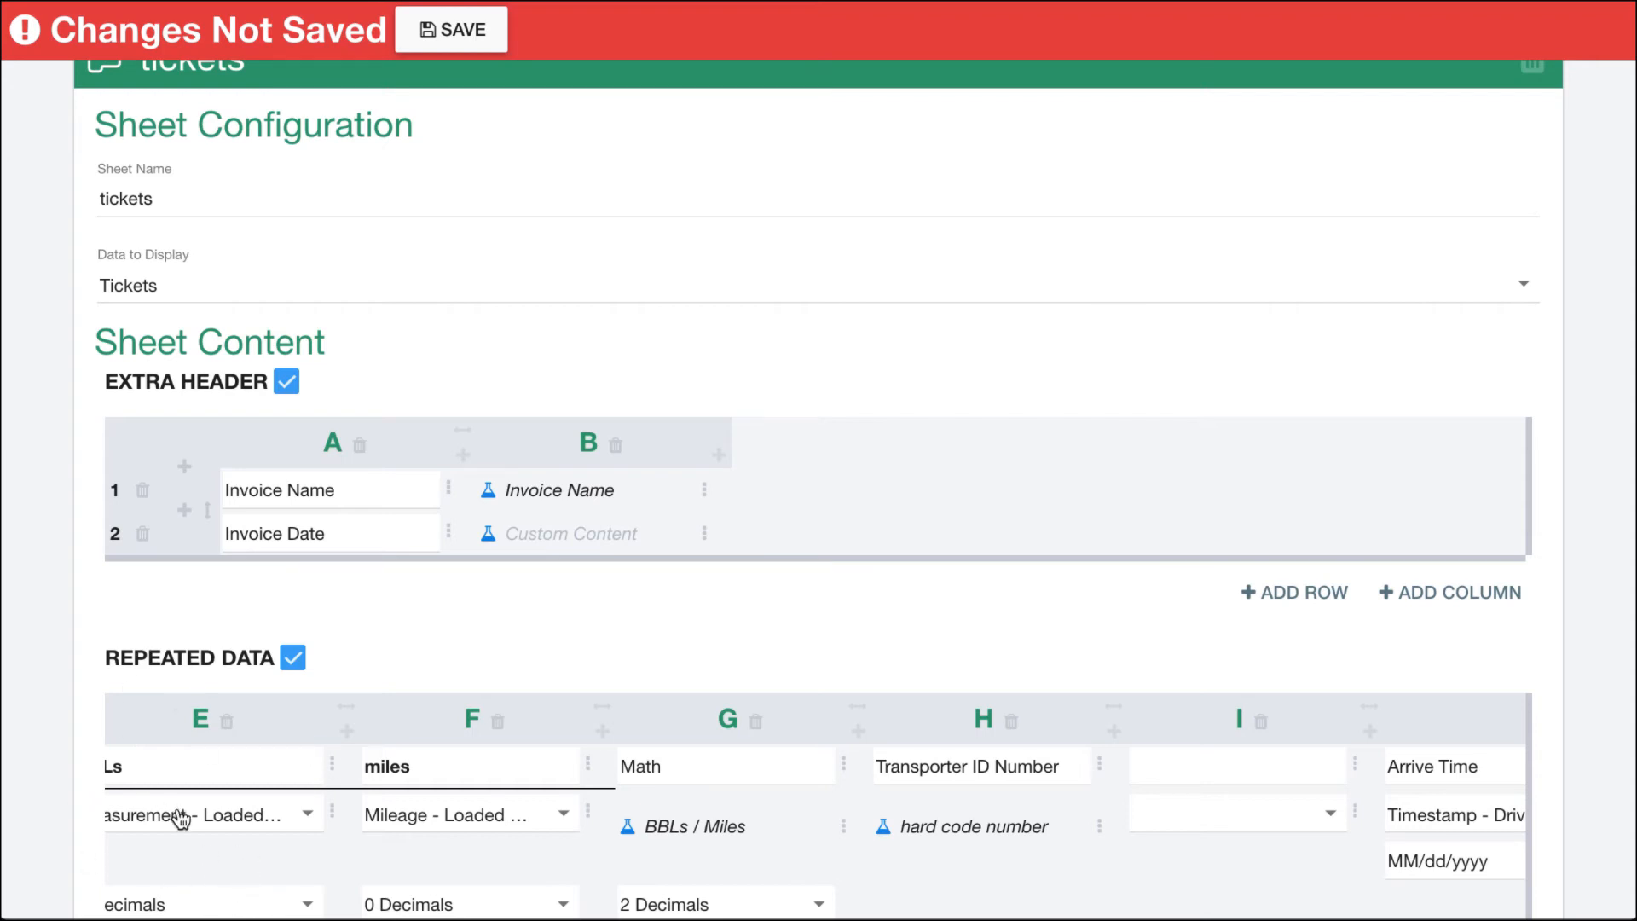
Step: Insert two blank rows between the extra header's Invoice Name and Invoice Date rows and trade rows 3 and 4
click(184, 510)
click(184, 554)
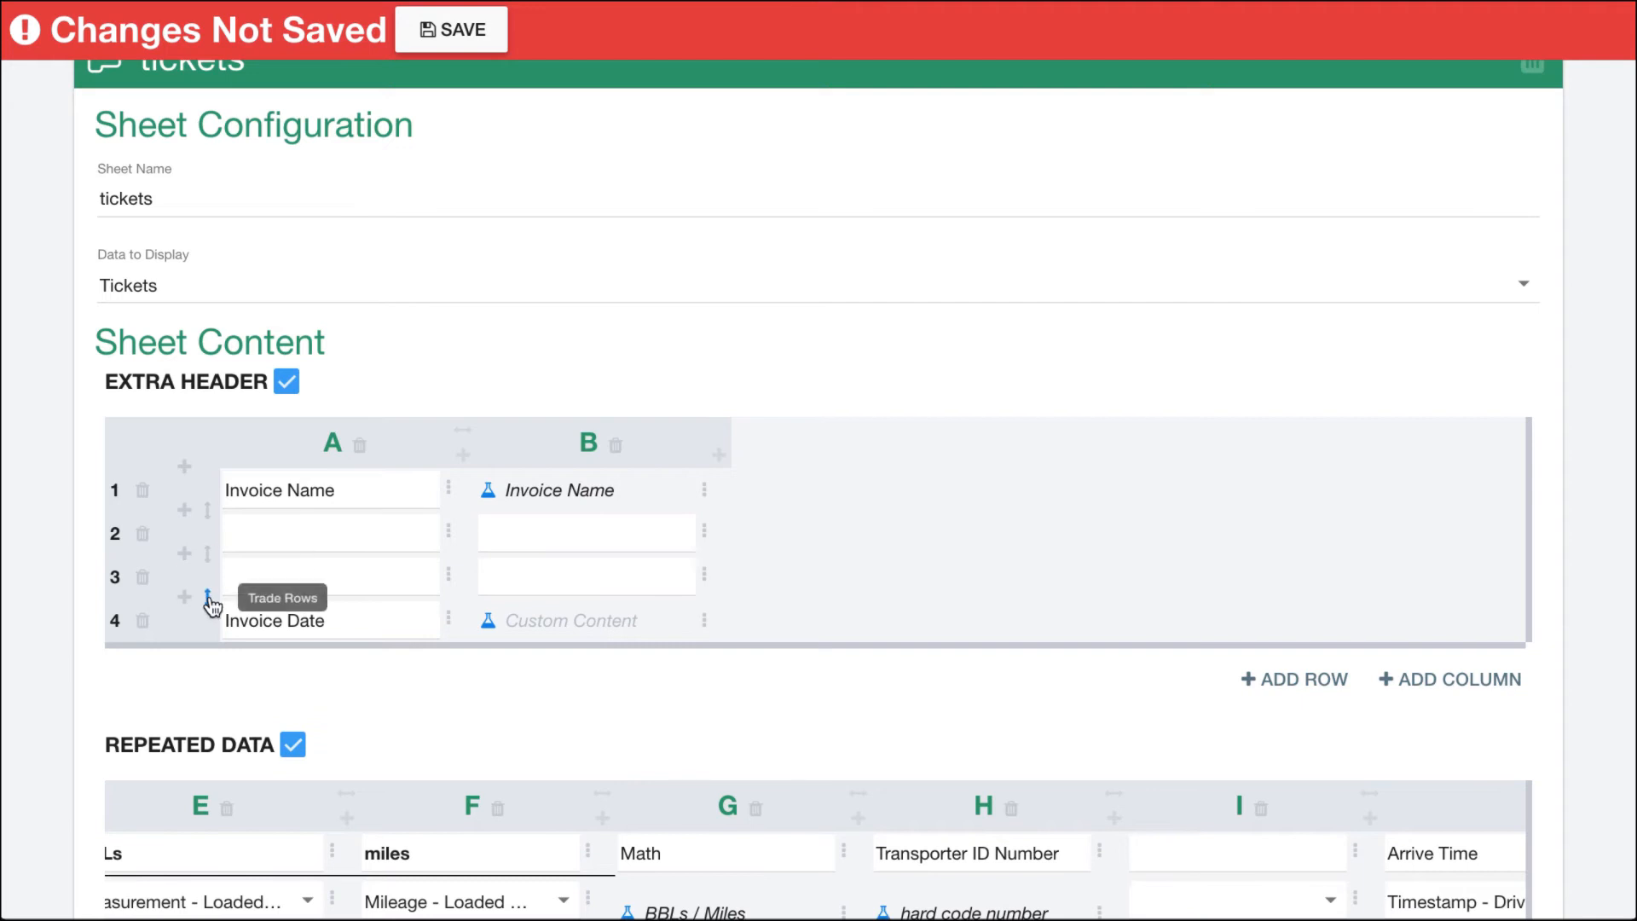
click(207, 597)
Step: Delete the two blank rows from the extra header
click(143, 533)
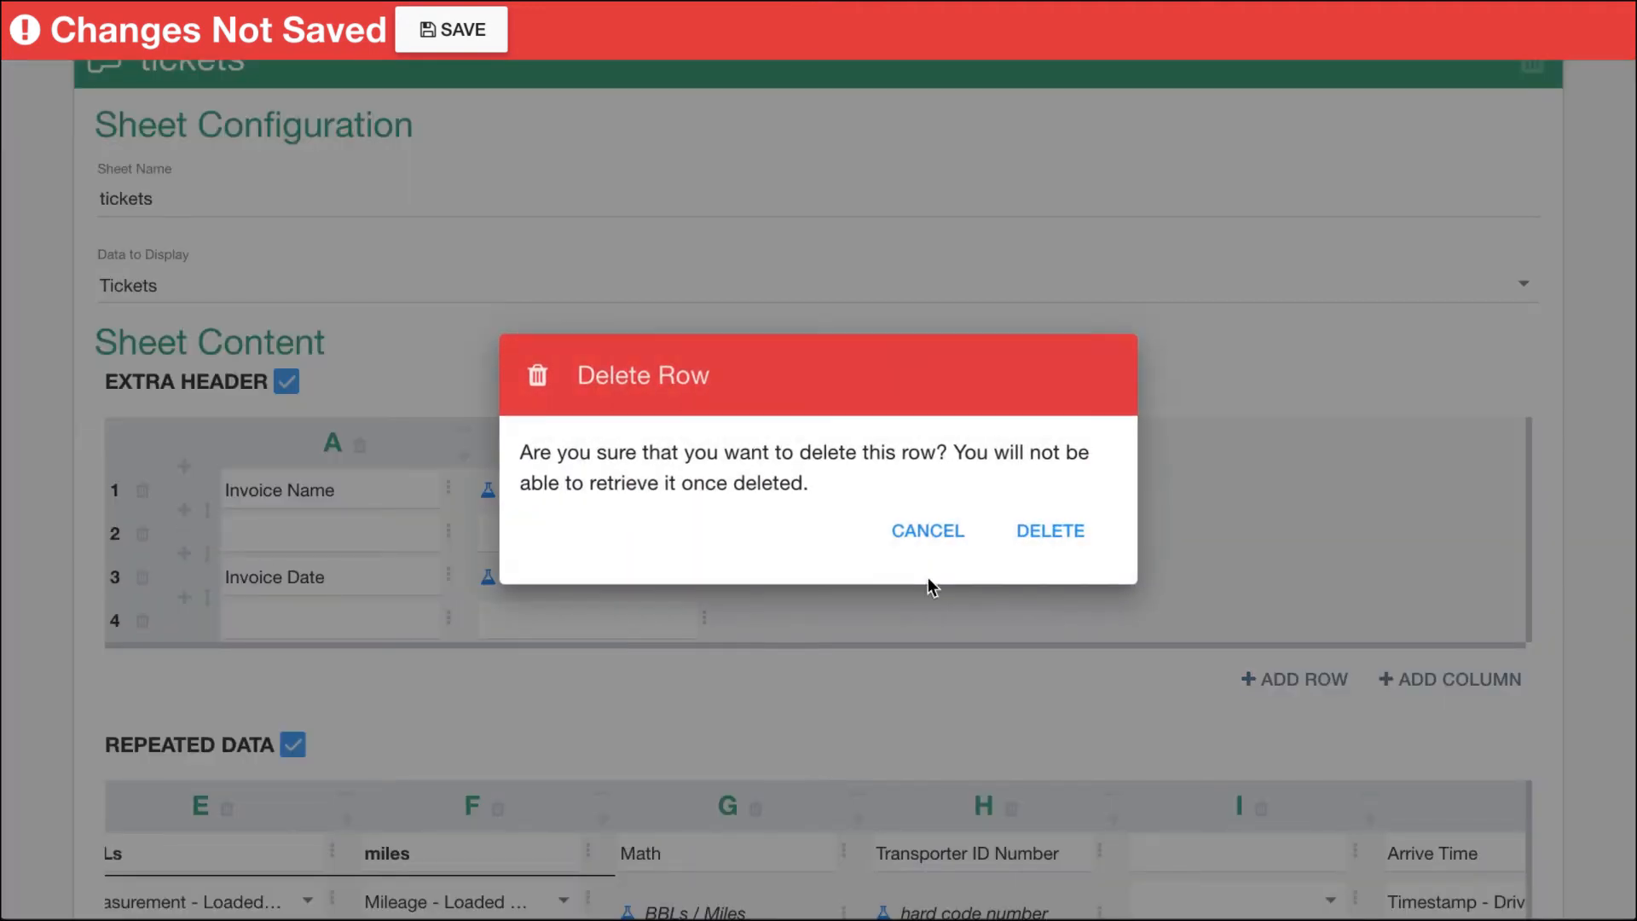
click(1029, 537)
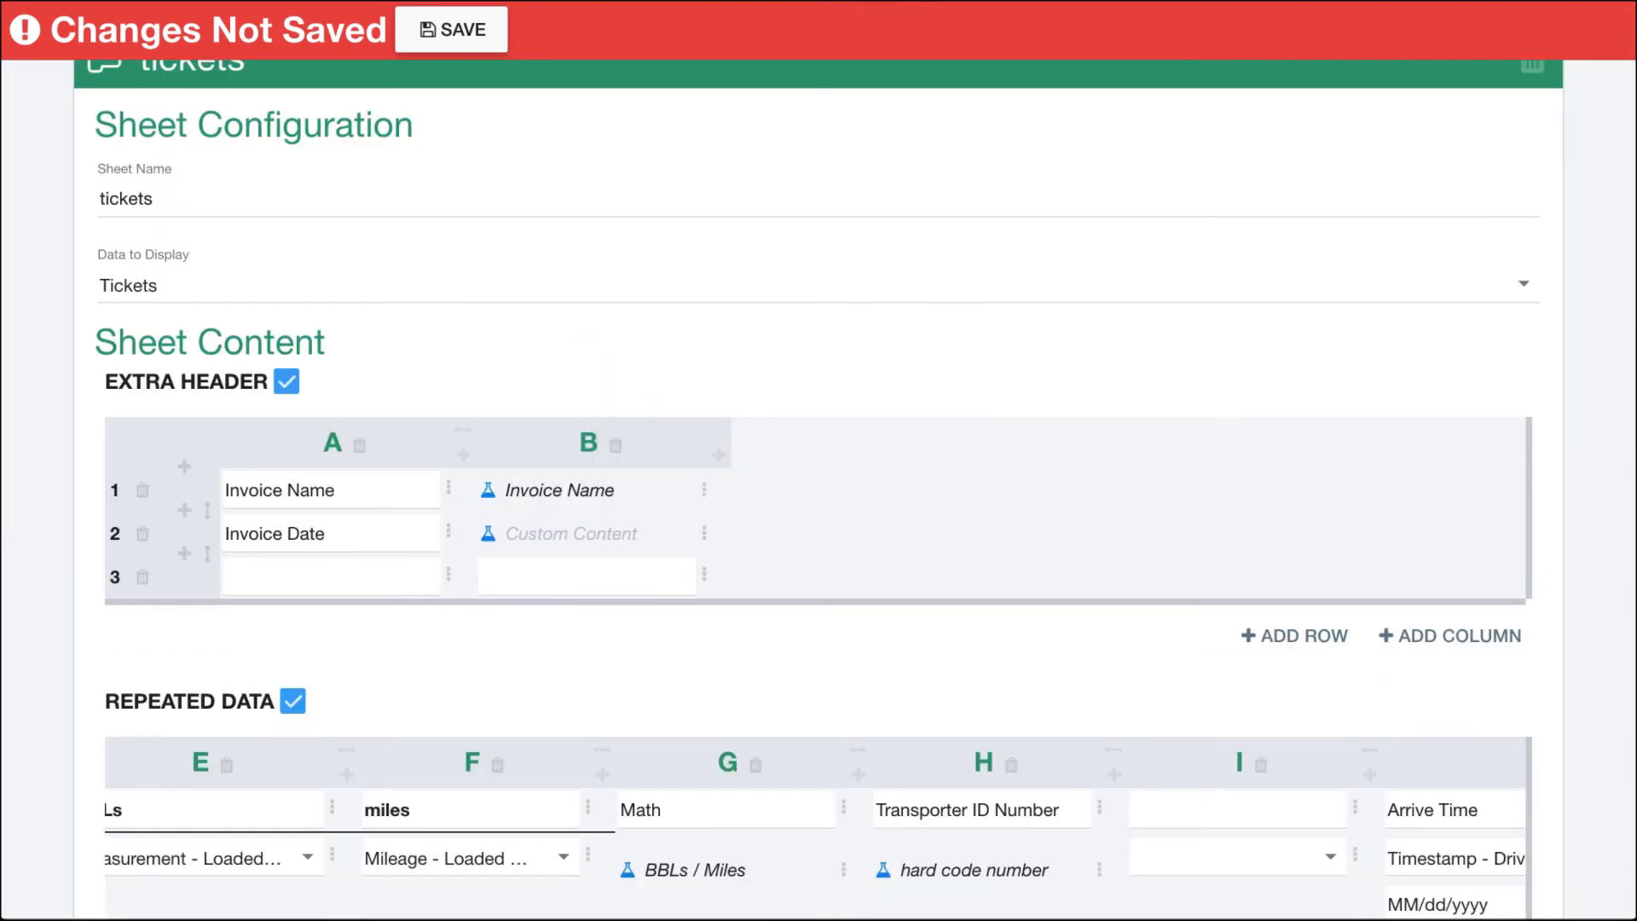
click(142, 577)
click(1076, 557)
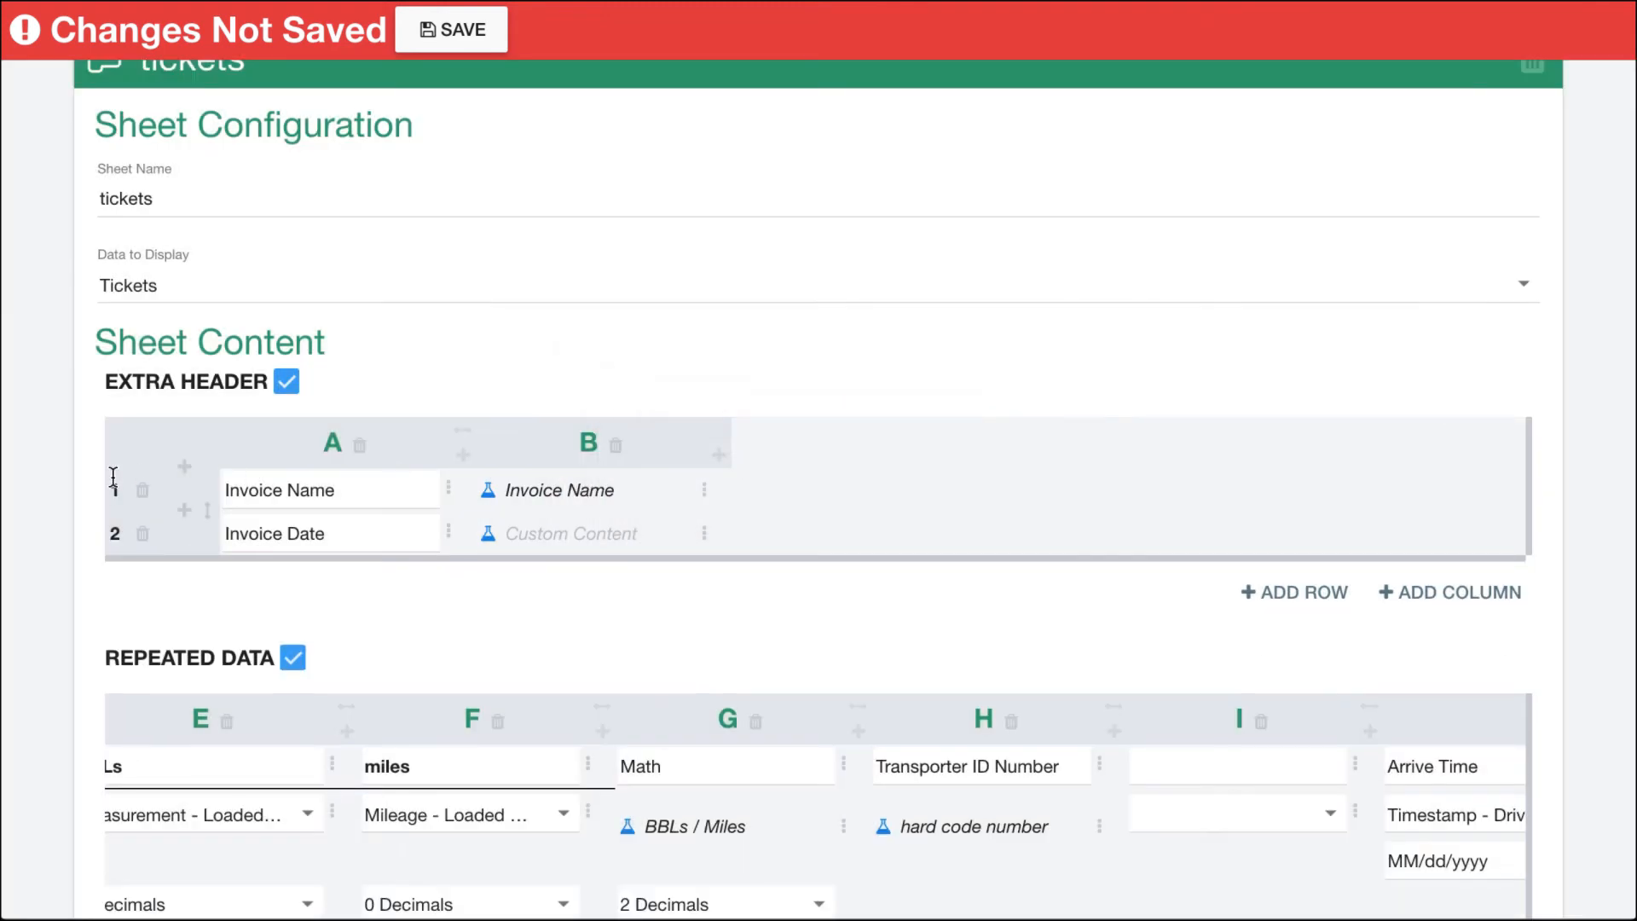
Step: Examine the custom cell style options for extra header cell A1 and close them without applying any style
click(449, 490)
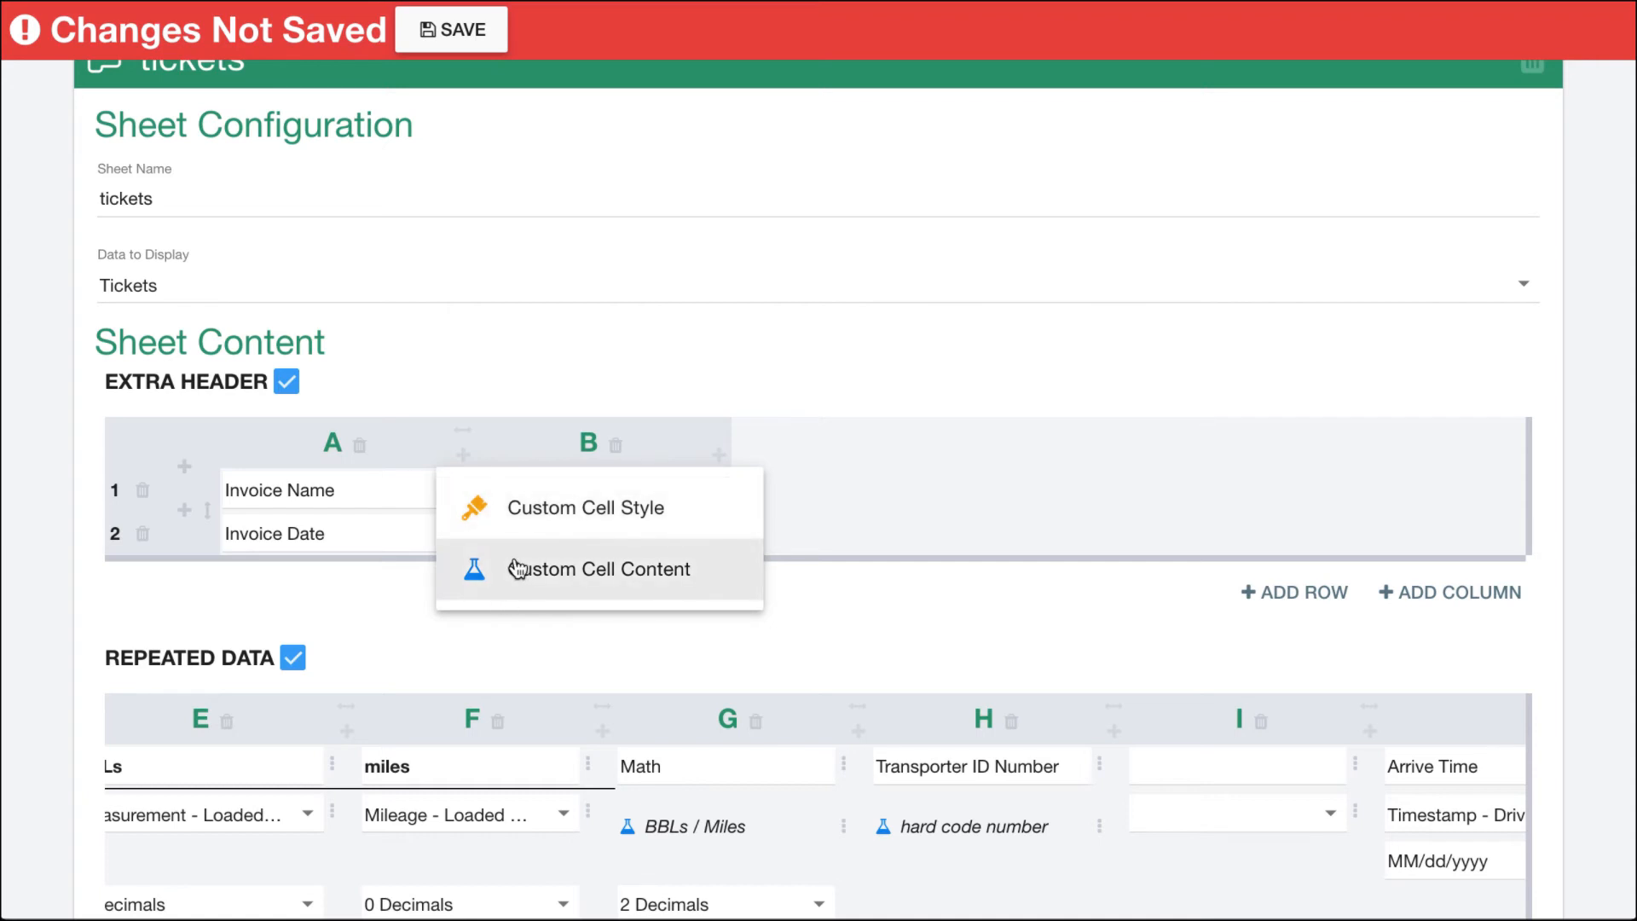
click(503, 510)
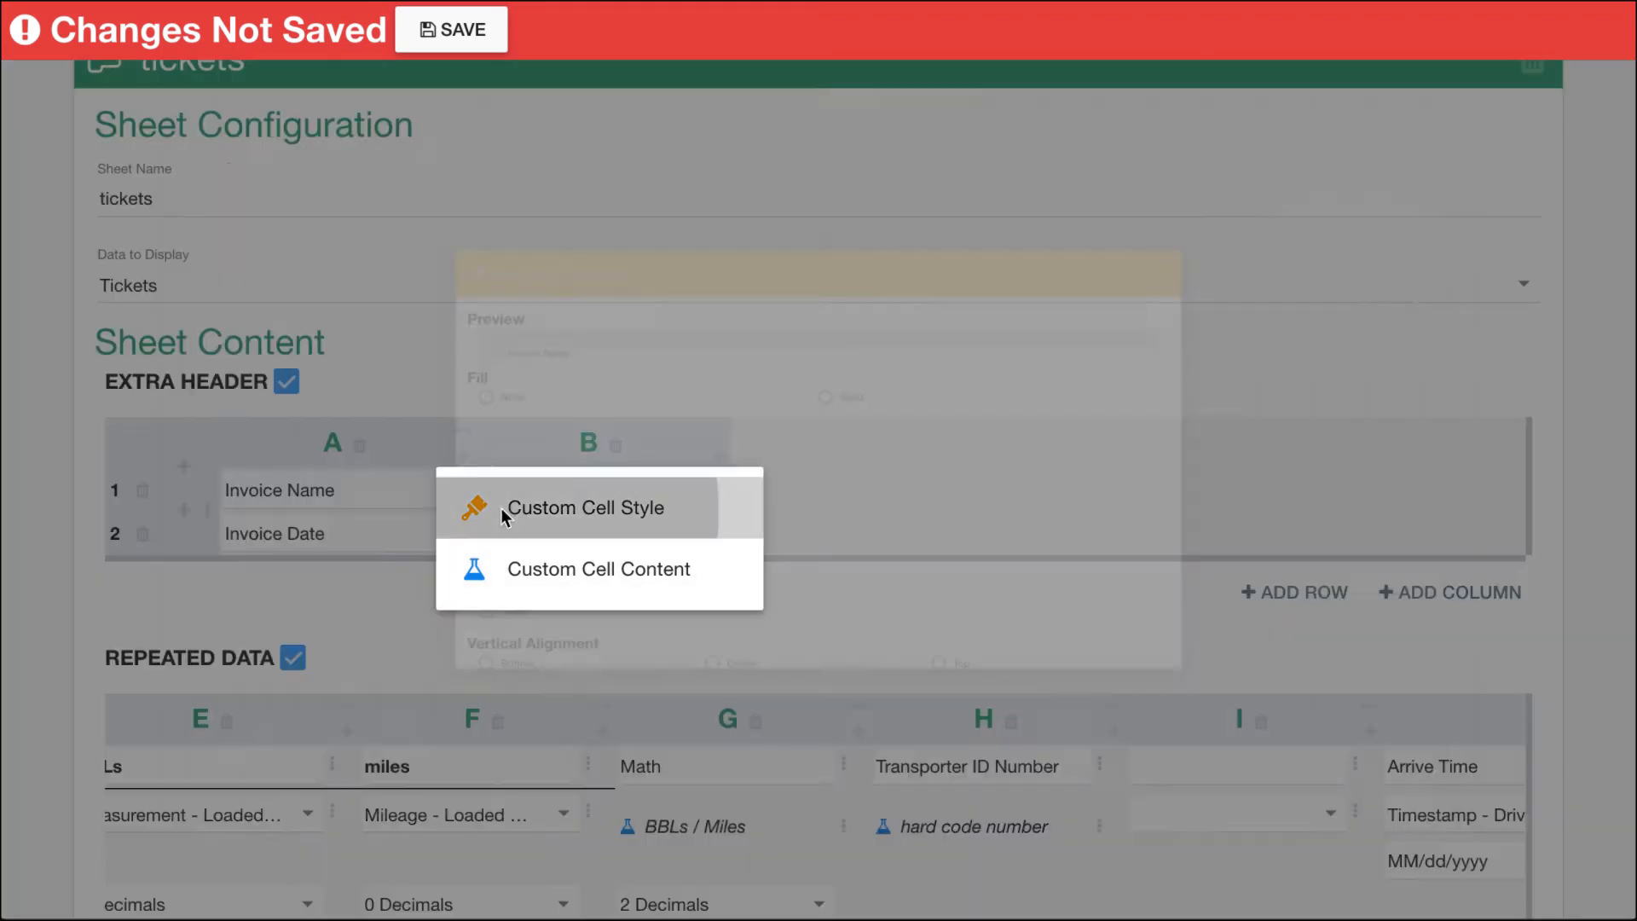
scroll(534, 442, down, 8)
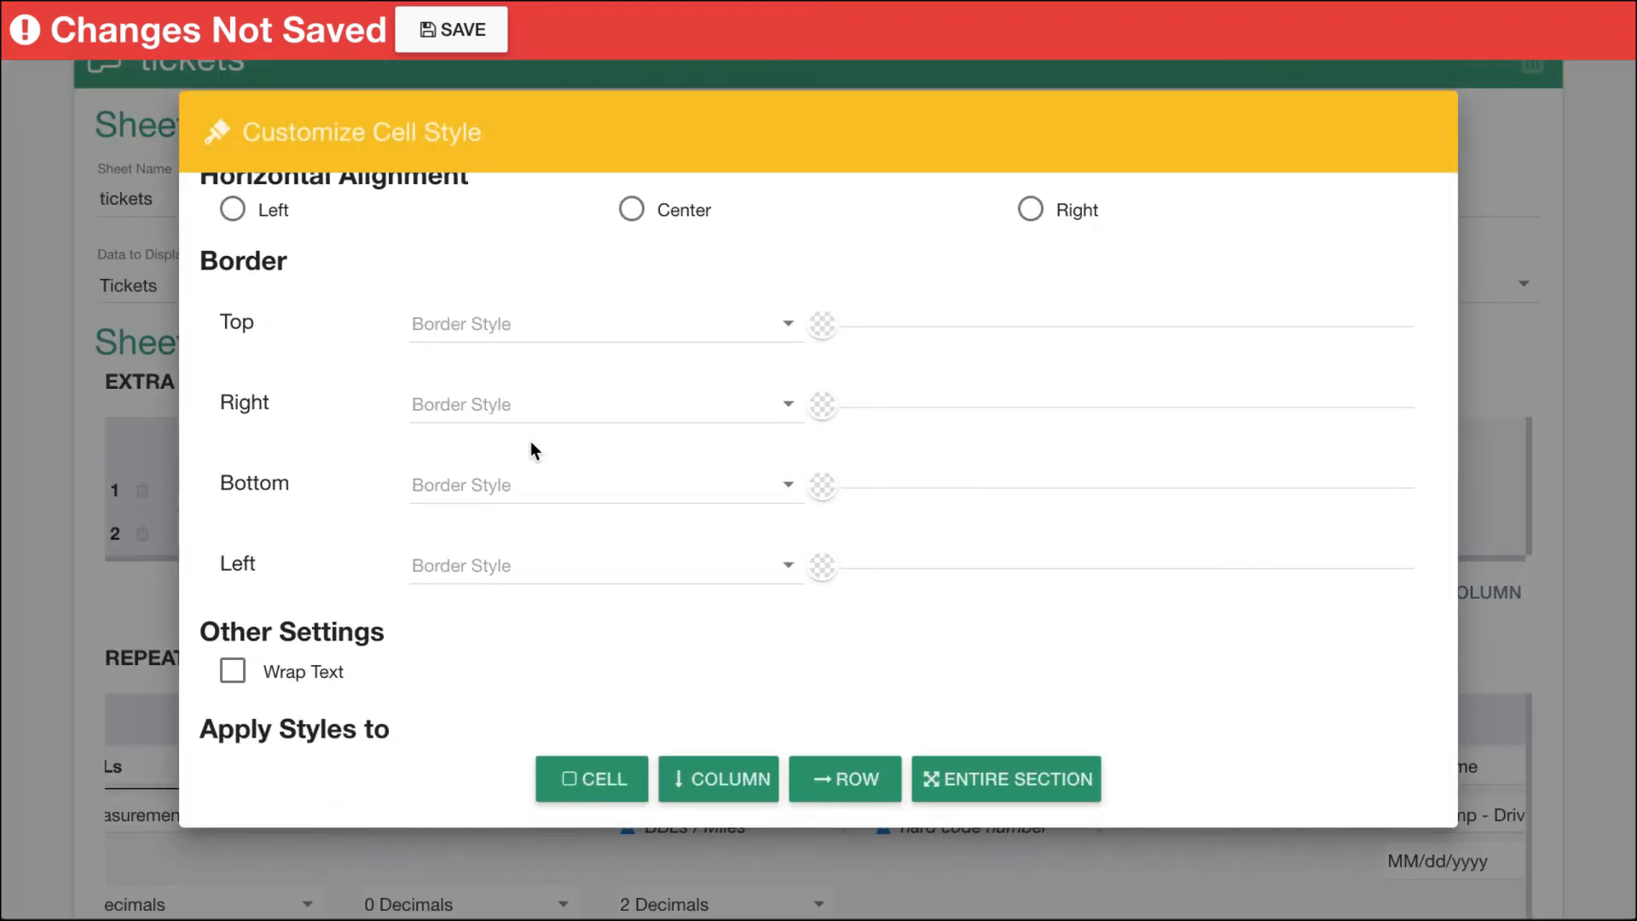
click(89, 556)
Step: Enable the footer section and give it one row with four columns
scroll(433, 627, down, 4)
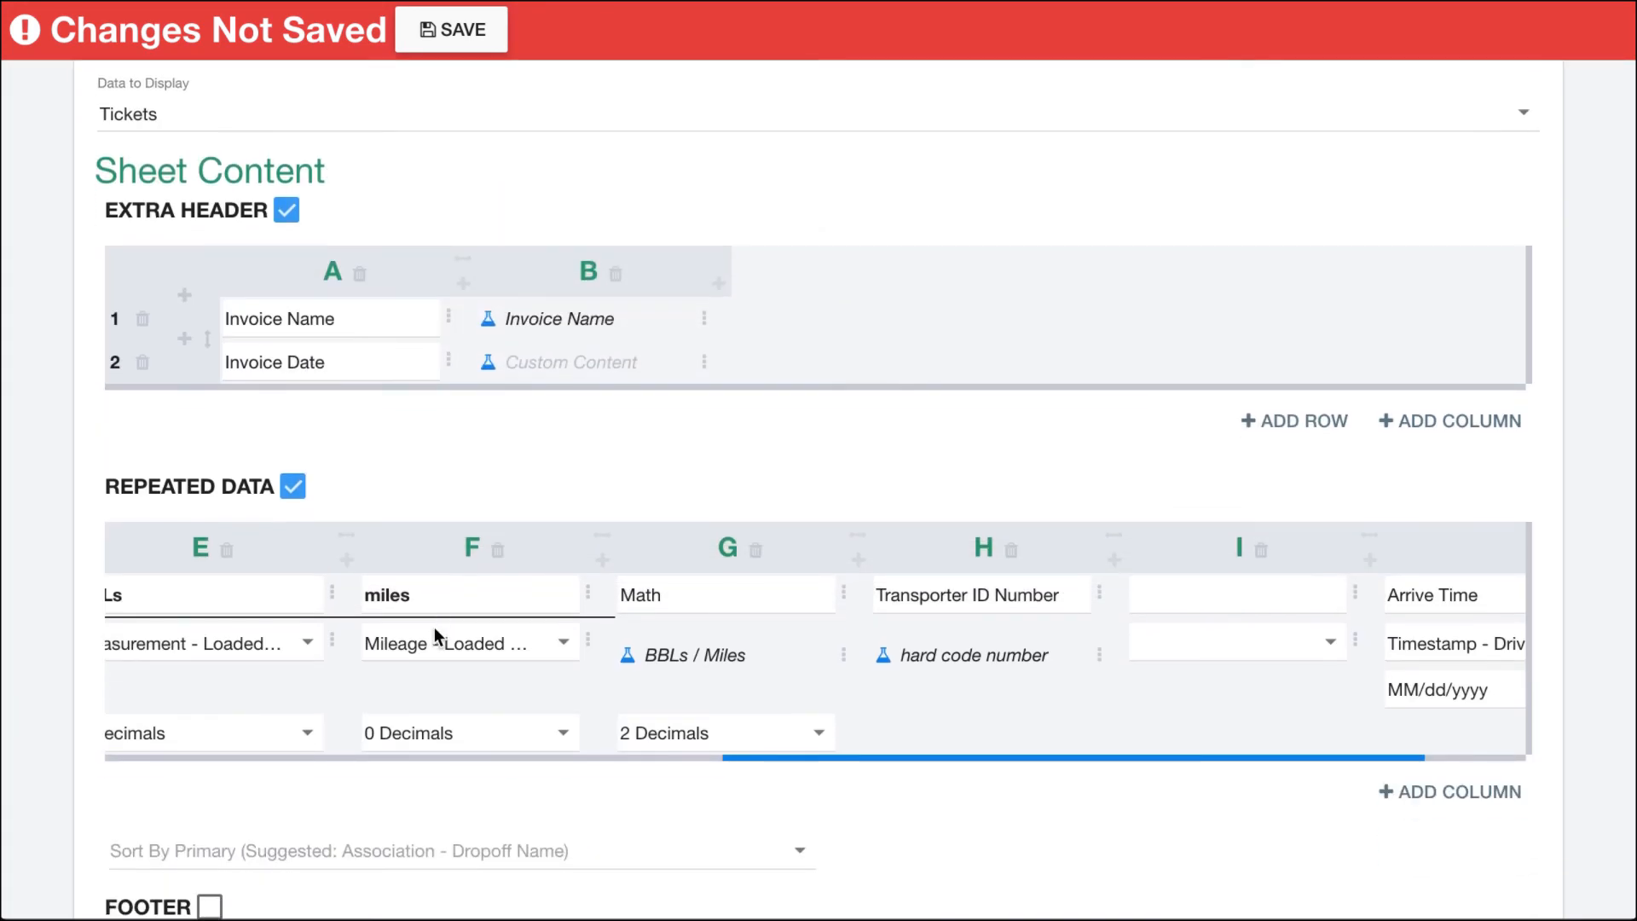
click(209, 763)
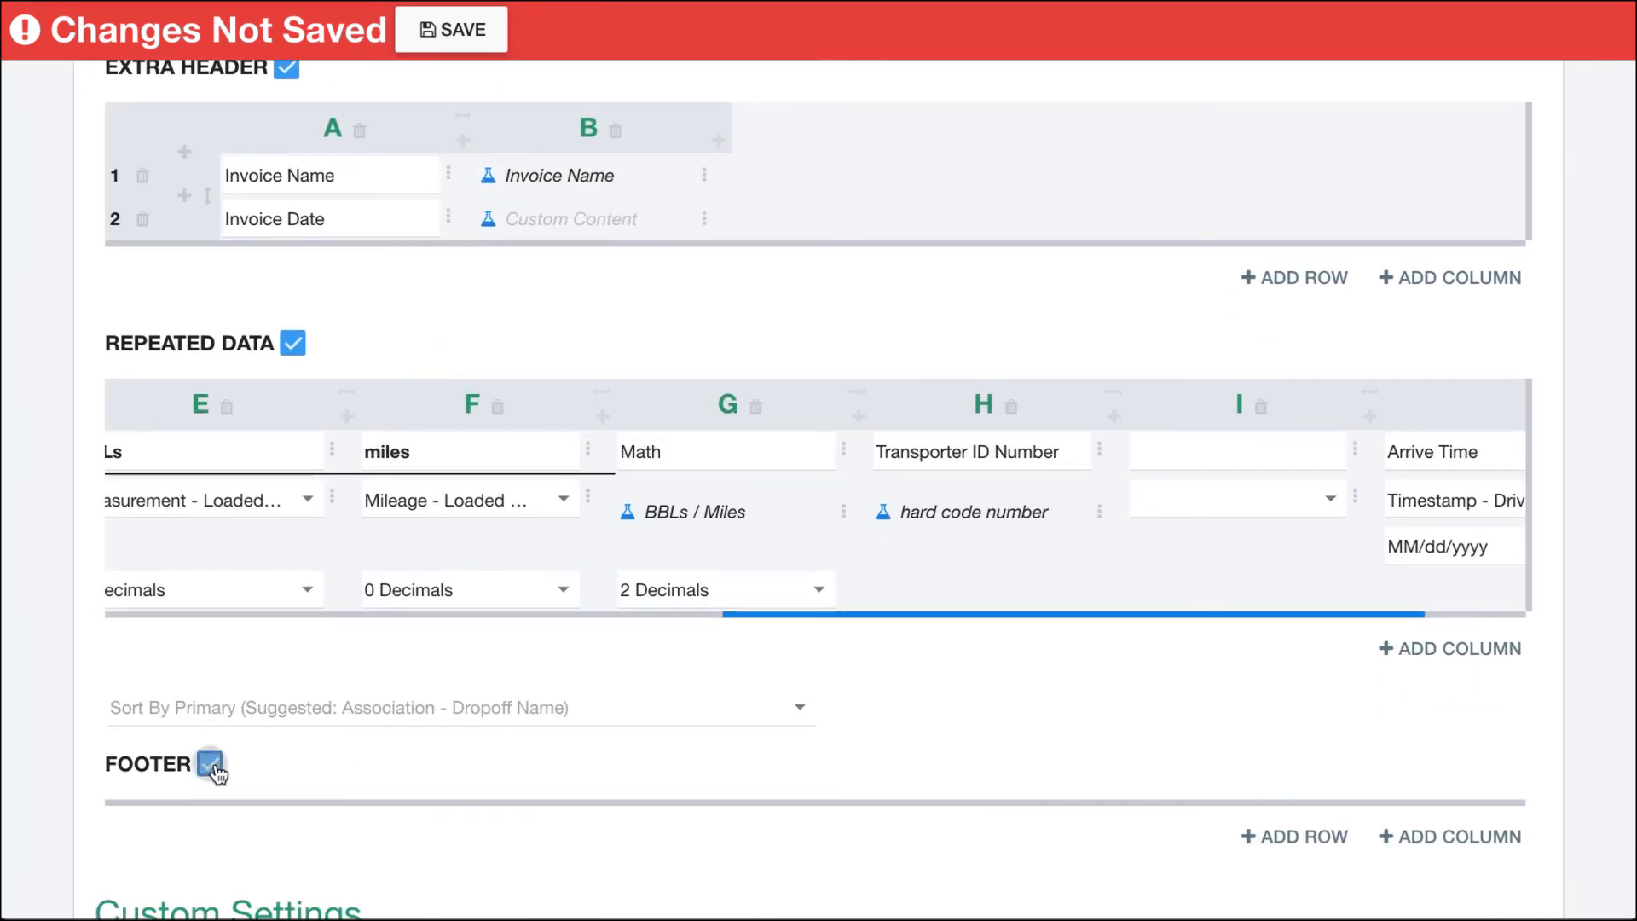
scroll(352, 763, down, 2)
click(1291, 768)
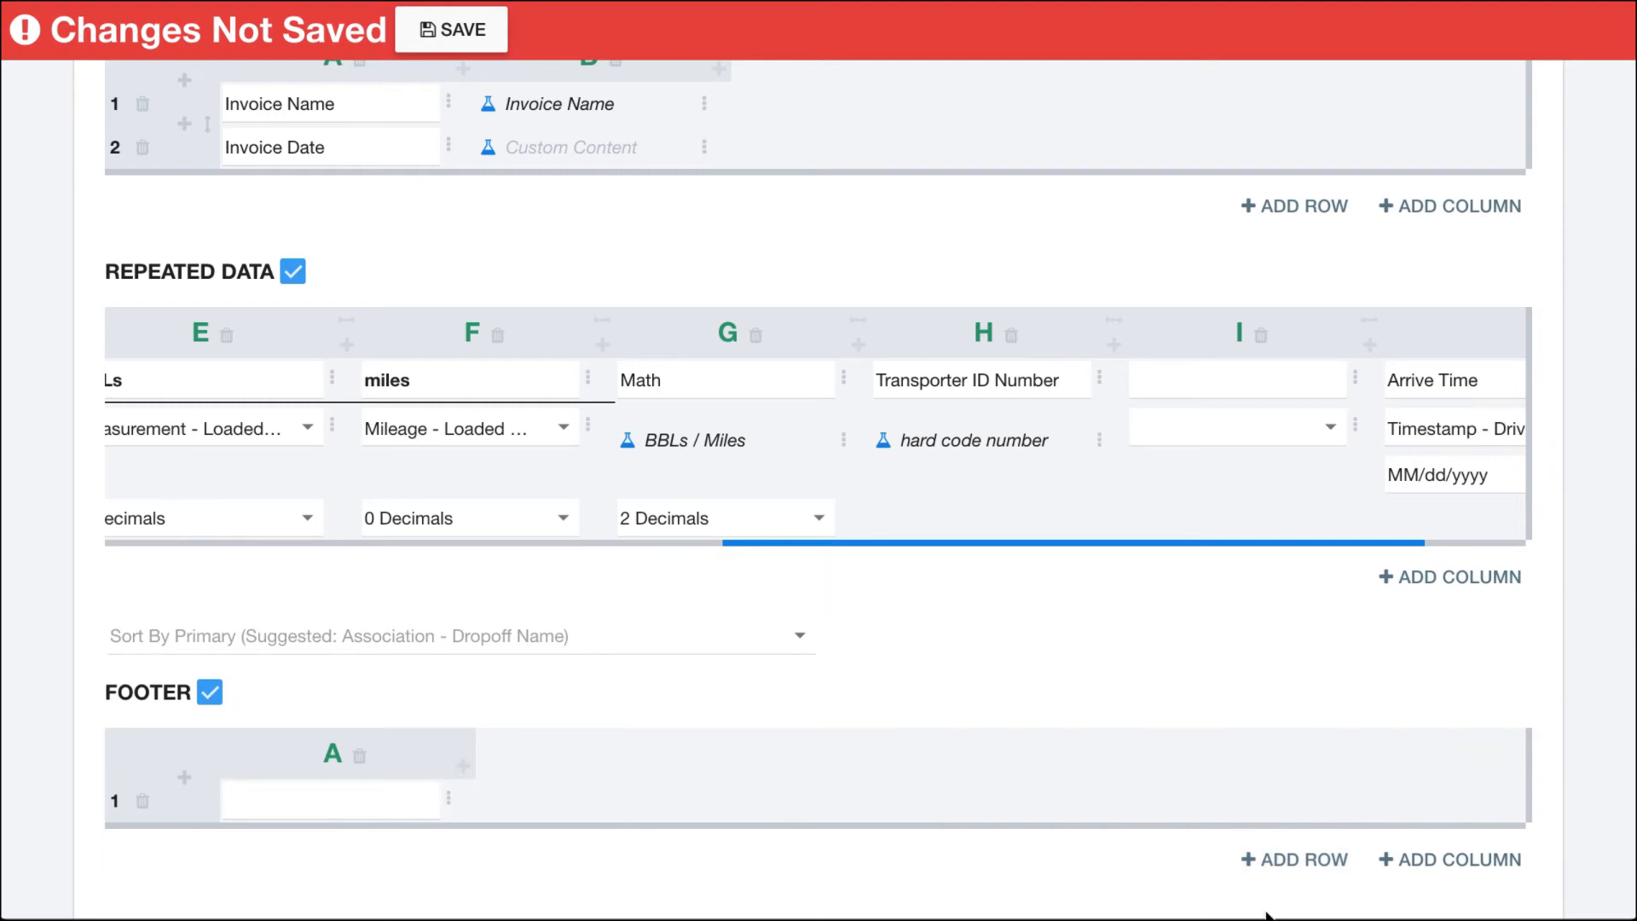
click(1403, 862)
click(1402, 861)
click(1402, 861)
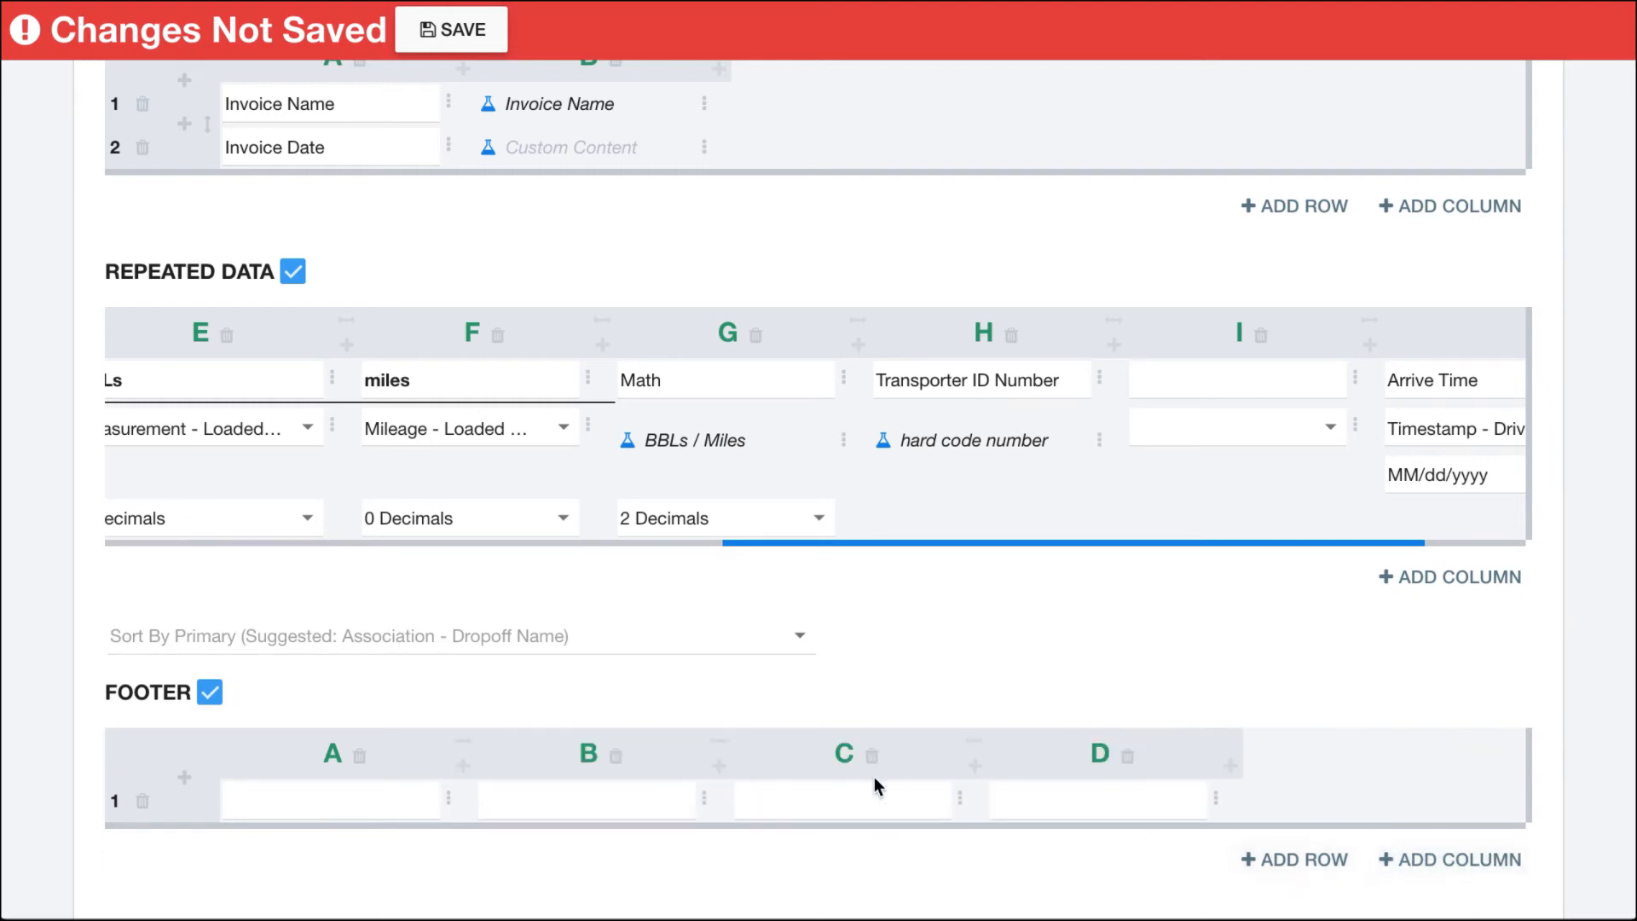
Step: Open the custom content settings of the "hard code number" cell in column H of the repeated data
scroll(834, 798, down, 1)
scroll(836, 801, up, 5)
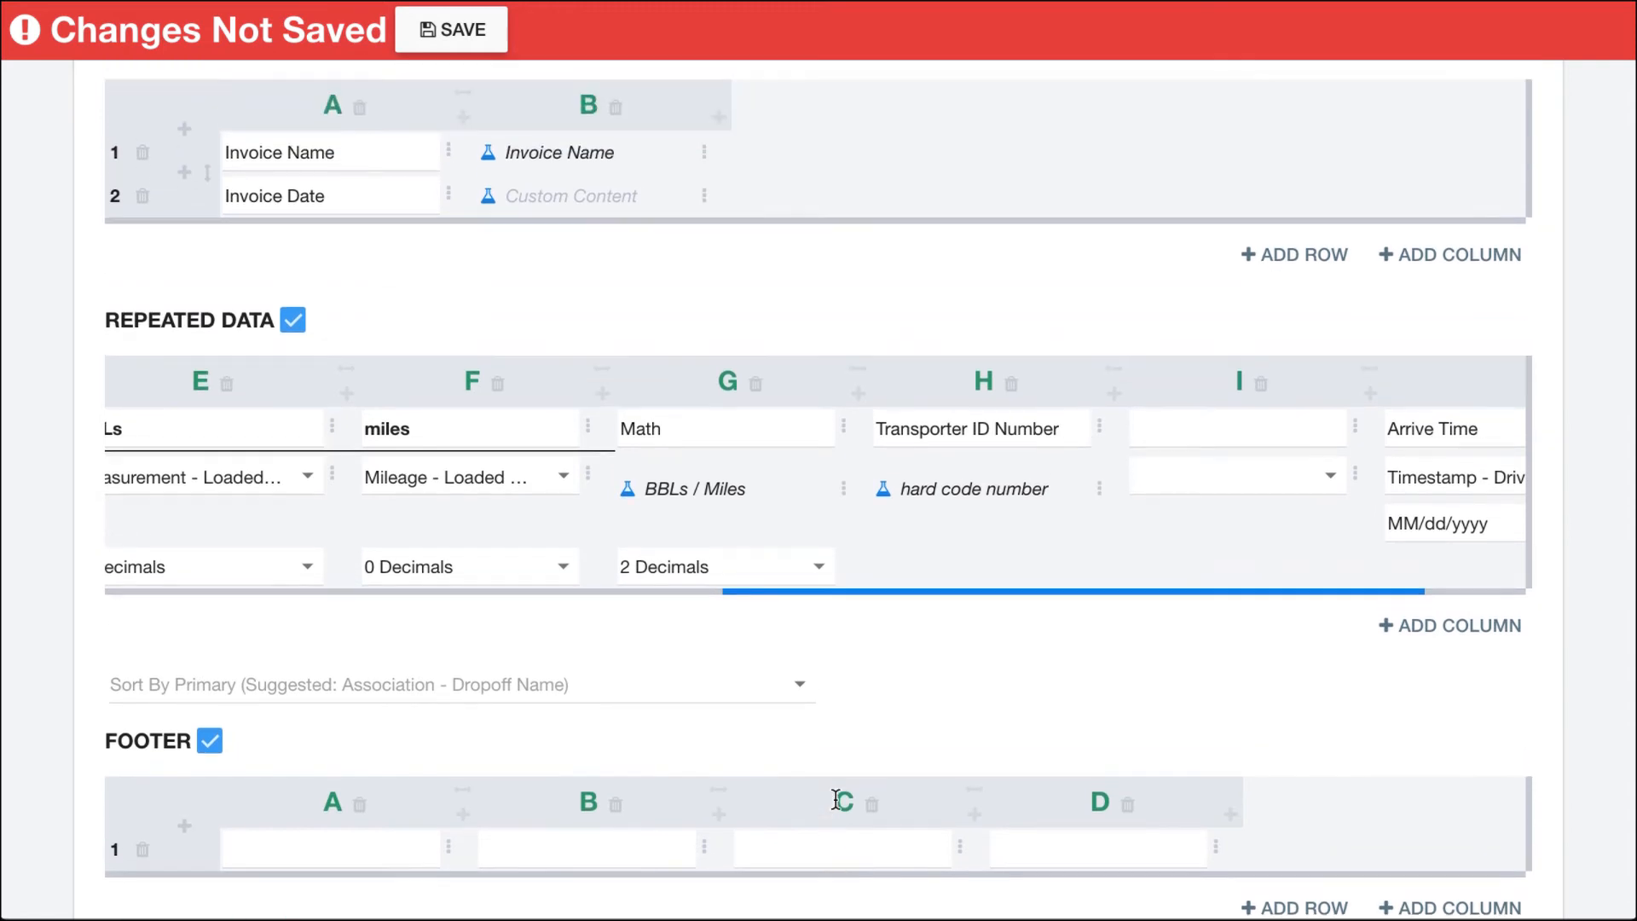
click(1099, 587)
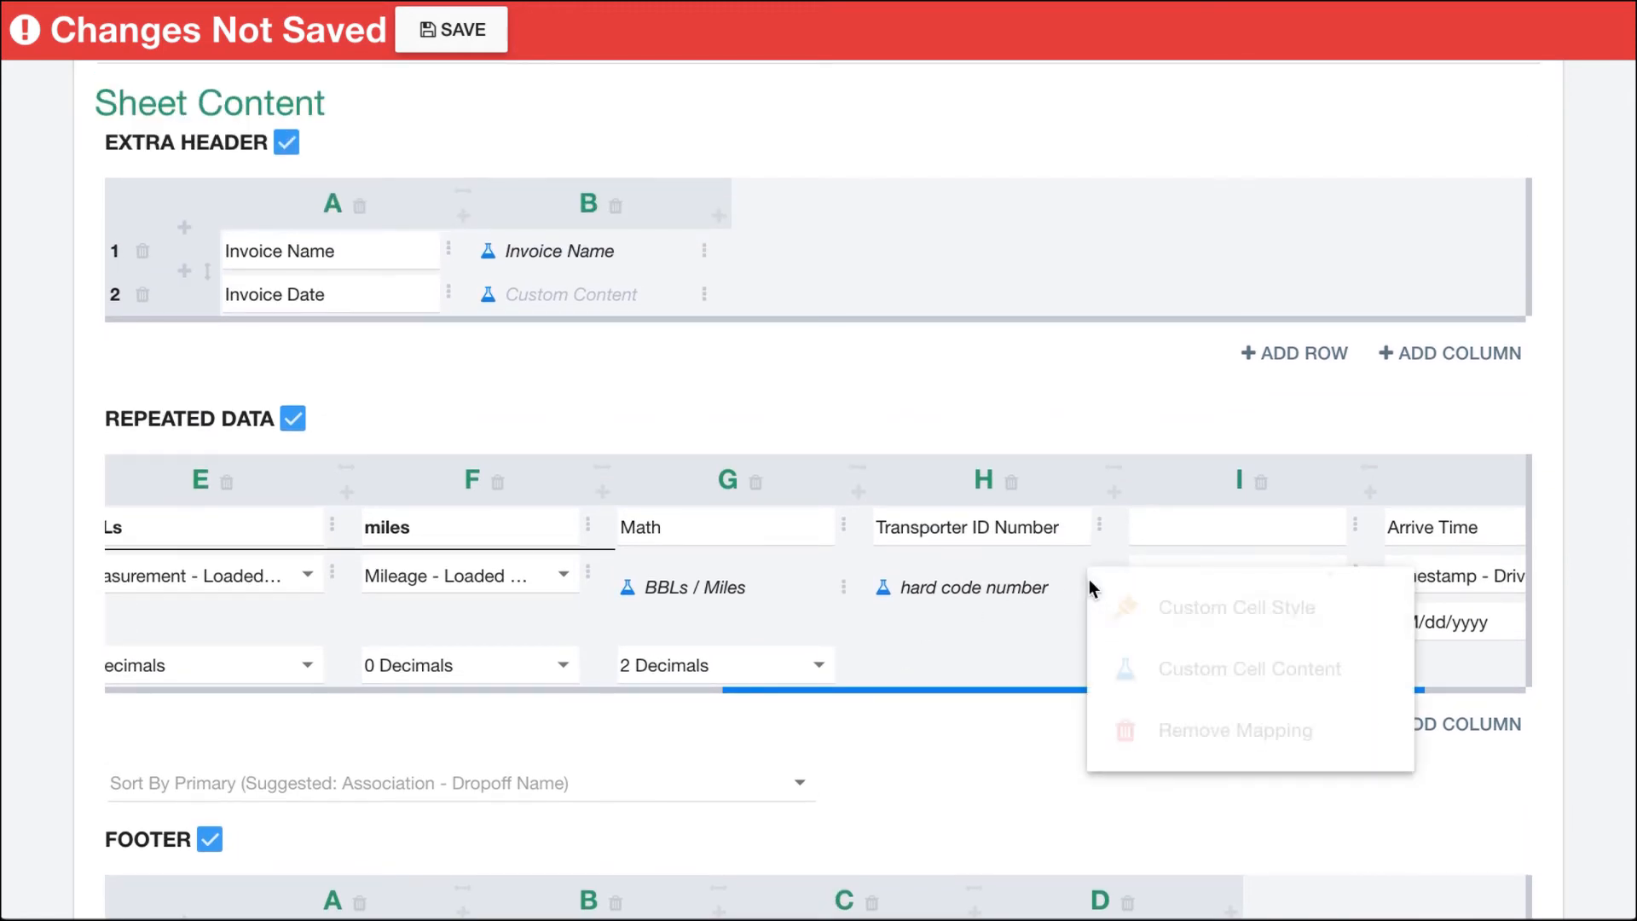
click(1170, 670)
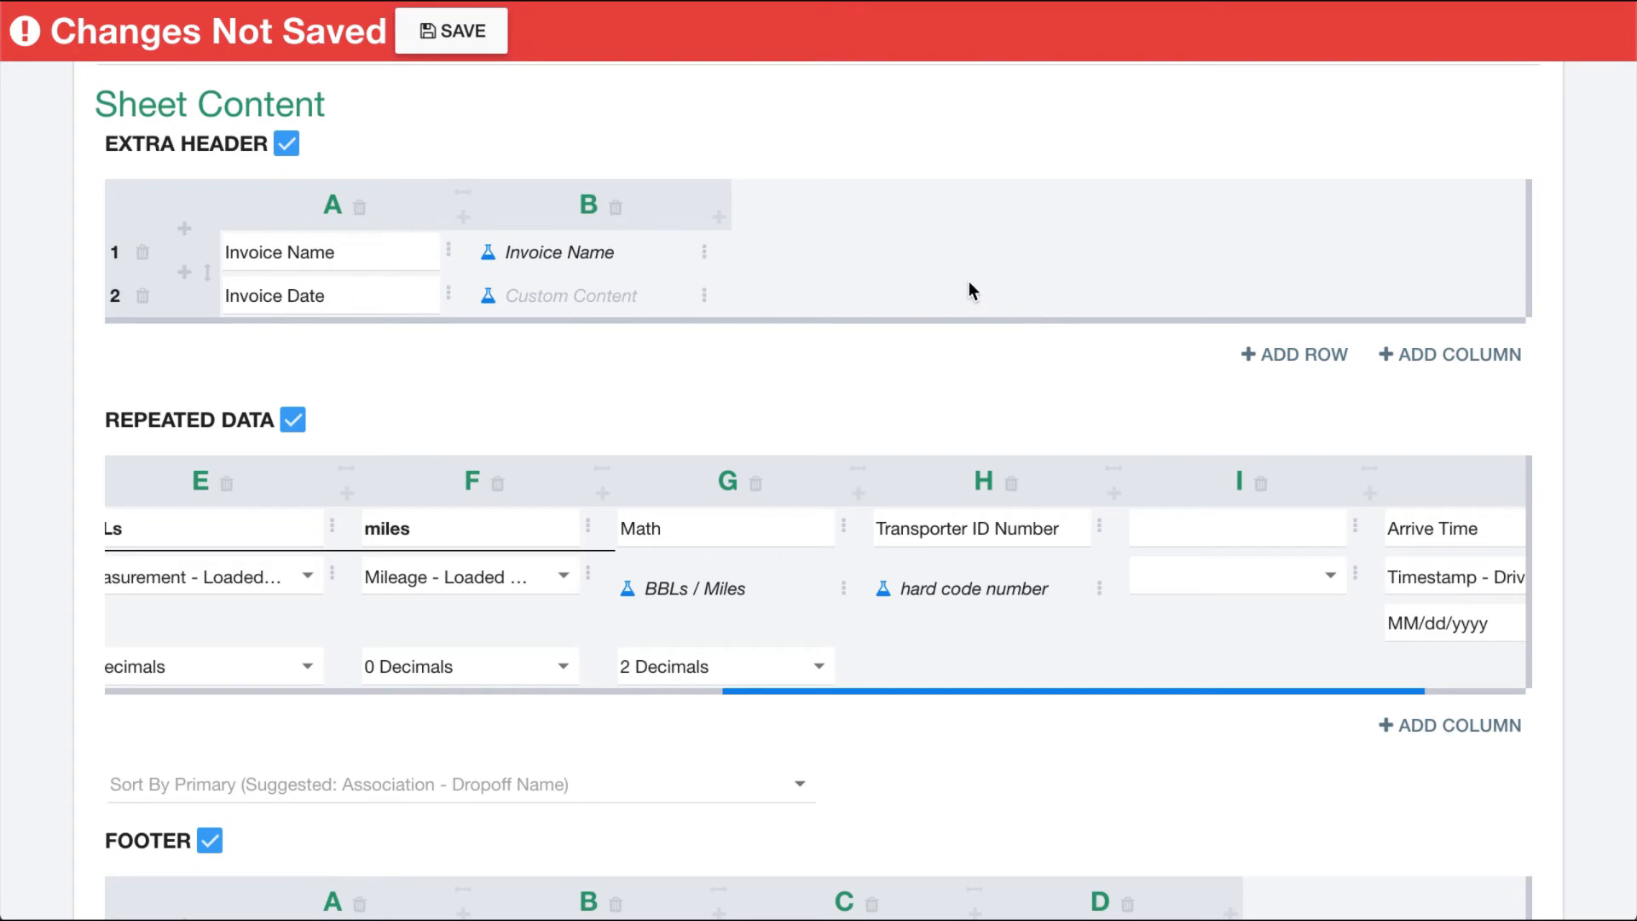
Step: Save the changes to the tickets sheet
click(446, 39)
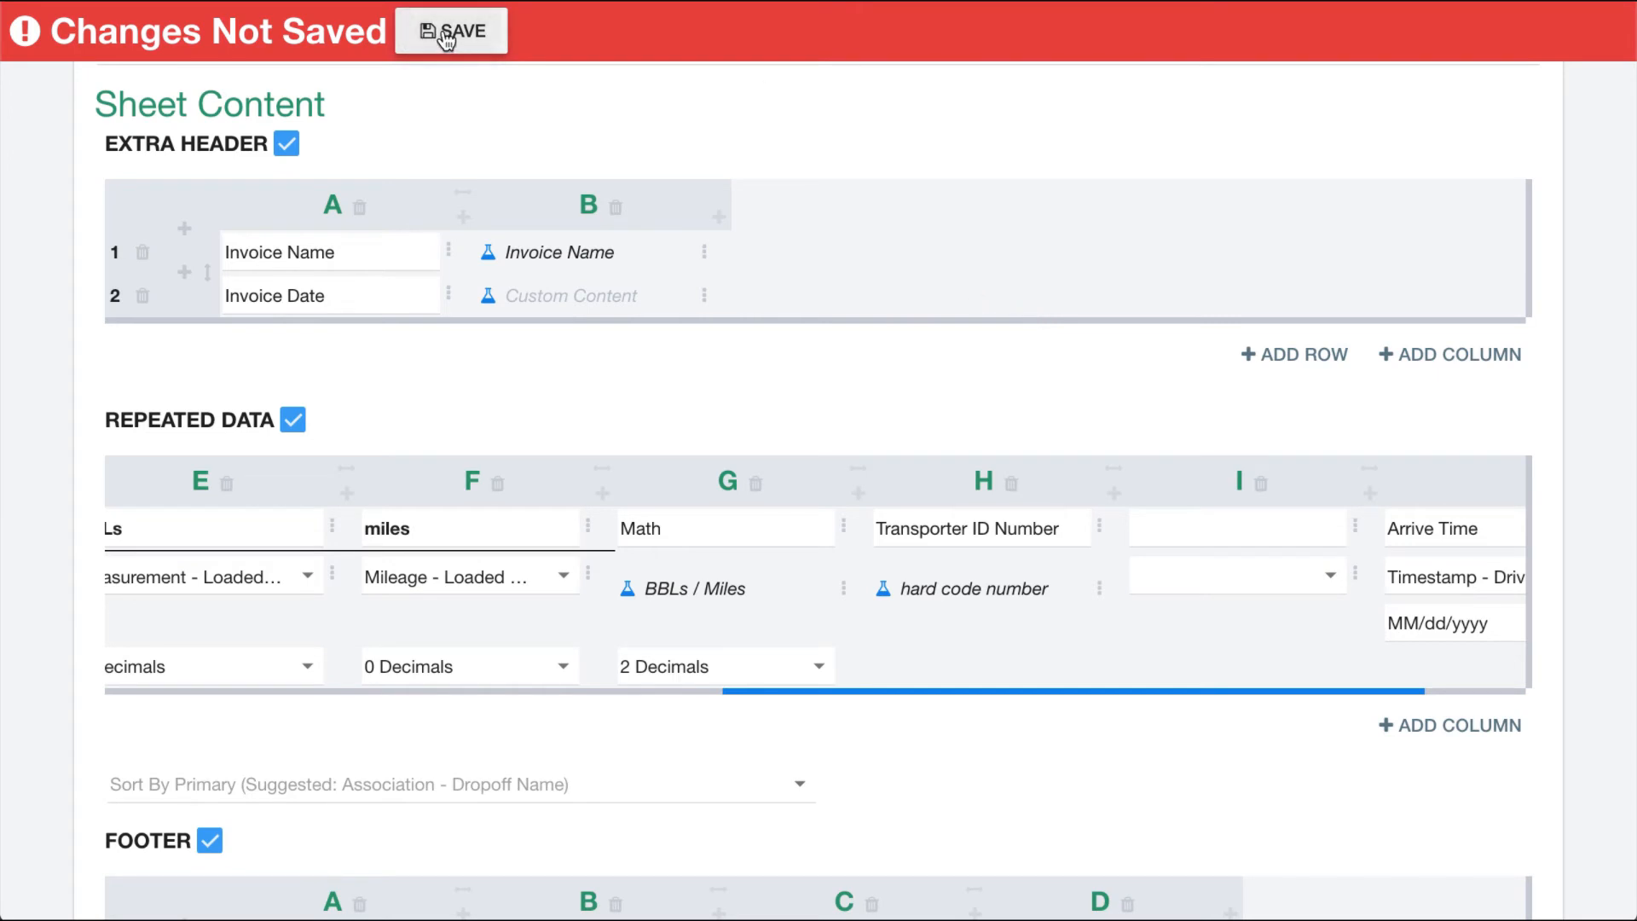
Step: Enable custom content for the empty data cell in repeated data column I and set its type to Custom Logic
click(1354, 587)
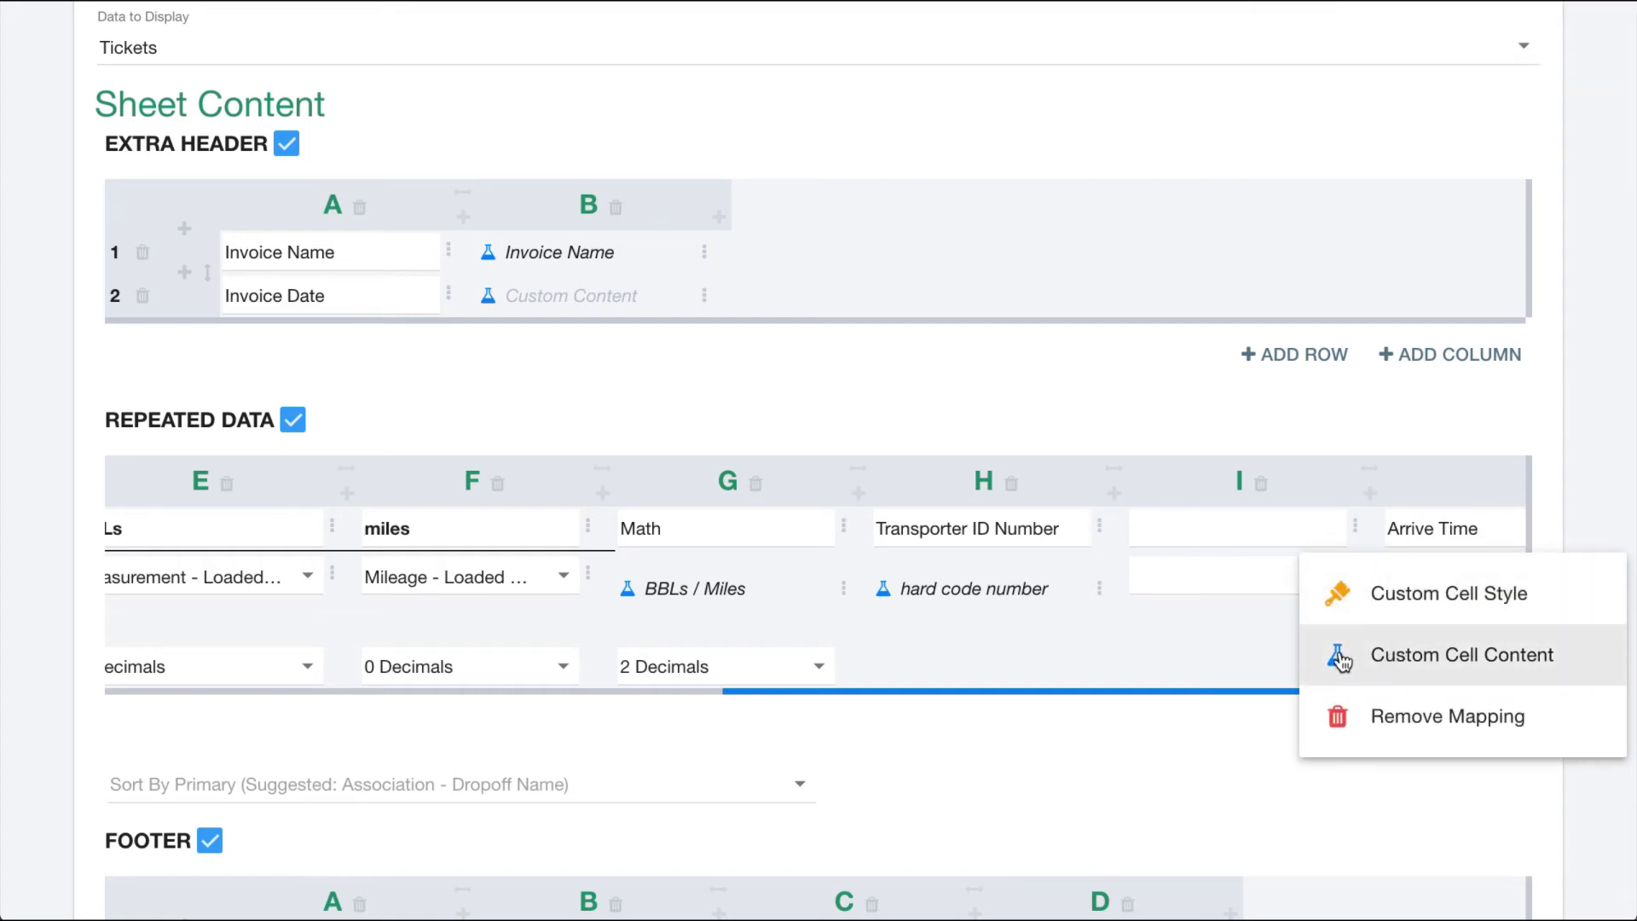
click(1352, 658)
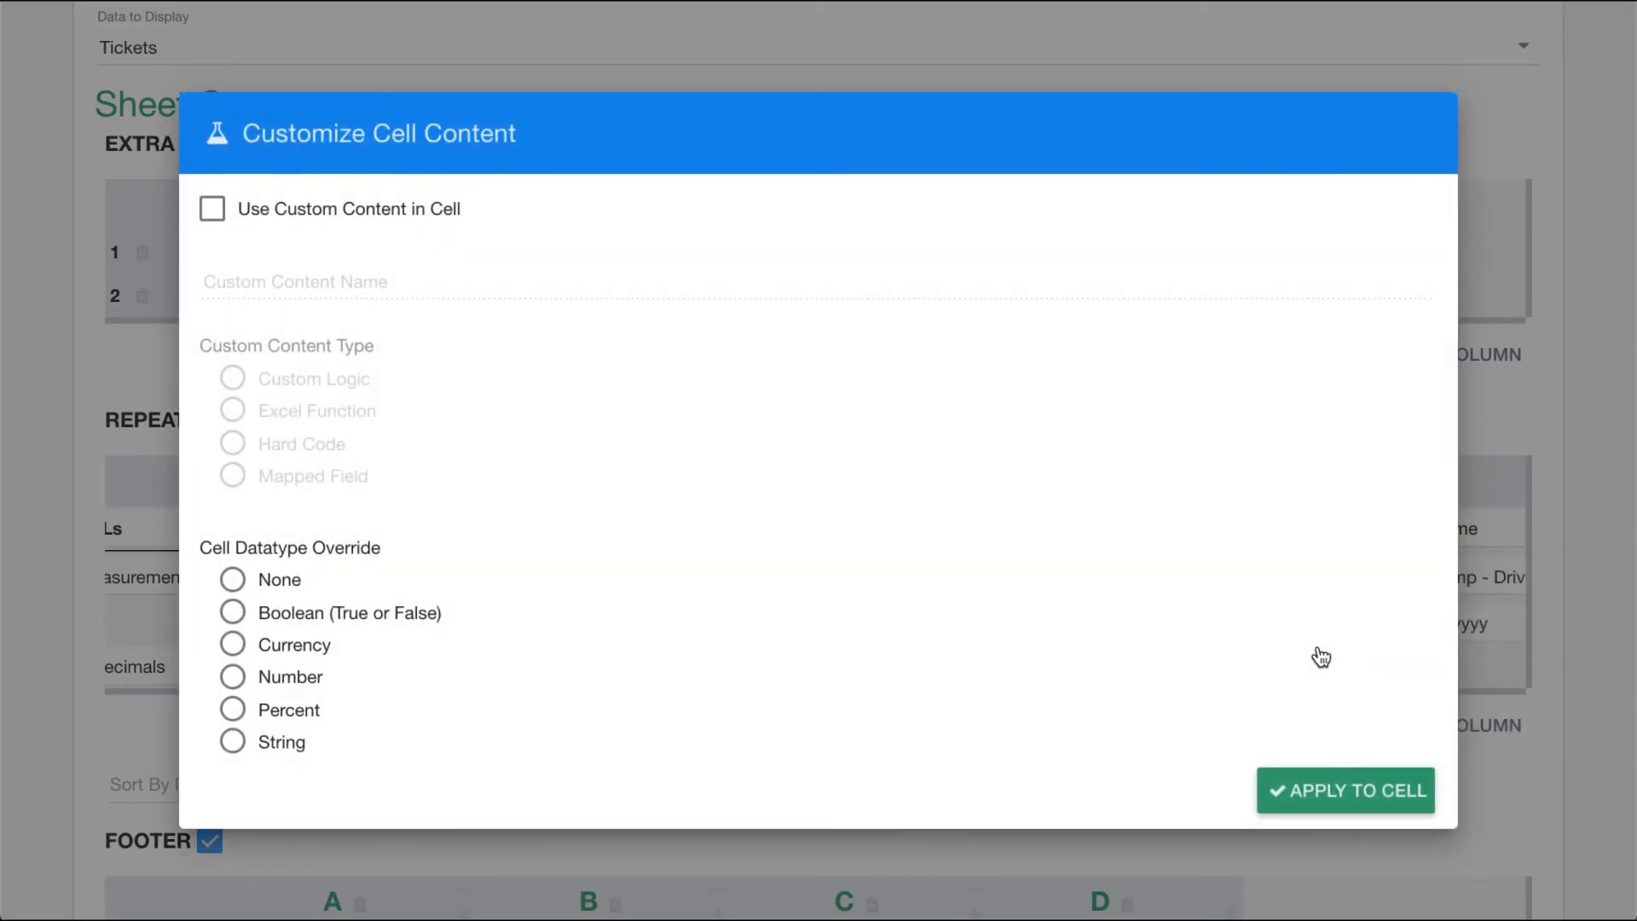
click(282, 213)
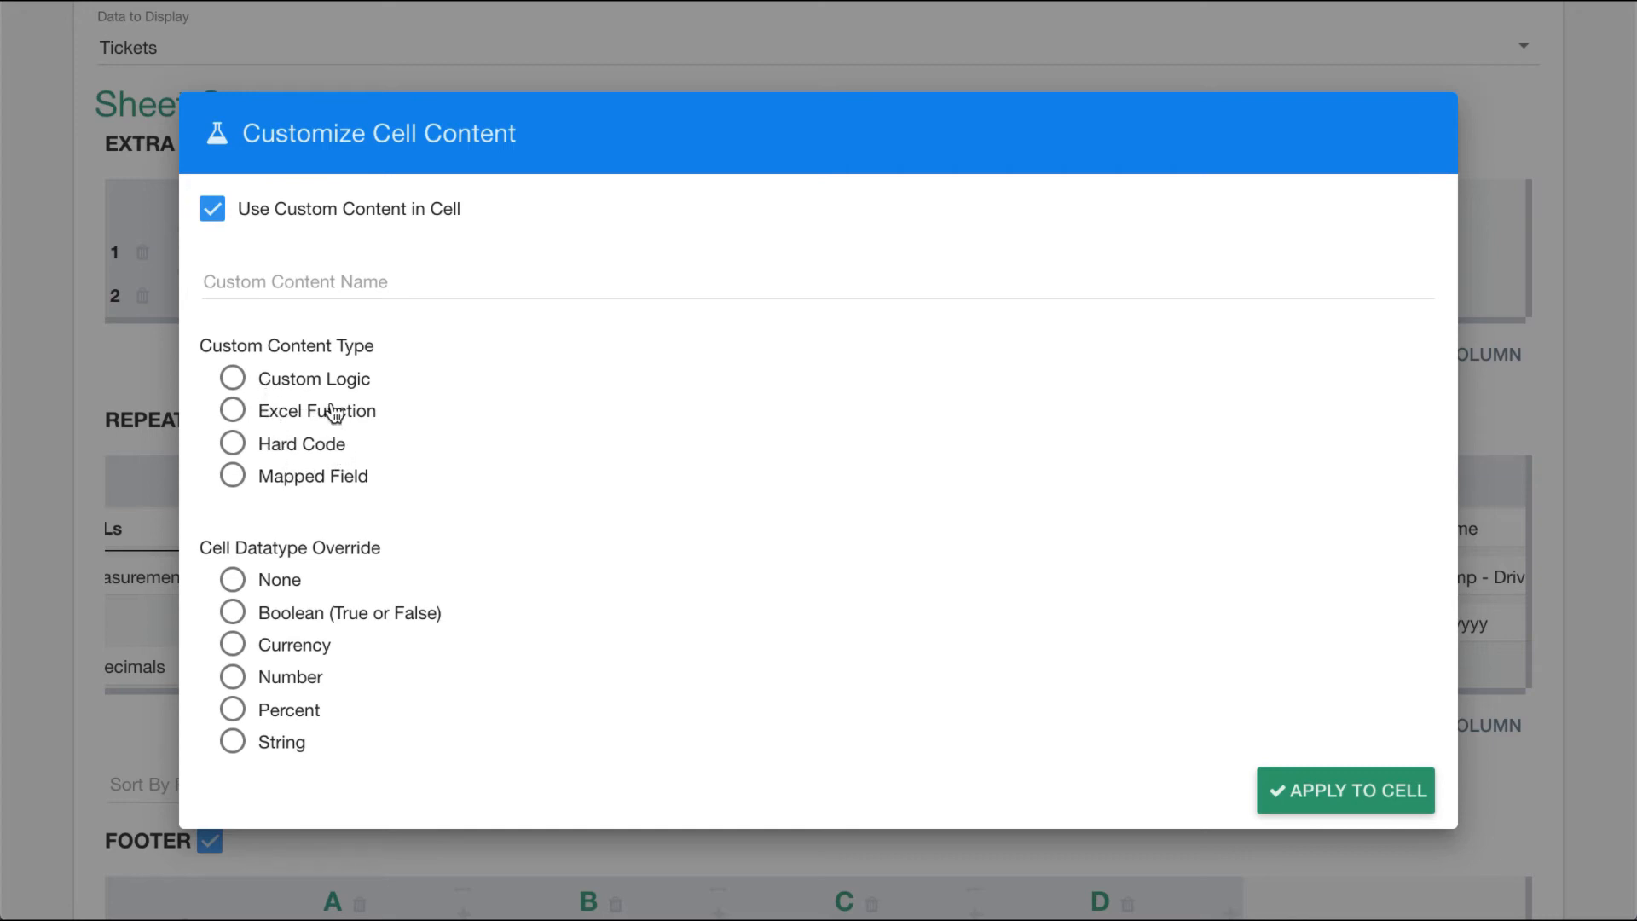
click(277, 389)
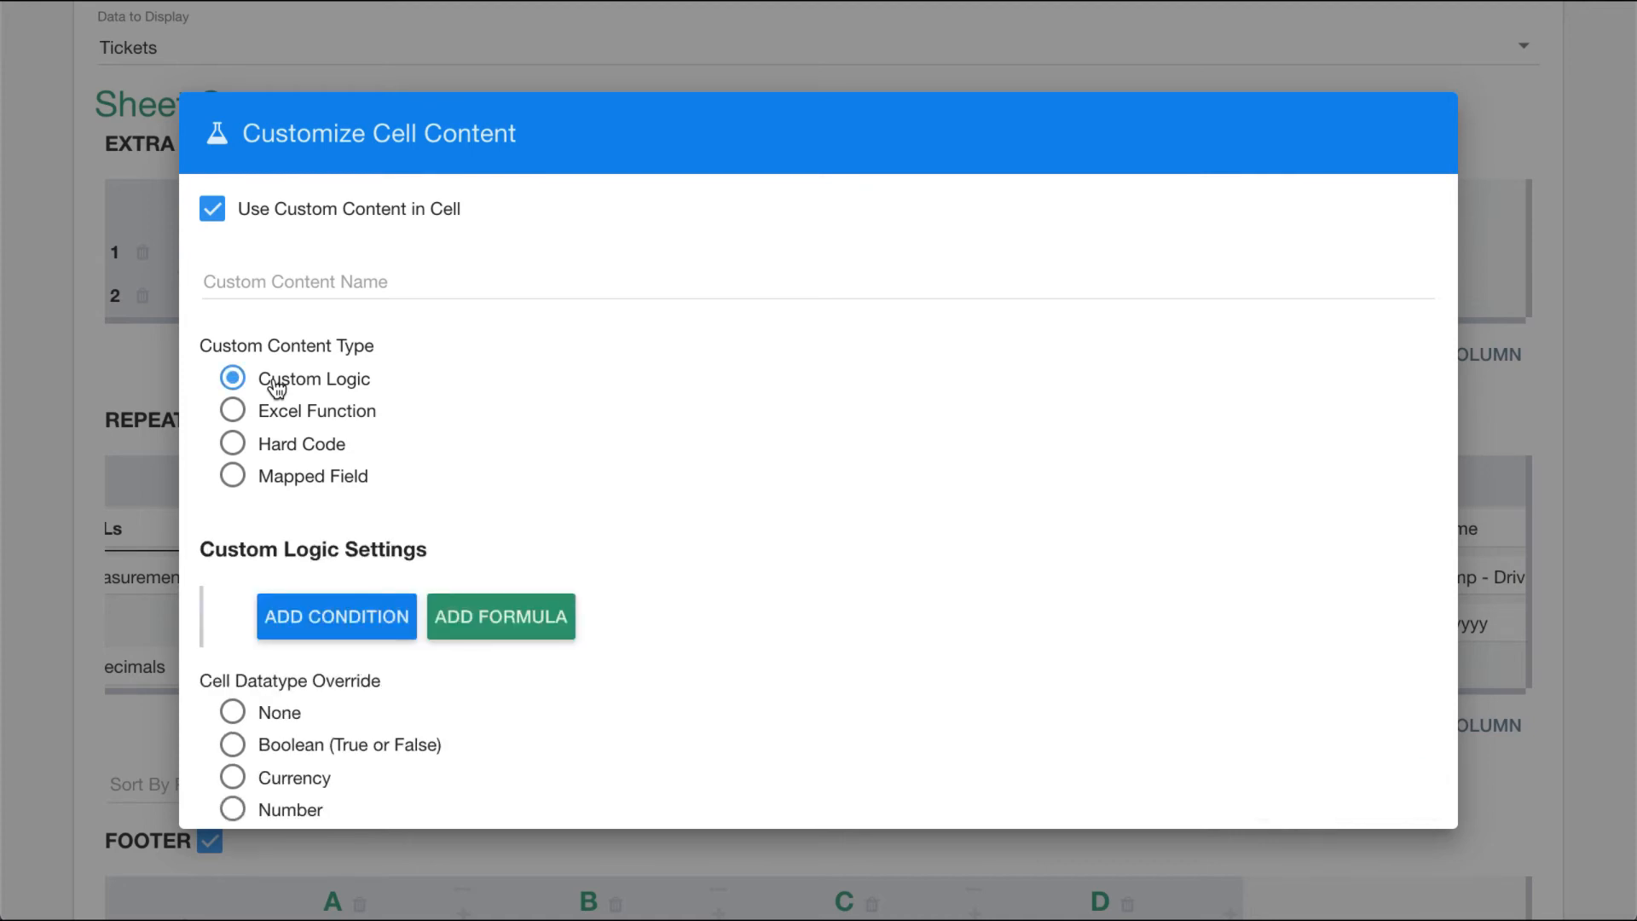
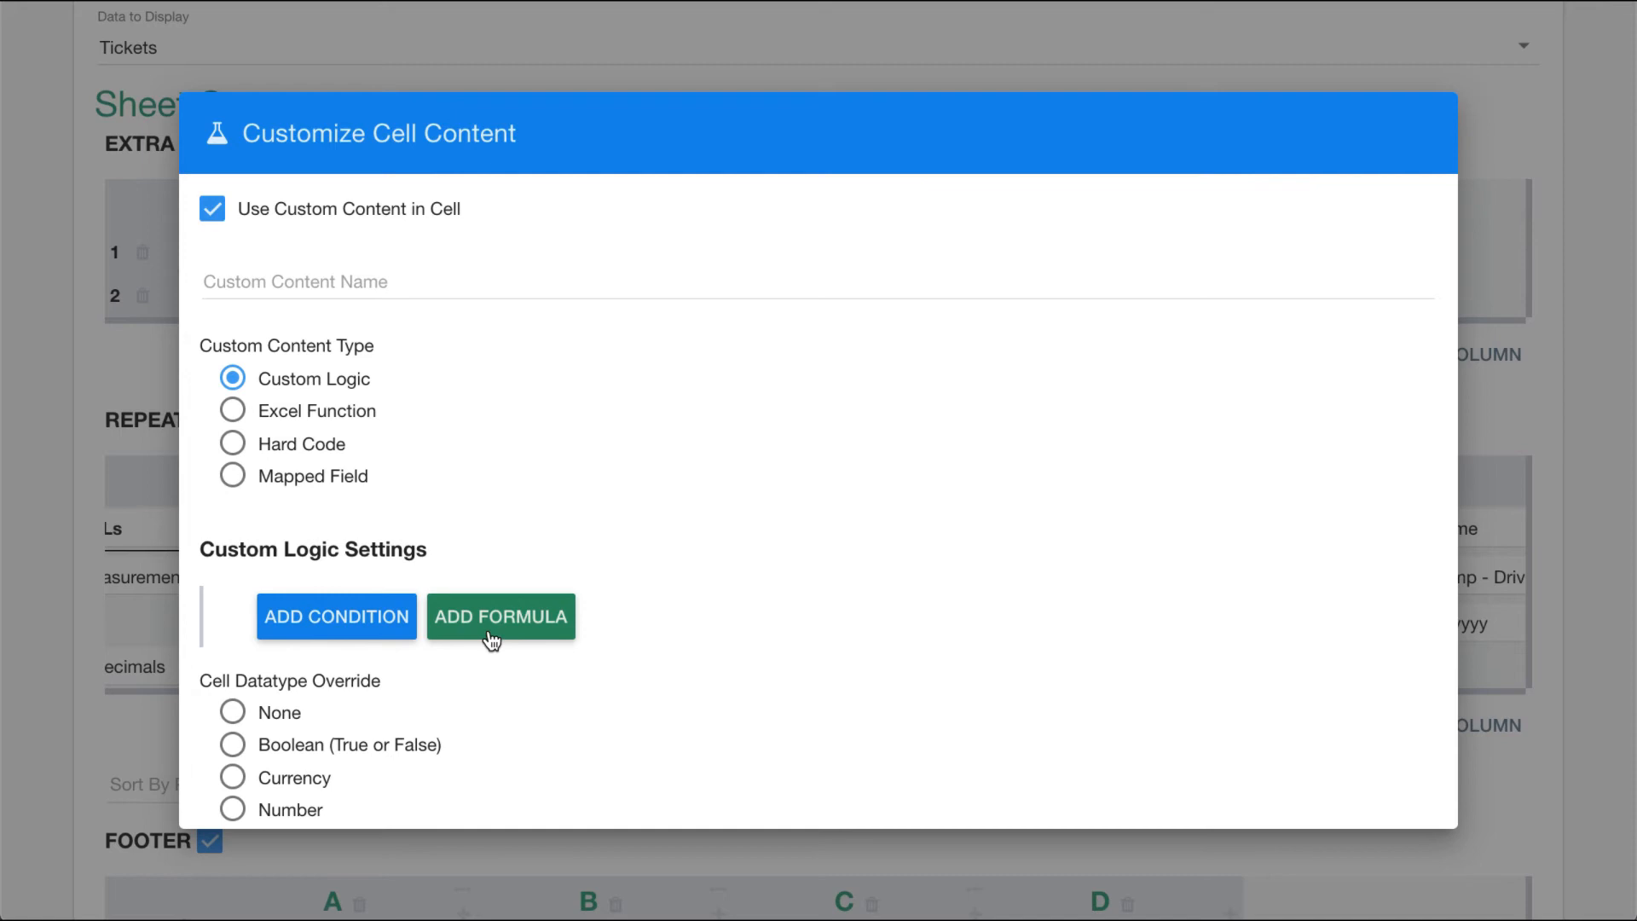
Step: Add a condition to the custom logic with Mileage - Rerouted Miles as its field
click(310, 622)
scroll(525, 627, down, 2)
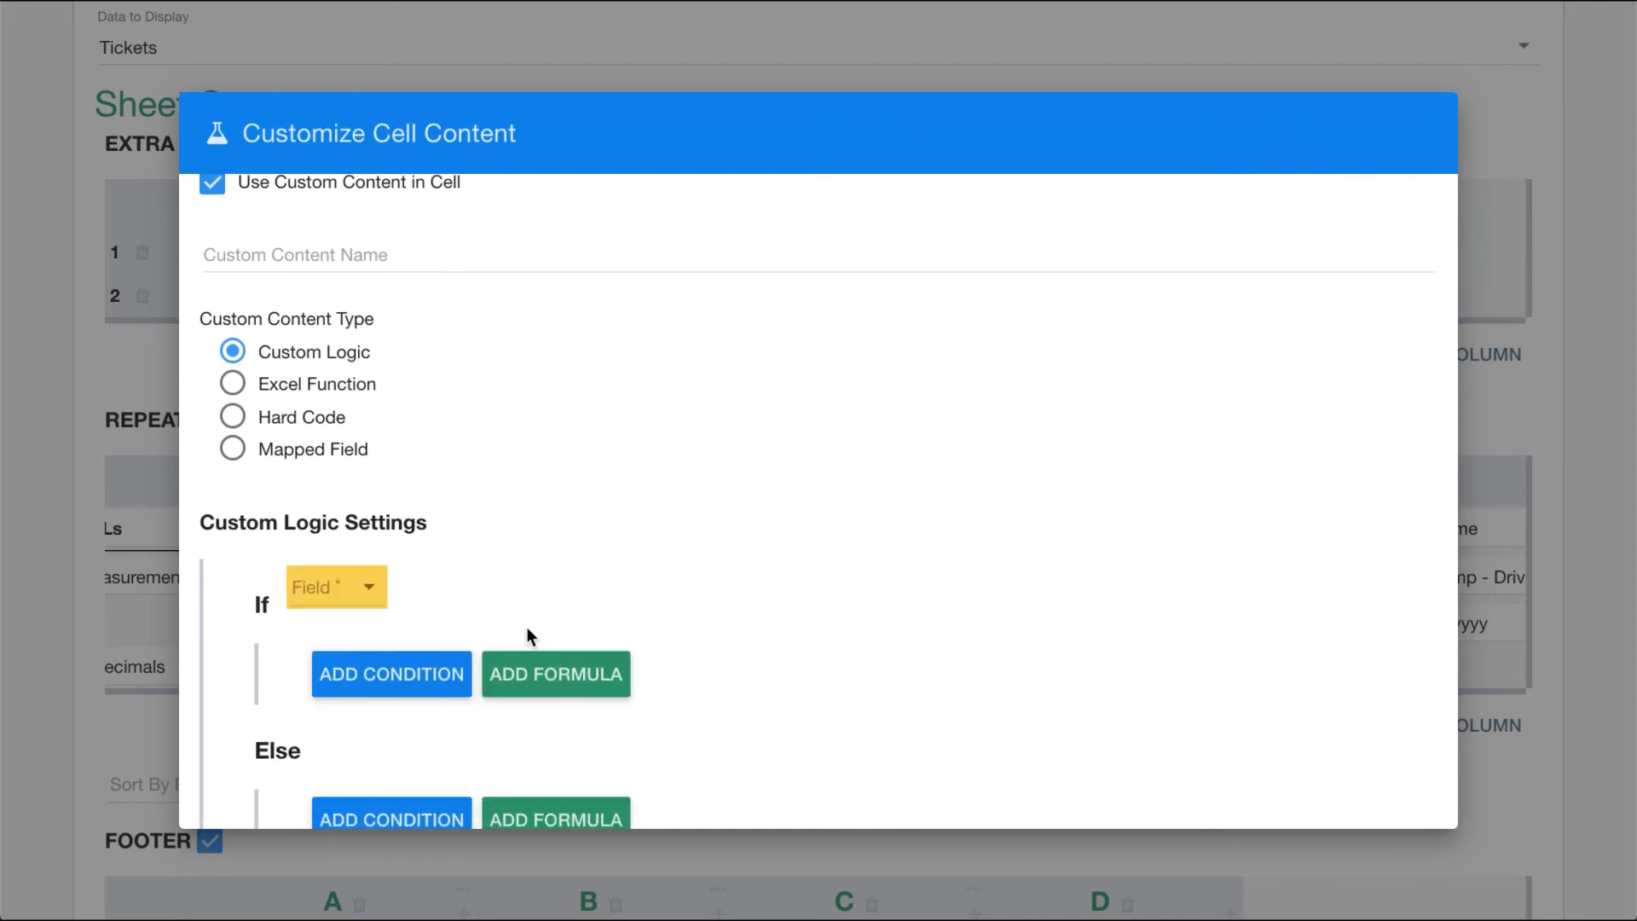
scroll(526, 628, down, 1)
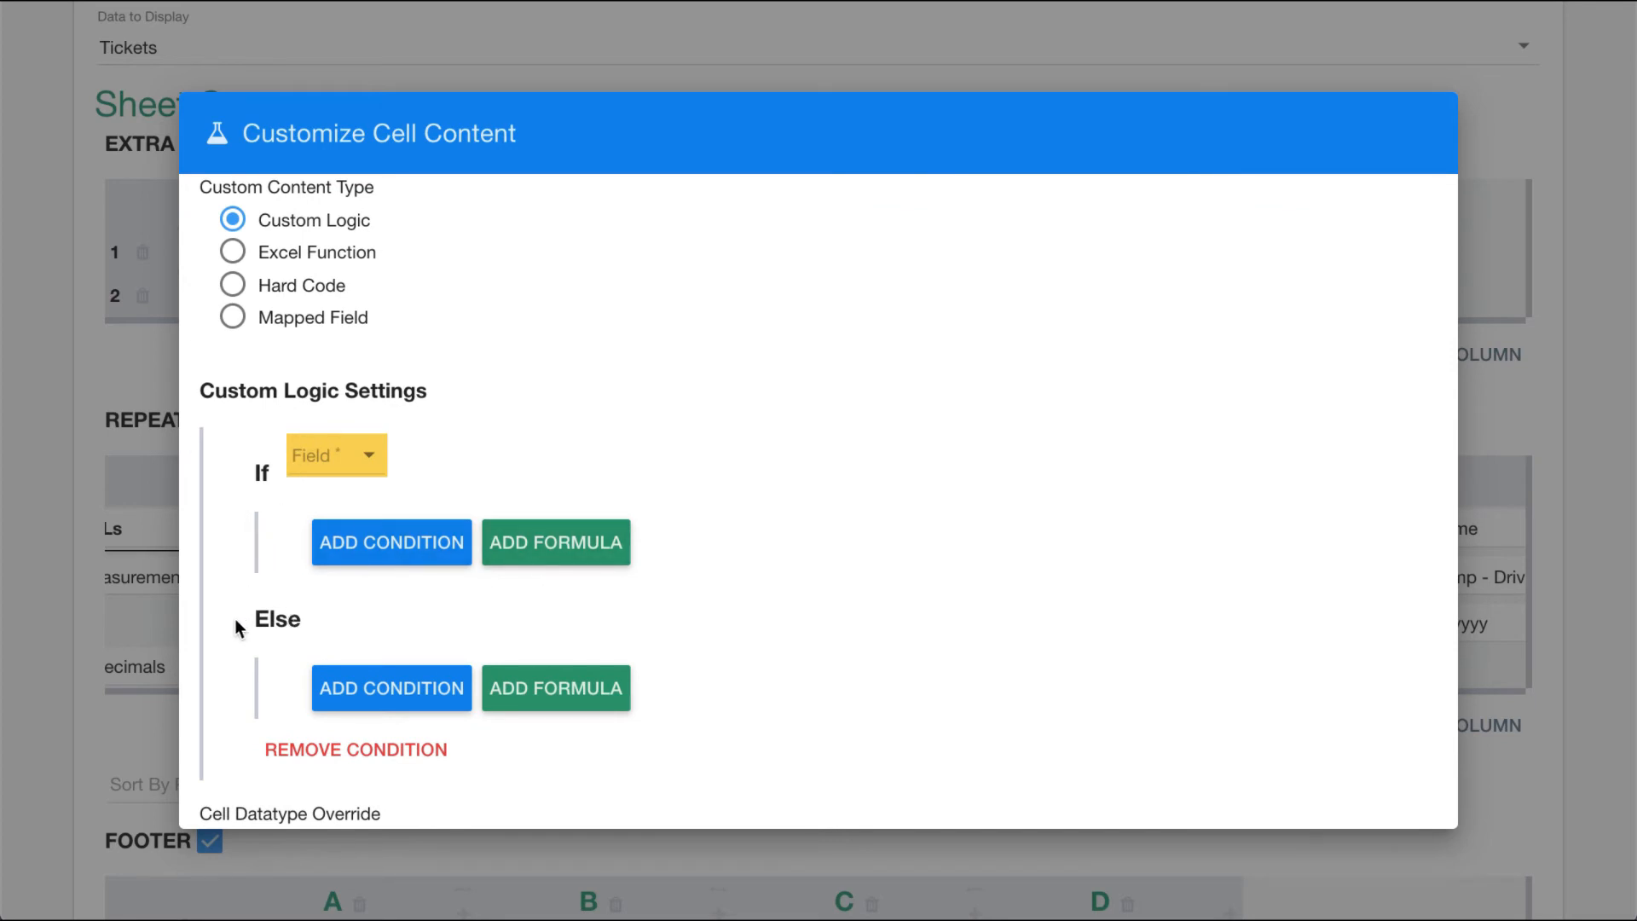
click(324, 452)
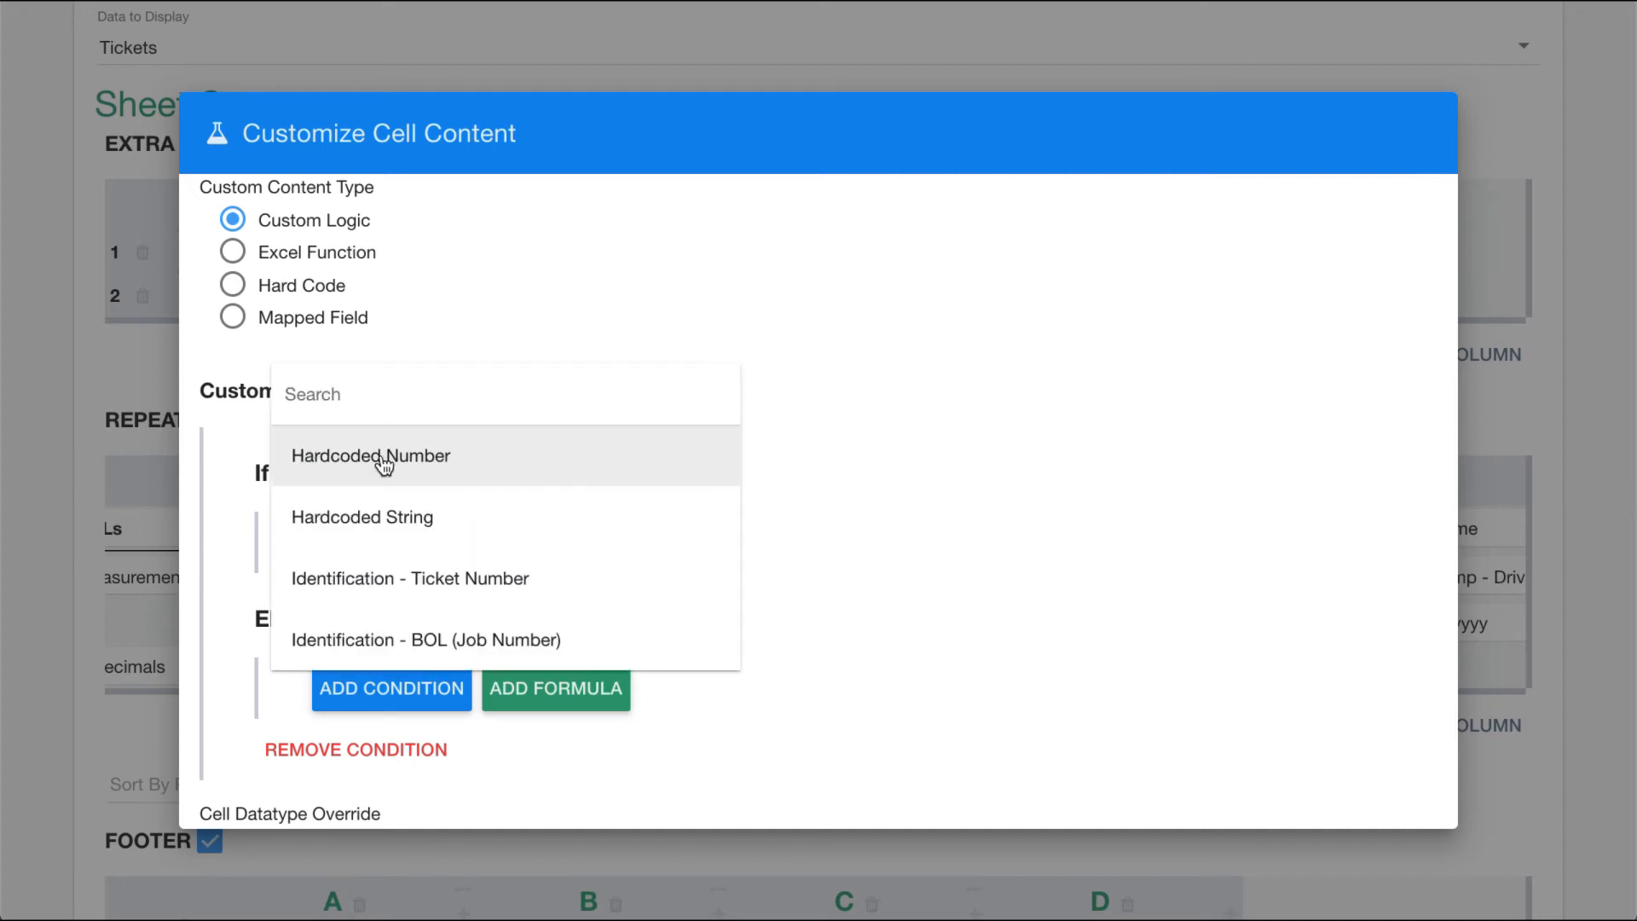
click(221, 487)
click(363, 460)
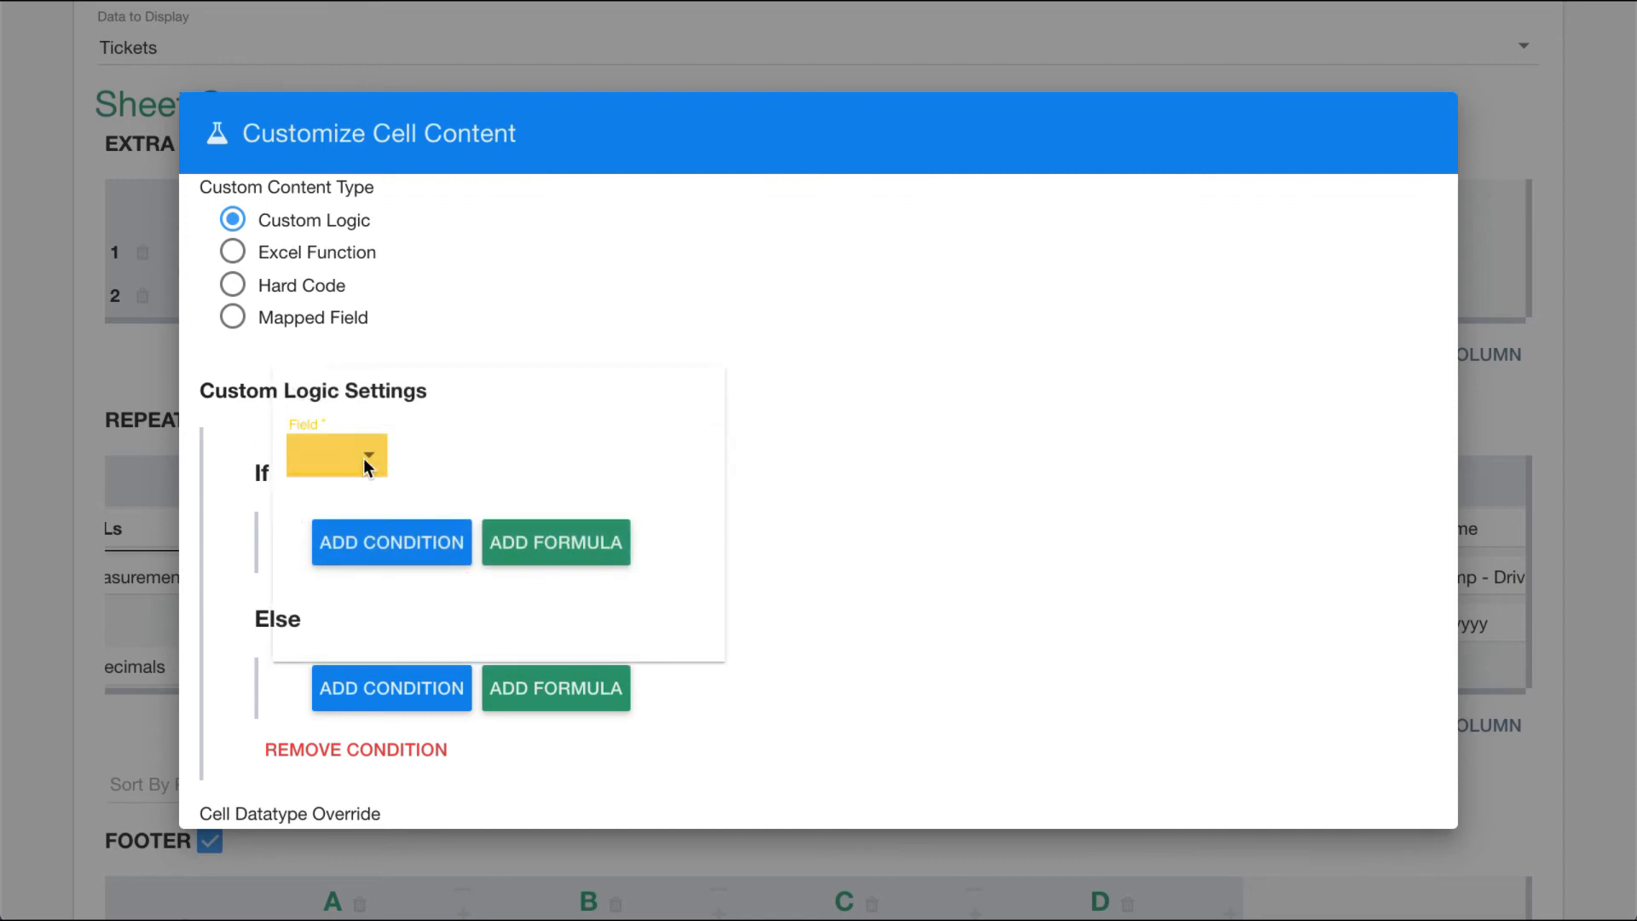
scroll(454, 516, down, 15)
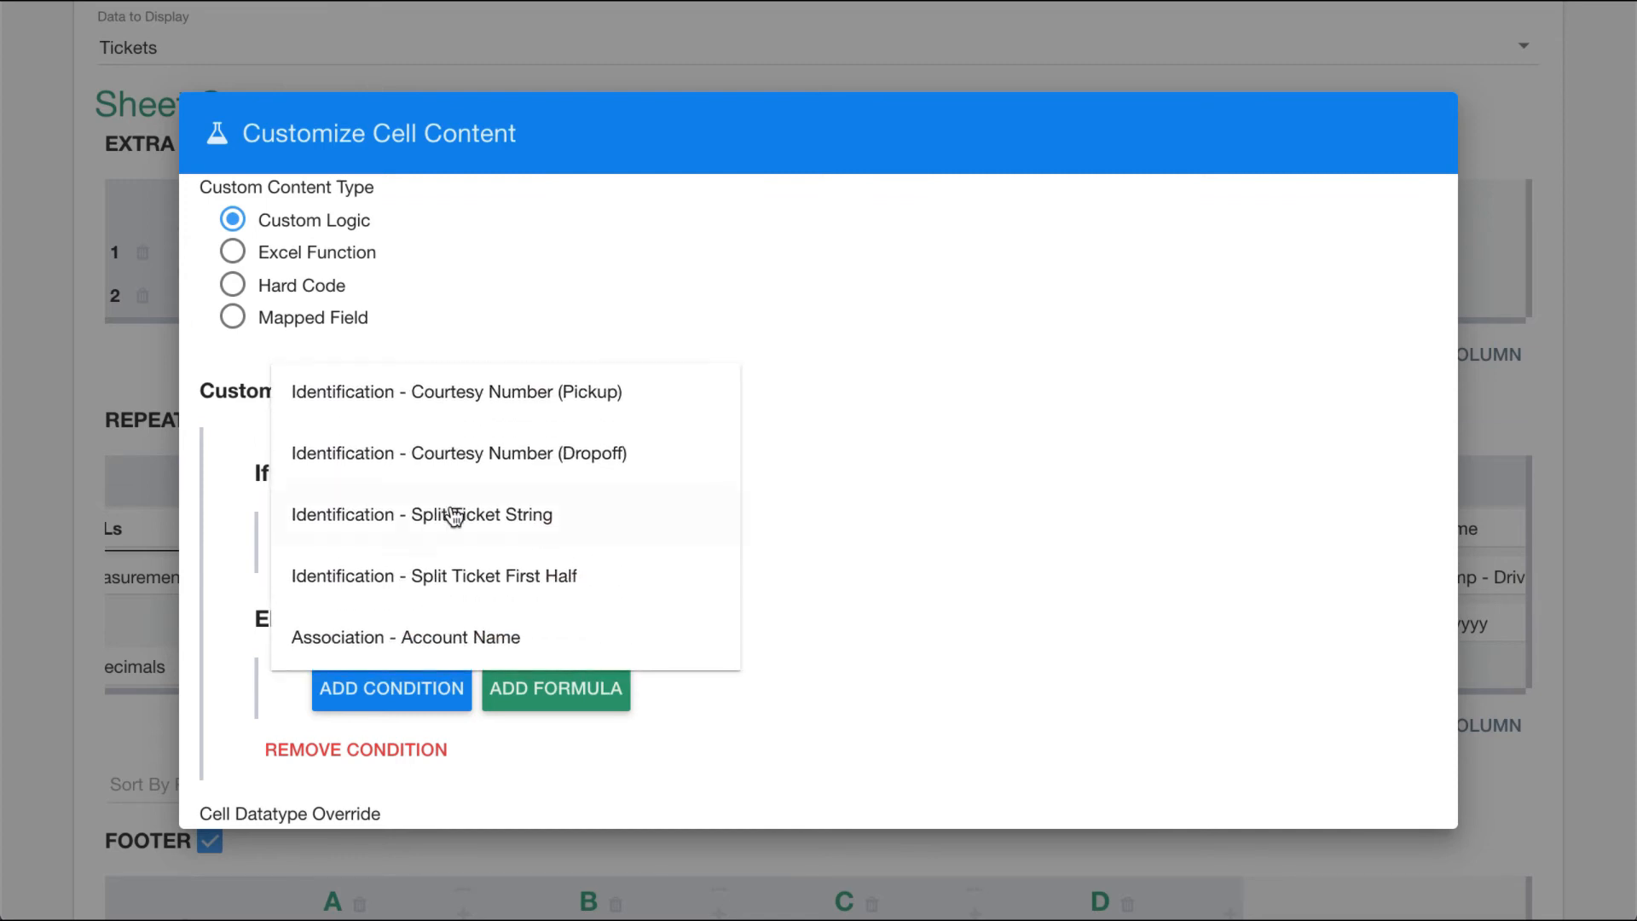
scroll(453, 516, down, 15)
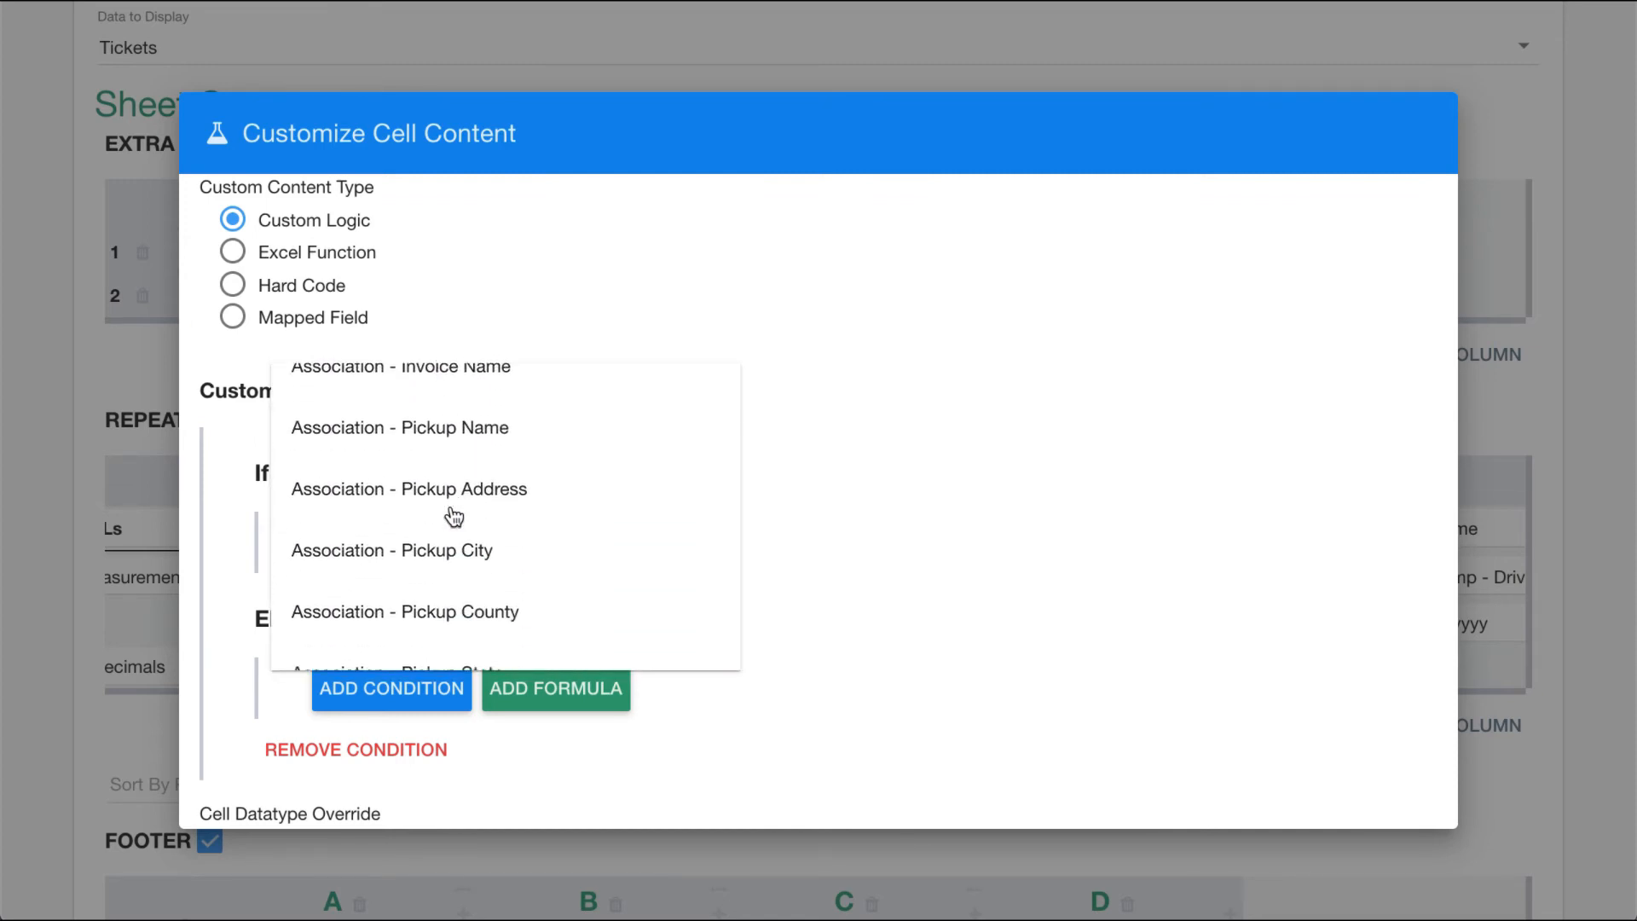
scroll(453, 516, down, 15)
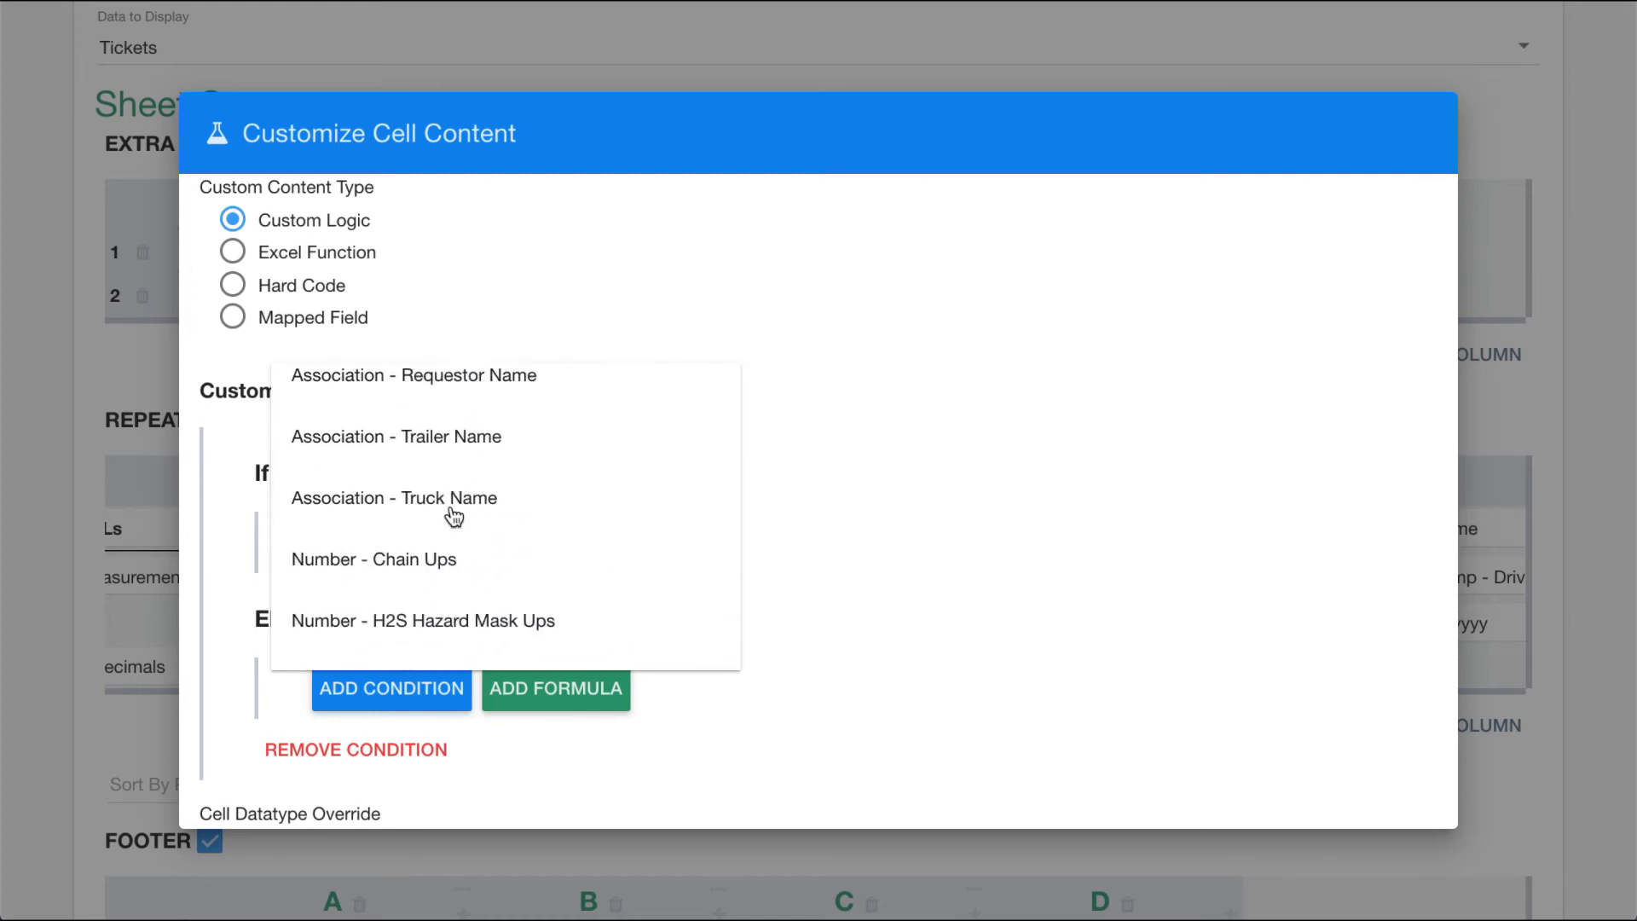
scroll(454, 516, down, 15)
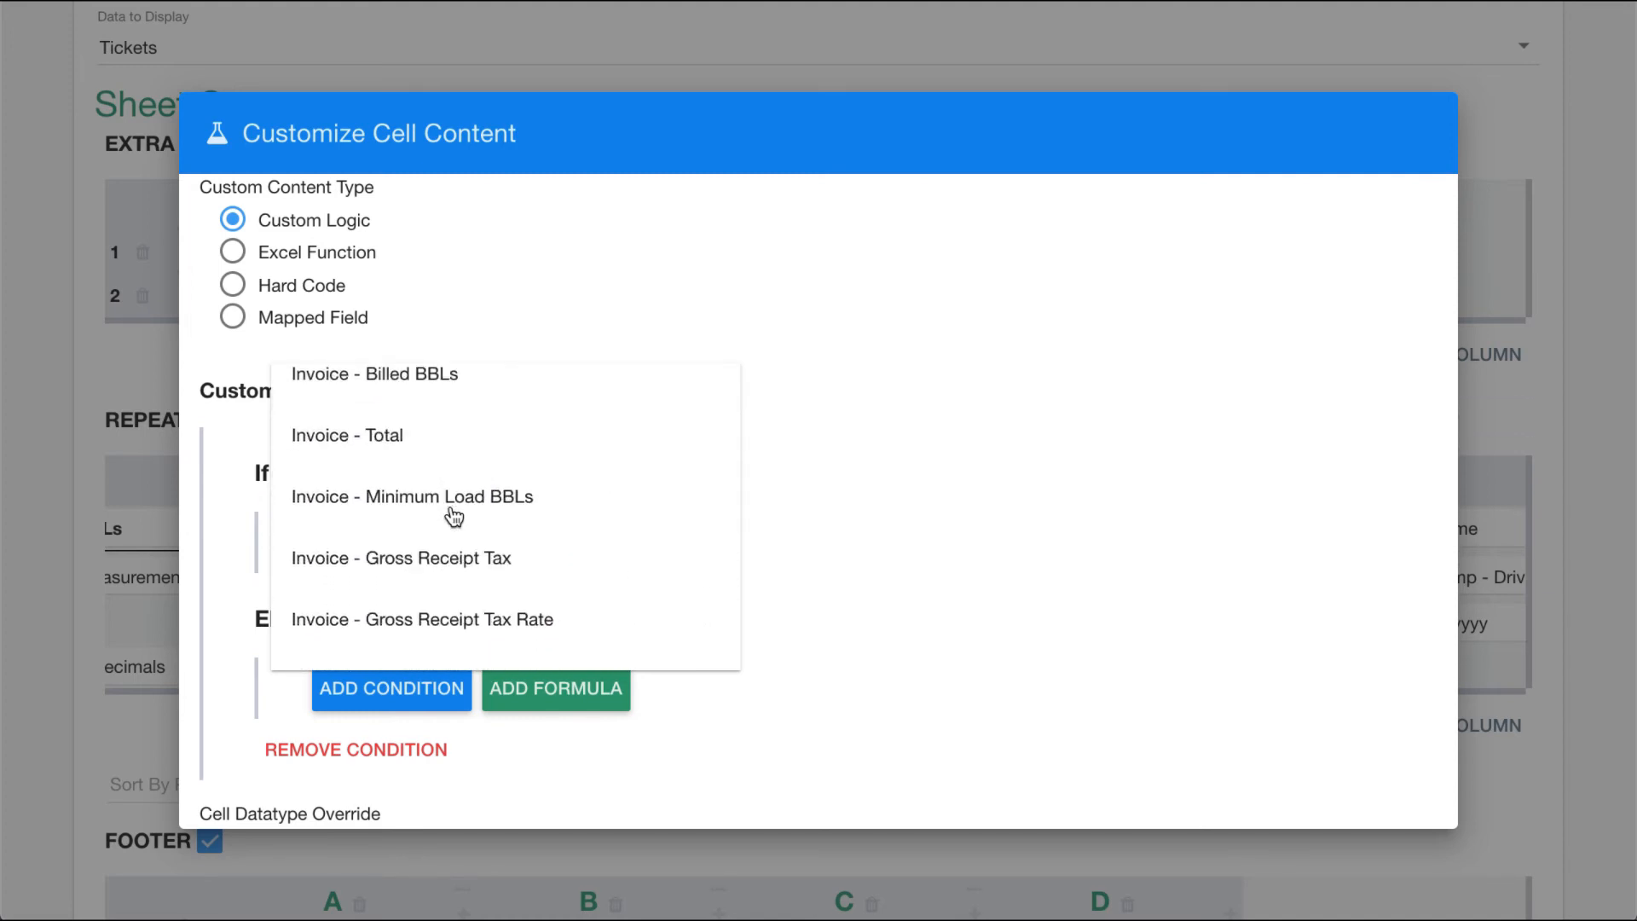
scroll(453, 516, down, 15)
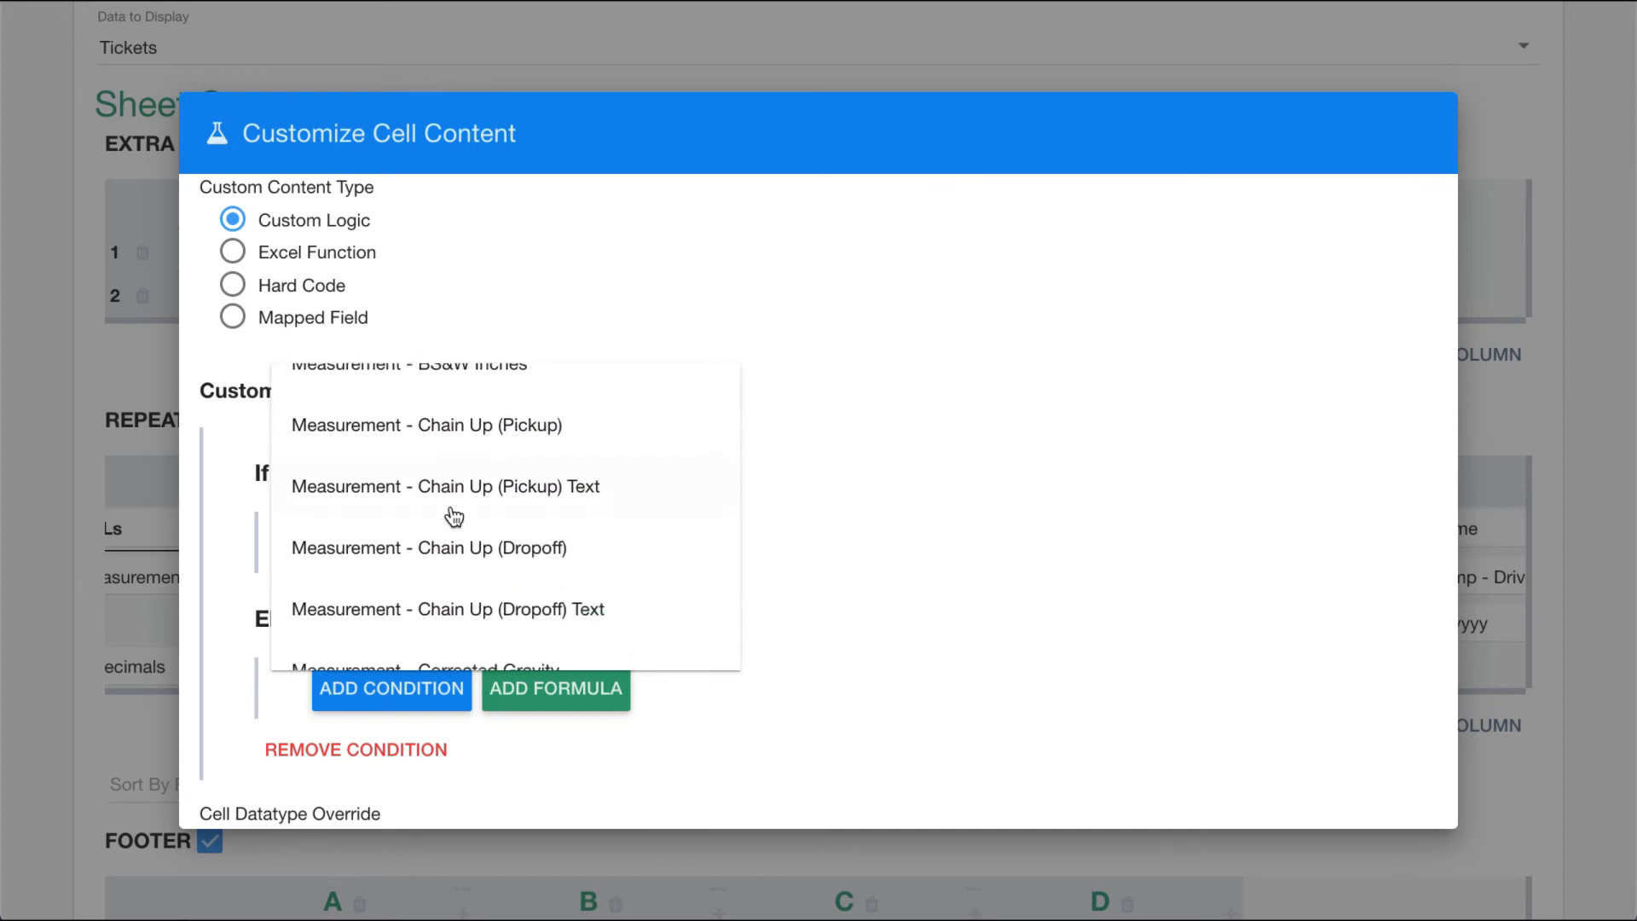
scroll(453, 516, down, 15)
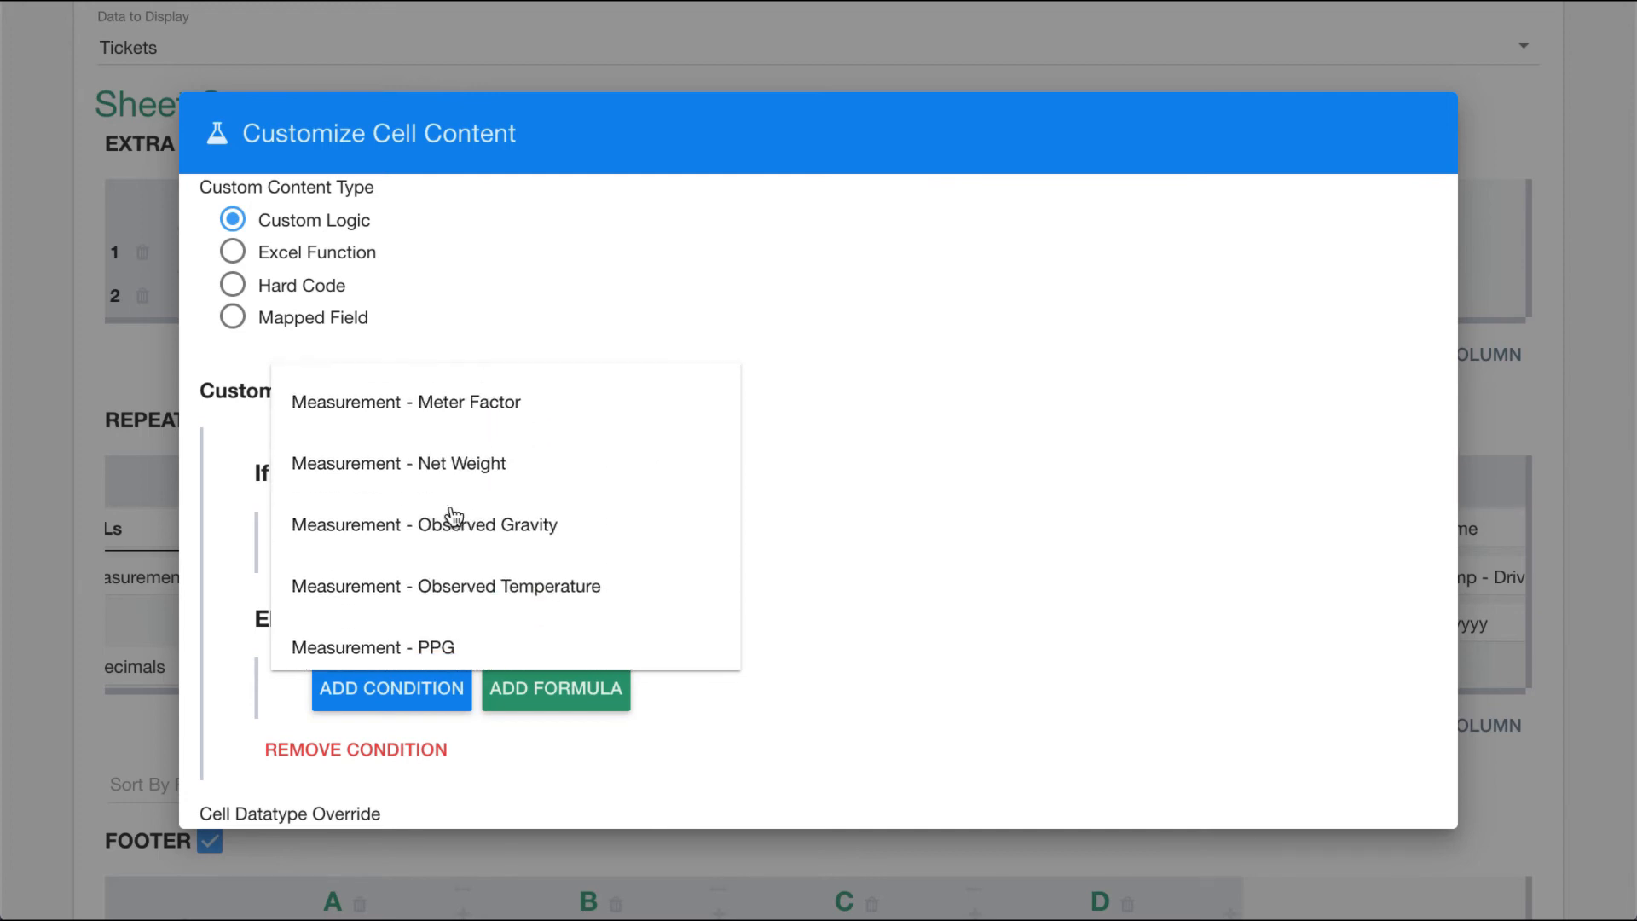
scroll(454, 516, down, 10)
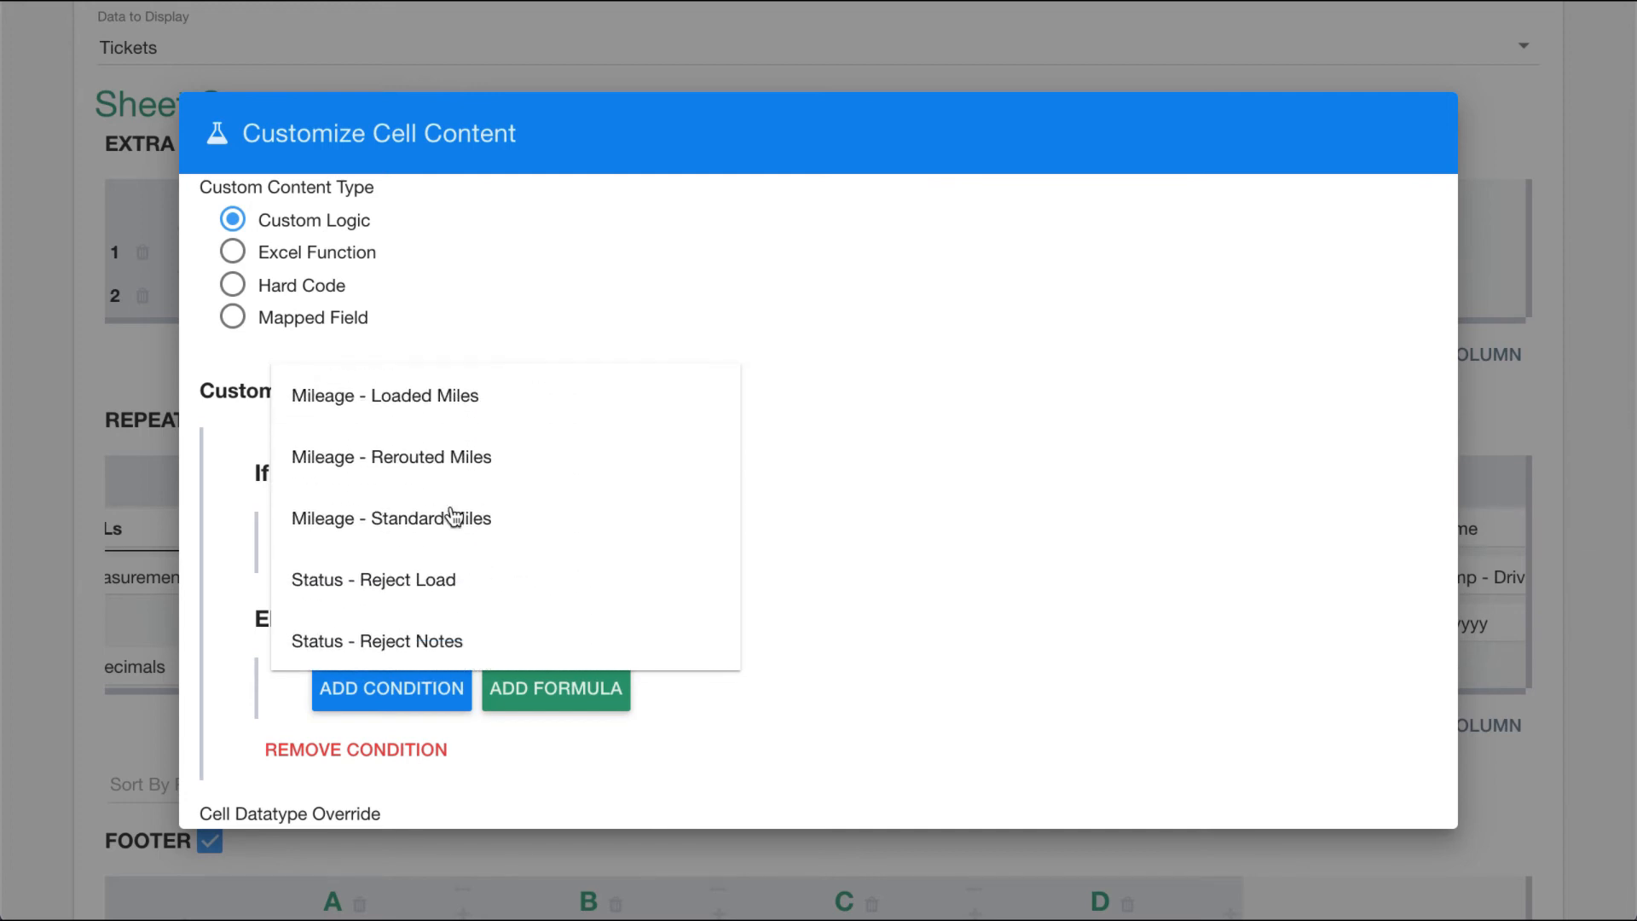
scroll(454, 515, up, 3)
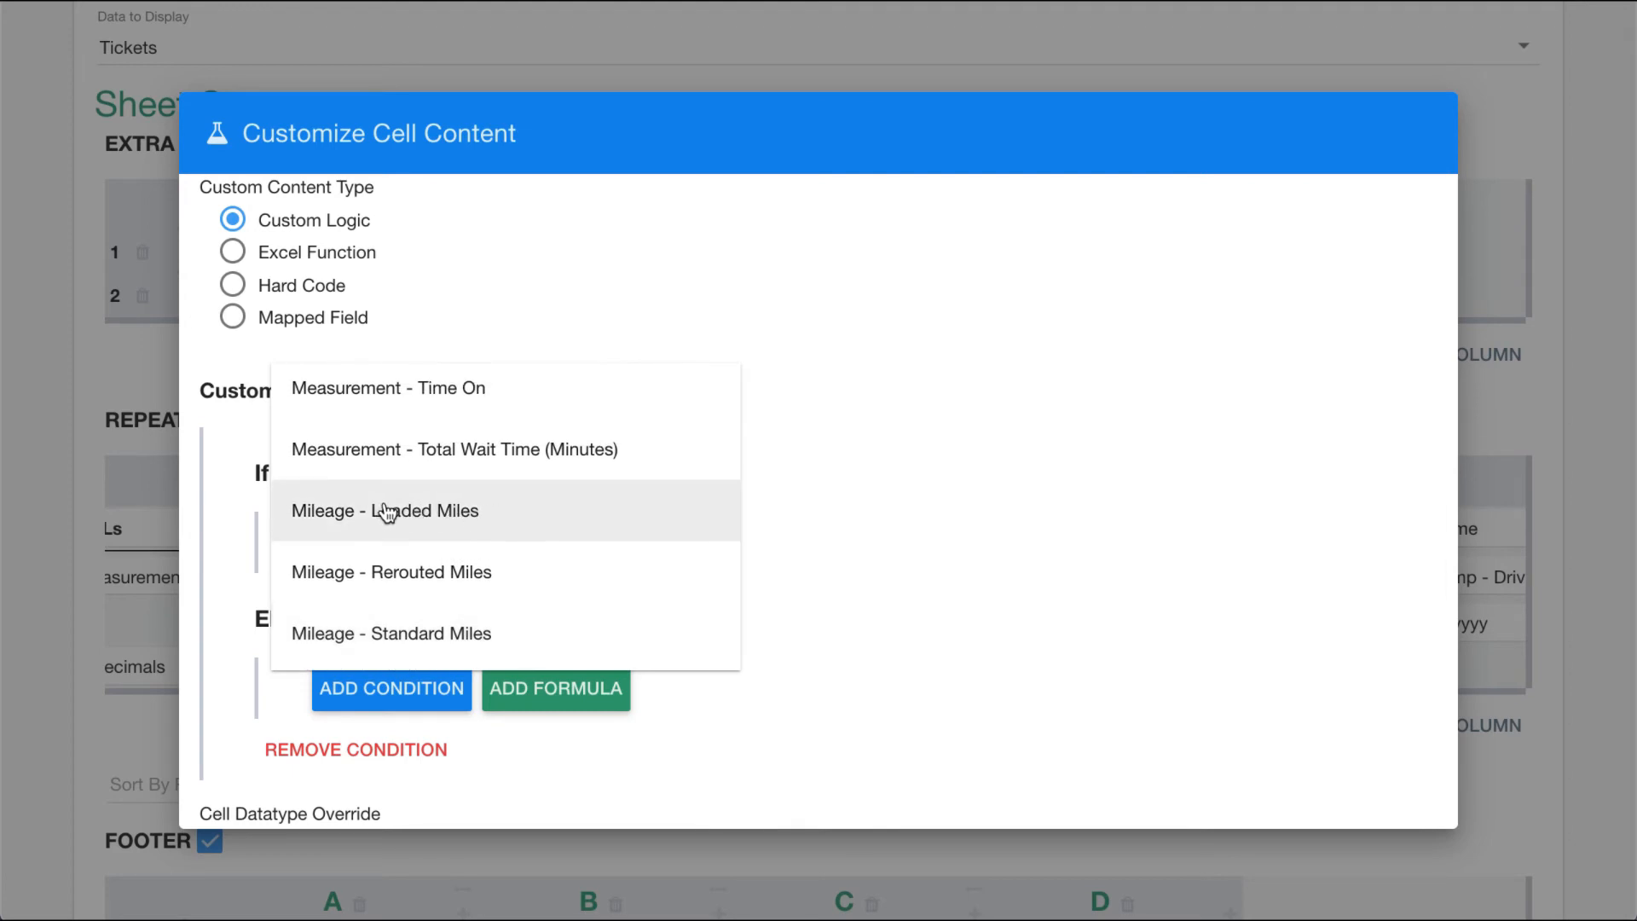
click(394, 580)
Step: Set the rerouted miles condition to Is Greater Than the hardcoded number 0
click(606, 453)
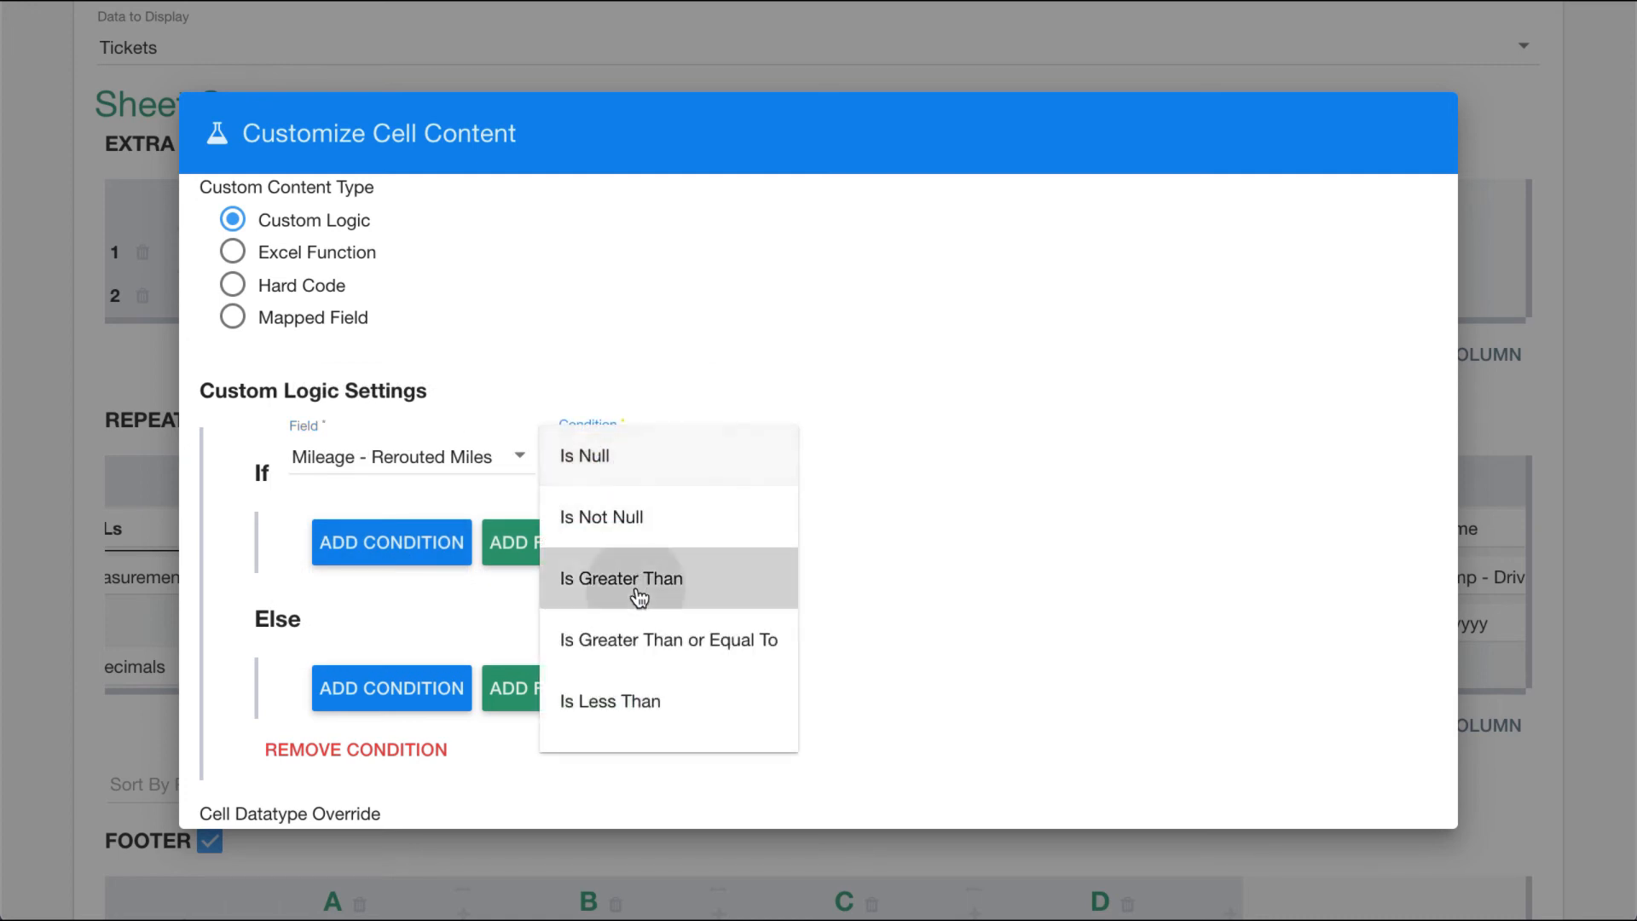
click(739, 588)
click(791, 464)
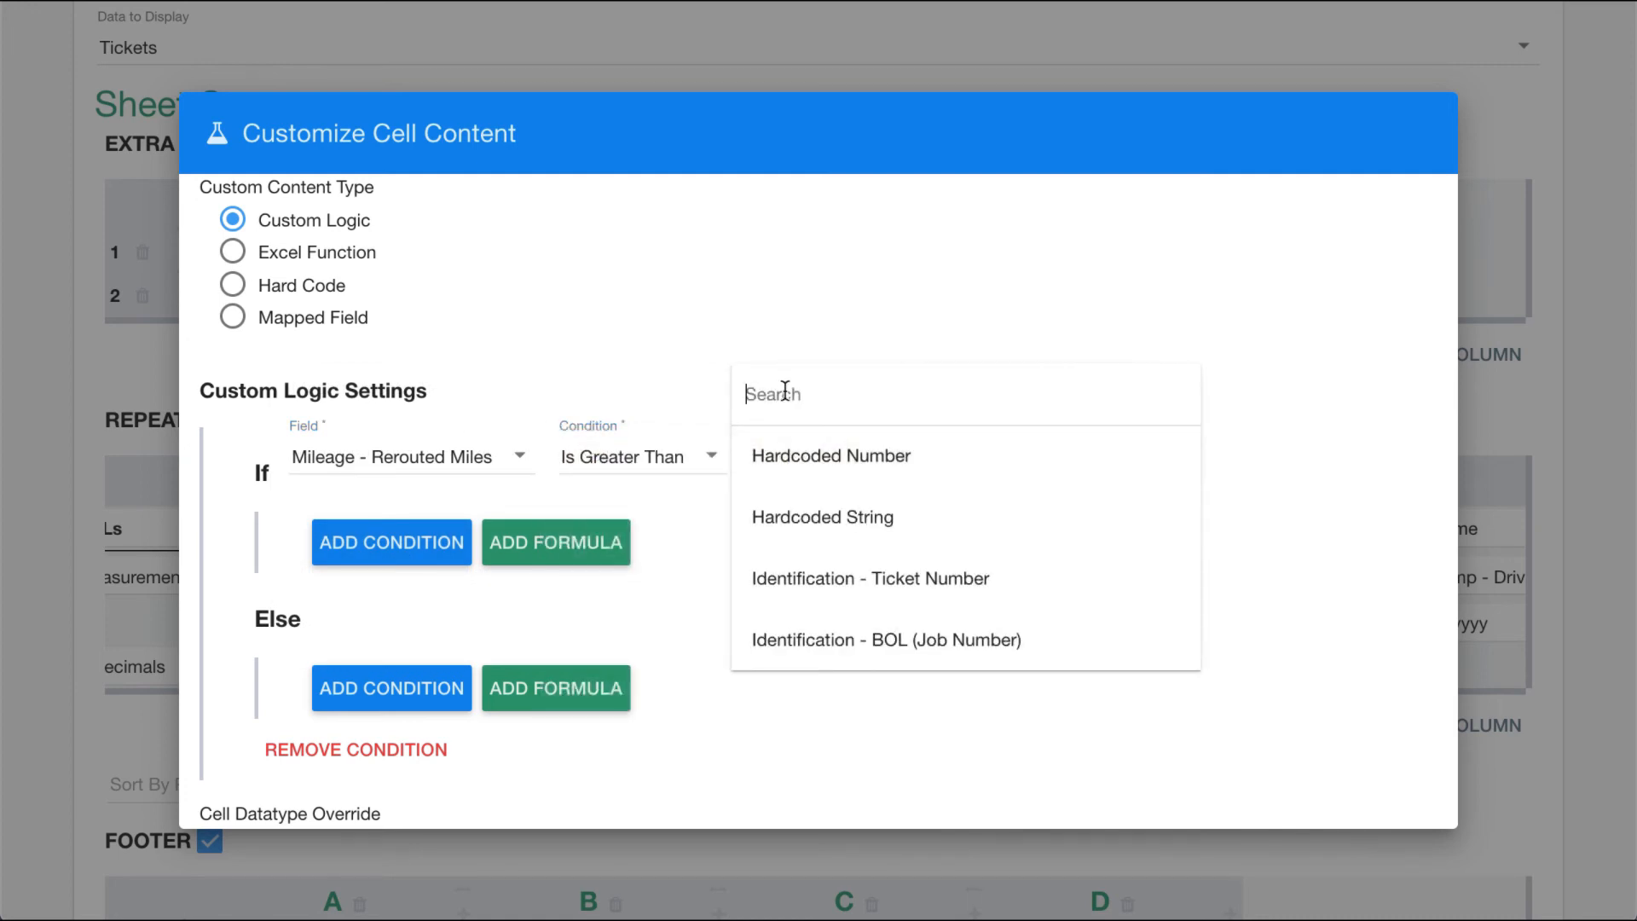
click(819, 465)
click(1013, 453)
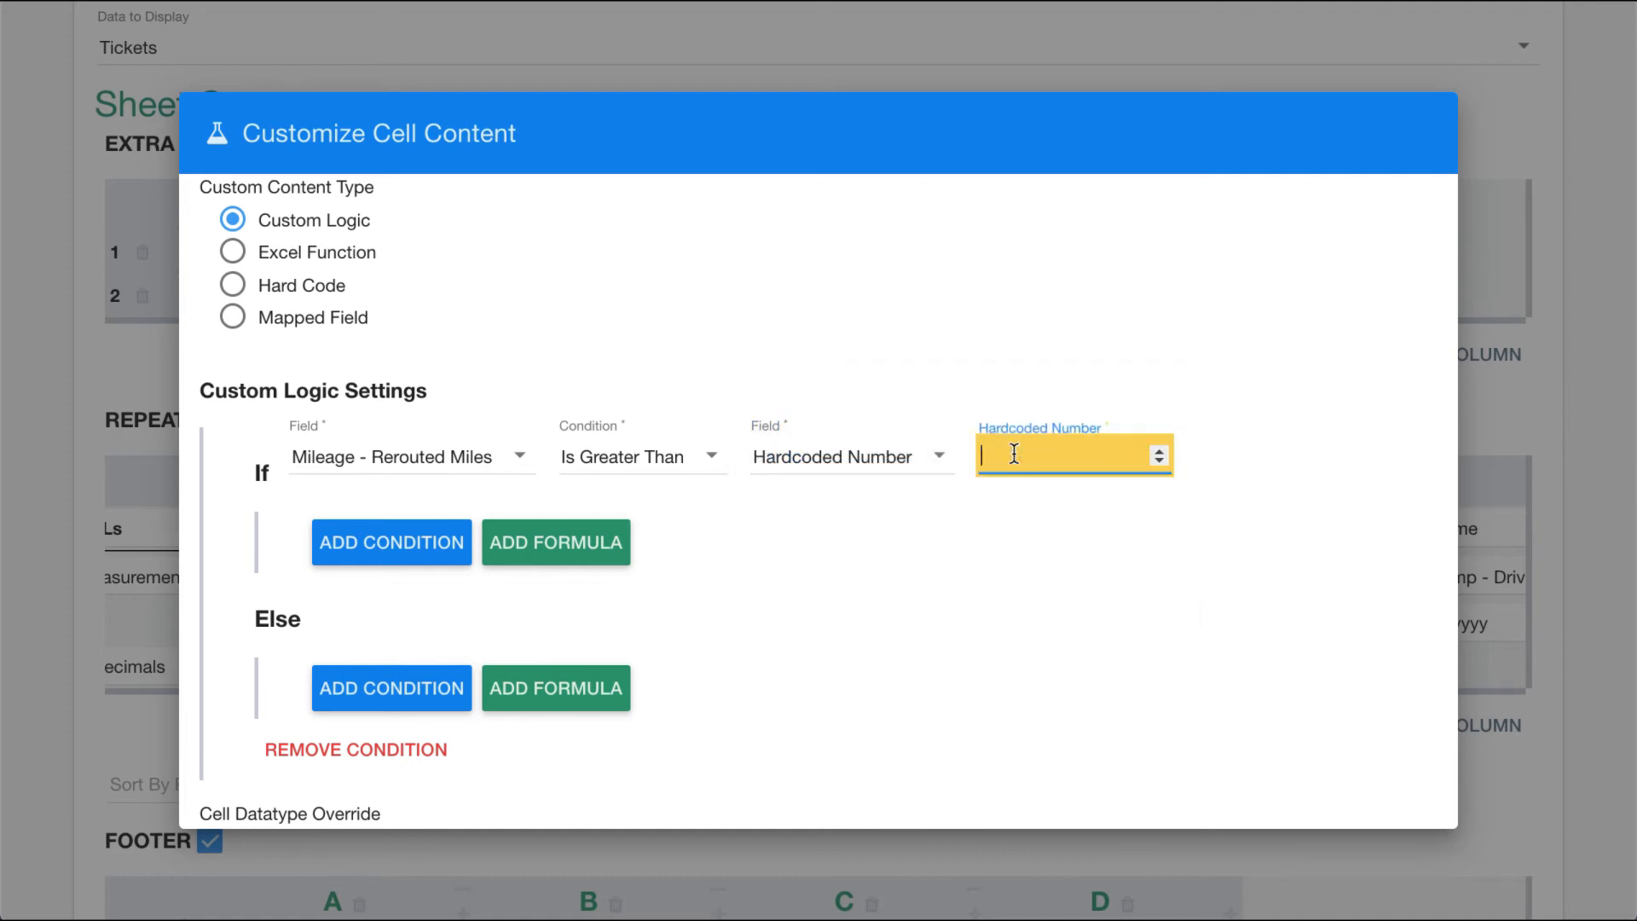
text(0)
click(952, 524)
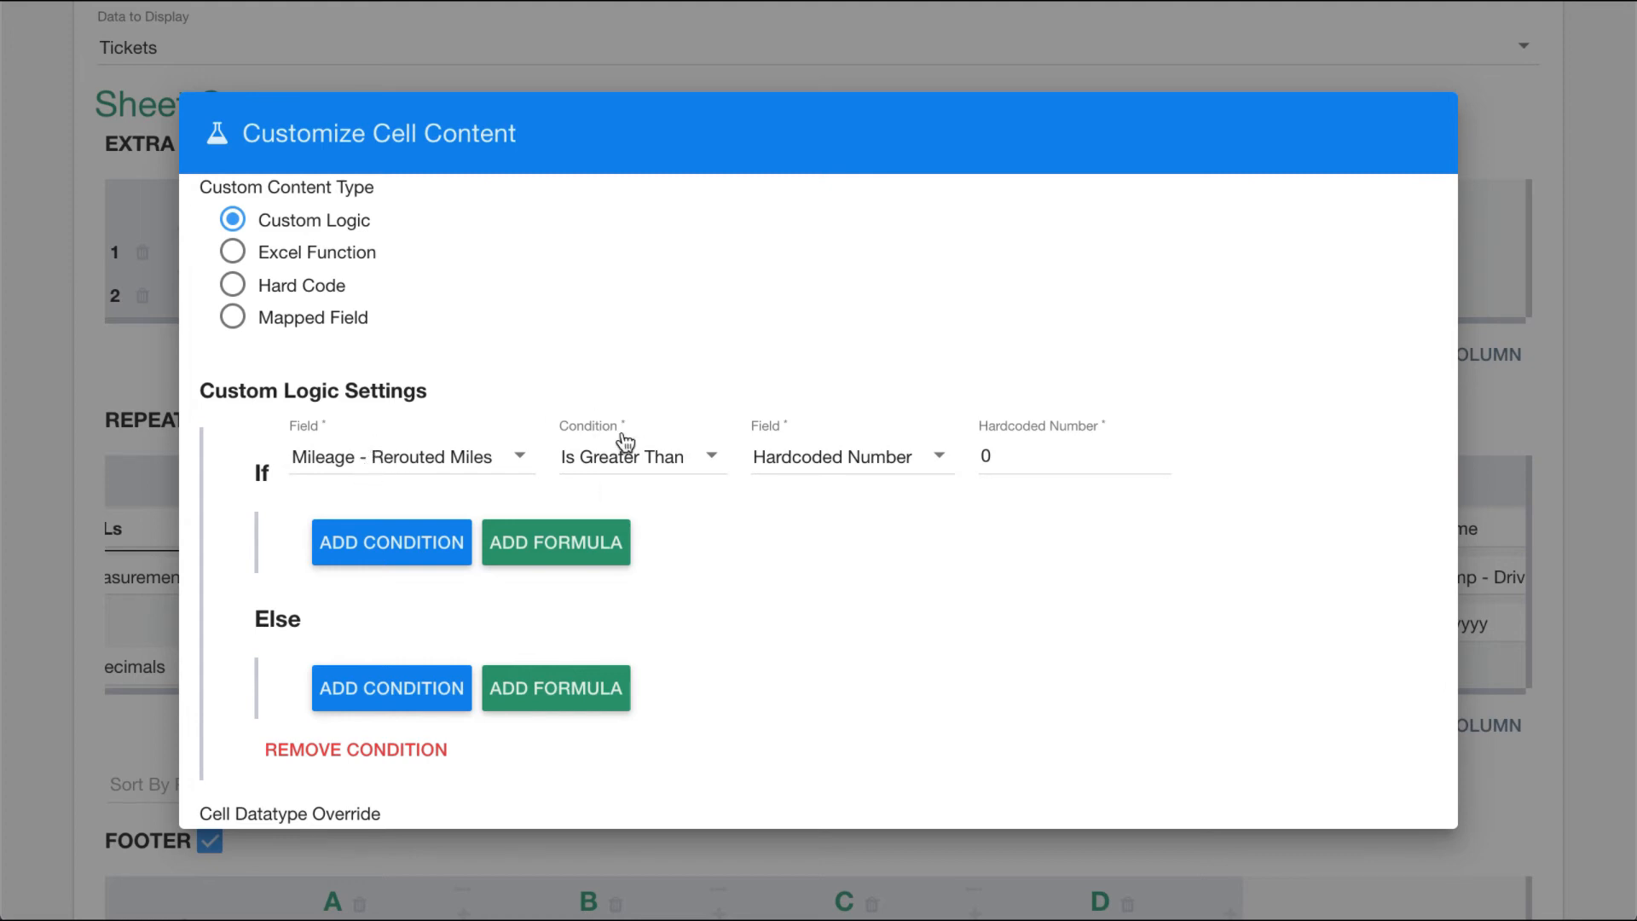
Step: Add a formula to both the If and Else branches and remove the one under Else
click(525, 546)
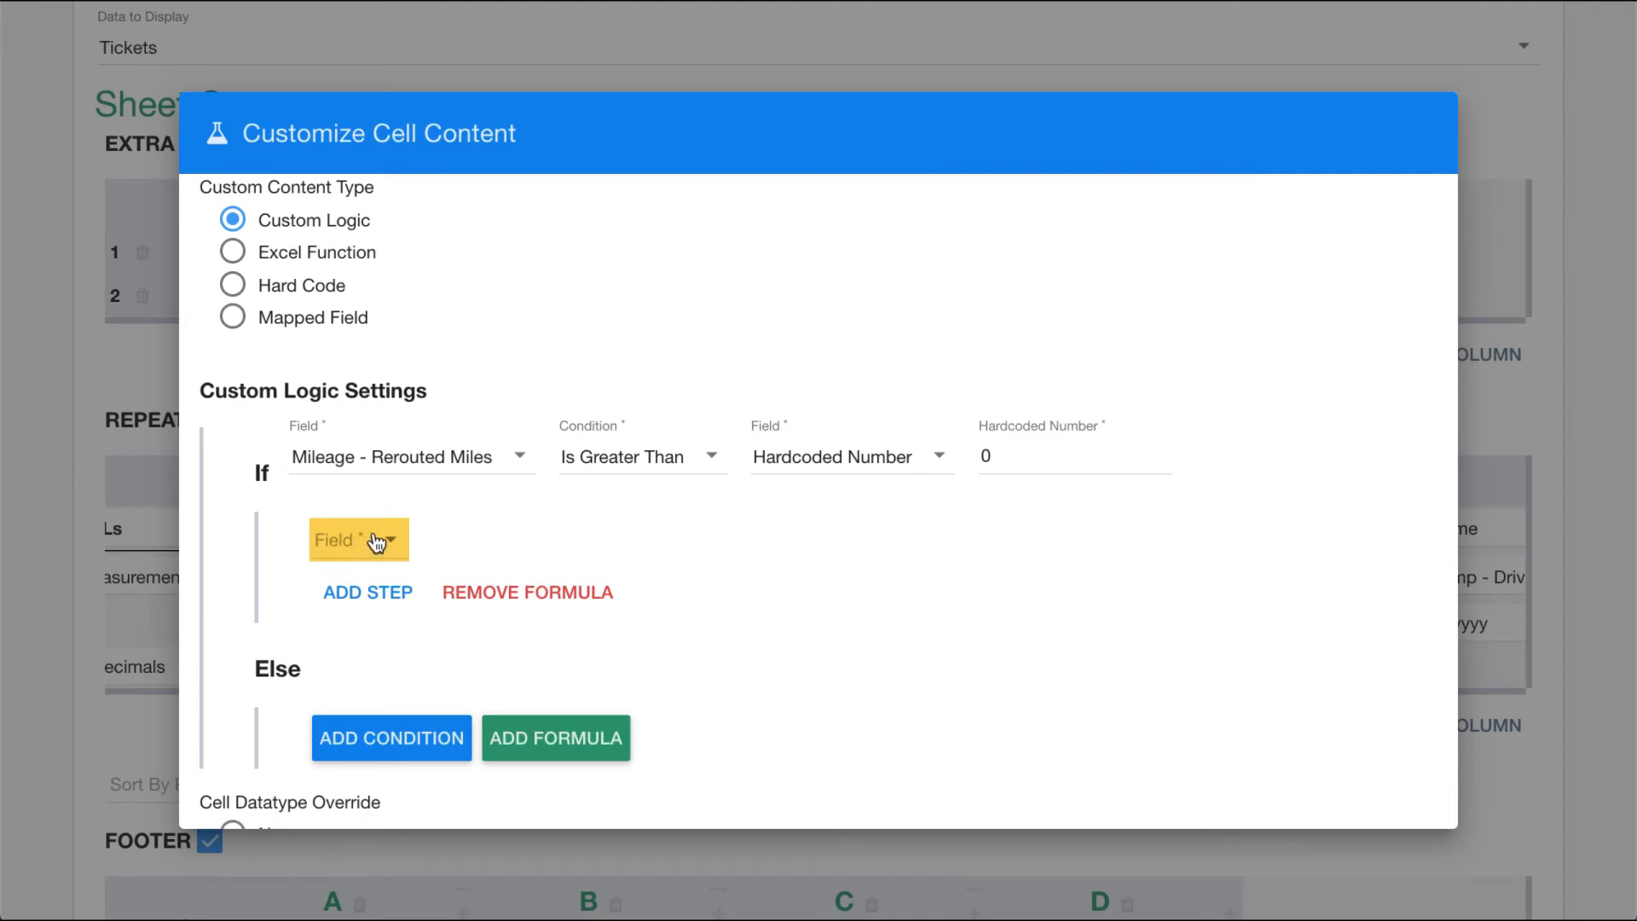
click(544, 737)
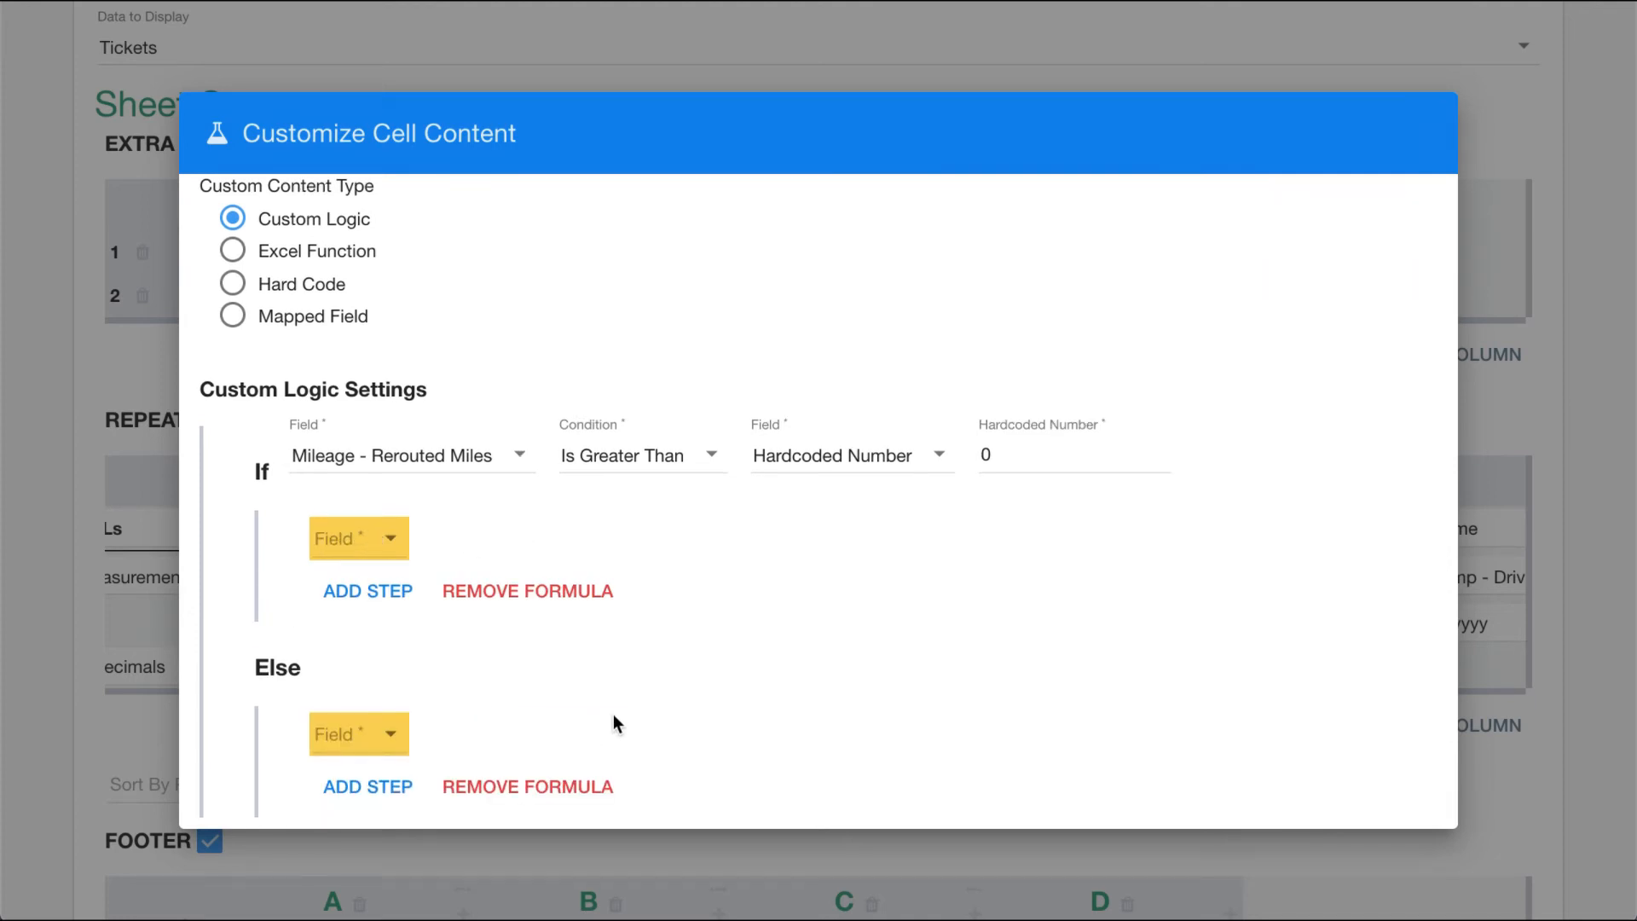
scroll(612, 714, down, 1)
click(555, 694)
click(1081, 516)
Step: Add an Else formula that outputs the hardcoded string "NOT REROUTED" with the operator nothing
click(574, 663)
click(390, 666)
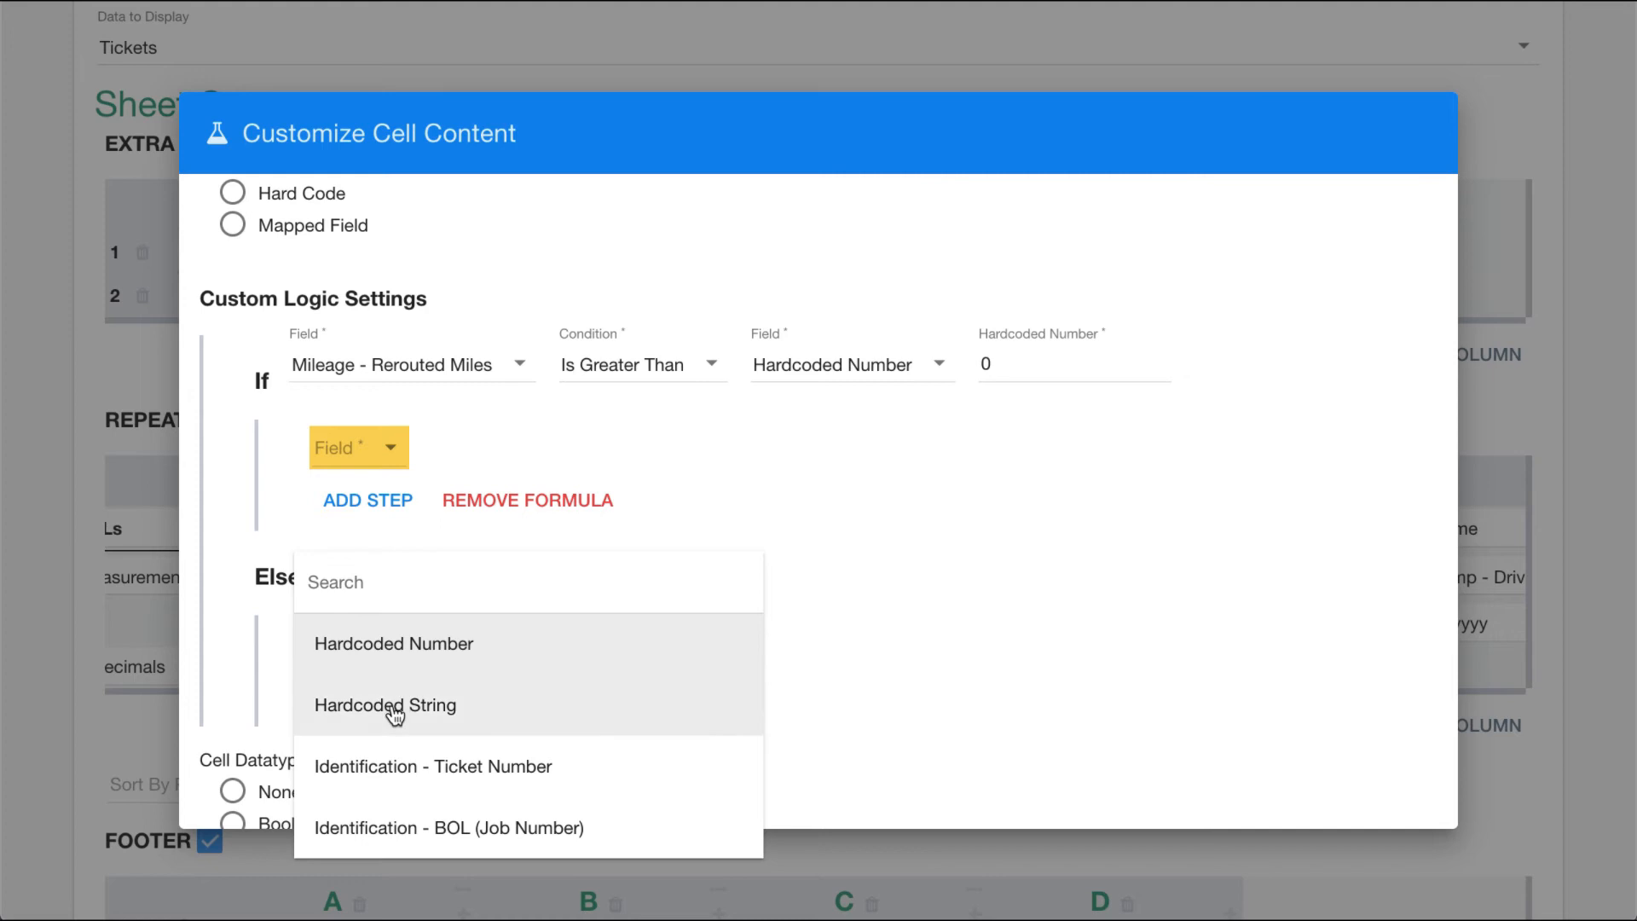
click(394, 713)
click(622, 638)
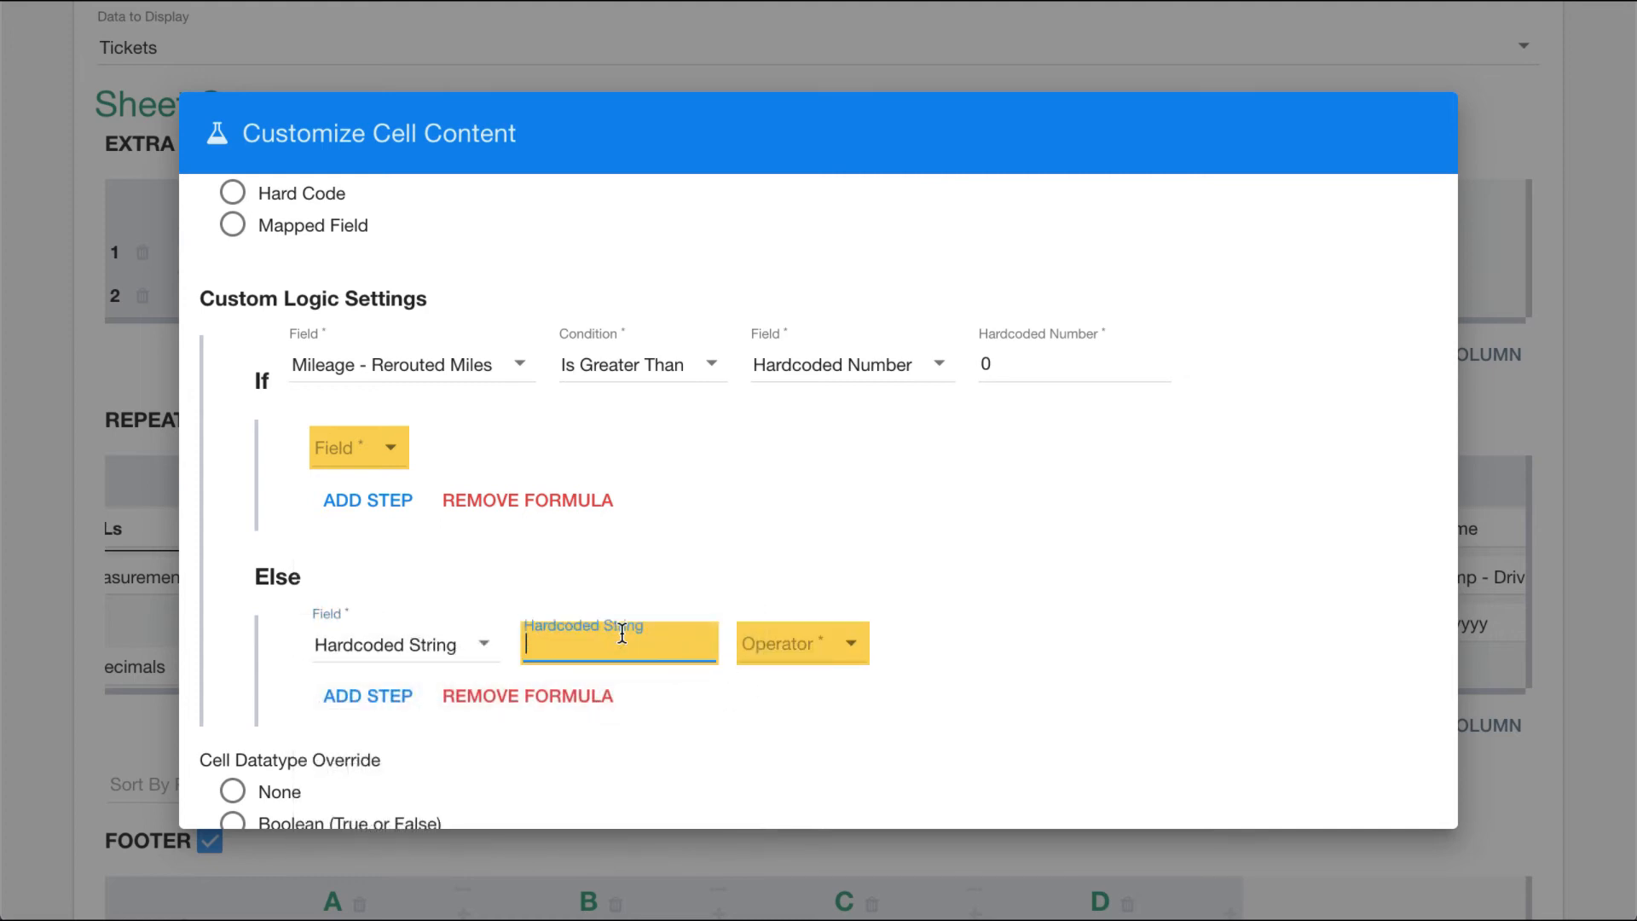
text(NO)
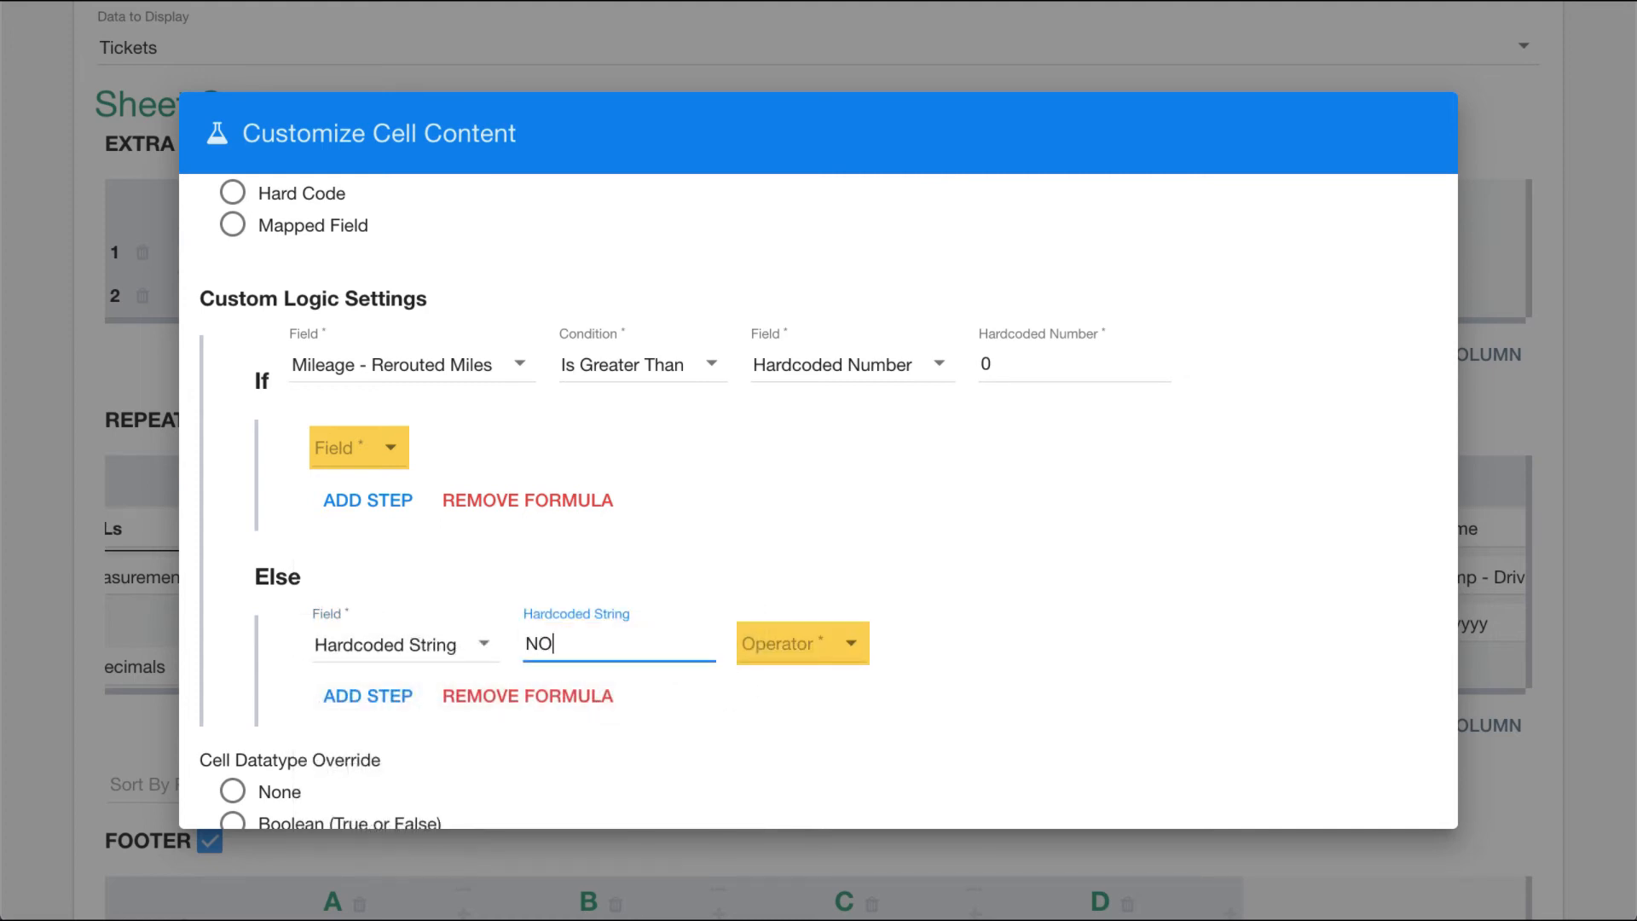
text(T REROUTED)
click(836, 650)
click(793, 646)
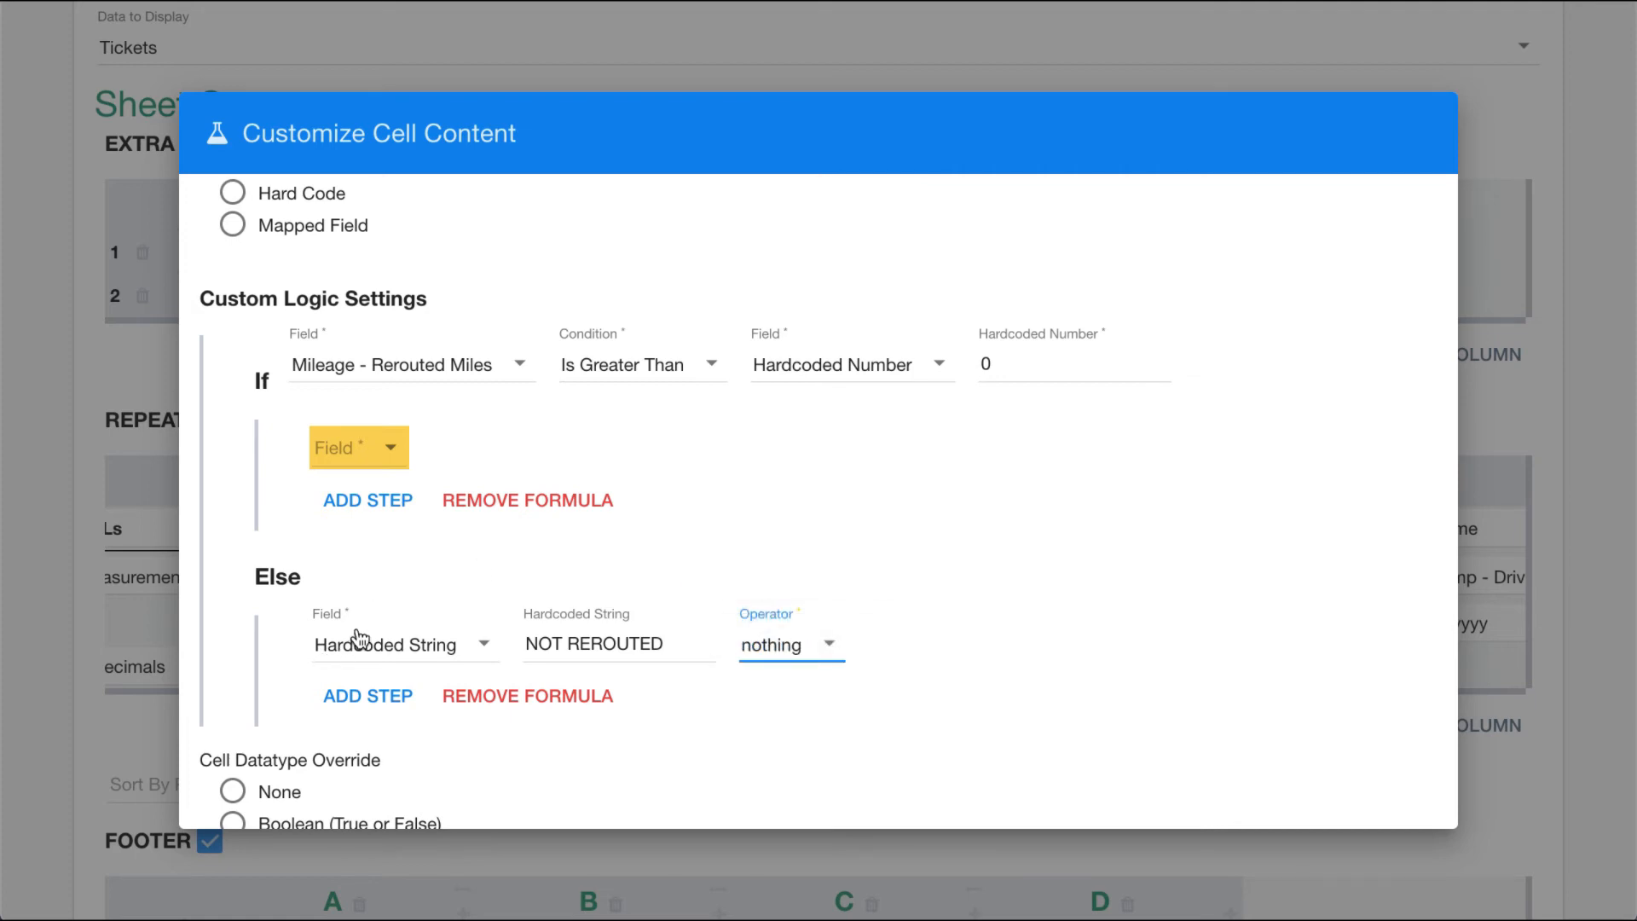
Step: Replace the empty formula in the If branch with a nested condition on Mileage - Rerouted Miles
click(531, 503)
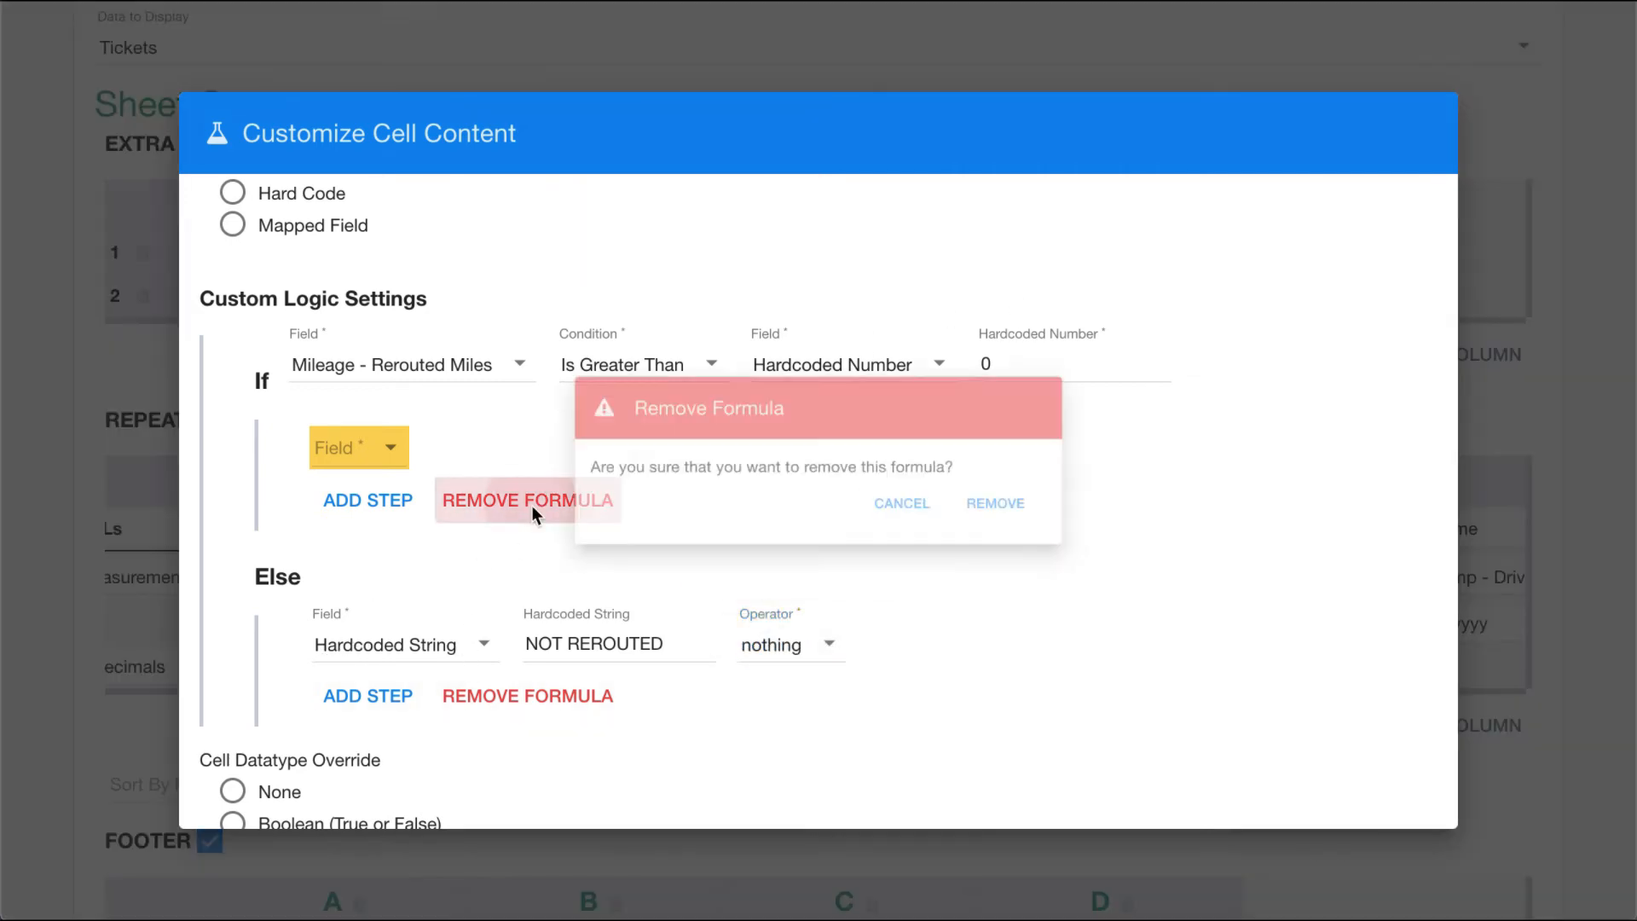
click(1064, 510)
click(460, 461)
click(402, 451)
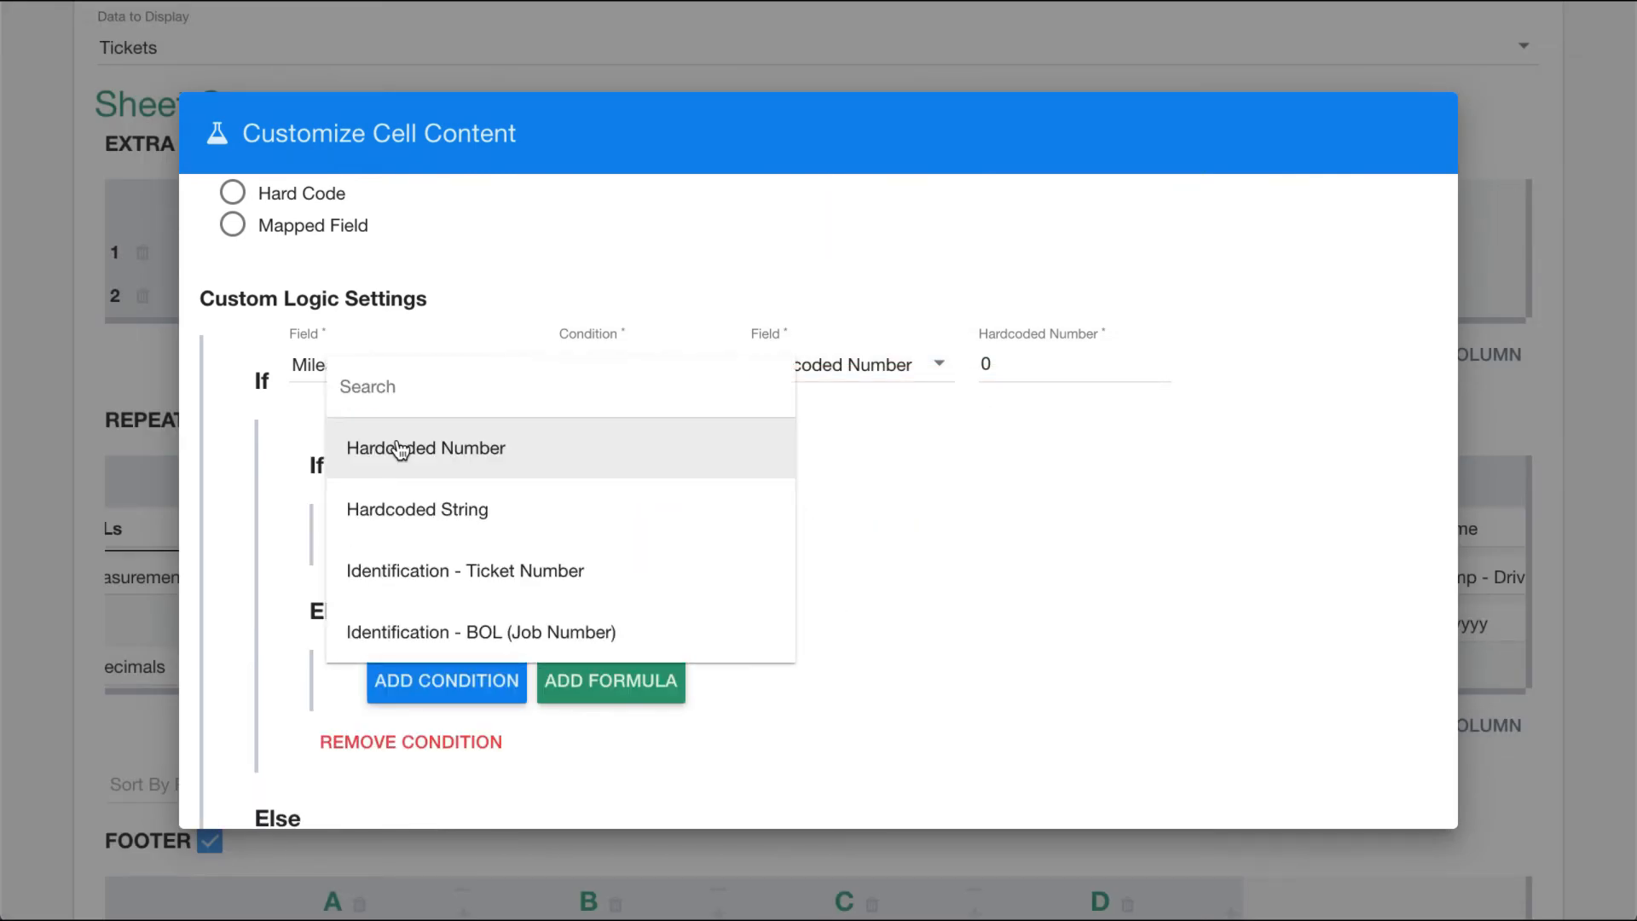
click(430, 396)
text(mileag)
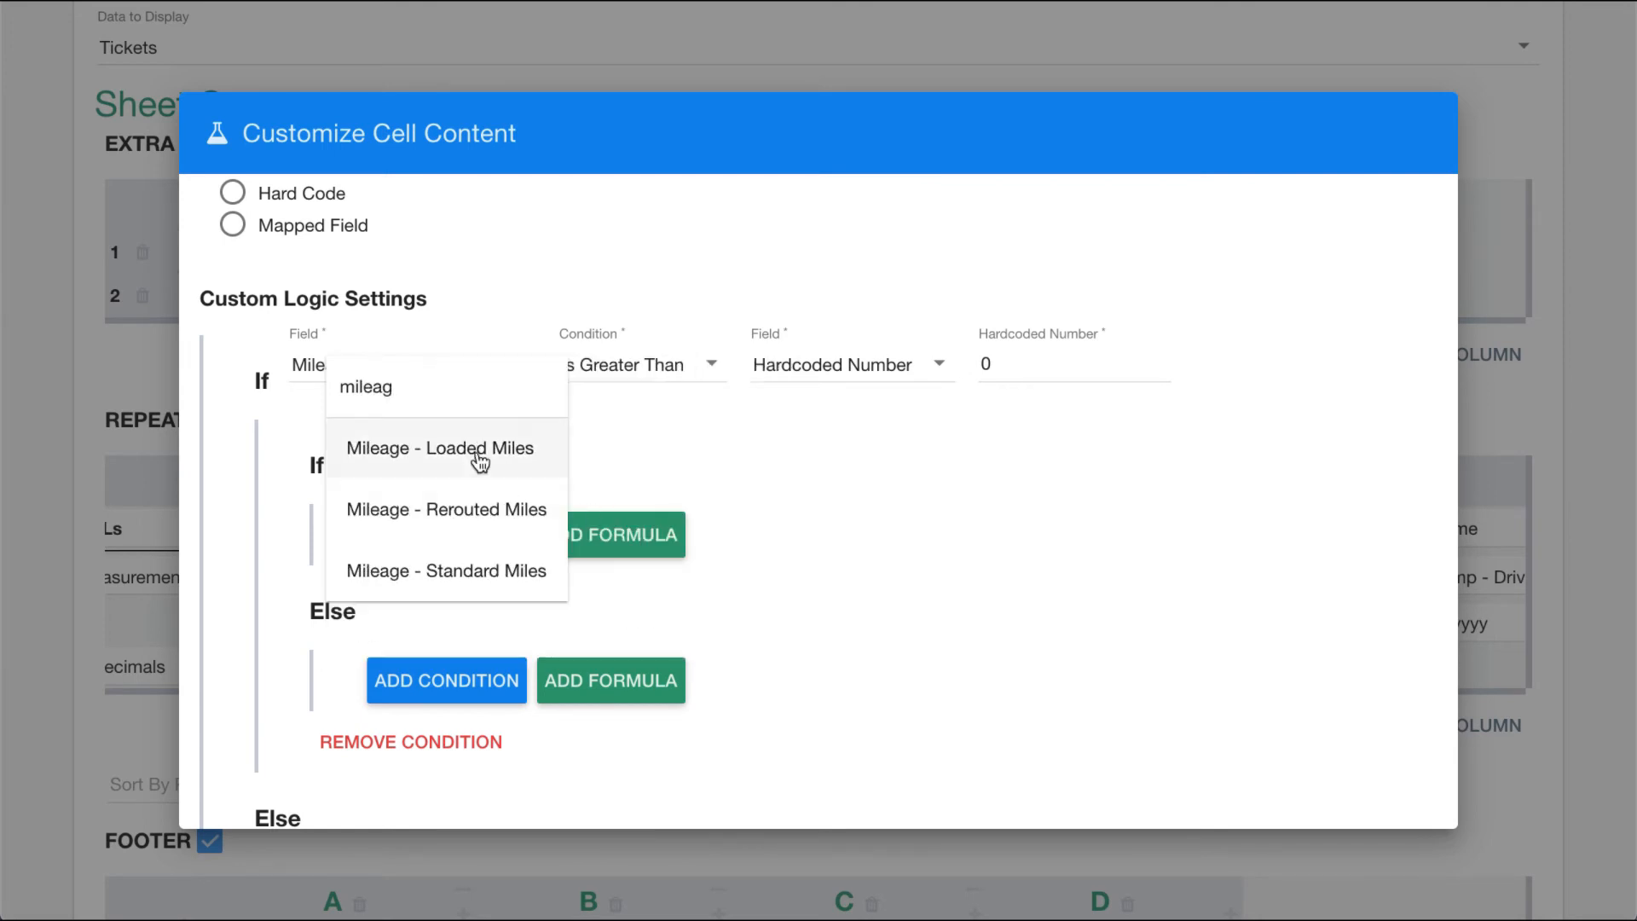
click(486, 511)
Step: Set the nested condition to Is Greater Than or Equal To the hardcoded number 25
click(678, 445)
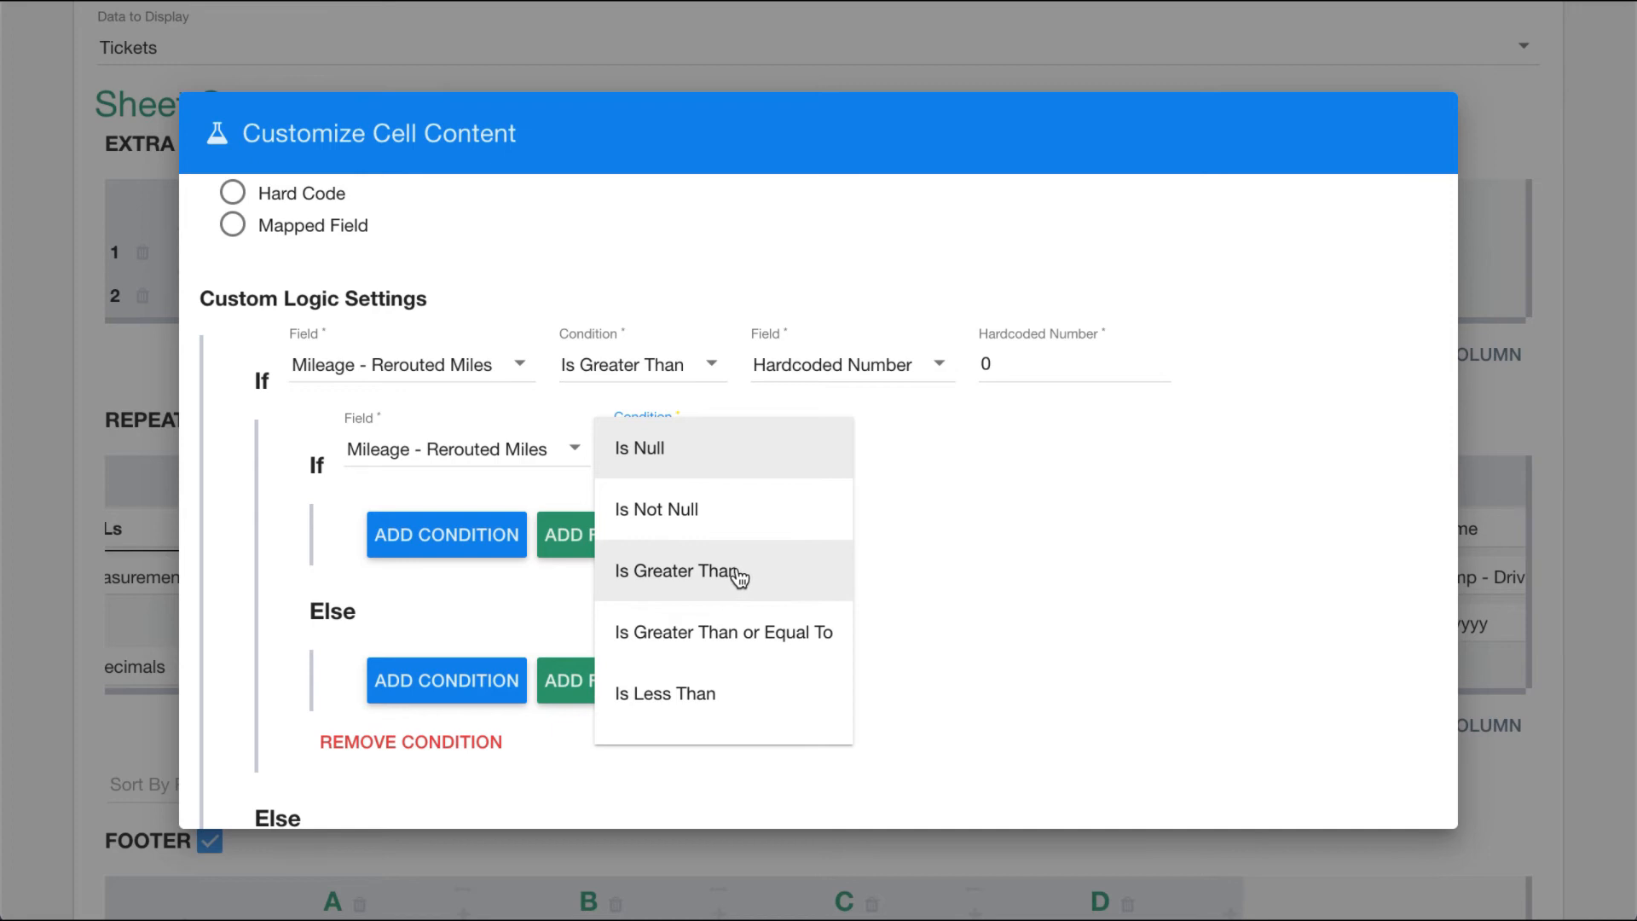
click(716, 631)
click(939, 444)
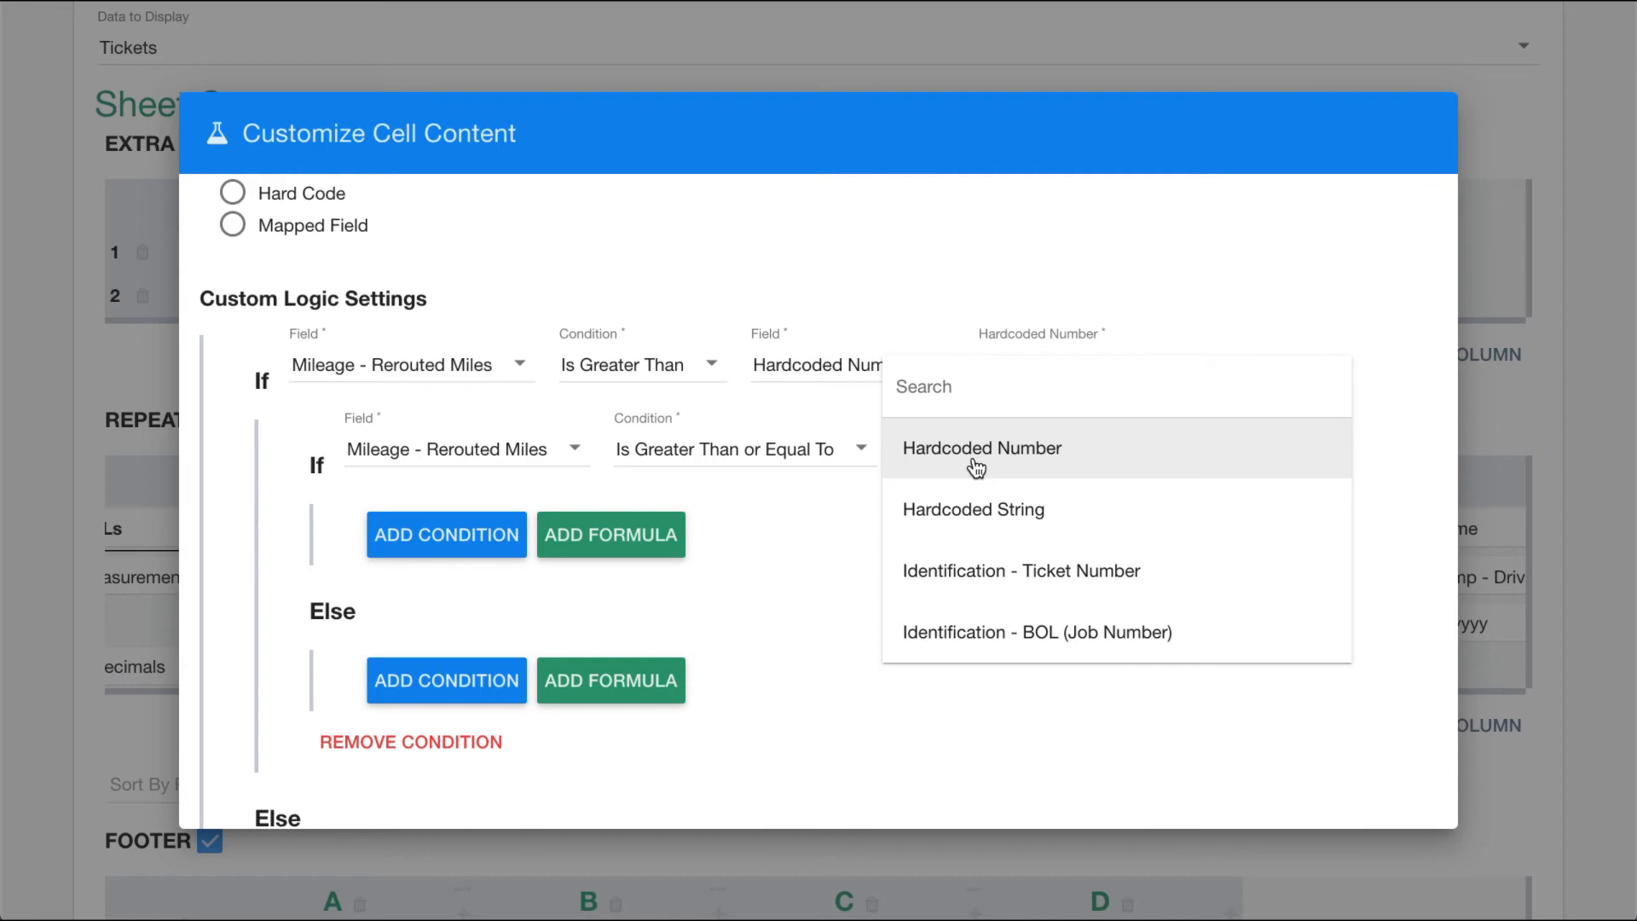
click(939, 454)
click(1145, 450)
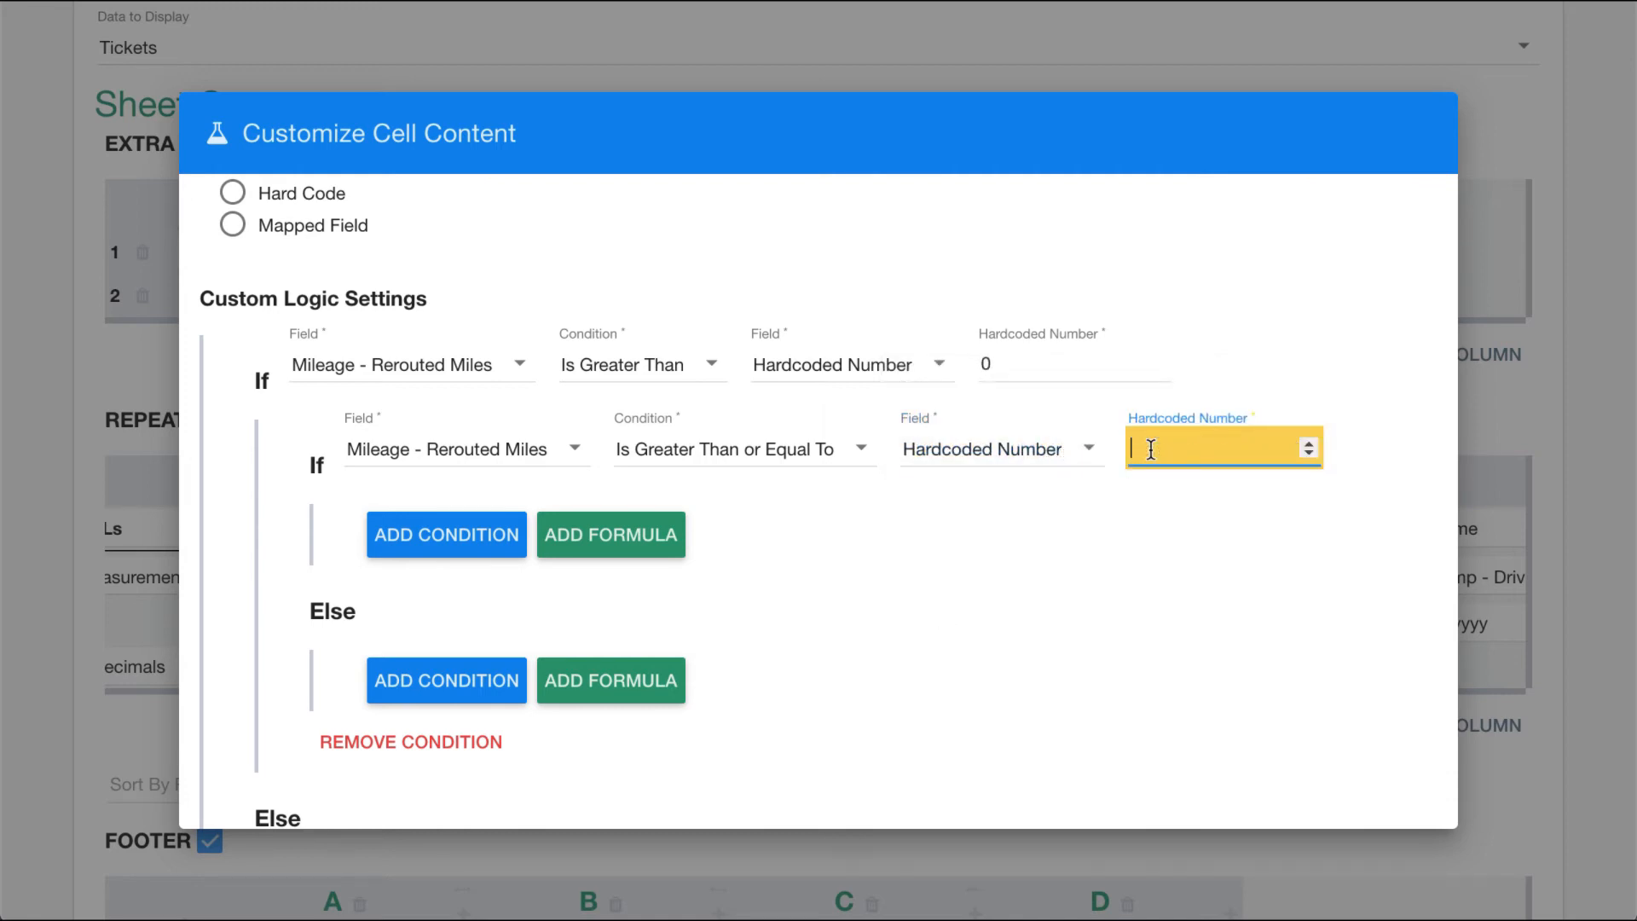
text(25)
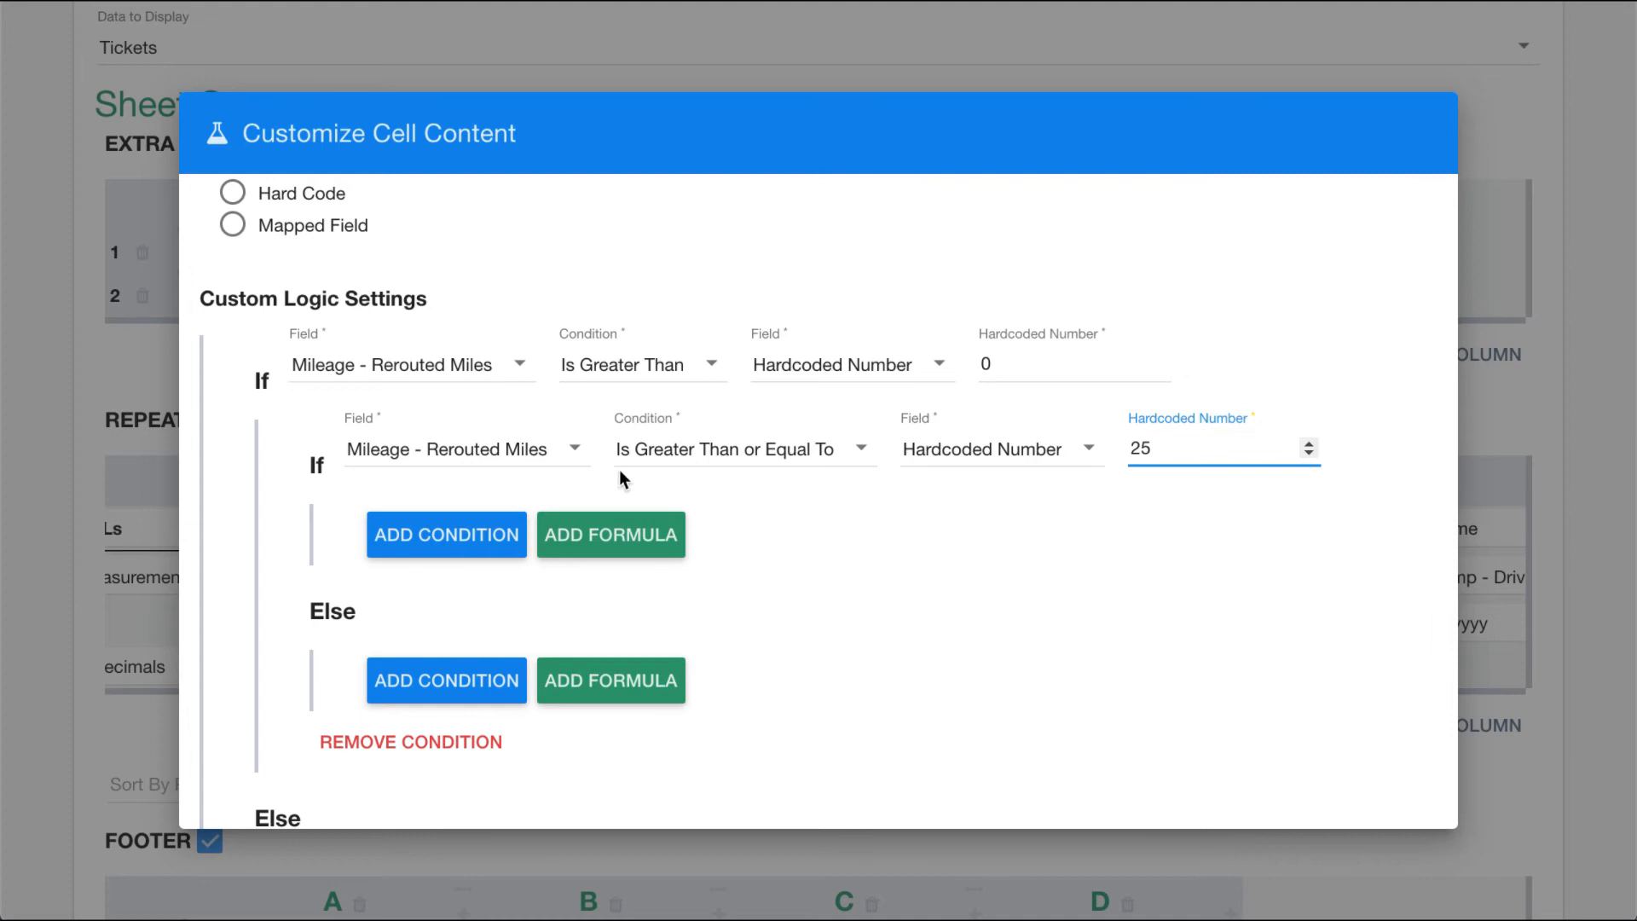
Step: Add a formula to the nested If branch that outputs the hardcoded string "LONG DISTANCE REROUTE" with the operator nothing
click(597, 530)
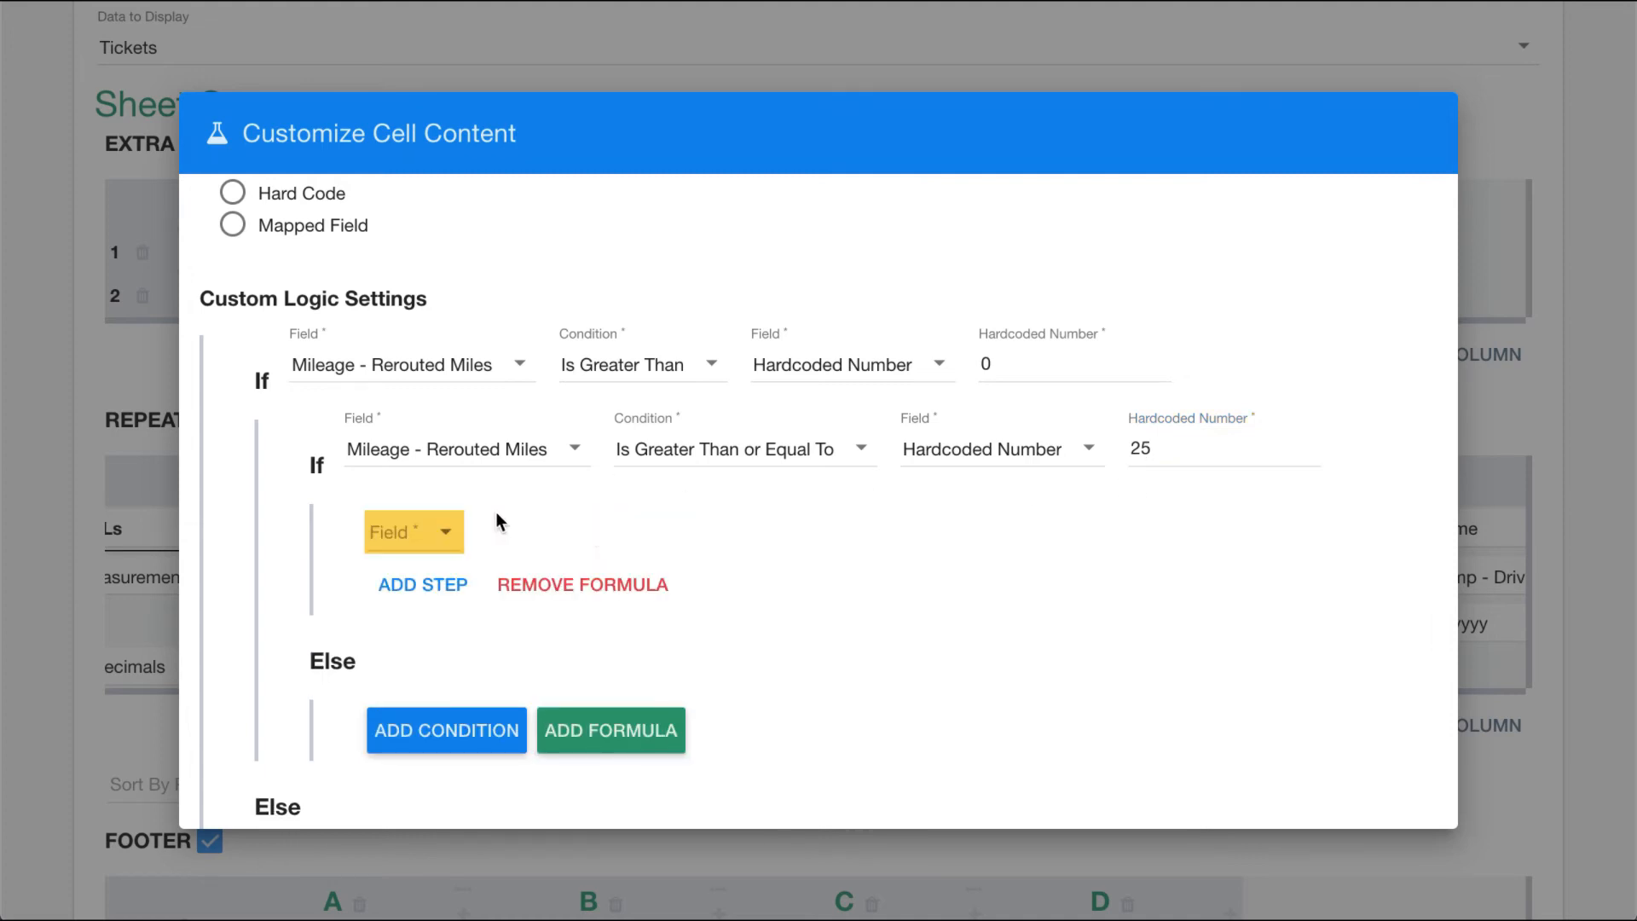
click(409, 524)
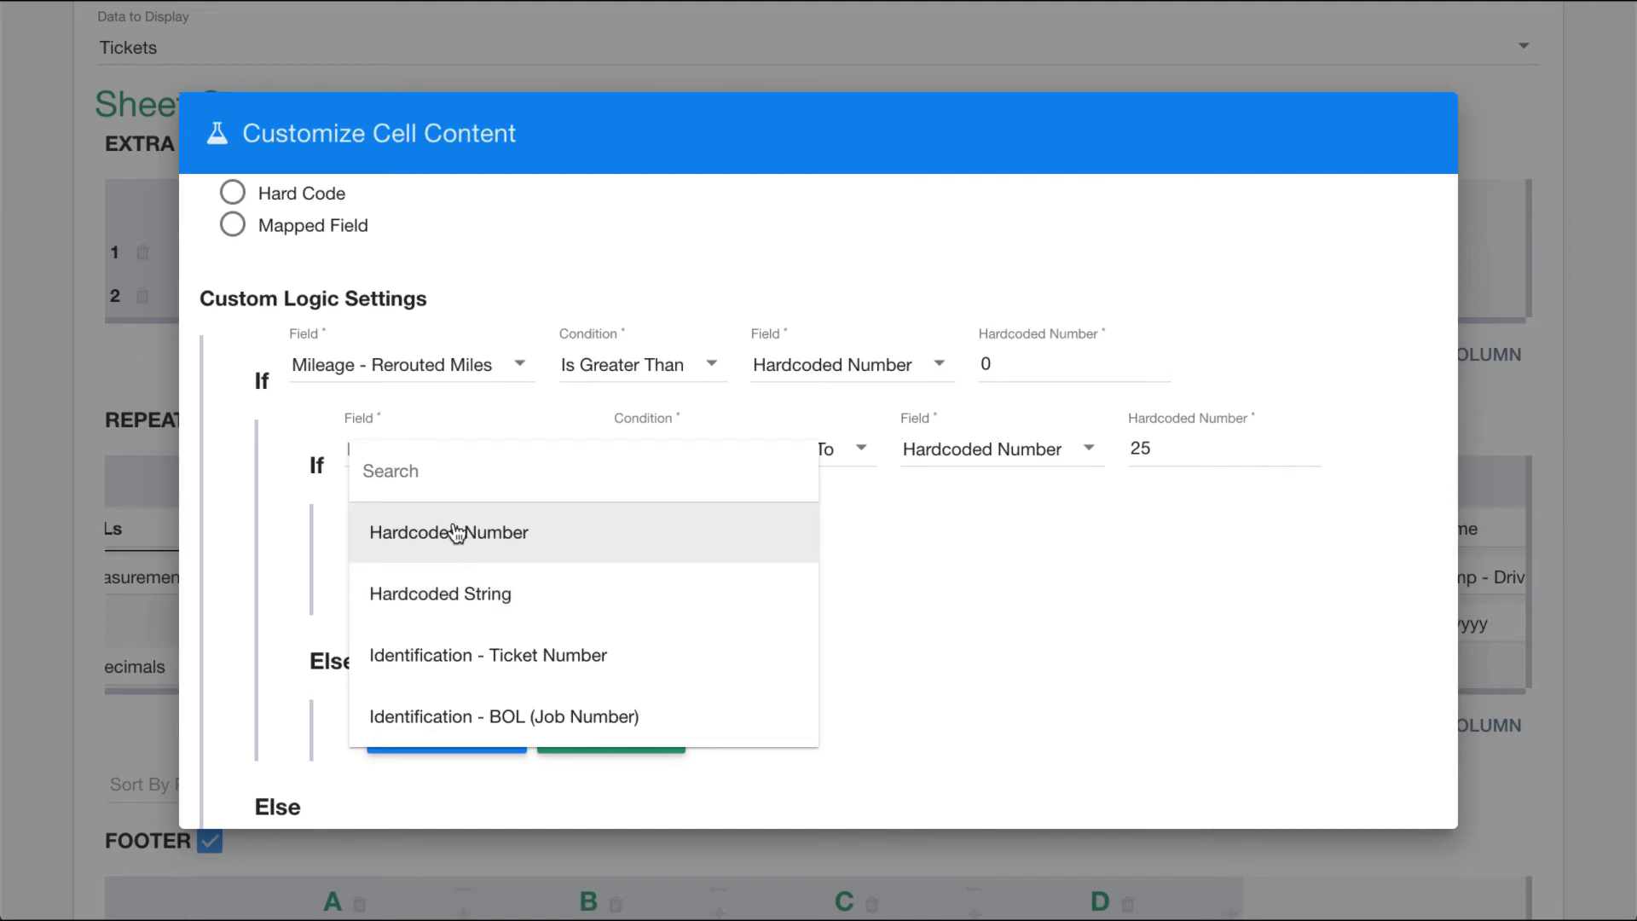
click(426, 597)
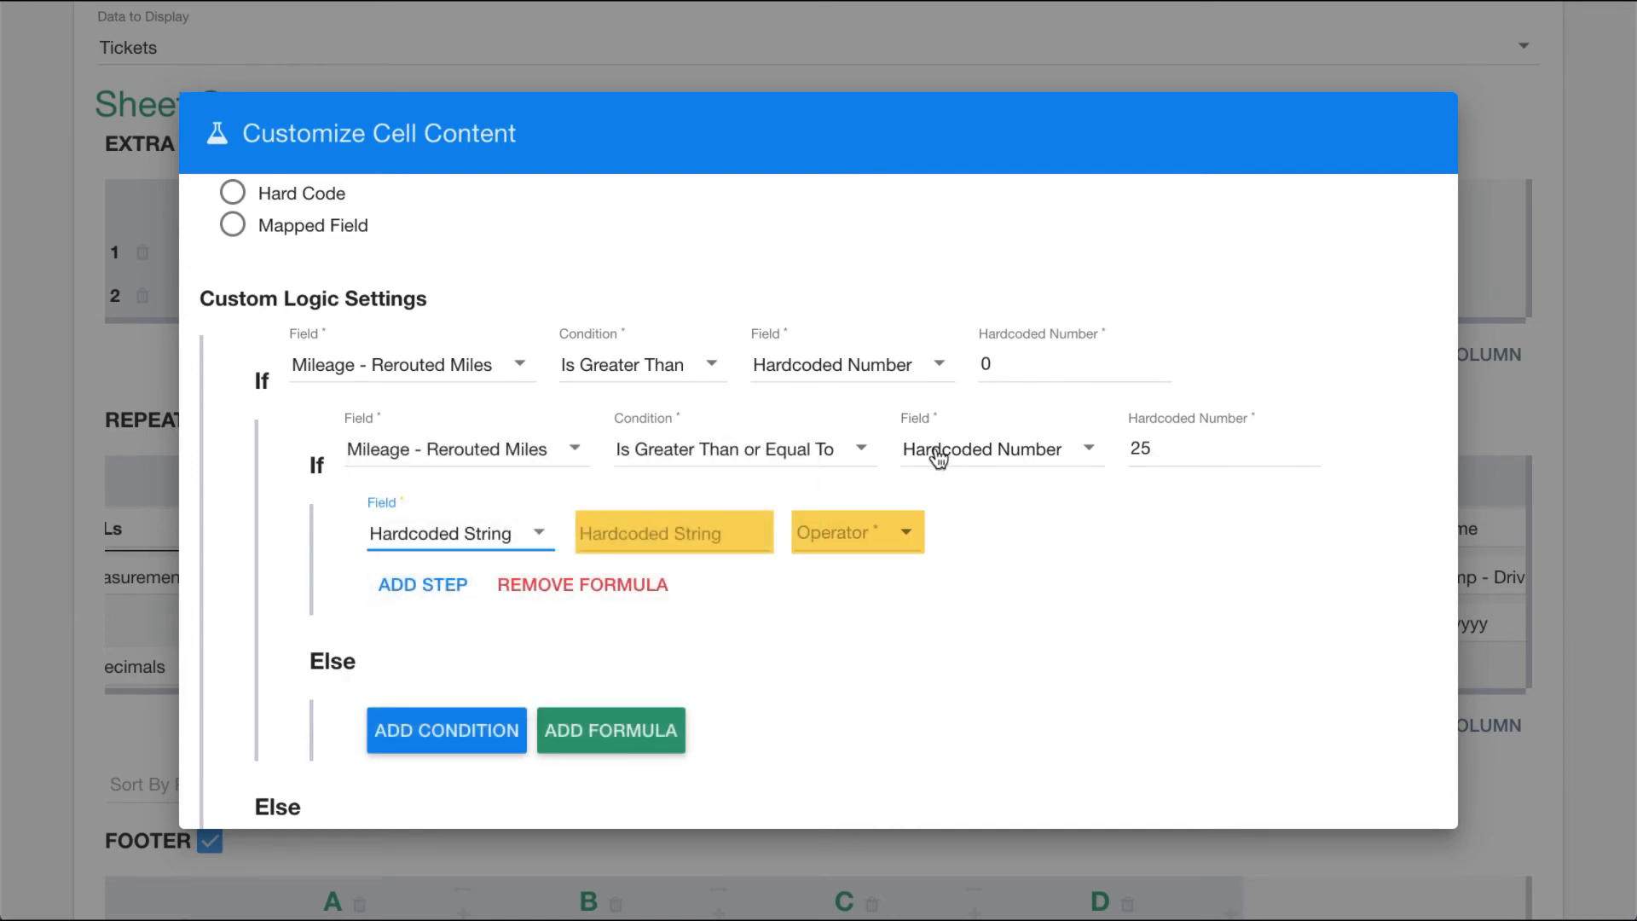
click(694, 542)
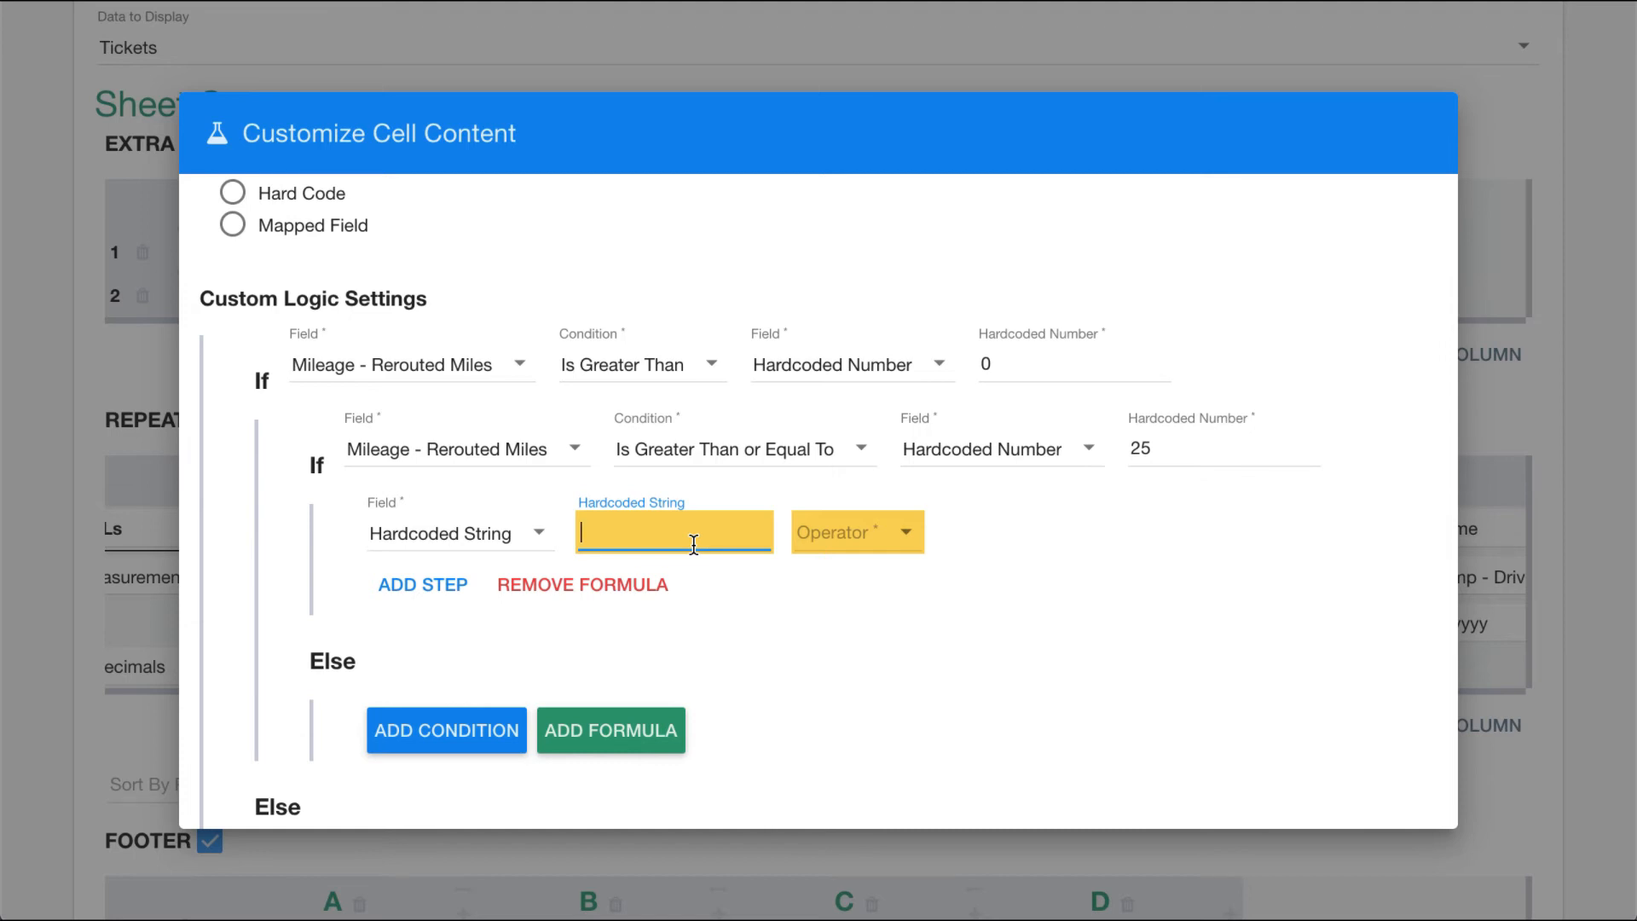
text(LONG DISTANC)
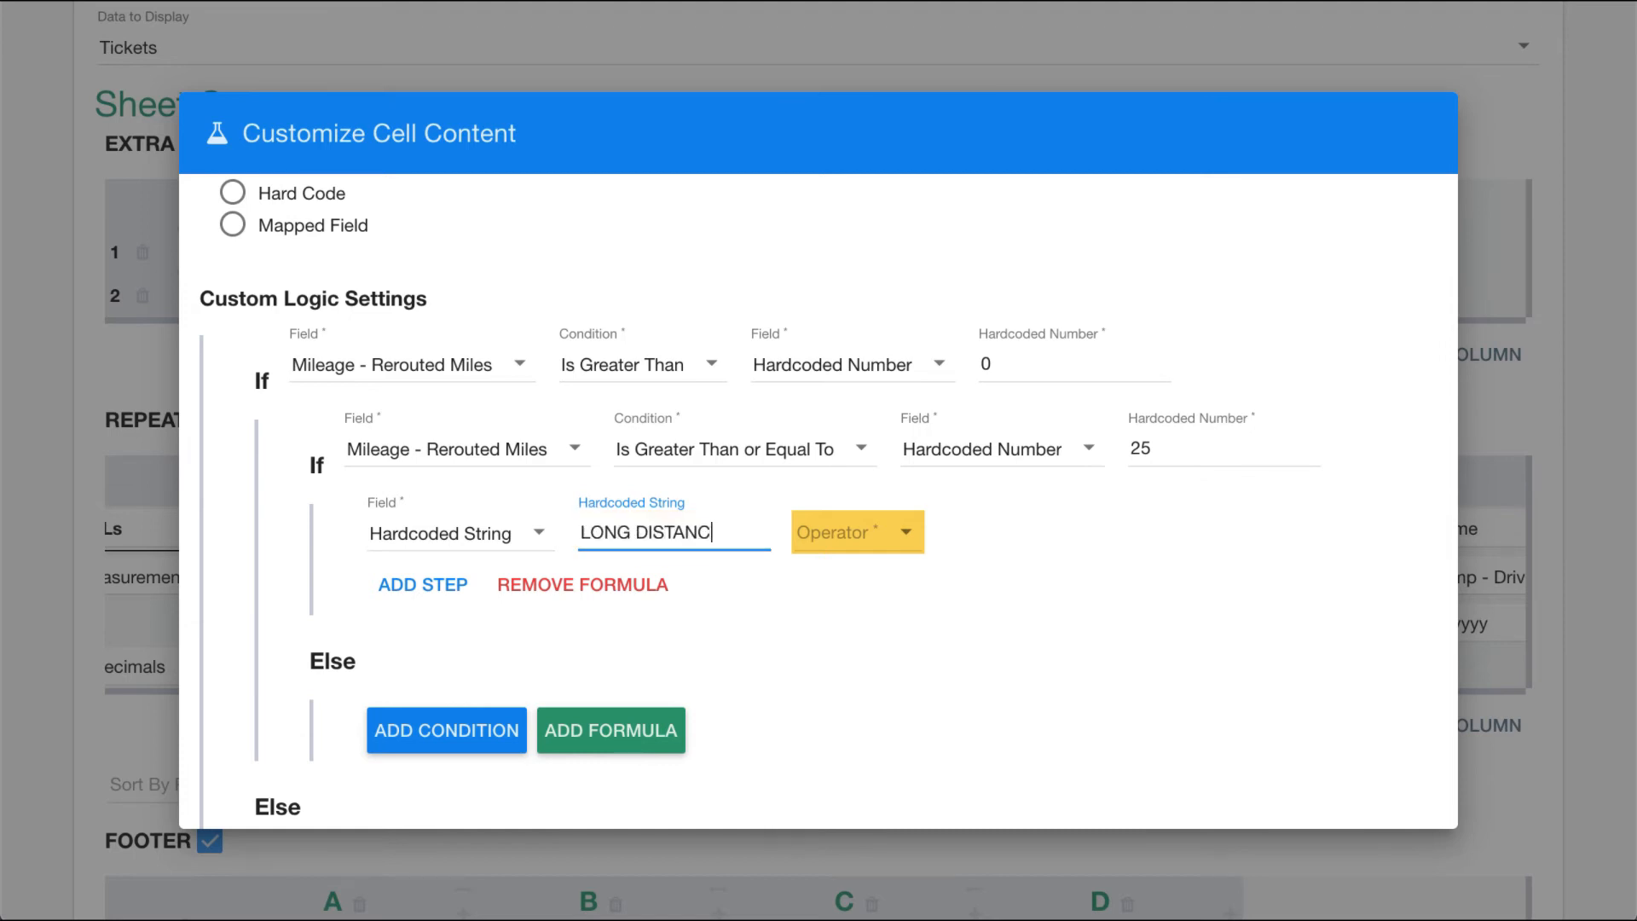
text(E REROUTE)
click(844, 532)
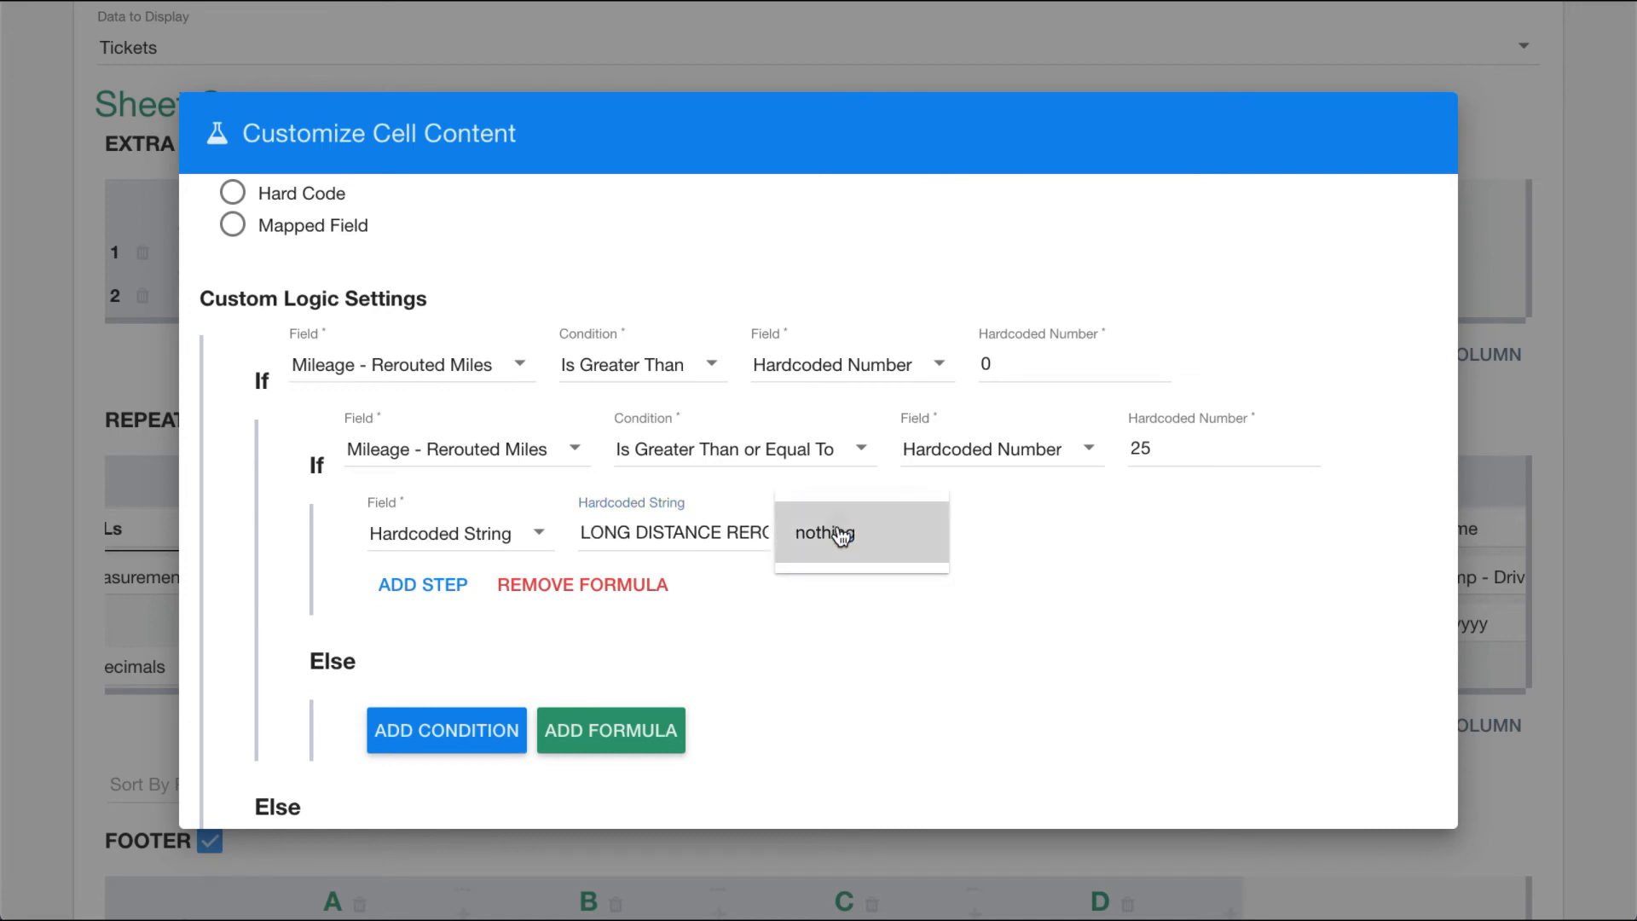
click(904, 537)
Step: Add a formula to the nested Else branch that outputs the hardcoded string "SHORT DISTANCE REROUTE" with the operator nothing
scroll(668, 693, down, 1)
click(668, 692)
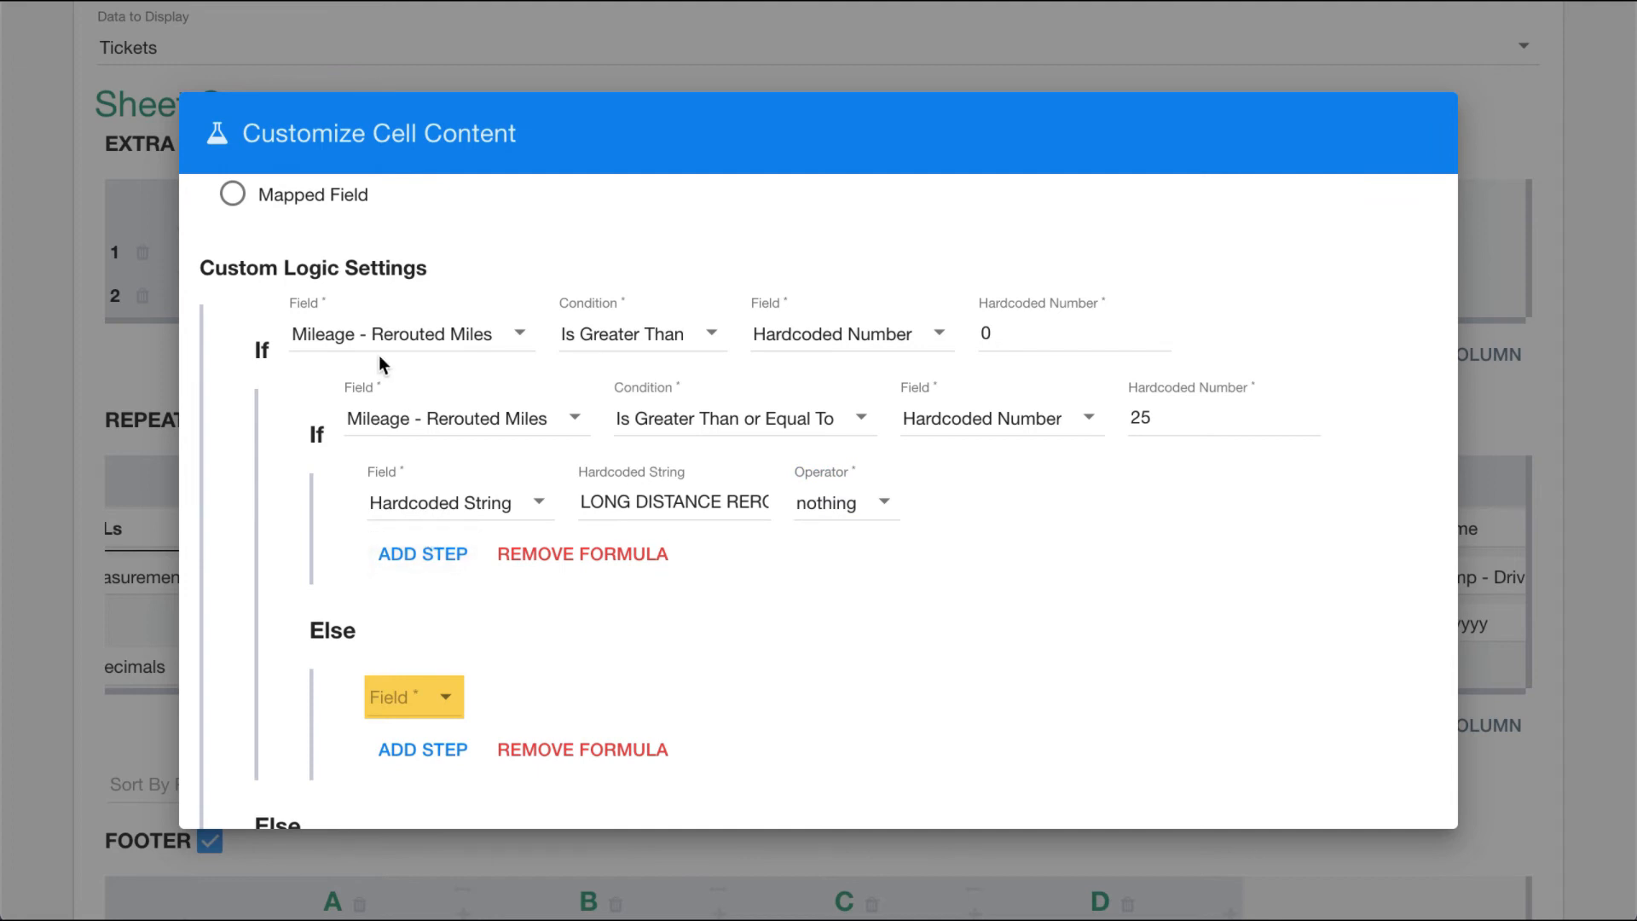
scroll(310, 424, down, 1)
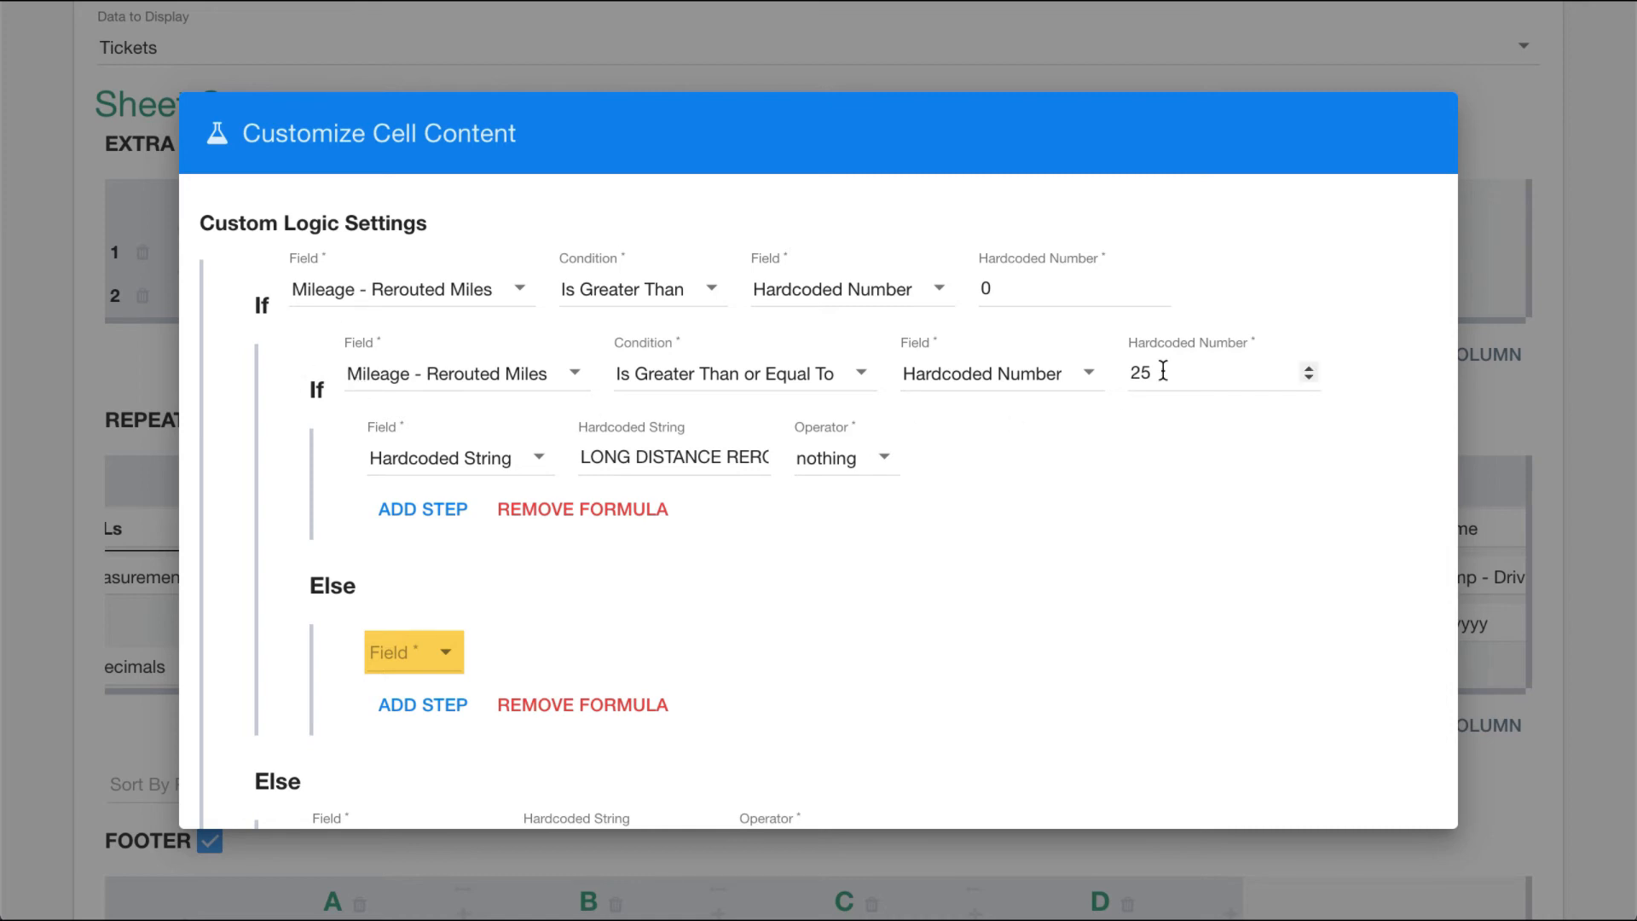
click(433, 653)
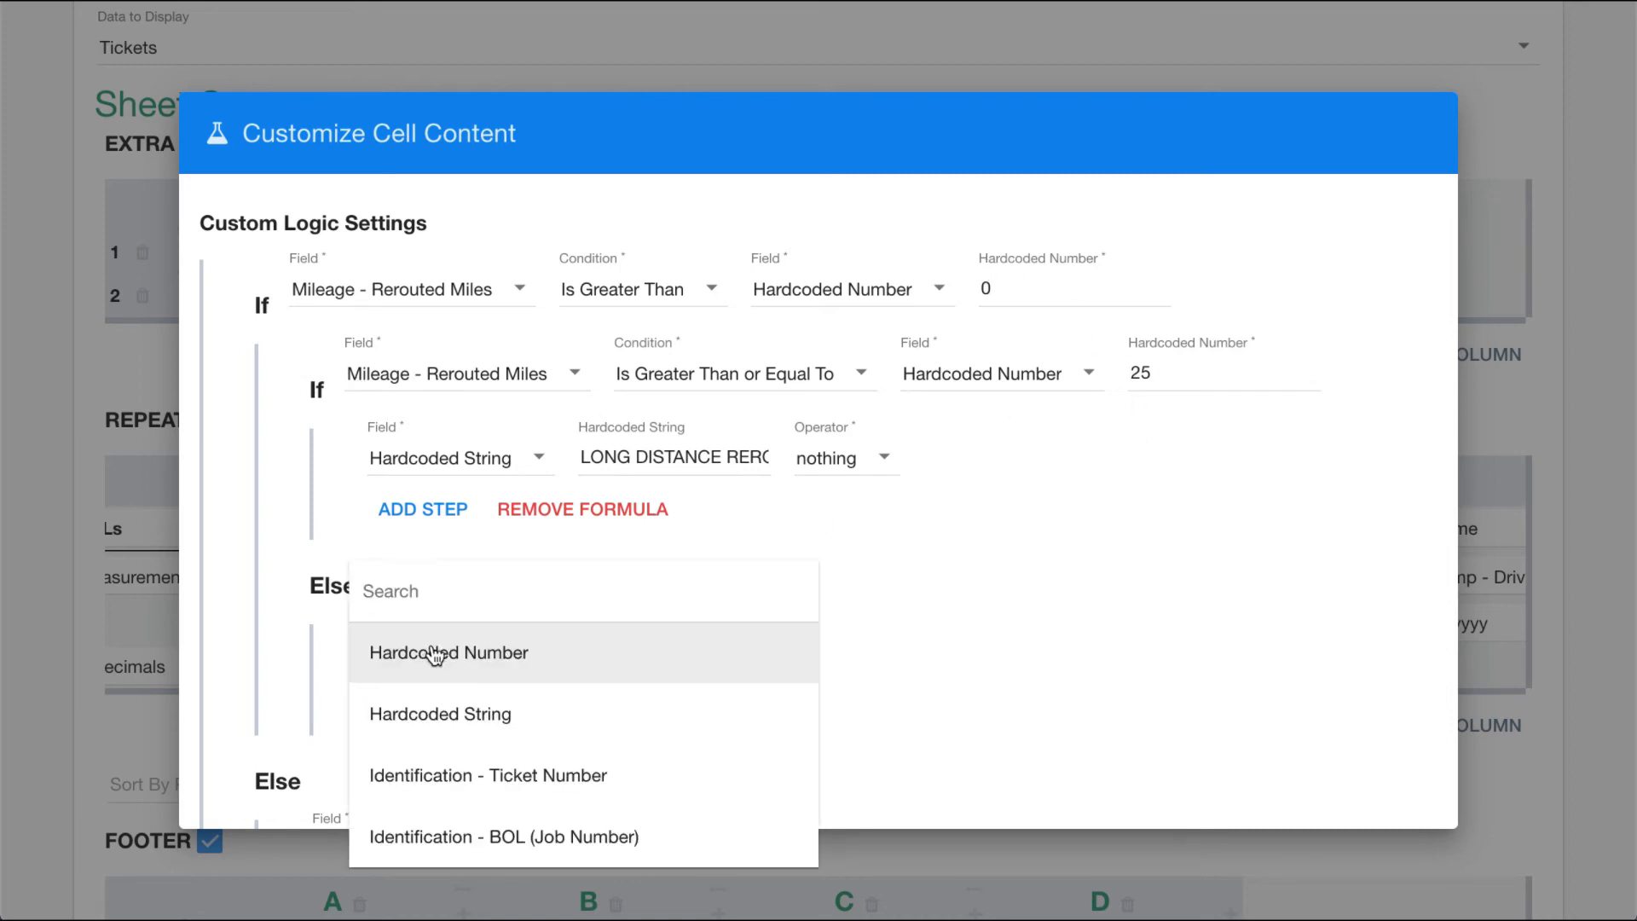
click(461, 712)
click(622, 655)
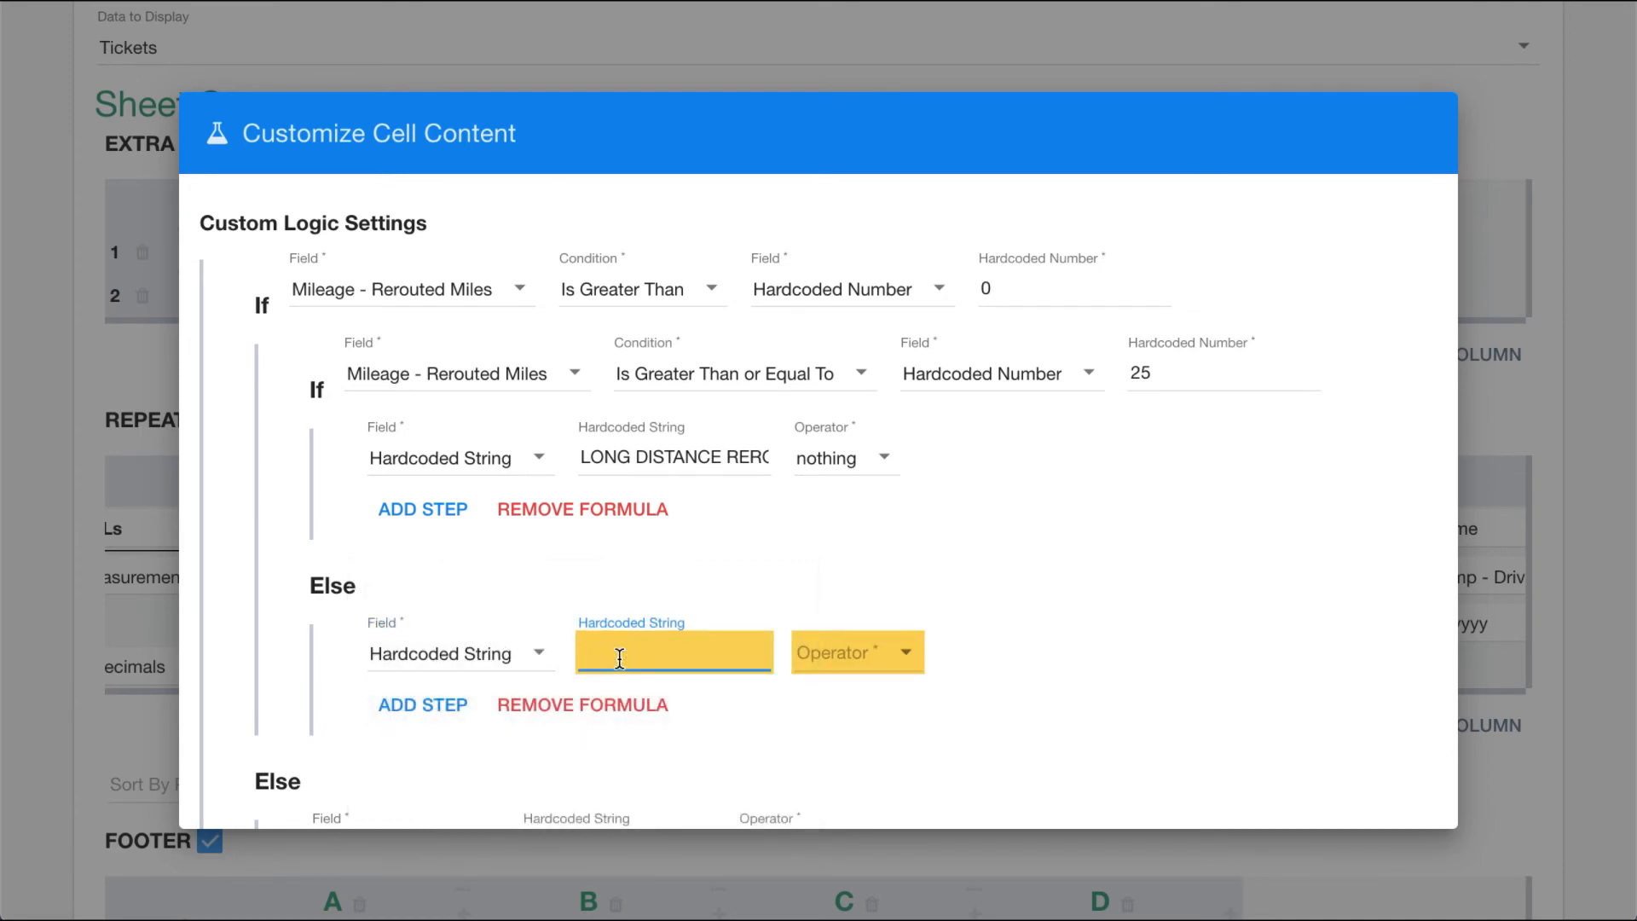
text(SHORT DIS)
text(TANCE RERO)
text(UTE)
click(833, 653)
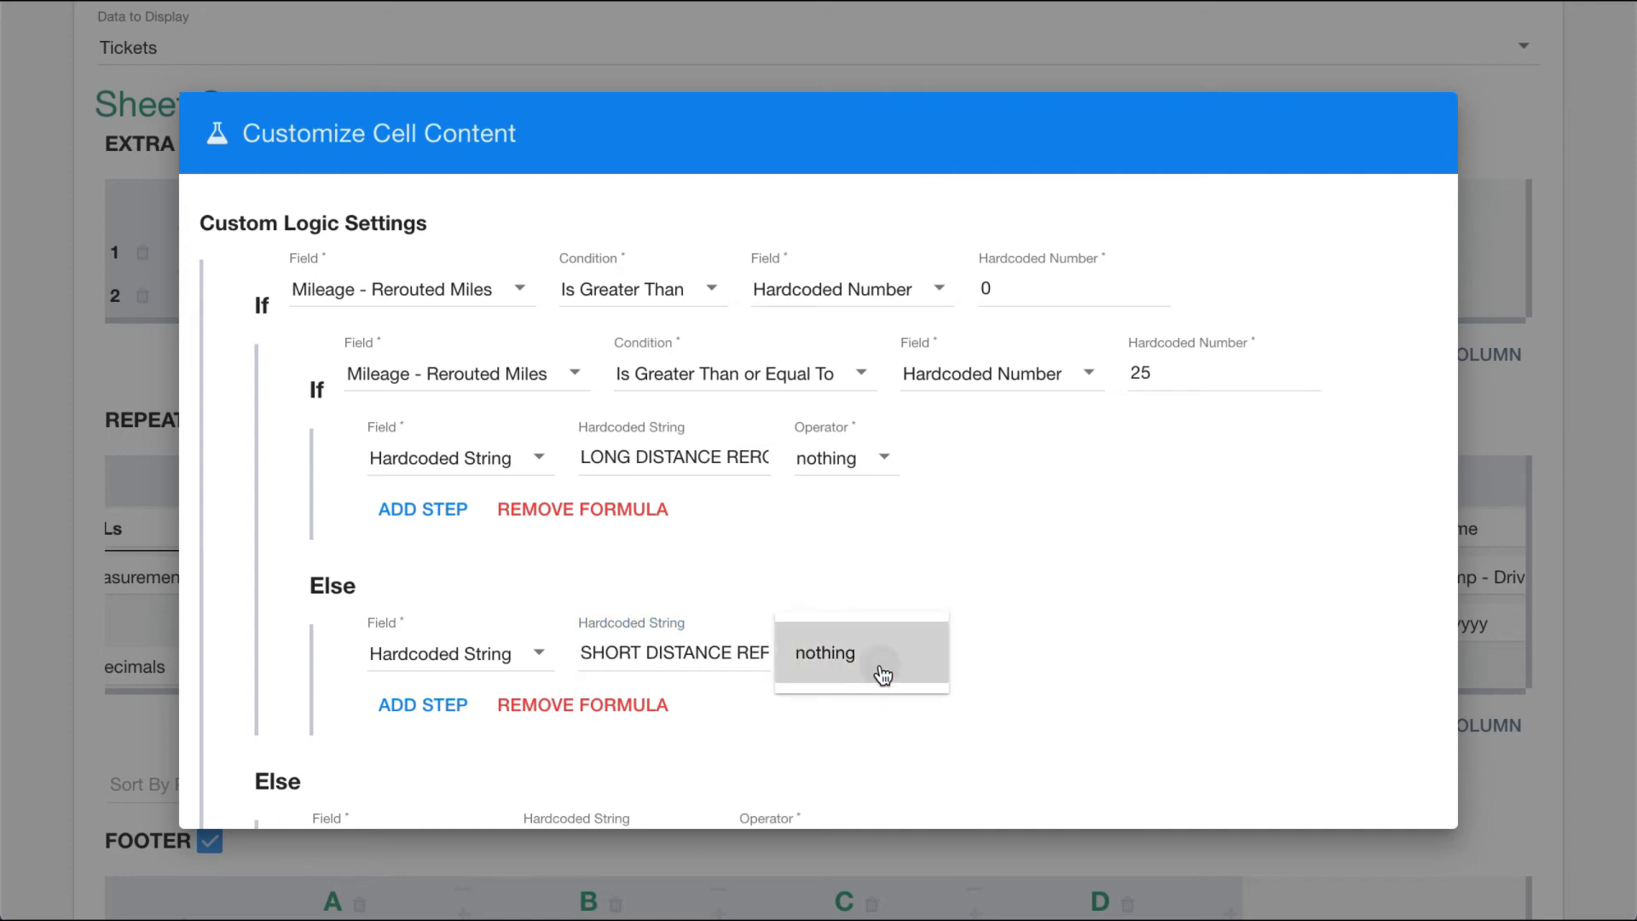
click(881, 668)
Step: Name the custom content "coded distance reroutes"
scroll(1044, 652, up, 2)
scroll(1045, 658, up, 2)
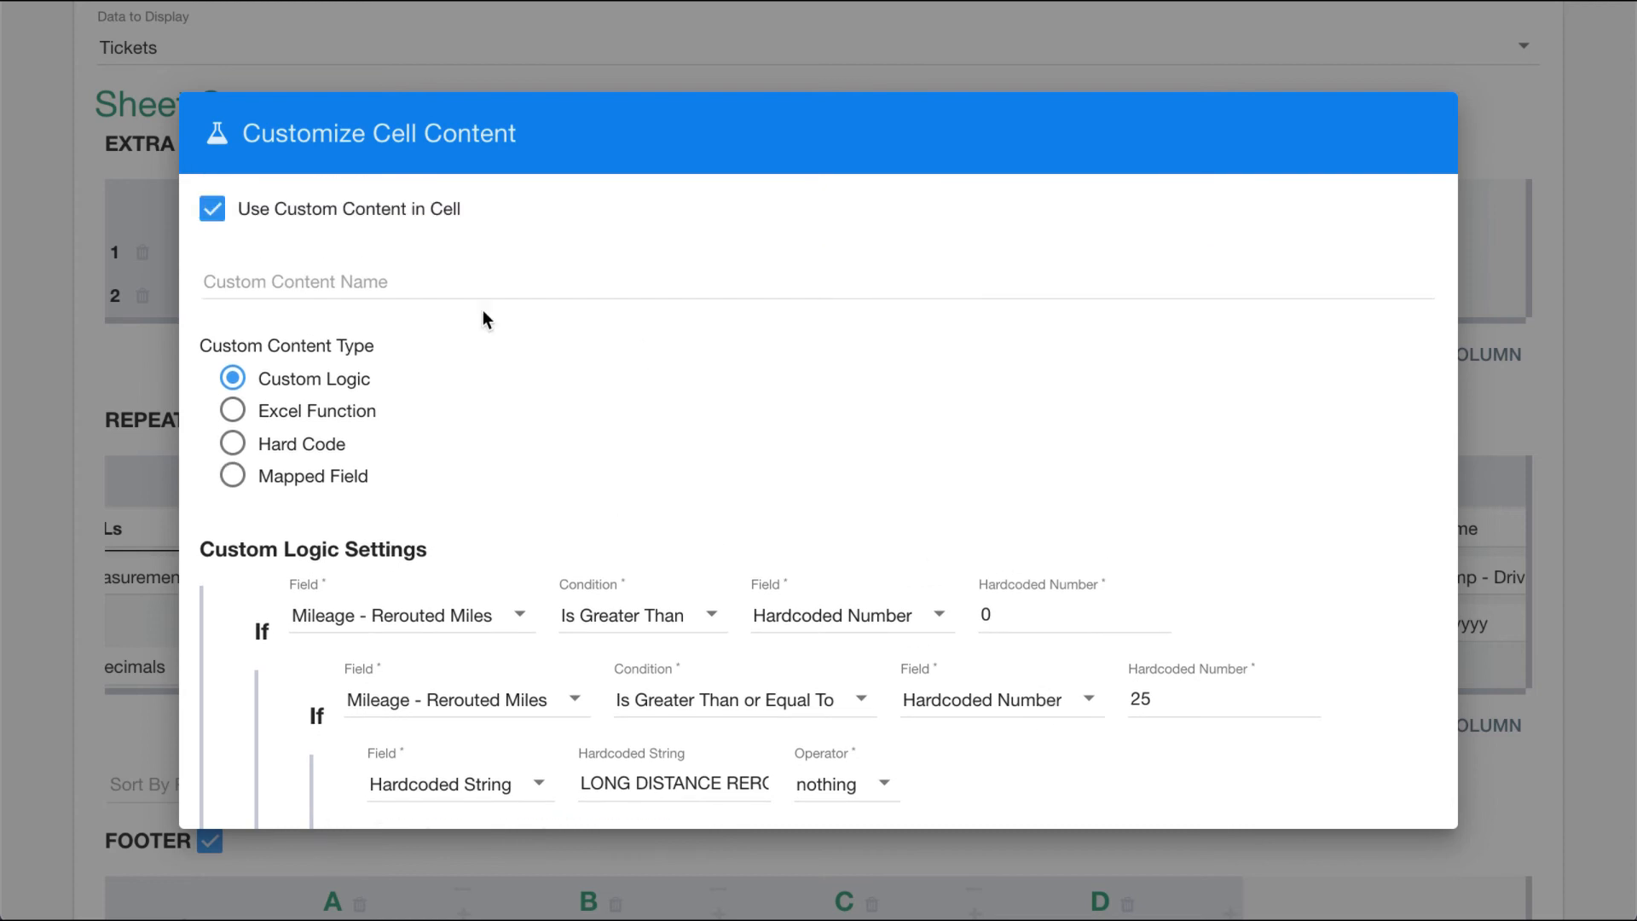
click(404, 281)
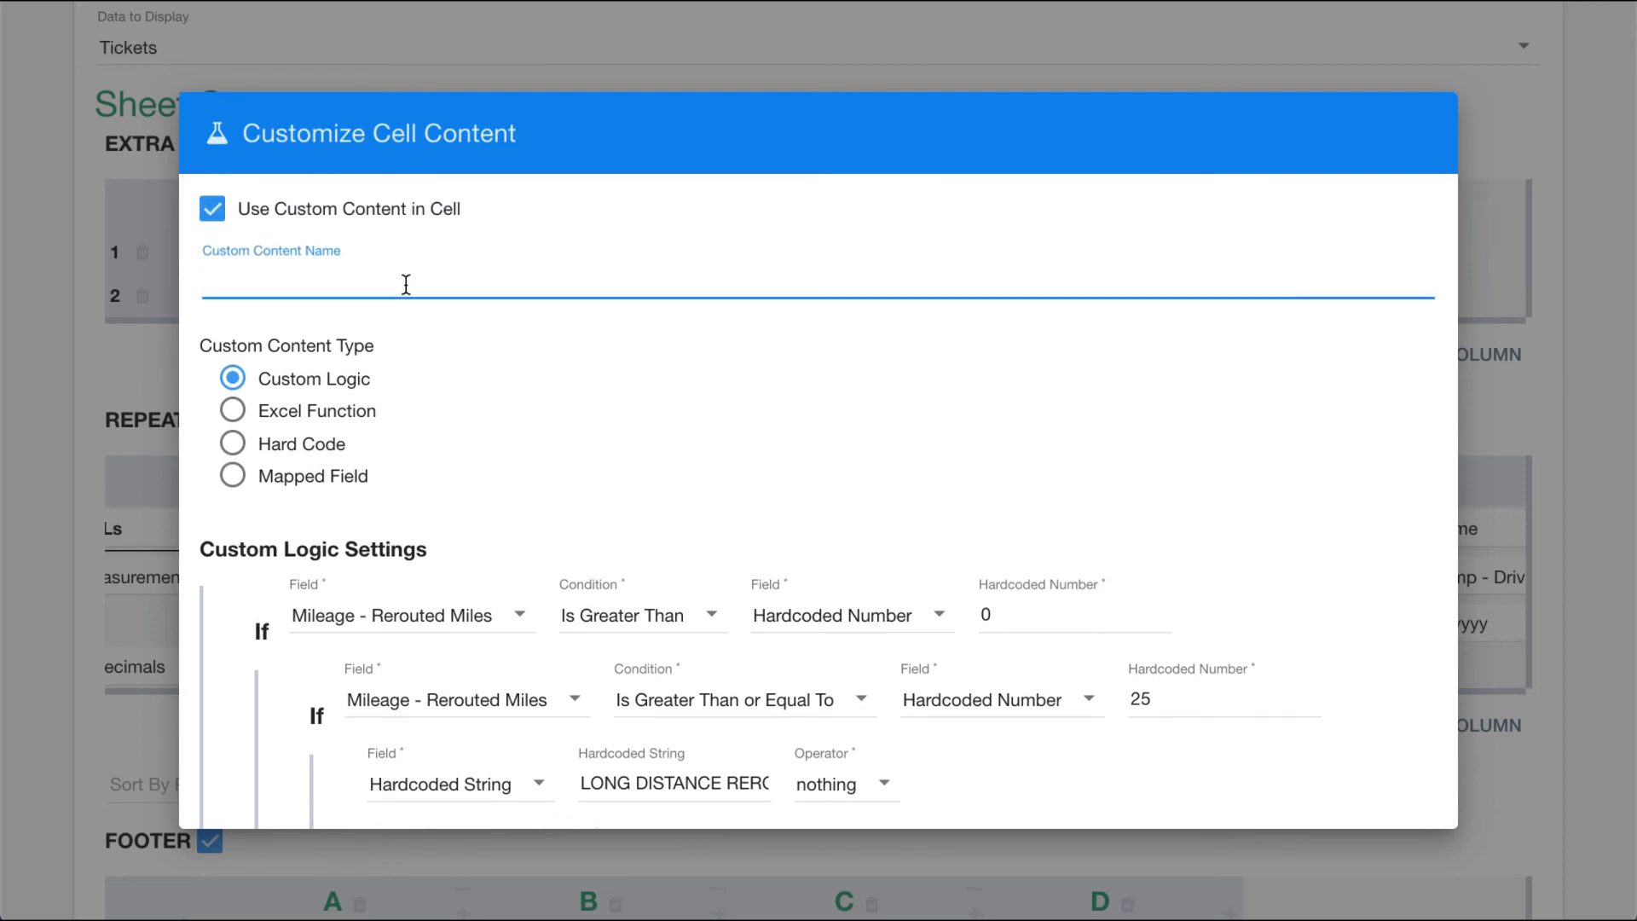
text(coded distance reroutes)
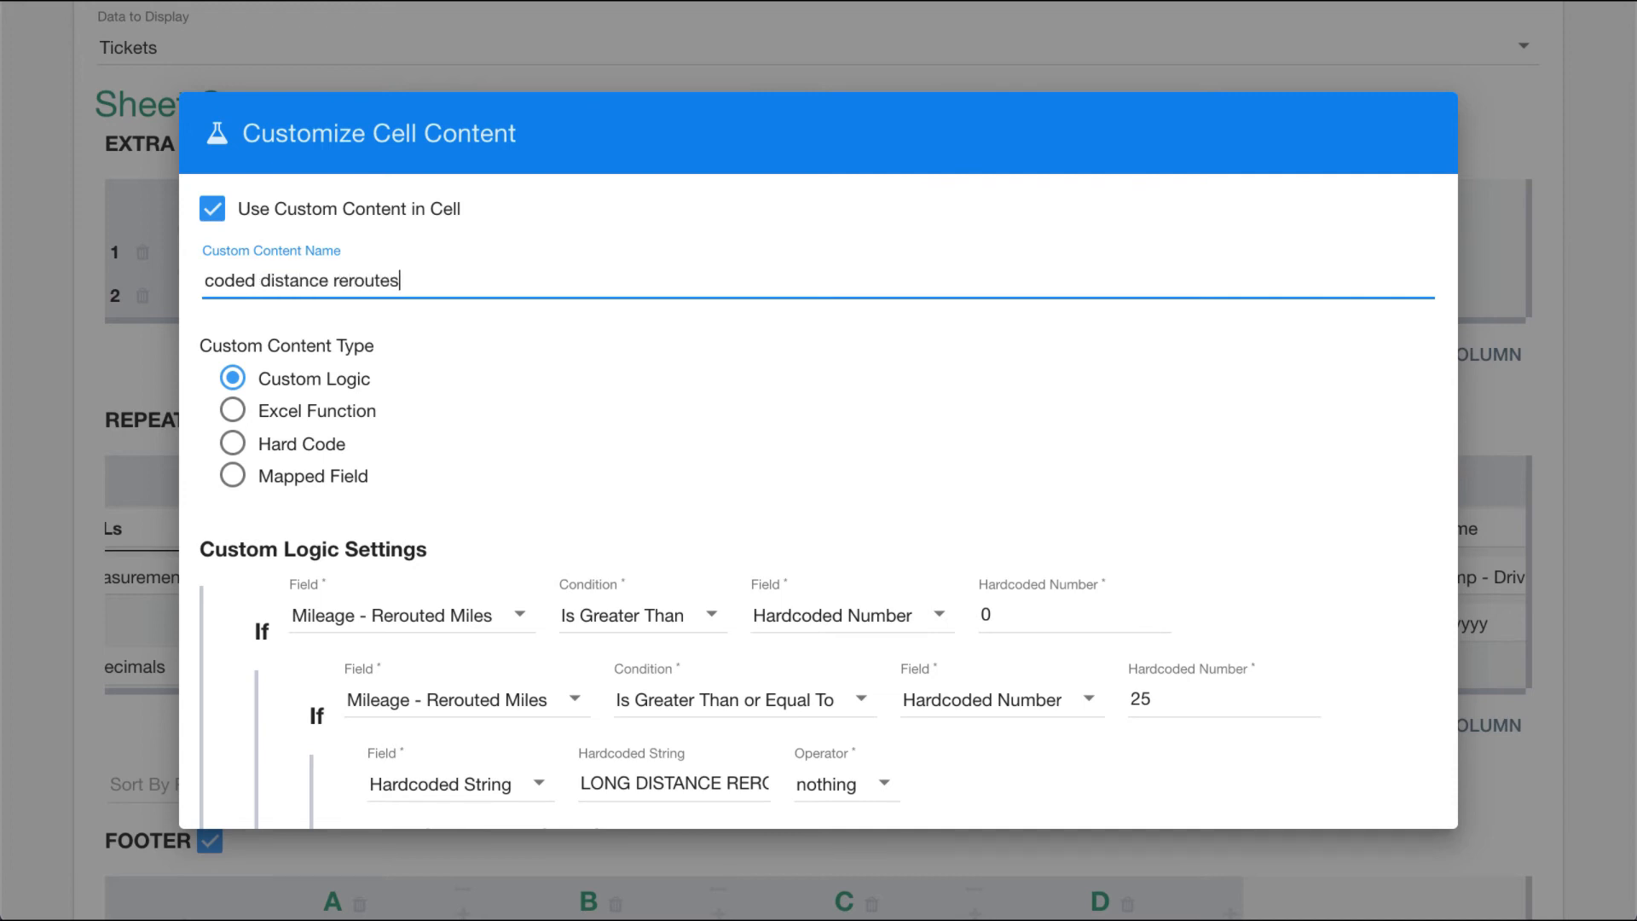
Step: Review the custom logic, apply it to the cell and save the template changes
scroll(750, 413, down, 2)
scroll(754, 413, down, 2)
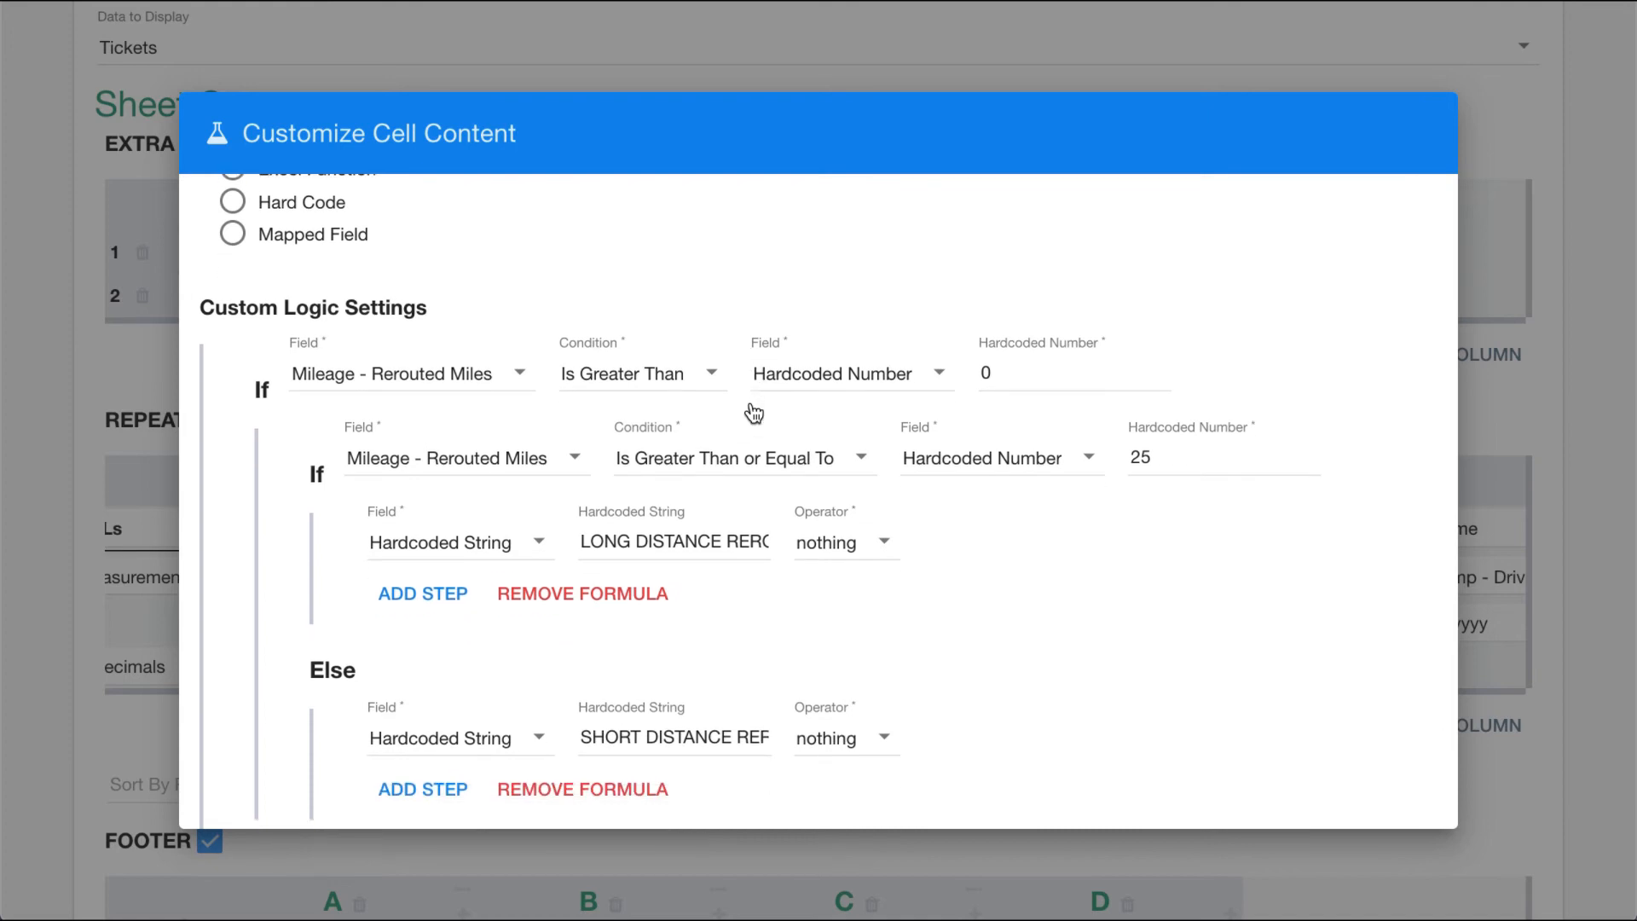
scroll(754, 413, up, 1)
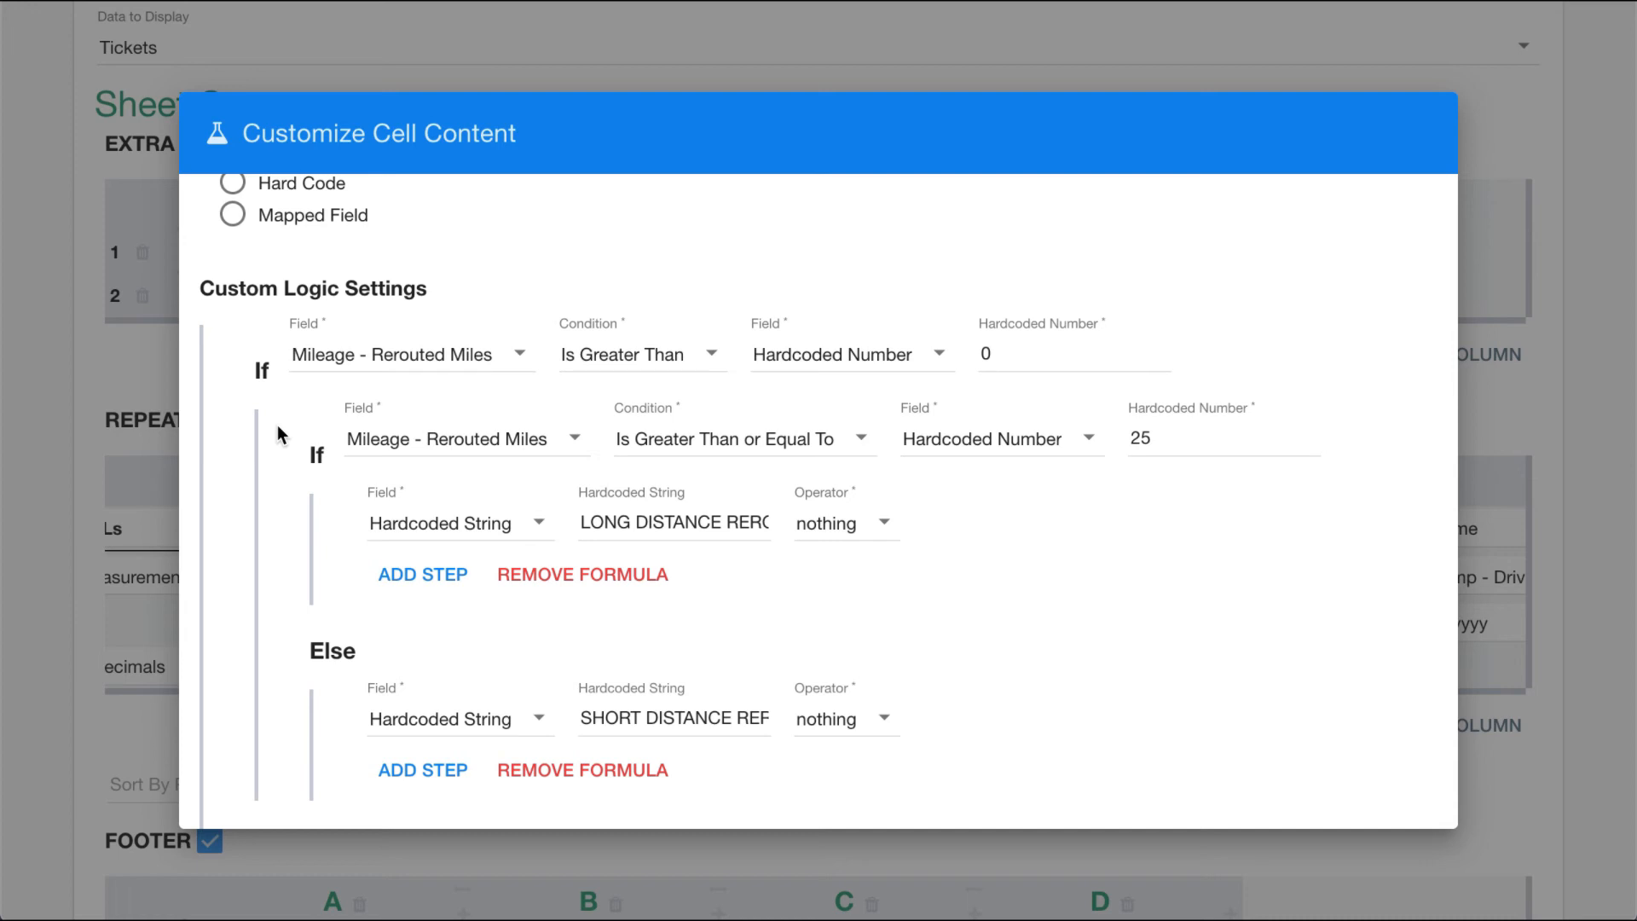
scroll(278, 425, up, 2)
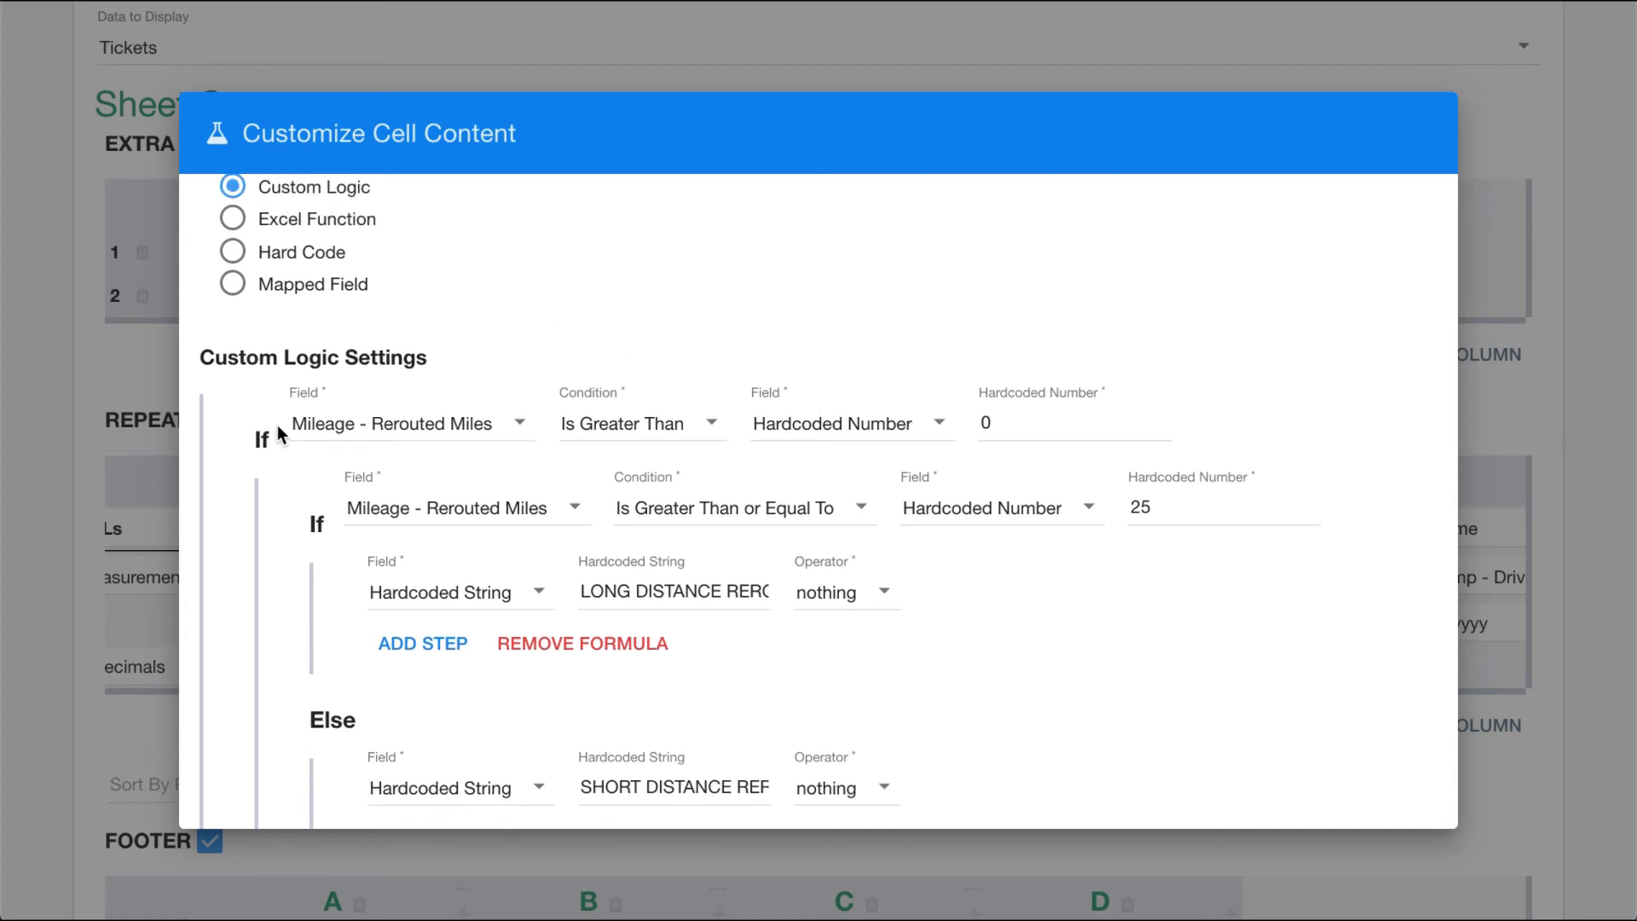
scroll(278, 424, up, 1)
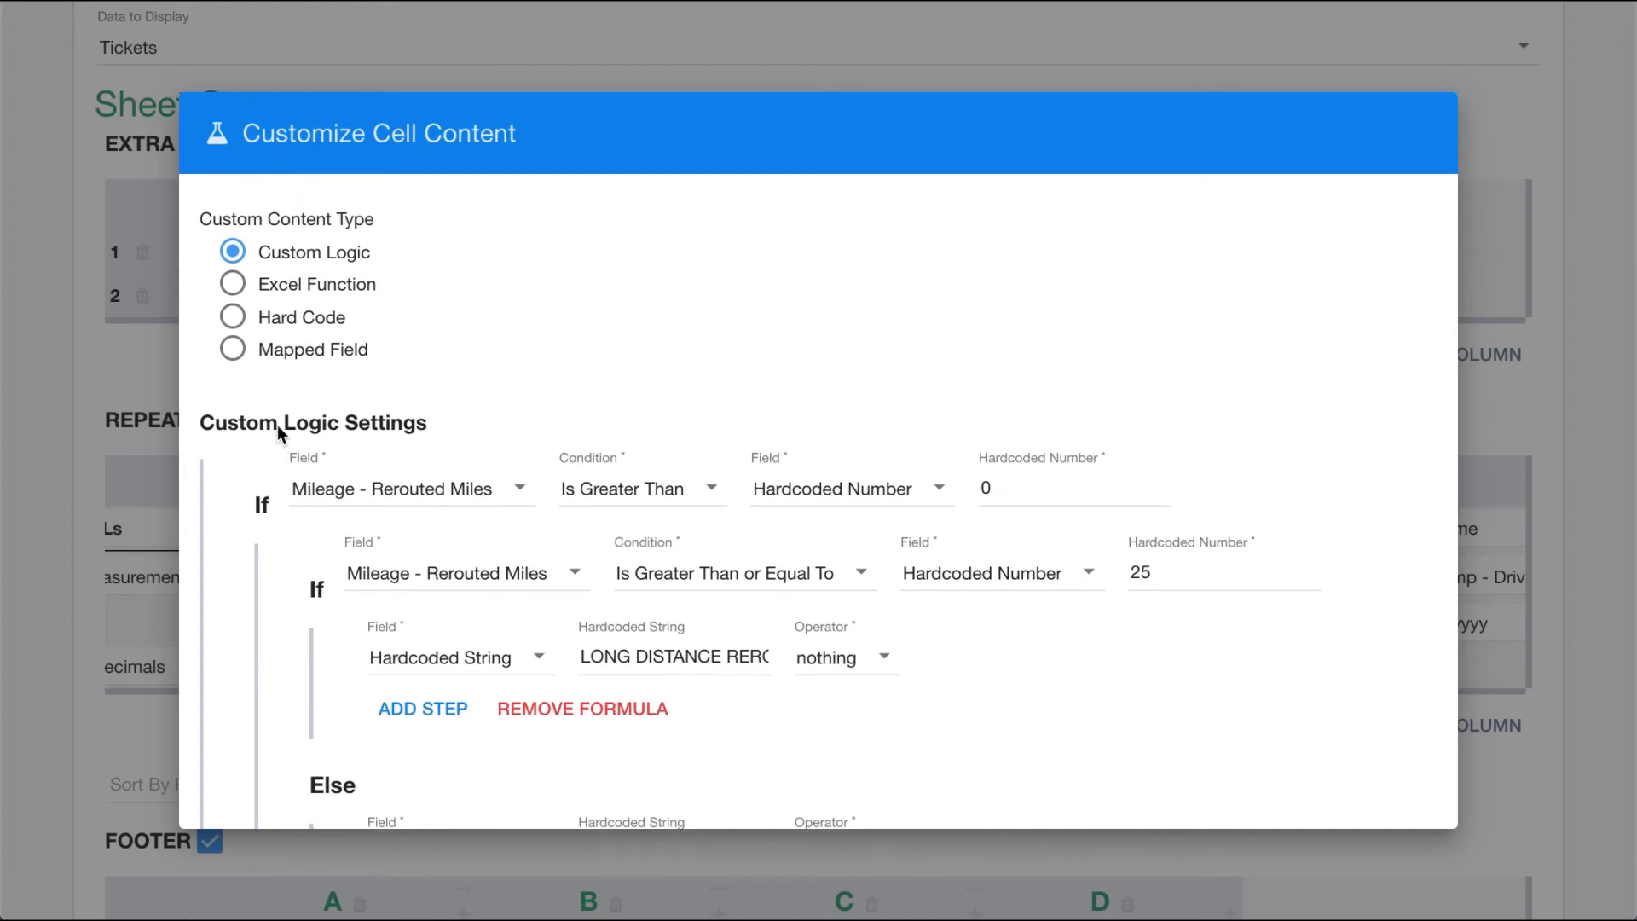
scroll(277, 426, up, 1)
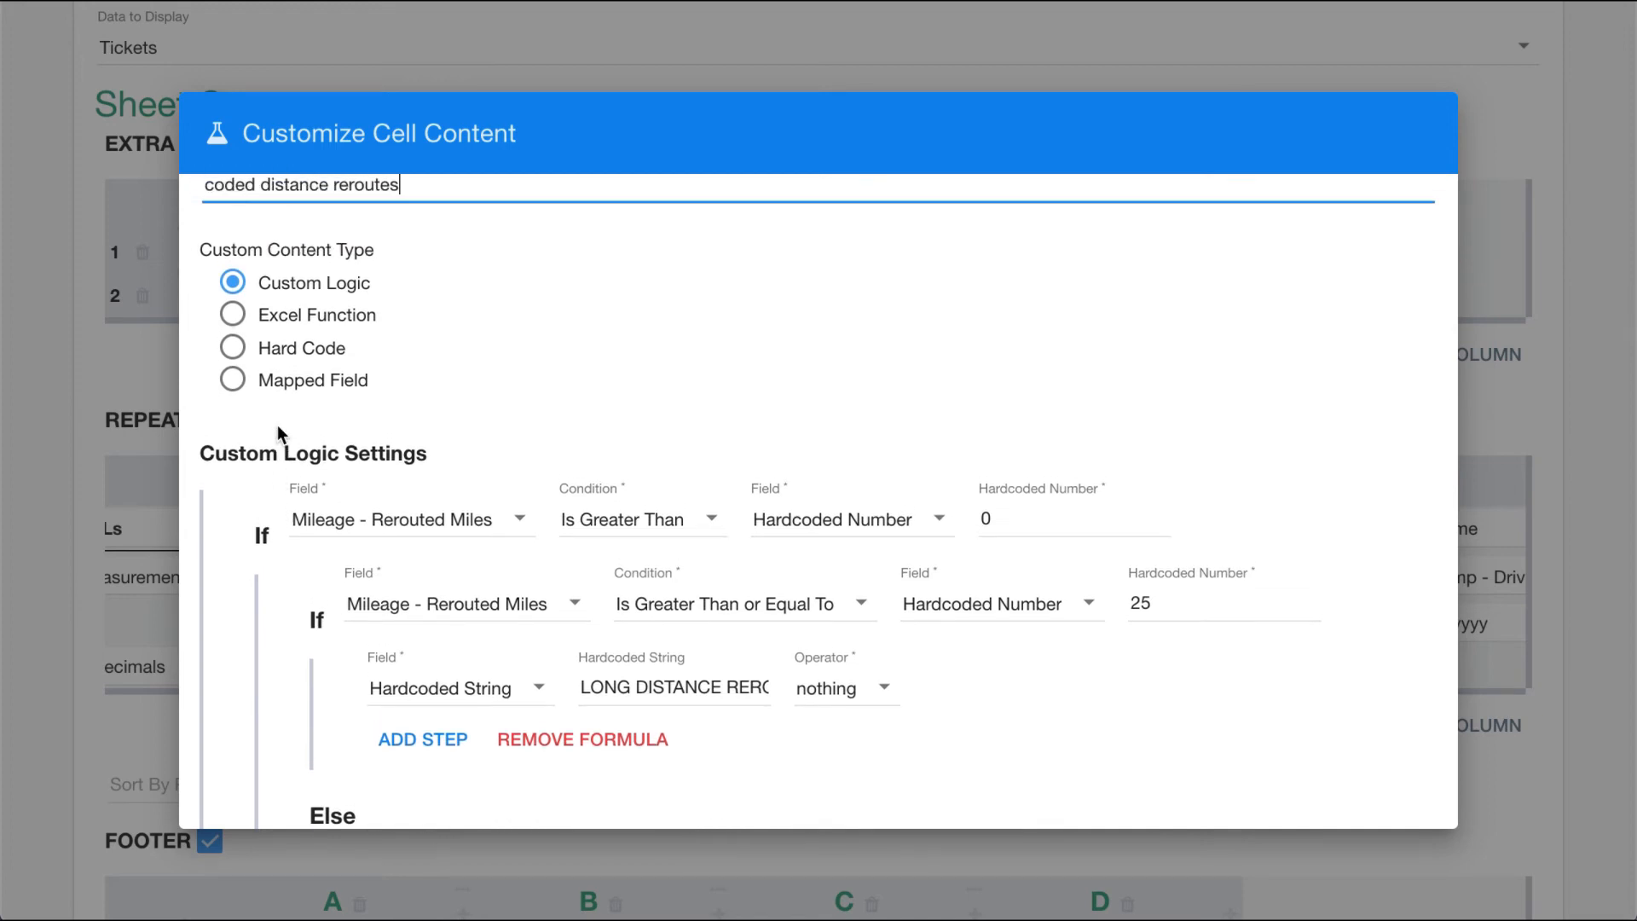
scroll(278, 426, down, 5)
scroll(278, 433, down, 2)
click(1322, 775)
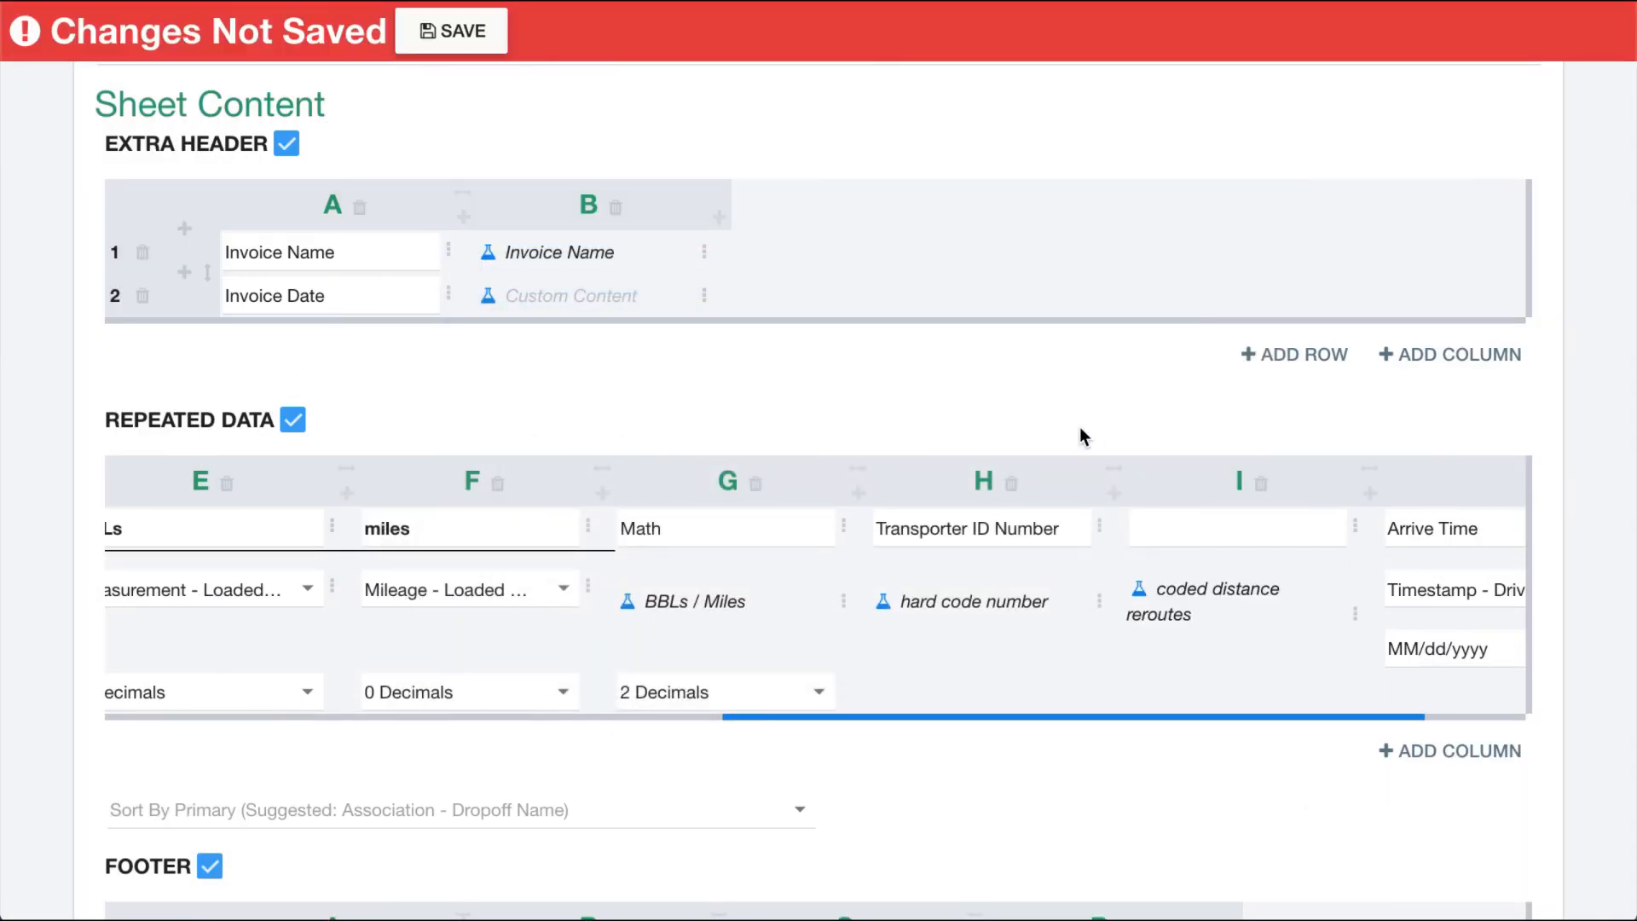
click(462, 31)
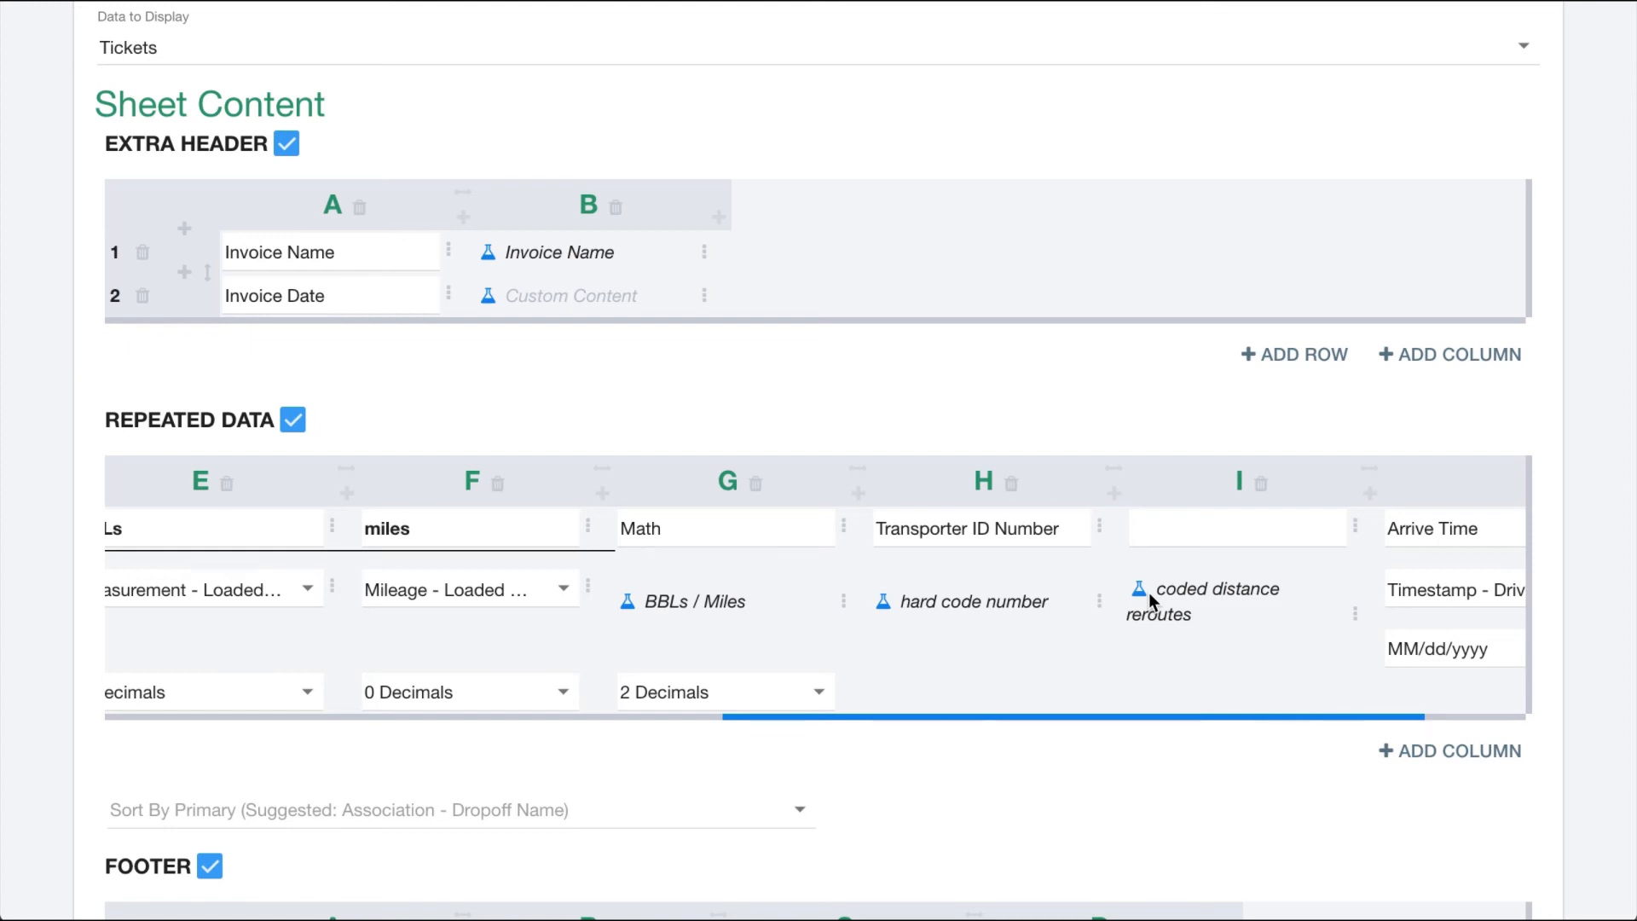
Step: Reopen the custom content of column I's repeated data cell and remove the outer Else formula that outputs "NOT REROUTED"
click(1354, 618)
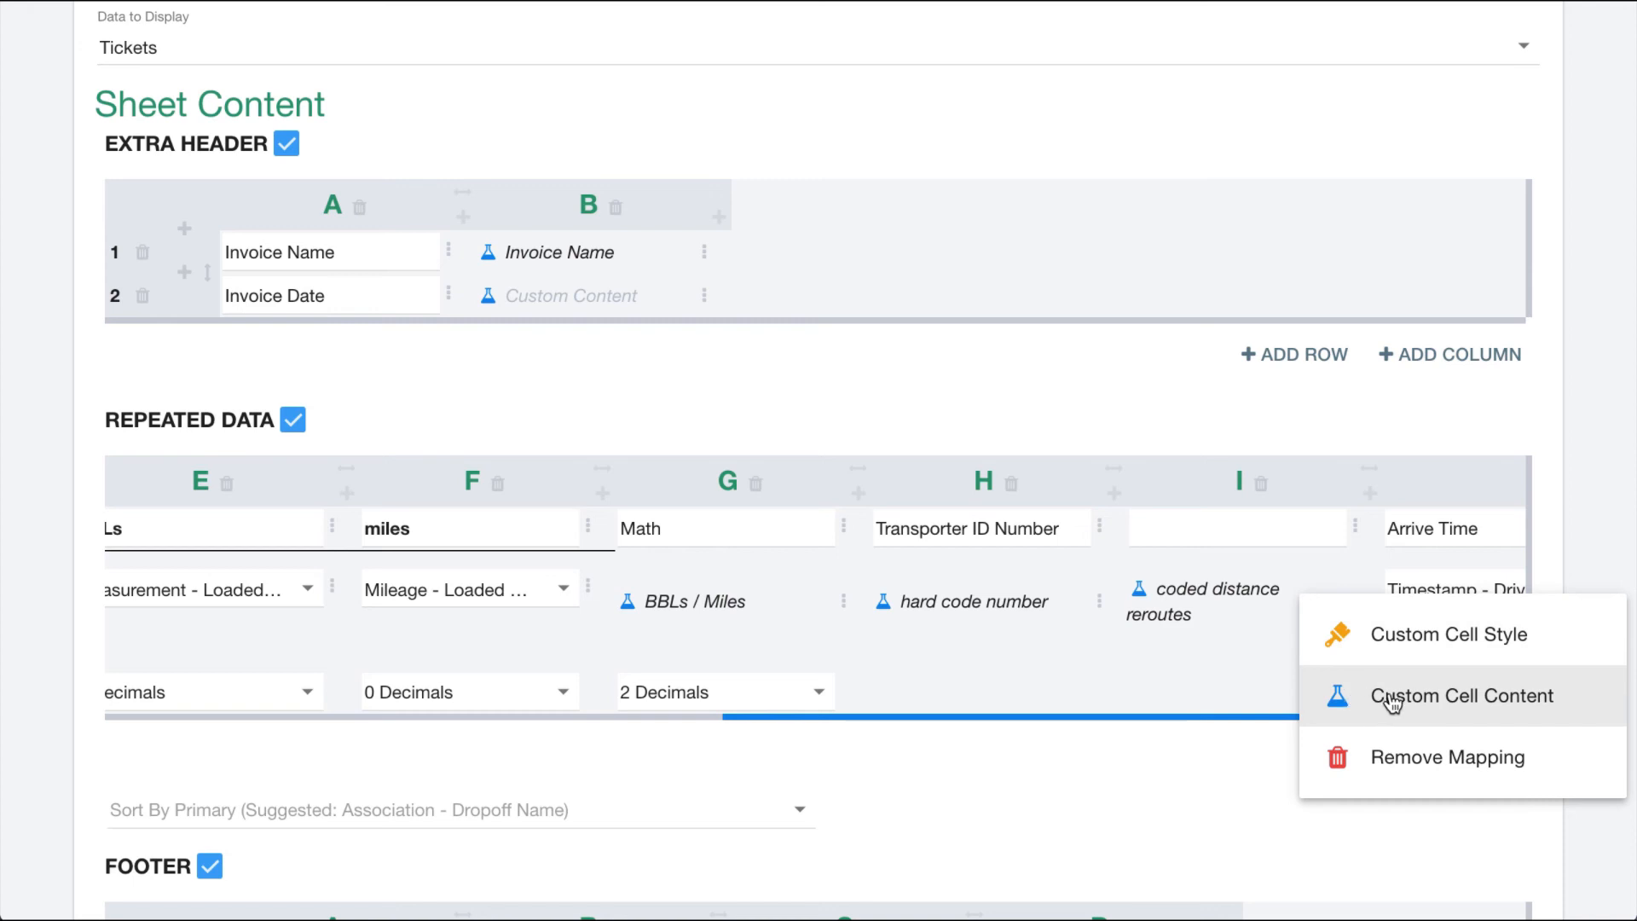
click(1388, 701)
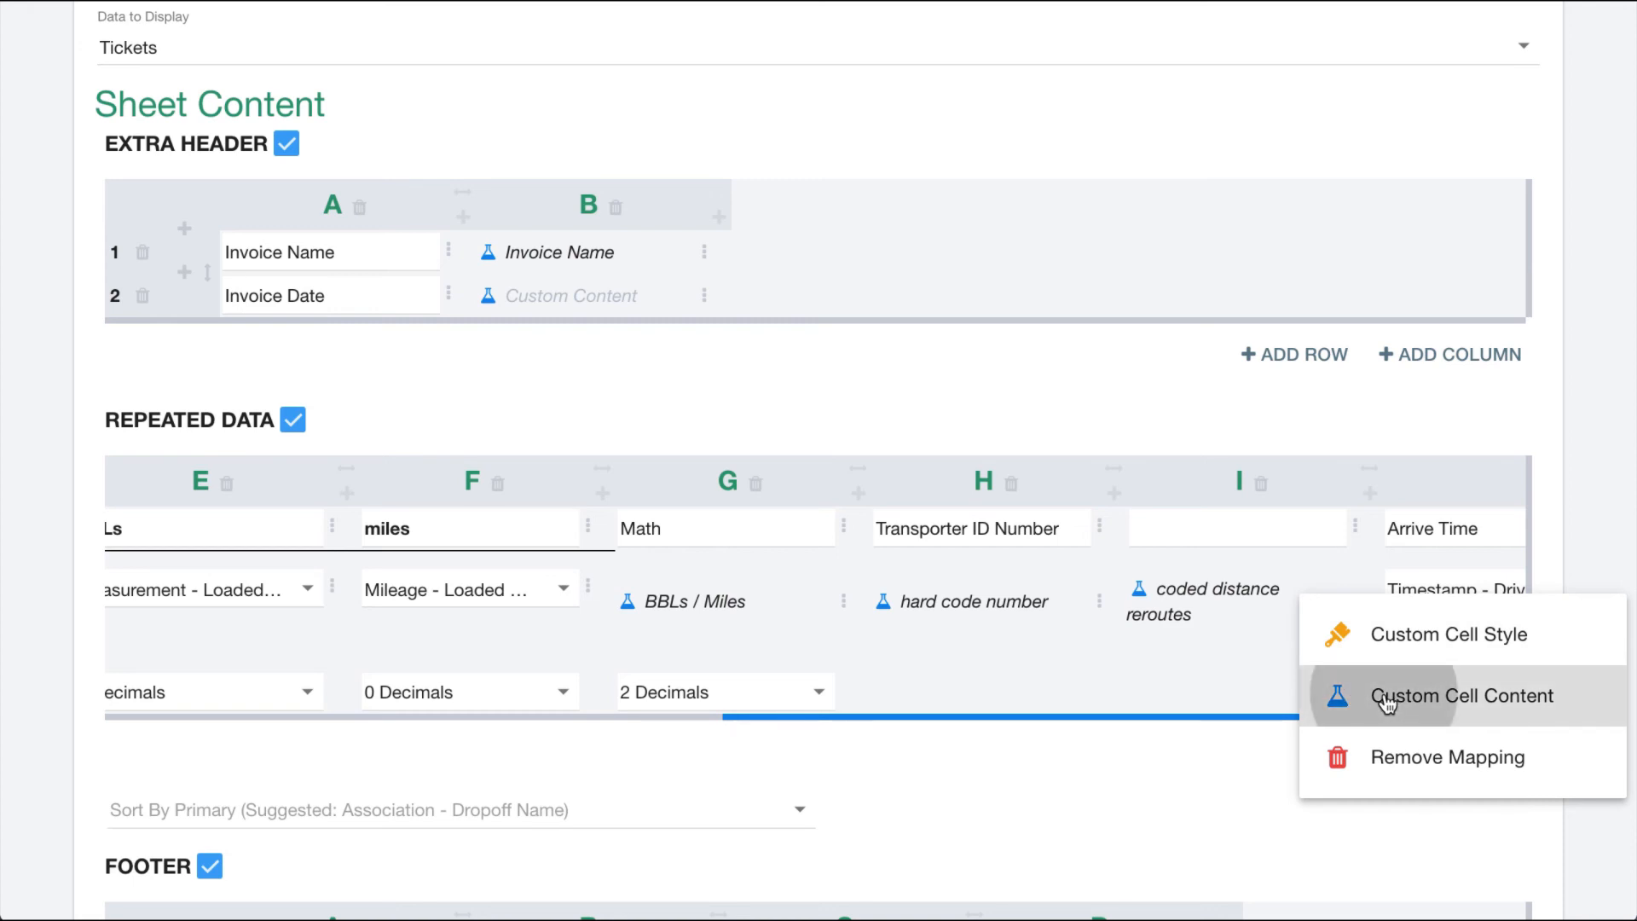
scroll(735, 567, down, 3)
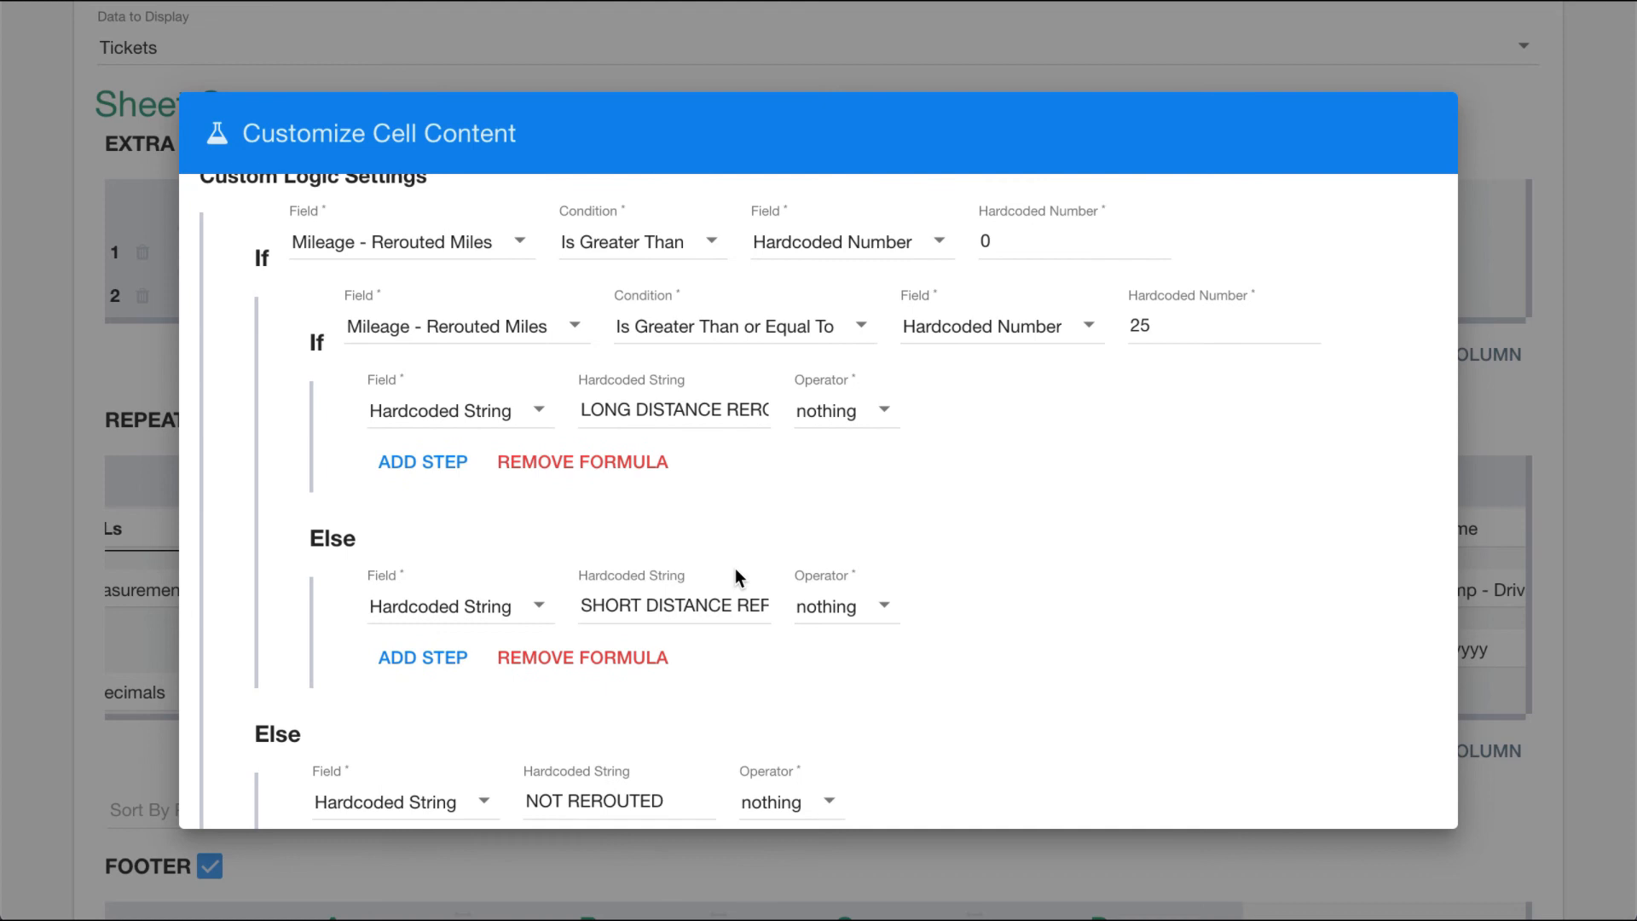
scroll(738, 578, down, 3)
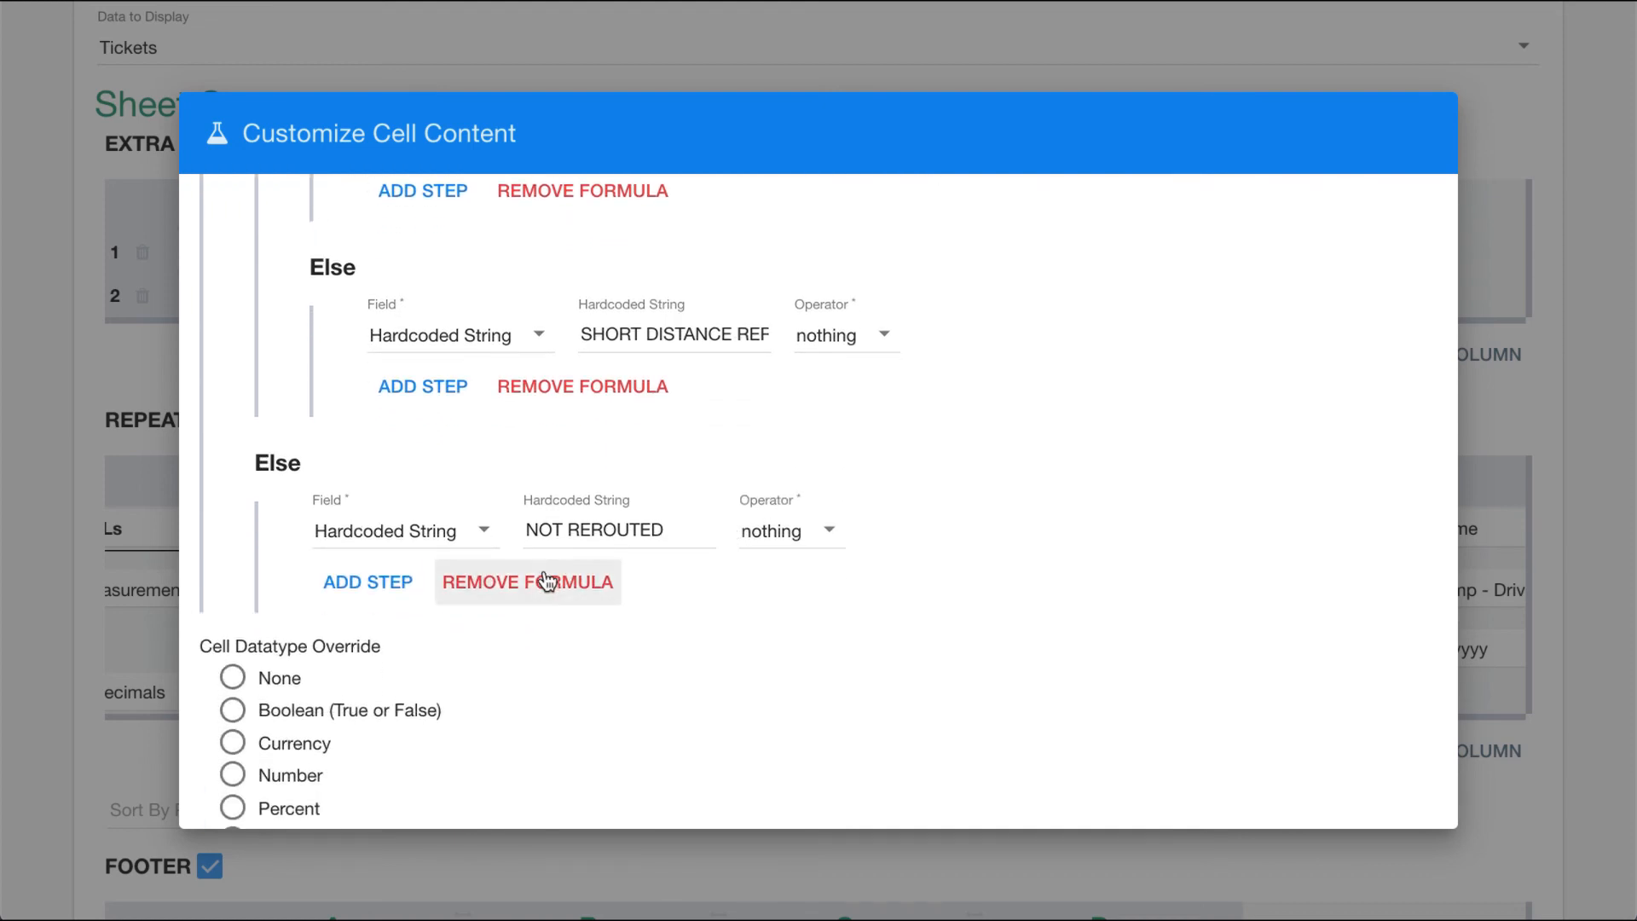
click(671, 527)
drag(672, 527, 427, 508)
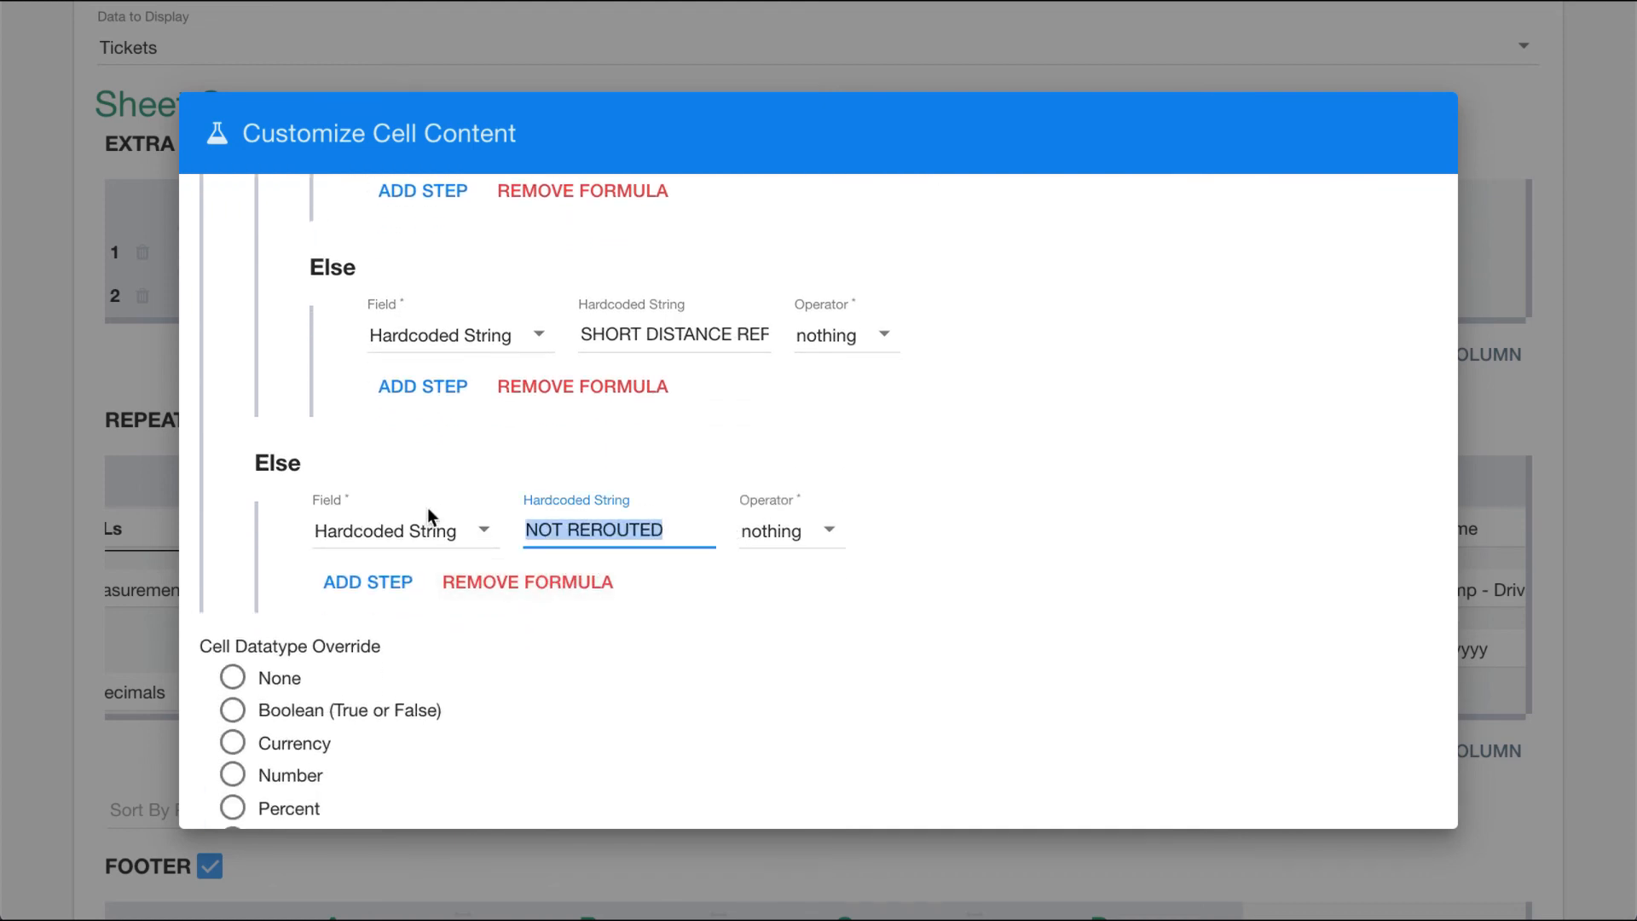
click(471, 582)
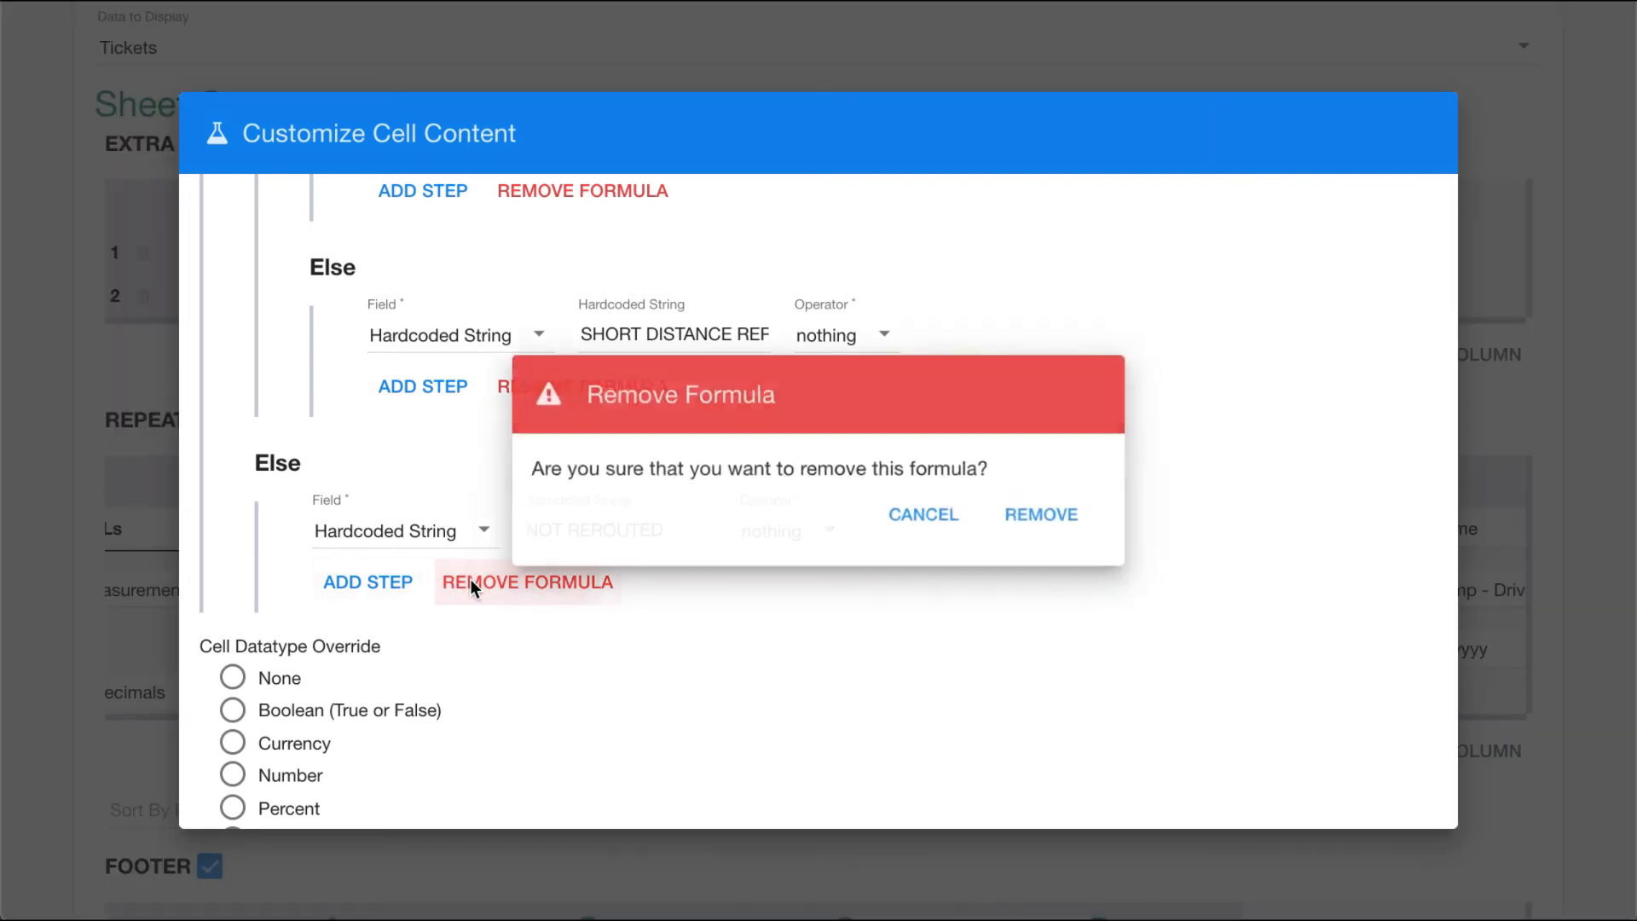
click(1090, 518)
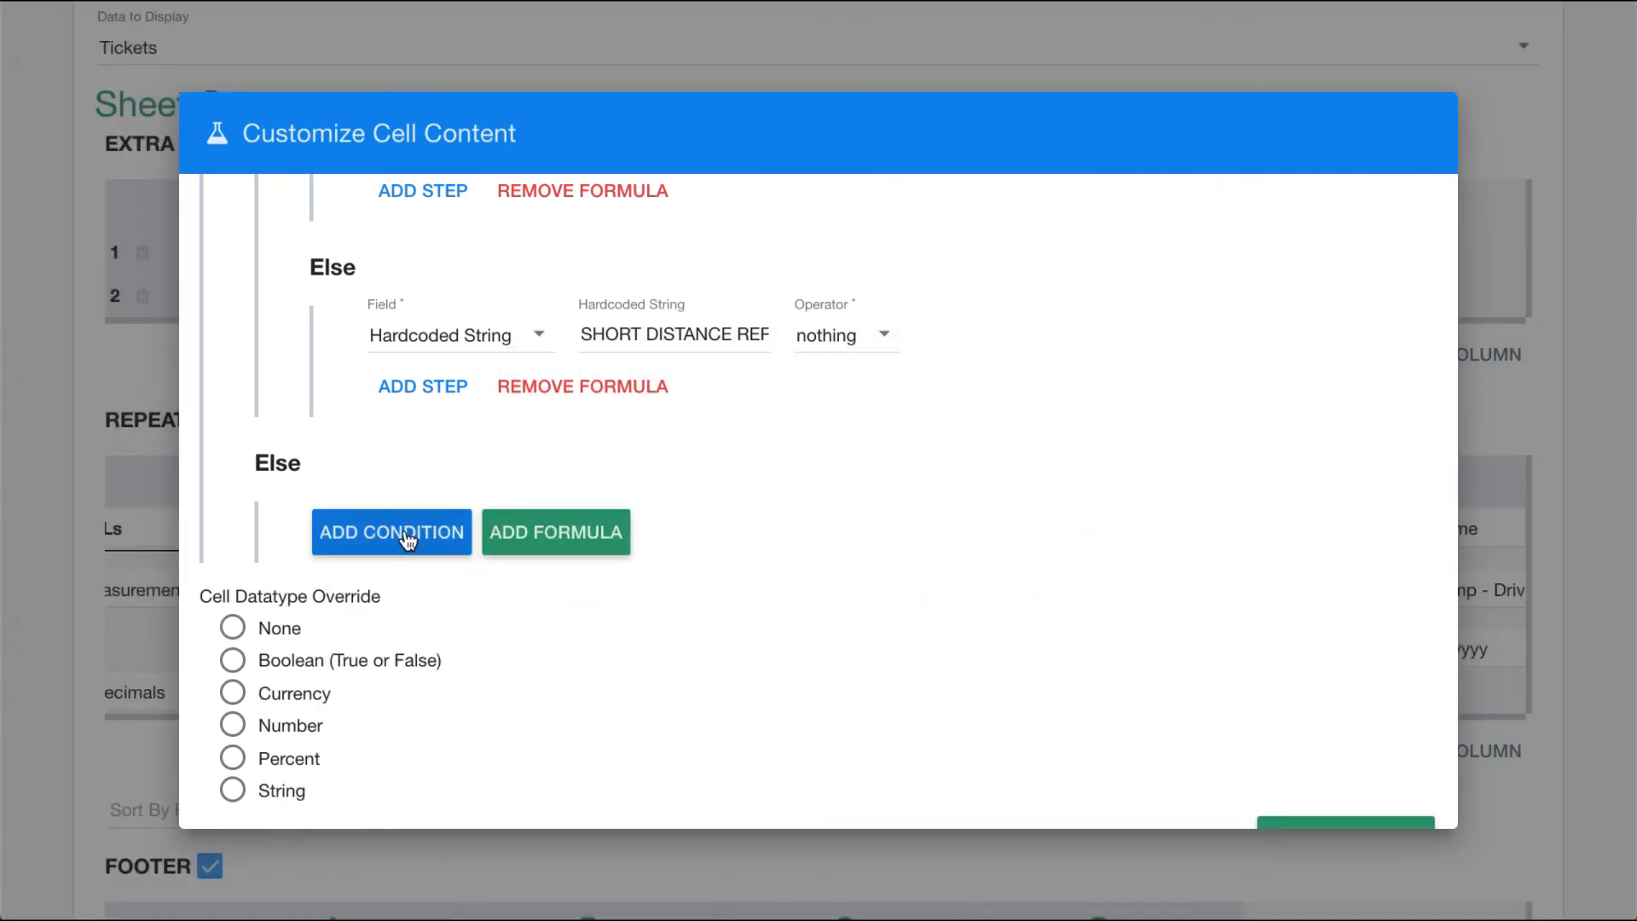
Step: Add a formula to the outer Else branch that calculates Mileage - Standard Miles plus Mileage - Rerouted Miles
click(537, 533)
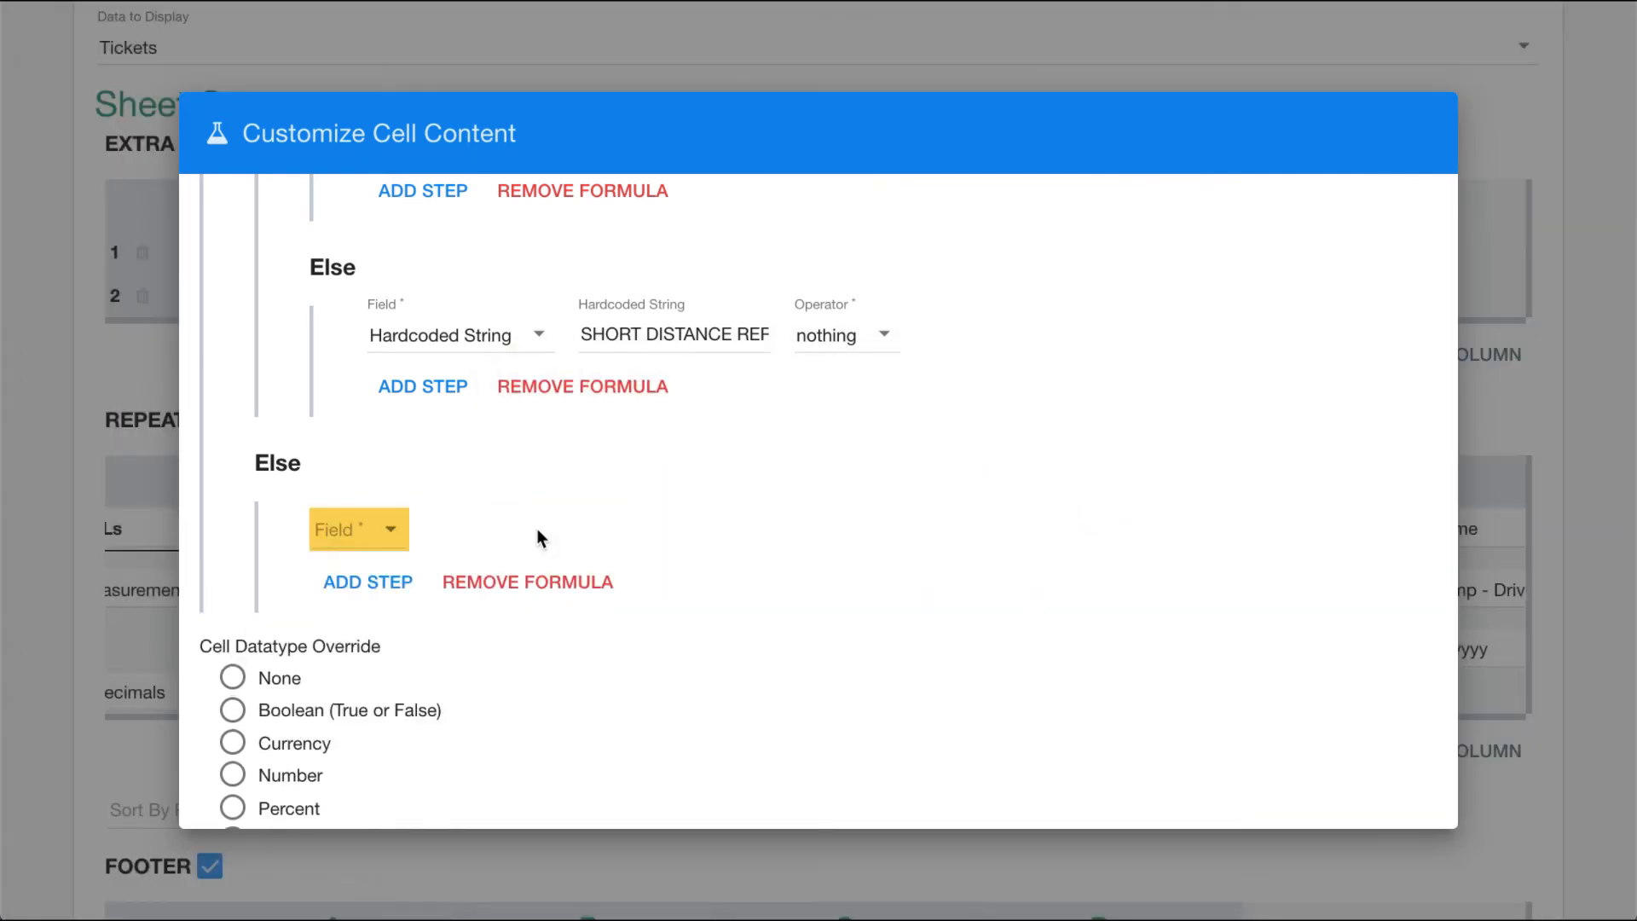
click(341, 526)
text(mil)
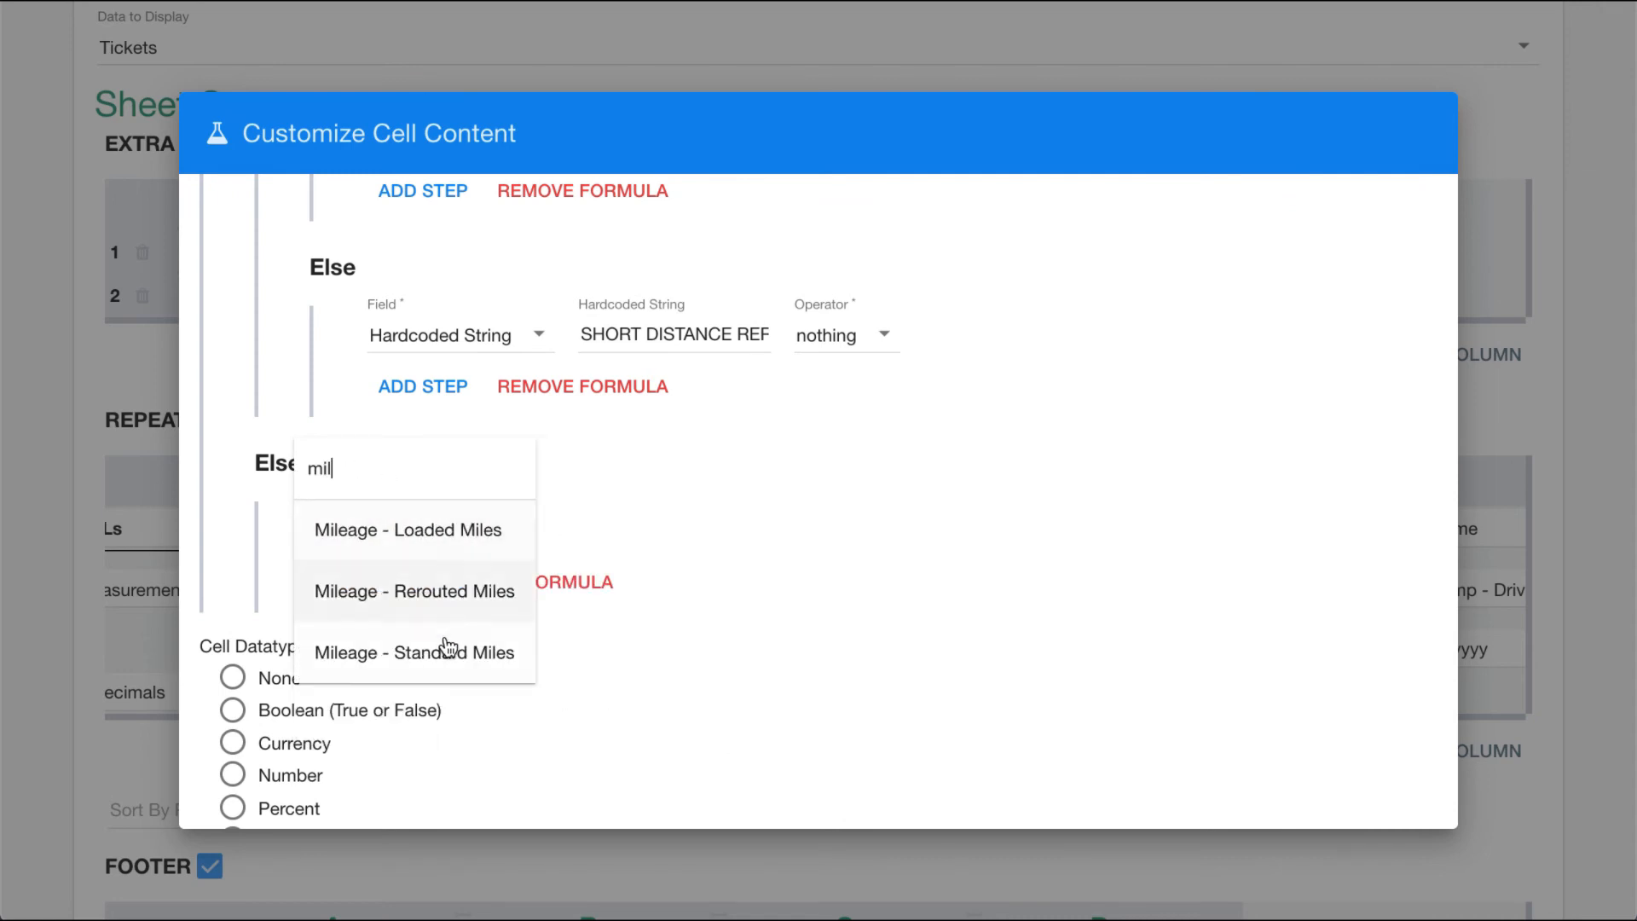
click(448, 651)
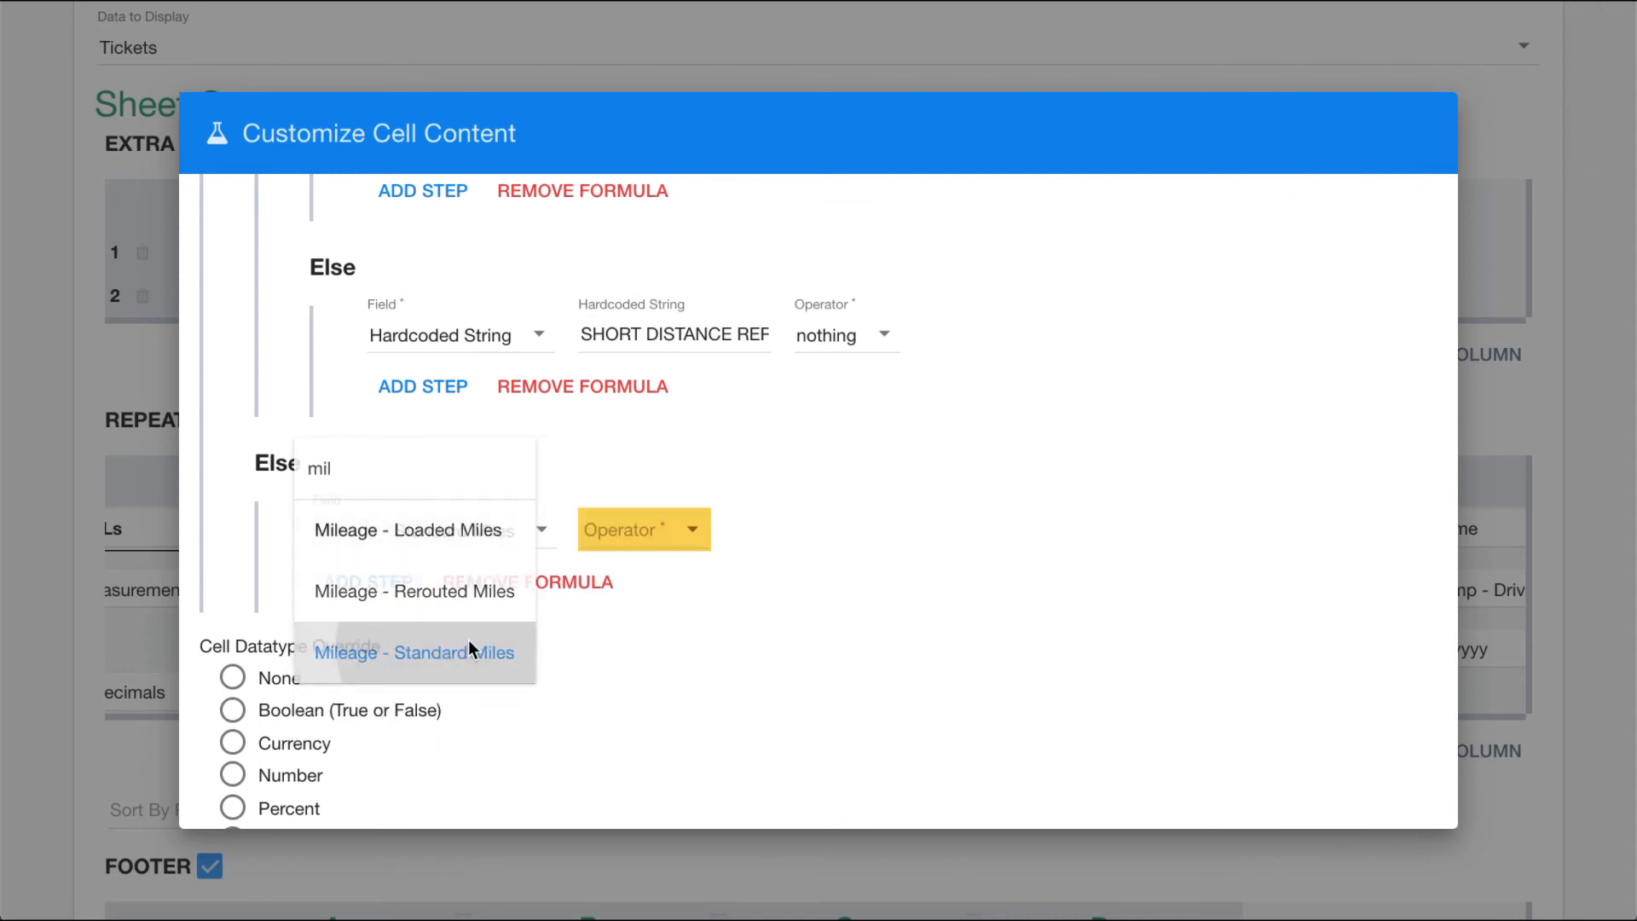
click(678, 530)
click(682, 533)
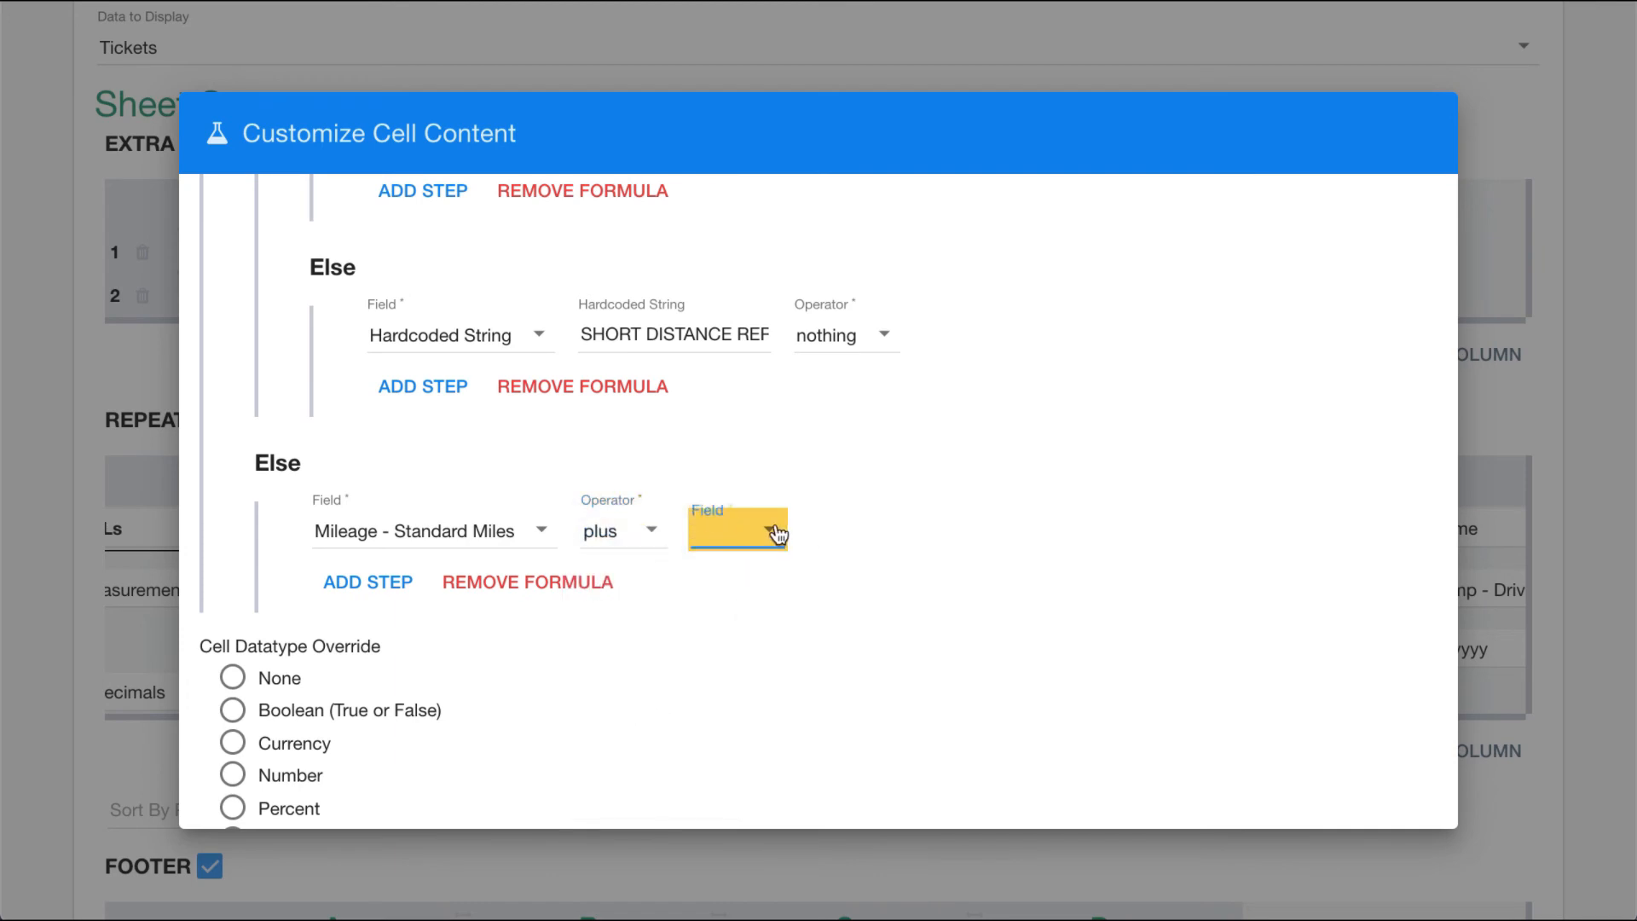
click(733, 527)
text(mil)
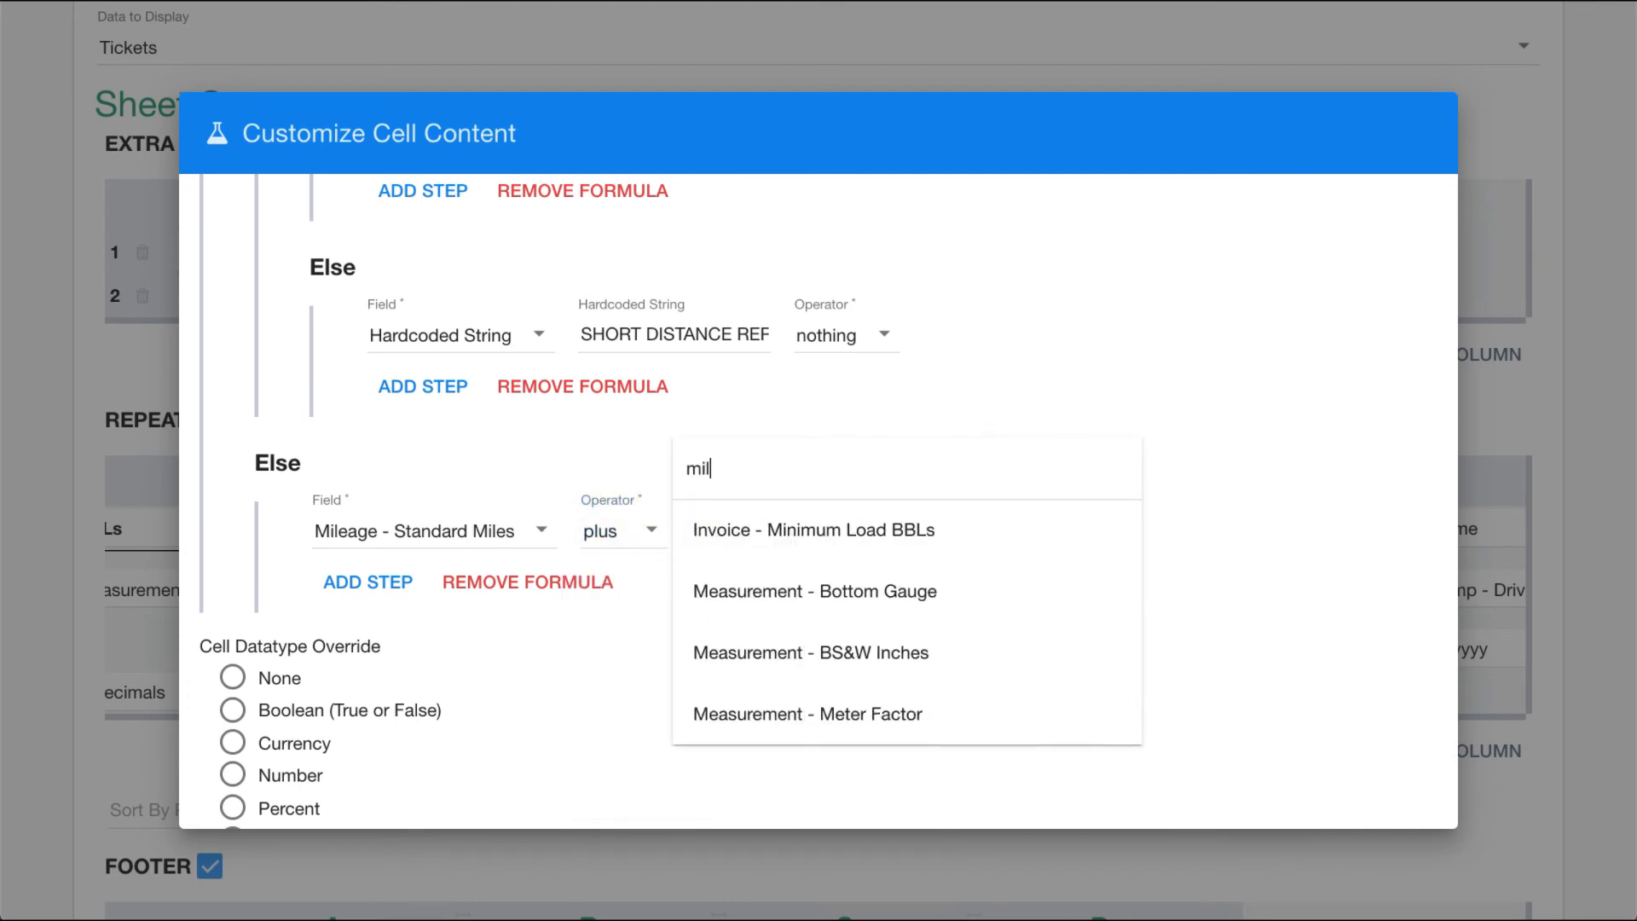
click(857, 610)
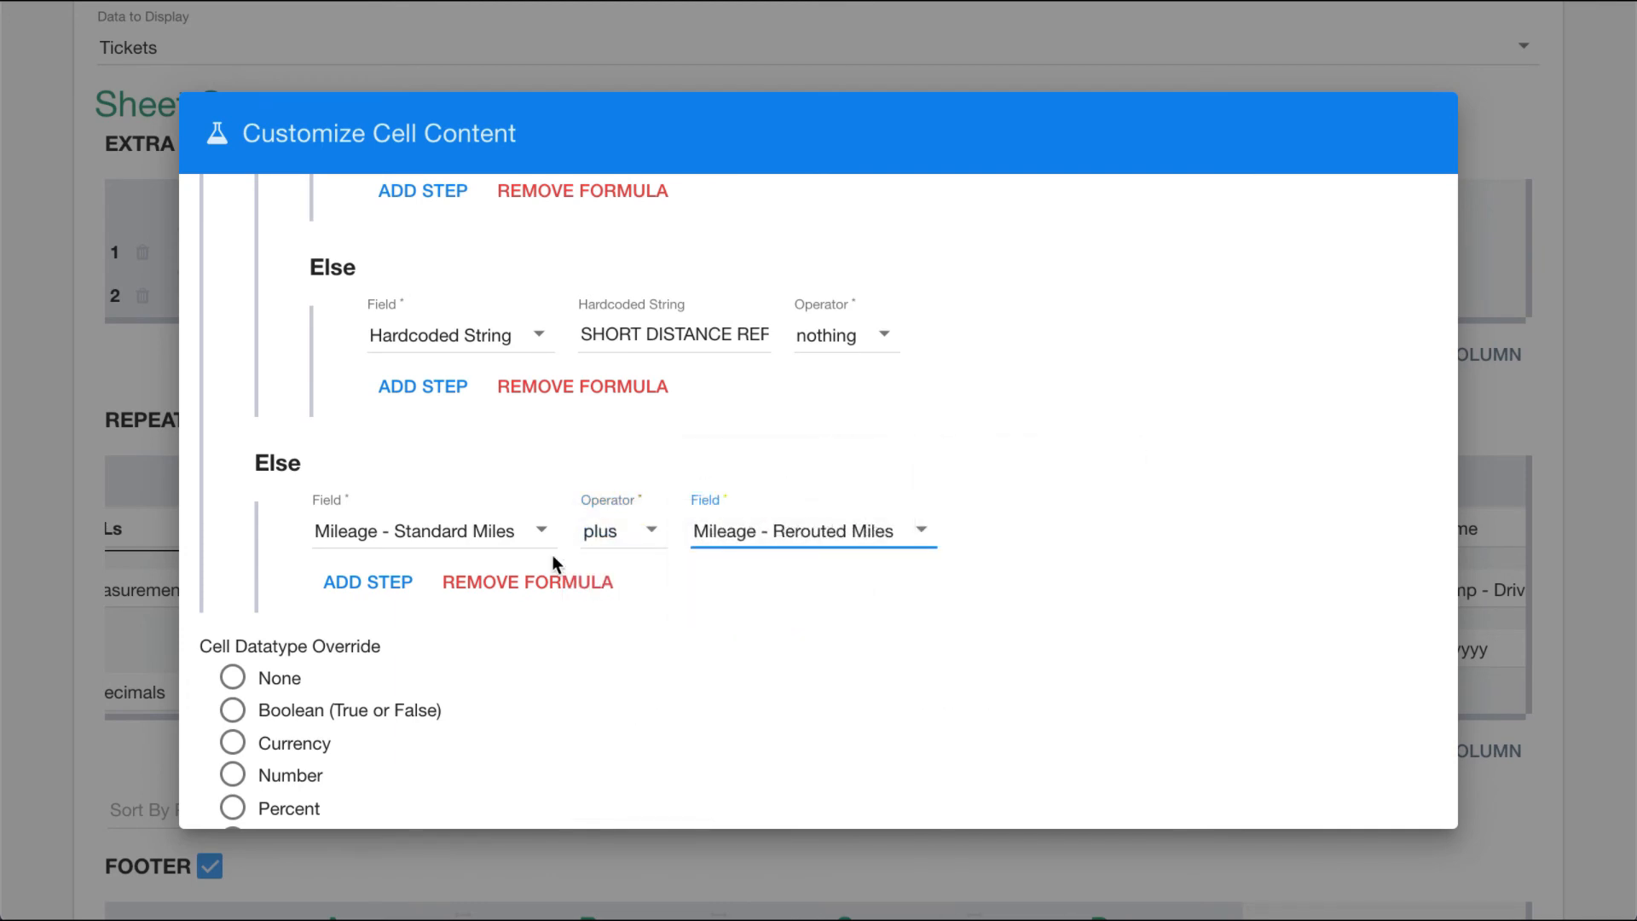
Step: Add a second step to the outer Else formula that calculates Step 1 Result minus Mileage - Loaded Miles
click(376, 582)
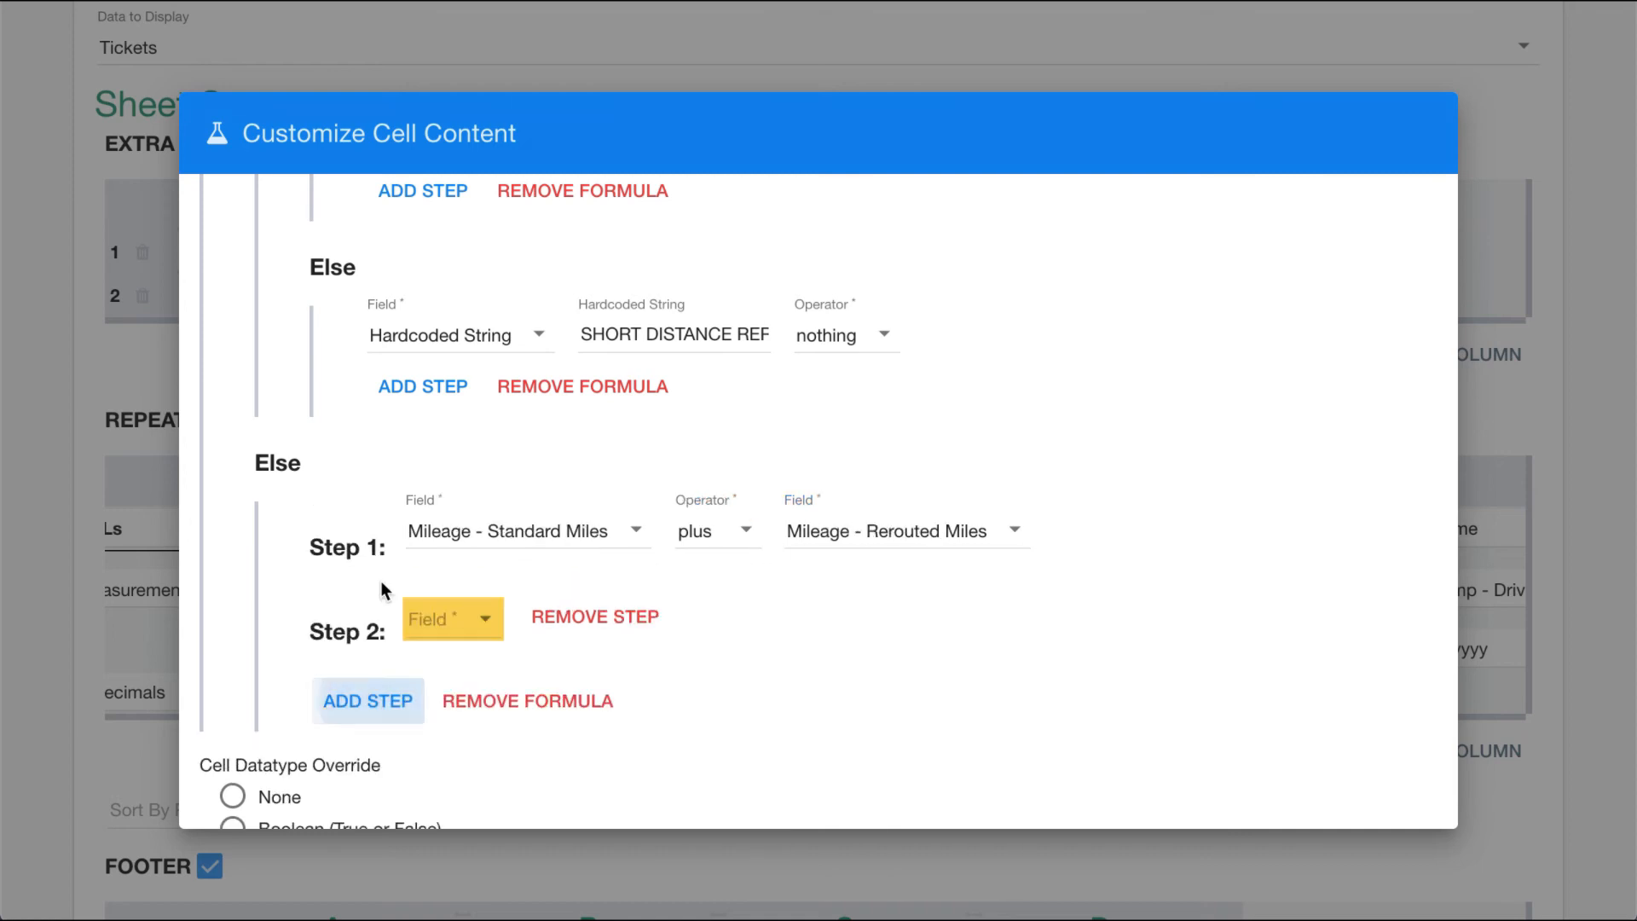
click(448, 625)
click(458, 629)
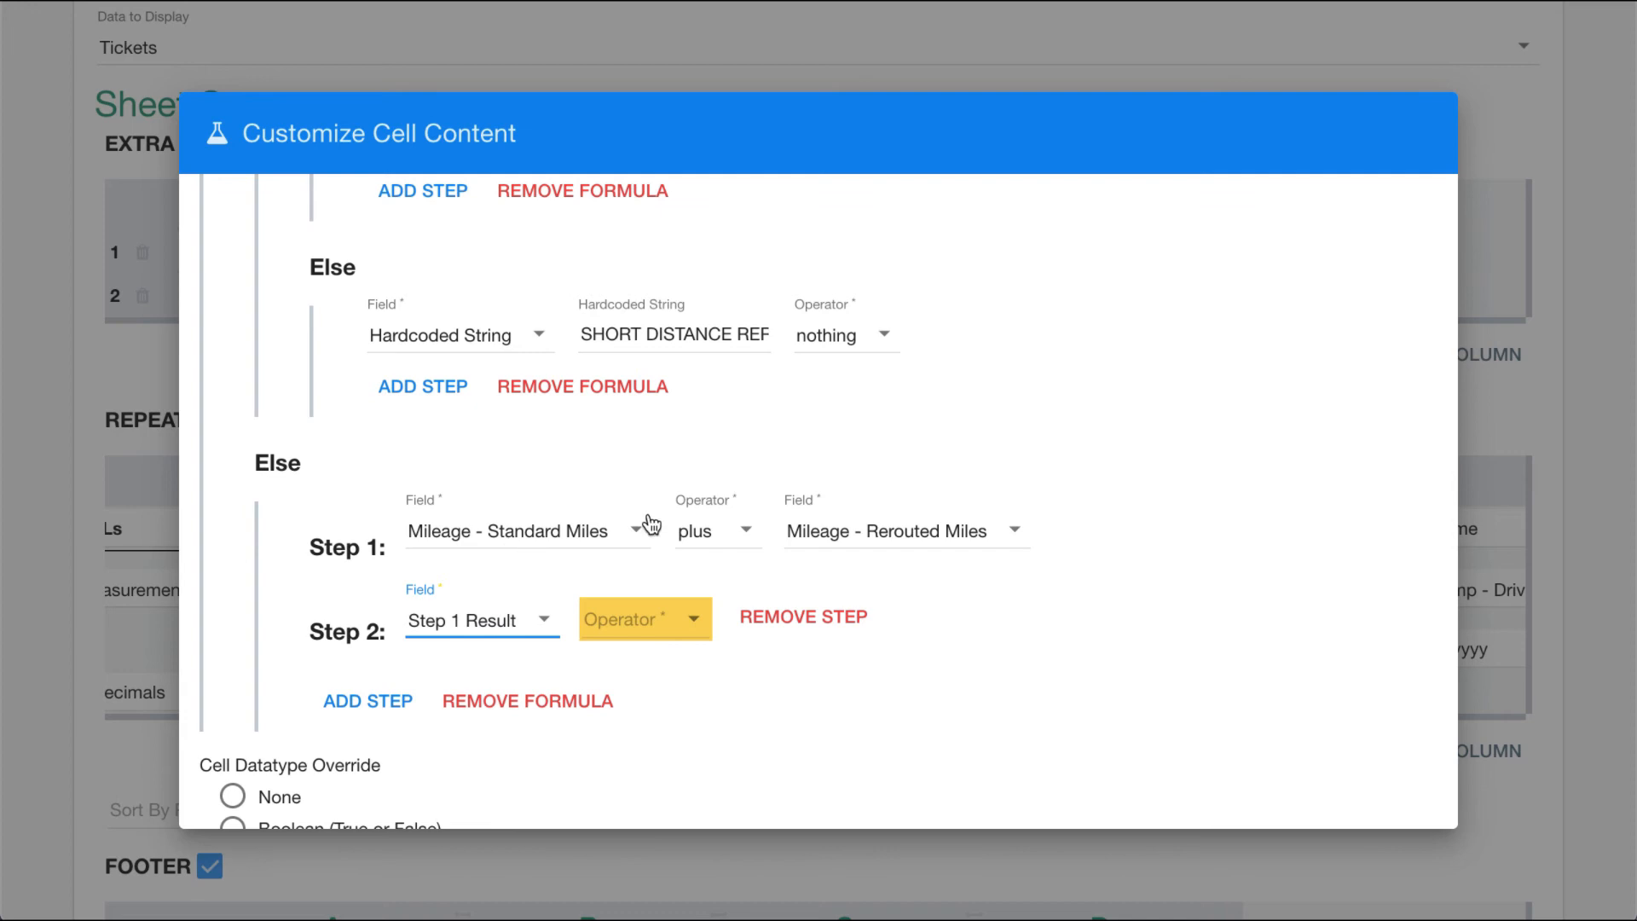
click(615, 622)
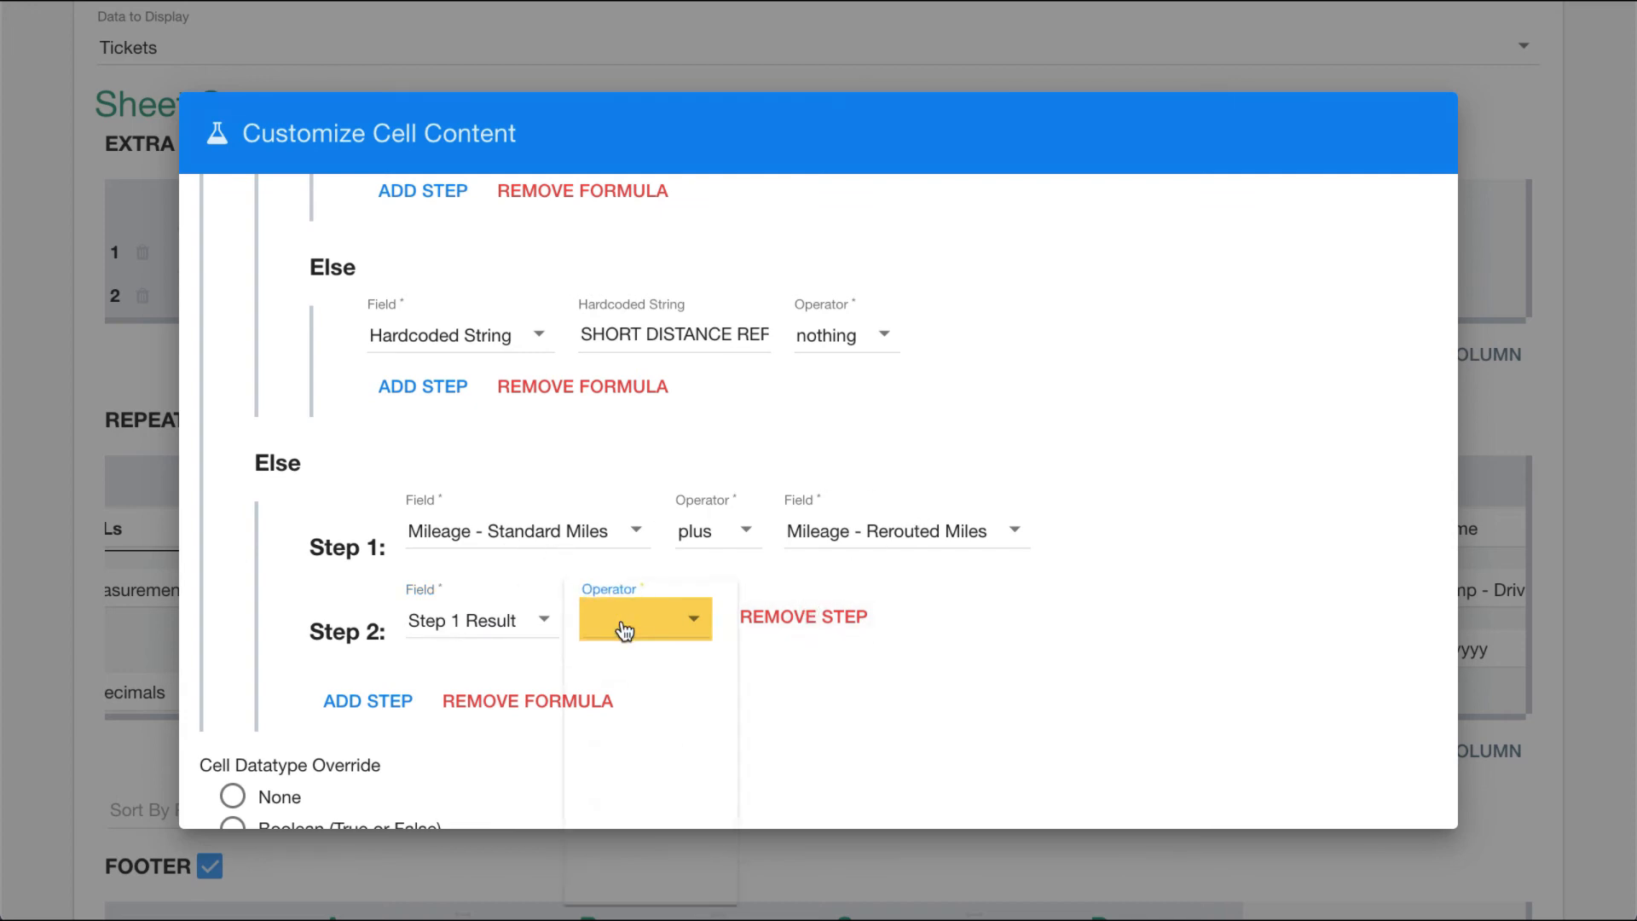
click(630, 689)
click(795, 650)
text(mil)
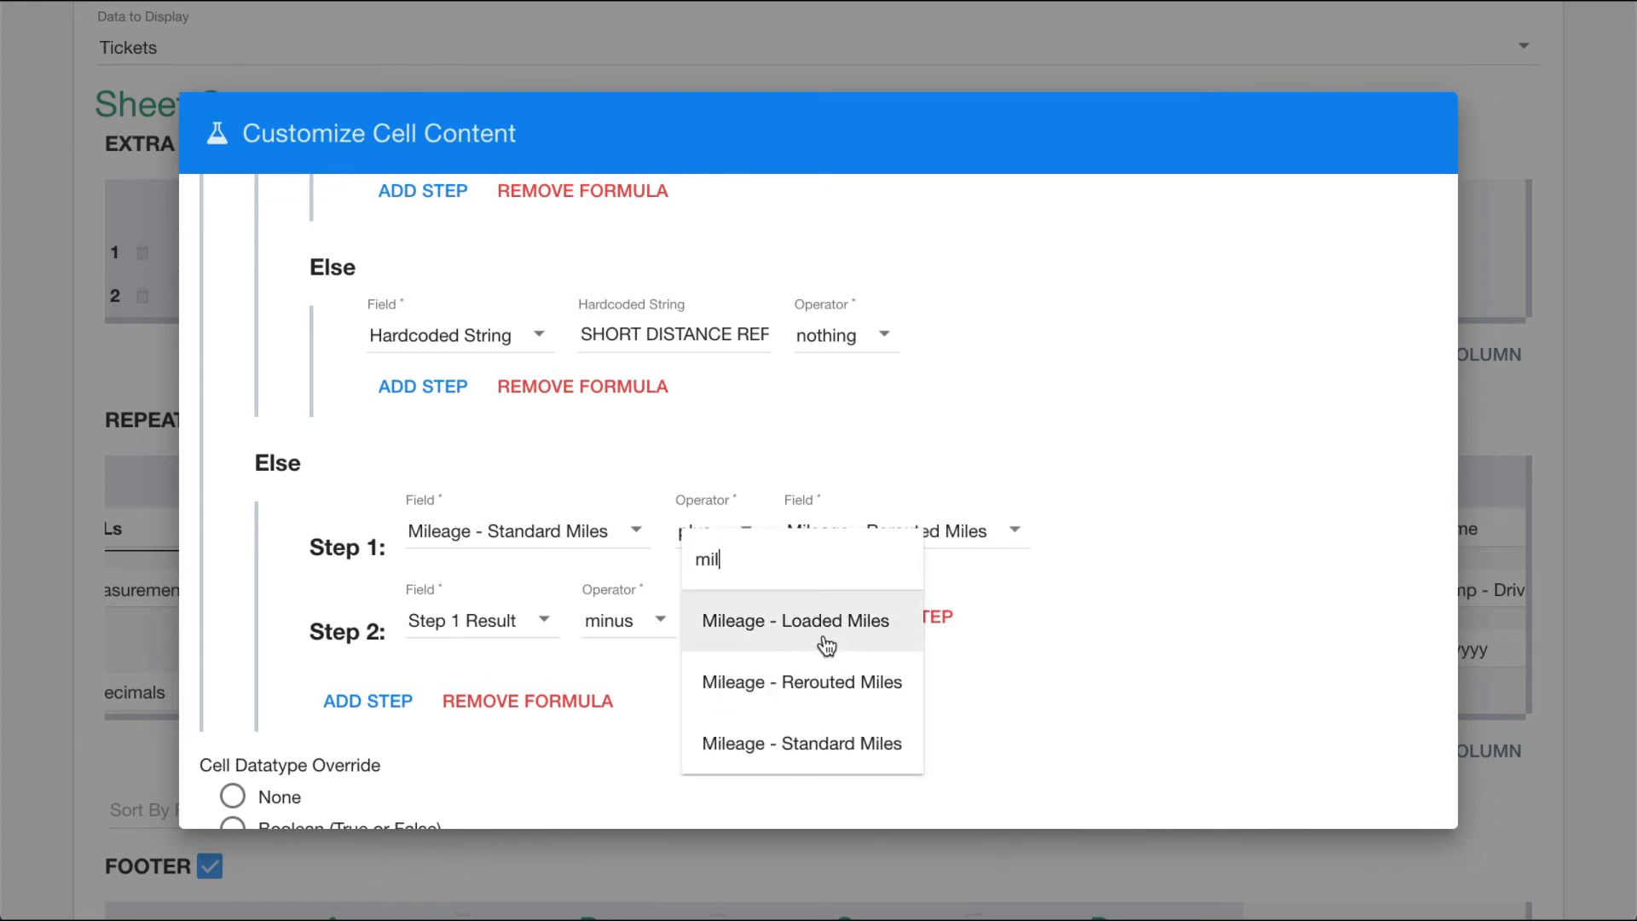
click(826, 645)
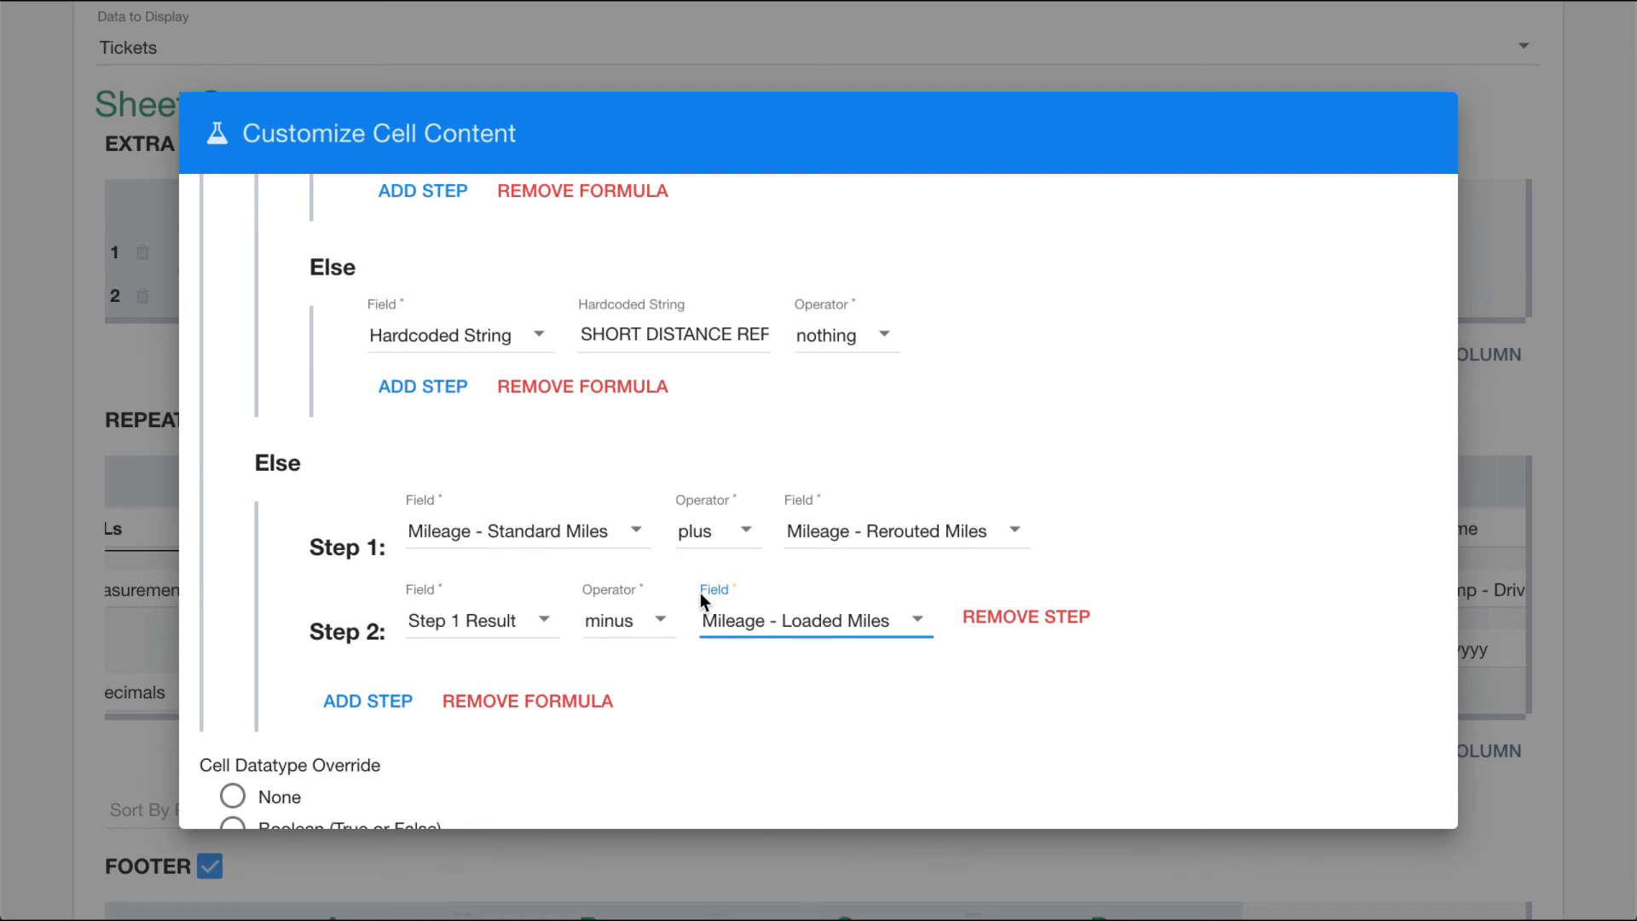
click(776, 693)
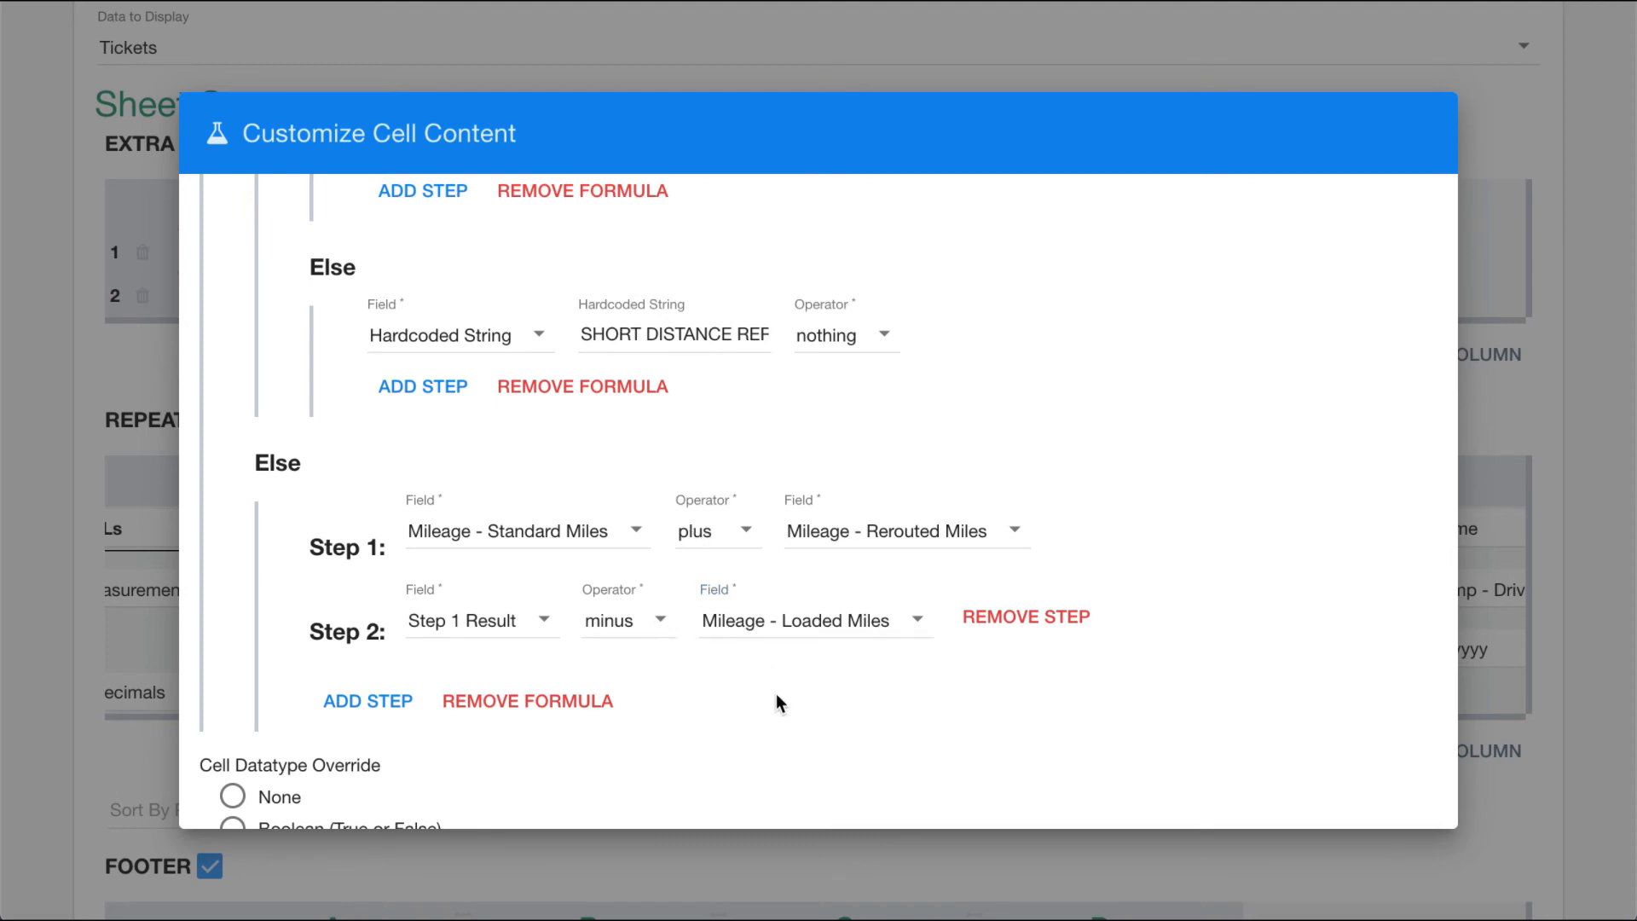
Step: Remove Step 2 from the outer Else formula while keeping the formula itself
click(533, 708)
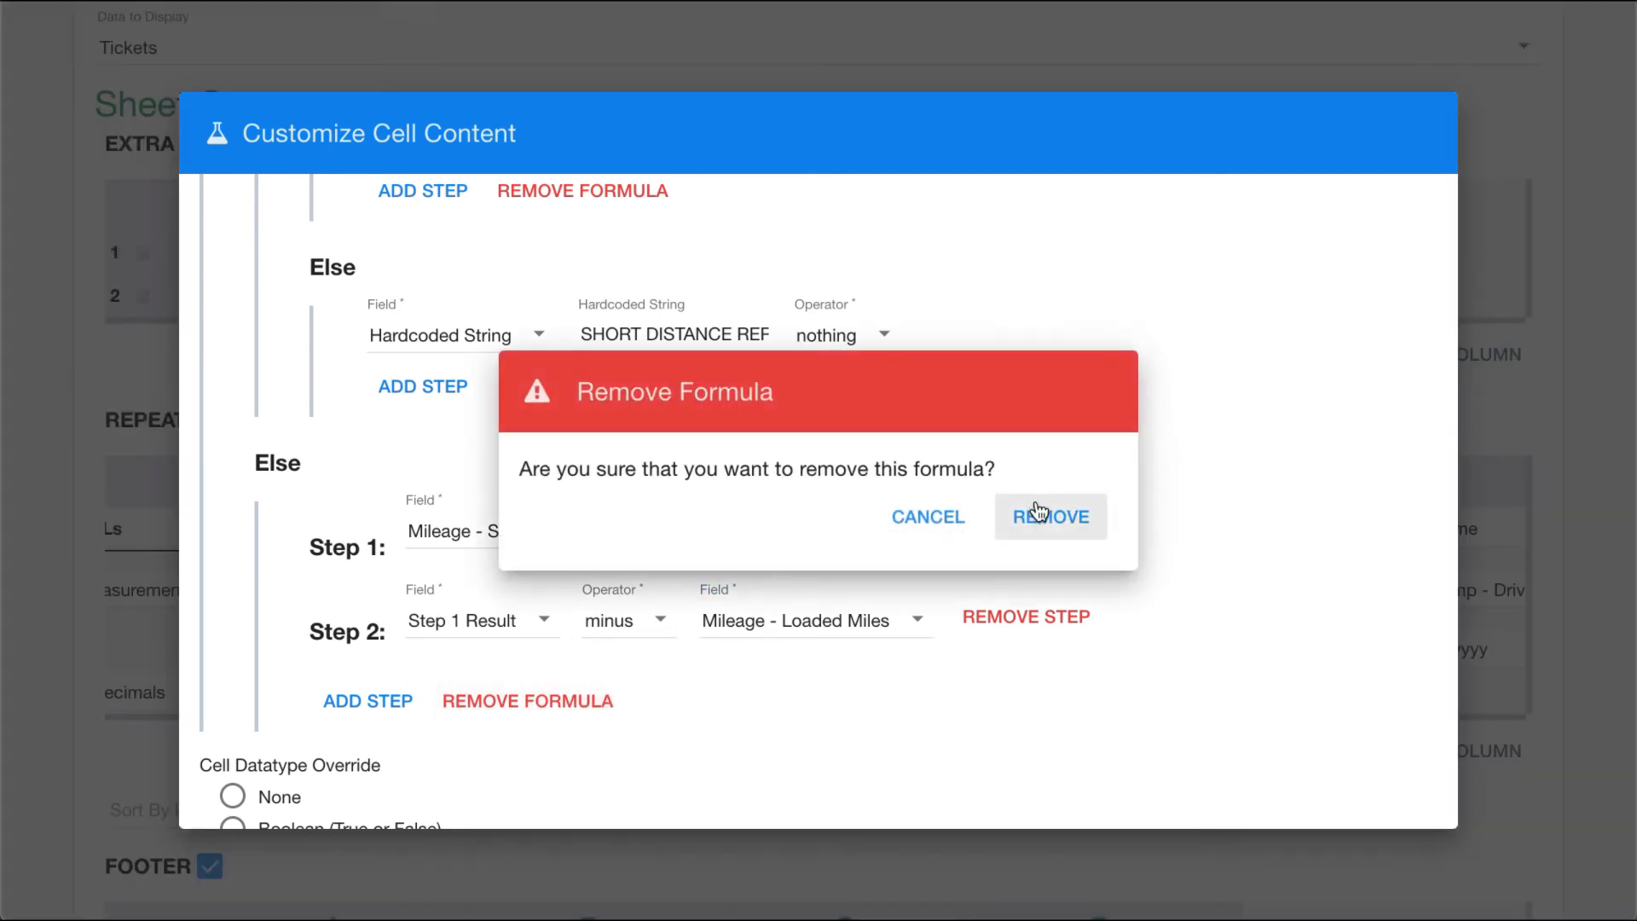
click(947, 520)
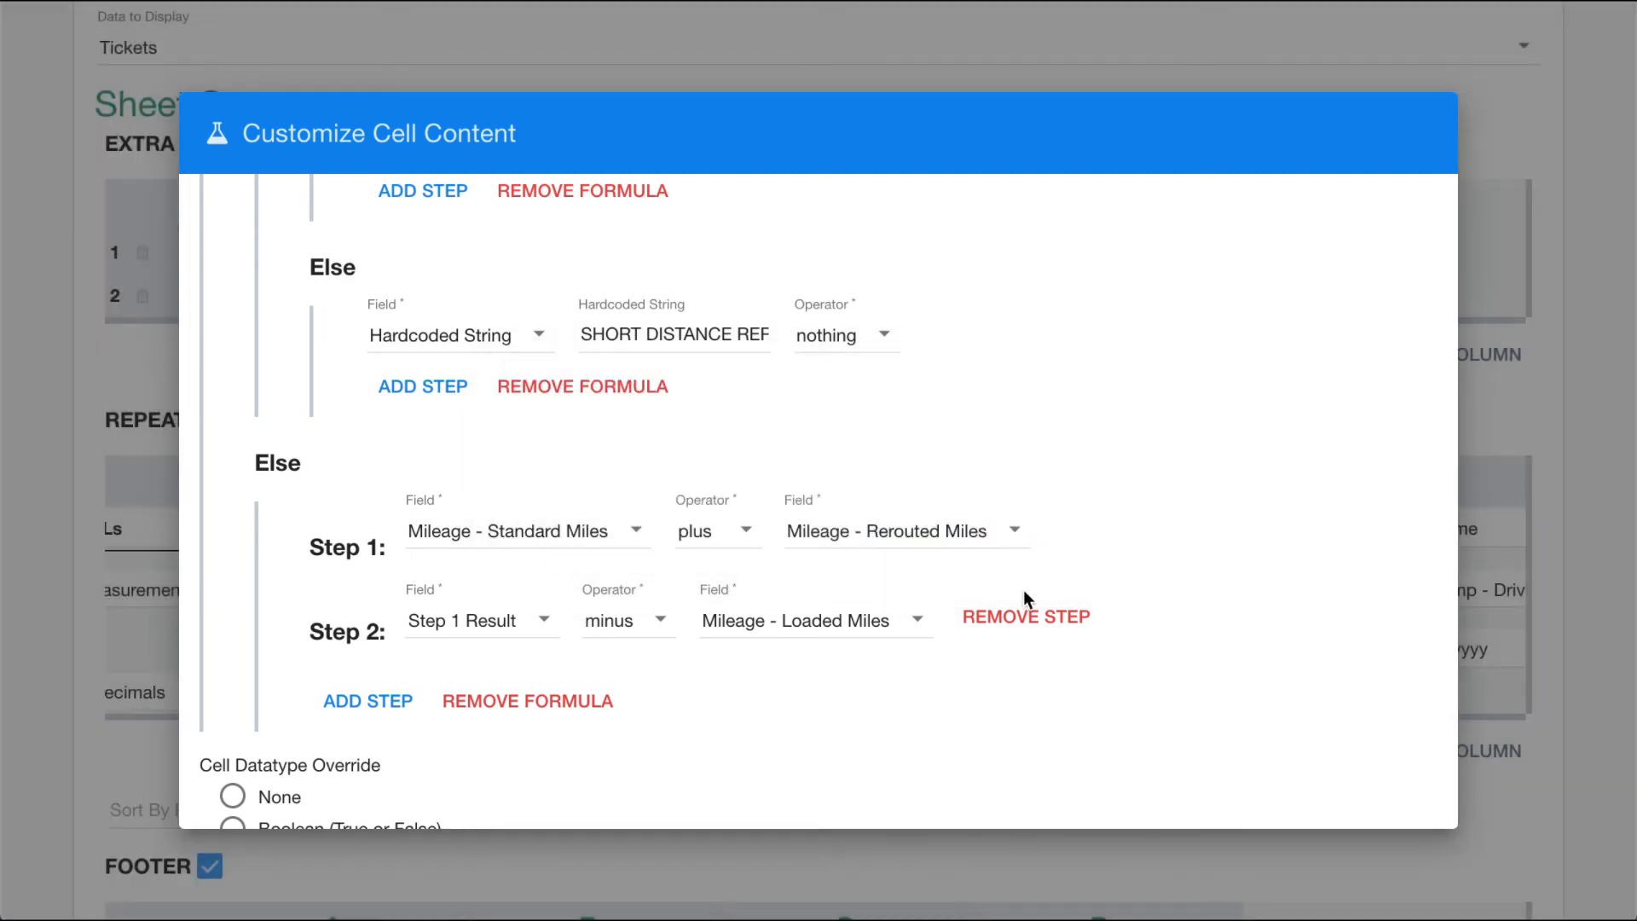
click(1019, 617)
click(1042, 508)
Step: Make the outer Else formula output the hardcoded string "NOT REROUTED" with operator nothing, then apply the cell content and save the template
click(477, 531)
scroll(460, 435, up, 3)
scroll(447, 431, up, 15)
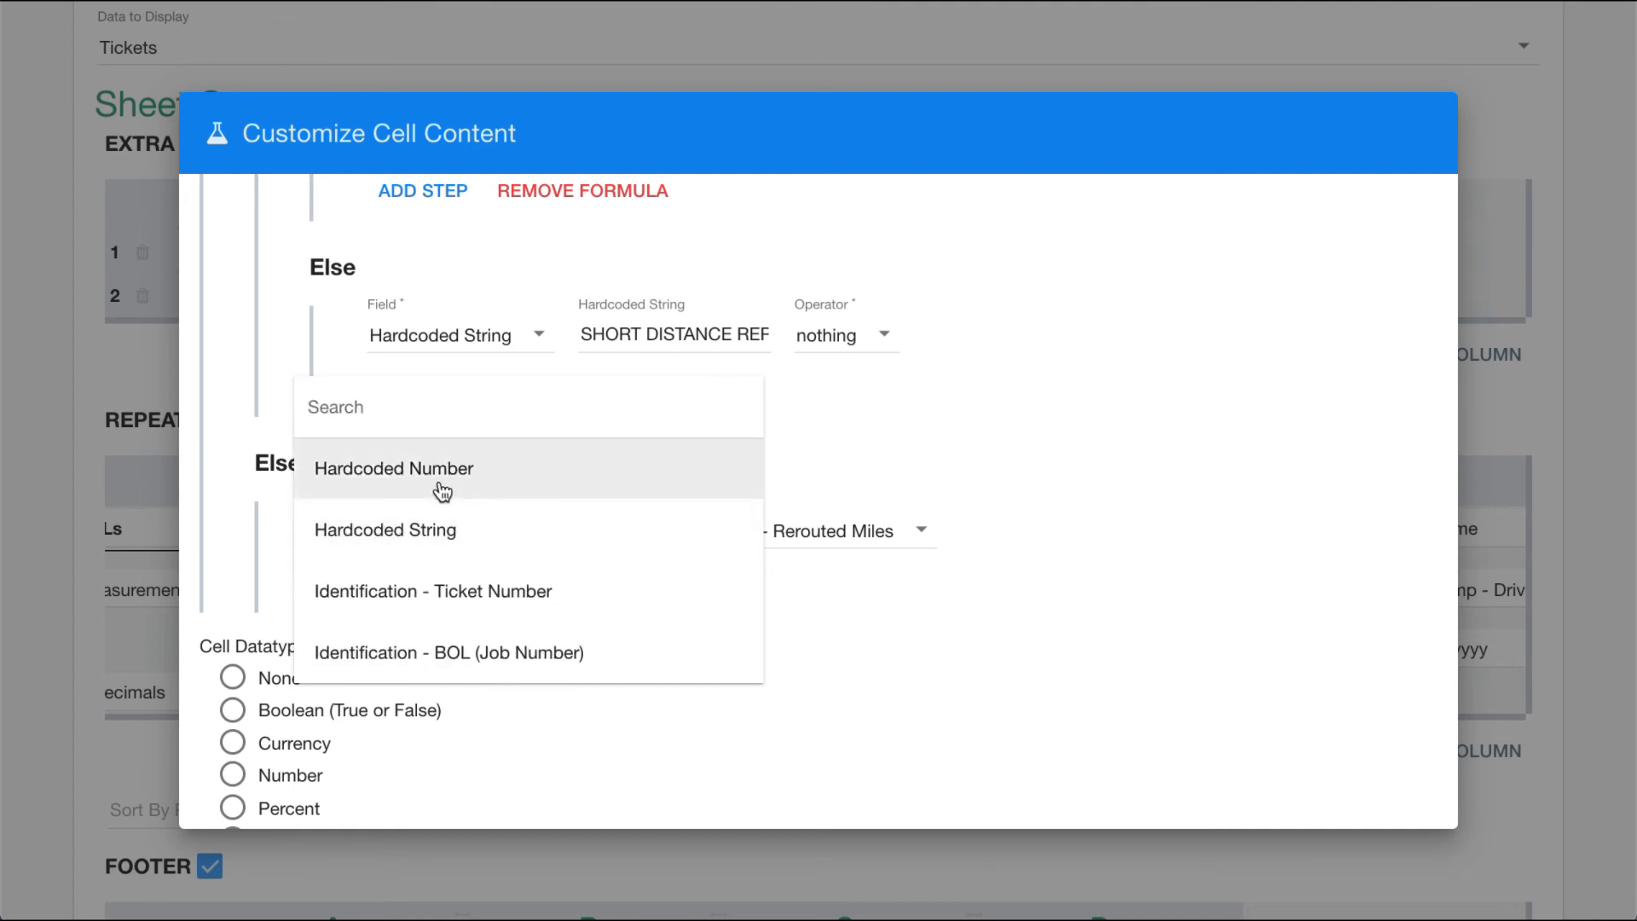
click(431, 530)
click(643, 526)
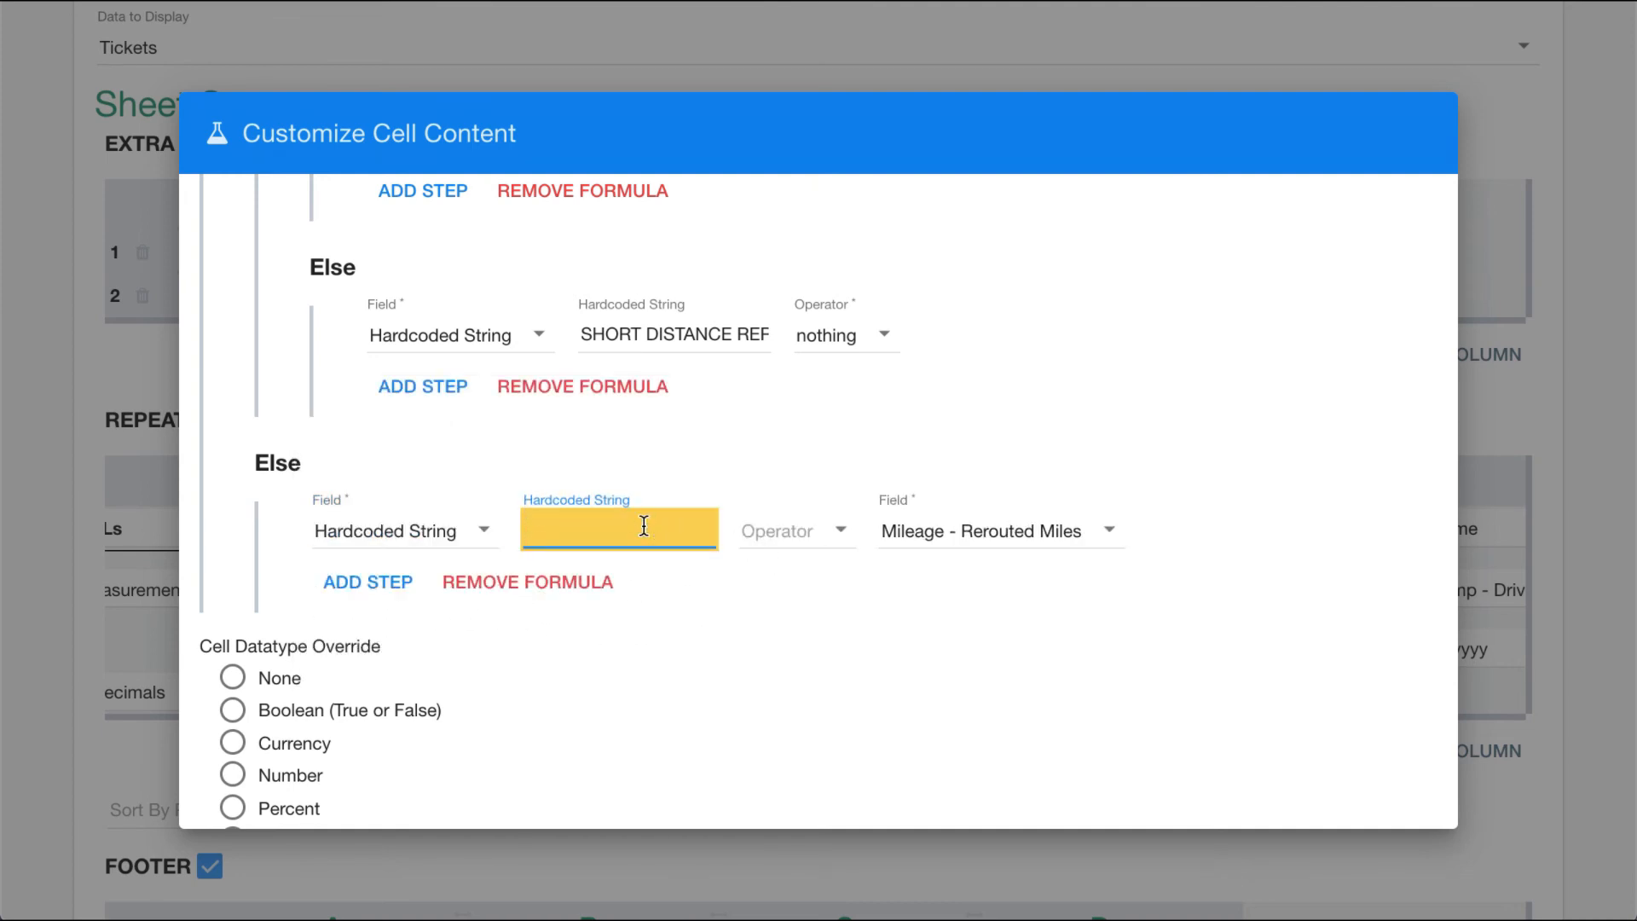
text(NOT REROUTED)
click(803, 538)
click(770, 530)
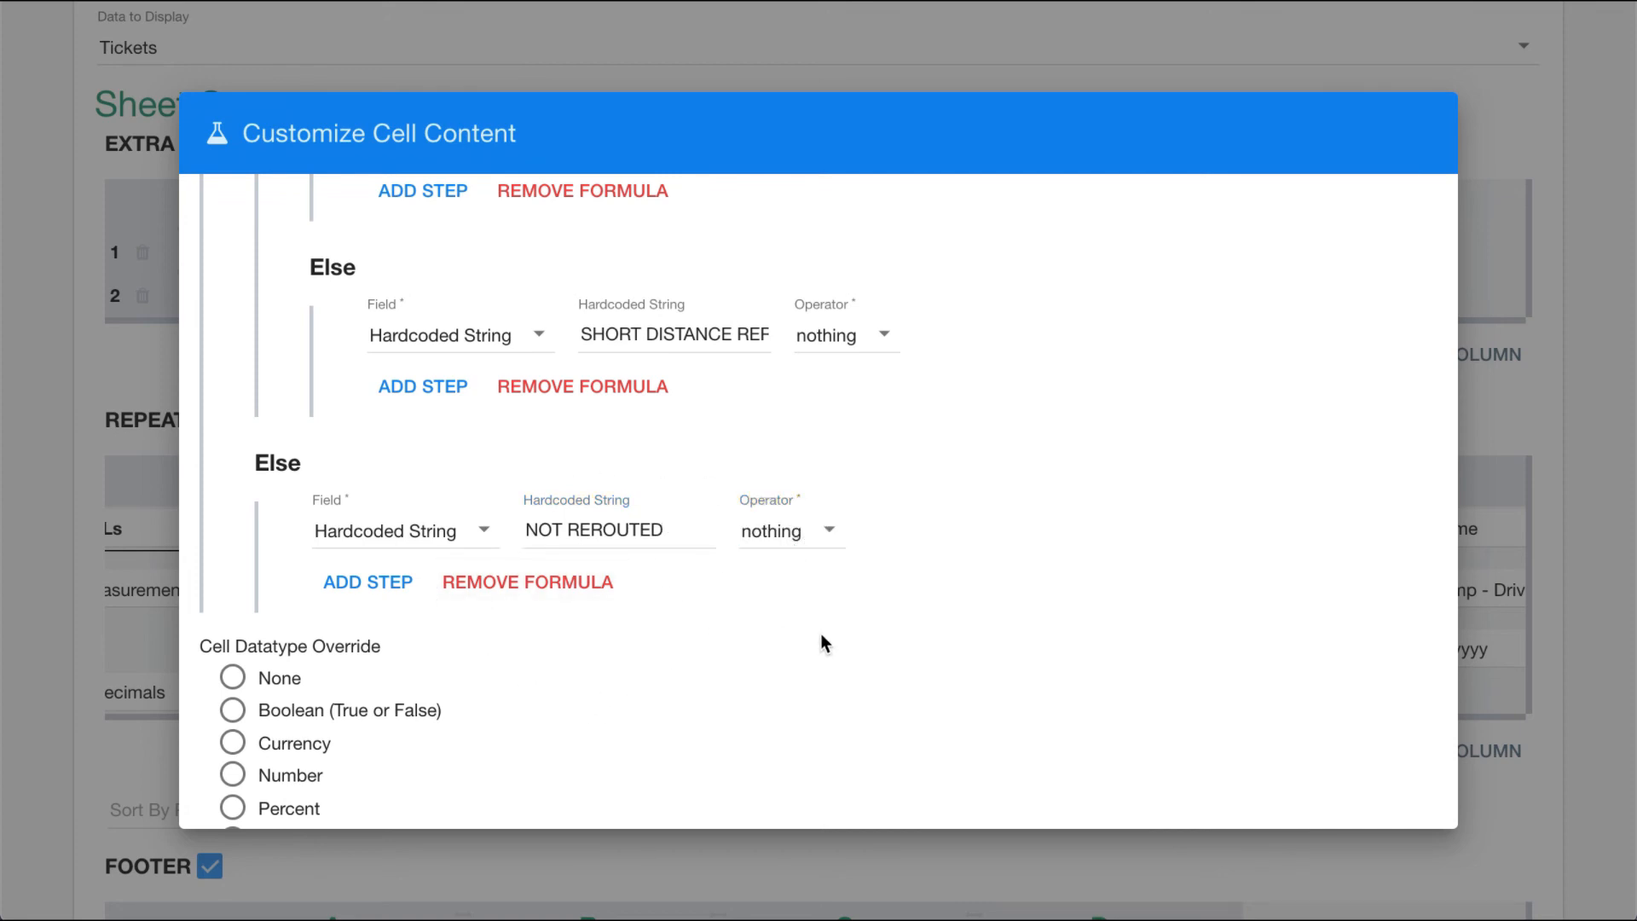
scroll(821, 638, down, 2)
click(1292, 801)
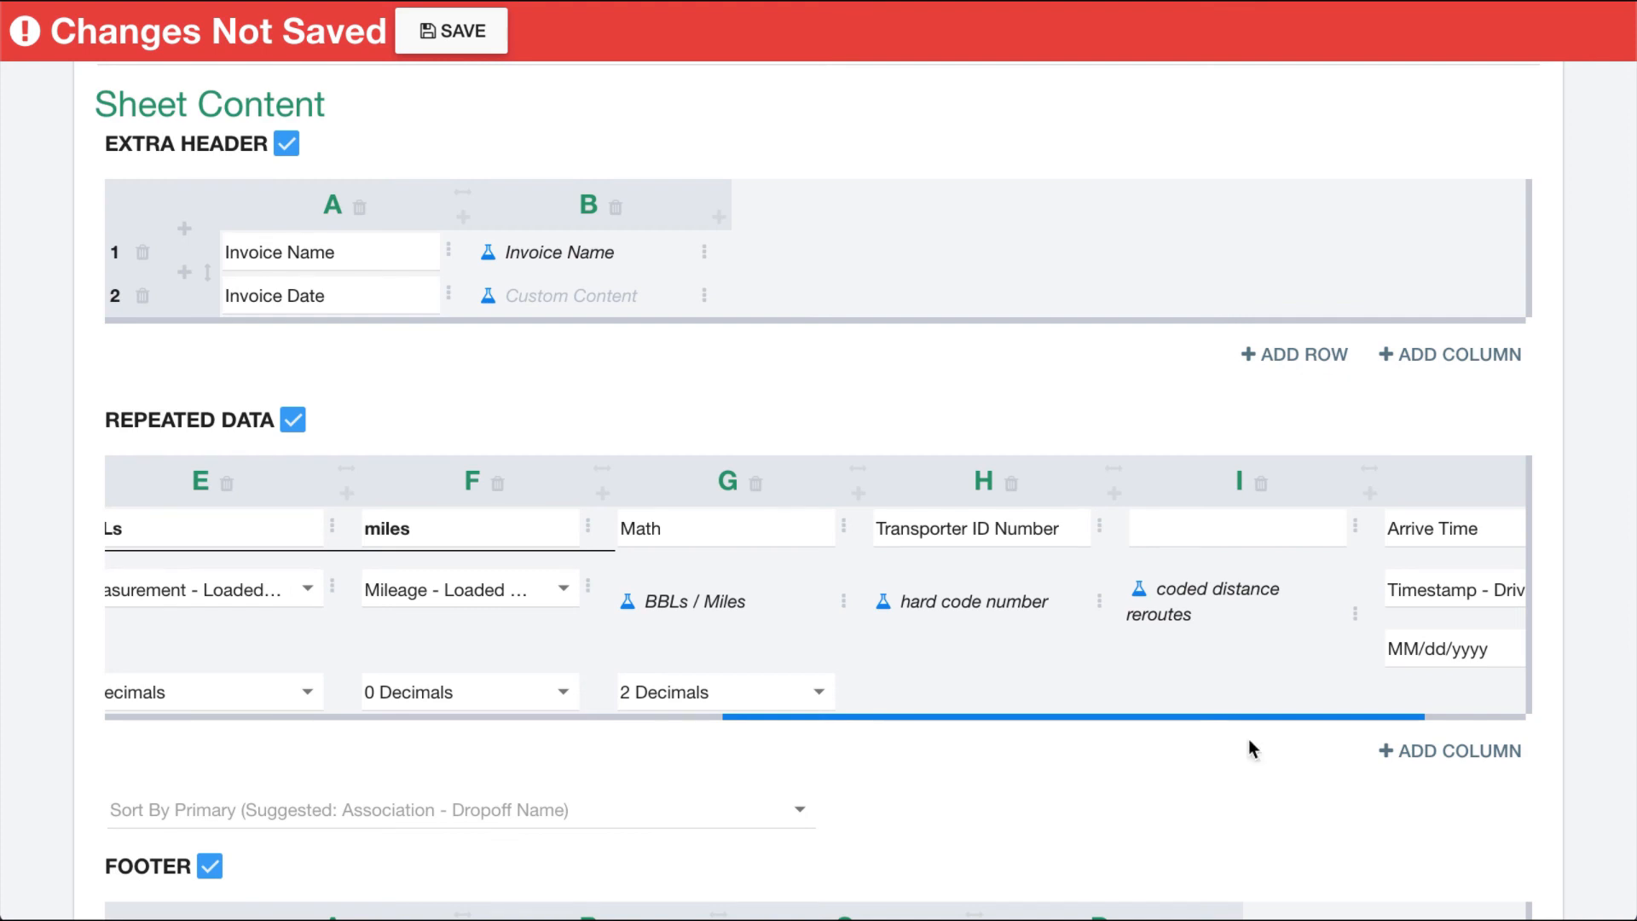
click(480, 32)
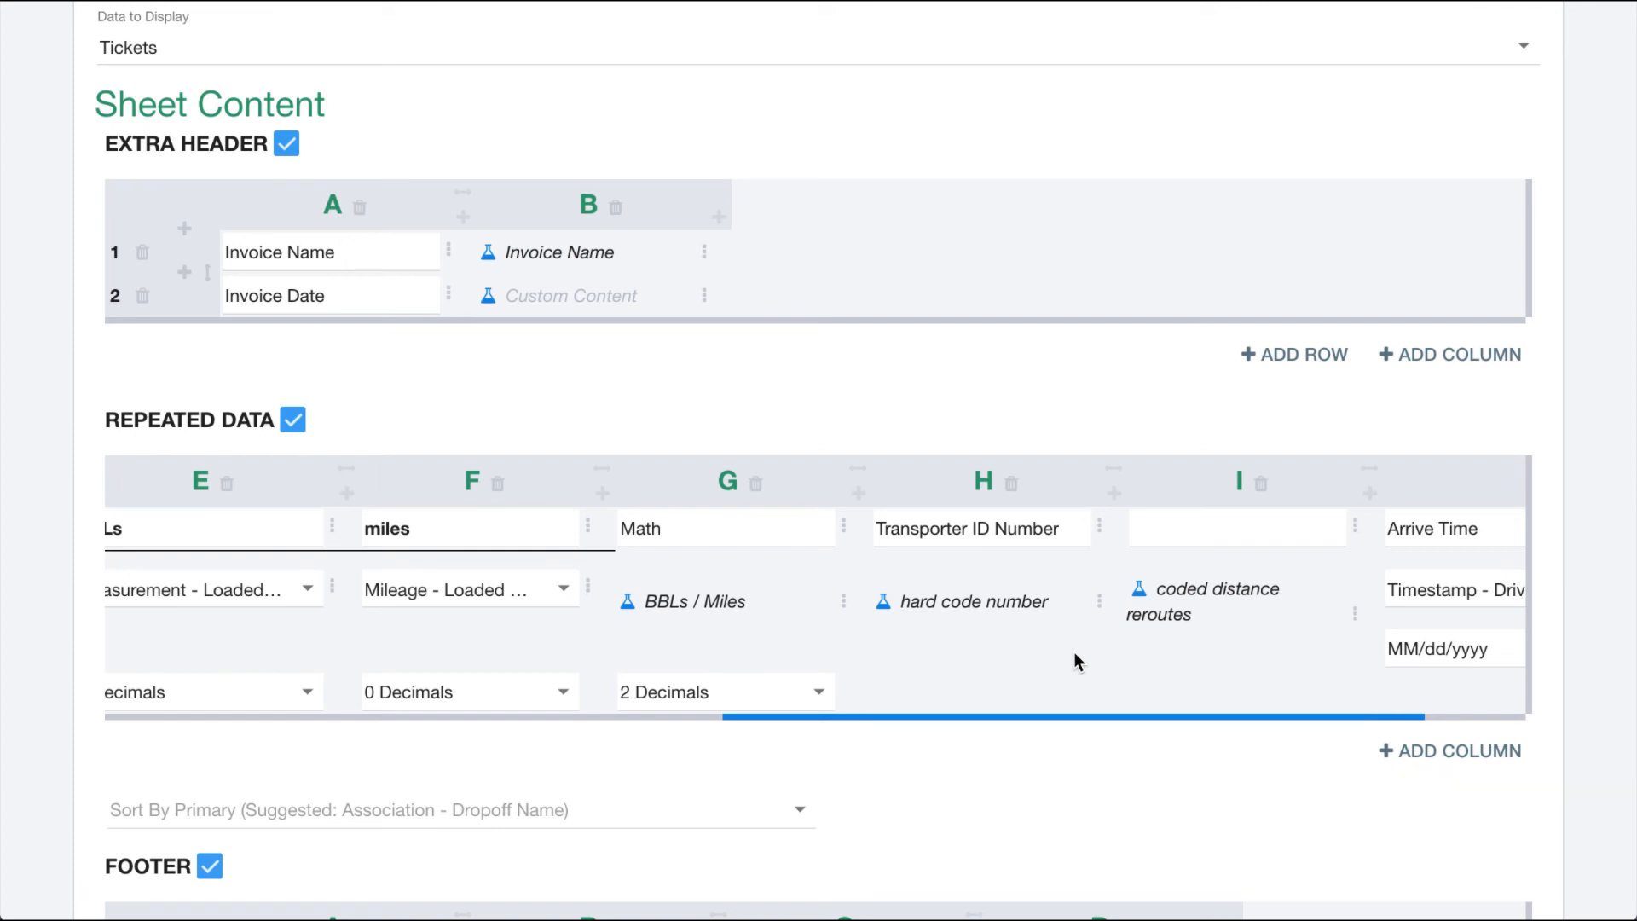
Step: Apply the "miles" heading's bold font and thin black bottom border to the whole repeated data heading row, and save the template
scroll(1073, 655, down, 3)
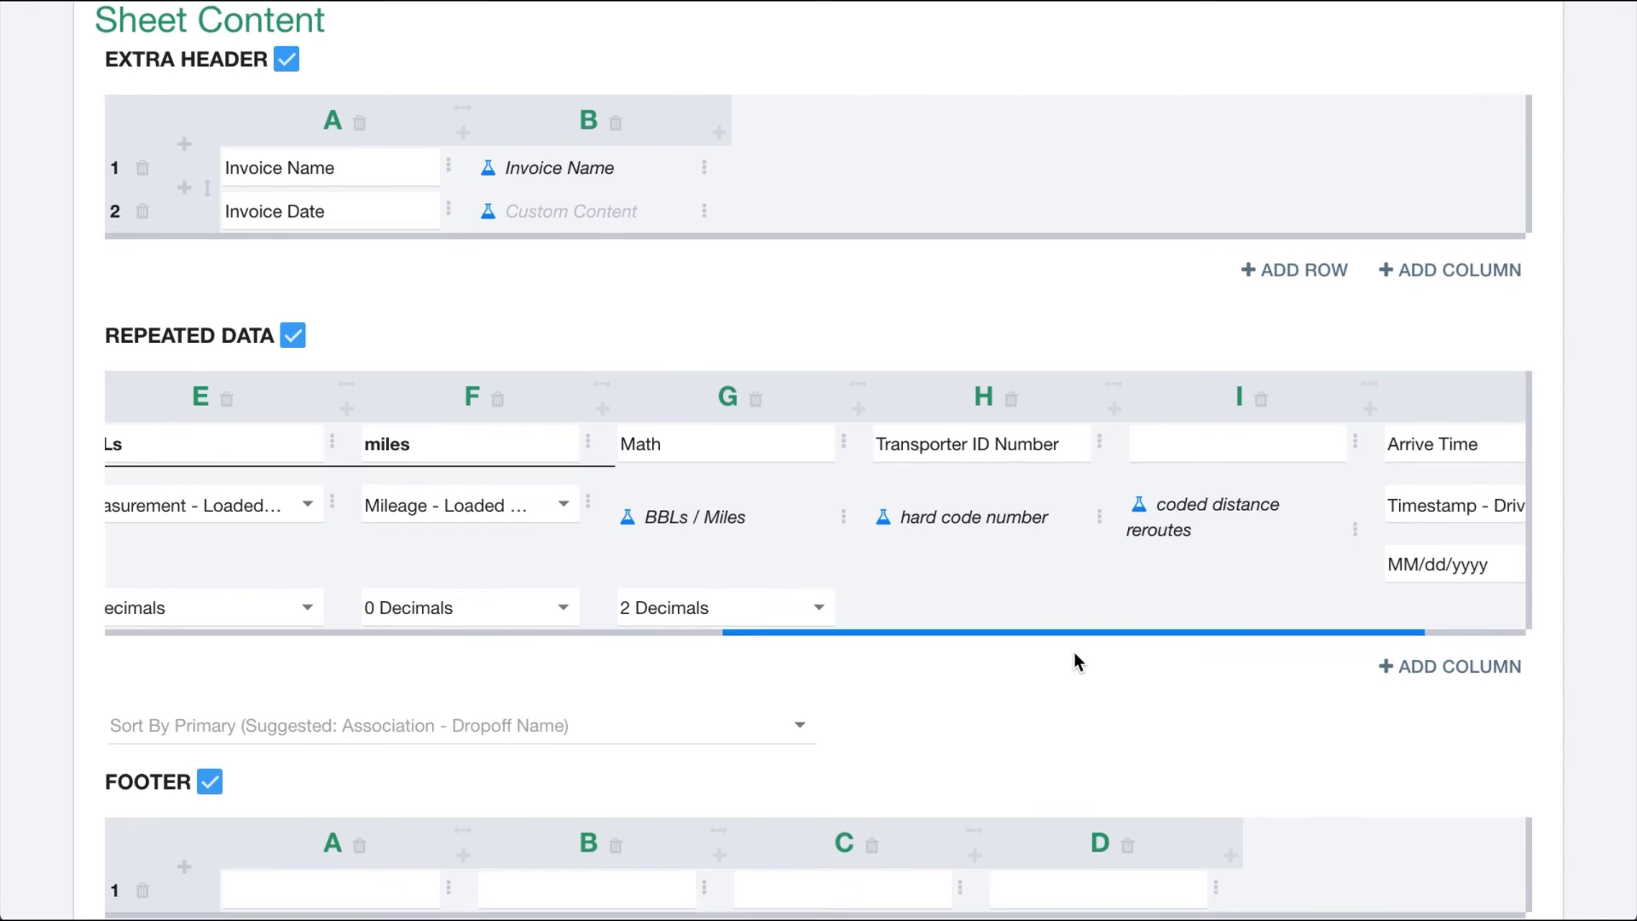
scroll(1075, 654, up, 2)
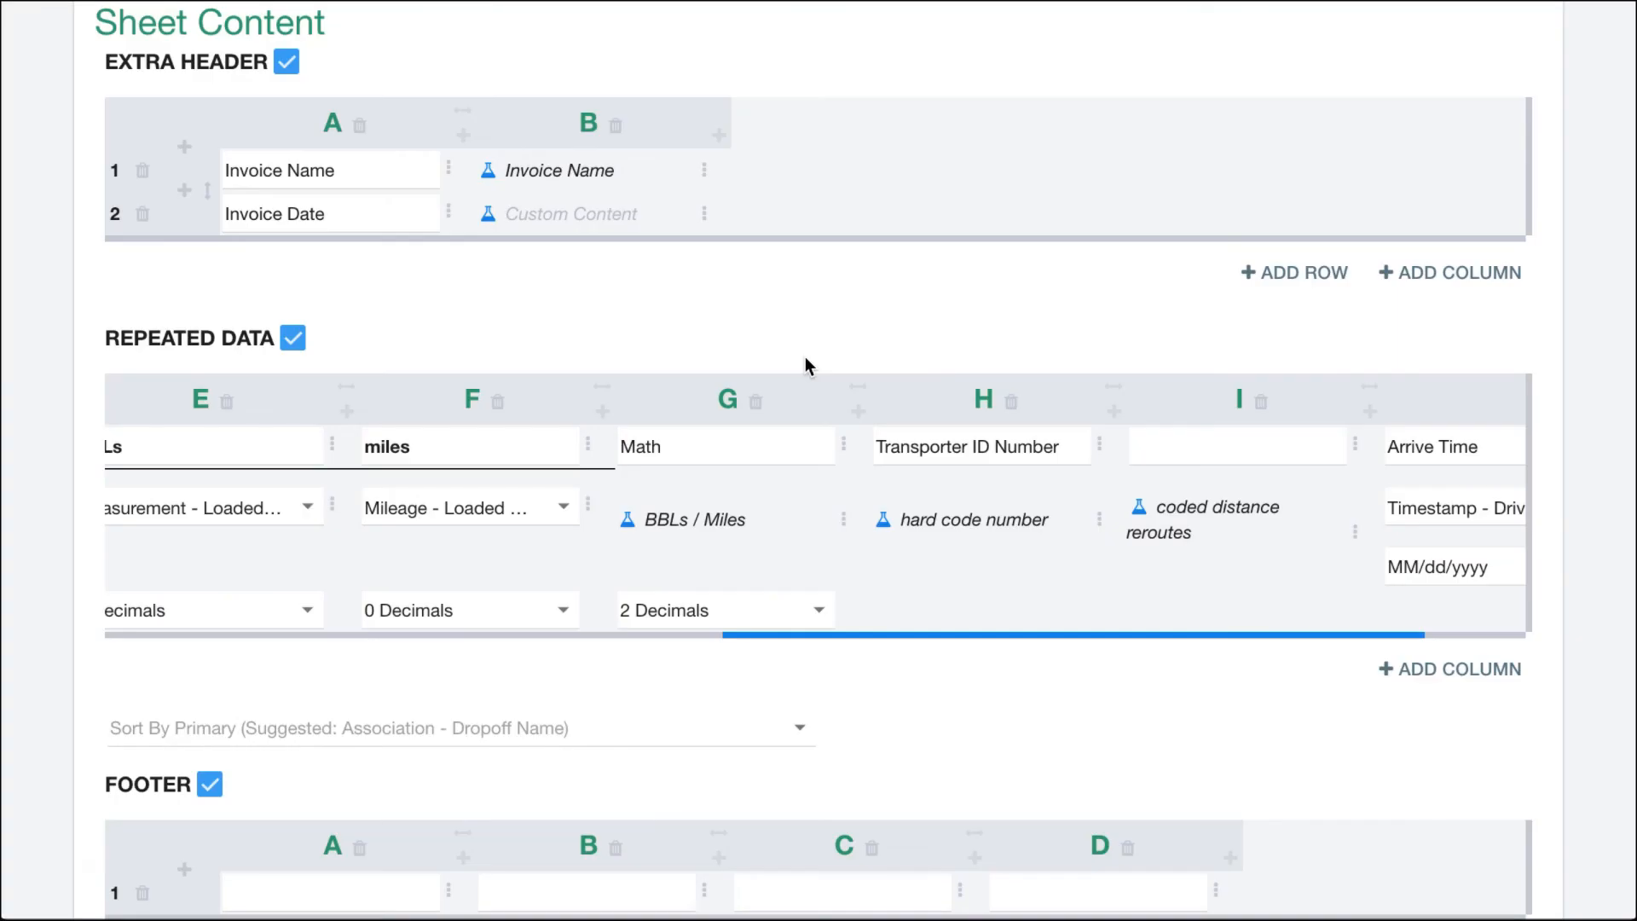
scroll(805, 364, up, 1)
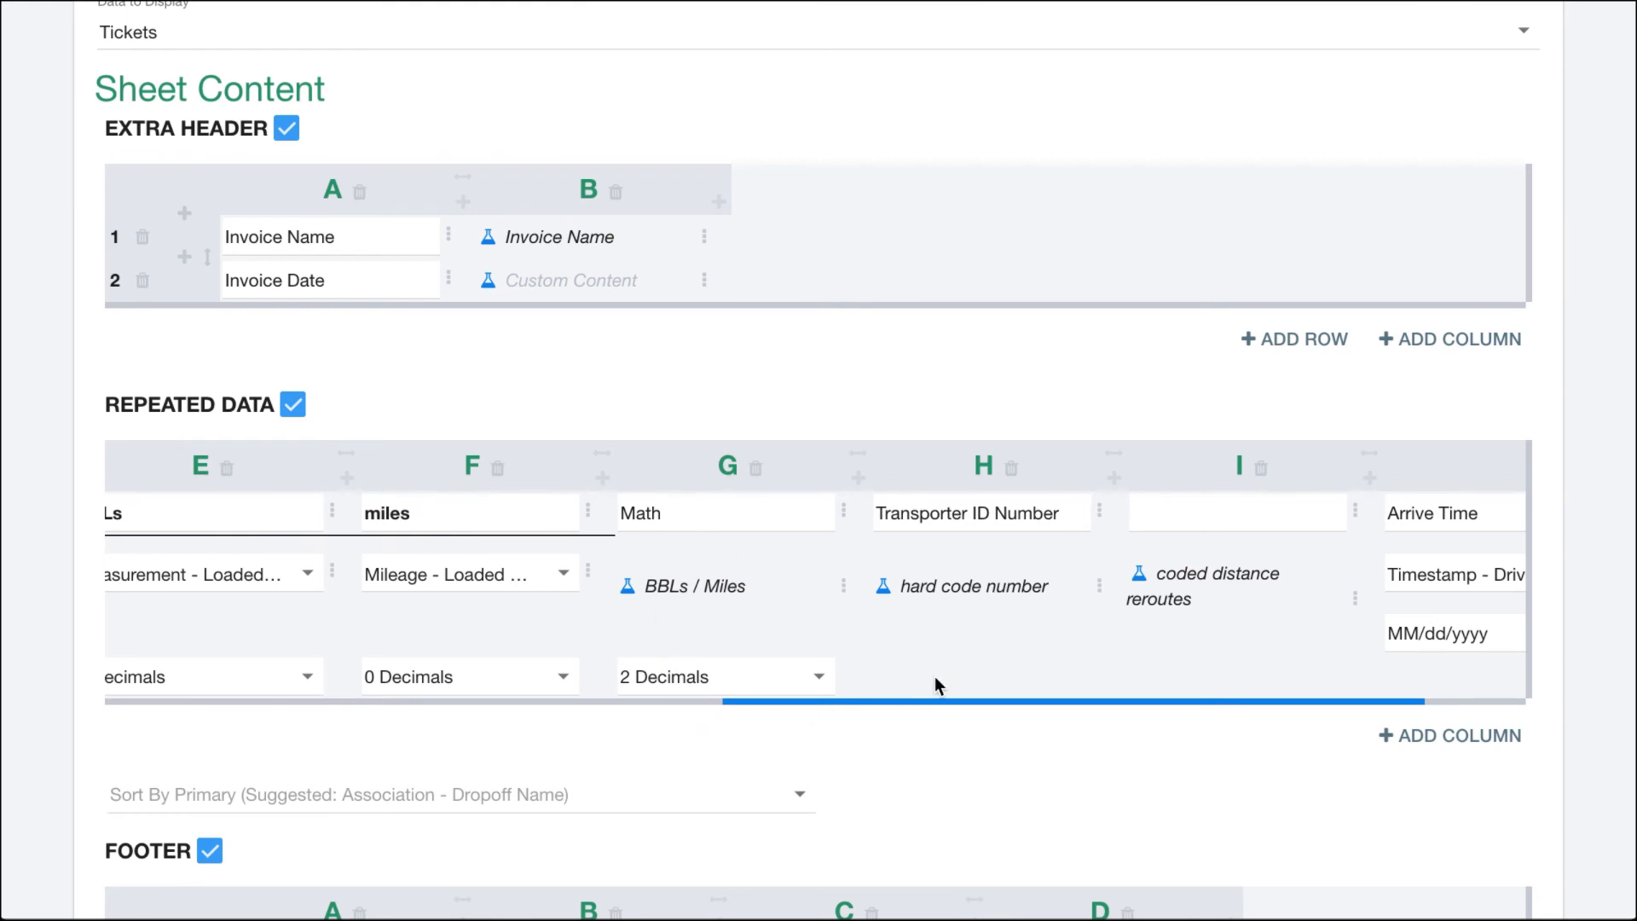
scroll(934, 677, up, 1)
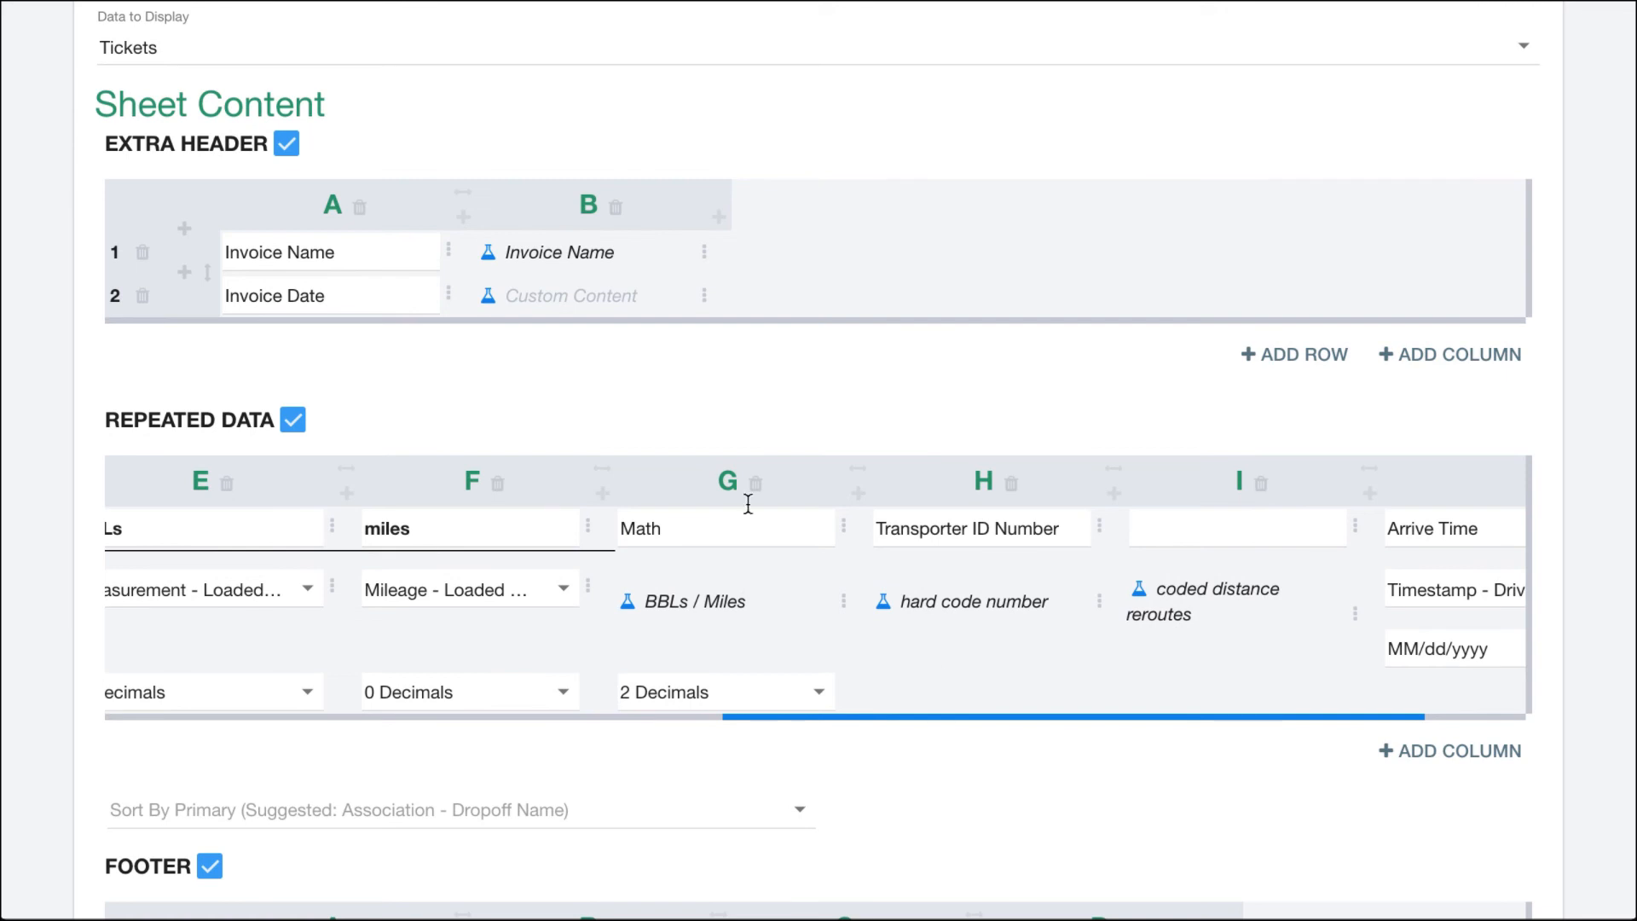
click(587, 524)
click(632, 542)
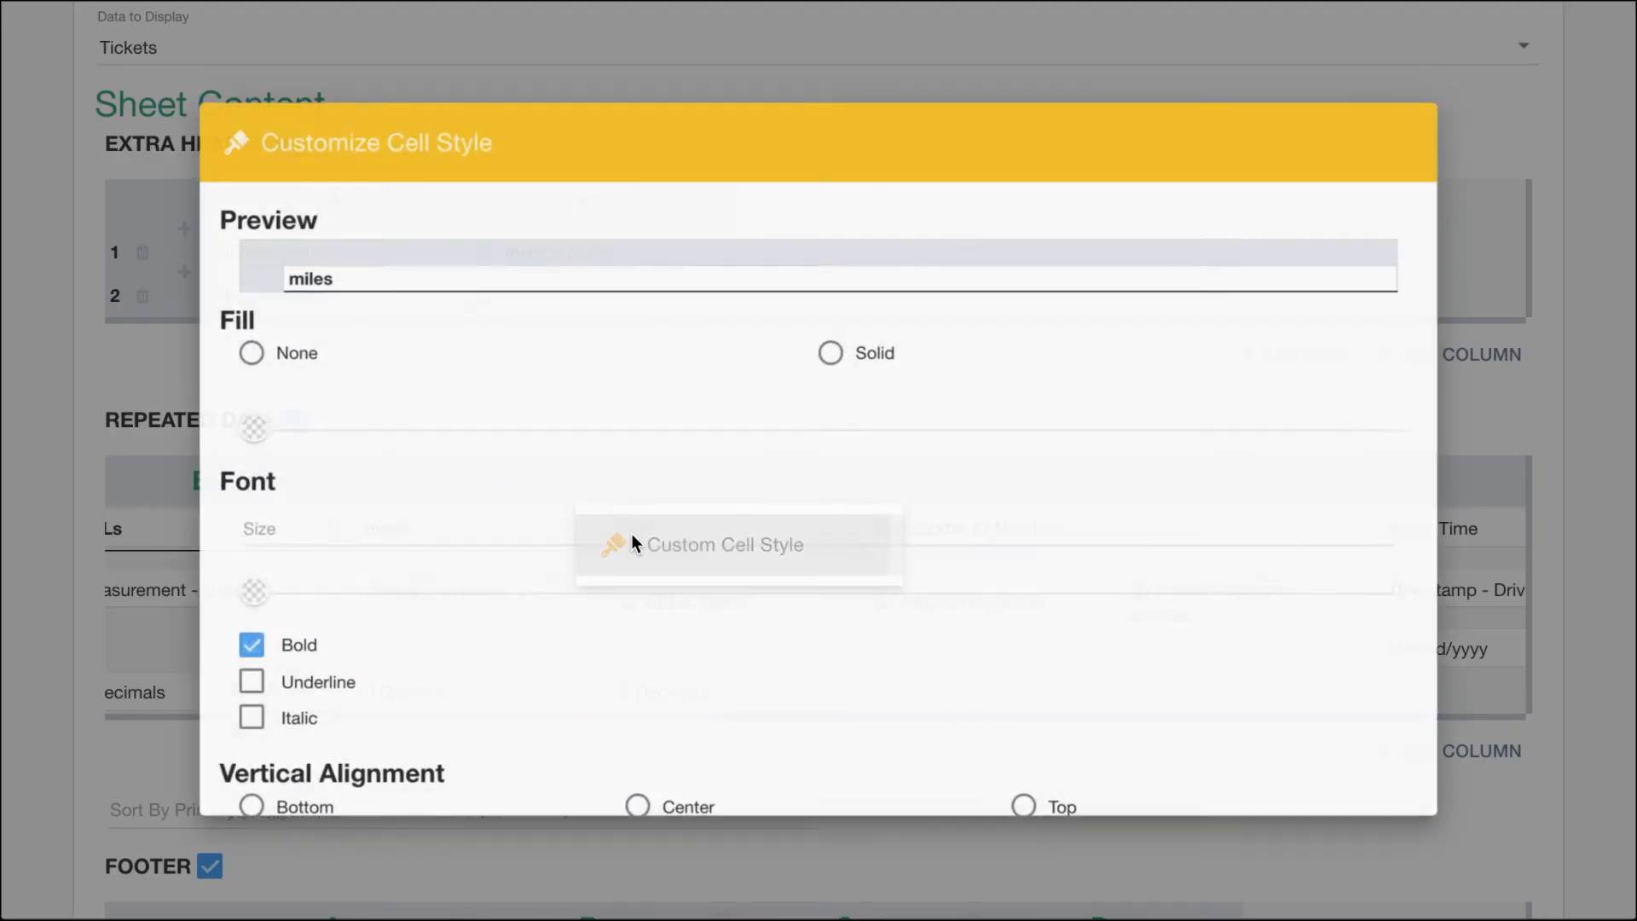
scroll(745, 600, down, 7)
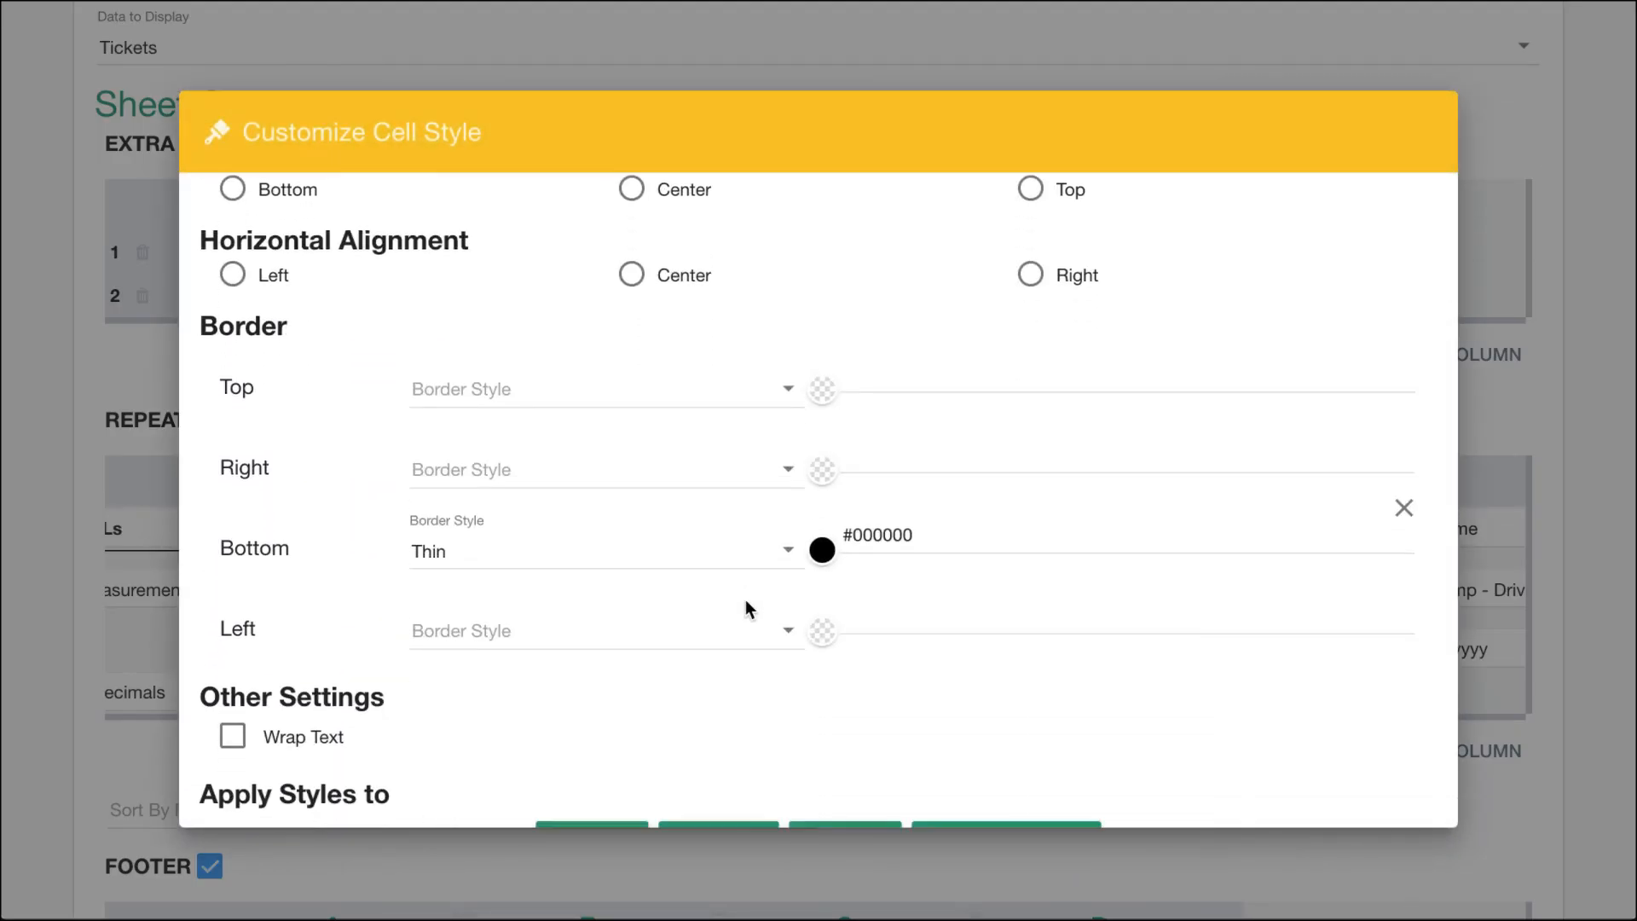
scroll(747, 601, down, 2)
click(828, 777)
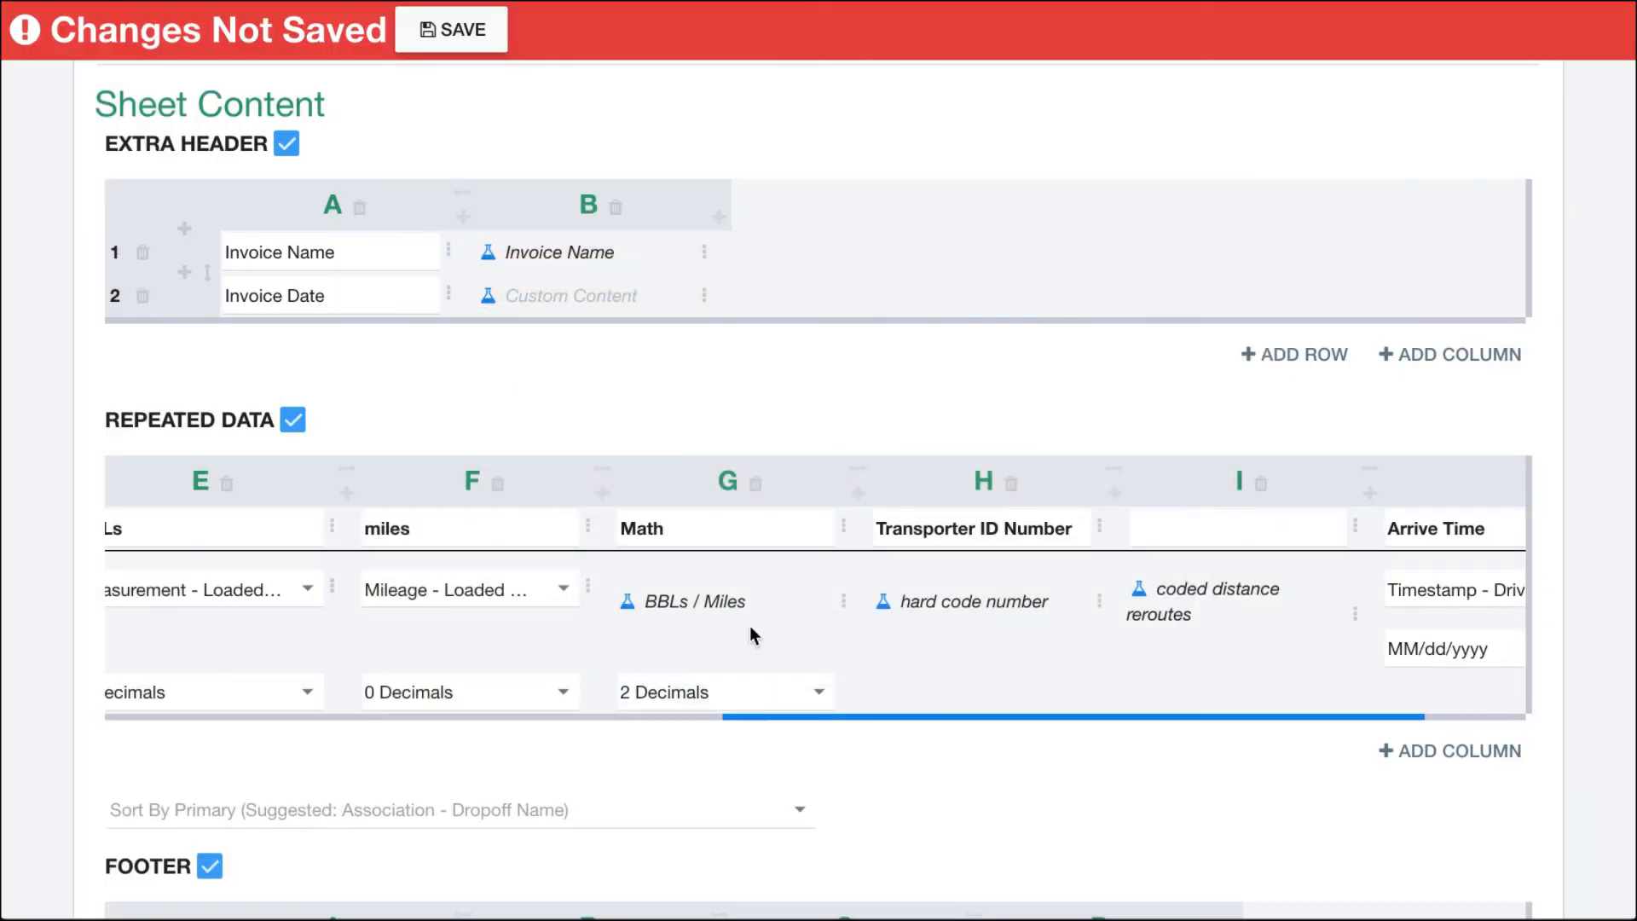
click(467, 38)
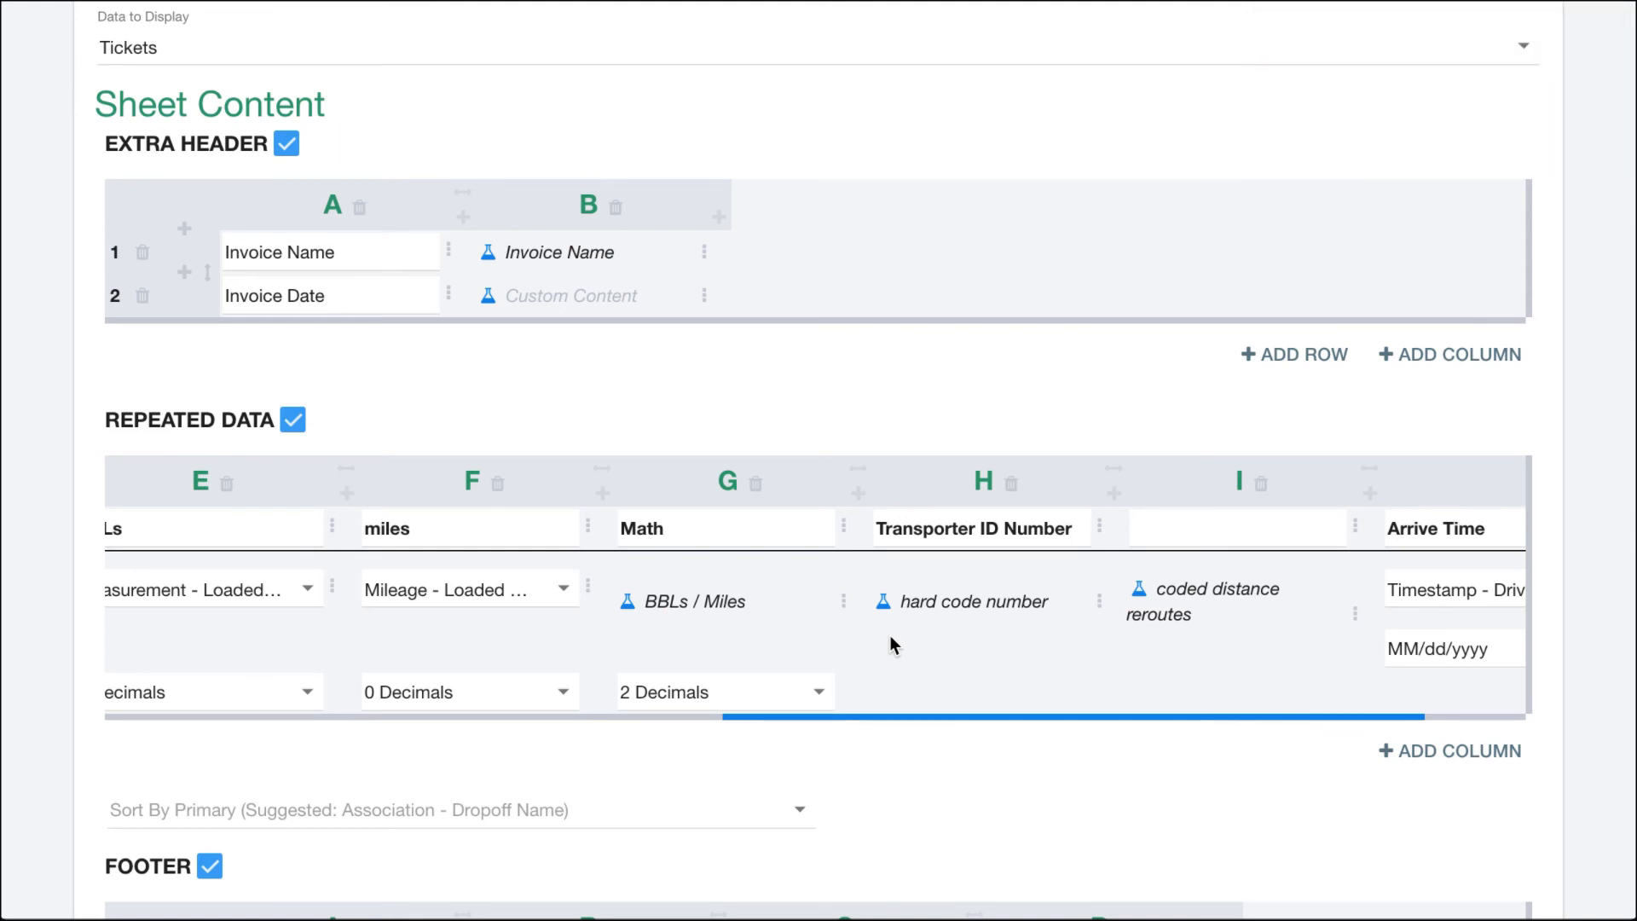
Step: Set the repeated data's primary sort to Association - Dropoff Name
scroll(890, 636, up, 1)
scroll(890, 636, up, 4)
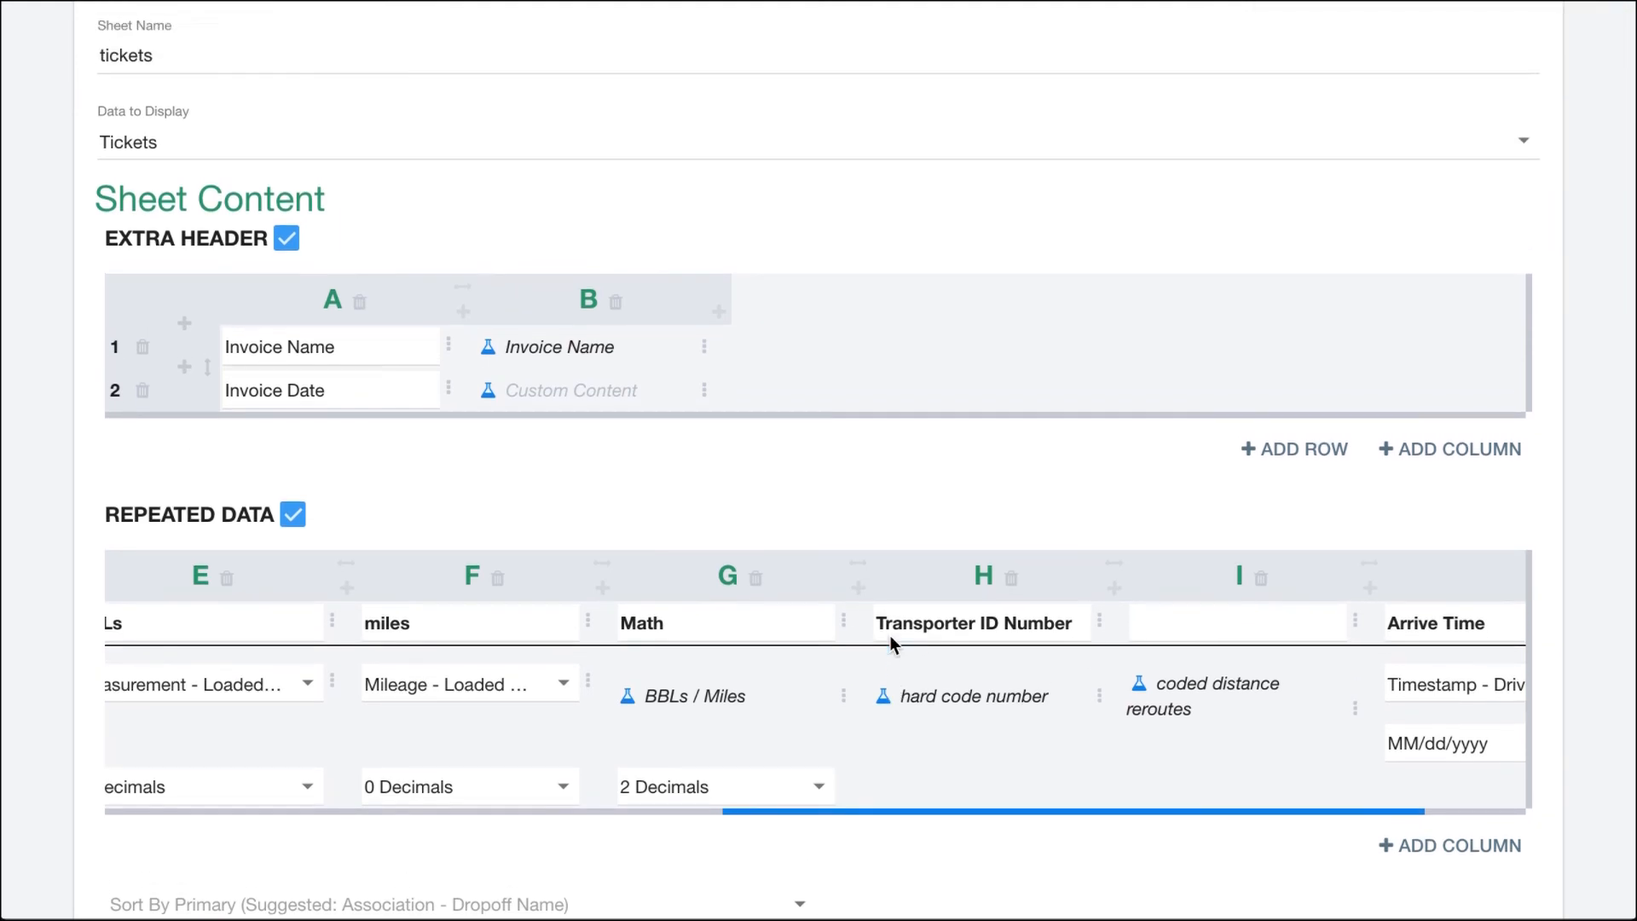
scroll(890, 644, up, 3)
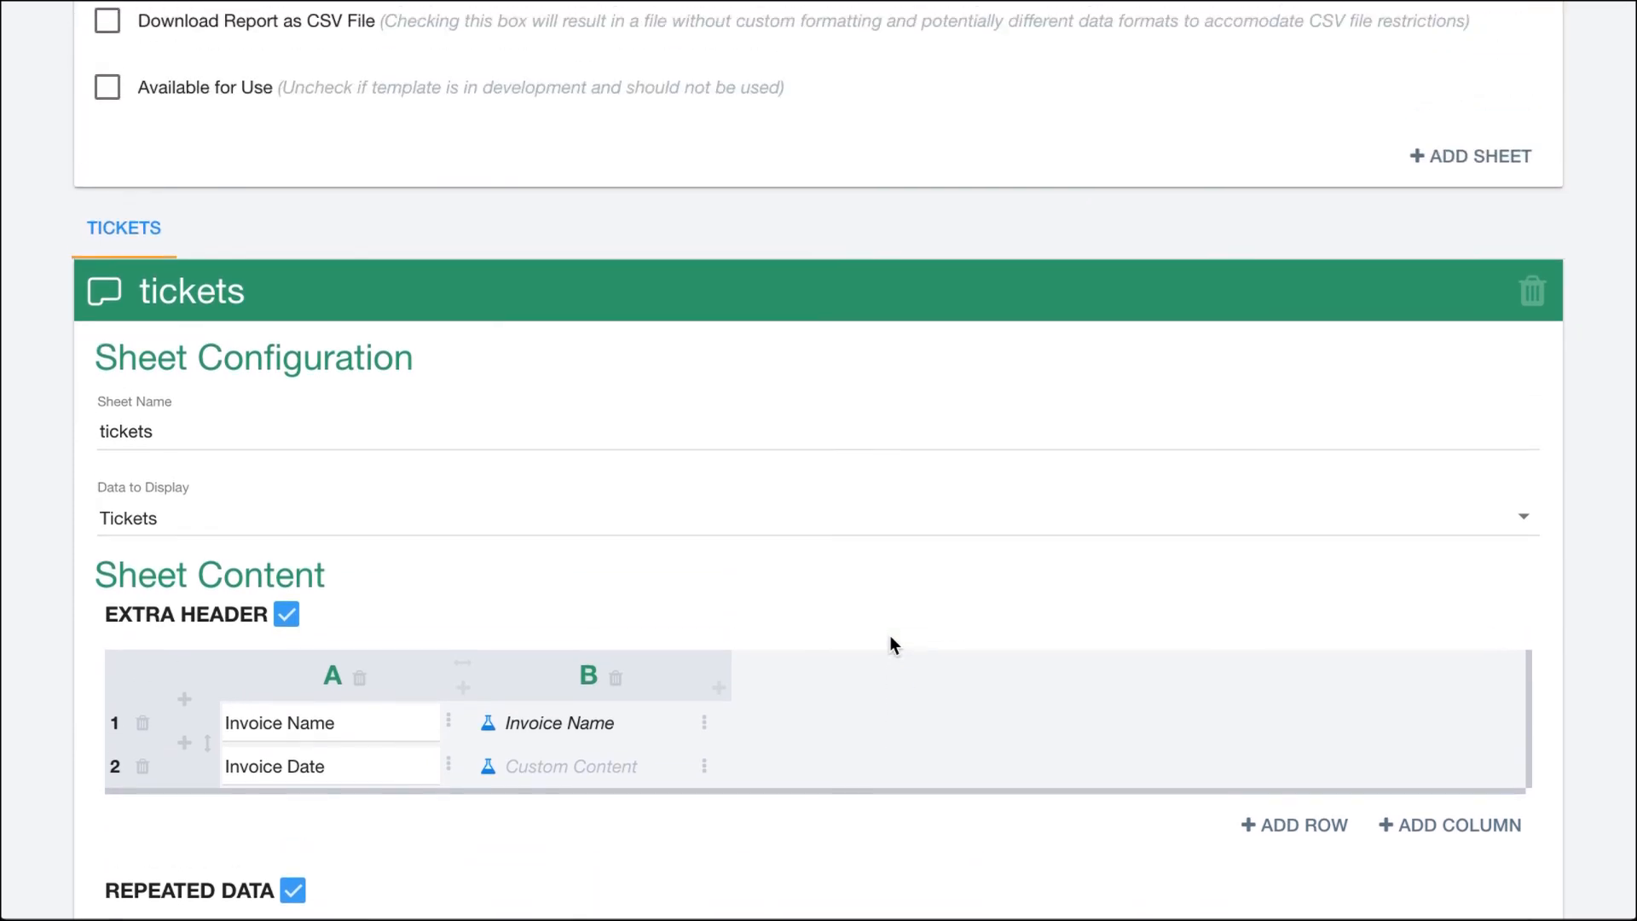
scroll(890, 636, down, 5)
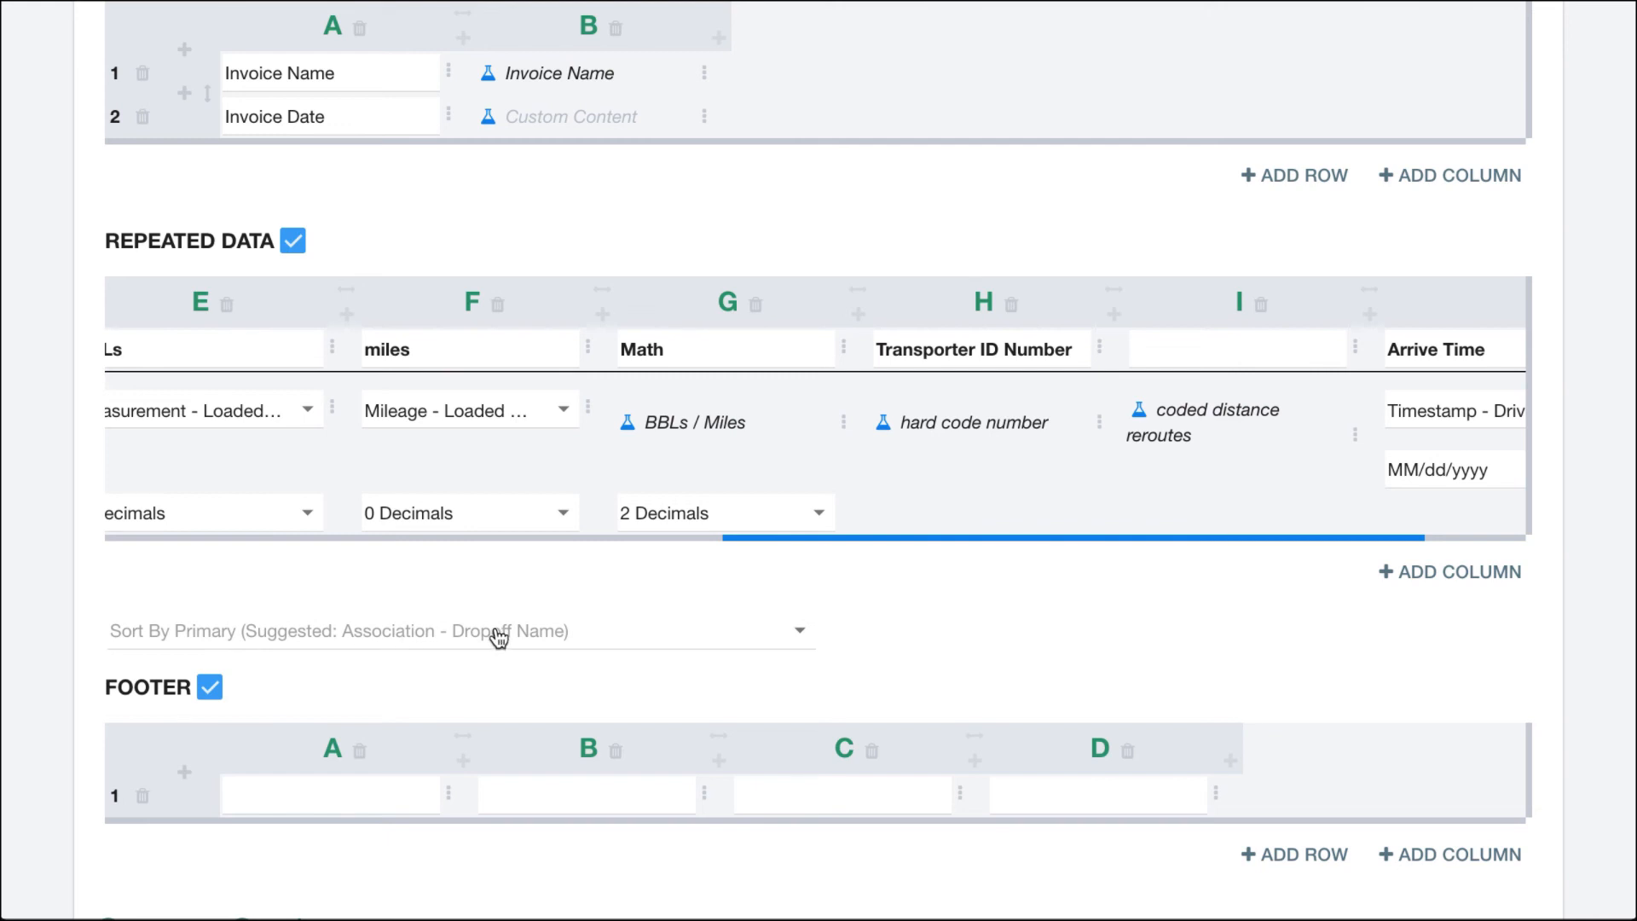
click(441, 639)
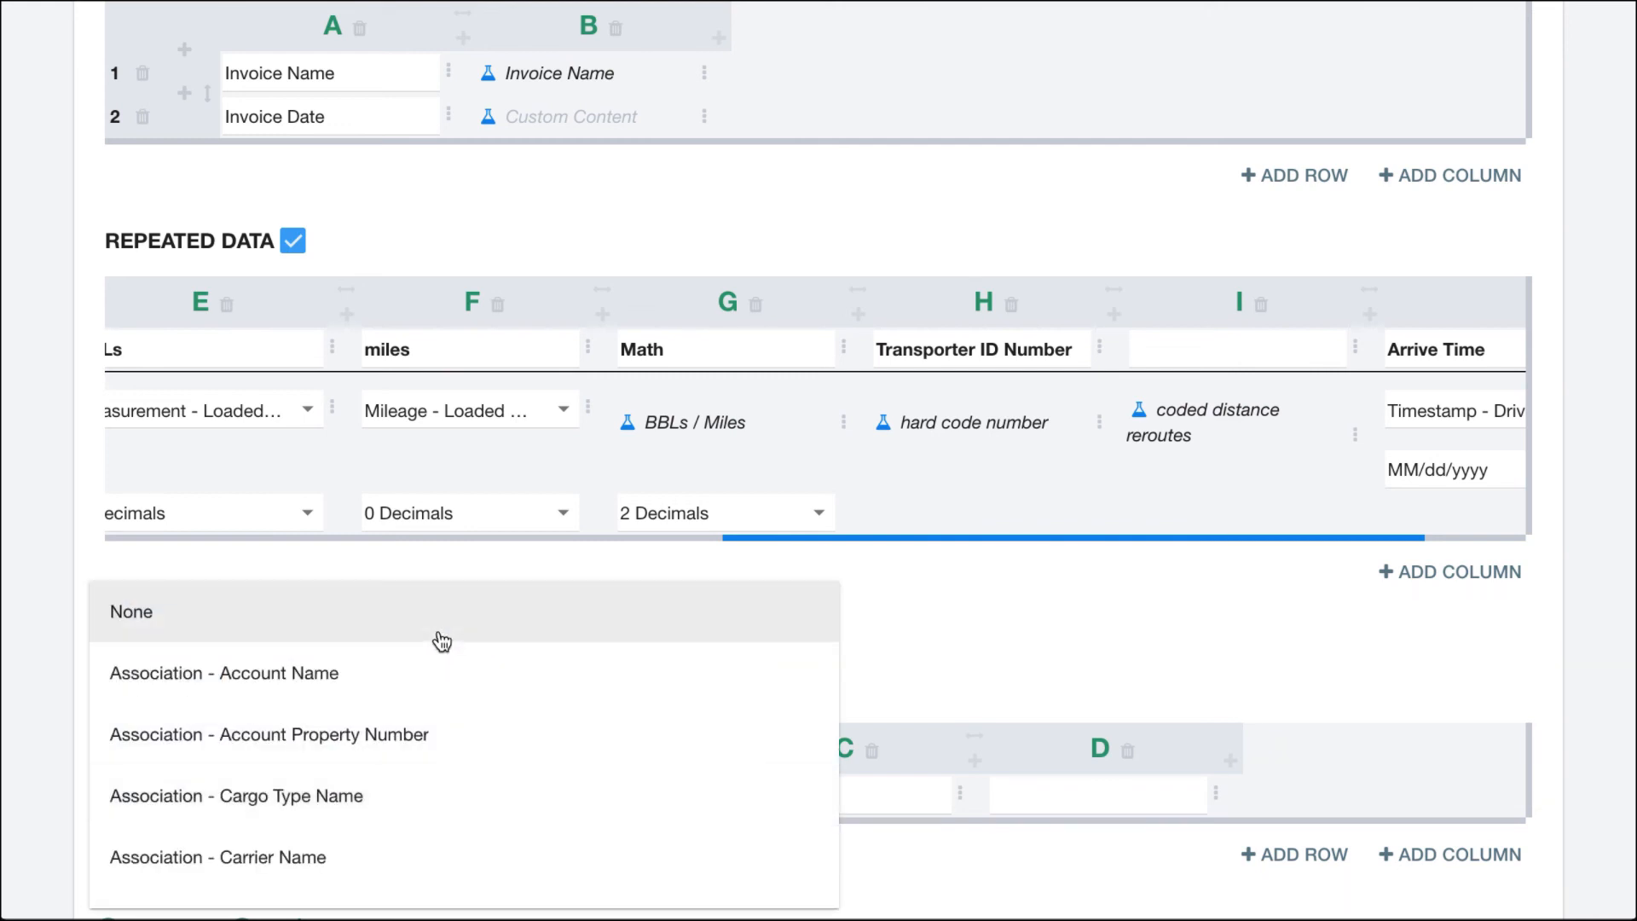
scroll(333, 754, down, 1)
scroll(333, 755, down, 20)
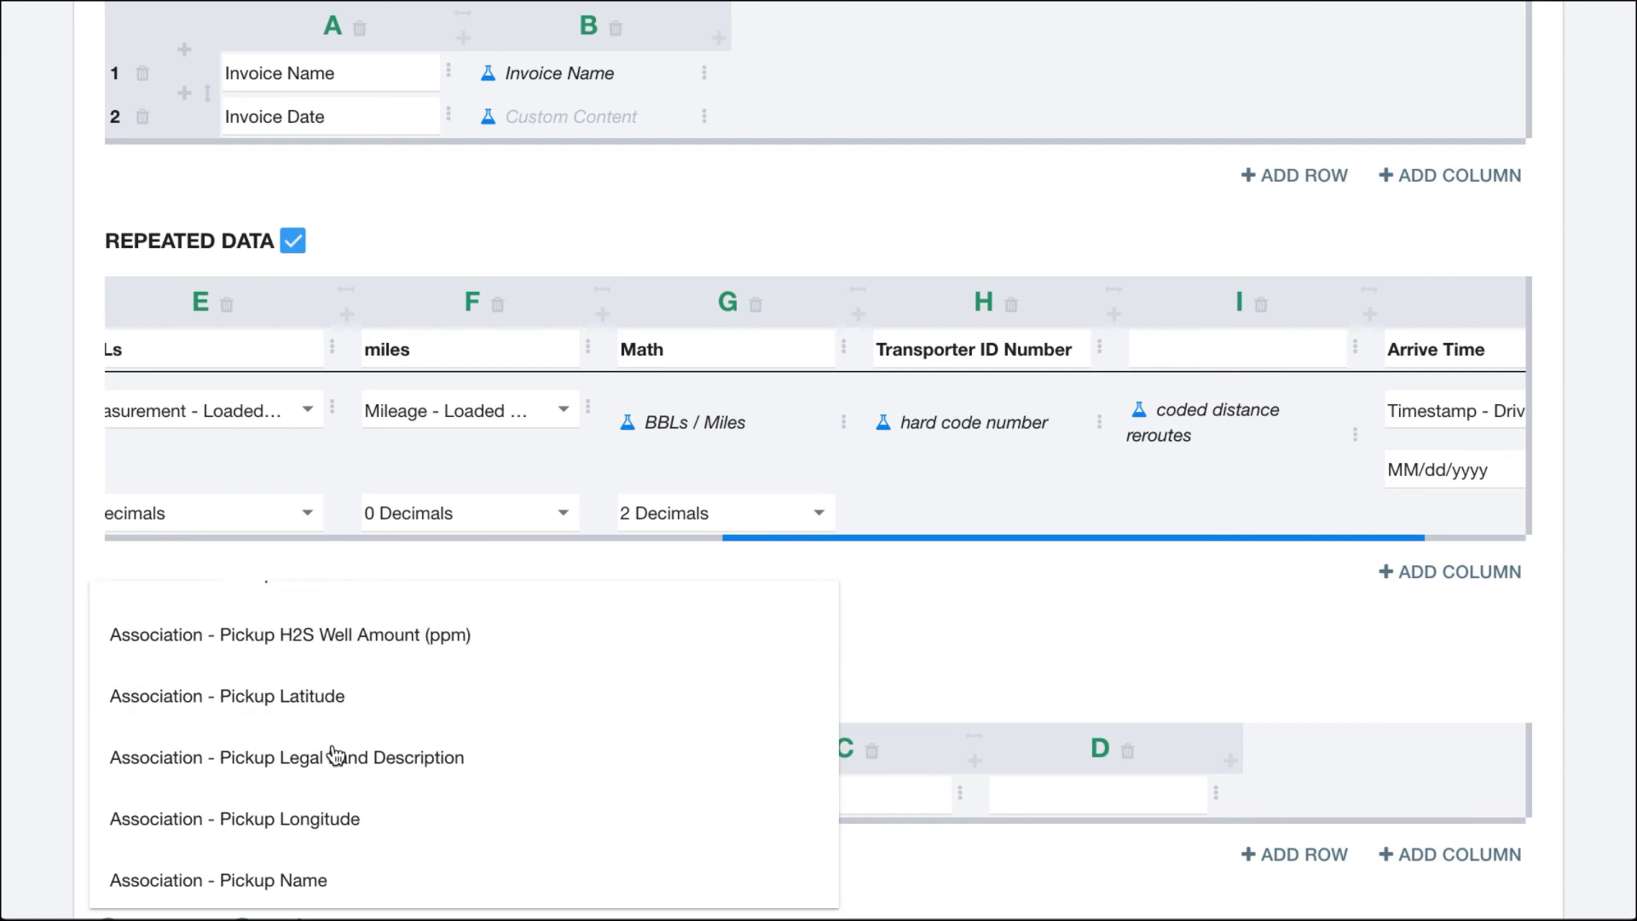
scroll(559, 771, up, 10)
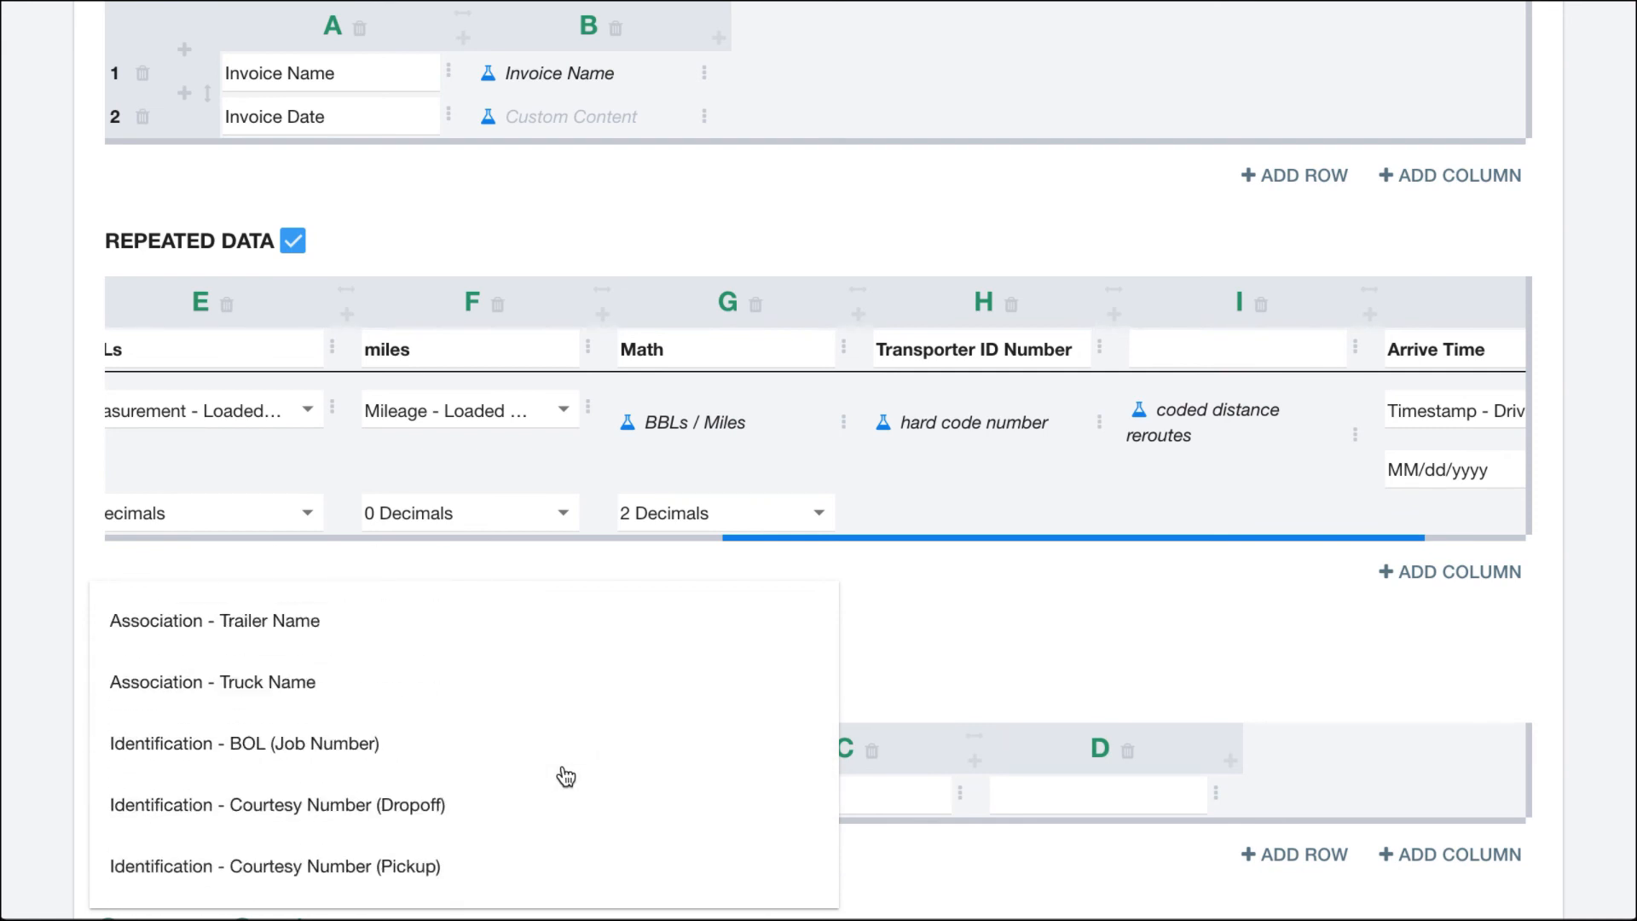
scroll(565, 776, up, 1)
scroll(565, 776, down, 5)
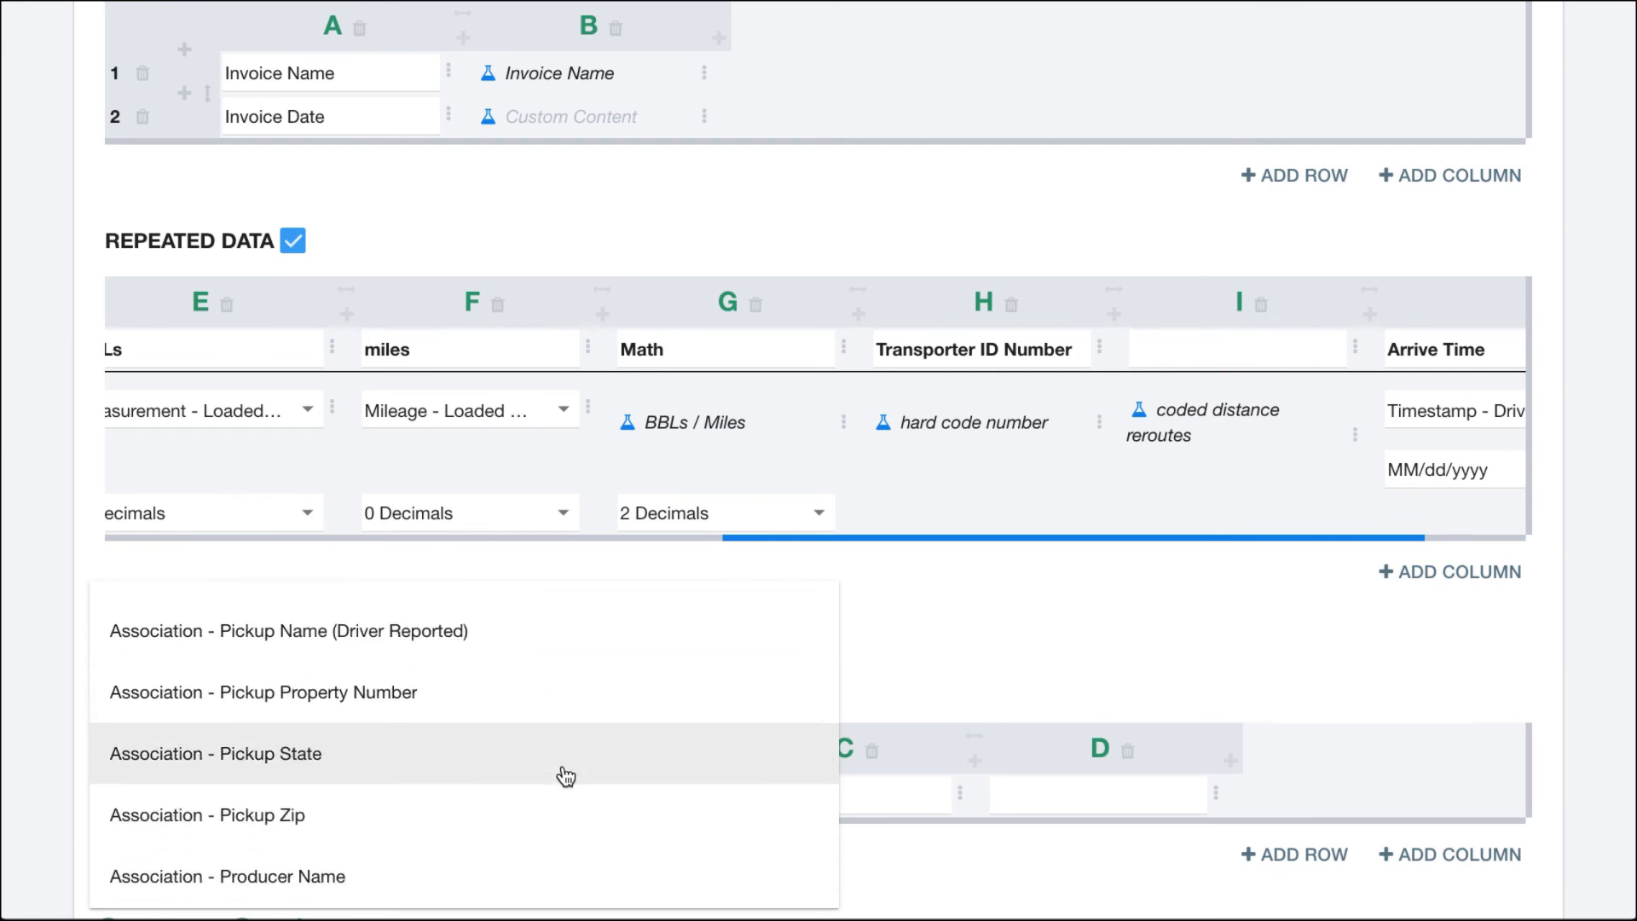
scroll(565, 776, down, 7)
scroll(566, 776, up, 9)
scroll(566, 776, up, 10)
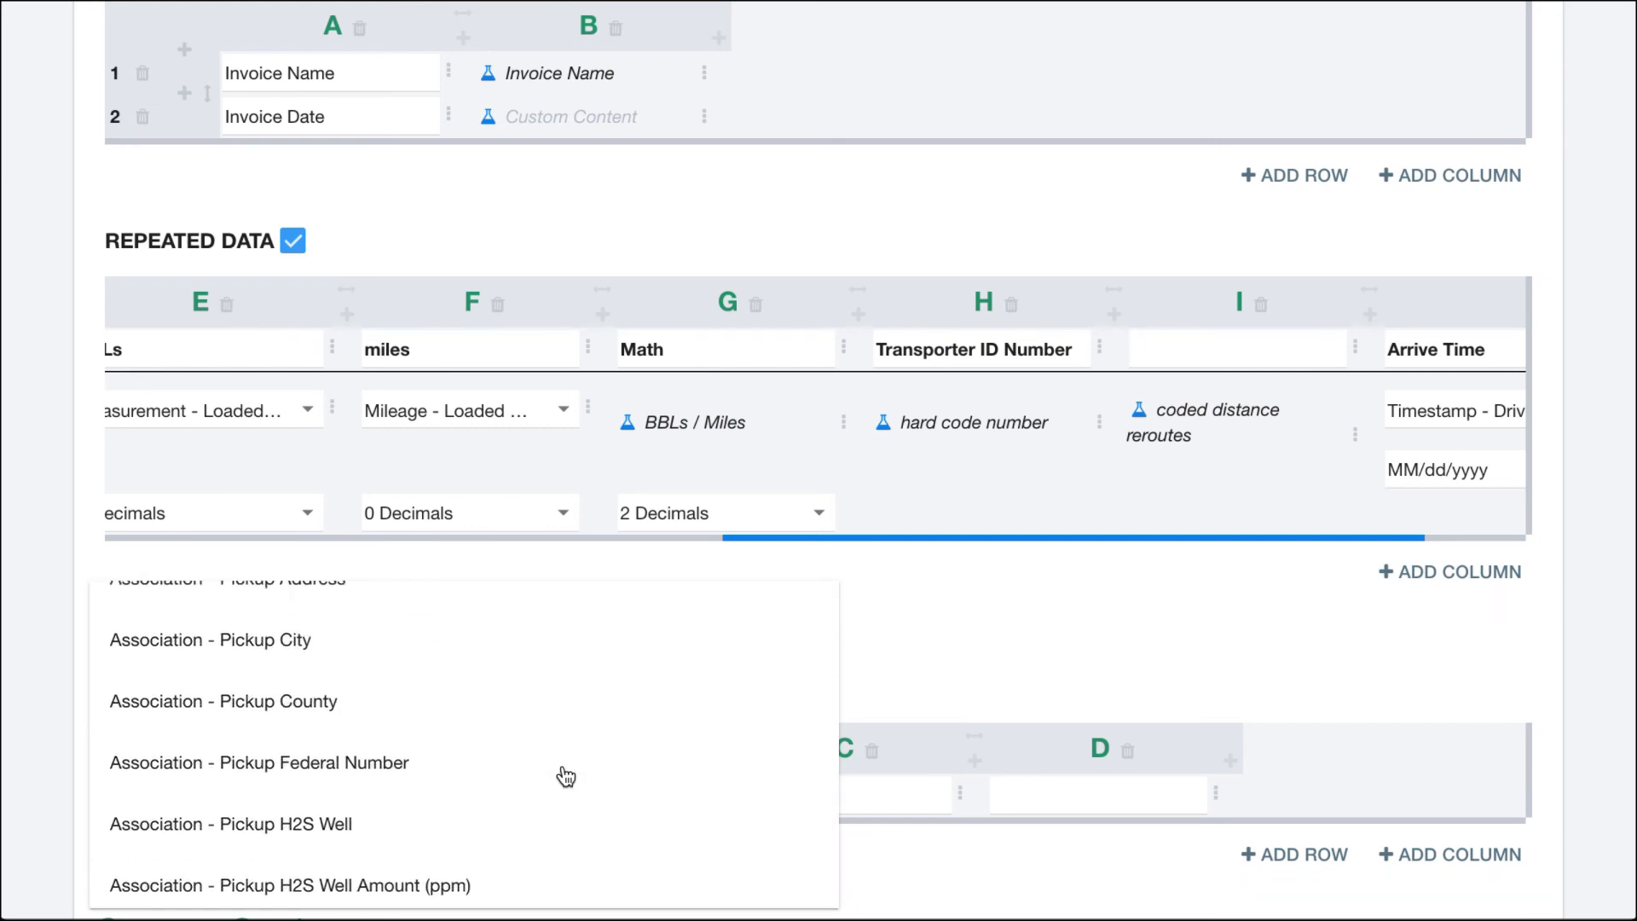
scroll(563, 776, up, 5)
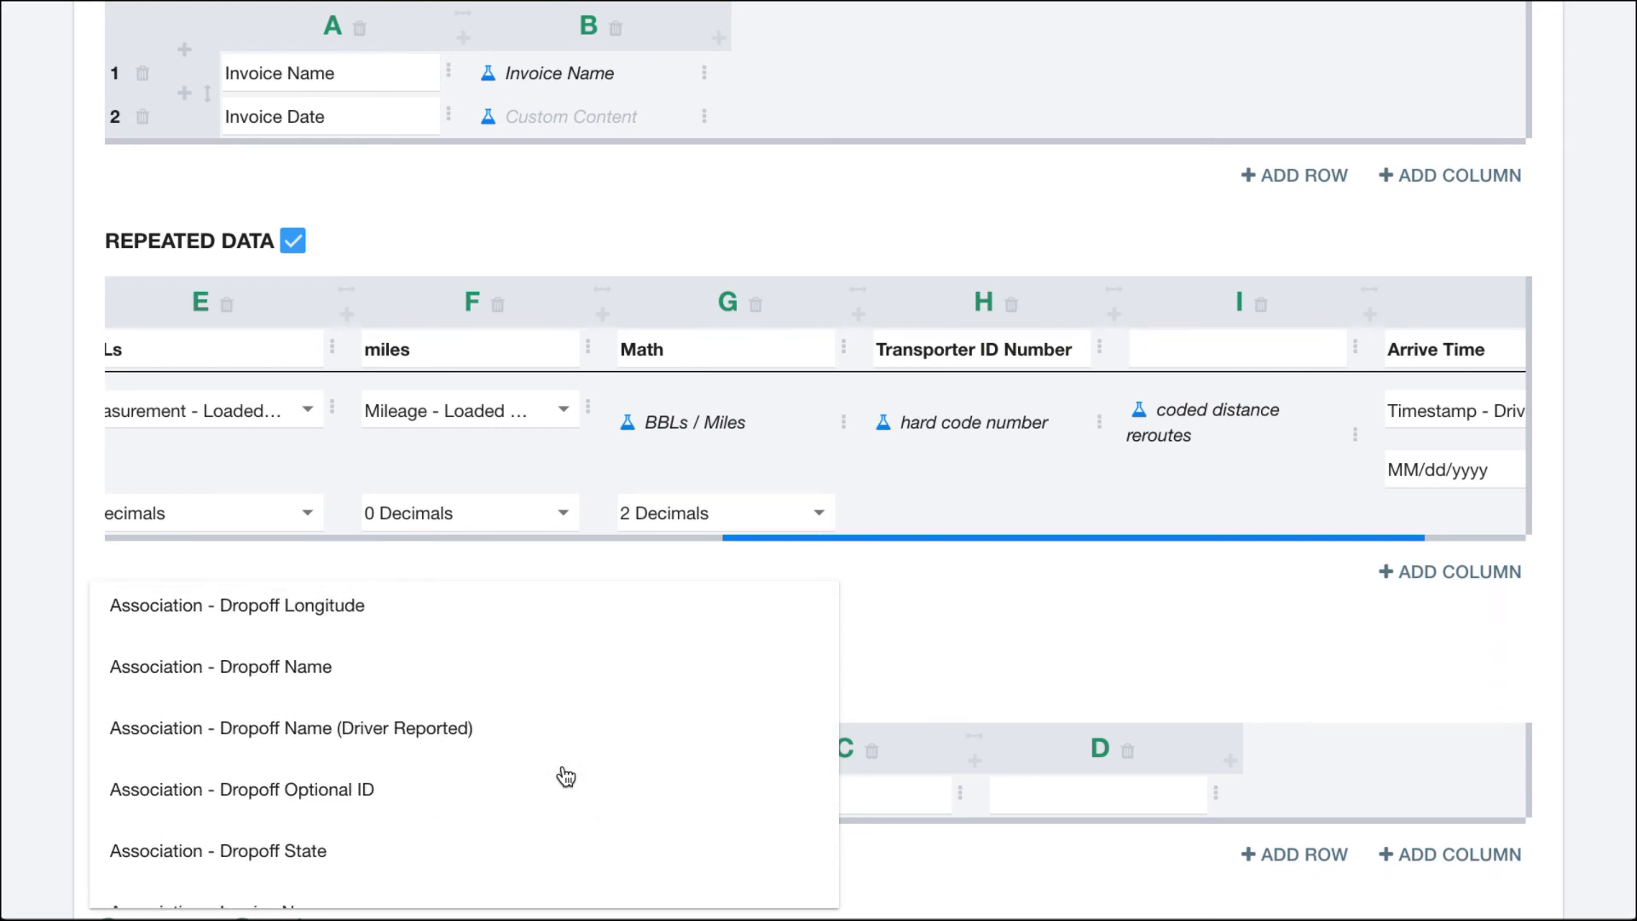
click(356, 683)
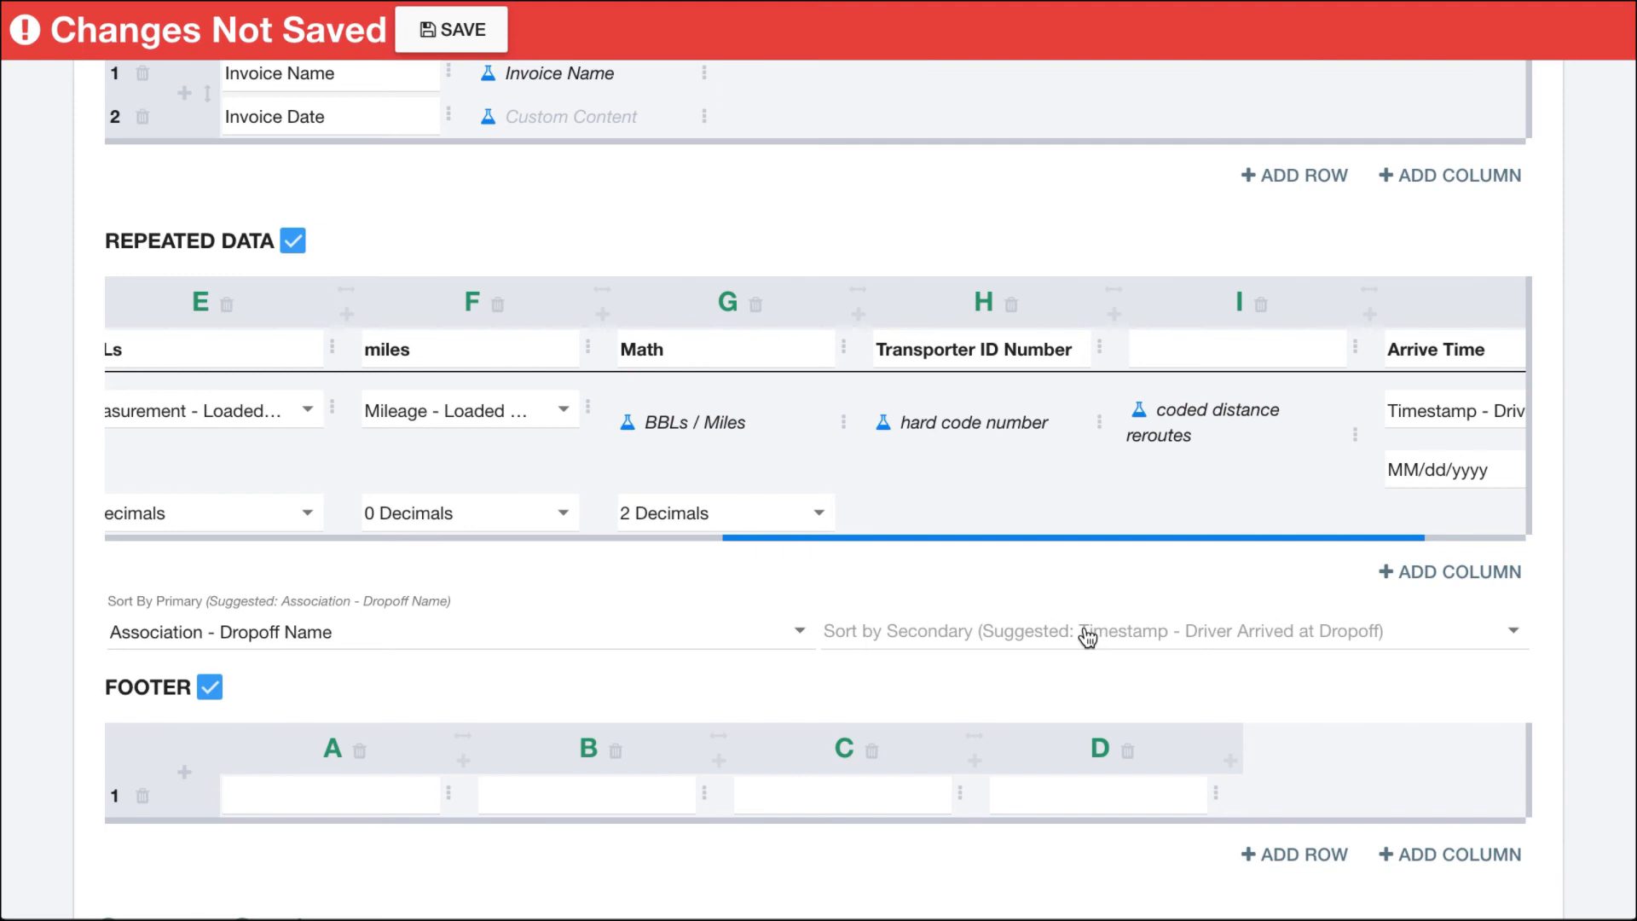
Step: Set the repeated data's secondary sort to Timestamp - Driver Departed Dropoff
click(972, 631)
scroll(1007, 723, down, 5)
scroll(1008, 723, down, 20)
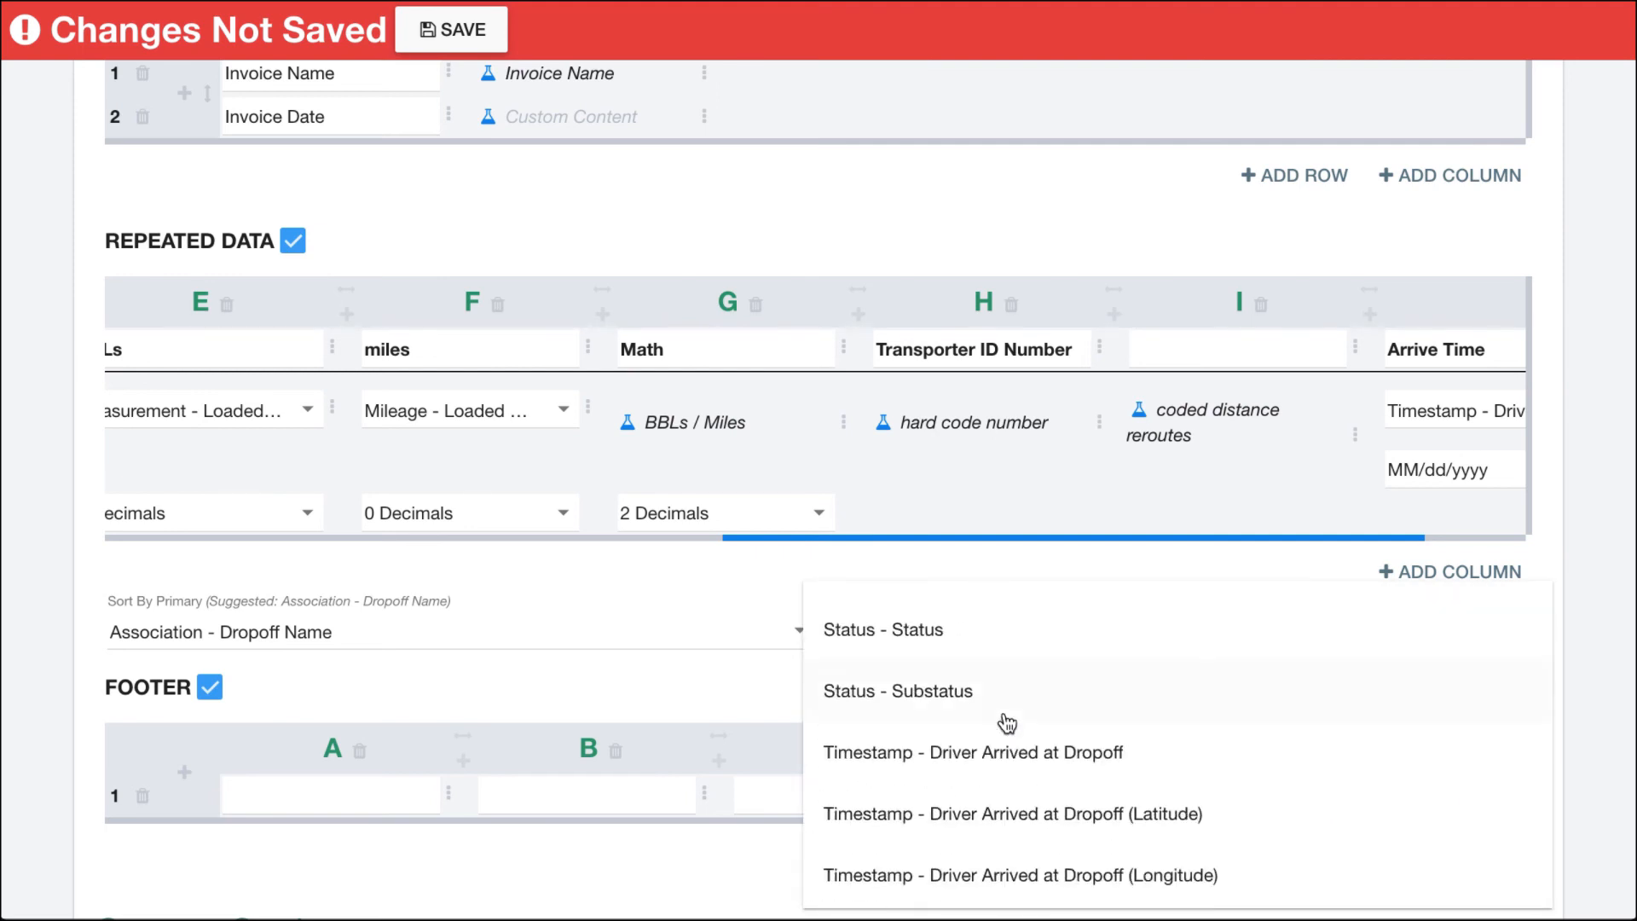
scroll(1007, 723, up, 15)
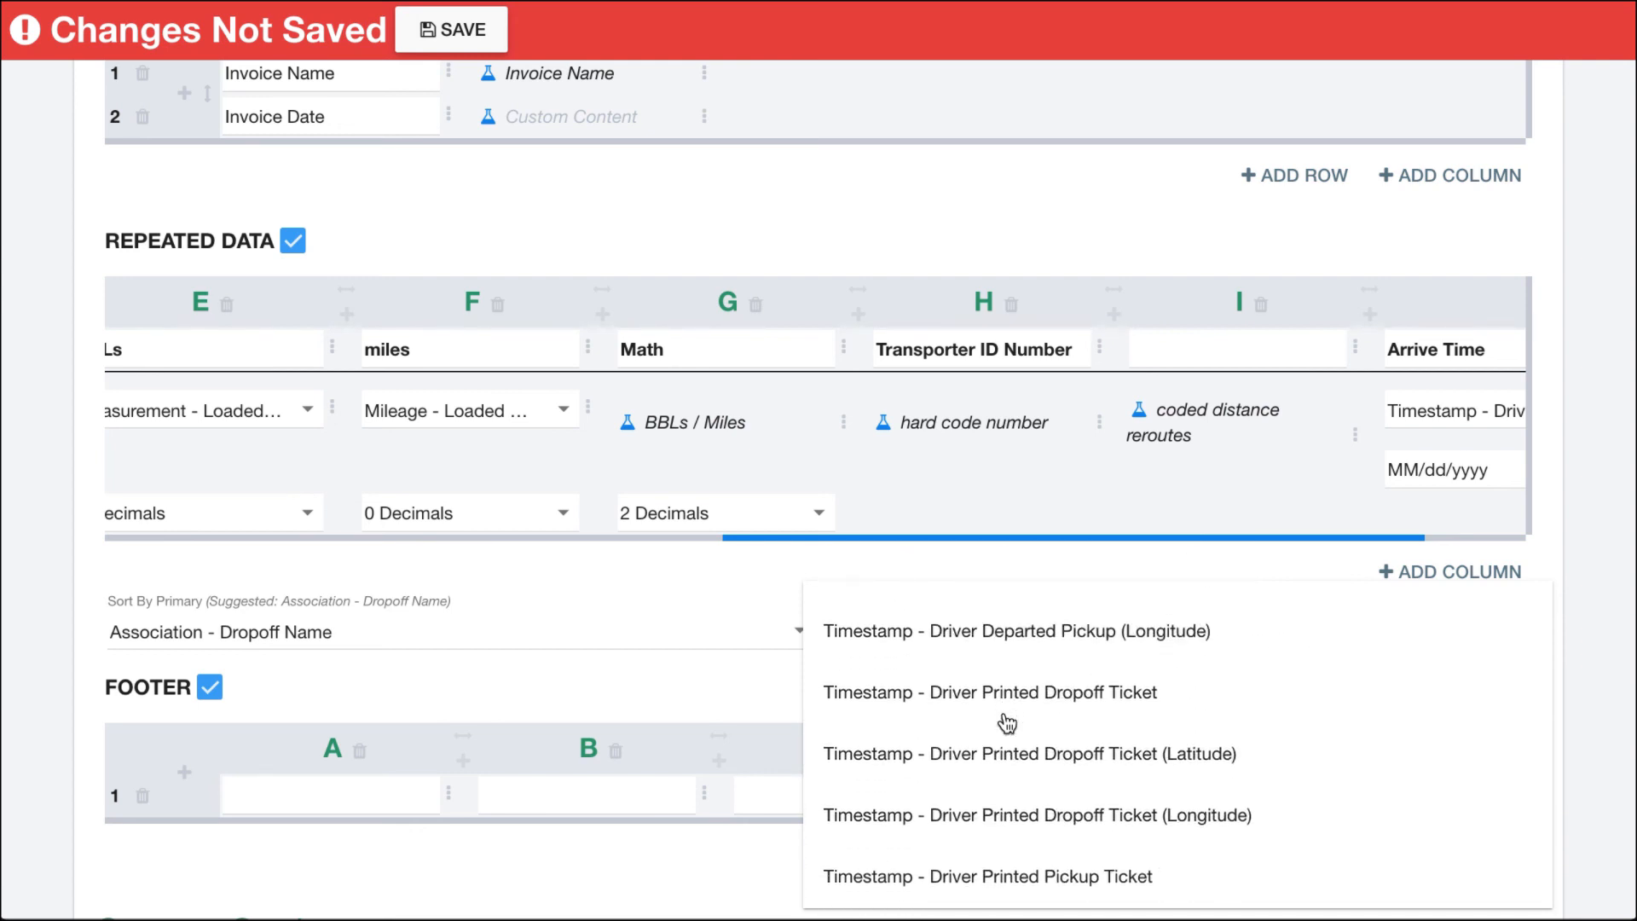
scroll(1007, 723, up, 5)
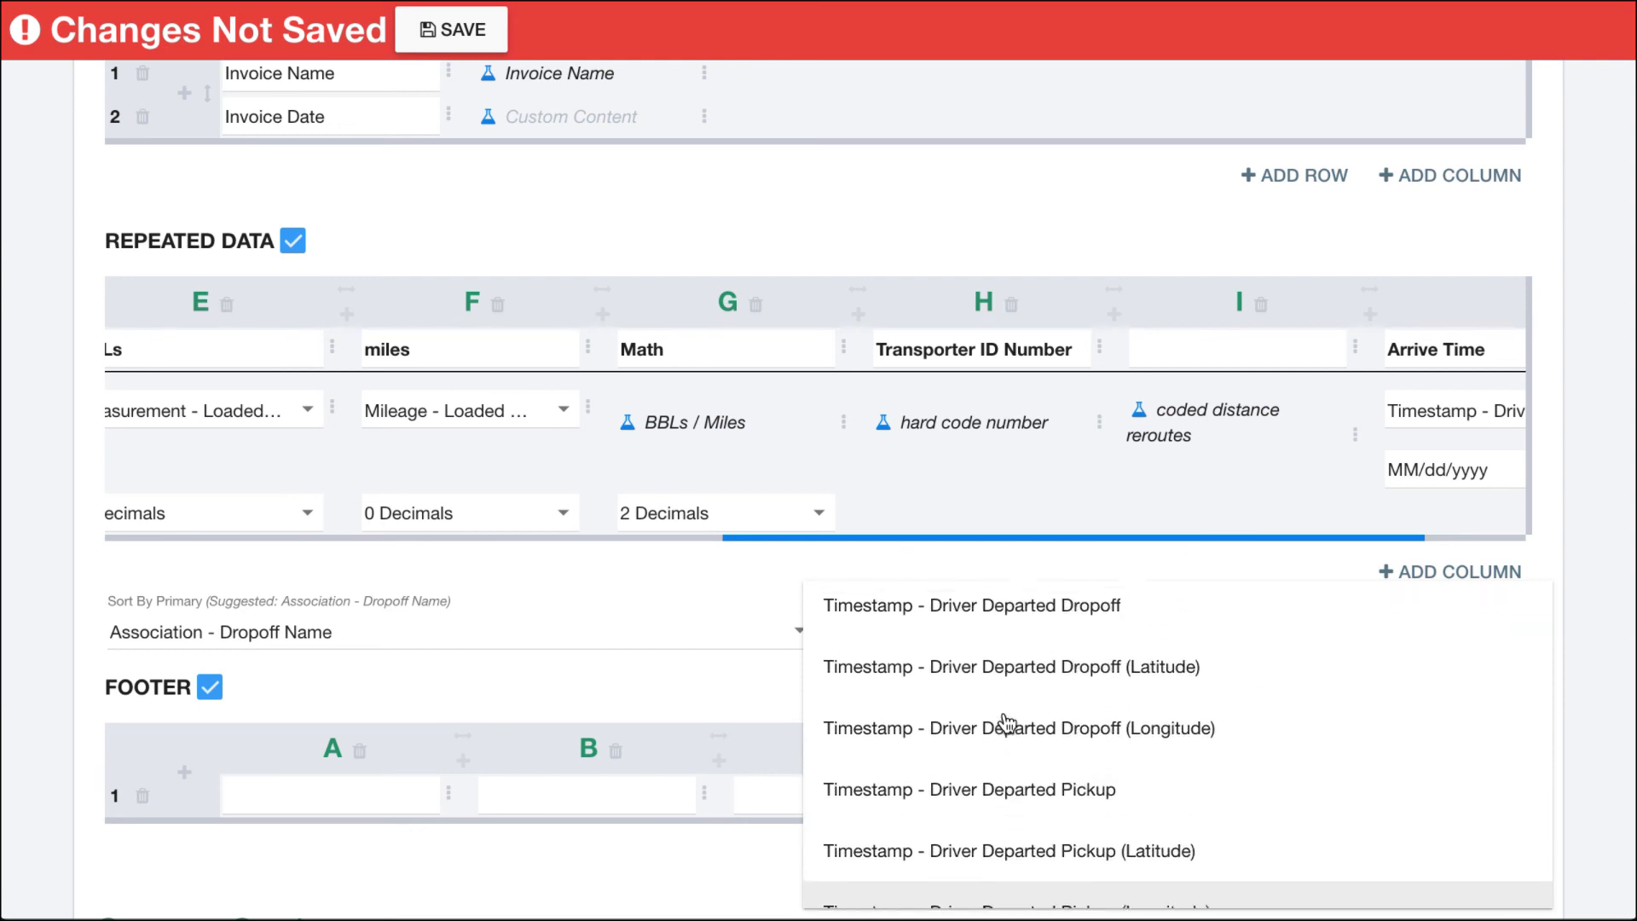
click(1006, 742)
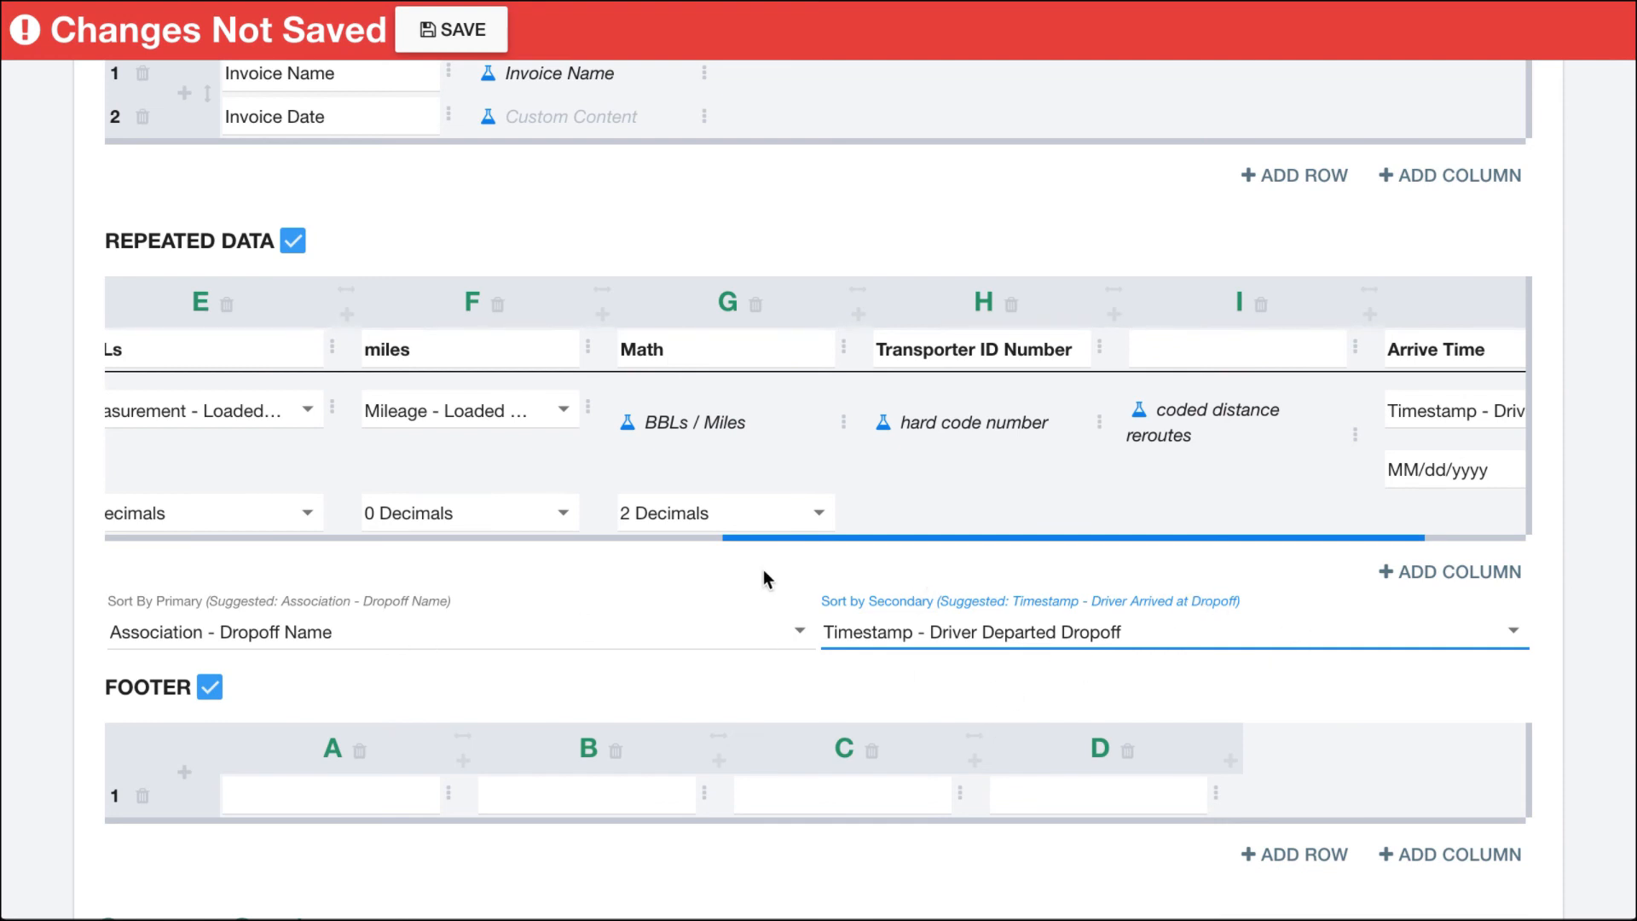
Step: Turn off the footer section of the tickets sheet
click(716, 680)
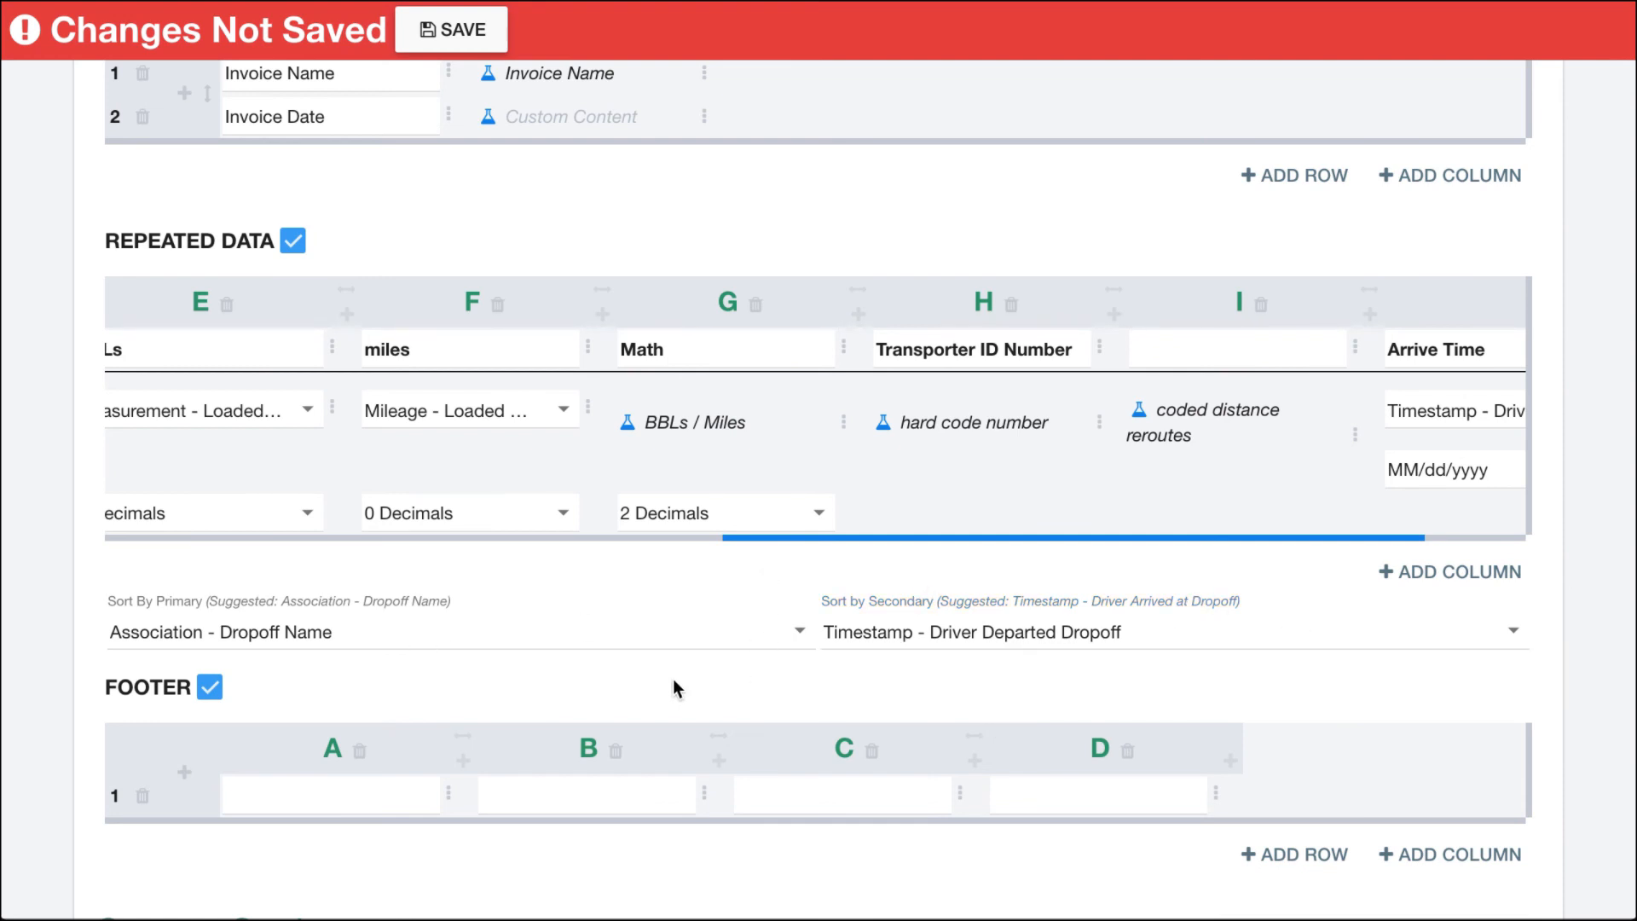
click(209, 687)
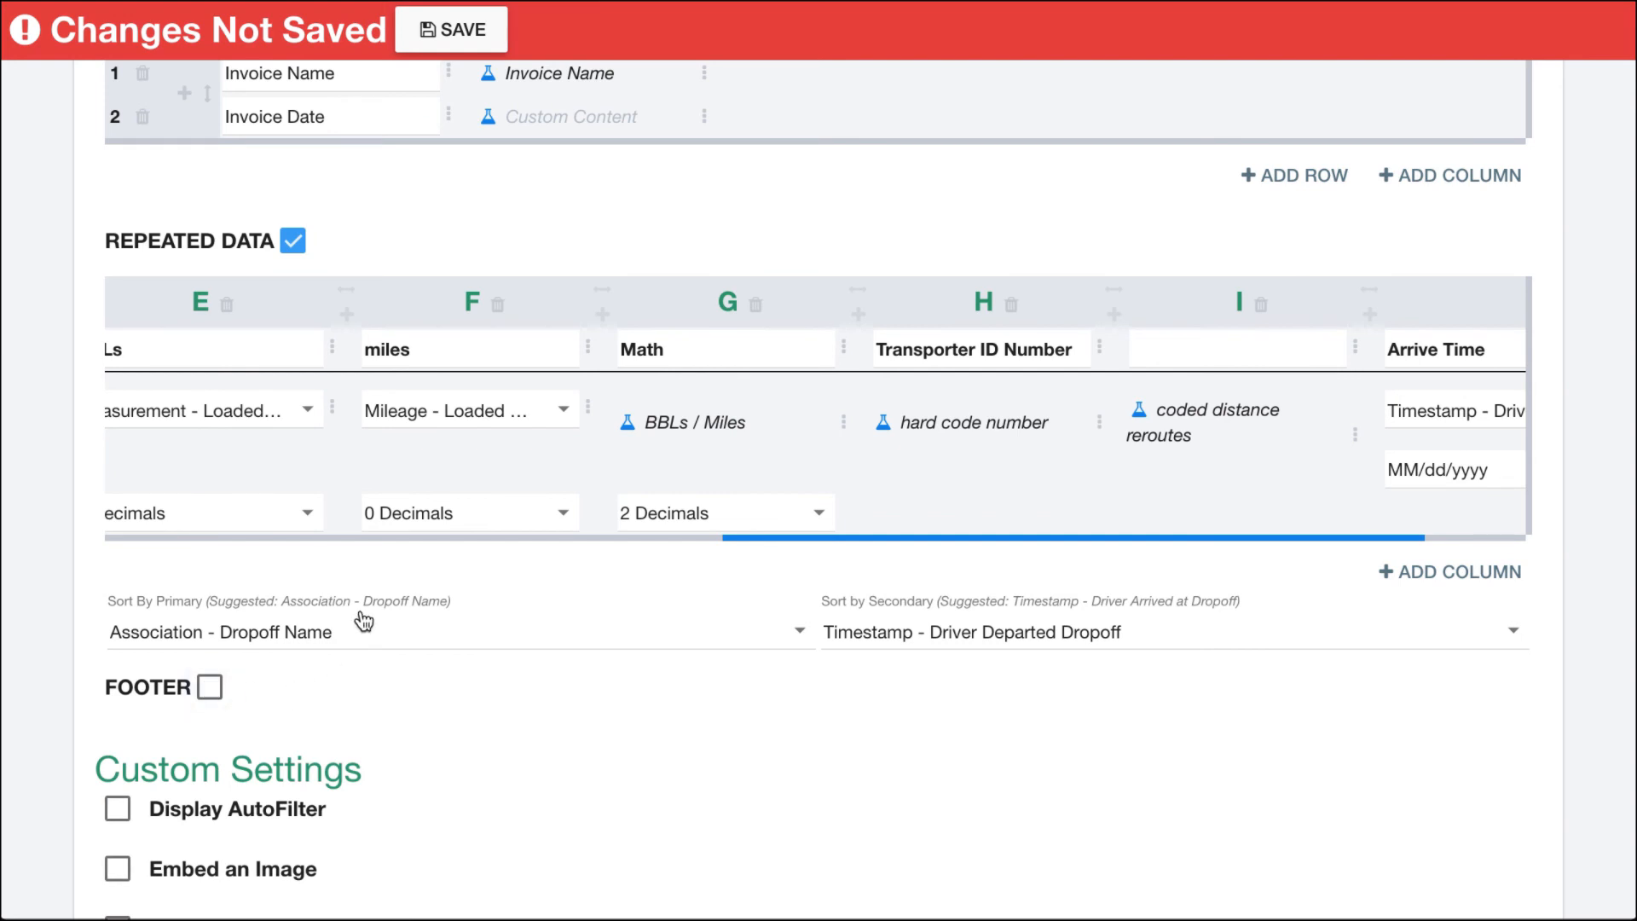
click(214, 688)
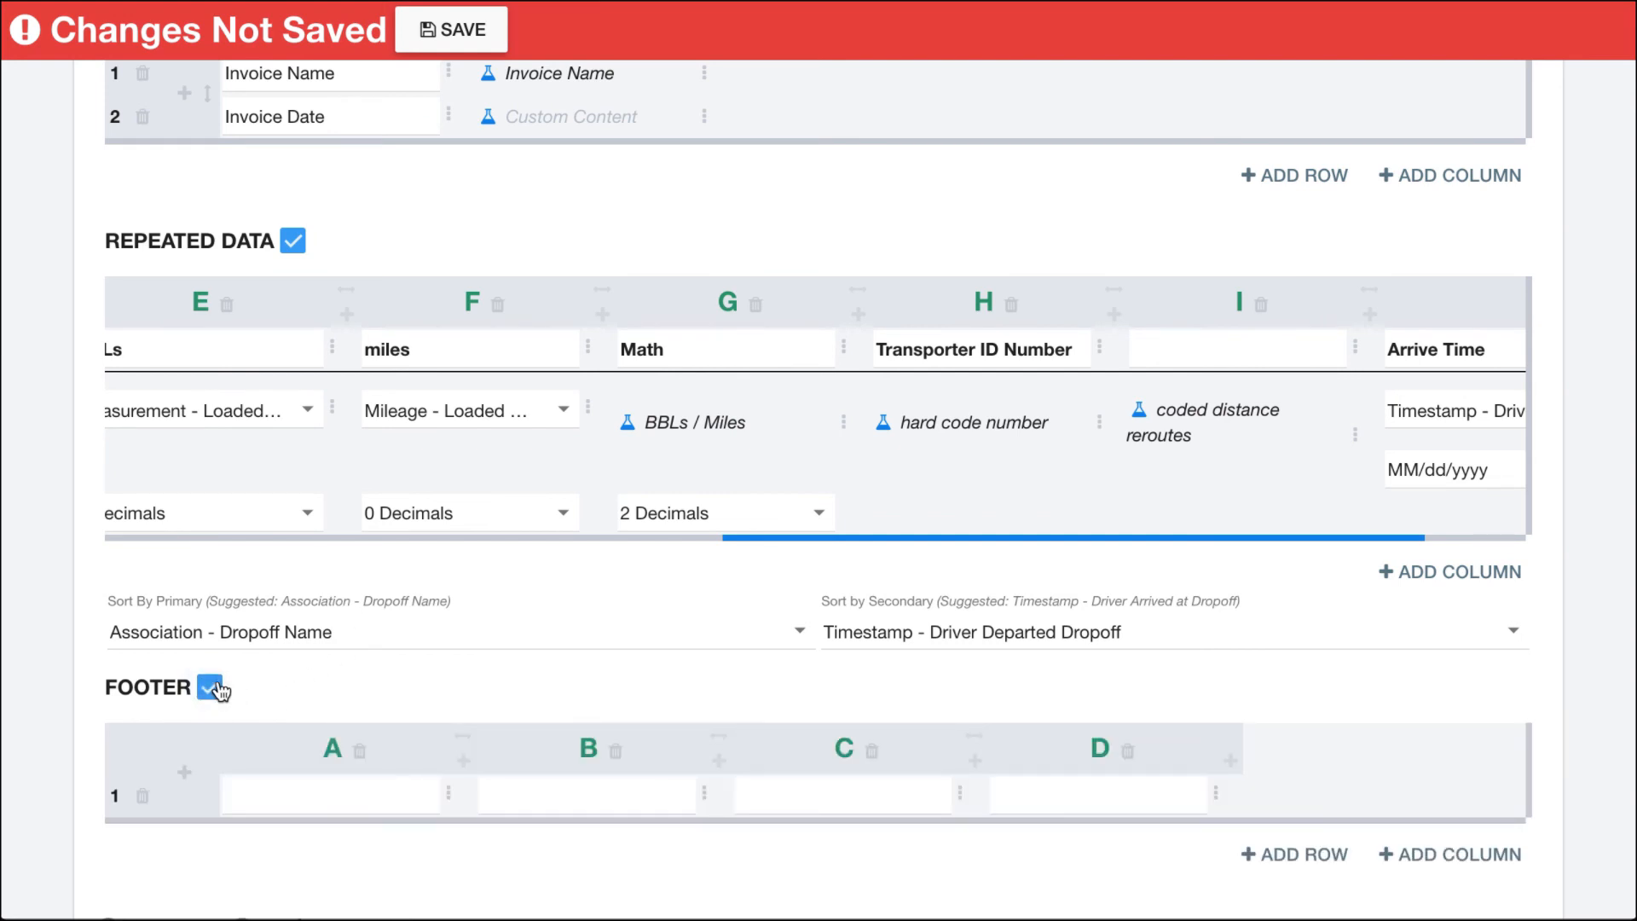
click(215, 687)
Step: Turn off the extra header section of the tickets sheet and save the template
scroll(324, 683, up, 3)
click(288, 147)
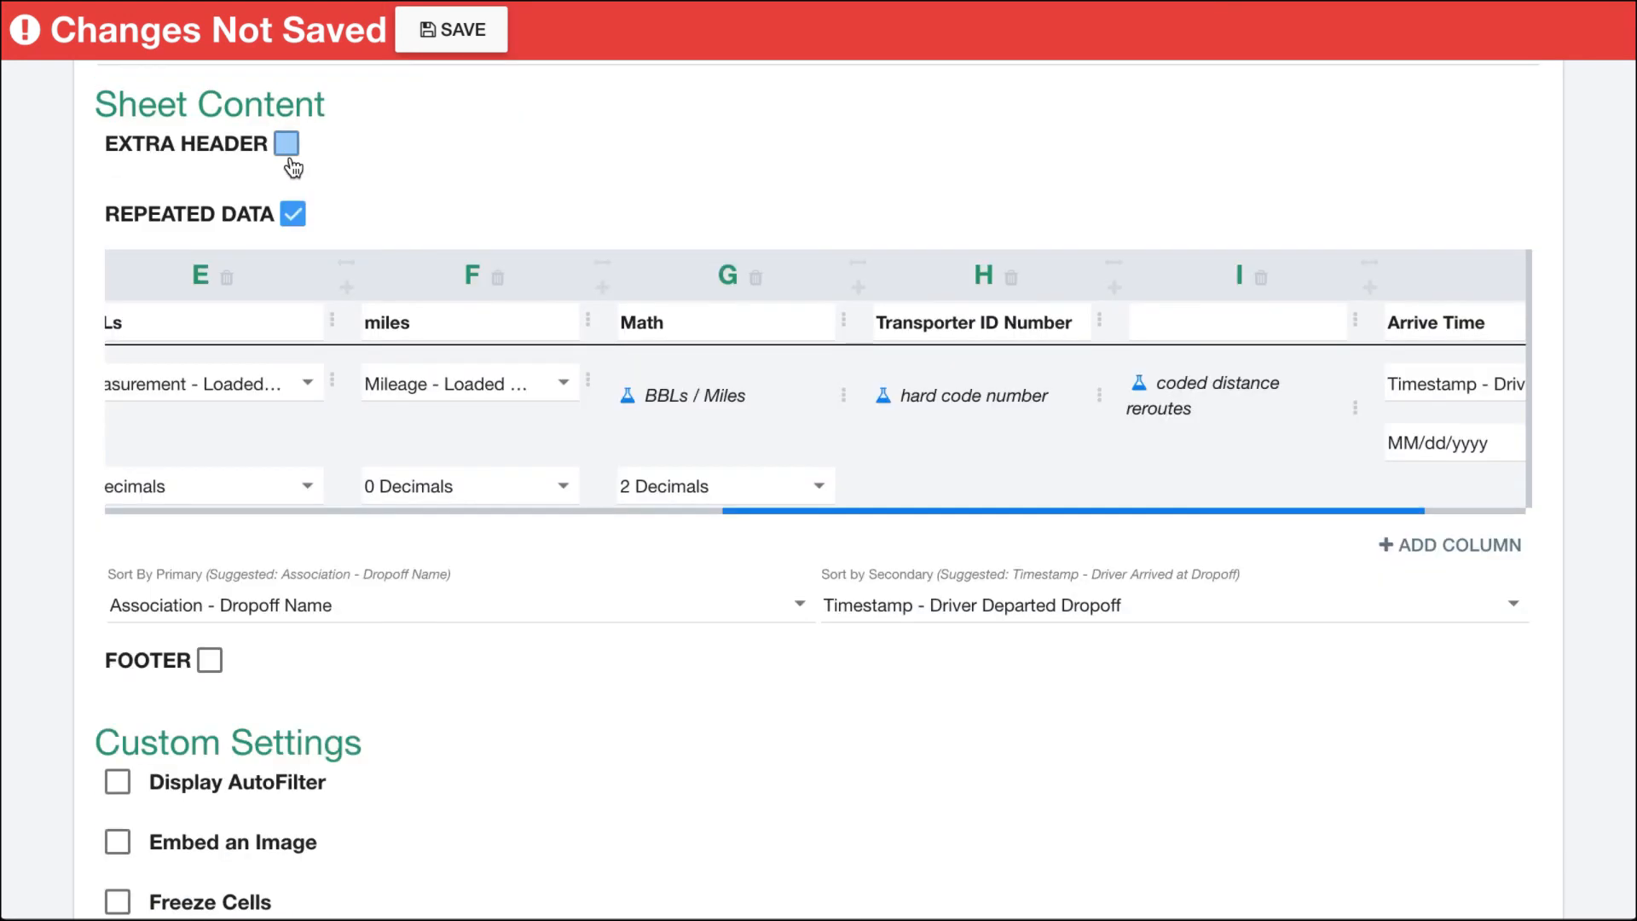
click(431, 29)
click(287, 152)
click(287, 147)
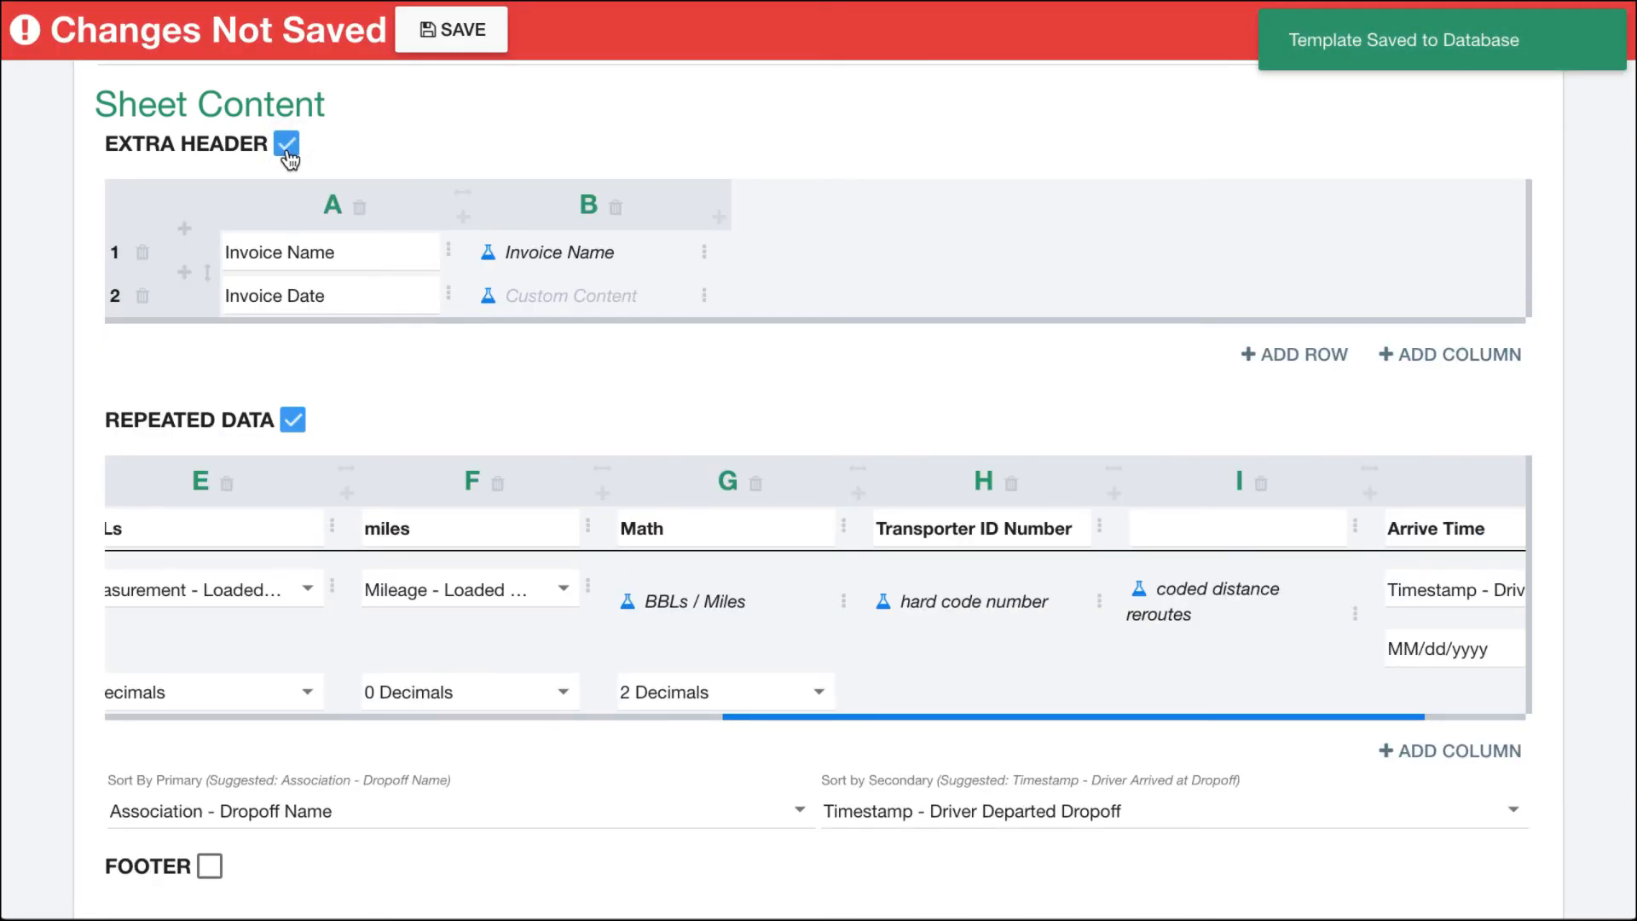
click(287, 149)
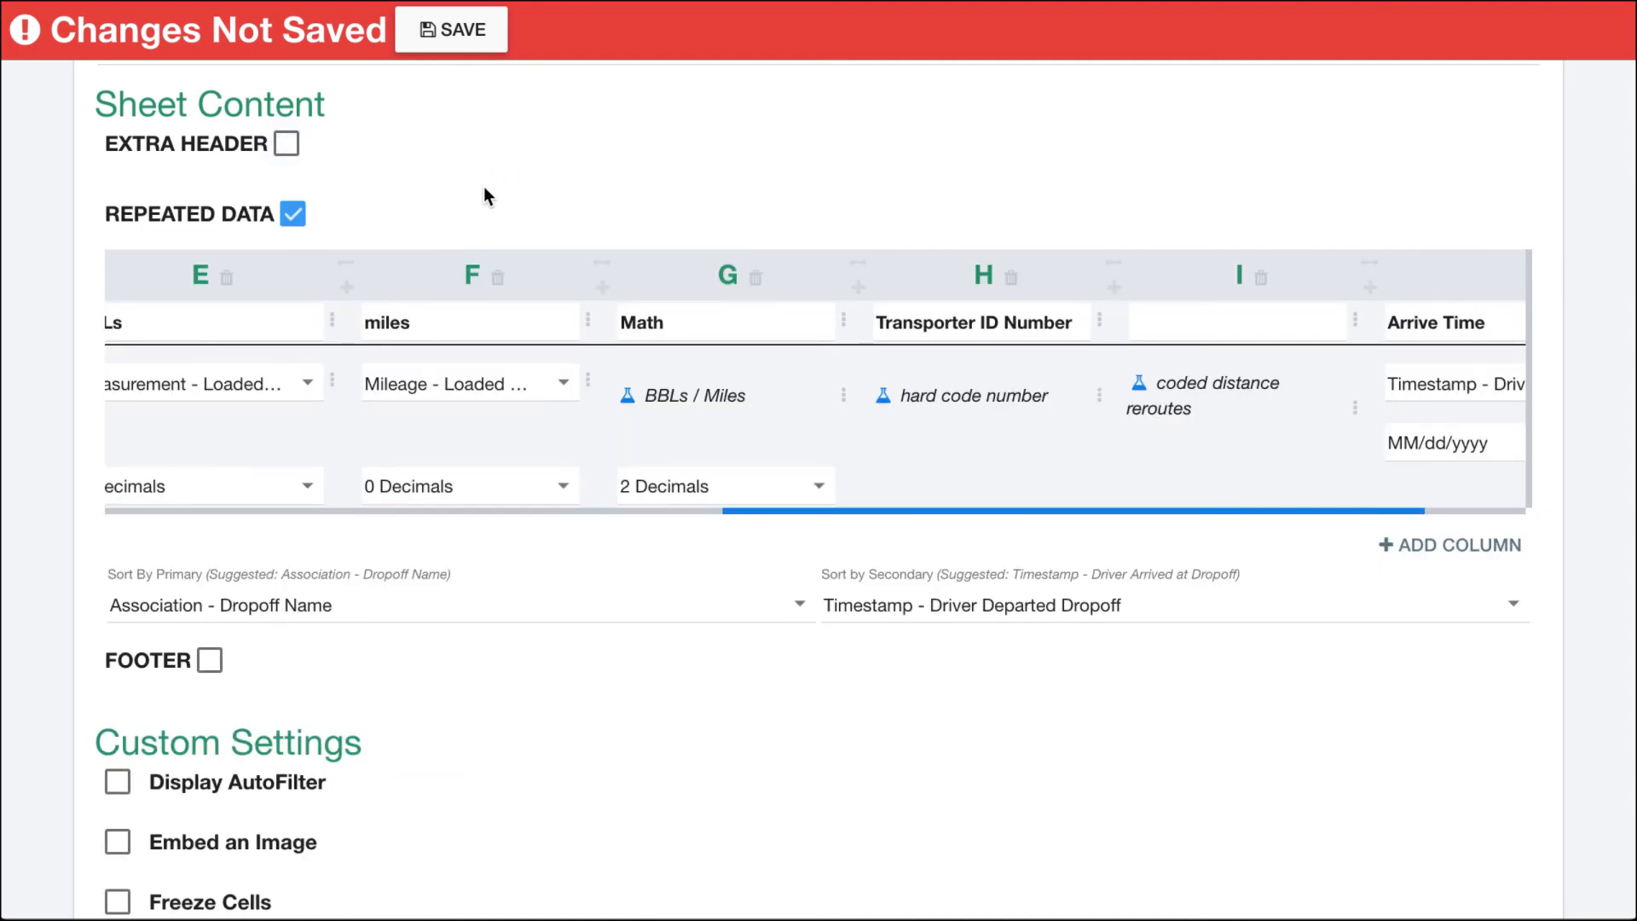
Step: Turn the extra header section back on and insert a blank column after its column B
scroll(485, 190, down, 2)
scroll(483, 186, down, 1)
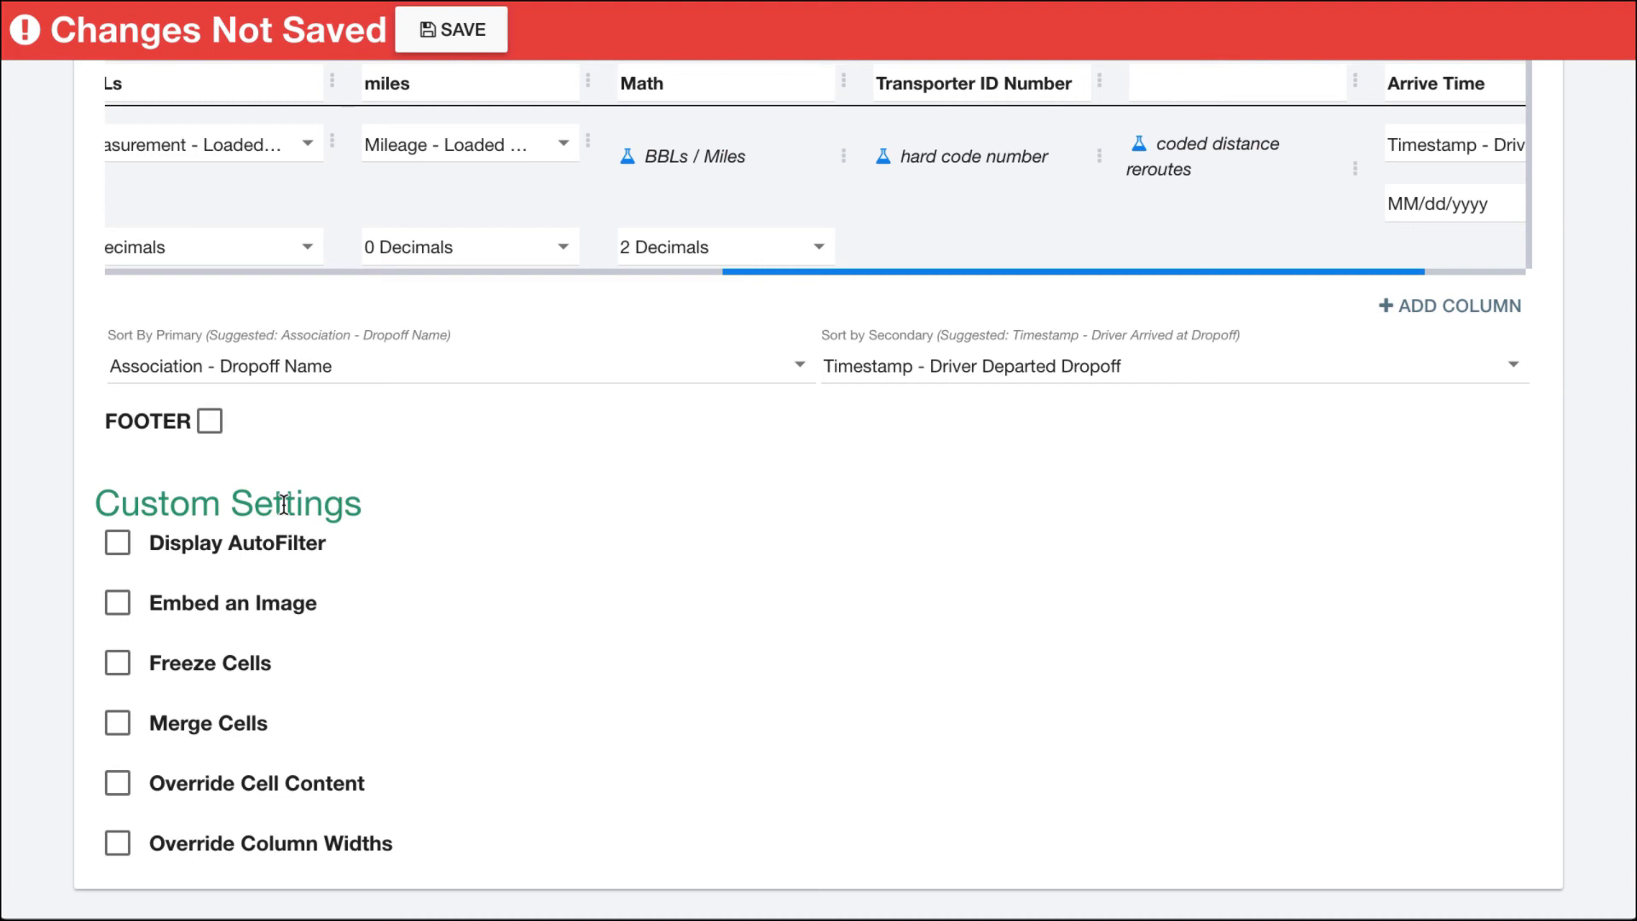
scroll(413, 600, up, 10)
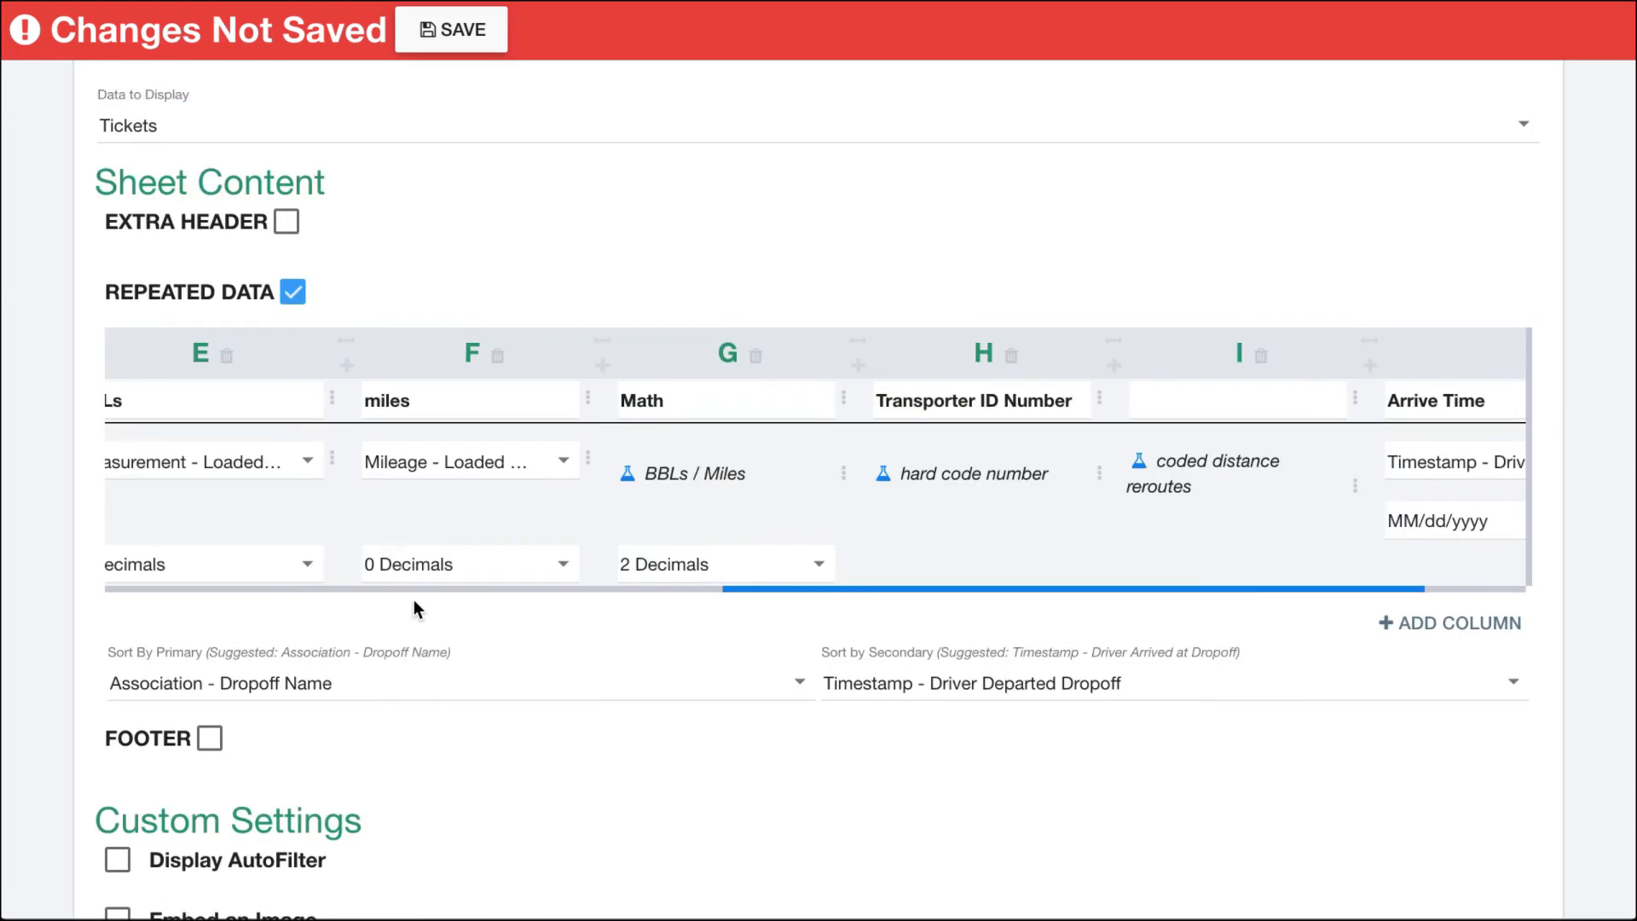
scroll(358, 459, up, 2)
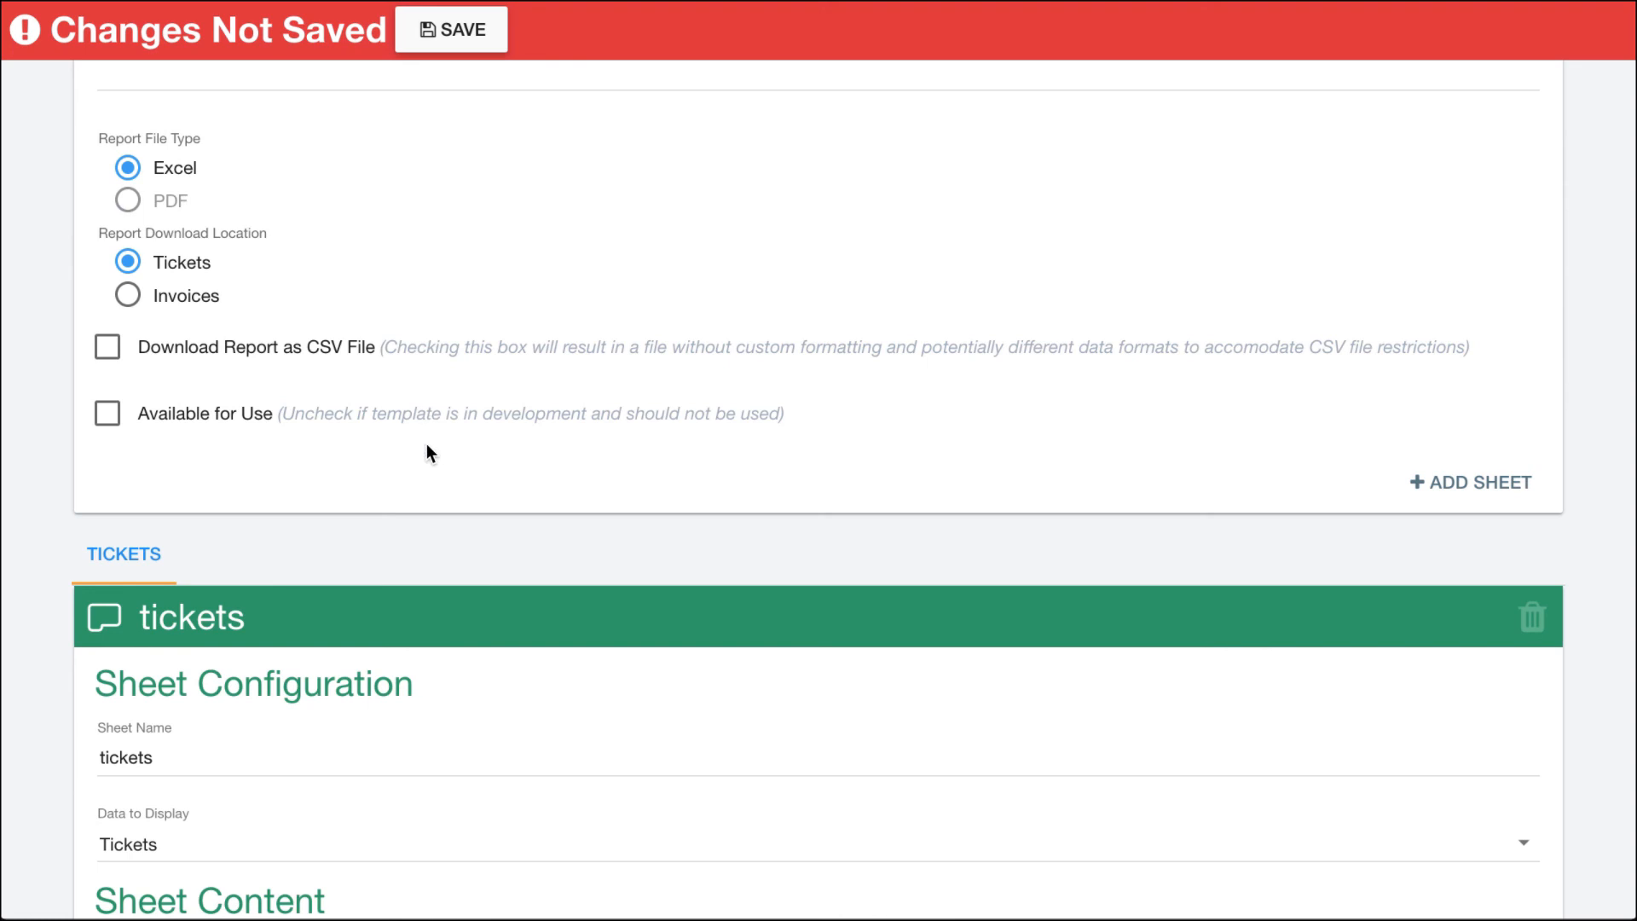
scroll(426, 445, down, 10)
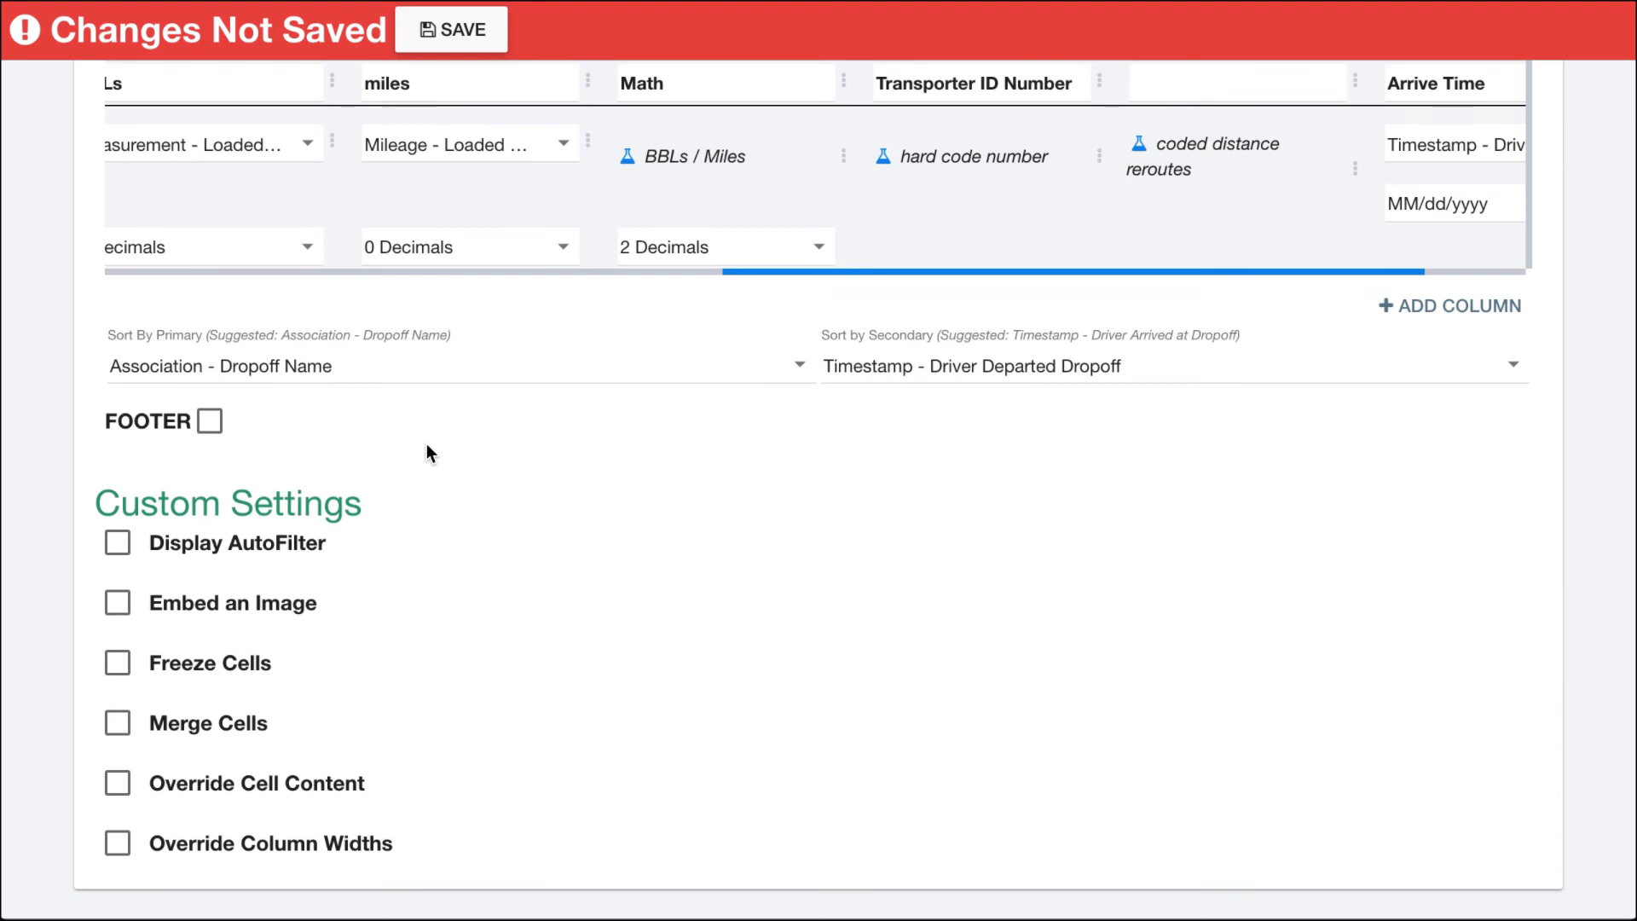
scroll(426, 451, up, 1)
scroll(370, 515, up, 2)
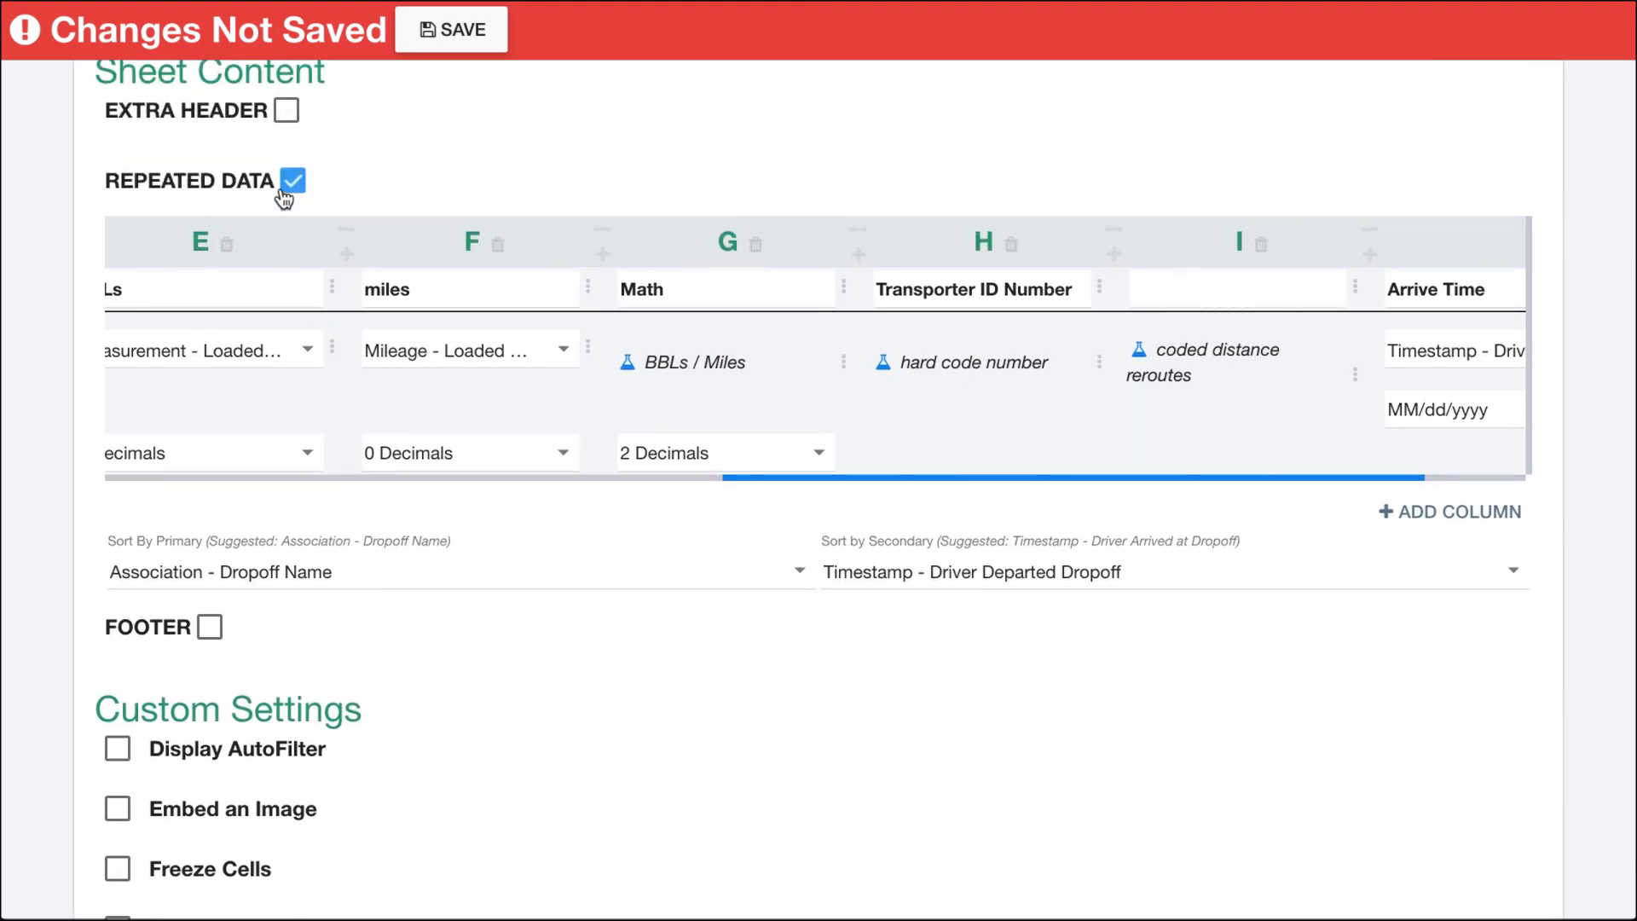
click(290, 113)
click(720, 183)
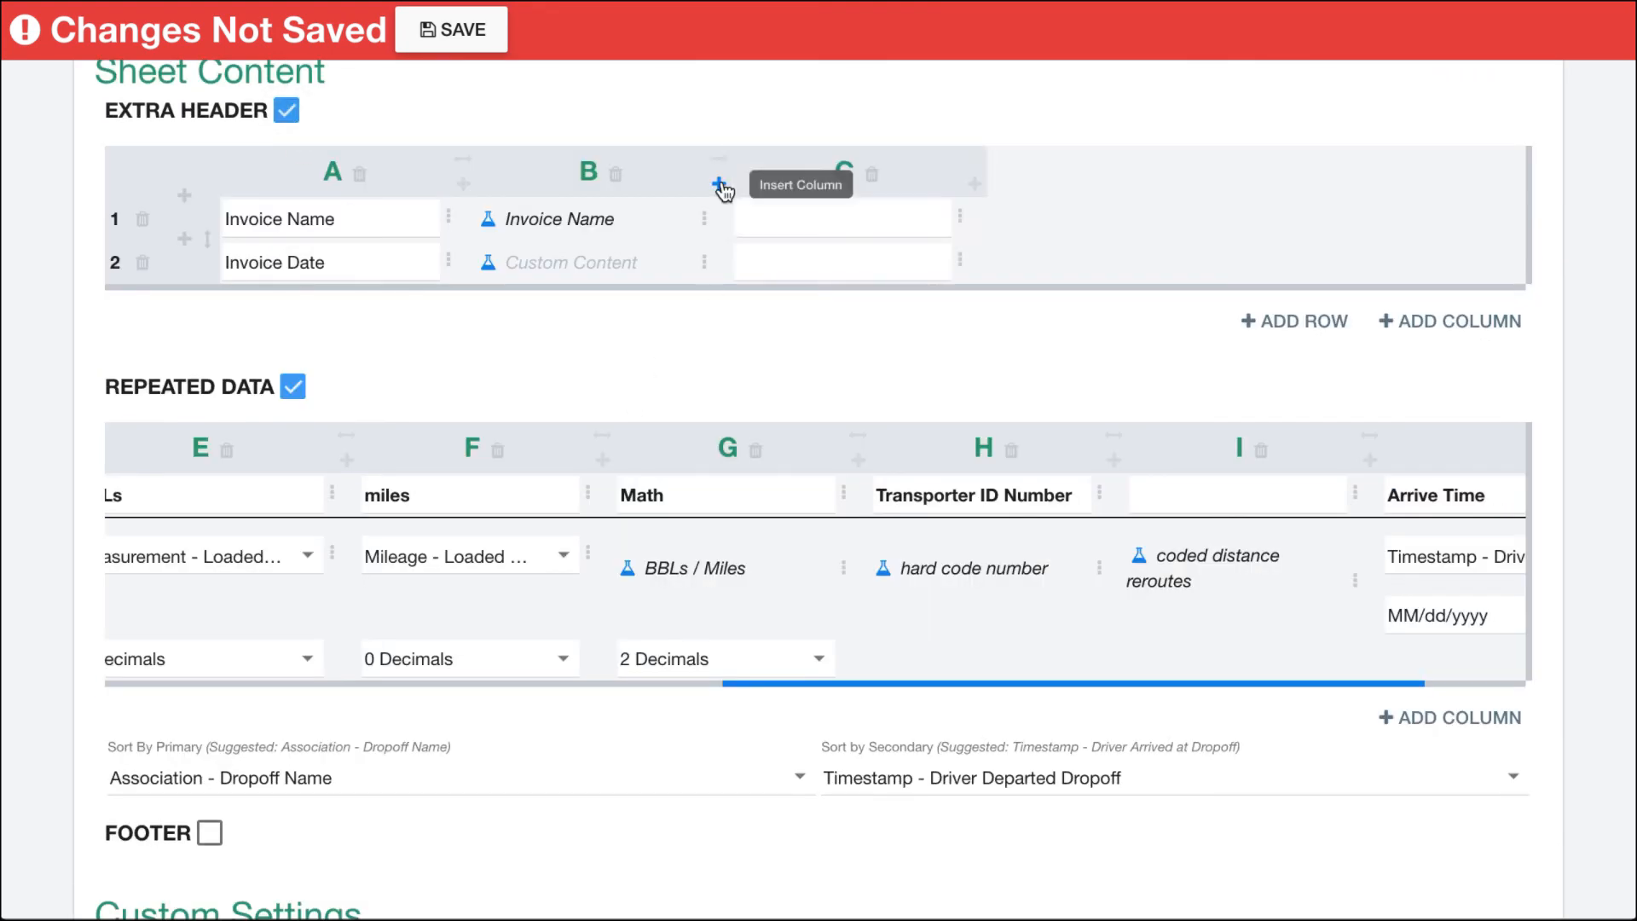
Step: Enable Display AutoFilter for the tickets sheet and set its start row to 3
scroll(454, 705, down, 5)
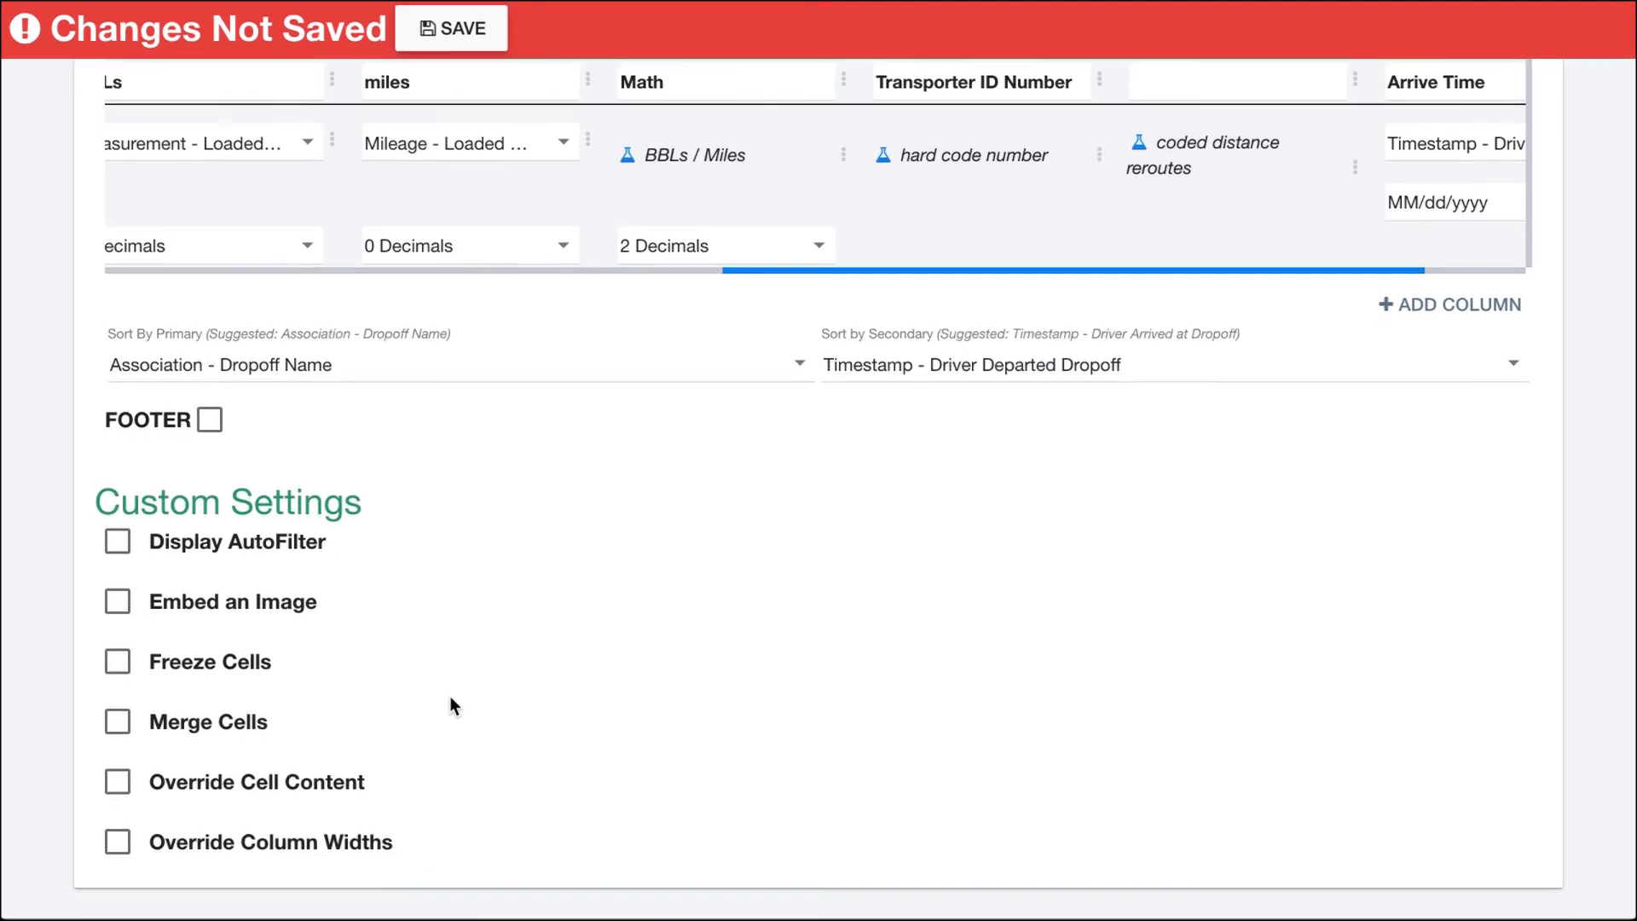
click(121, 548)
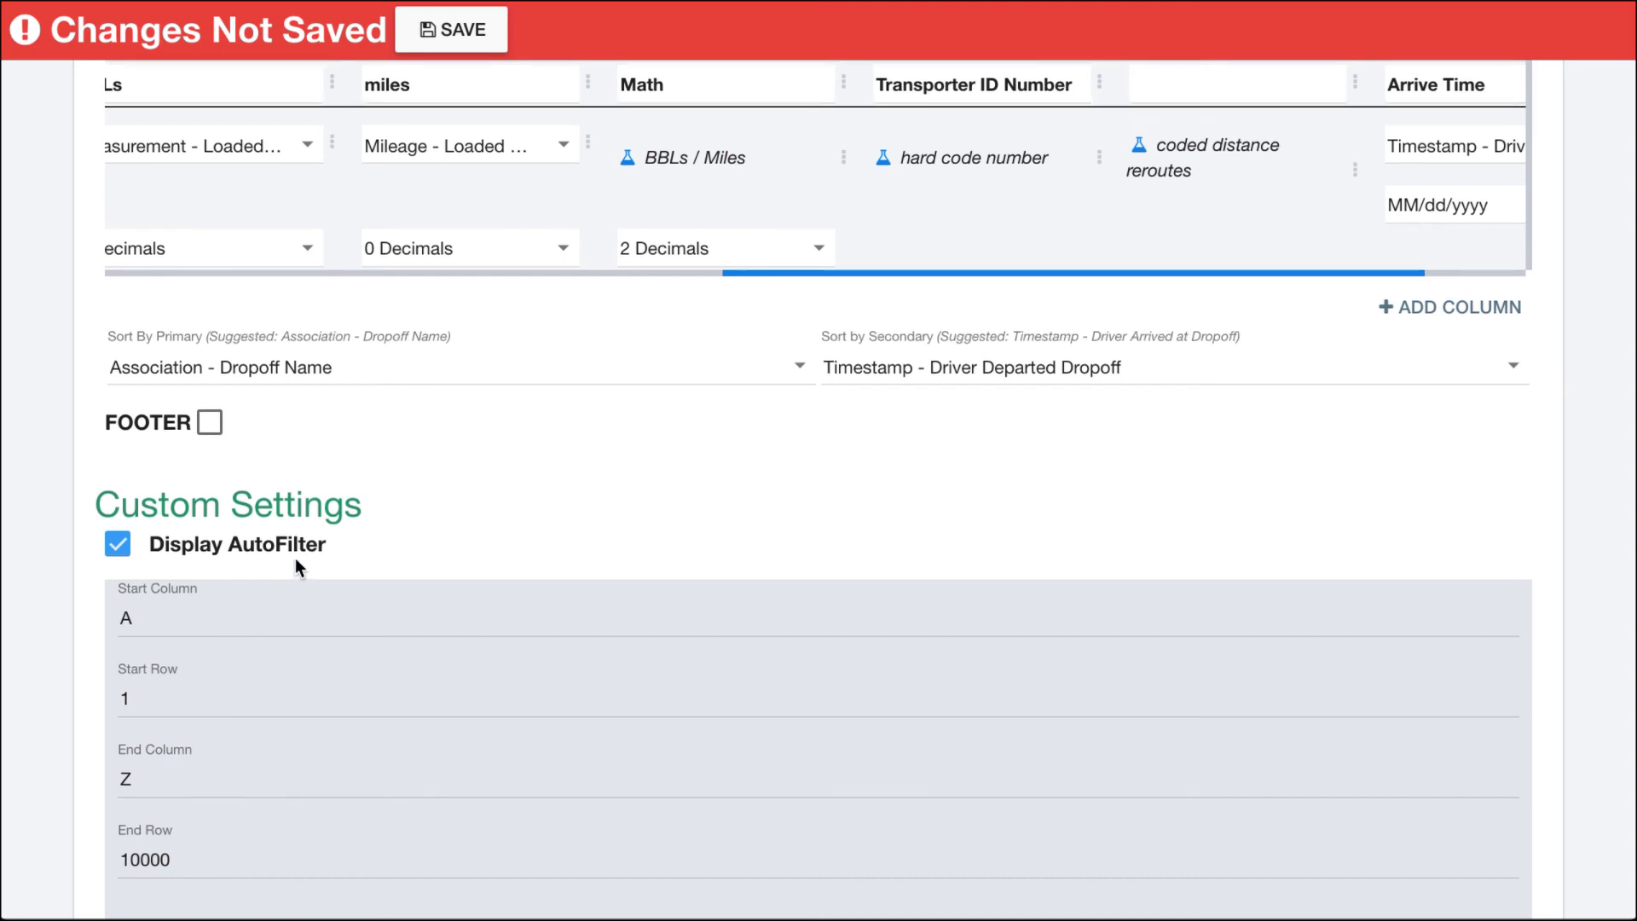
scroll(295, 557, up, 2)
scroll(229, 290, left, 5)
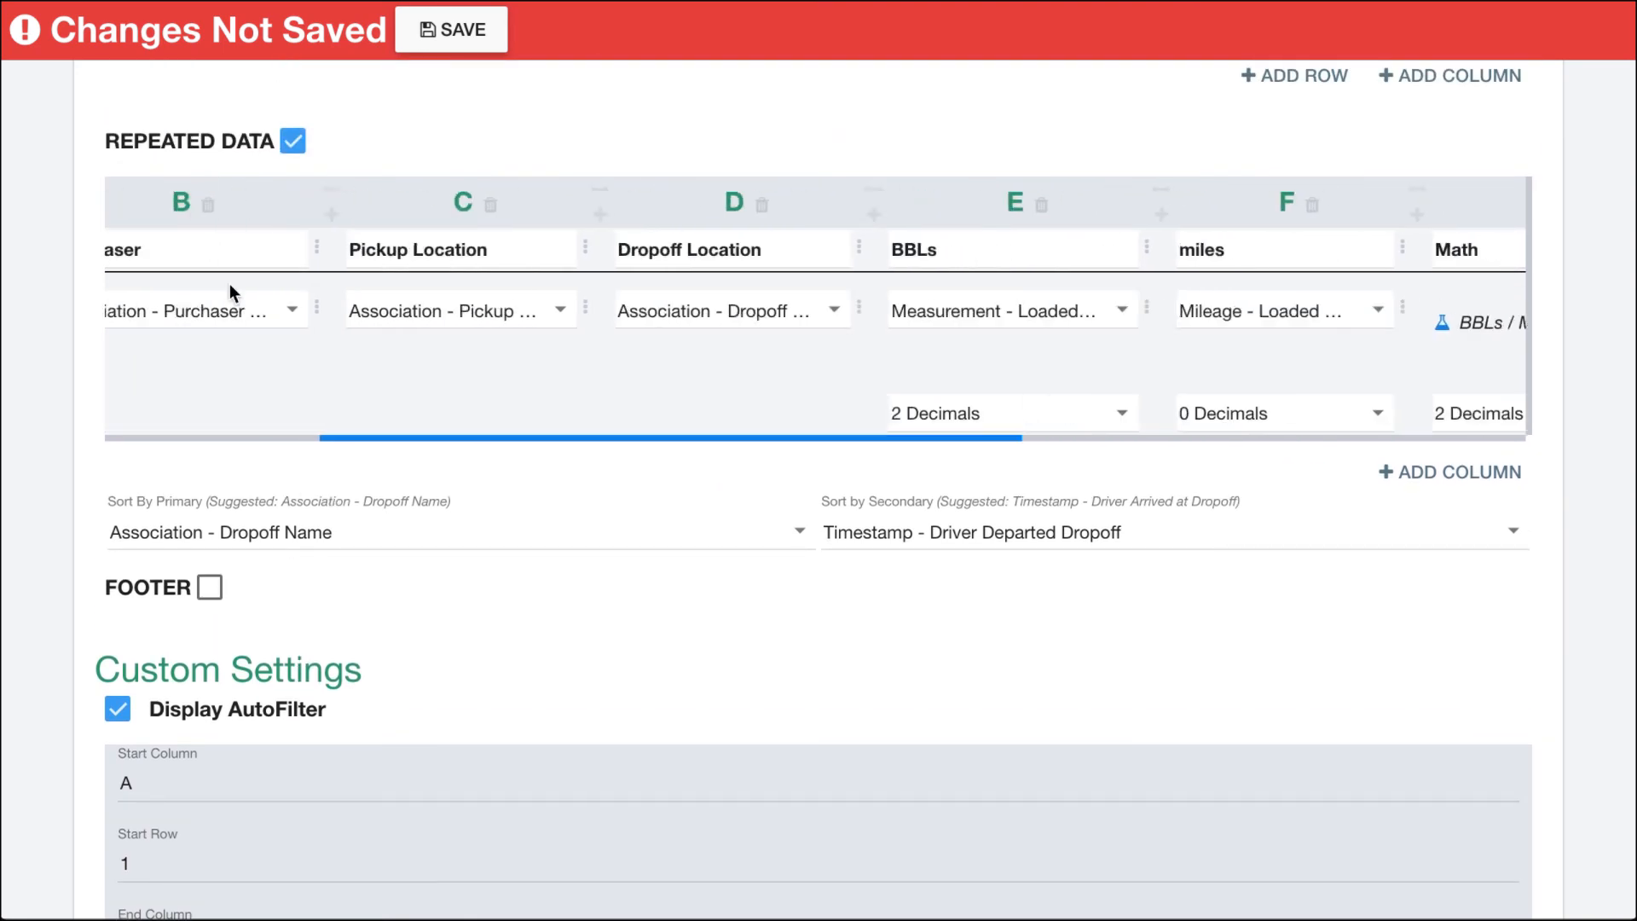
scroll(228, 284, left, 3)
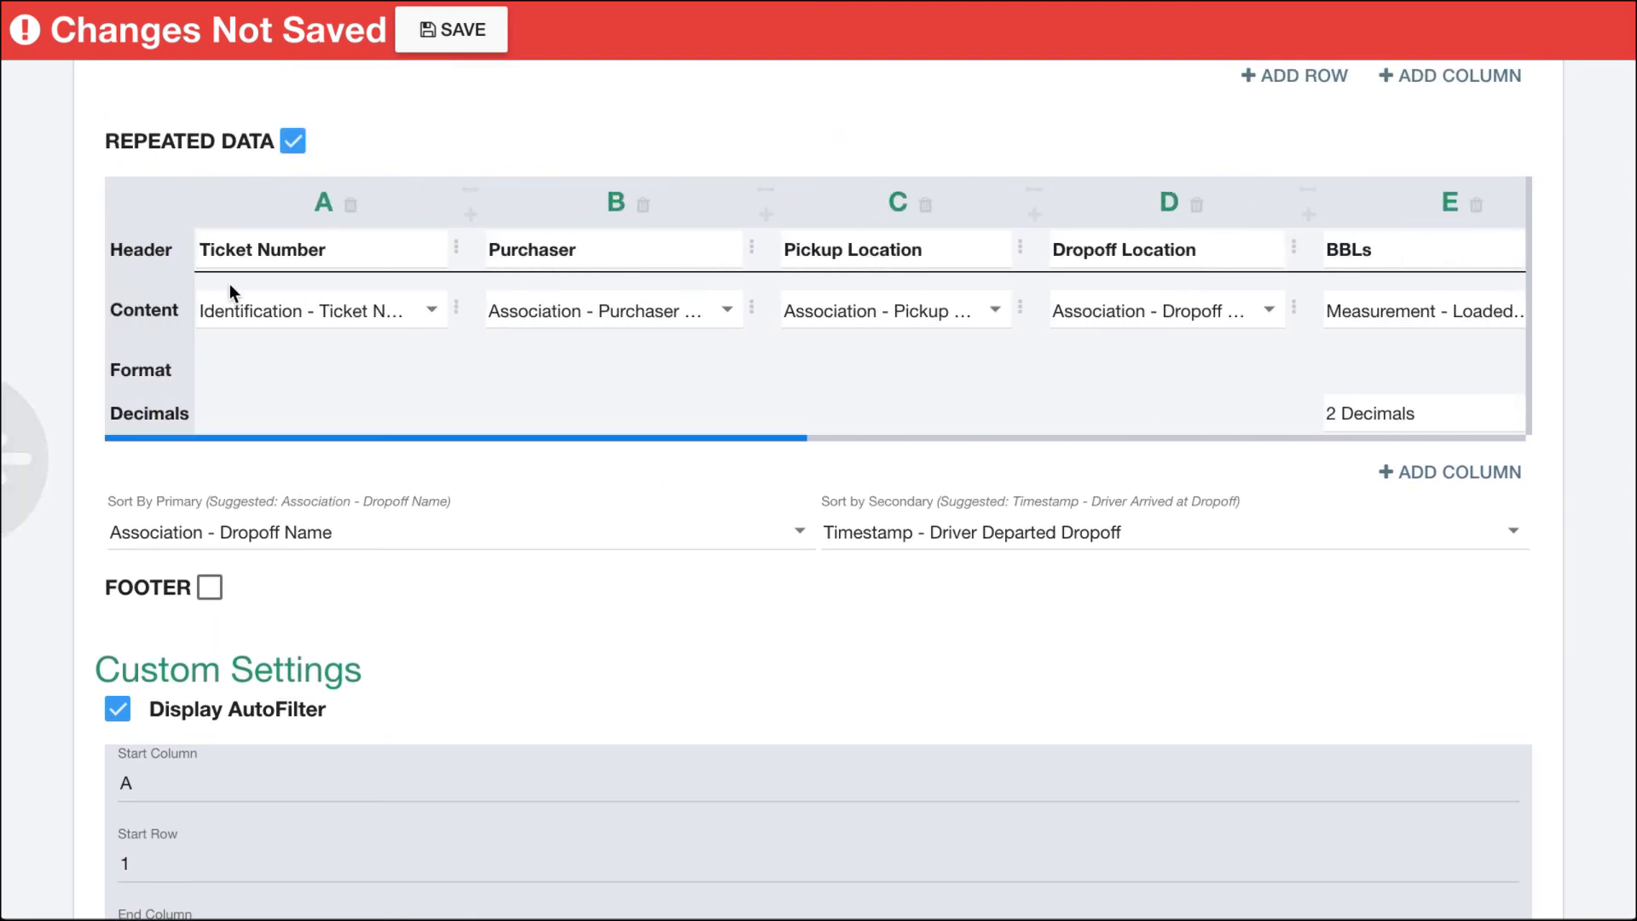
scroll(413, 574, up, 3)
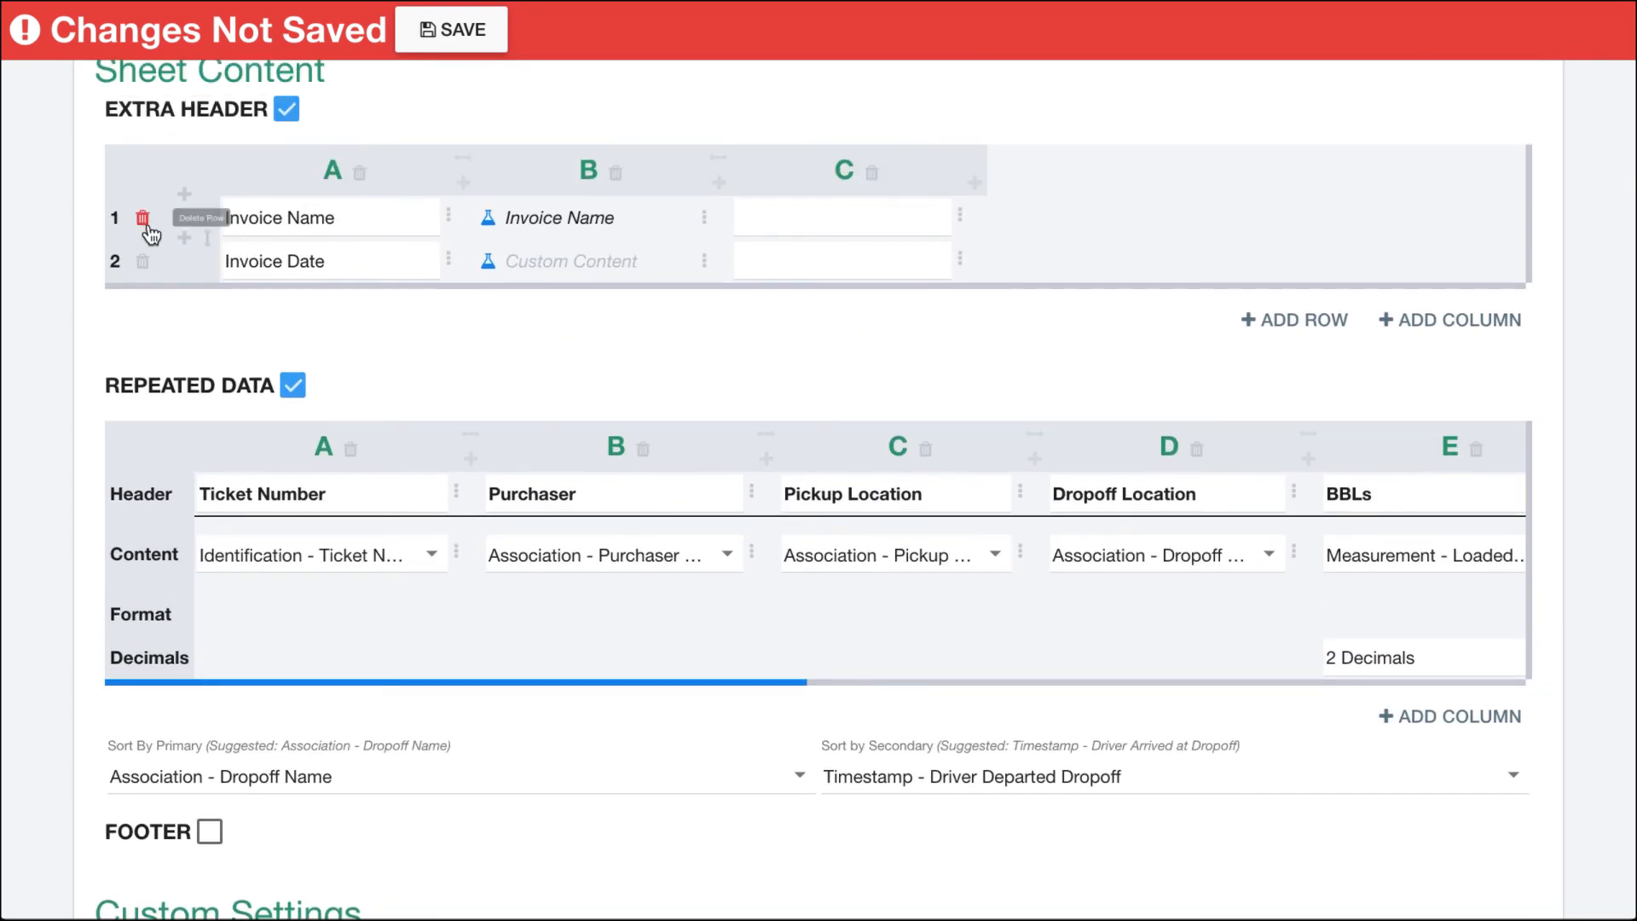
scroll(222, 395, down, 9)
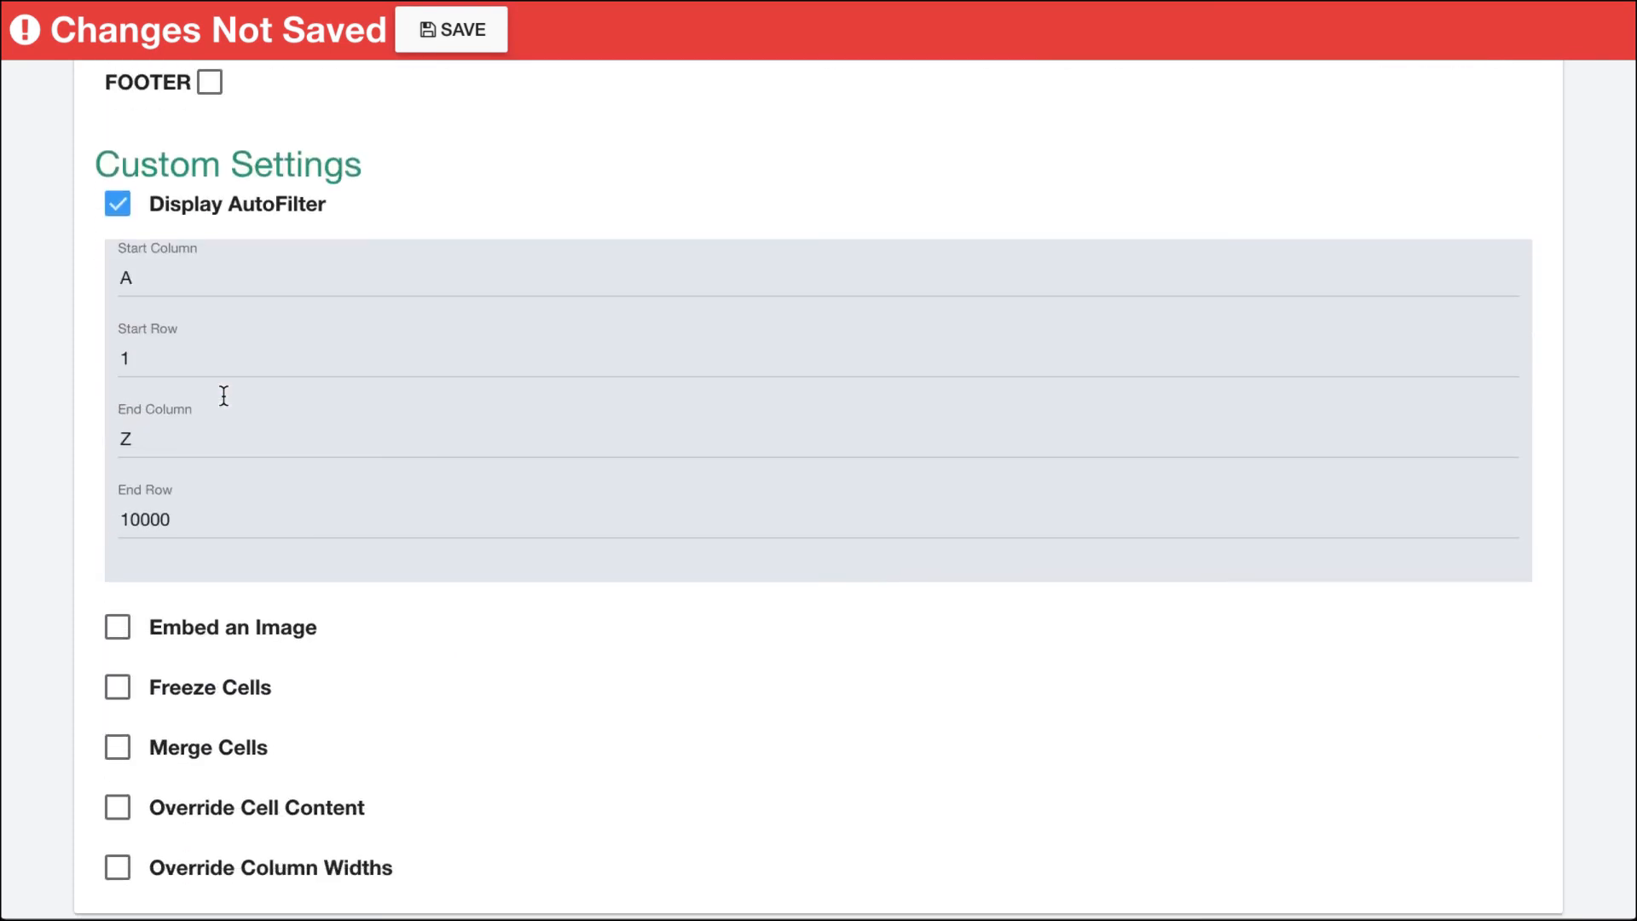
drag(139, 331, 111, 335)
text(3)
click(89, 509)
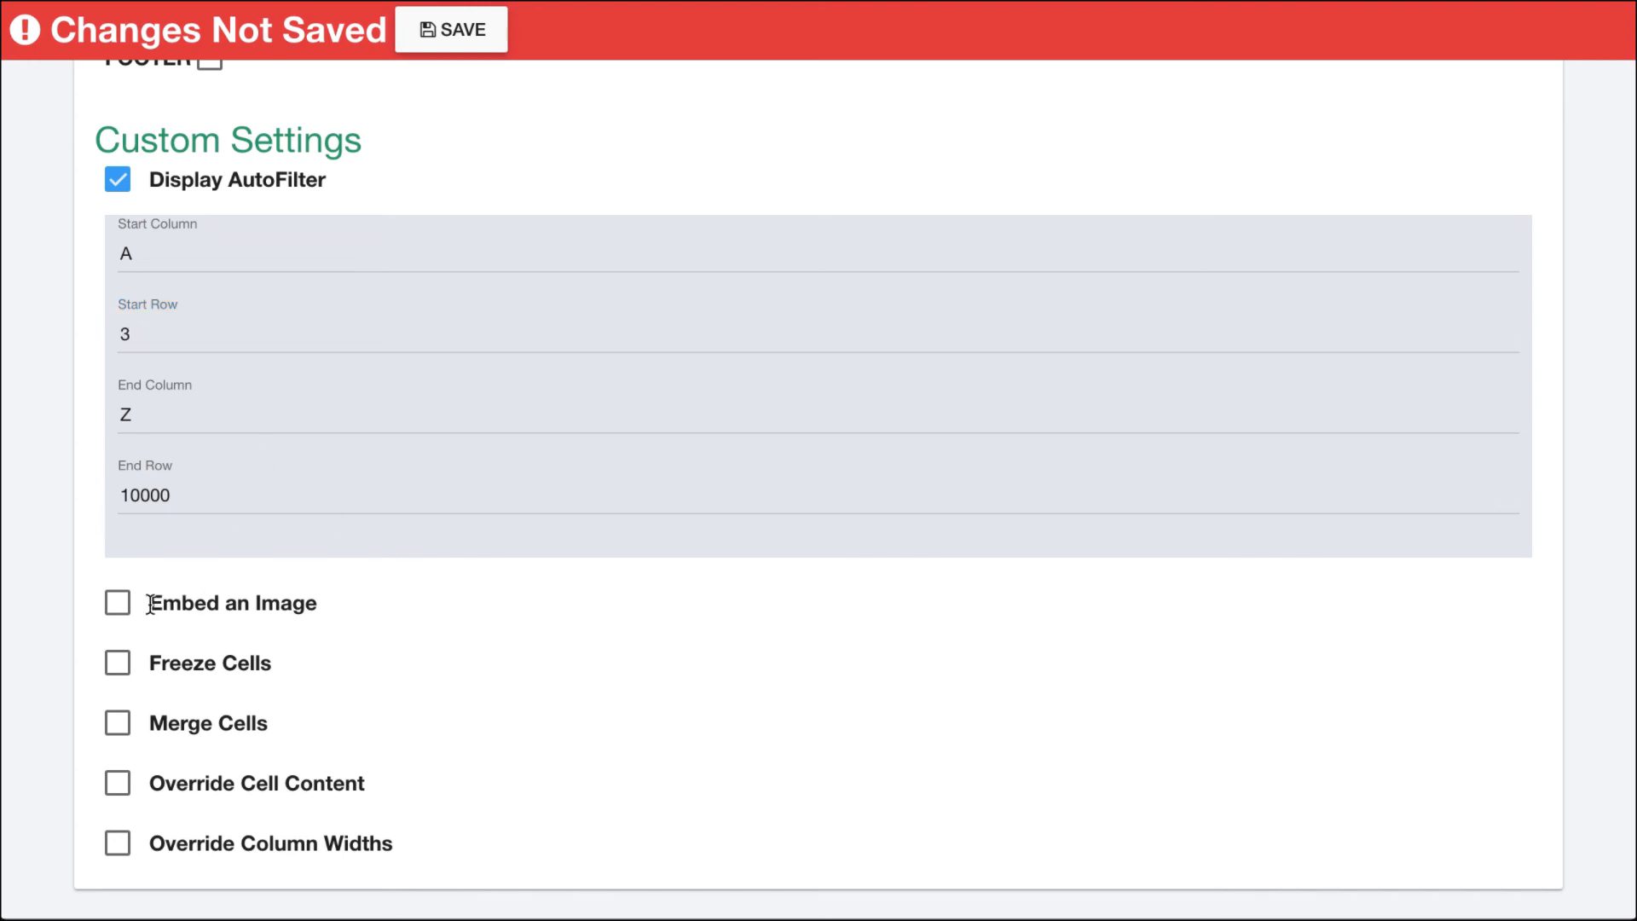
Step: Enable Freeze Cells for the tickets sheet and set the number of frozen rows to 3
click(119, 664)
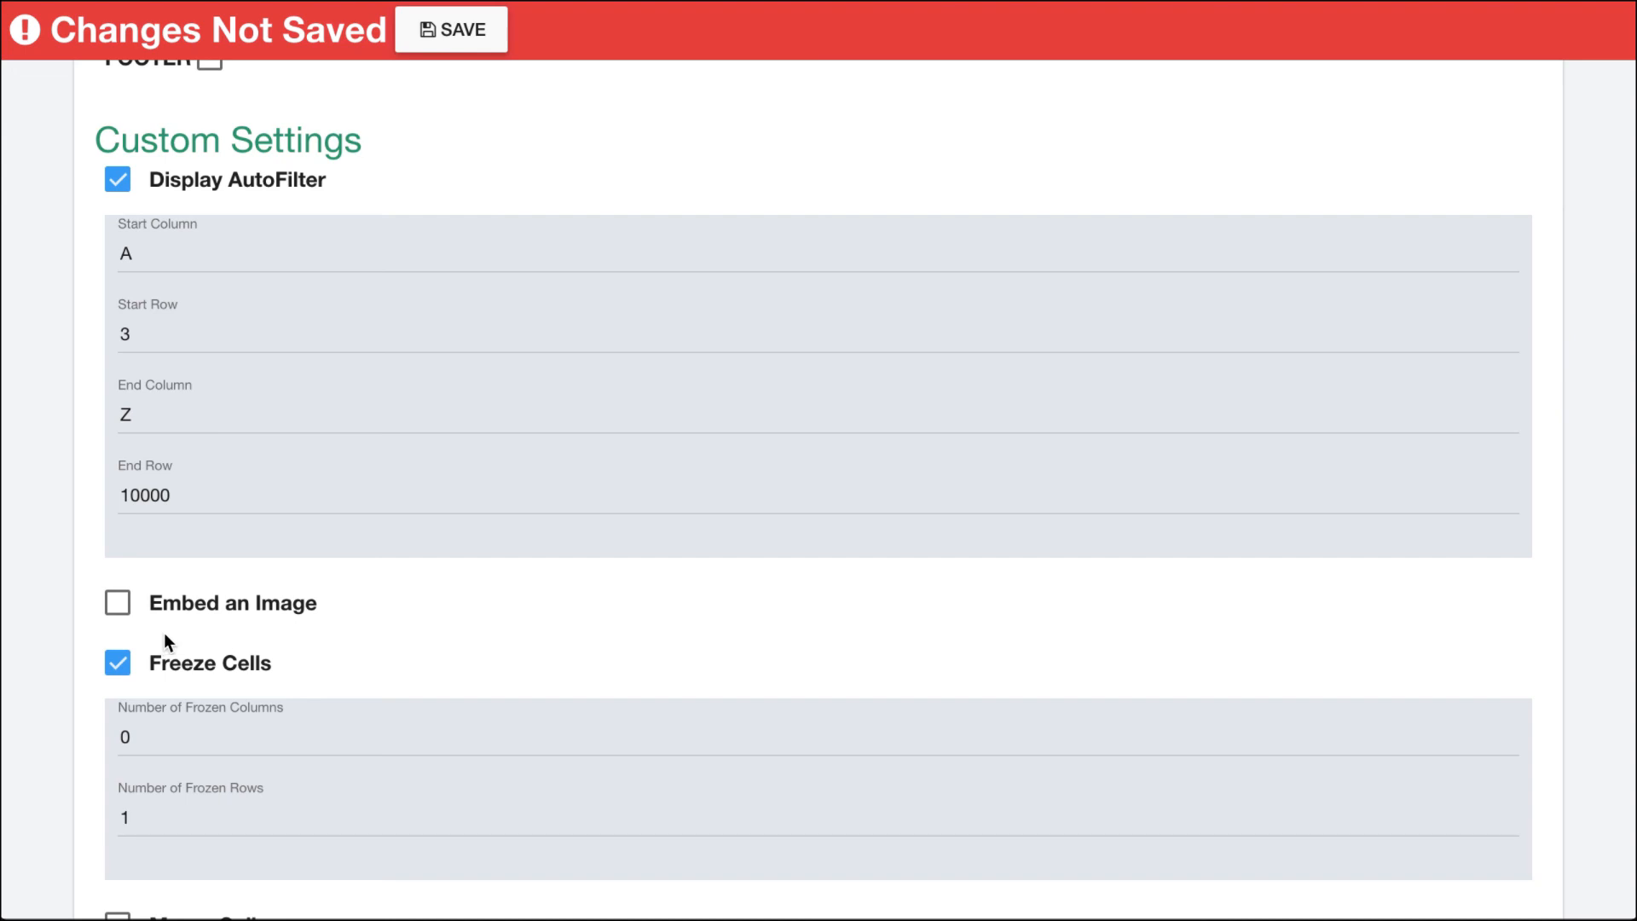
scroll(383, 633, up, 7)
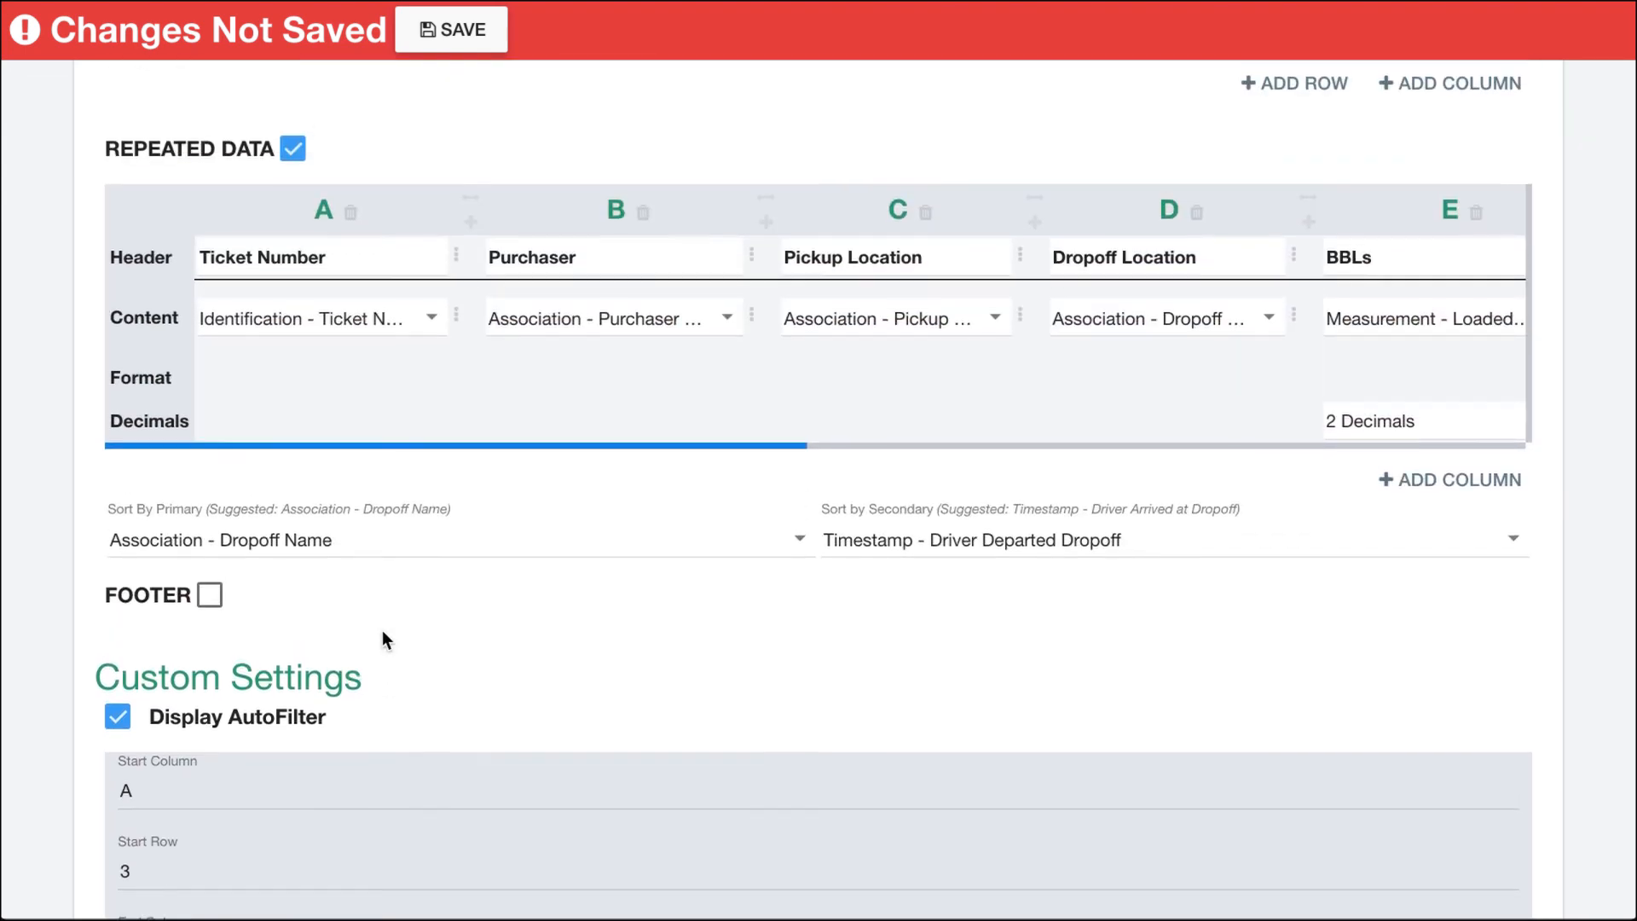
scroll(382, 631, up, 1)
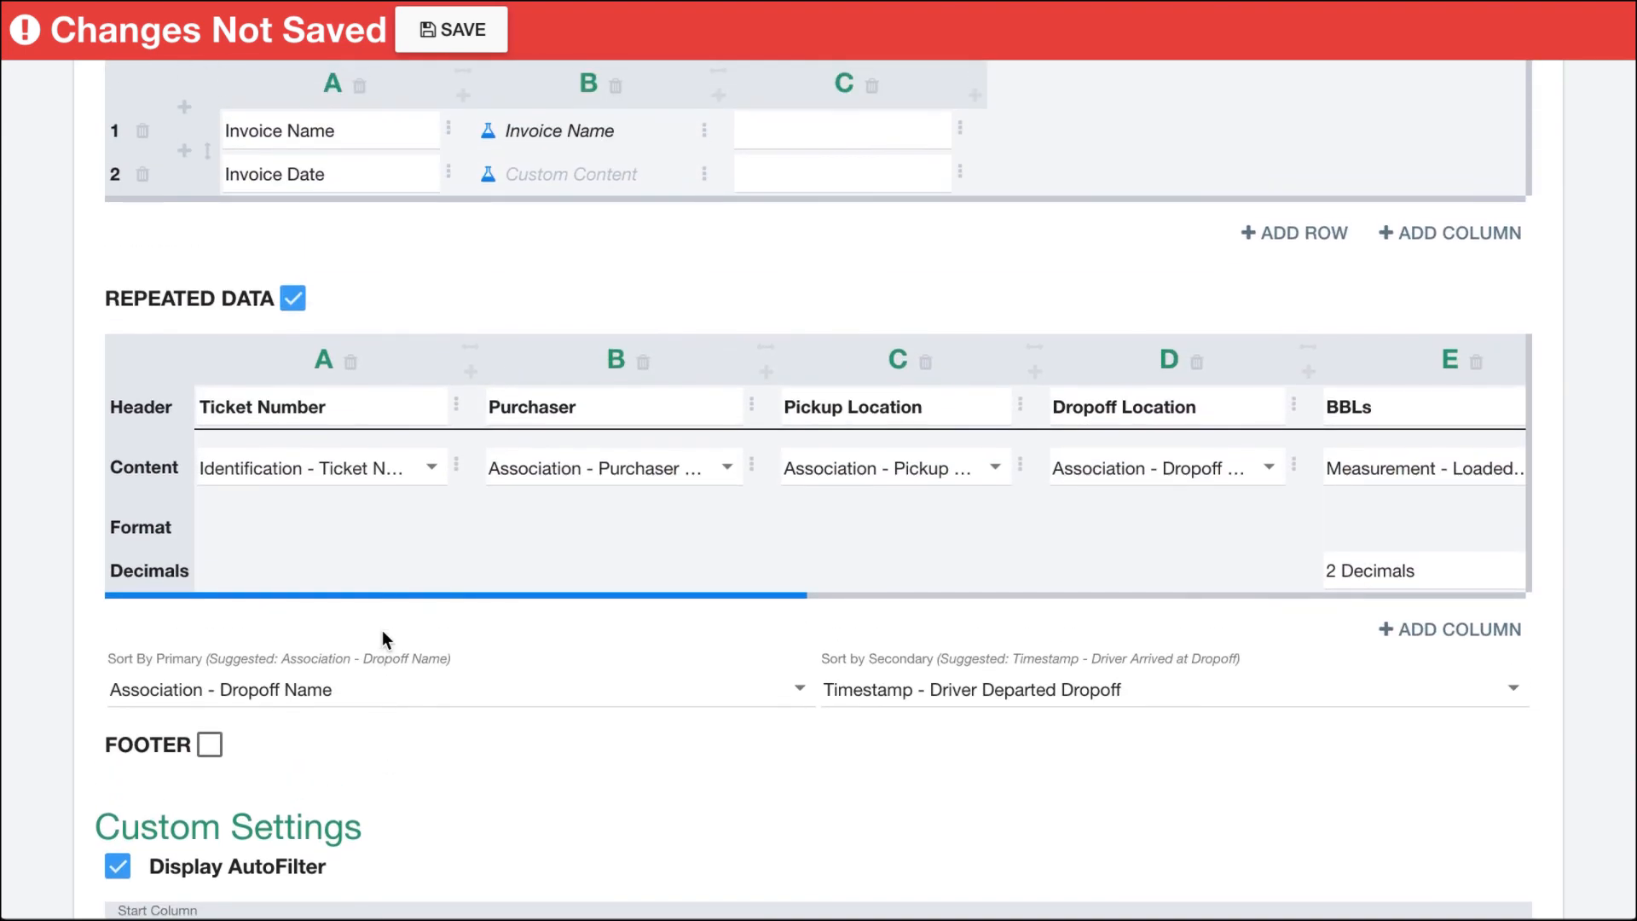
scroll(382, 630, down, 3)
scroll(382, 631, down, 6)
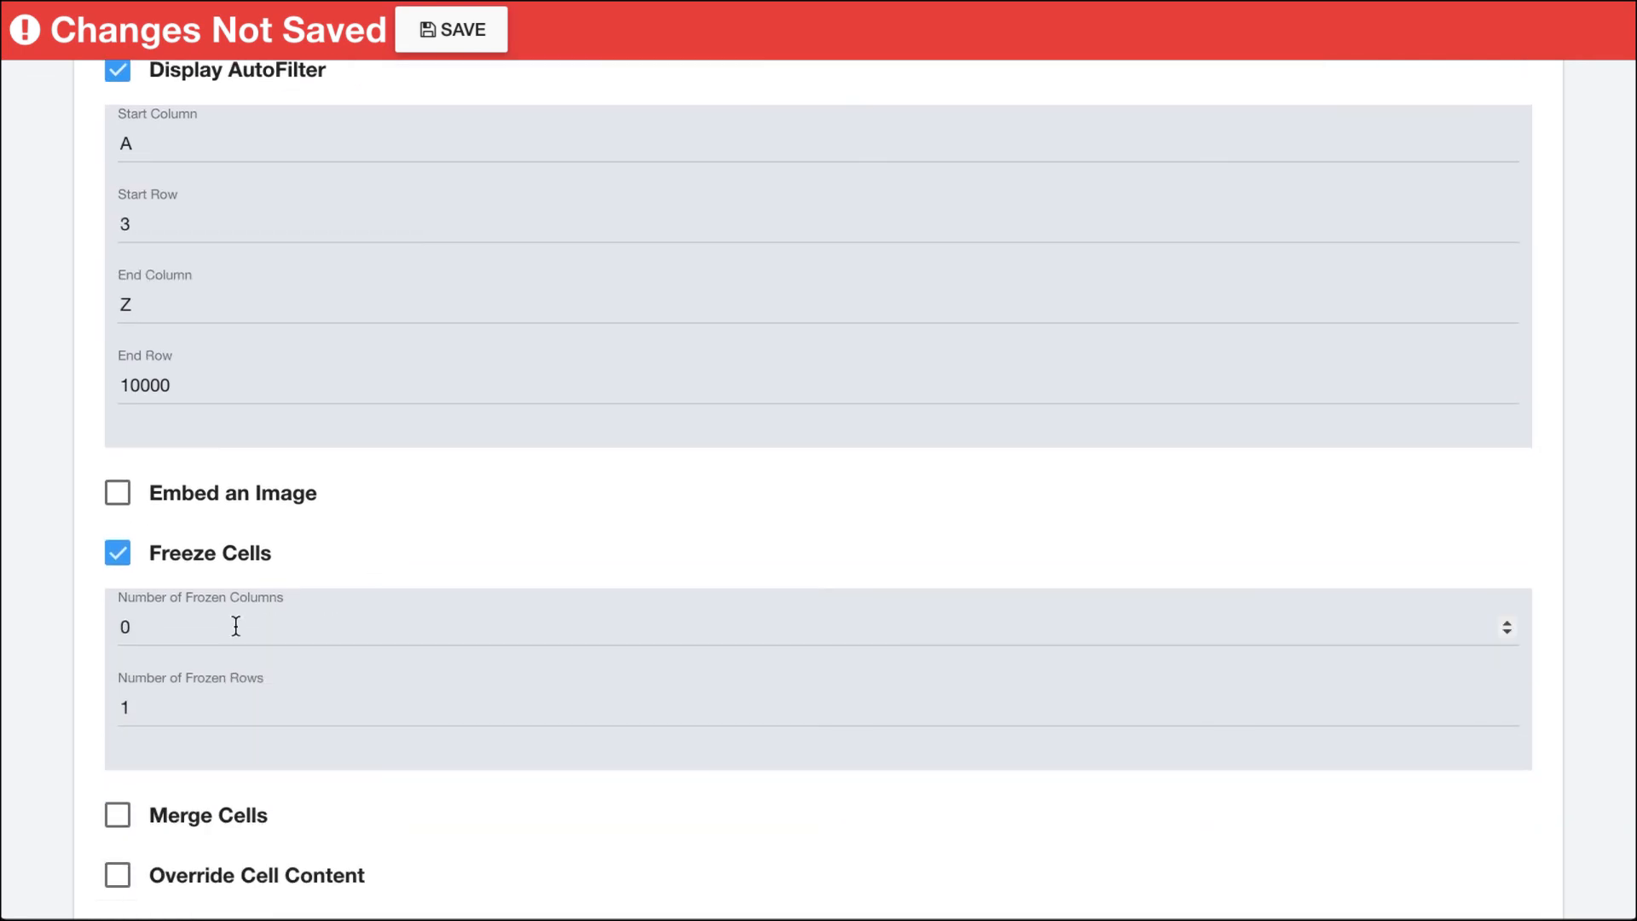
drag(133, 704, 106, 709)
text(3)
click(75, 693)
scroll(76, 694, down, 1)
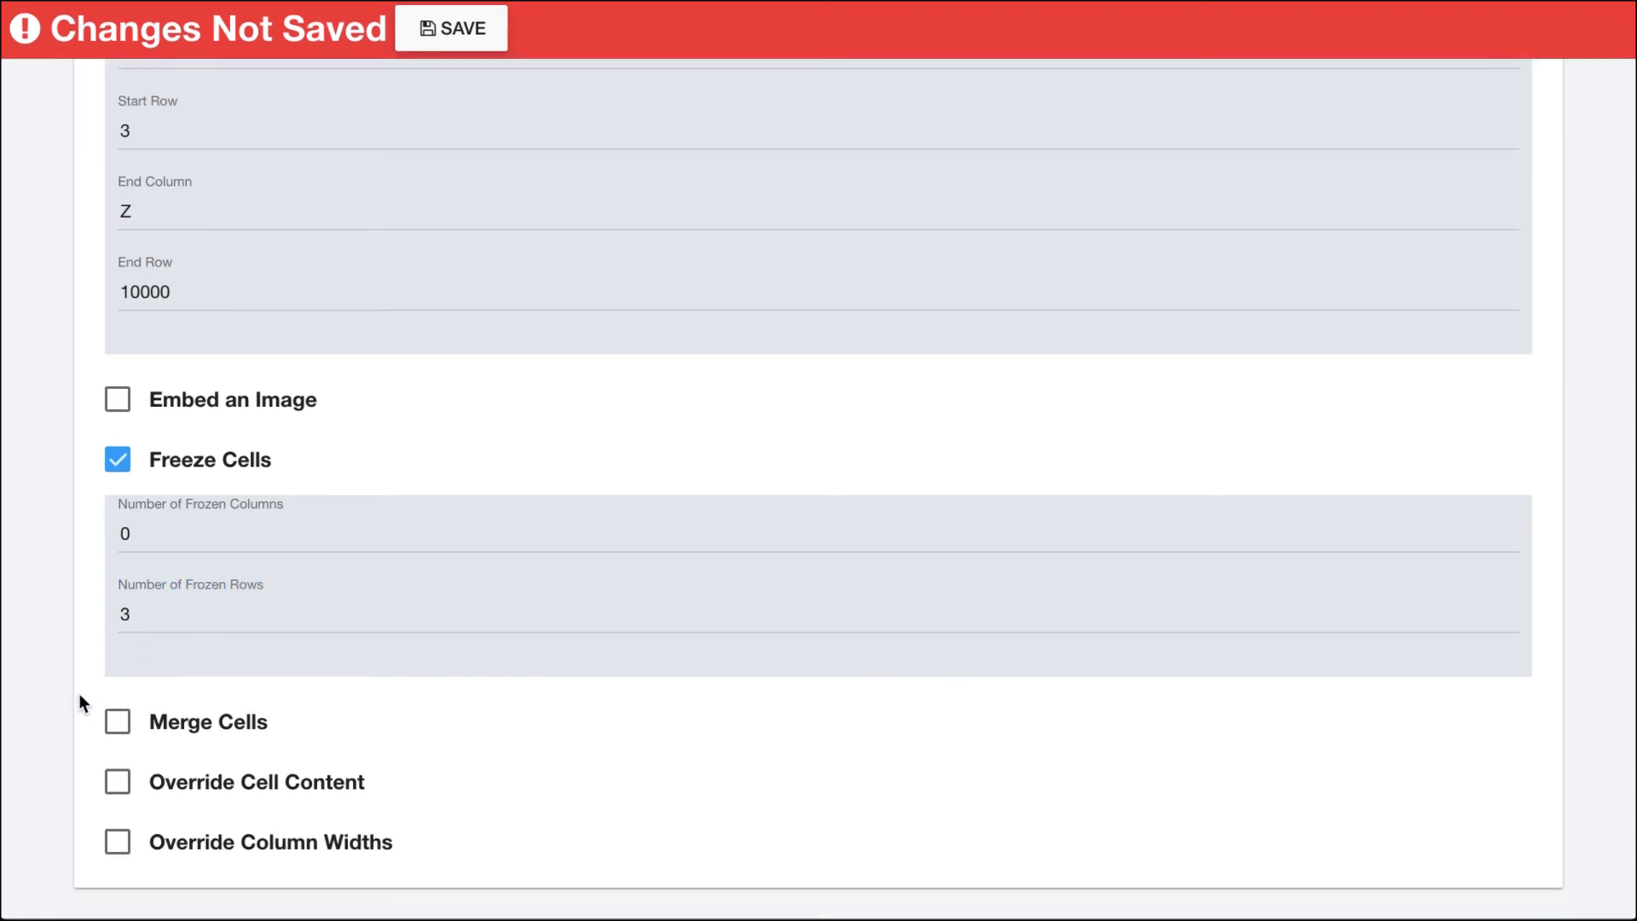
Step: Enable Merge Cells for the tickets sheet and add a merged cell entry
click(118, 724)
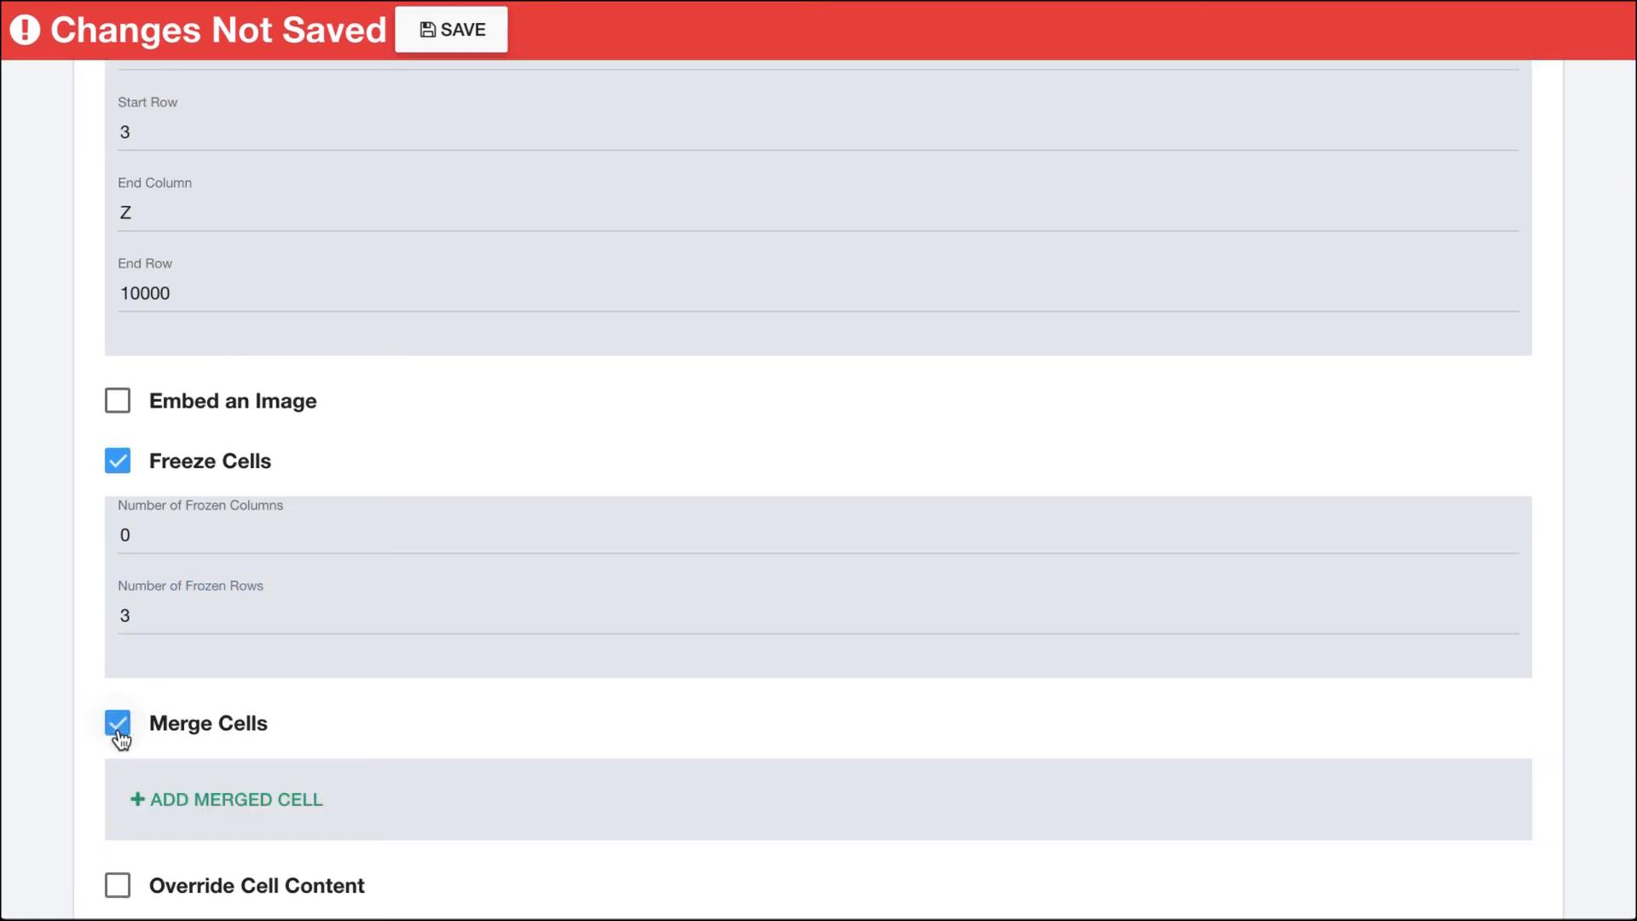
scroll(291, 683, up, 1)
scroll(291, 684, down, 1)
scroll(291, 684, up, 1)
scroll(292, 683, up, 12)
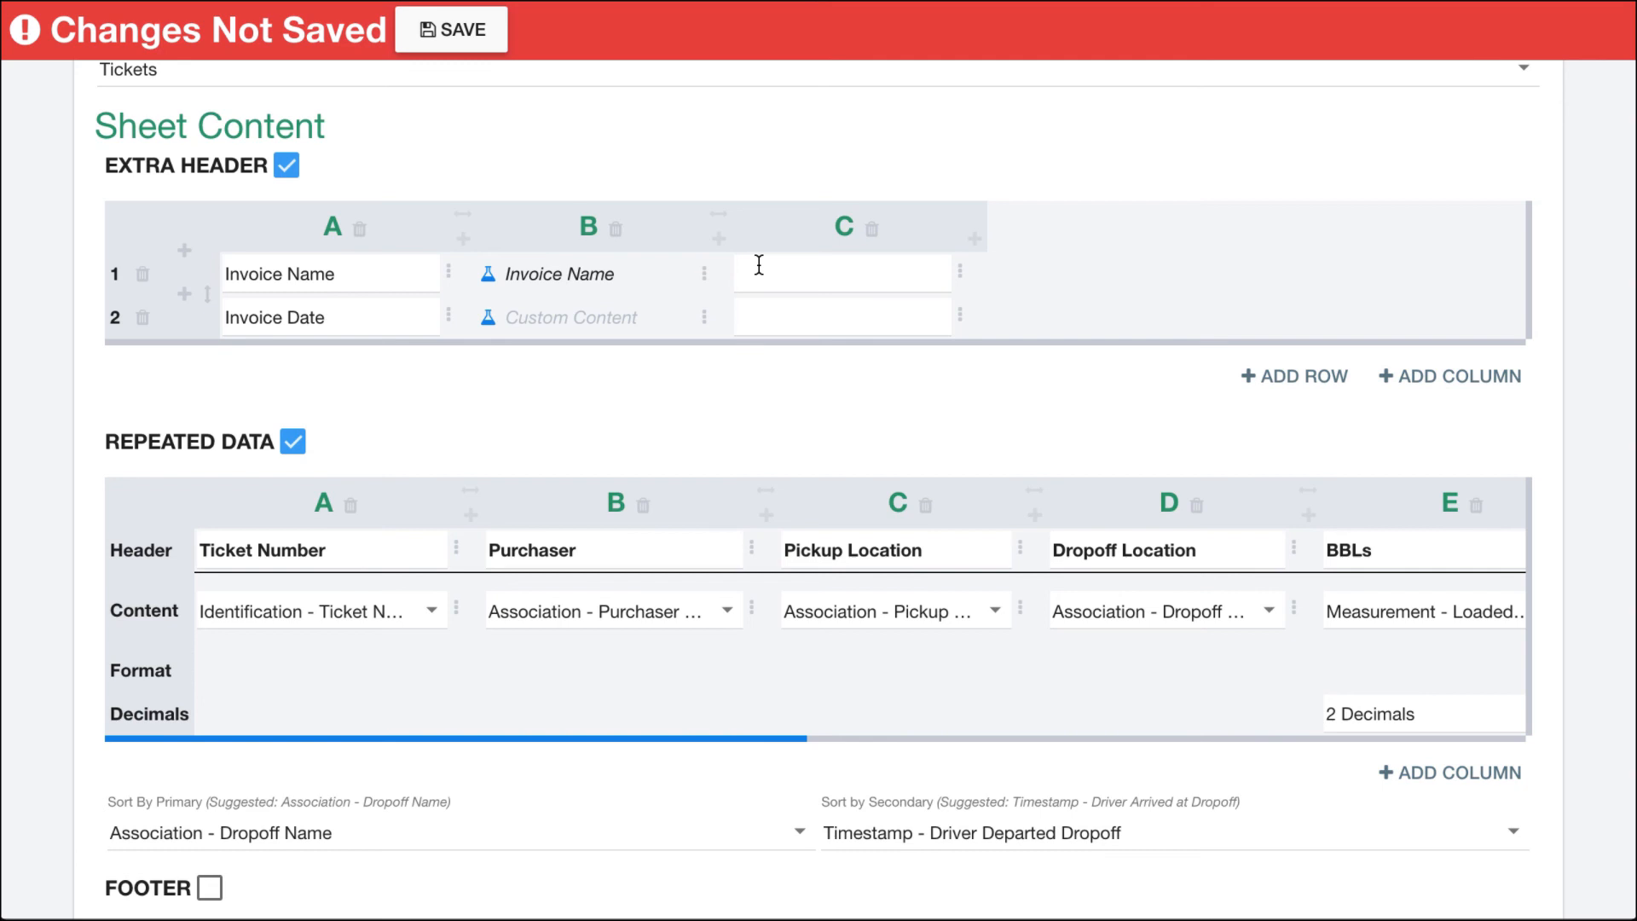
scroll(665, 548, down, 12)
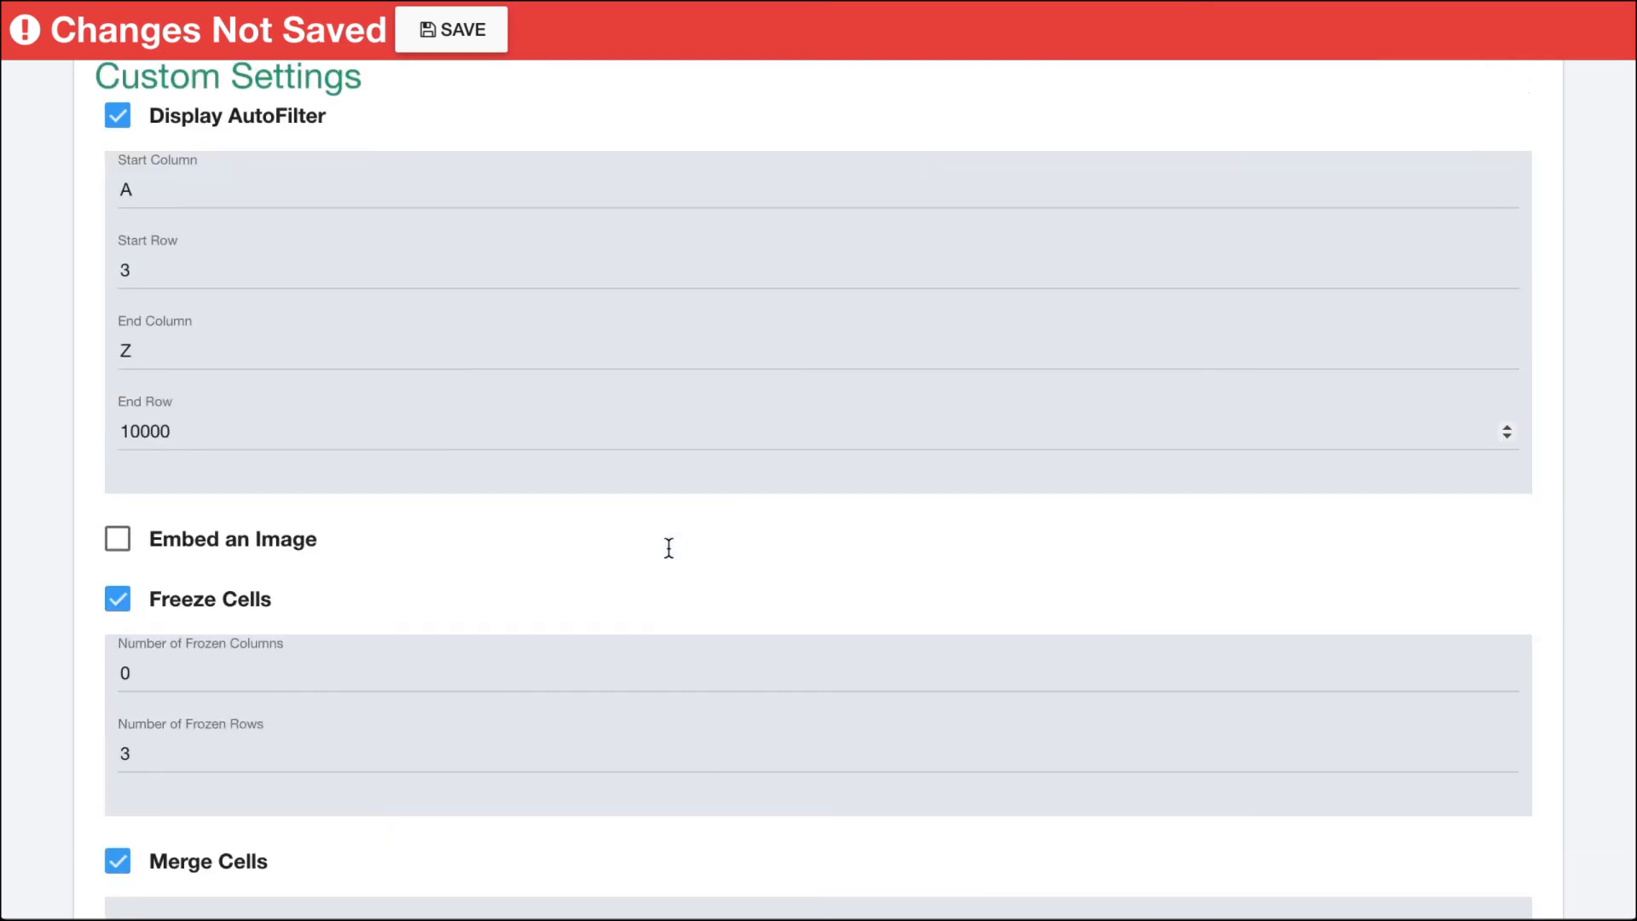
click(241, 694)
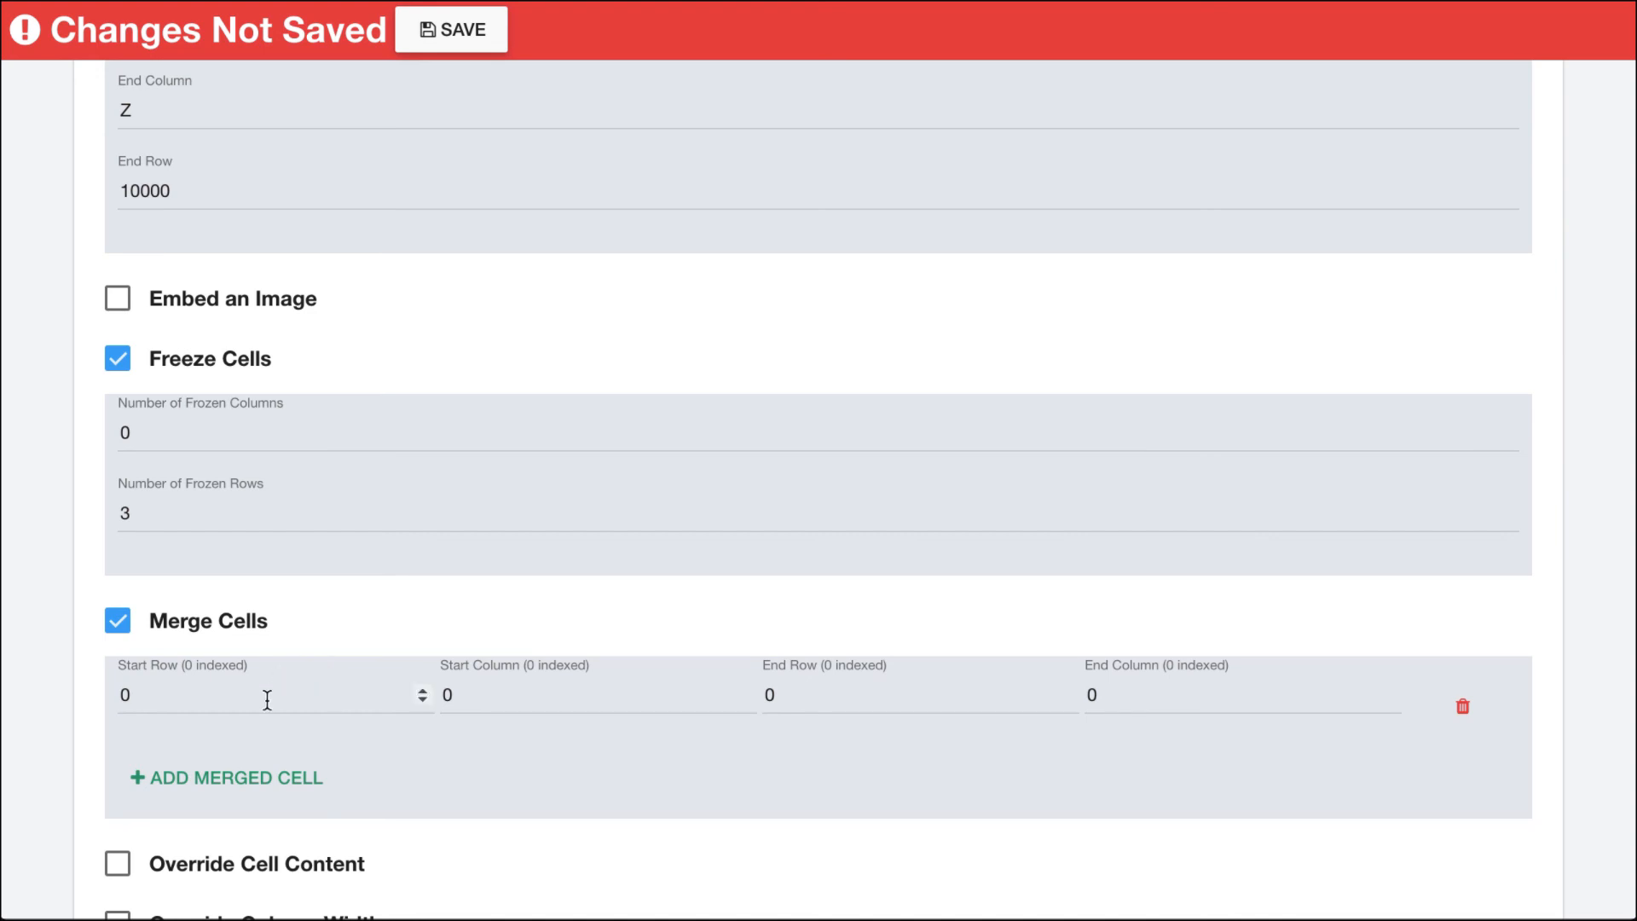
Step: Set the merged cell's end row to 1, start column to 2 and end column to 2 to cover extra header column C
scroll(355, 573, up, 15)
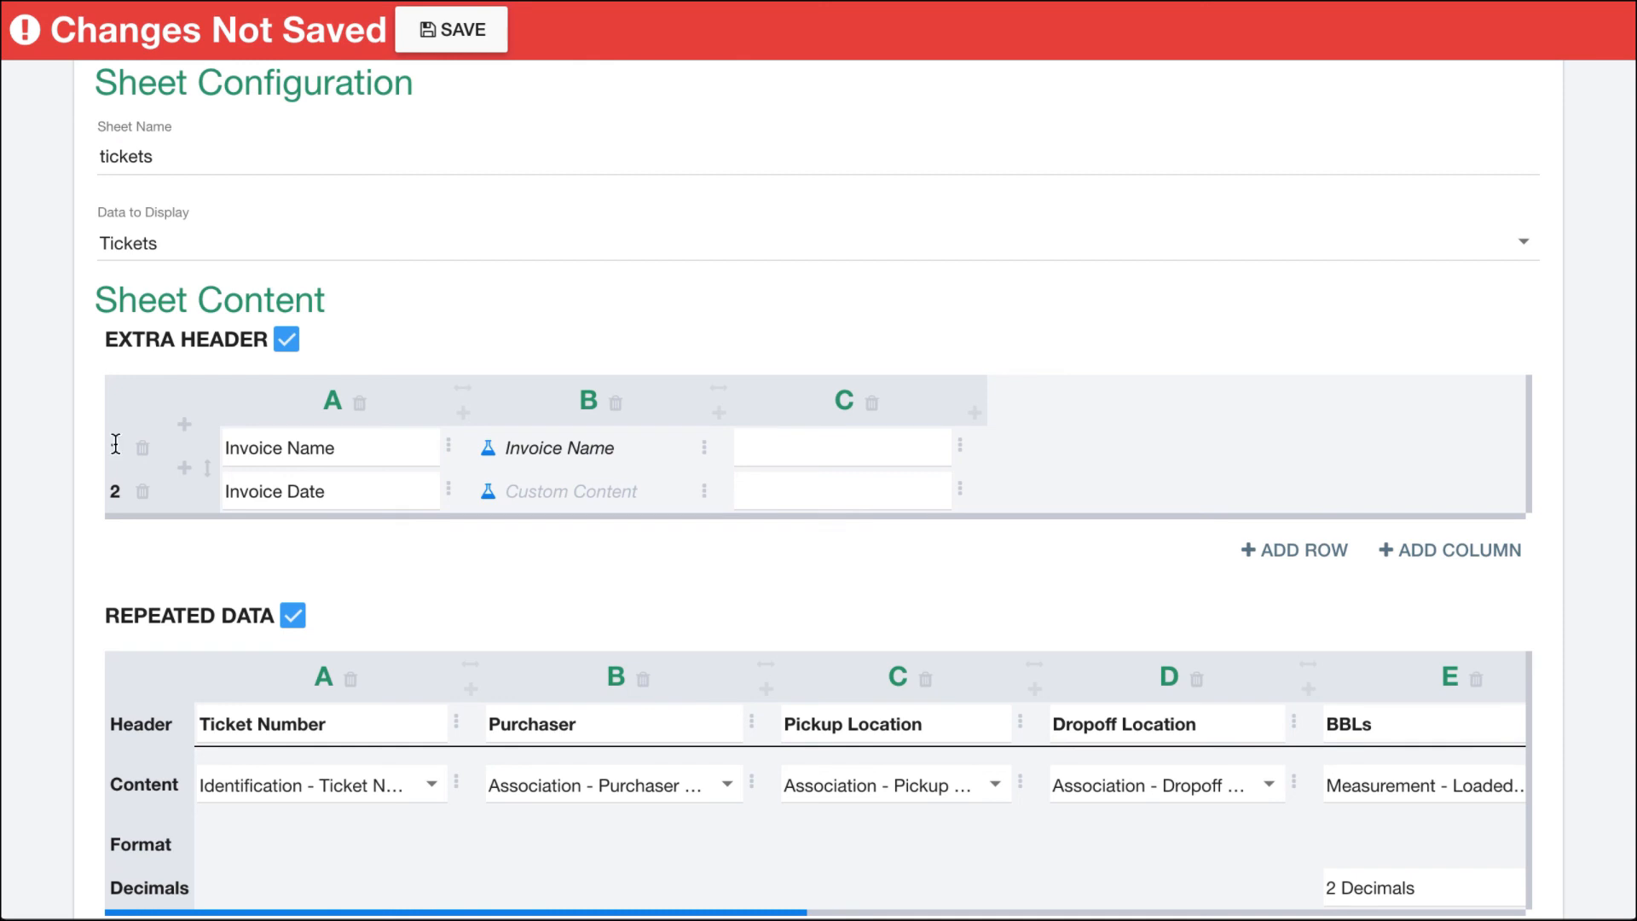
scroll(198, 611, down, 14)
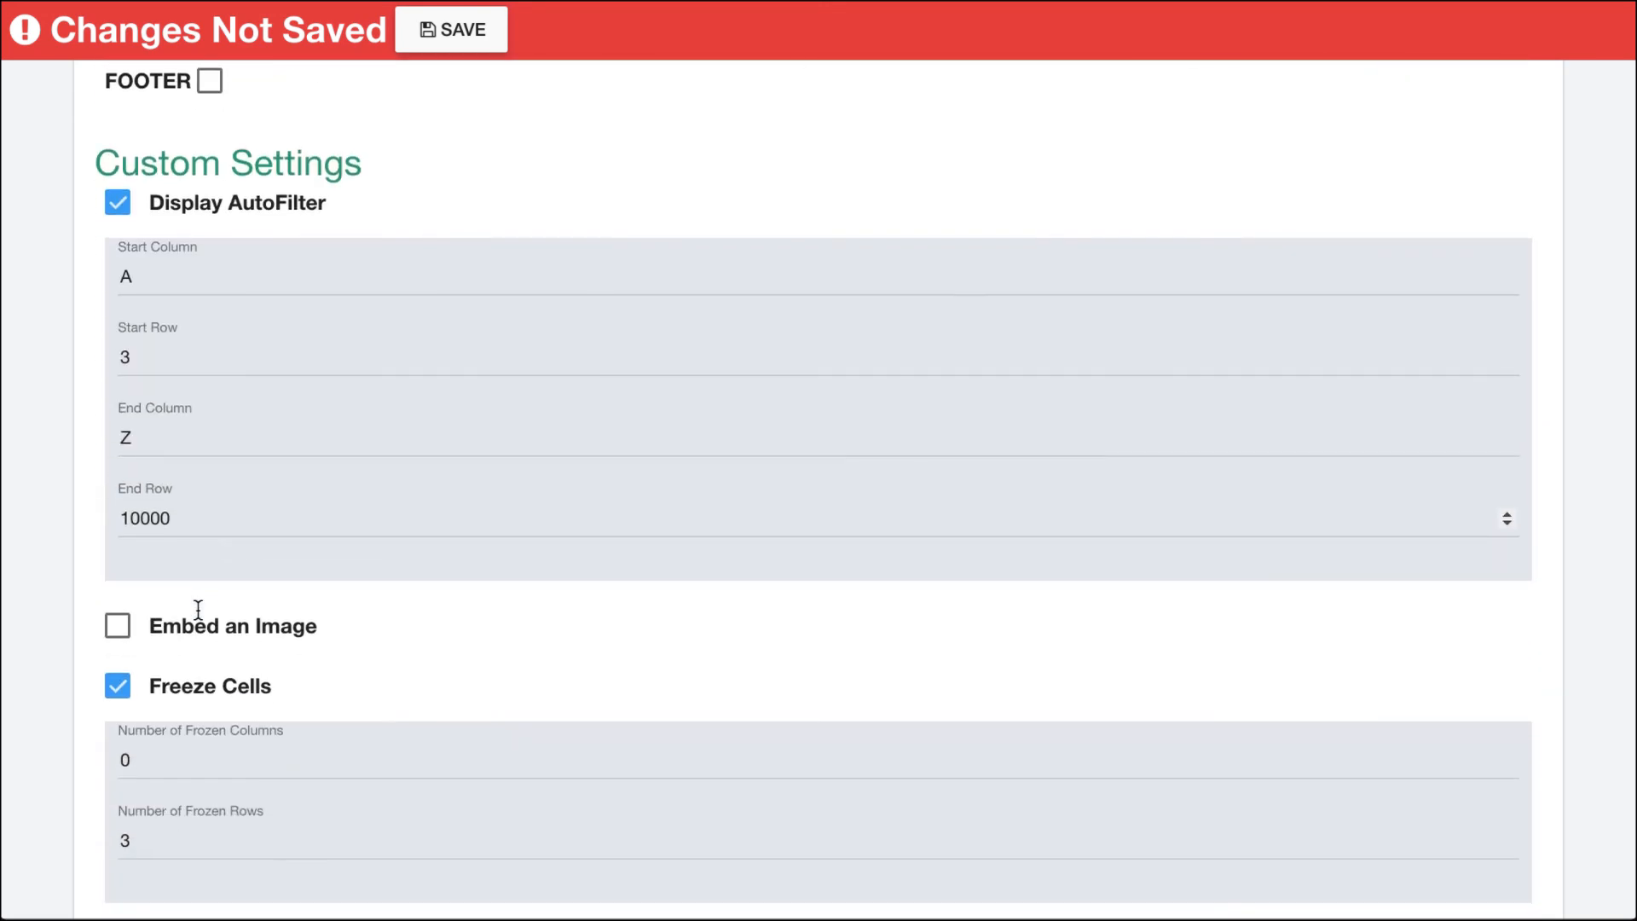
double_click(794, 788)
text(1)
click(480, 791)
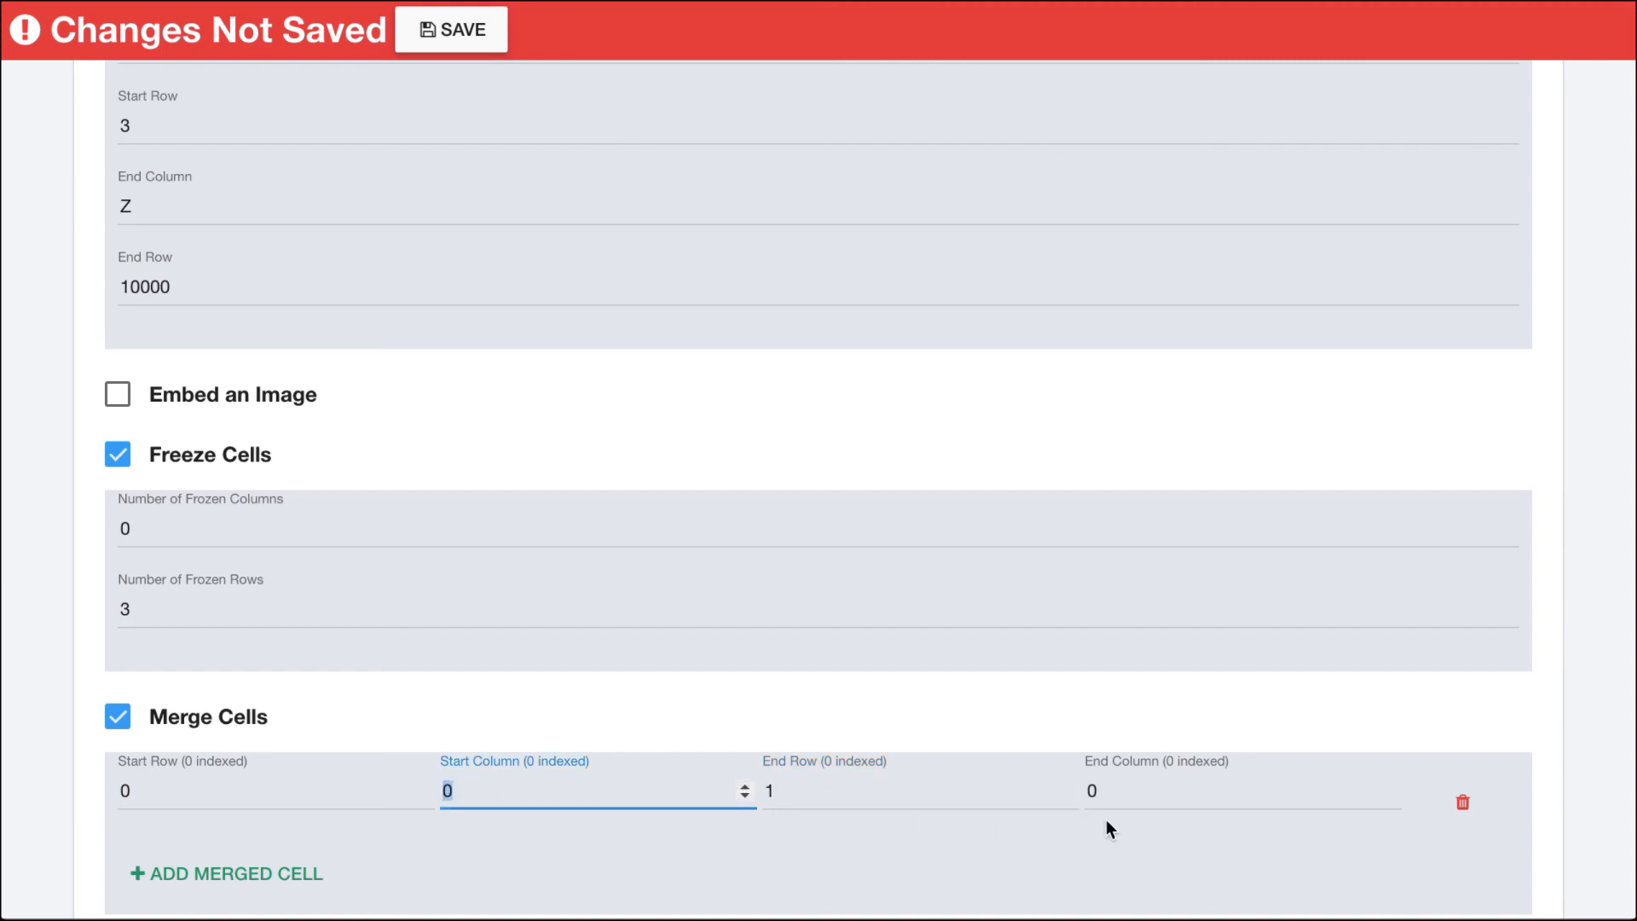
text(2)
double_click(1083, 788)
text(2)
click(1036, 851)
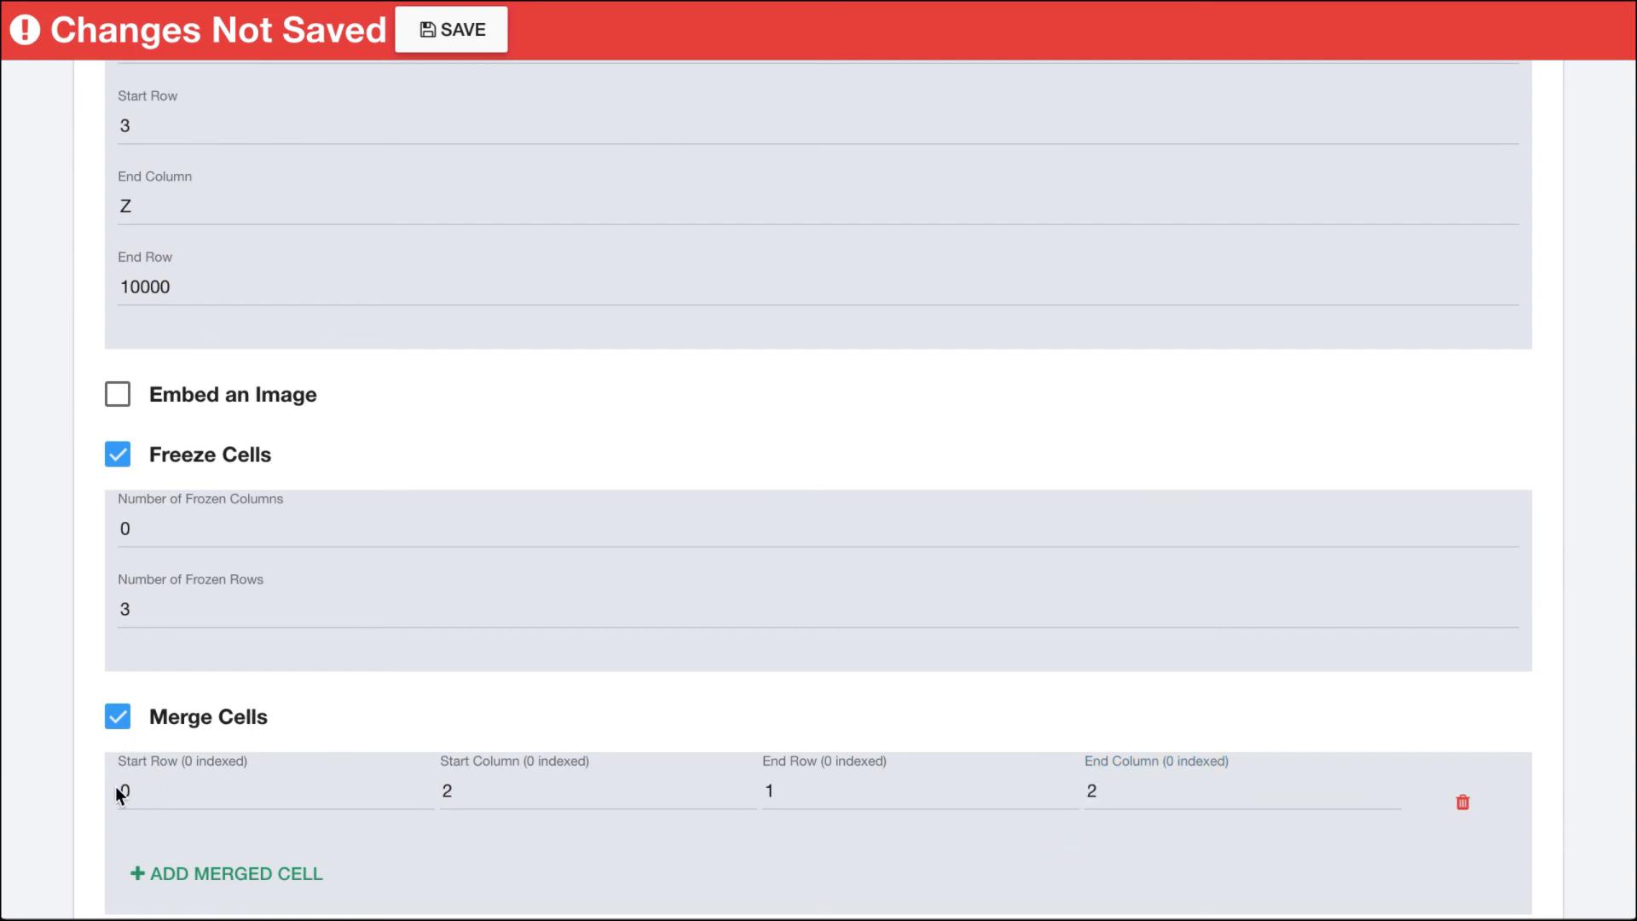
scroll(489, 580, up, 15)
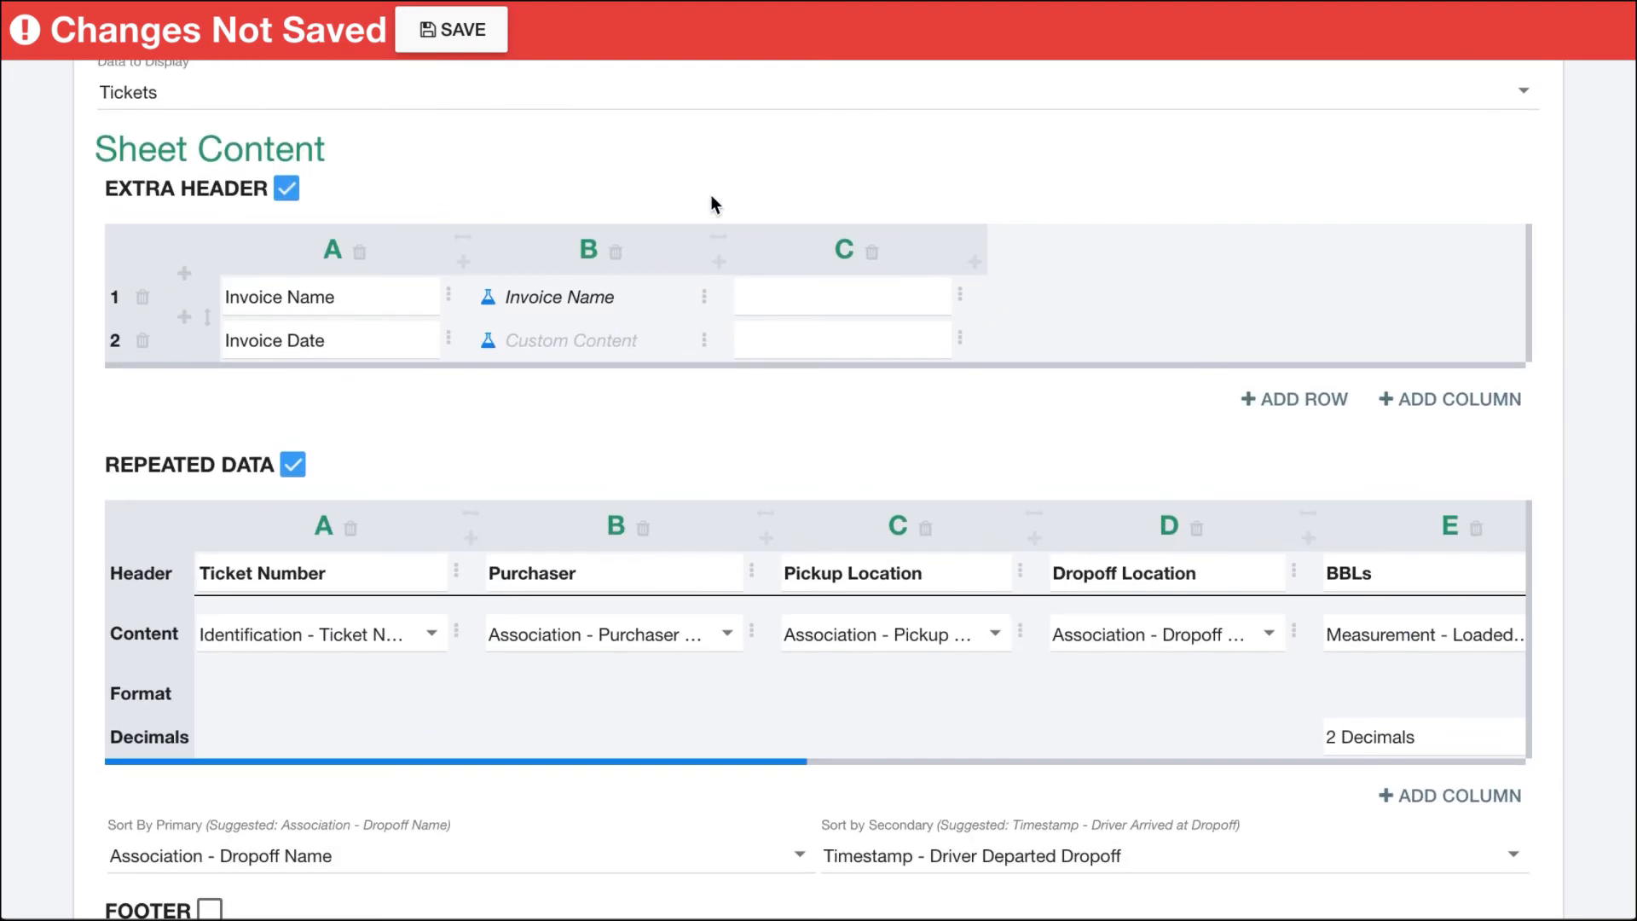
scroll(714, 441, down, 15)
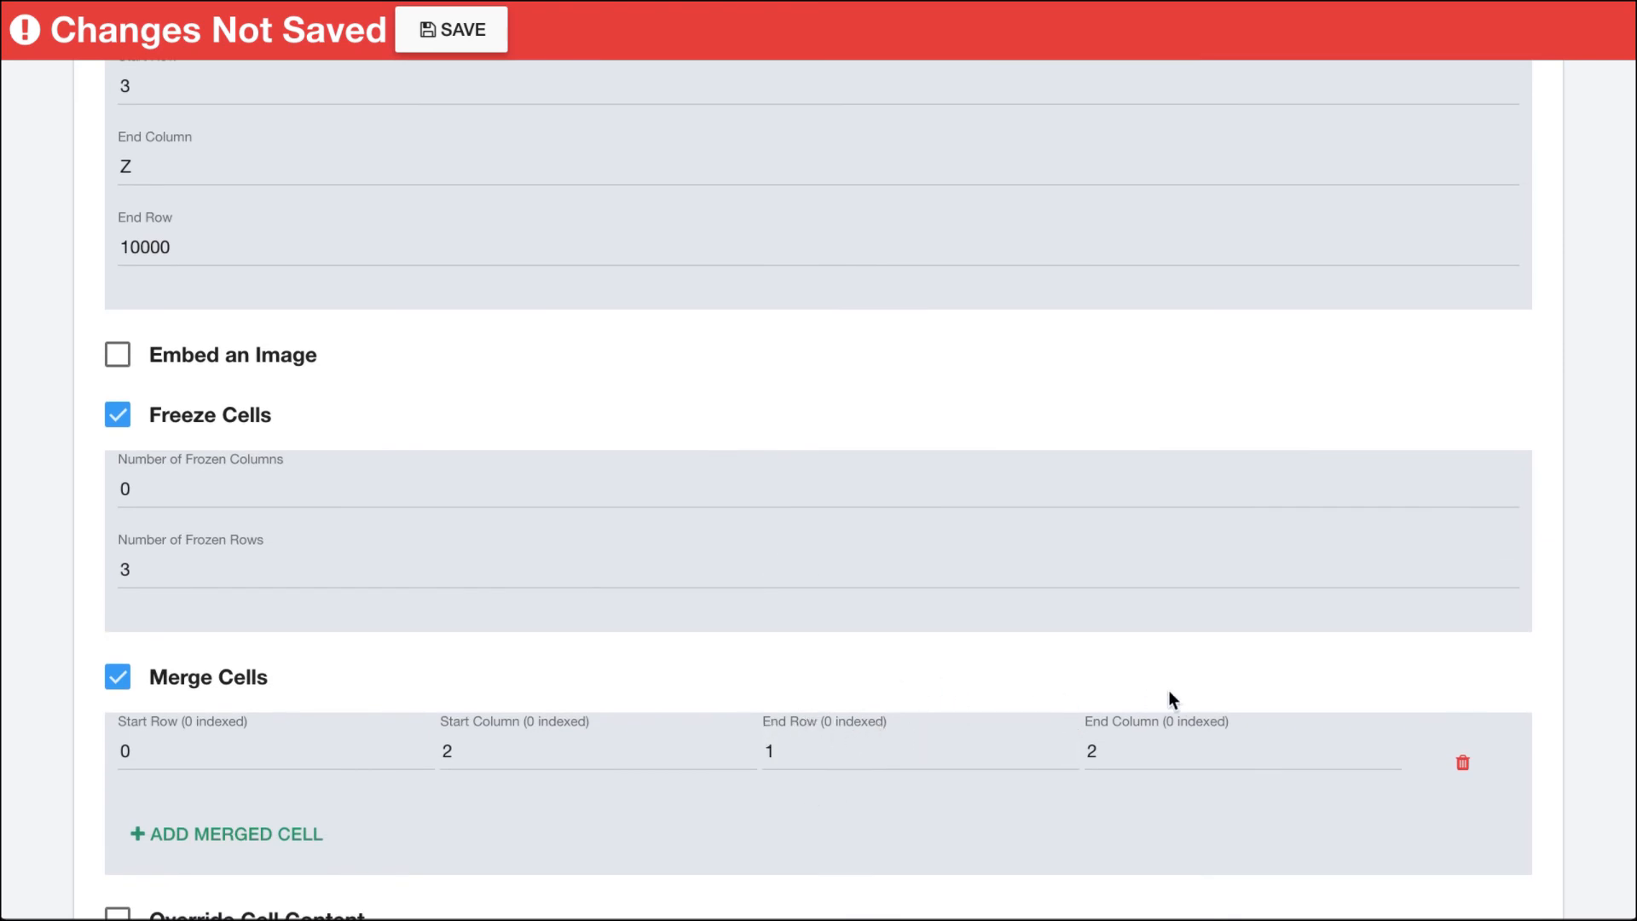
scroll(892, 653, up, 15)
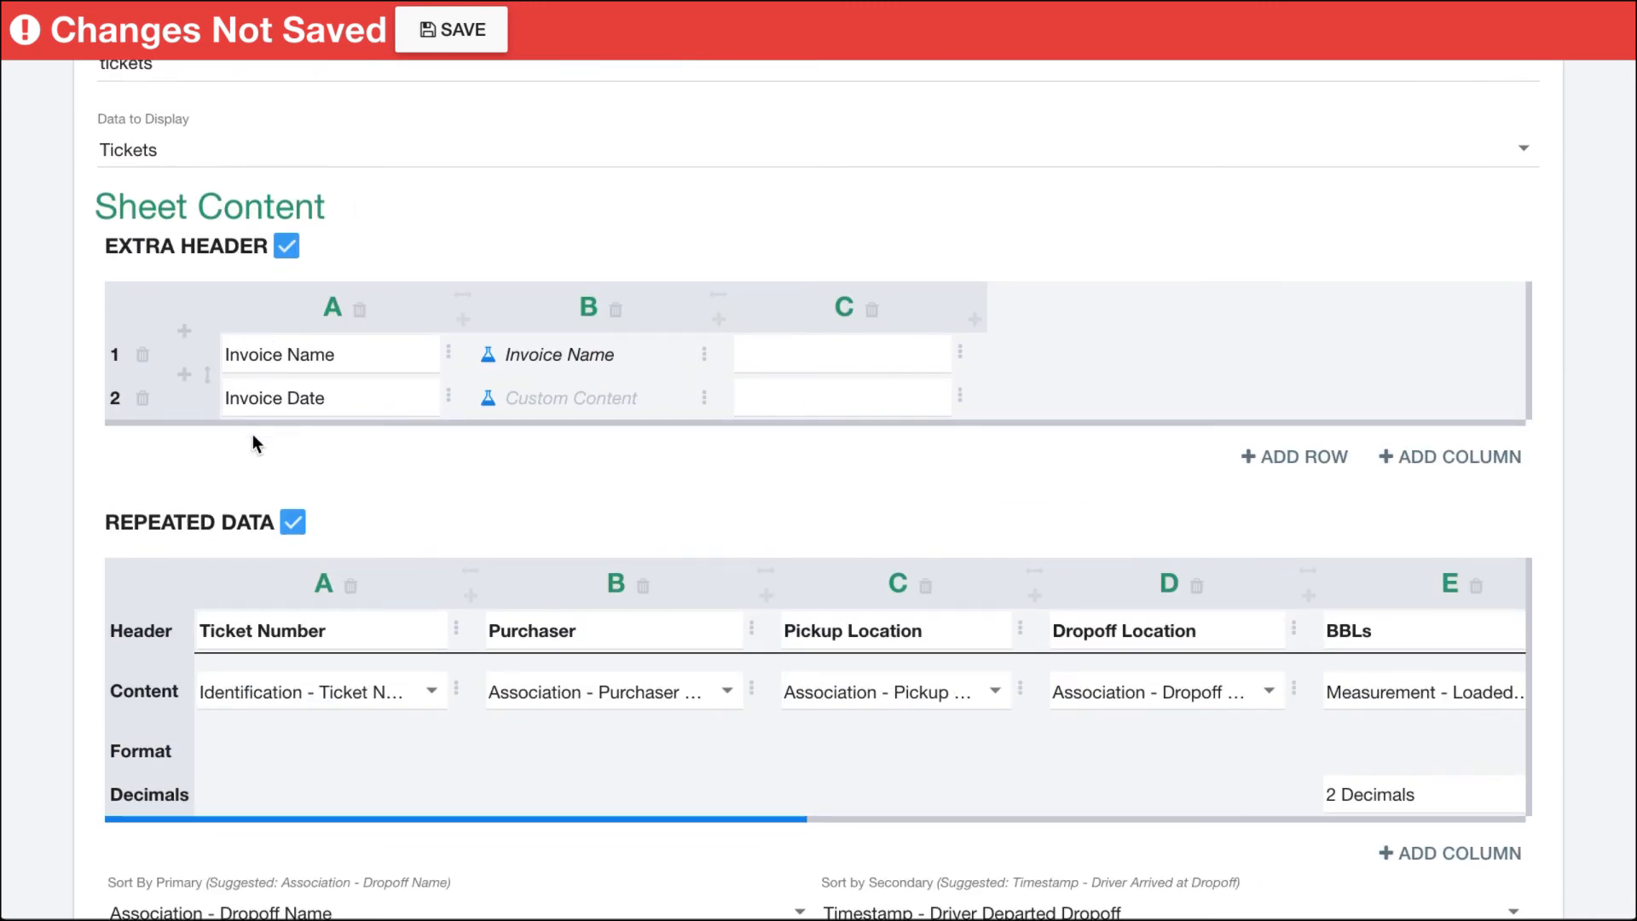
Step: Enable Override Cell Content for the tickets sheet and add a cell content override entry
scroll(80, 483, down, 15)
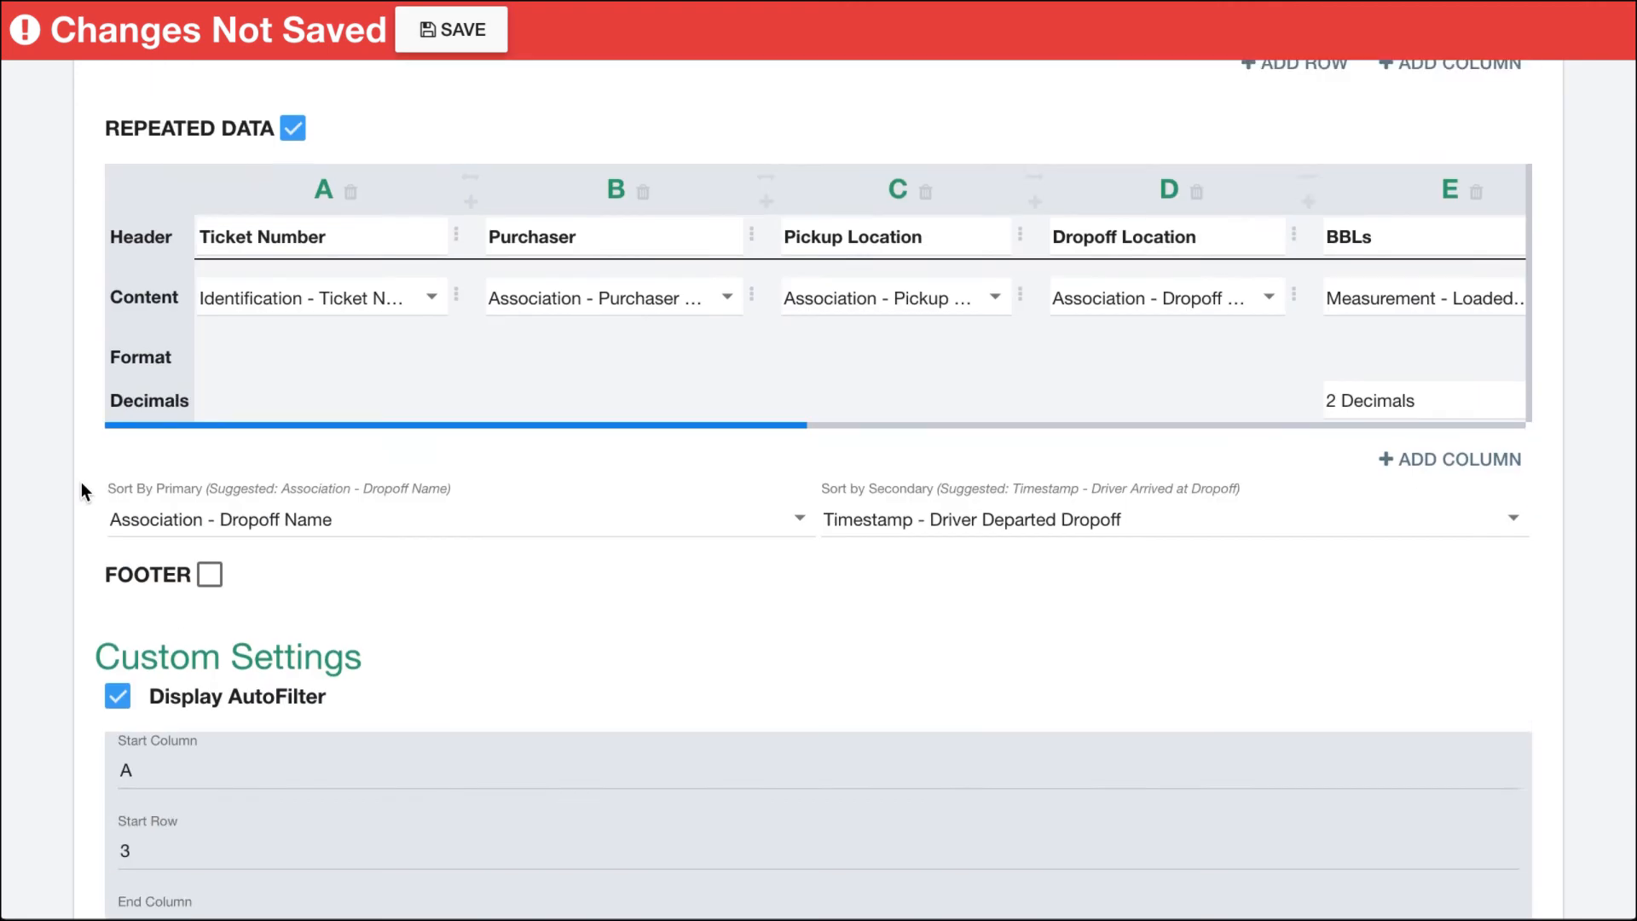
scroll(81, 483, down, 1)
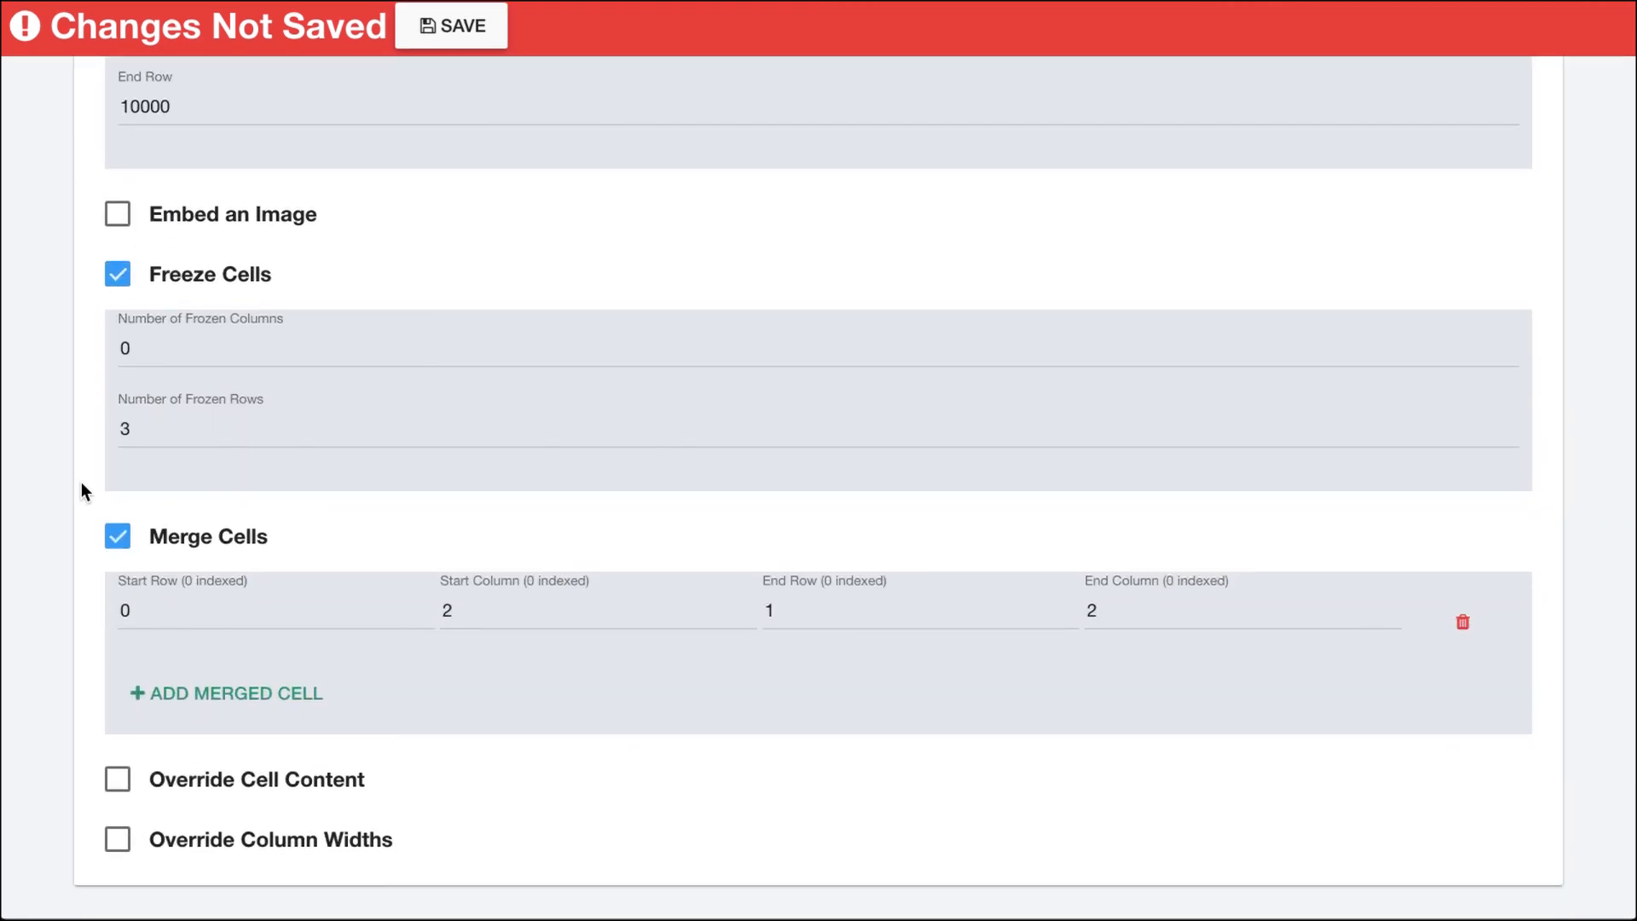
click(117, 785)
scroll(227, 771, down, 1)
click(232, 771)
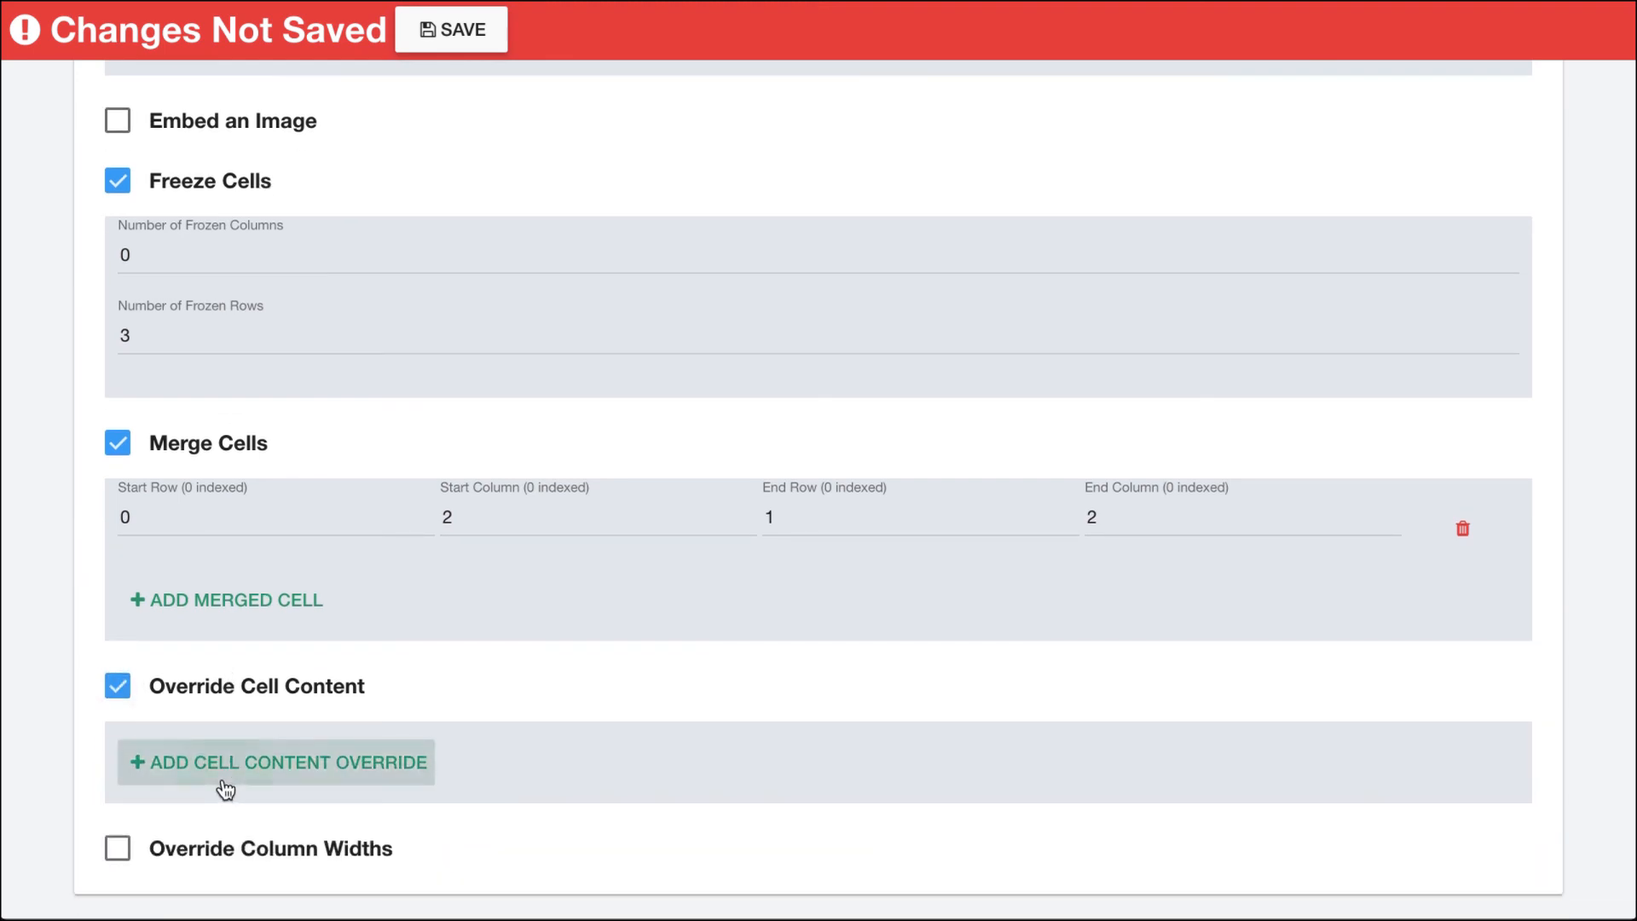
scroll(372, 777, down, 3)
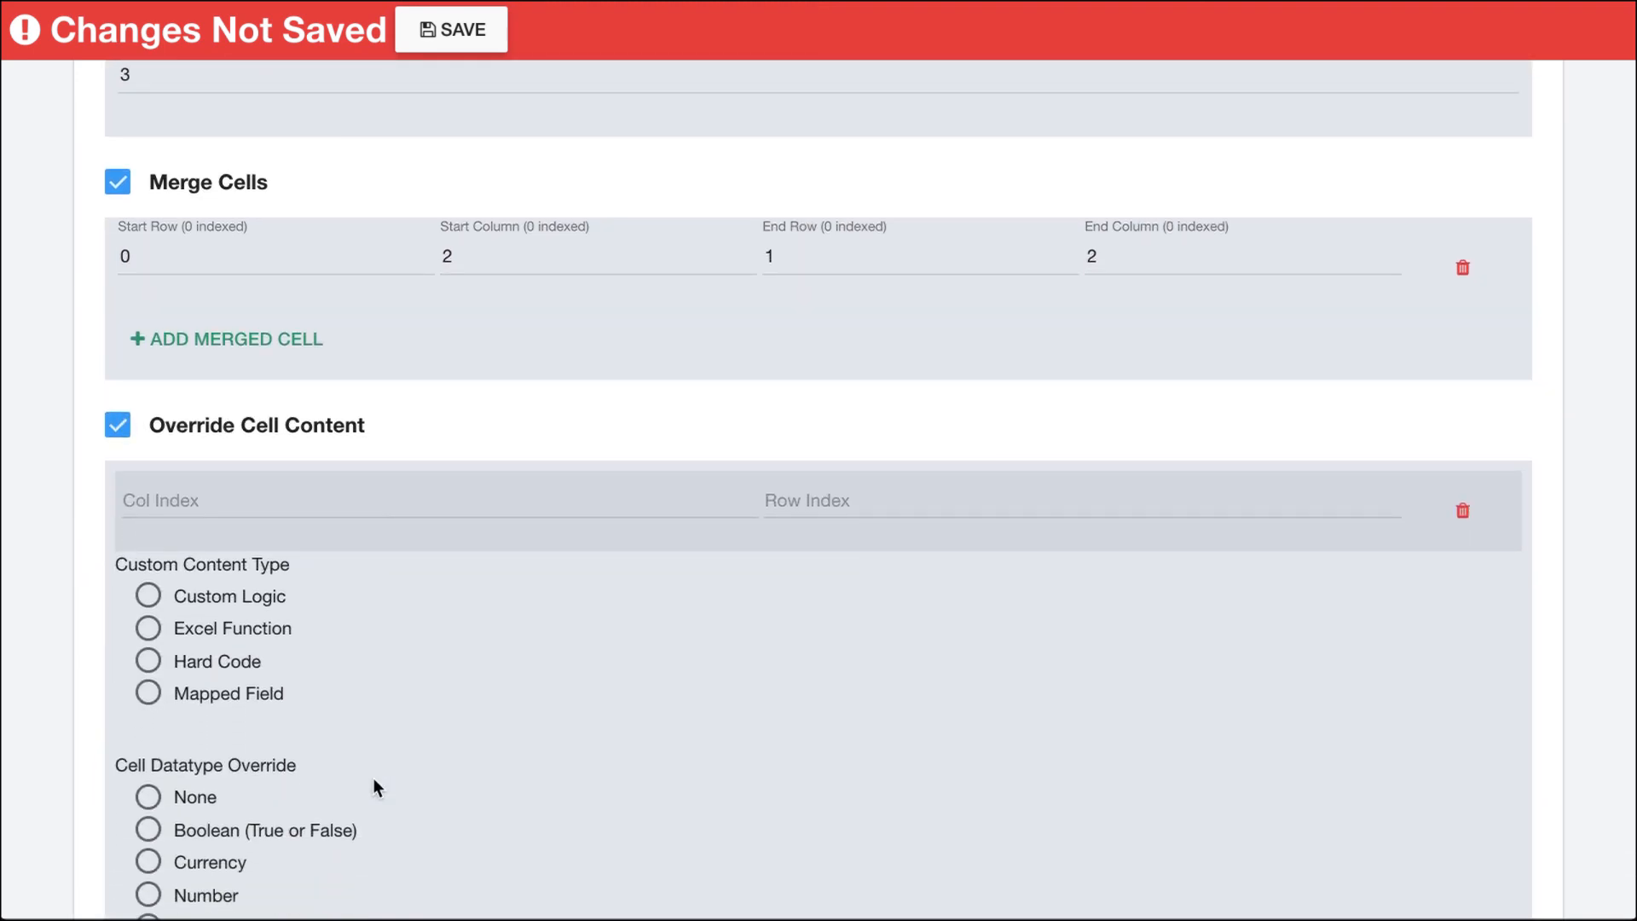
scroll(372, 778, up, 10)
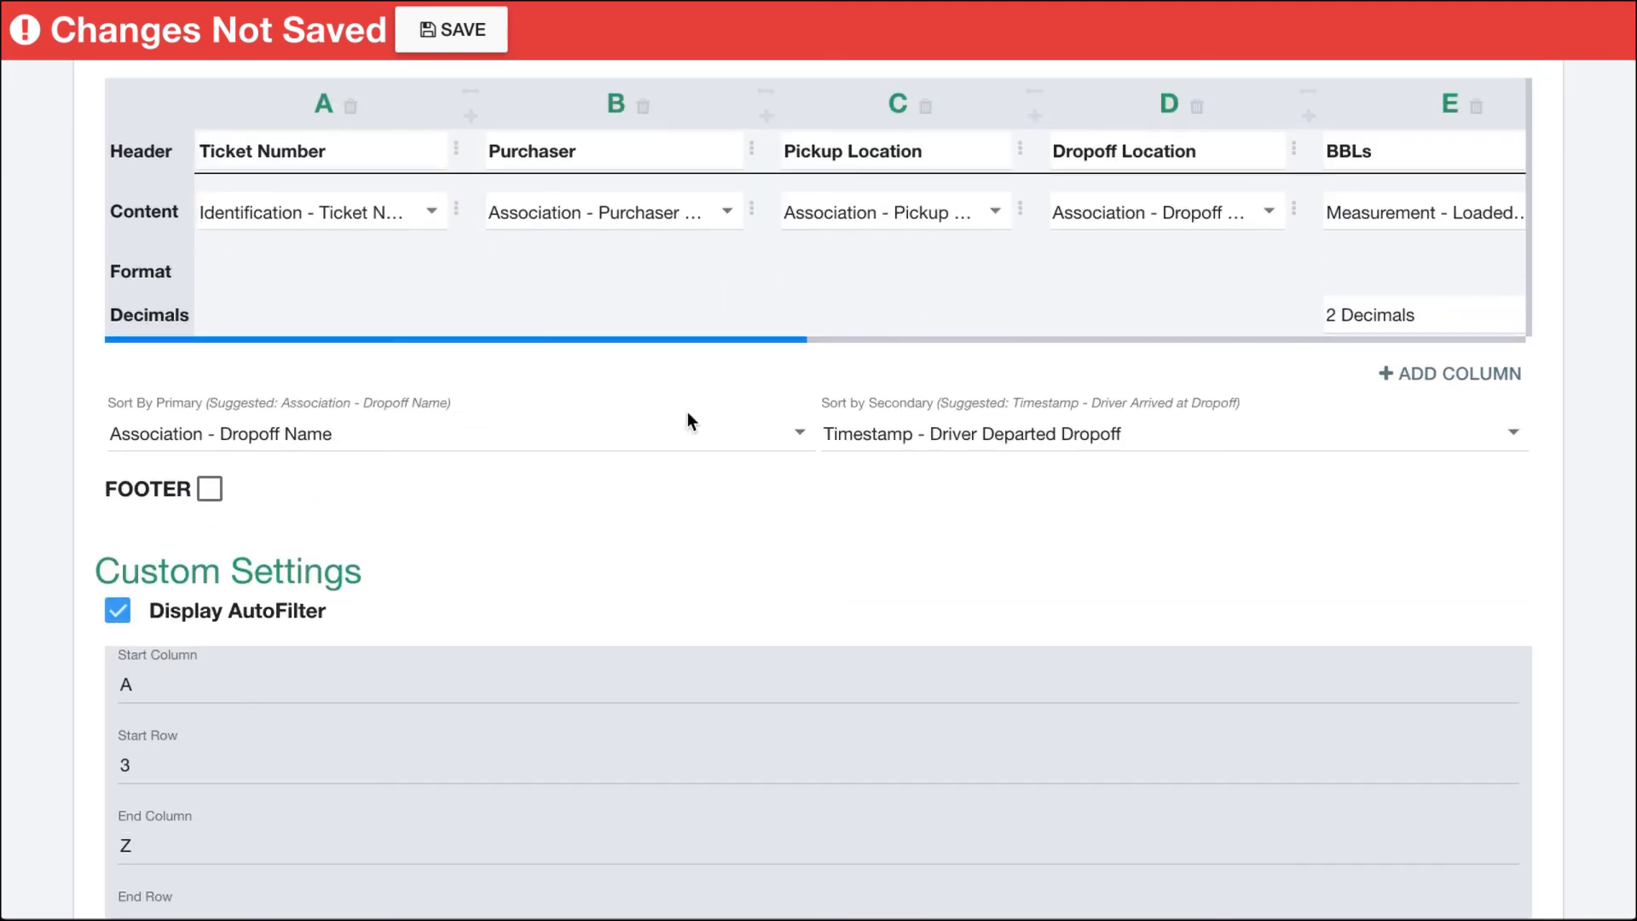
scroll(668, 545, down, 15)
scroll(670, 548, down, 2)
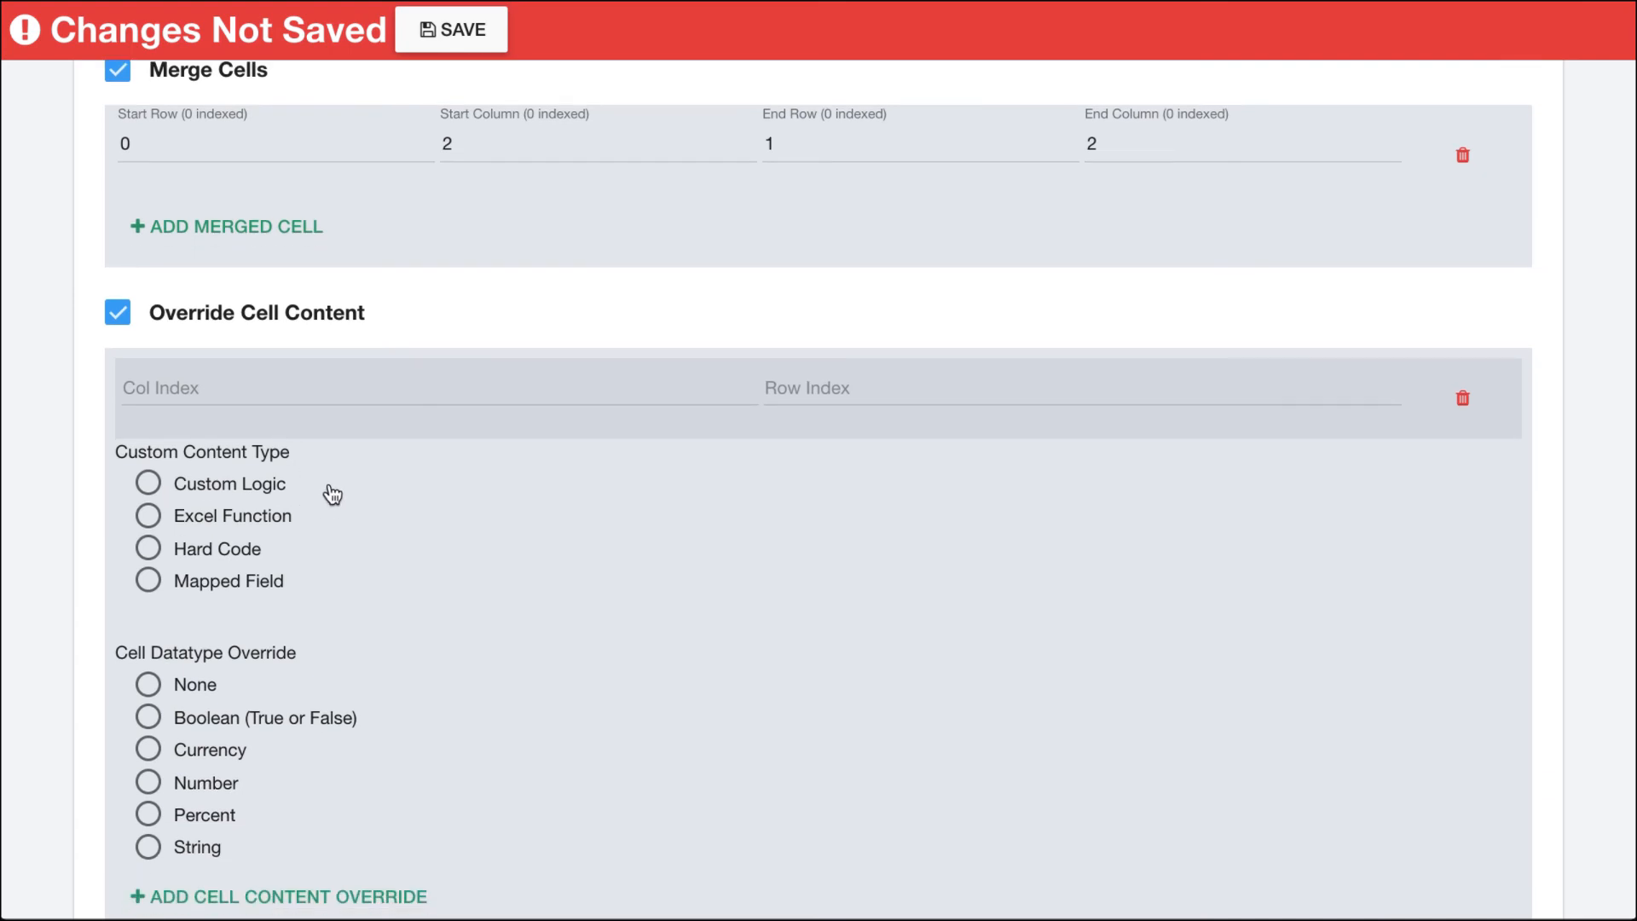
Step: Try the override's custom content types Custom Logic, Excel Function, Hard Code and Mapped Field, ending on Hard Code with both indexes empty
click(241, 482)
click(219, 518)
click(207, 548)
click(201, 577)
click(735, 388)
click(801, 409)
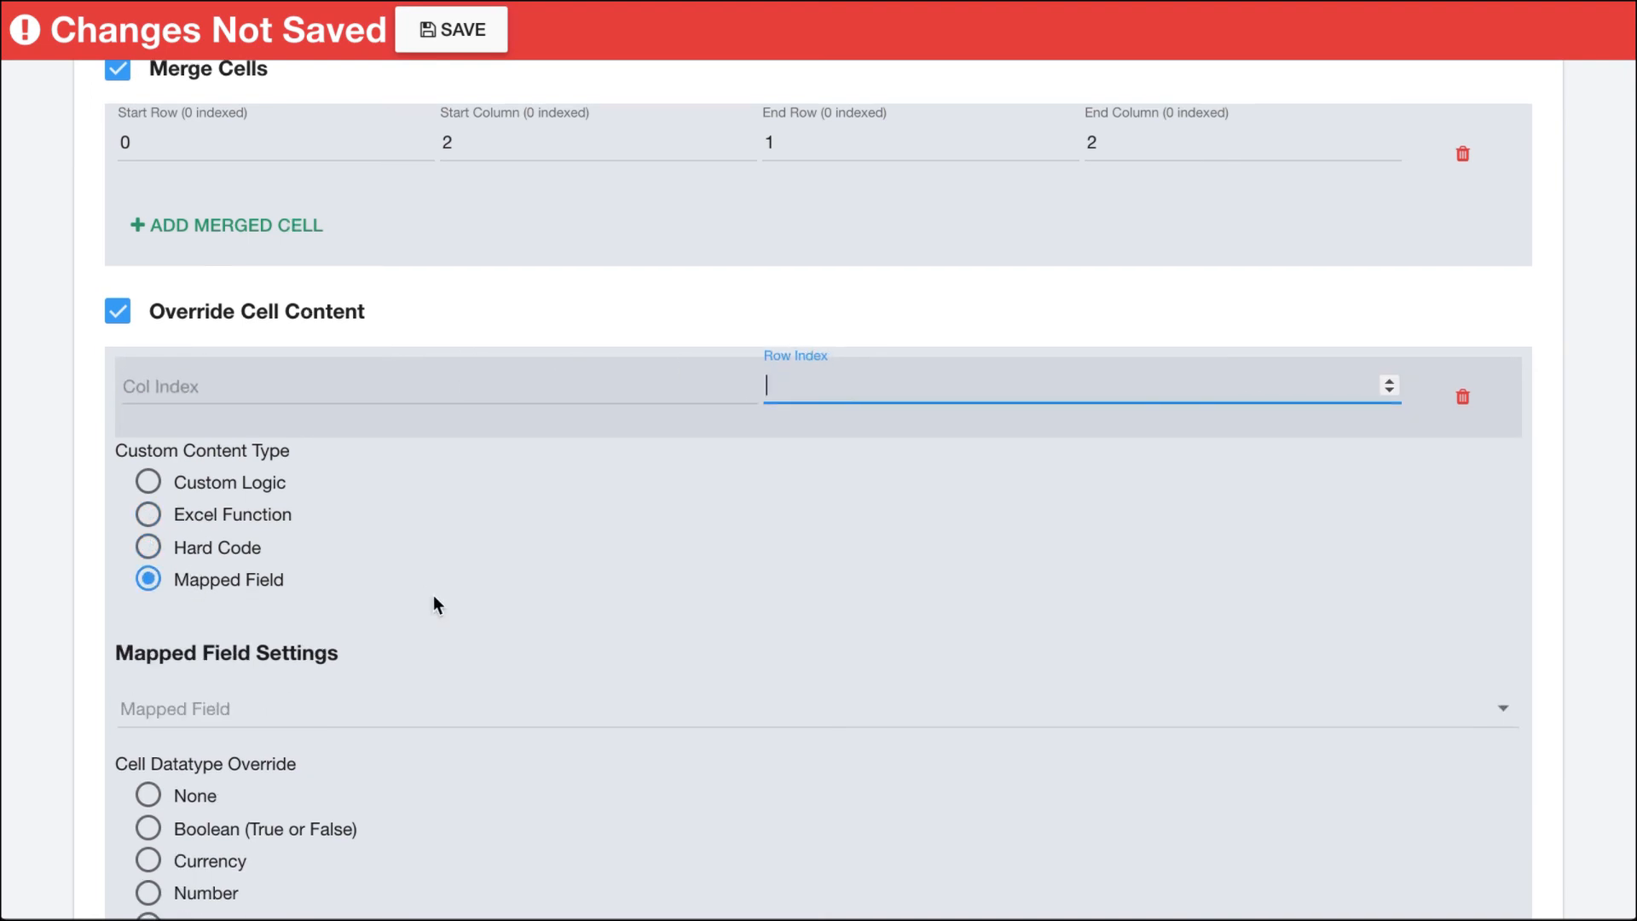
scroll(434, 595, down, 2)
click(189, 355)
click(181, 392)
scroll(478, 515, down, 1)
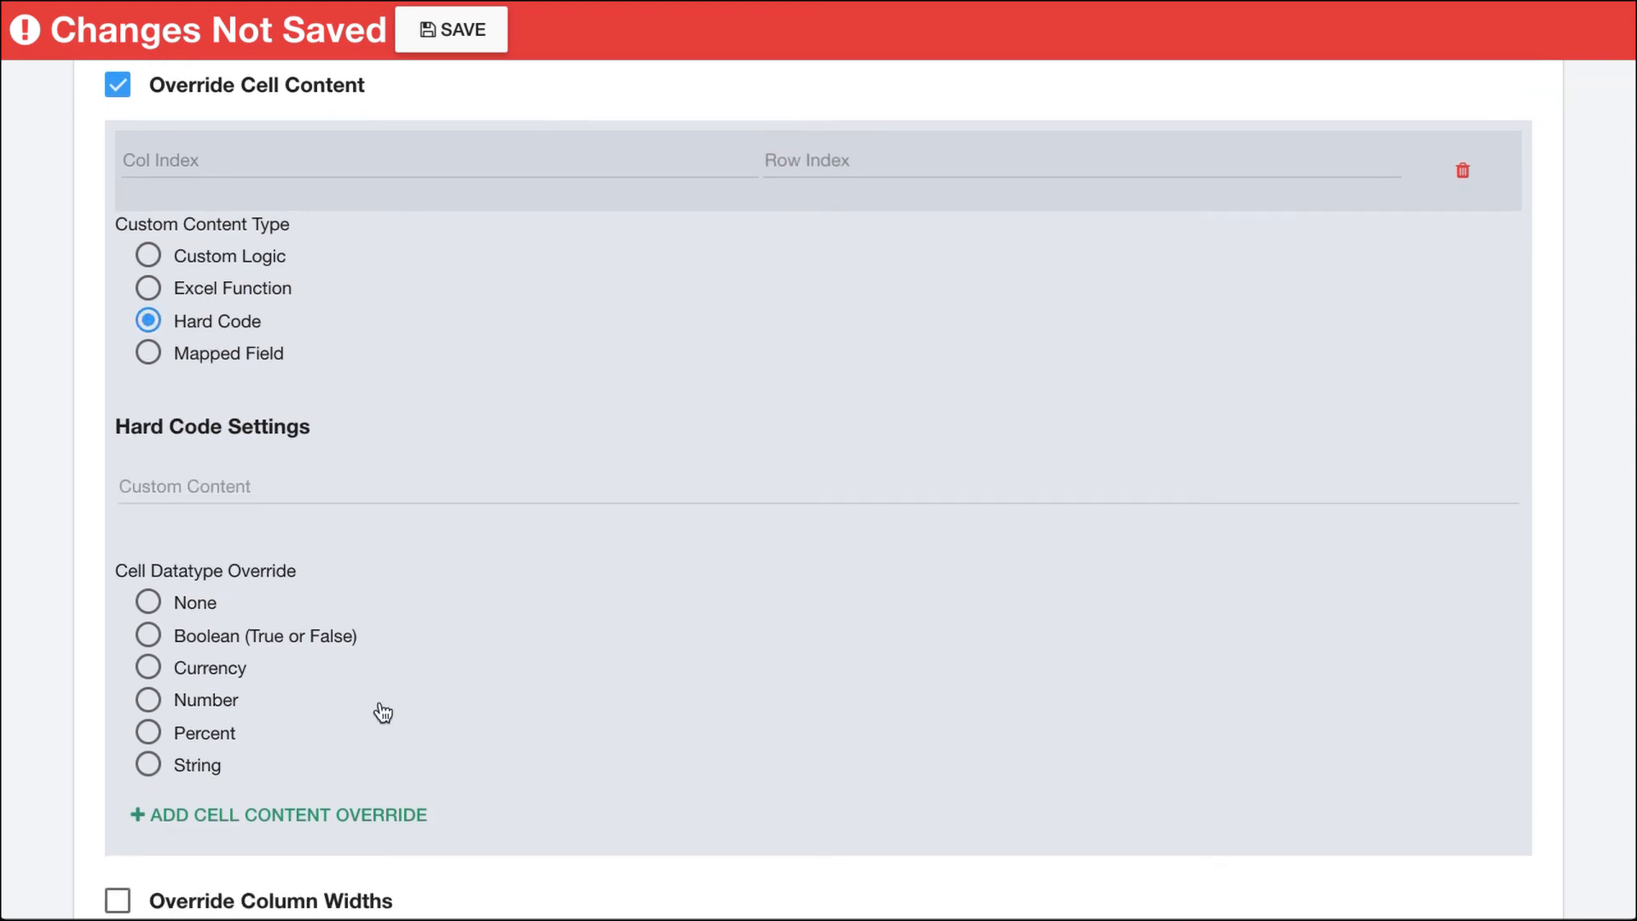
Step: Add a second cell content override and delete both override entries
click(282, 812)
scroll(502, 737, down, 3)
scroll(501, 737, up, 5)
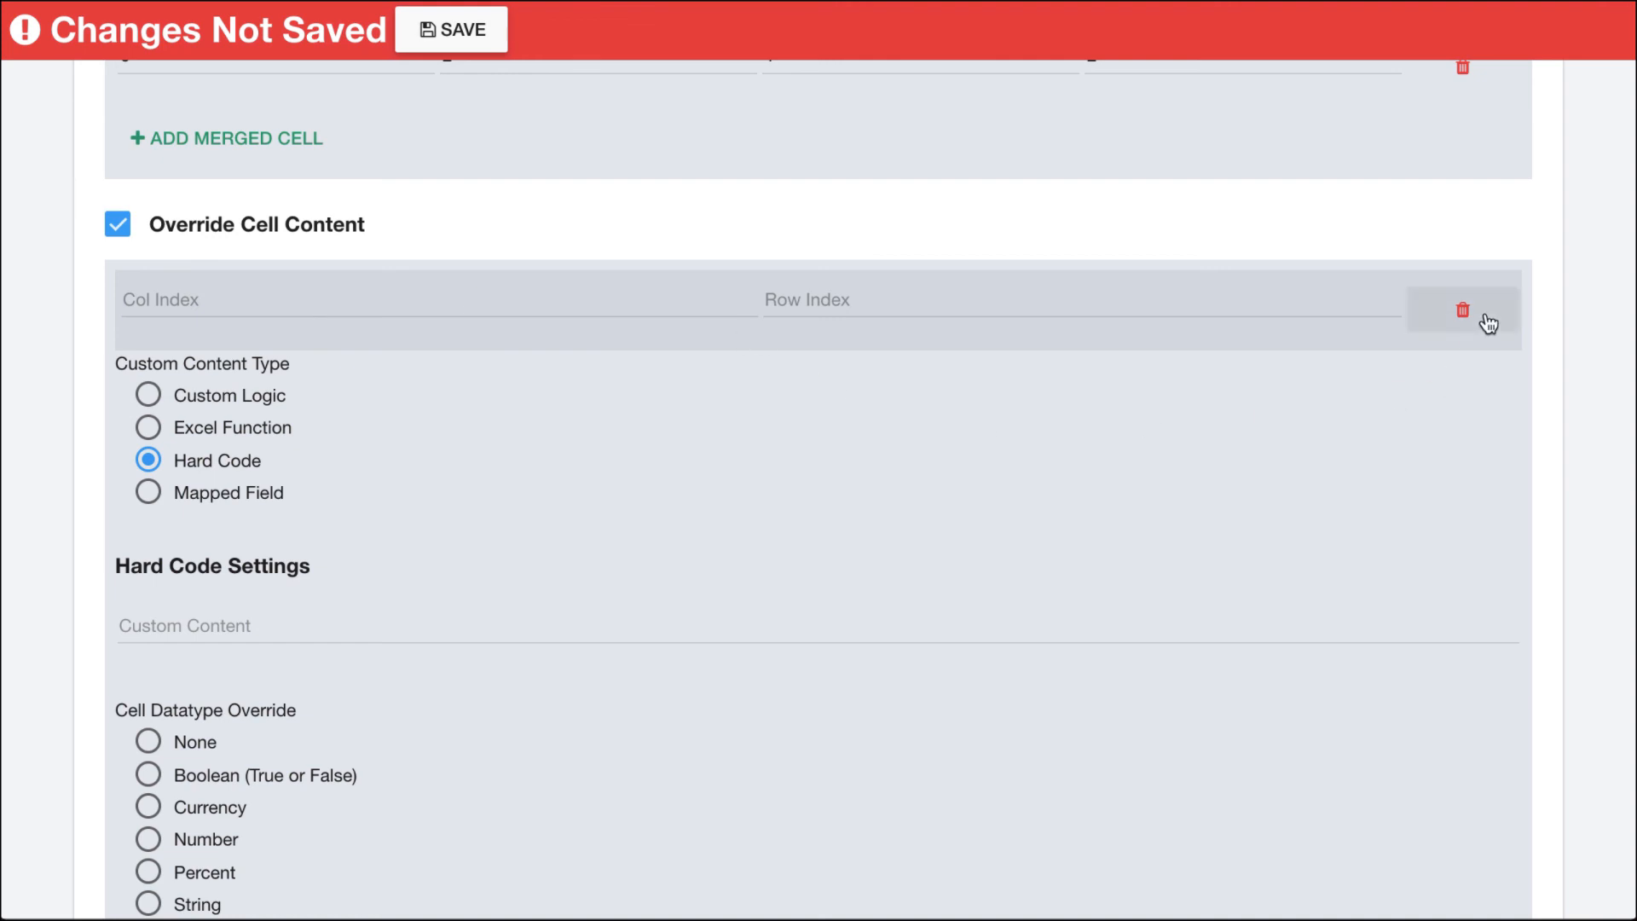
click(1487, 321)
click(1047, 541)
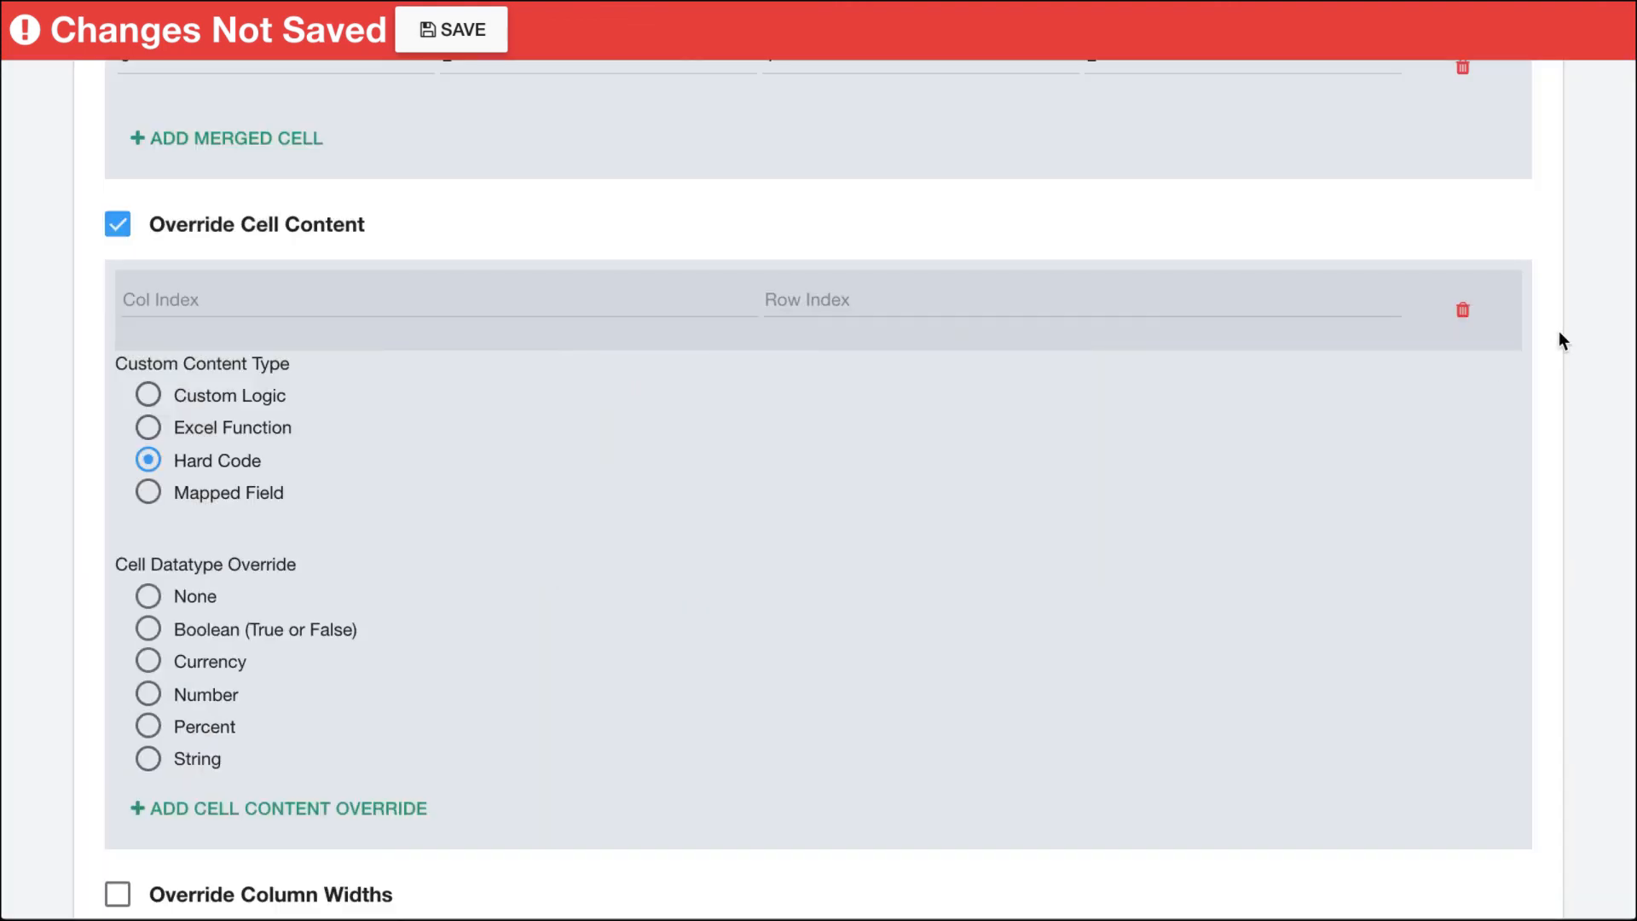
click(1468, 309)
click(1049, 528)
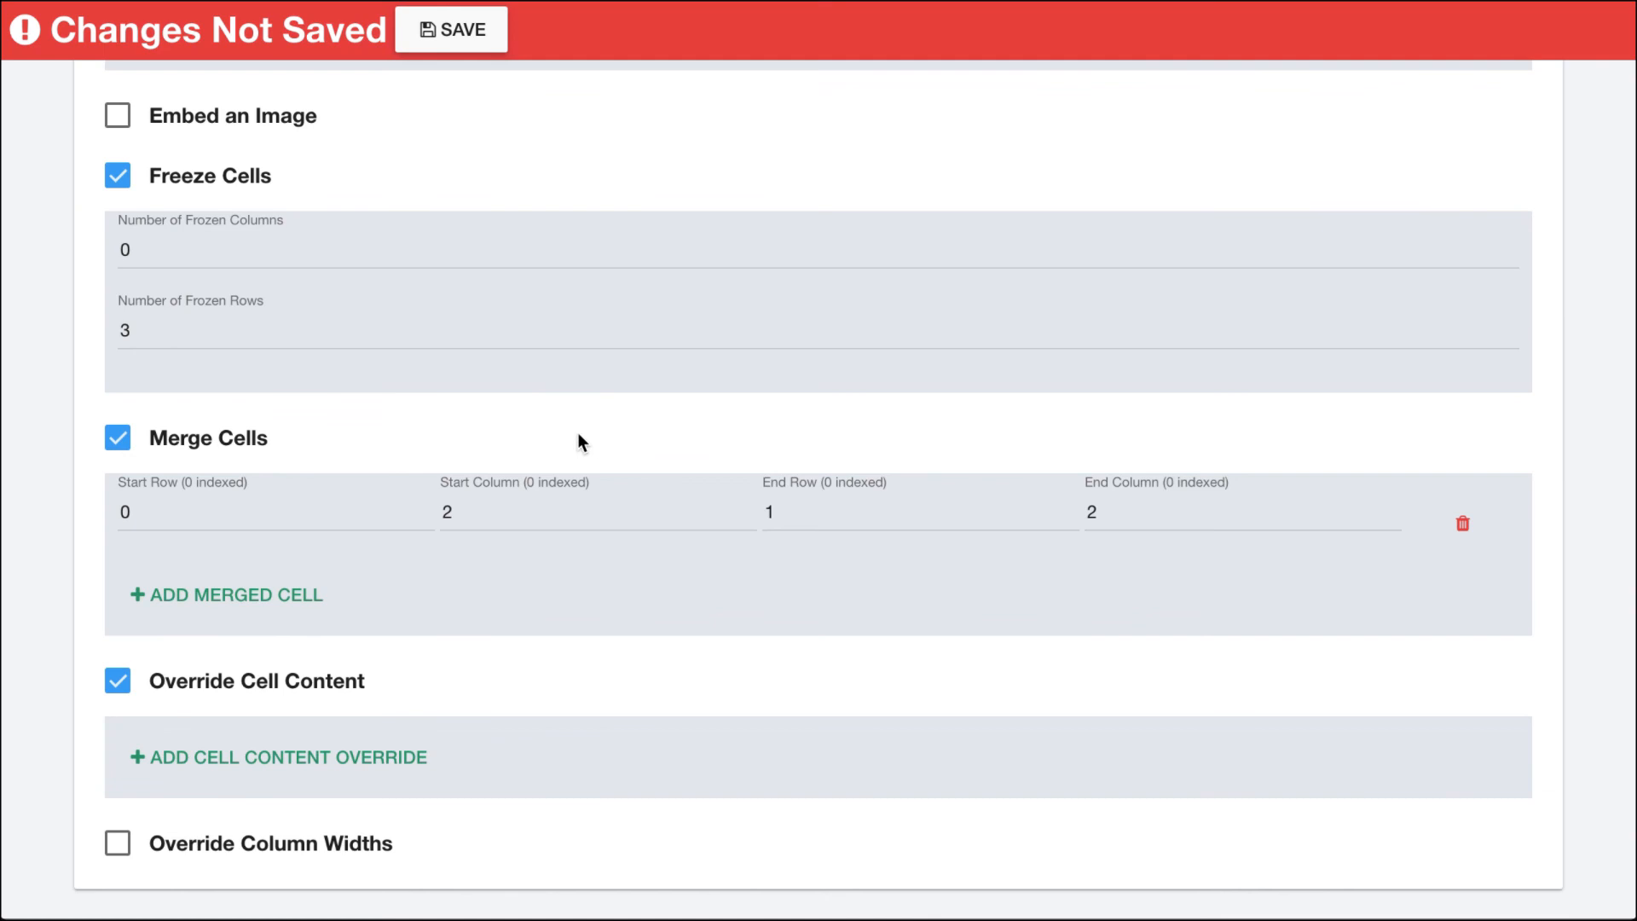
Step: Disable Override Cell Content and switch Override Column Widths on and off again
click(119, 683)
click(116, 844)
click(116, 844)
scroll(454, 715, up, 10)
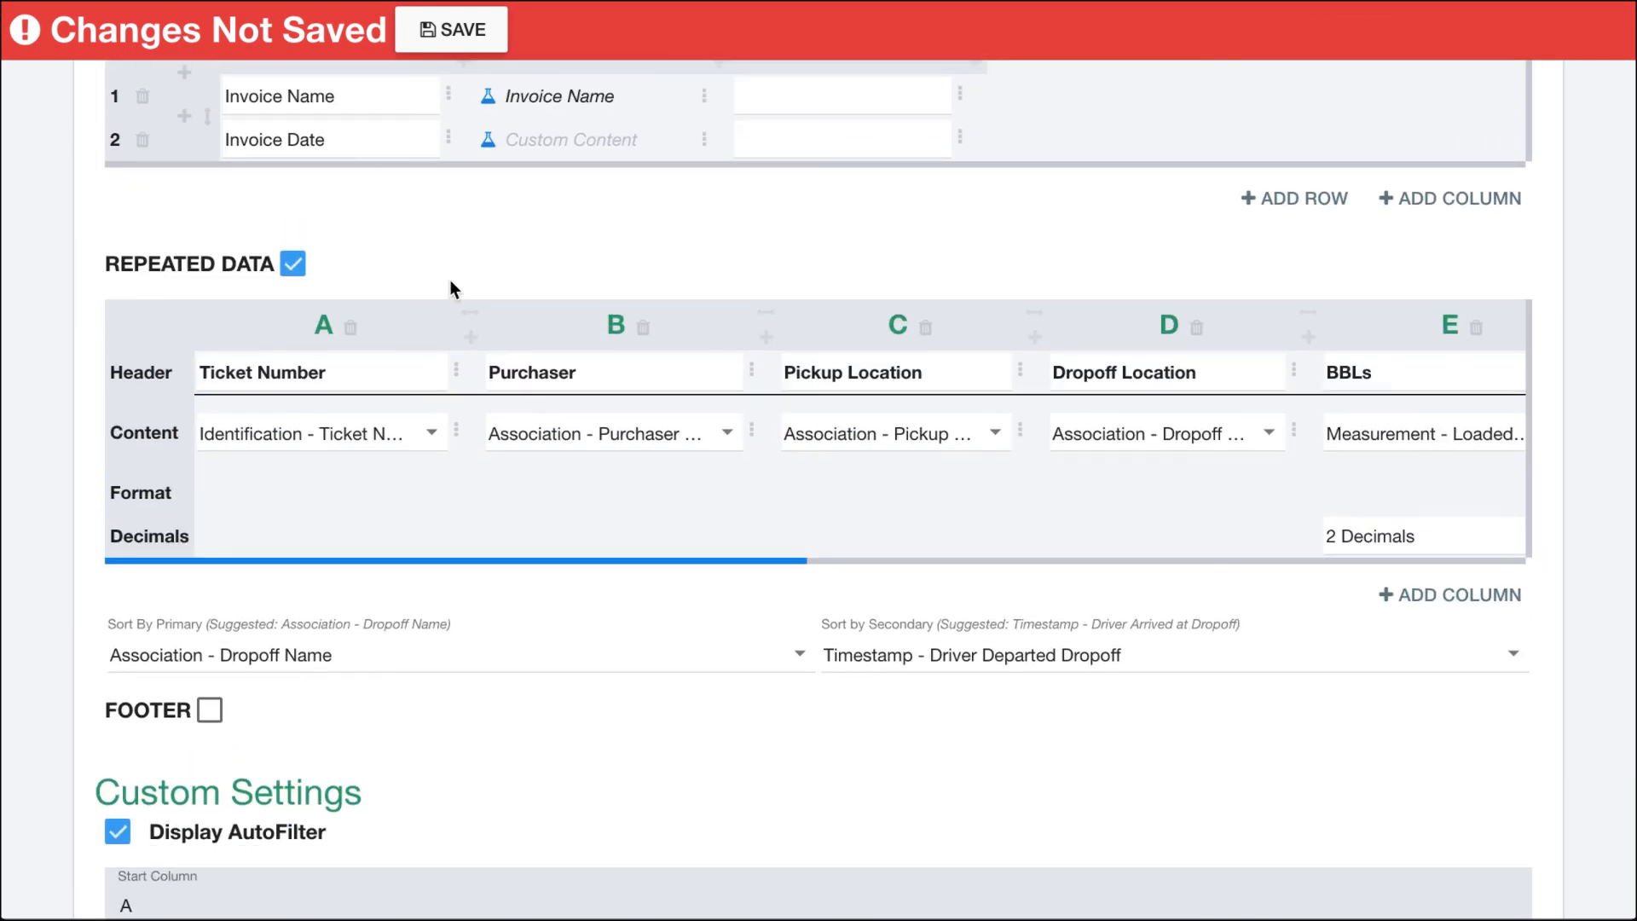
scroll(469, 669, down, 10)
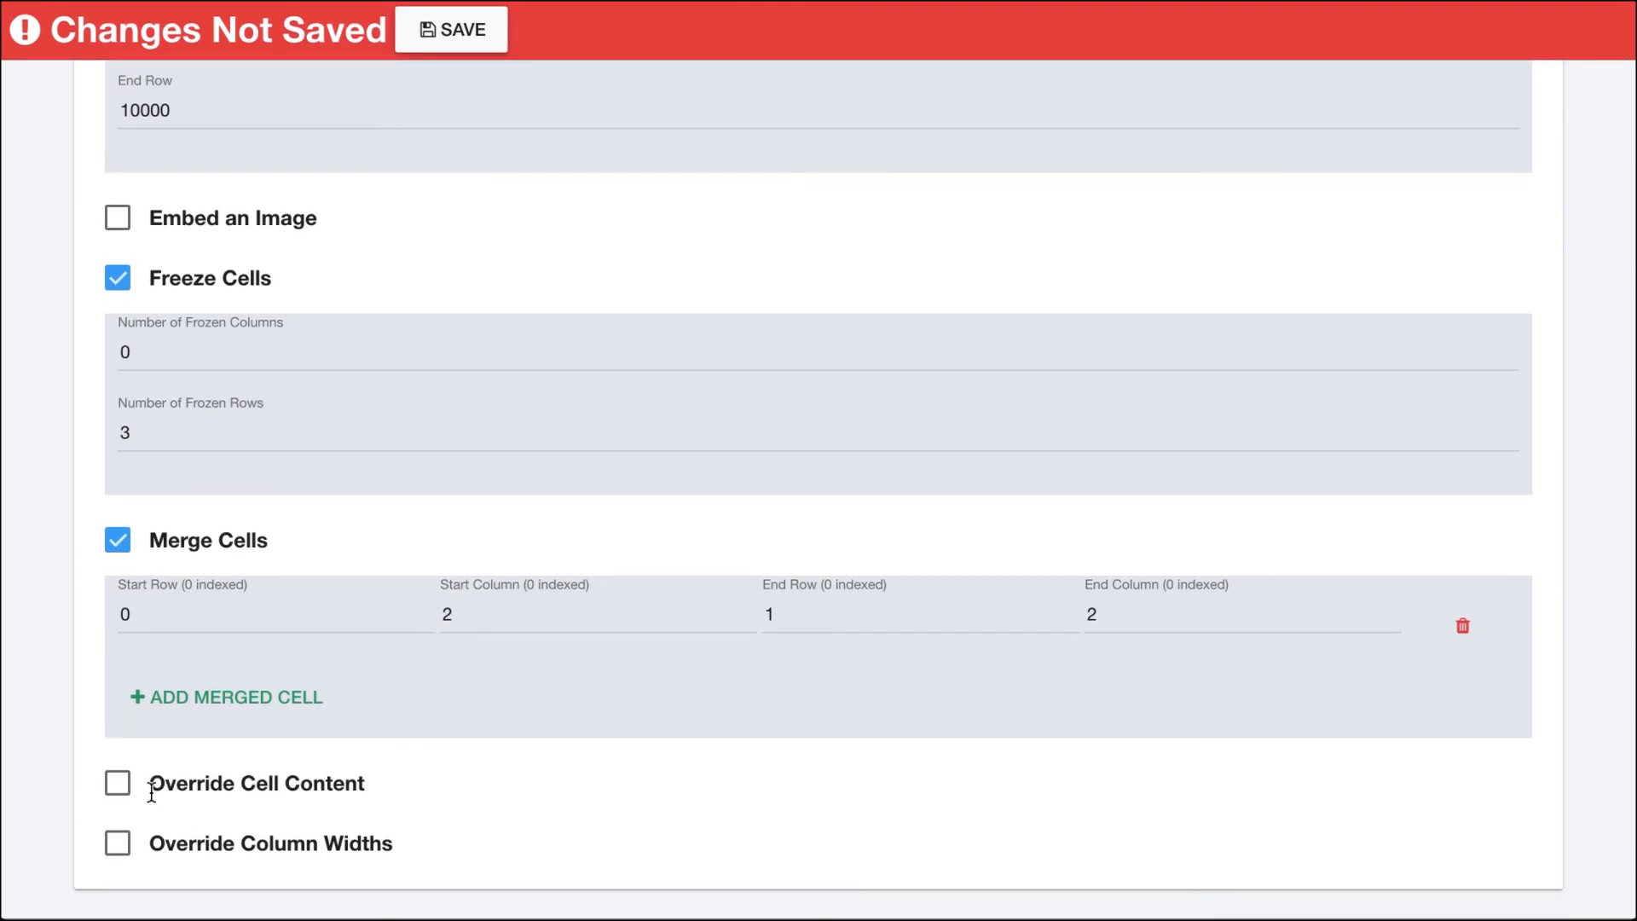
Step: Enable Override Column Widths and add empty width override entries for columns A, B and C
click(118, 843)
scroll(403, 750, down, 2)
click(320, 823)
scroll(384, 749, down, 1)
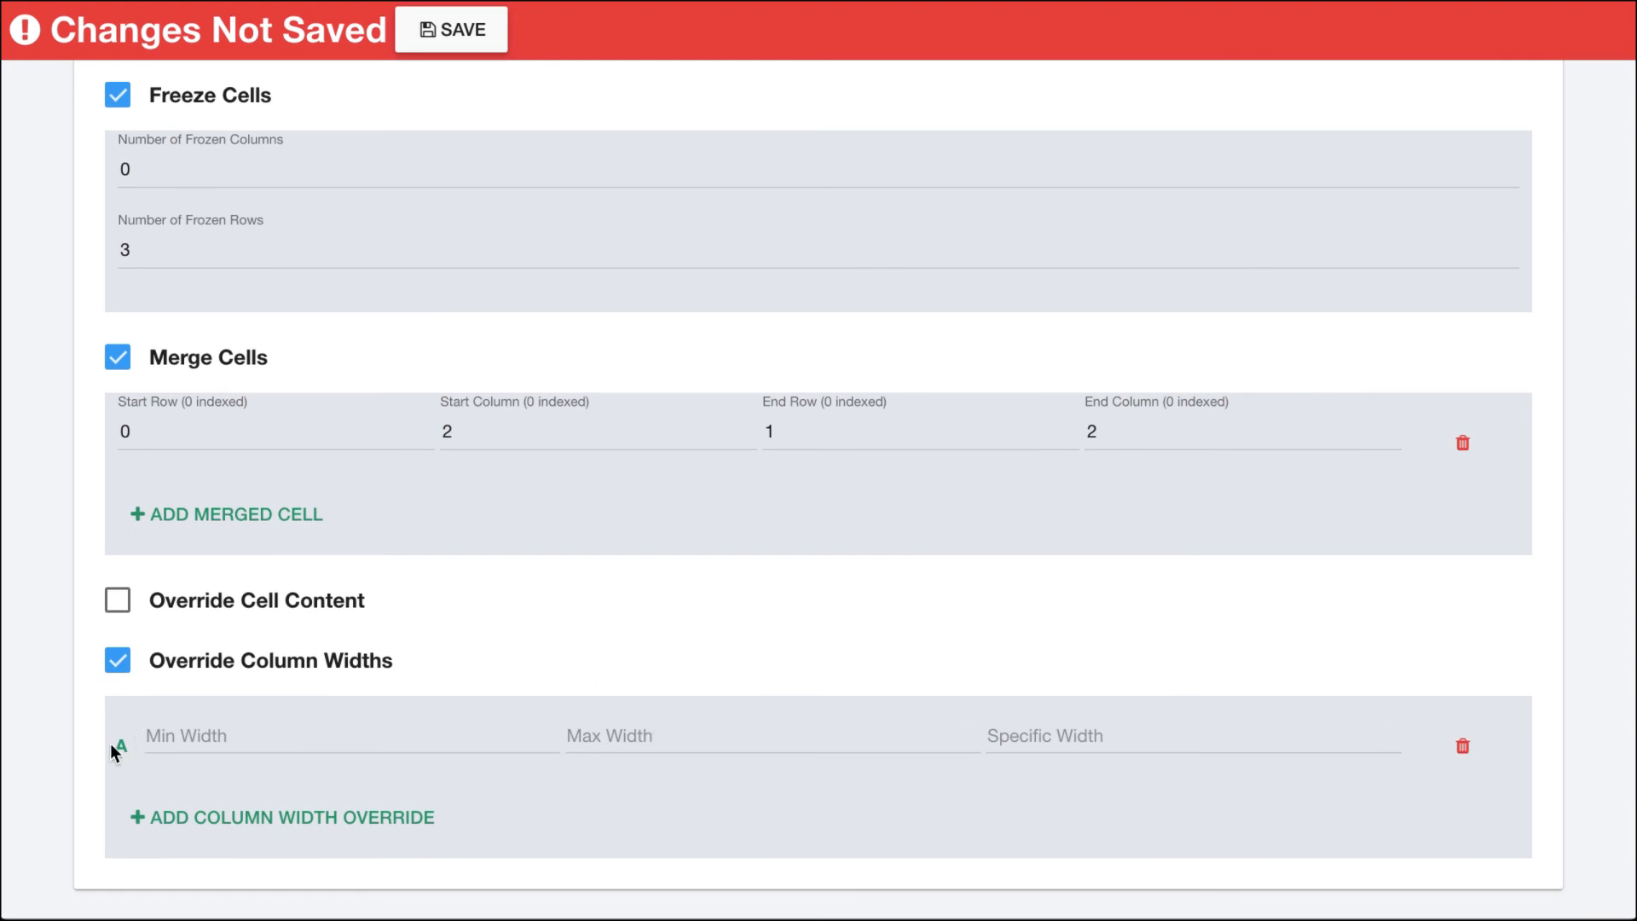
click(177, 840)
click(219, 892)
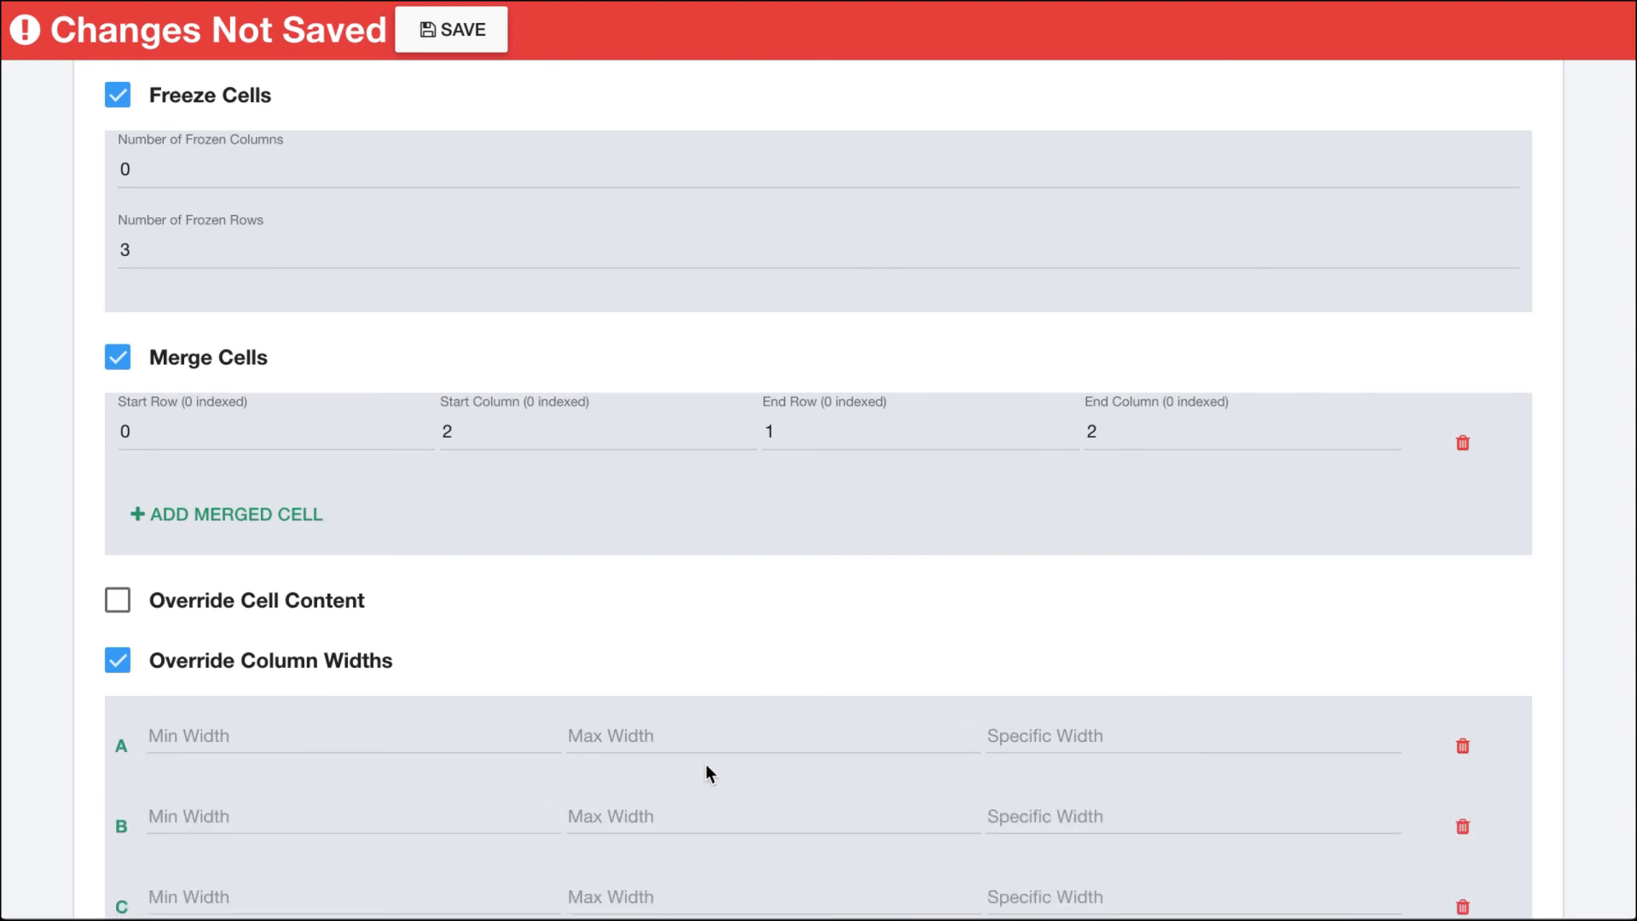
scroll(705, 767, down, 2)
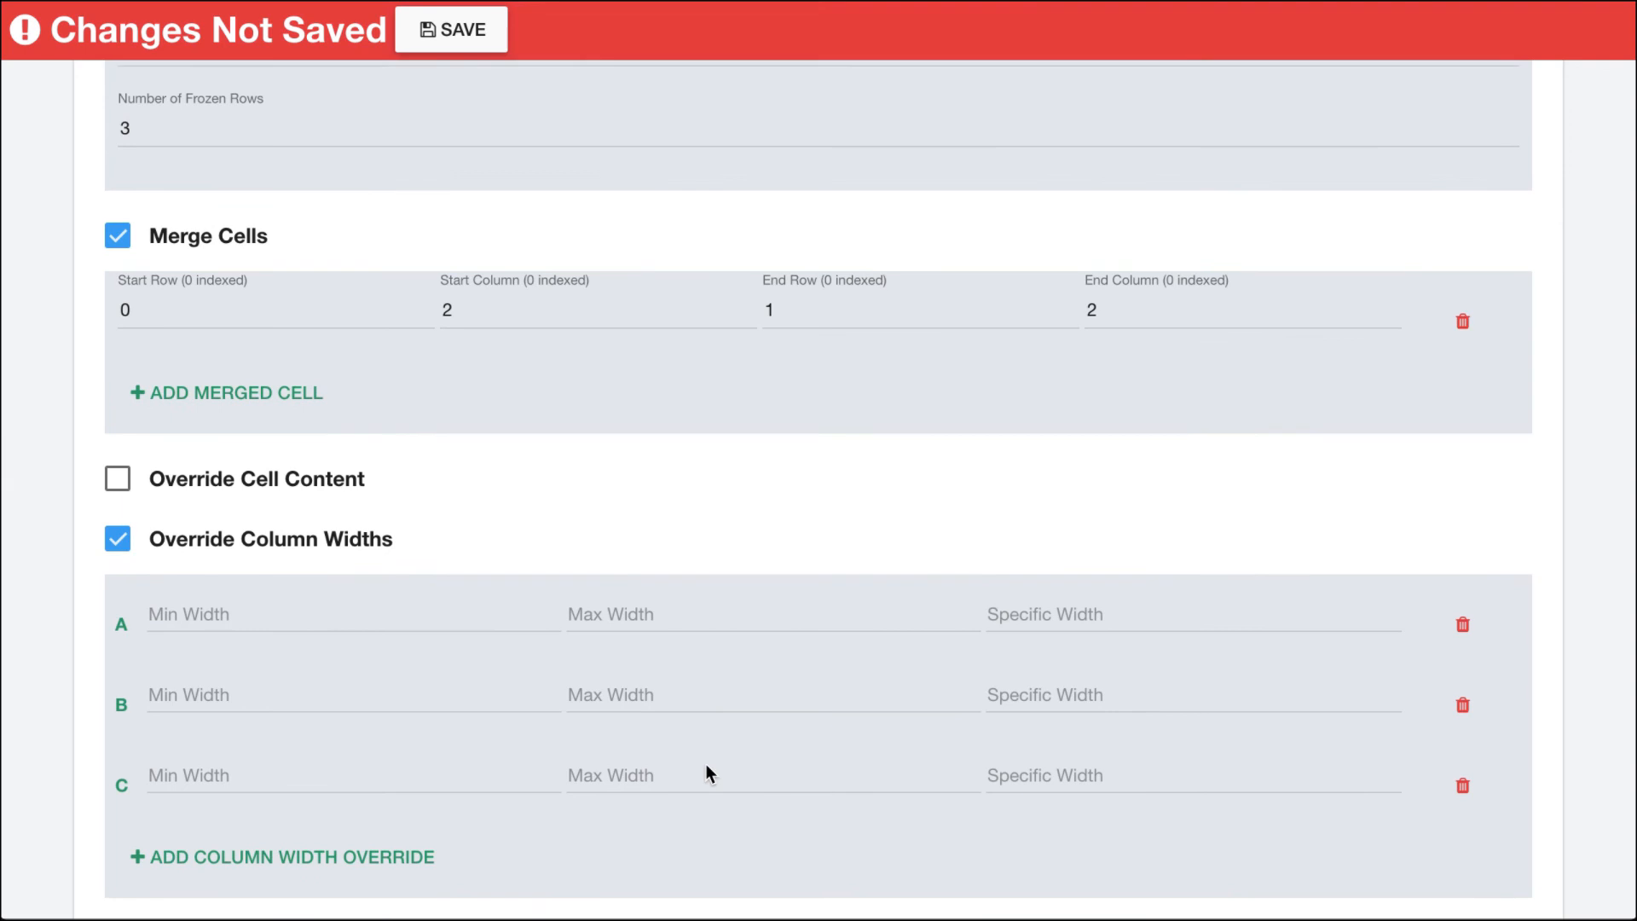
Step: Delete the column C width override and disable Override Column Widths for the tickets sheet
click(1463, 783)
click(1045, 529)
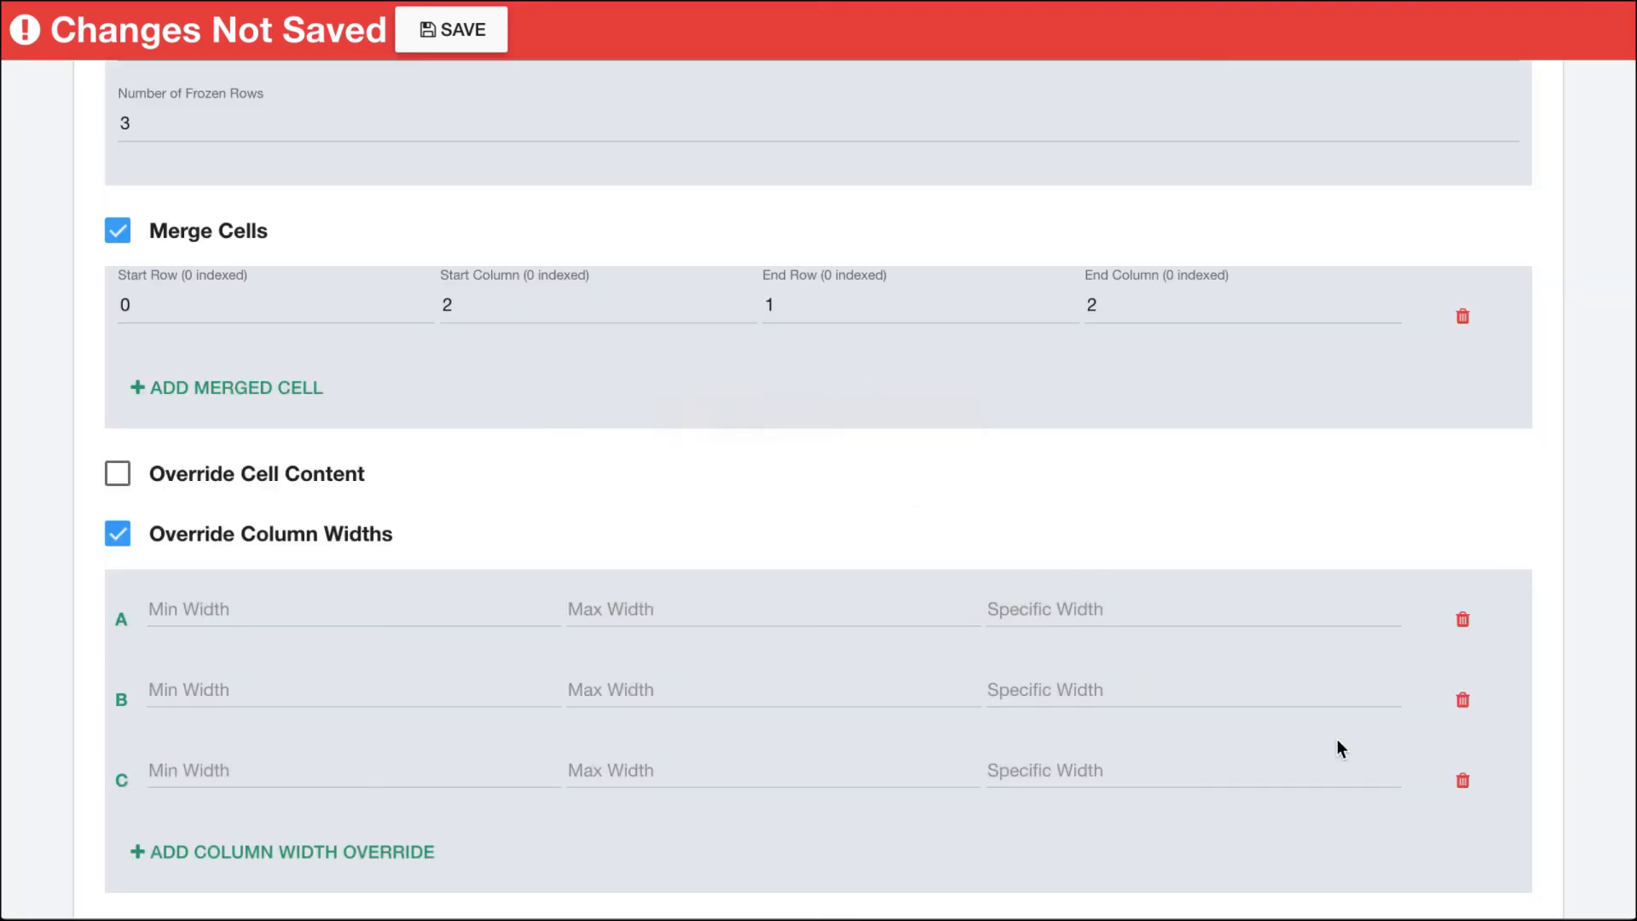
click(118, 579)
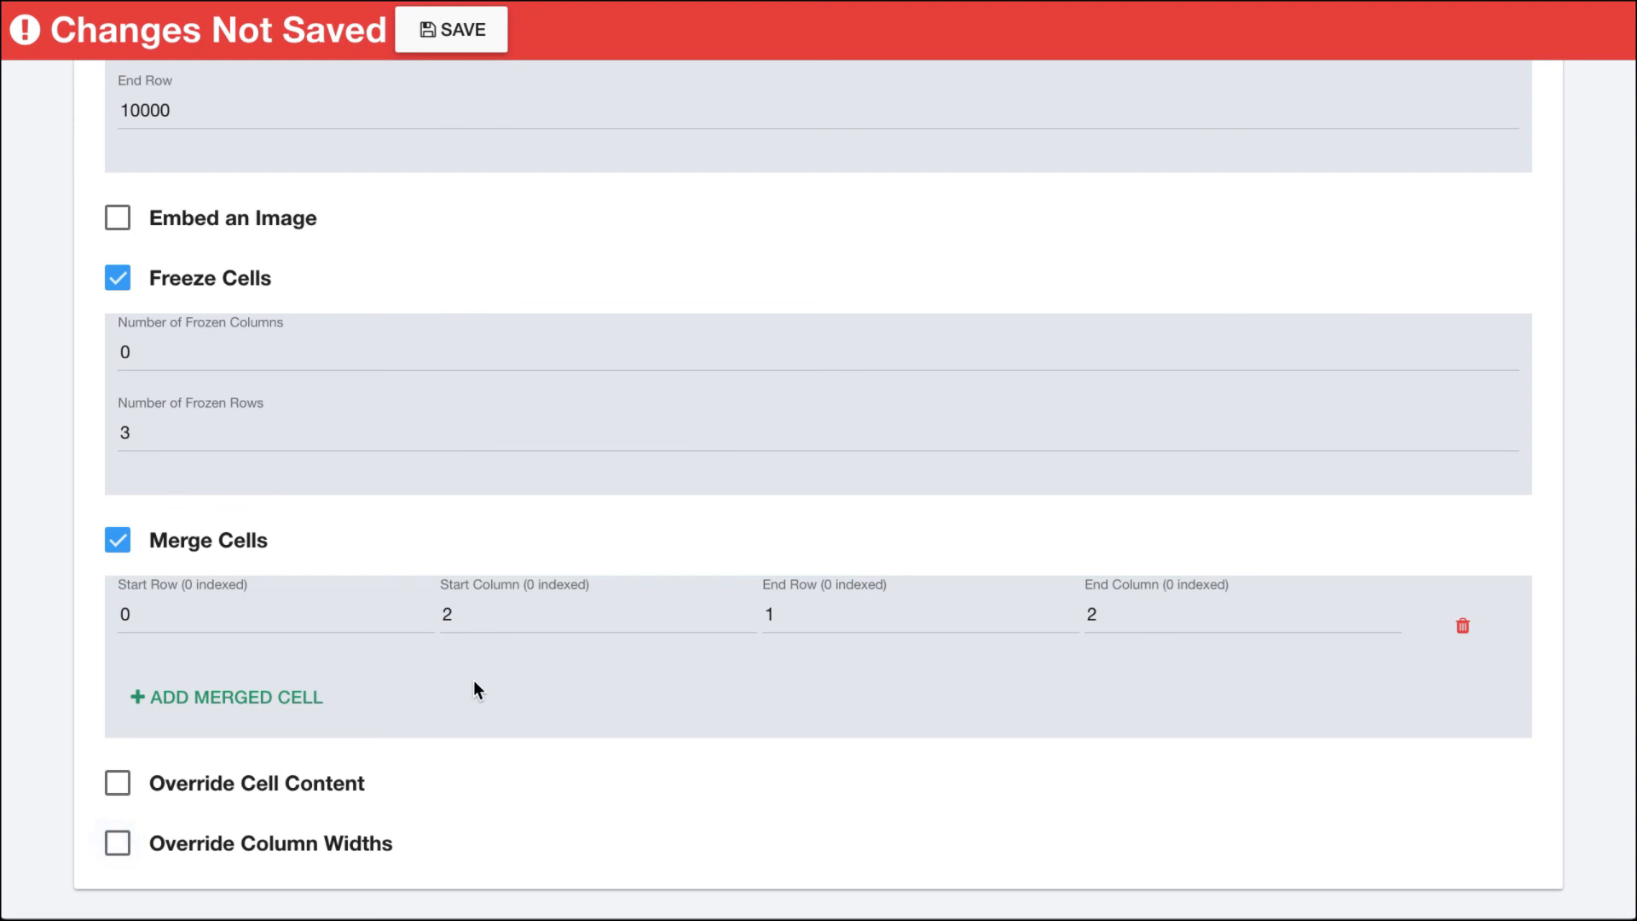
Step: Save the TEST REPORT 1 template with its tickets sheet changes
scroll(473, 679, up, 1)
click(452, 32)
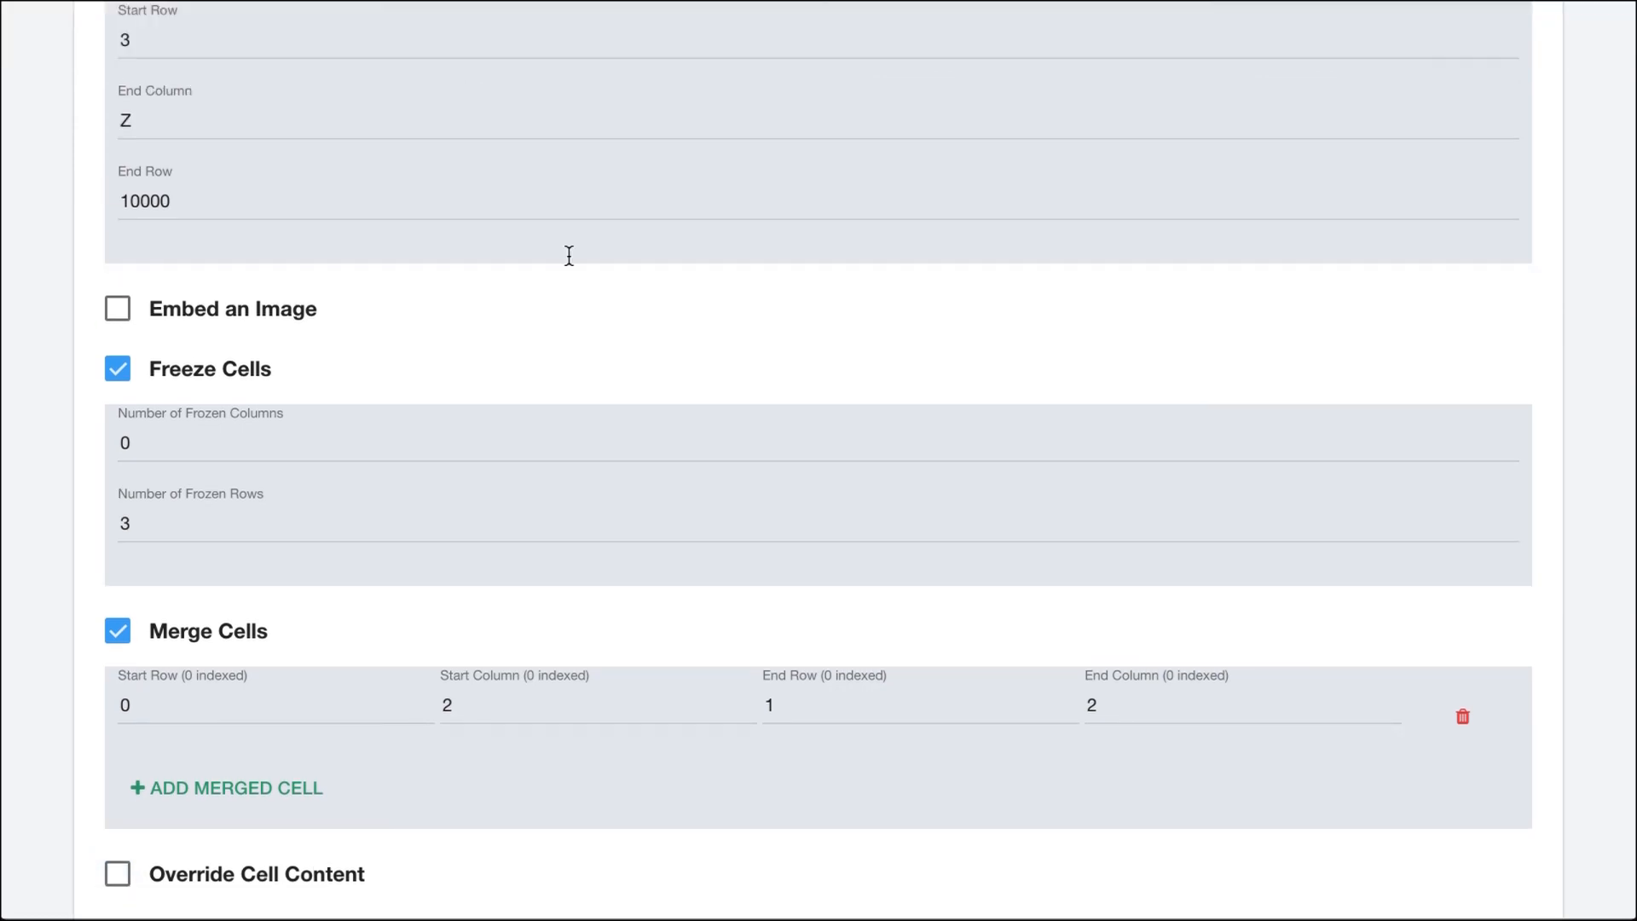
scroll(566, 416, up, 8)
scroll(568, 416, up, 15)
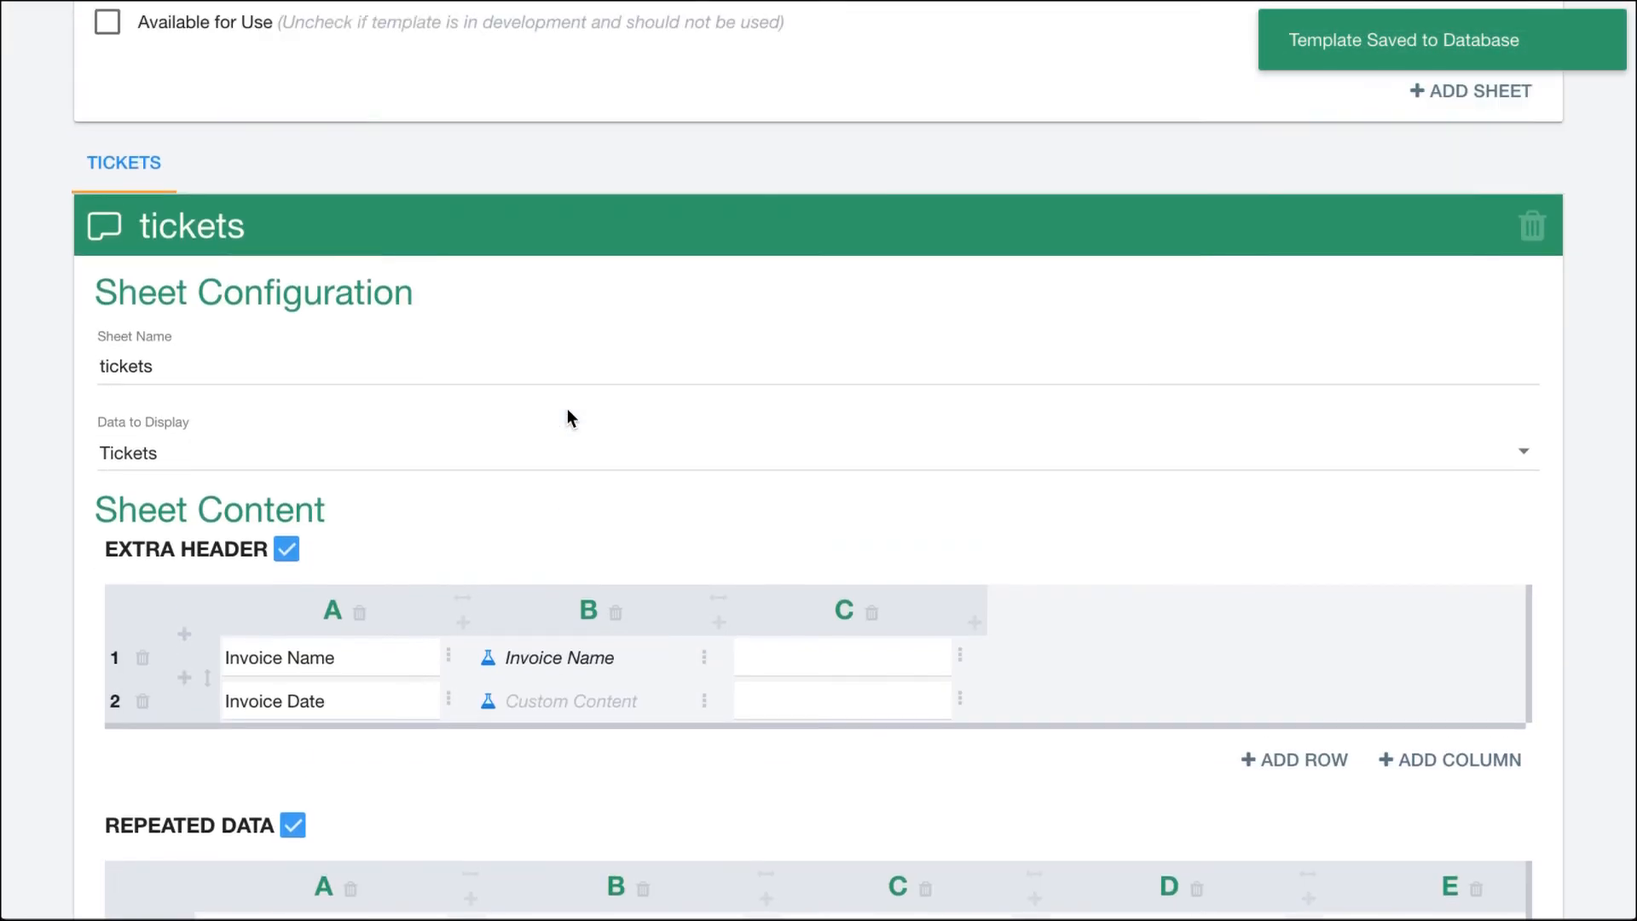
scroll(567, 409, up, 1)
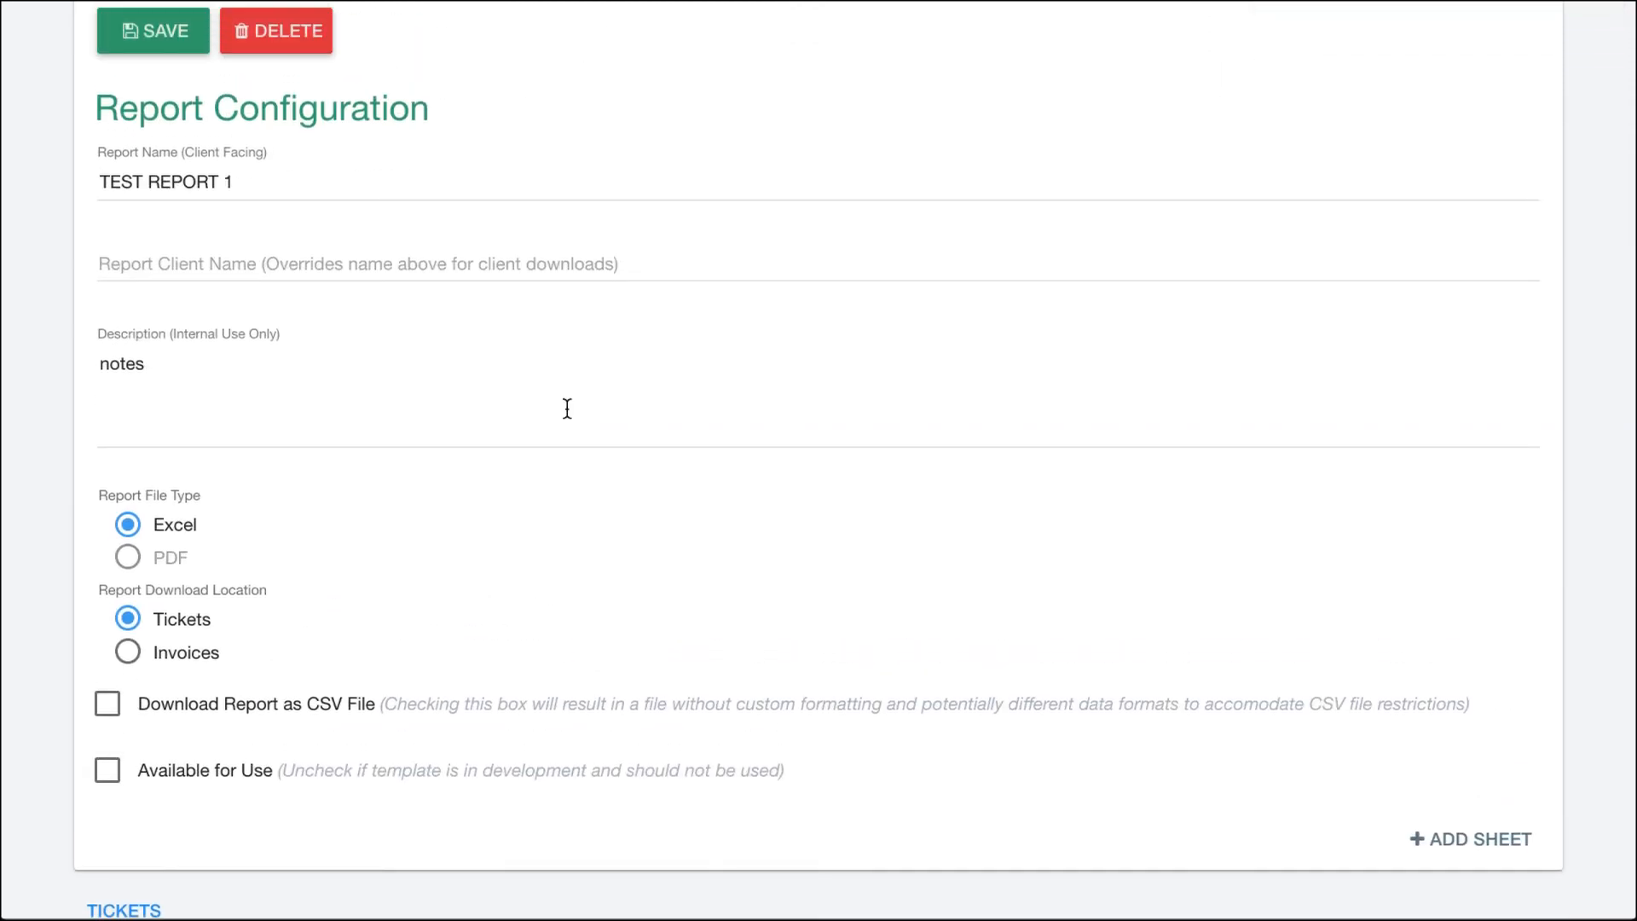
scroll(567, 408, up, 5)
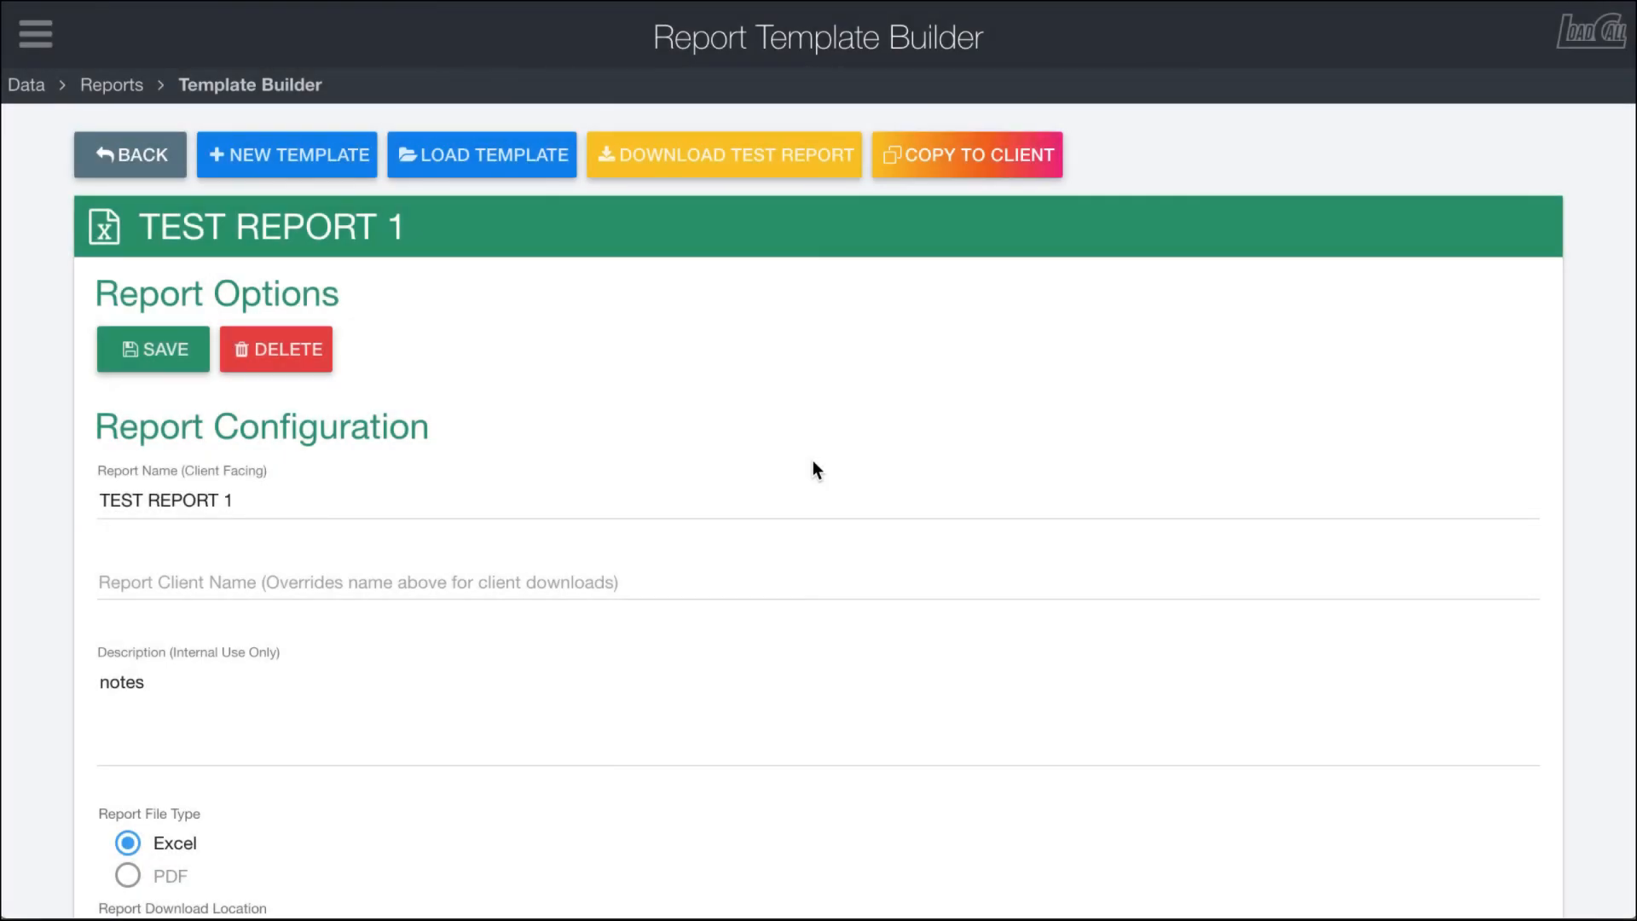
Step: Review the saved template's report configuration, tickets sheet columns, sort order and custom settings
scroll(812, 465, down, 15)
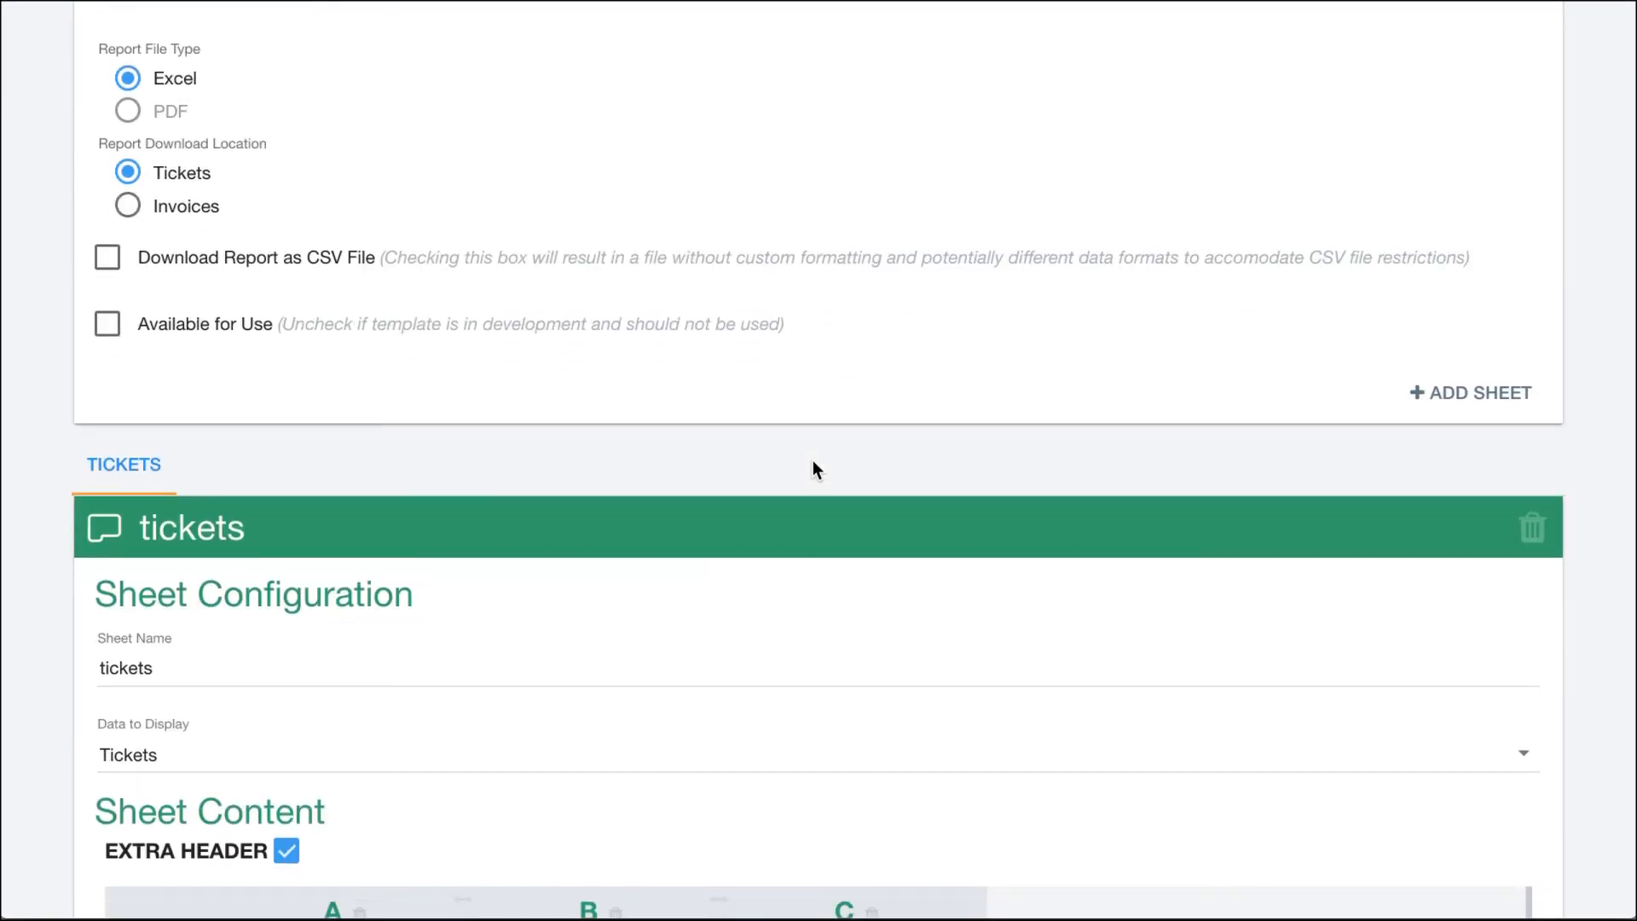
scroll(812, 468, down, 5)
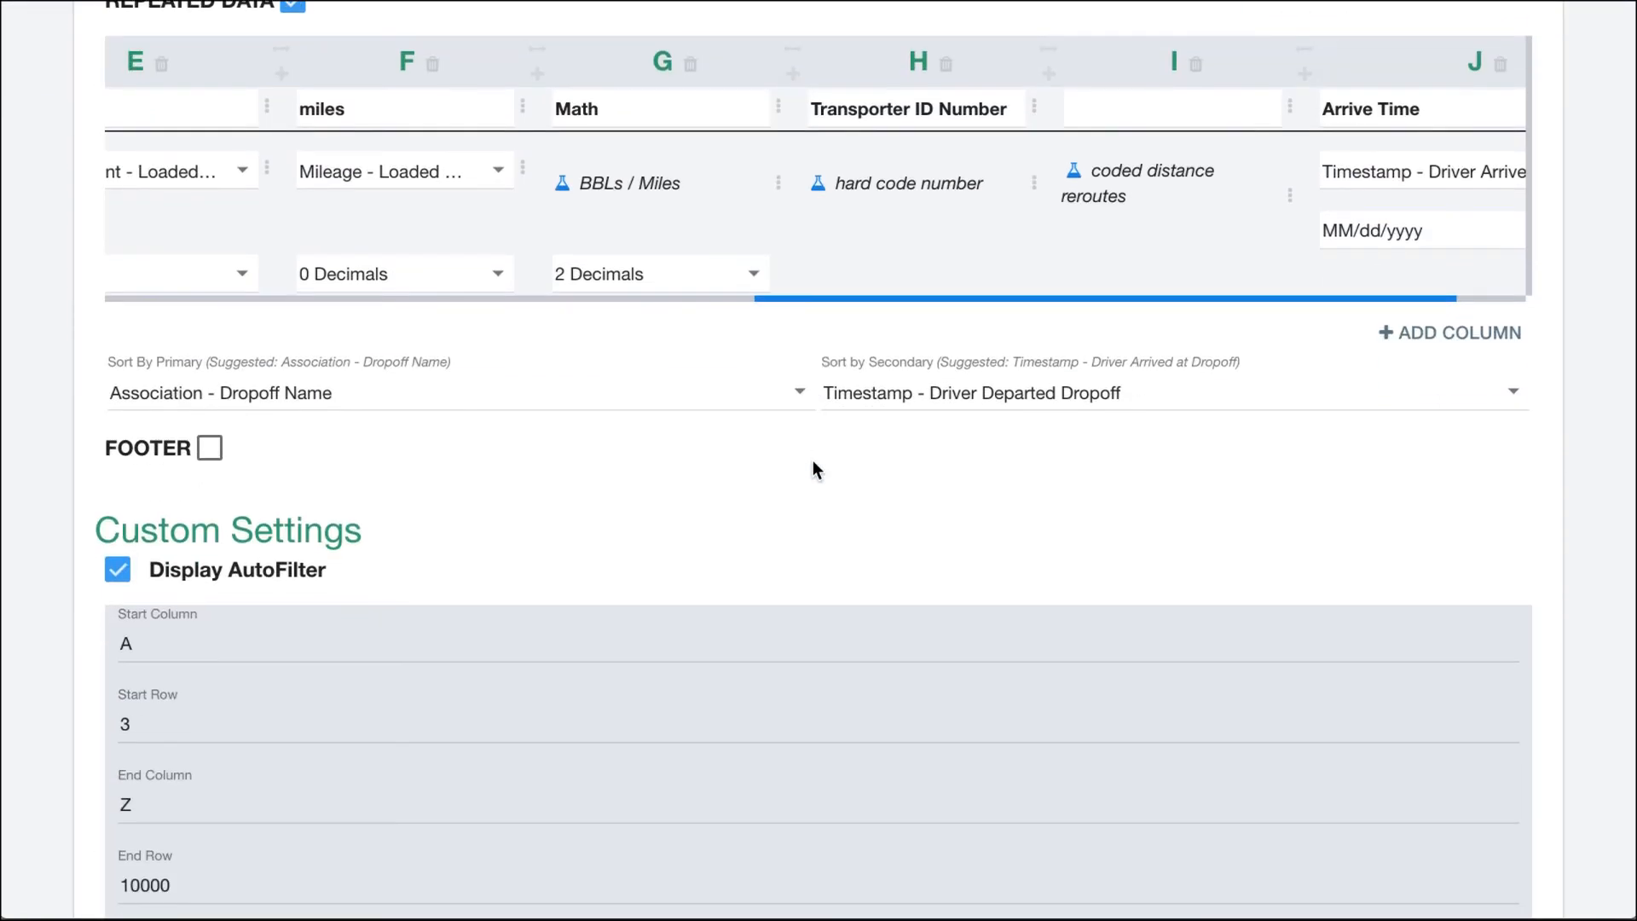
scroll(812, 467, up, 1)
scroll(812, 460, down, 4)
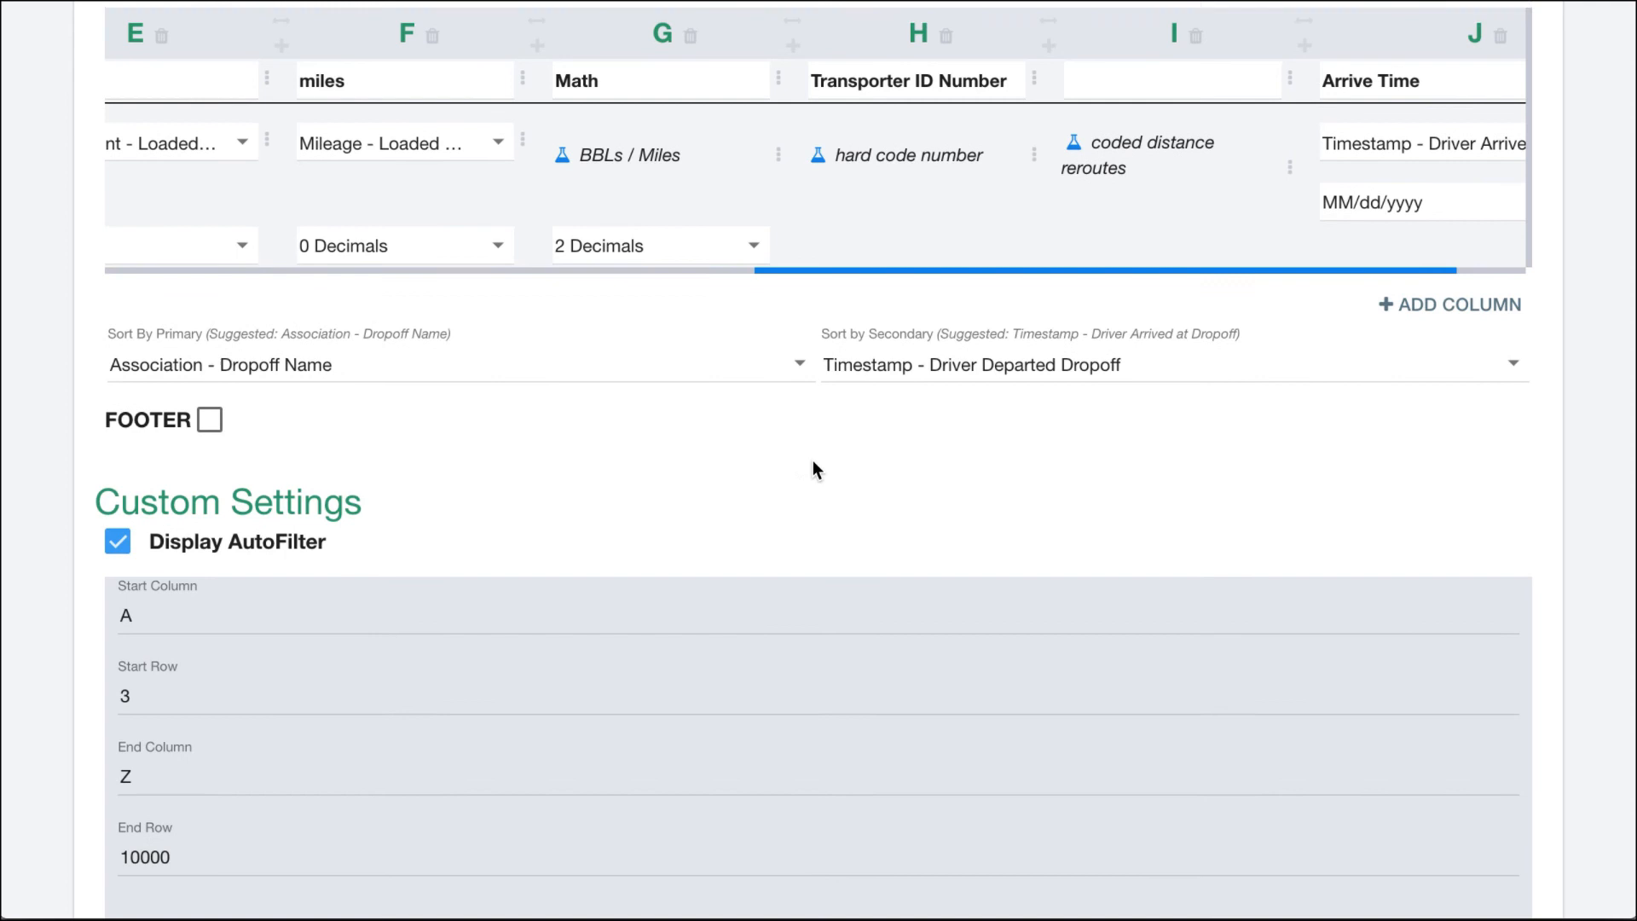
scroll(811, 460, down, 5)
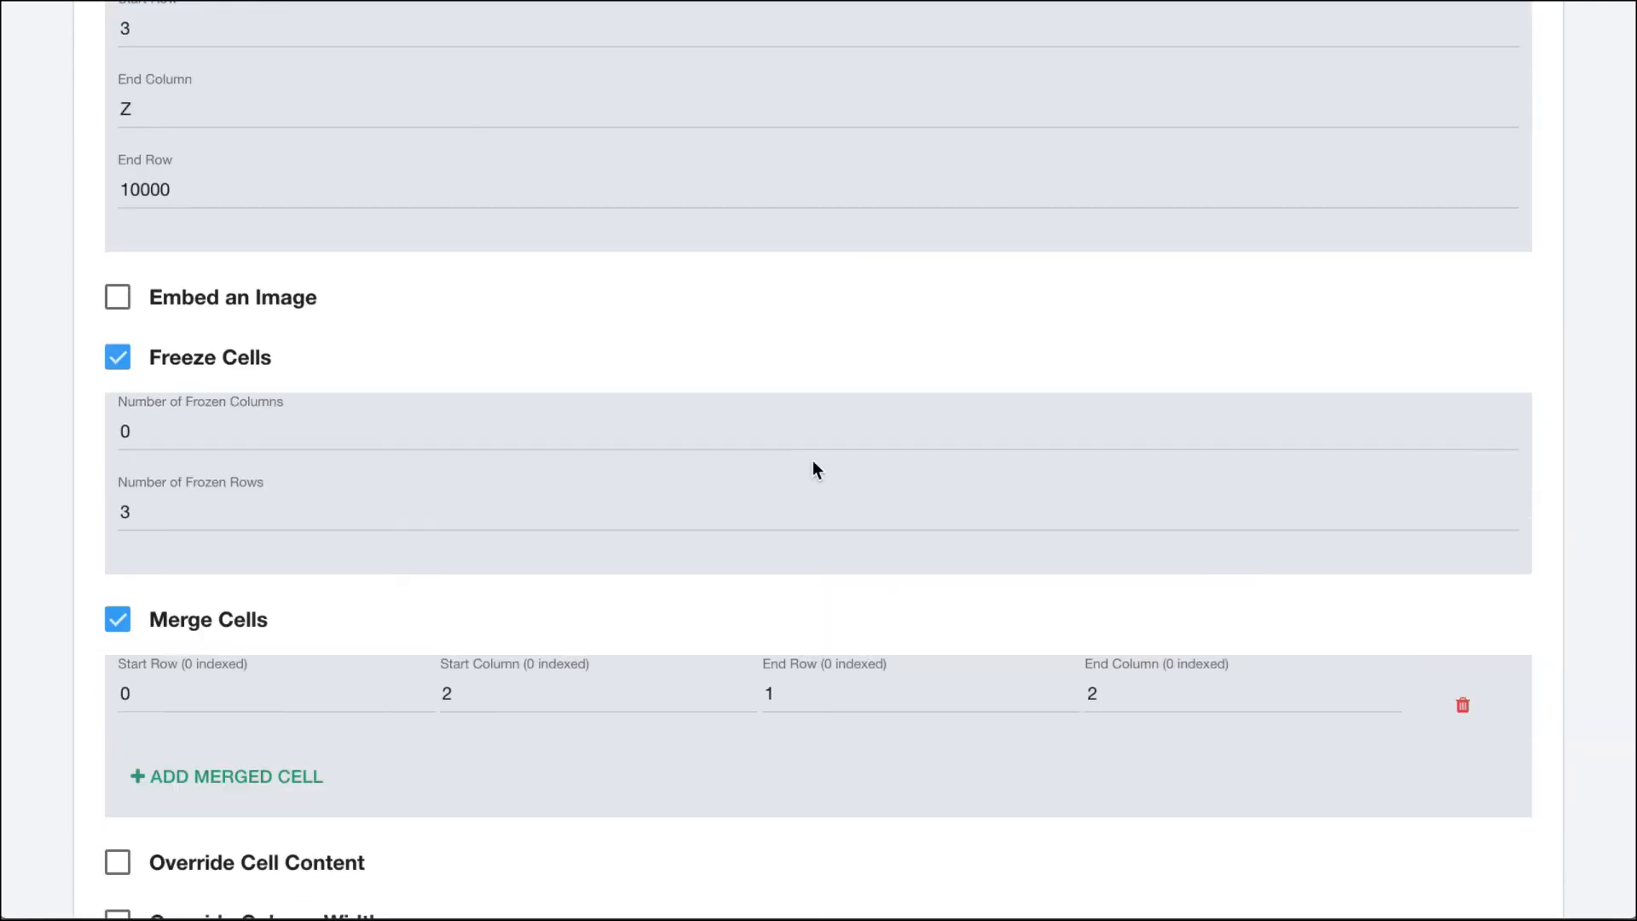
scroll(812, 461, up, 20)
scroll(812, 460, up, 9)
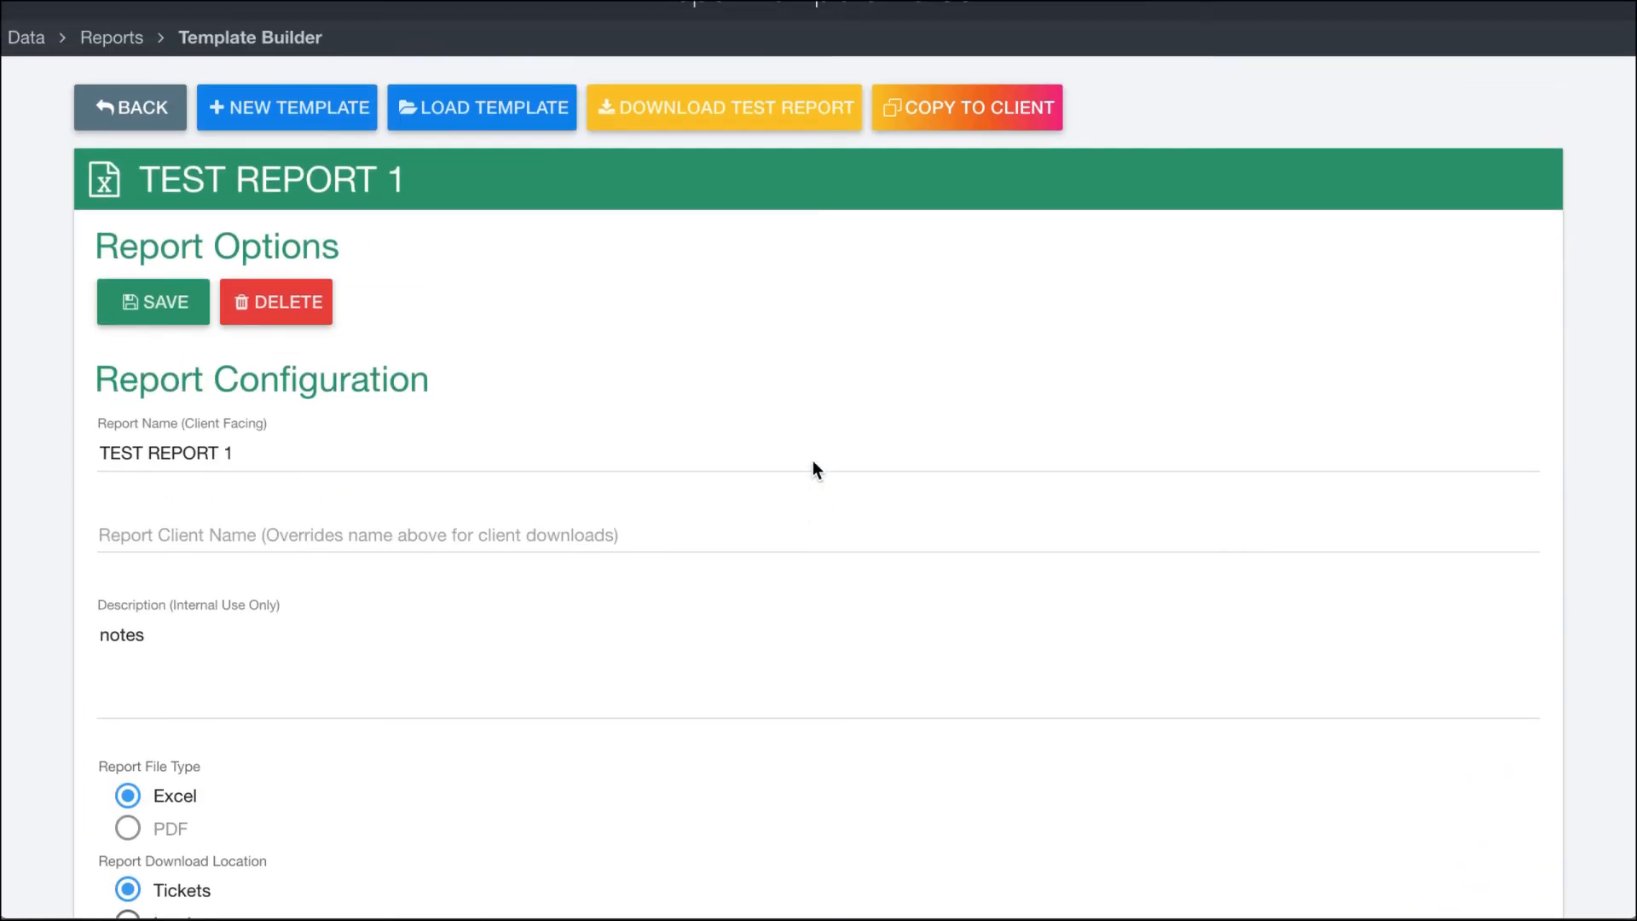
Step: Download a test report of TEST REPORT 1 and dismiss the browser's download bar
click(705, 155)
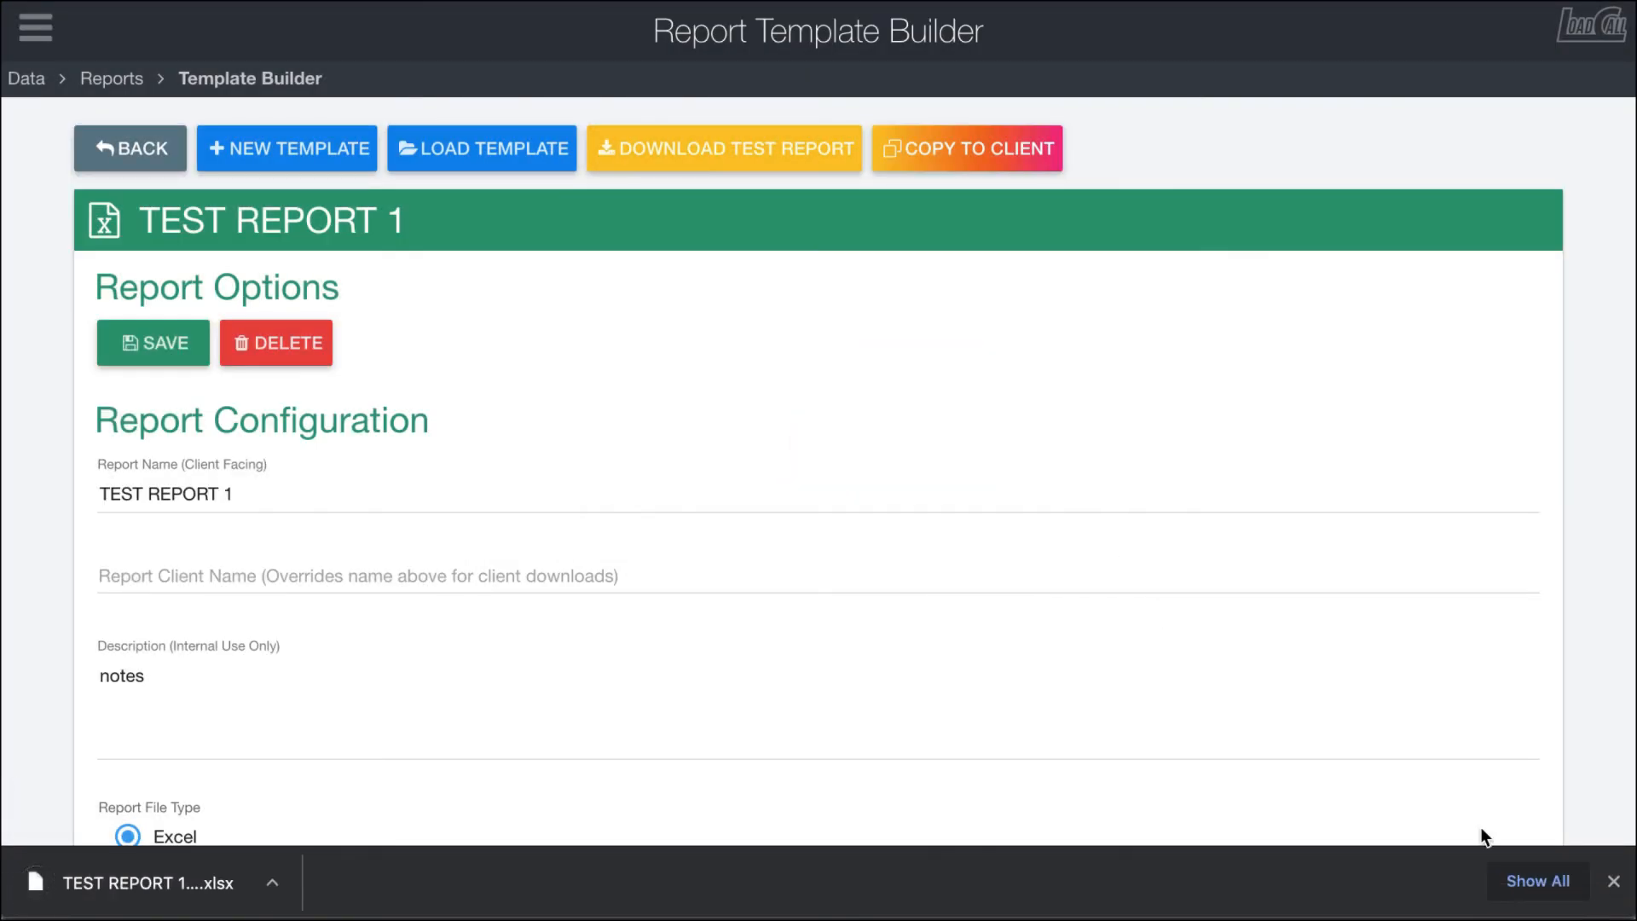
click(1614, 882)
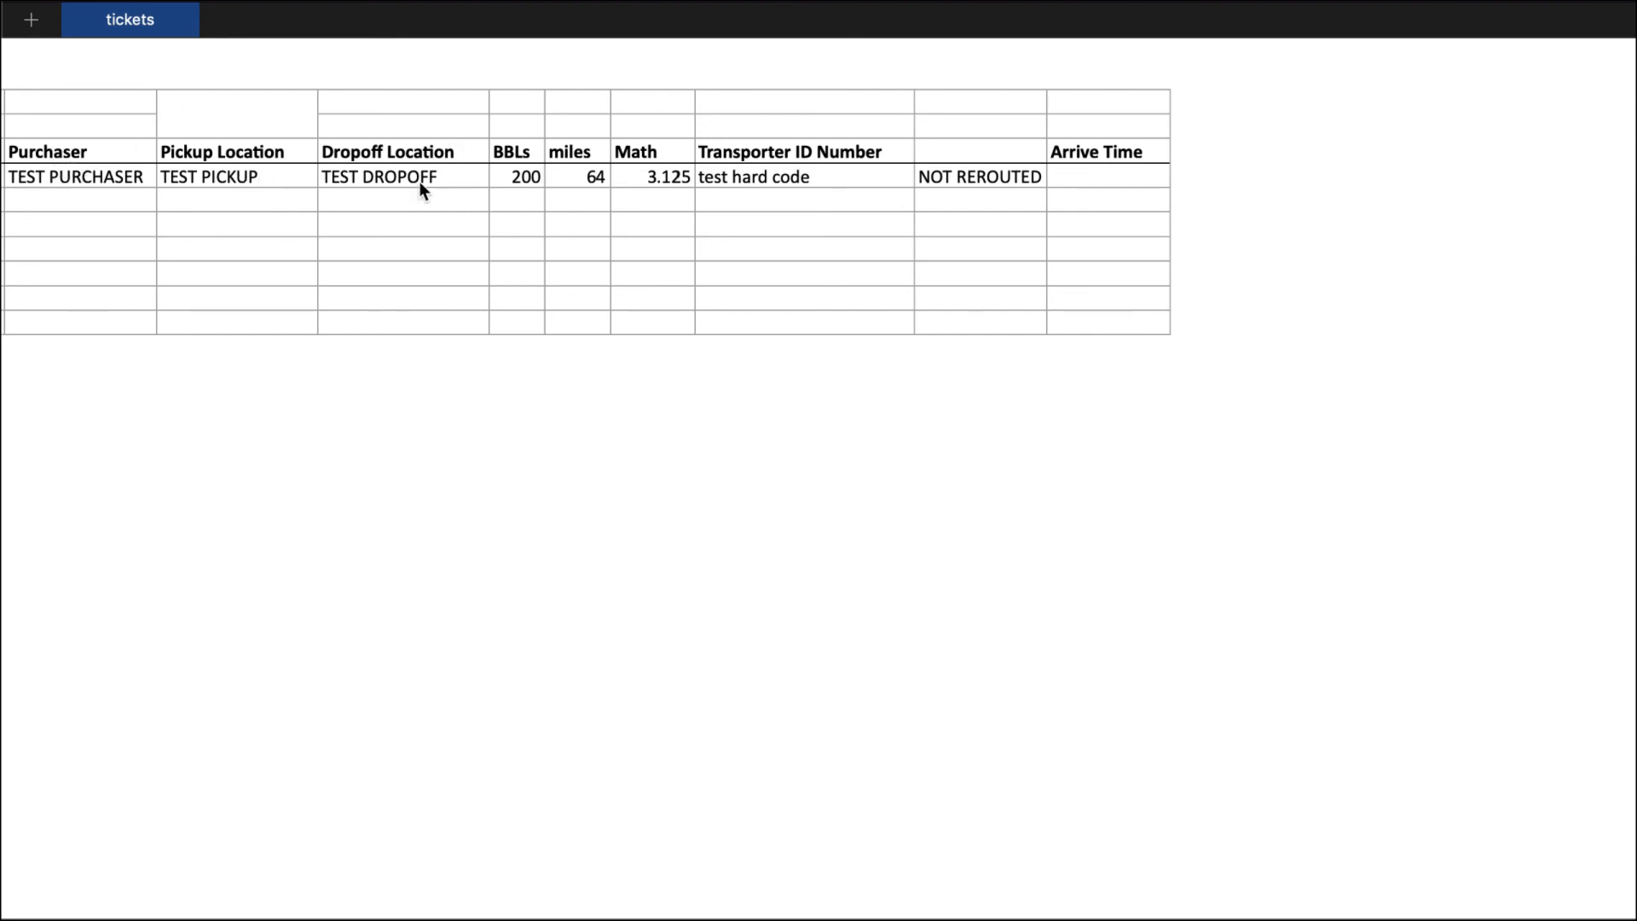
Step: Compare the downloaded tickets spreadsheet with the template, checking its columns and the merged cell in rows 1 and 2 of column C
scroll(242, 235, left, 5)
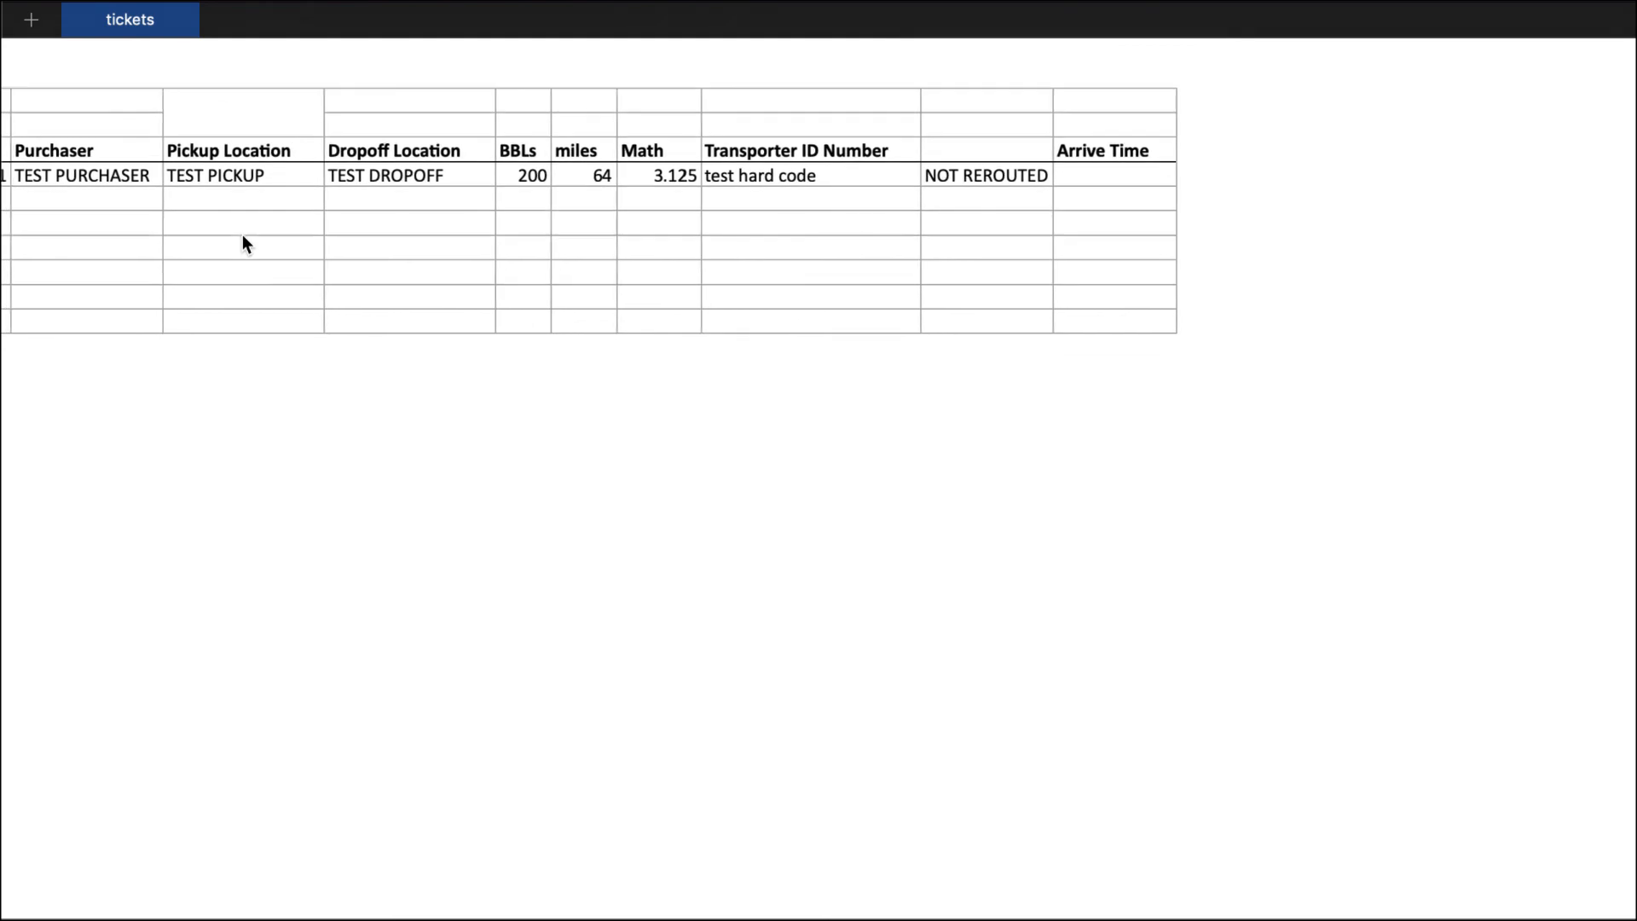
scroll(242, 243, left, 3)
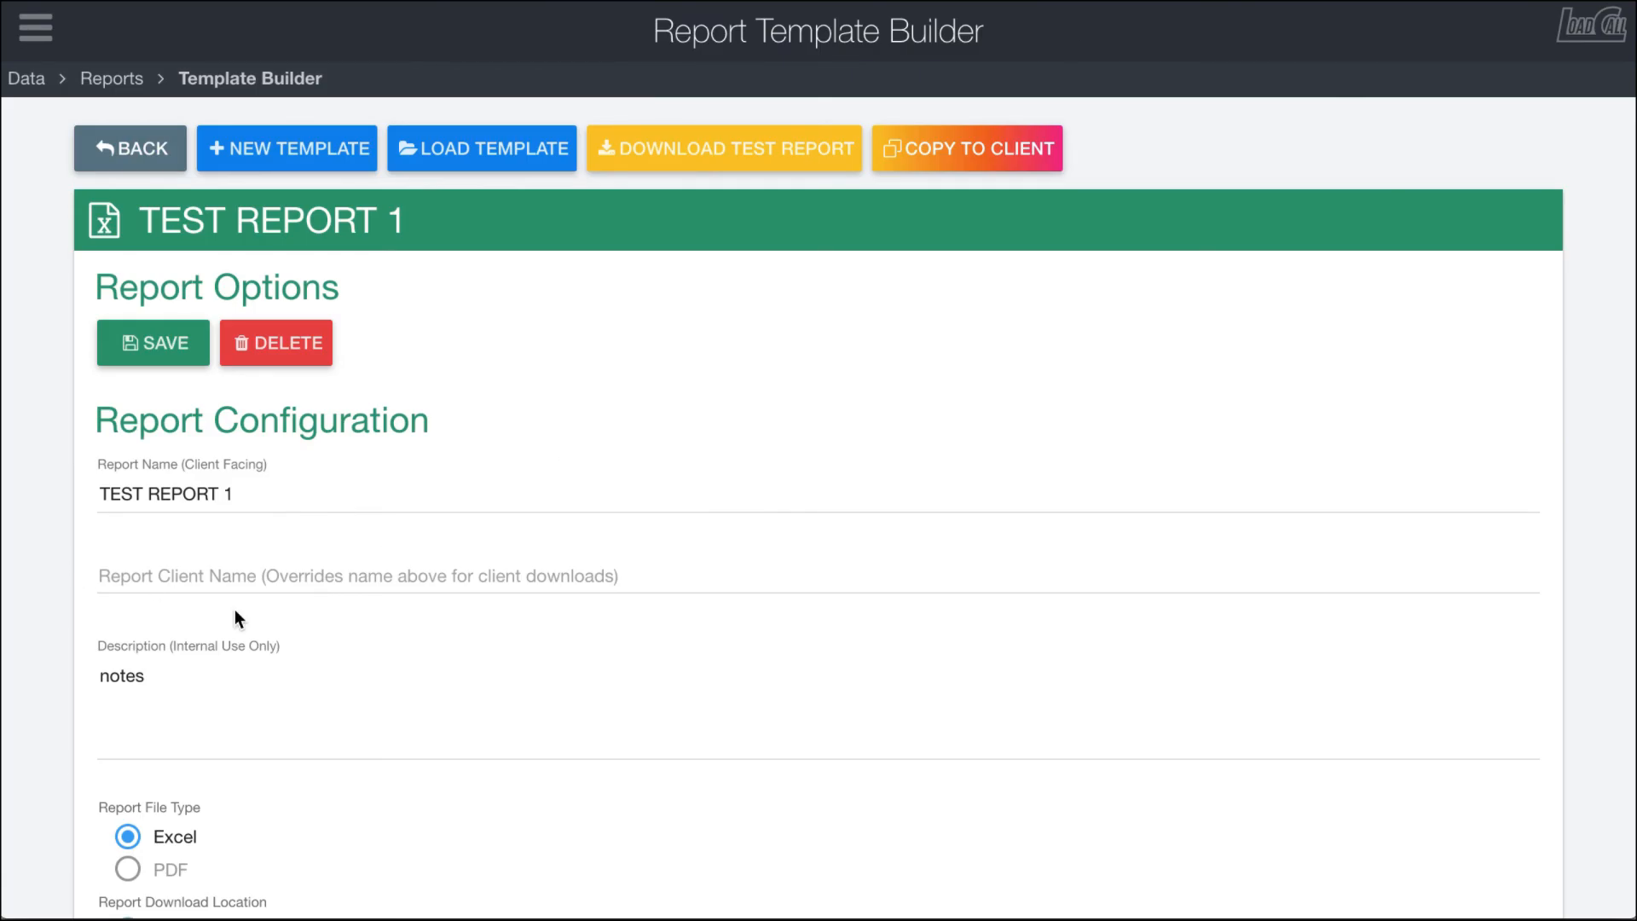
scroll(234, 609, down, 12)
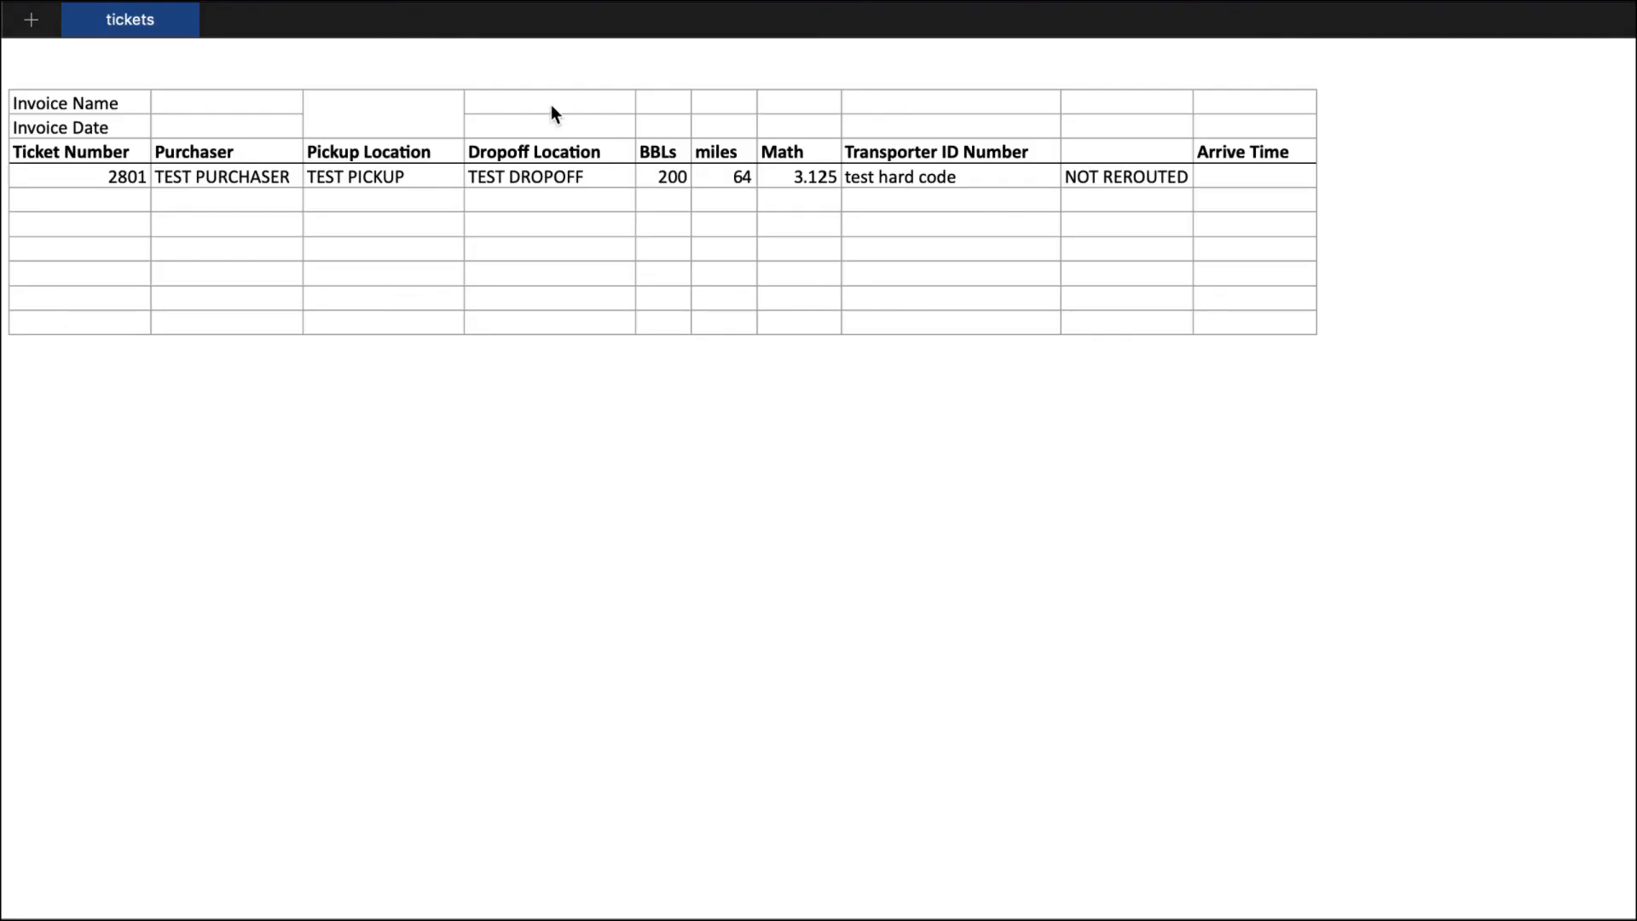
click(440, 126)
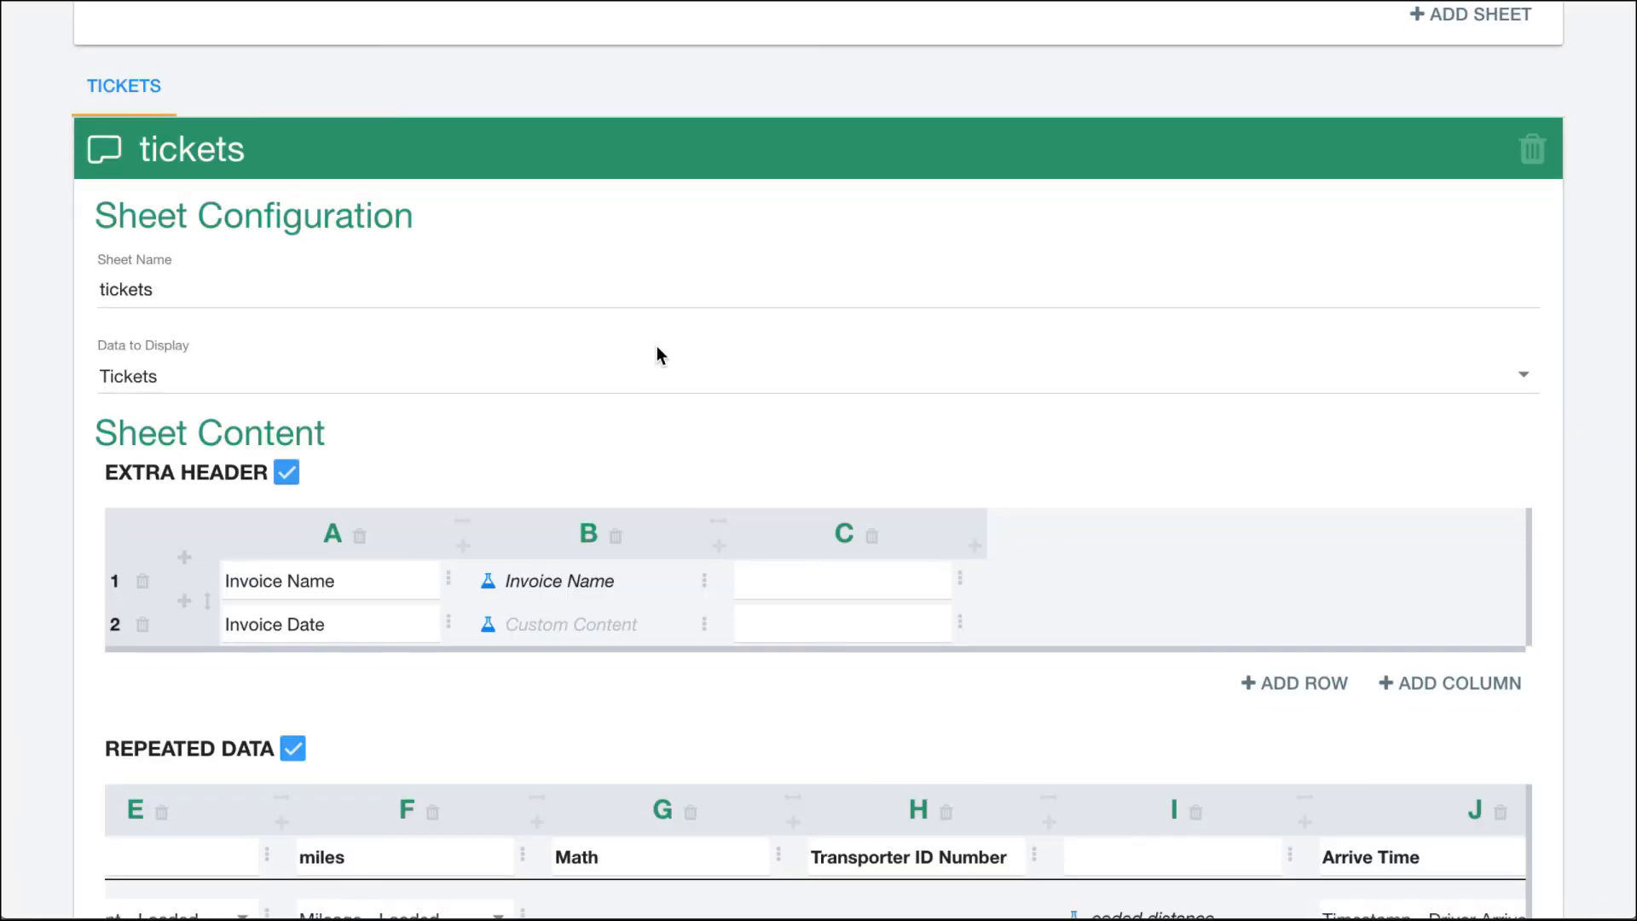
scroll(657, 345, down, 10)
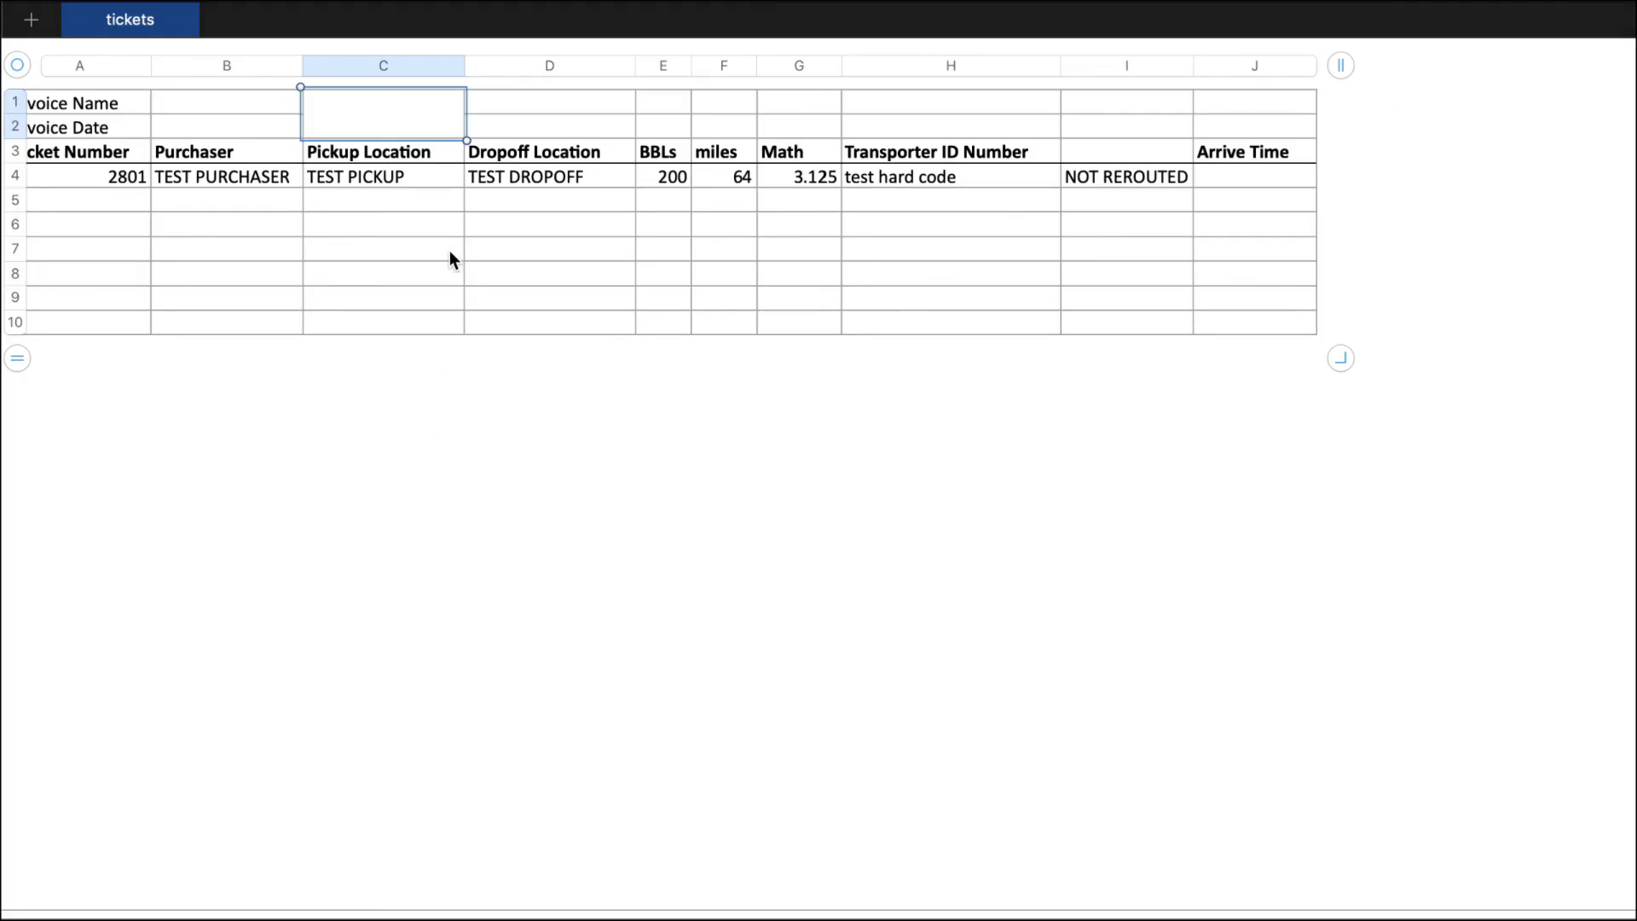
scroll(448, 249, left, 1)
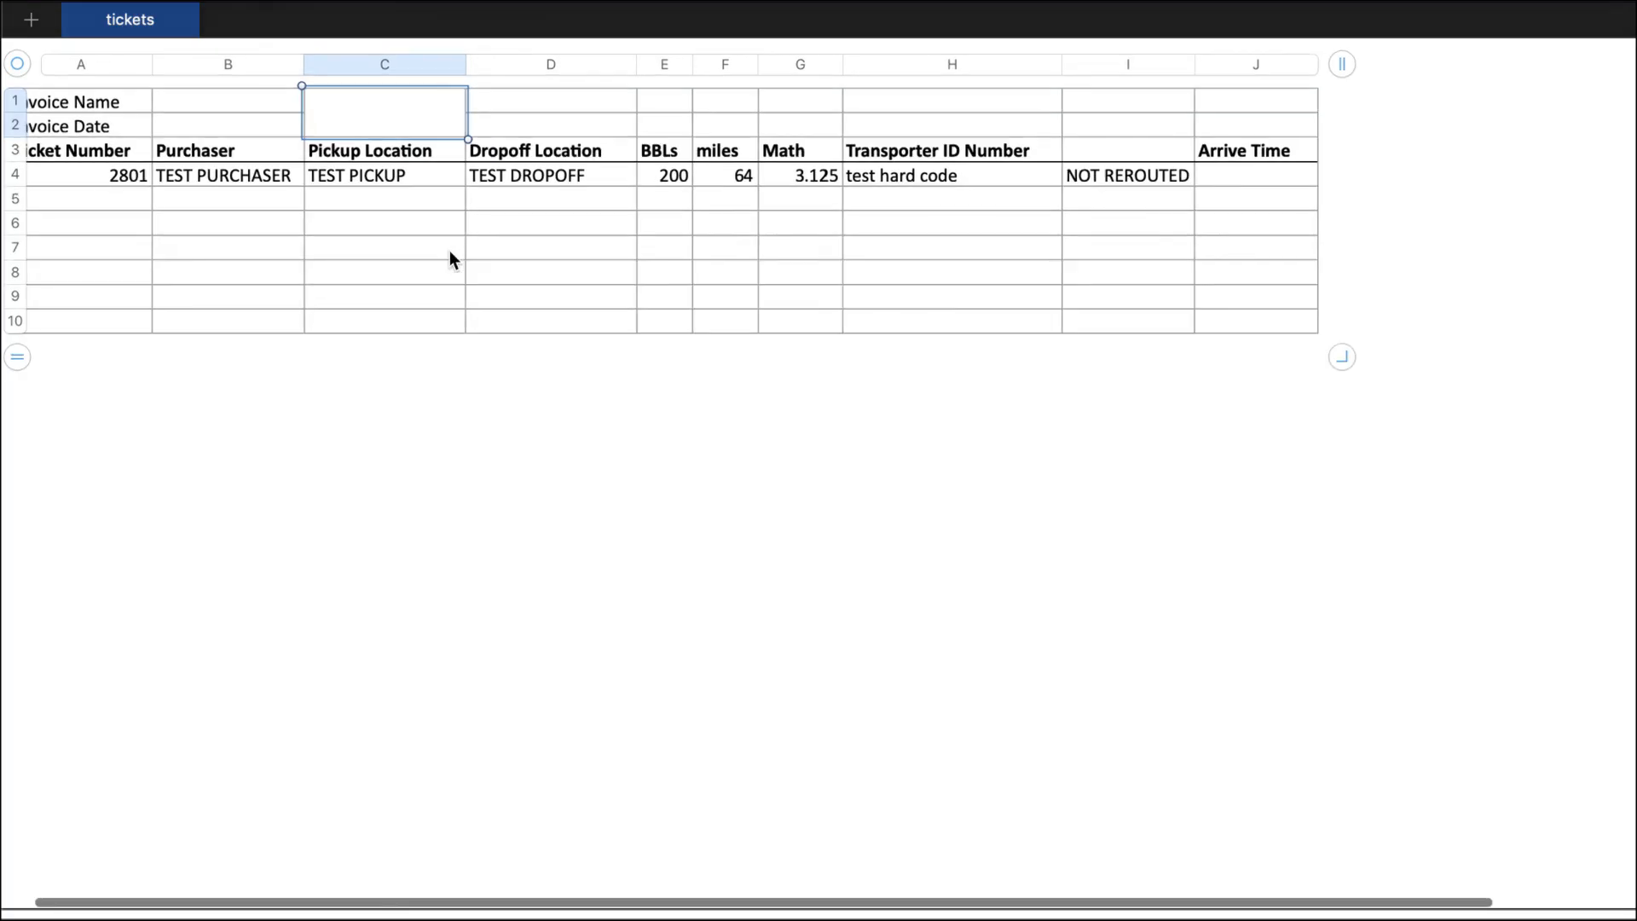
Step: Extend the tickets table downward with empty rows beyond row 33 and select cell C5 below the ticket data
drag(17, 363, 17, 896)
scroll(592, 499, up, 5)
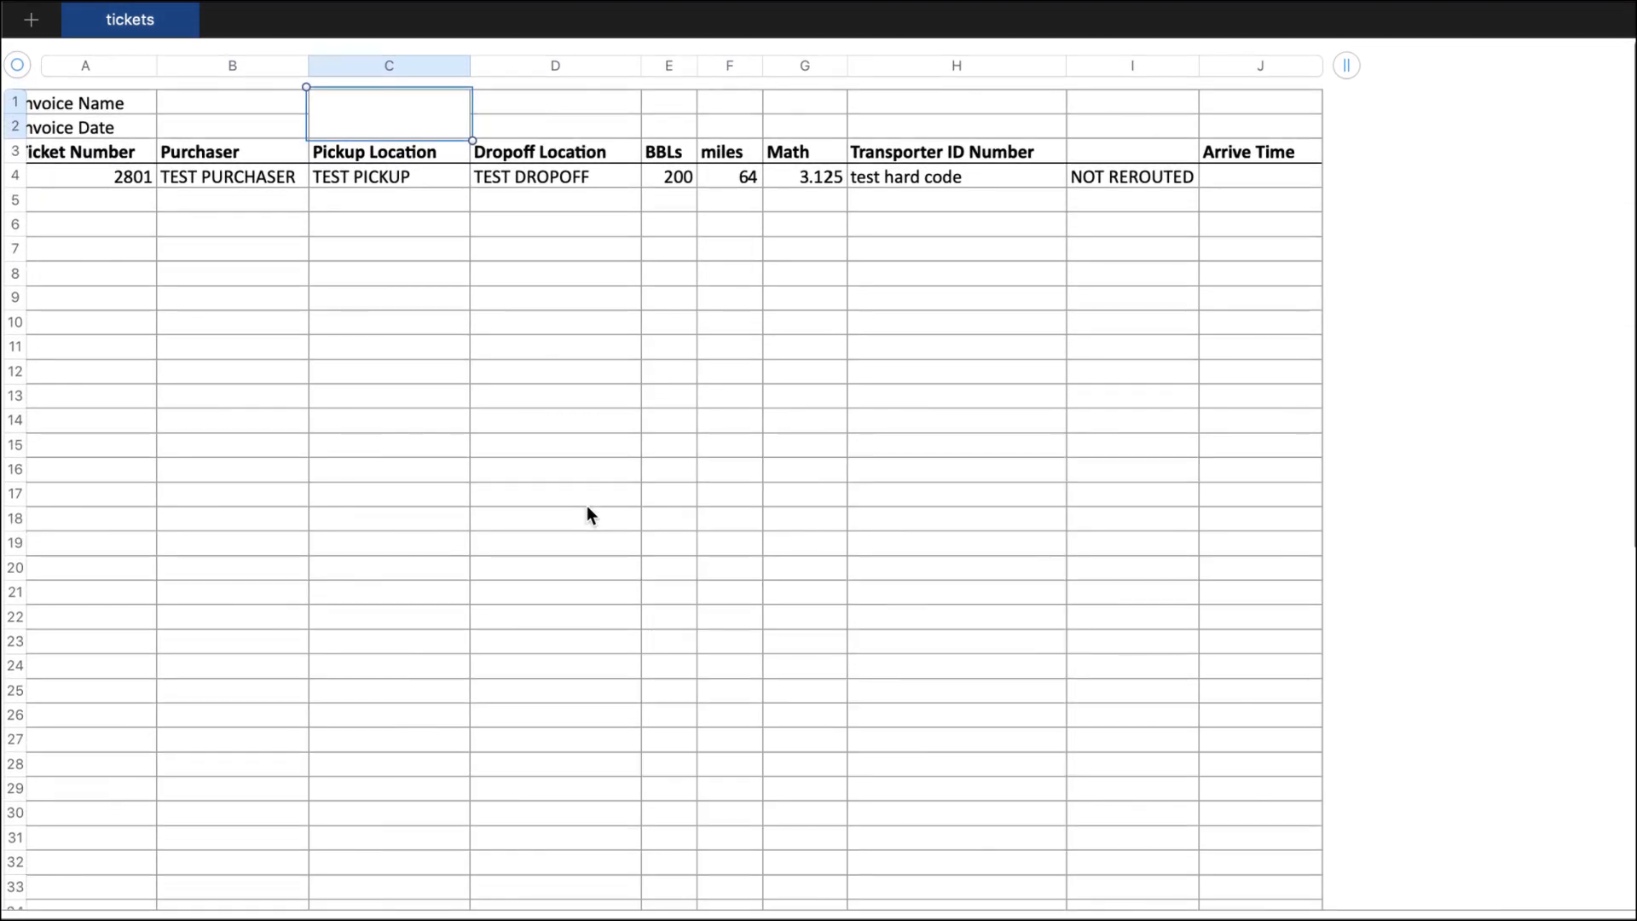
click(464, 271)
click(439, 201)
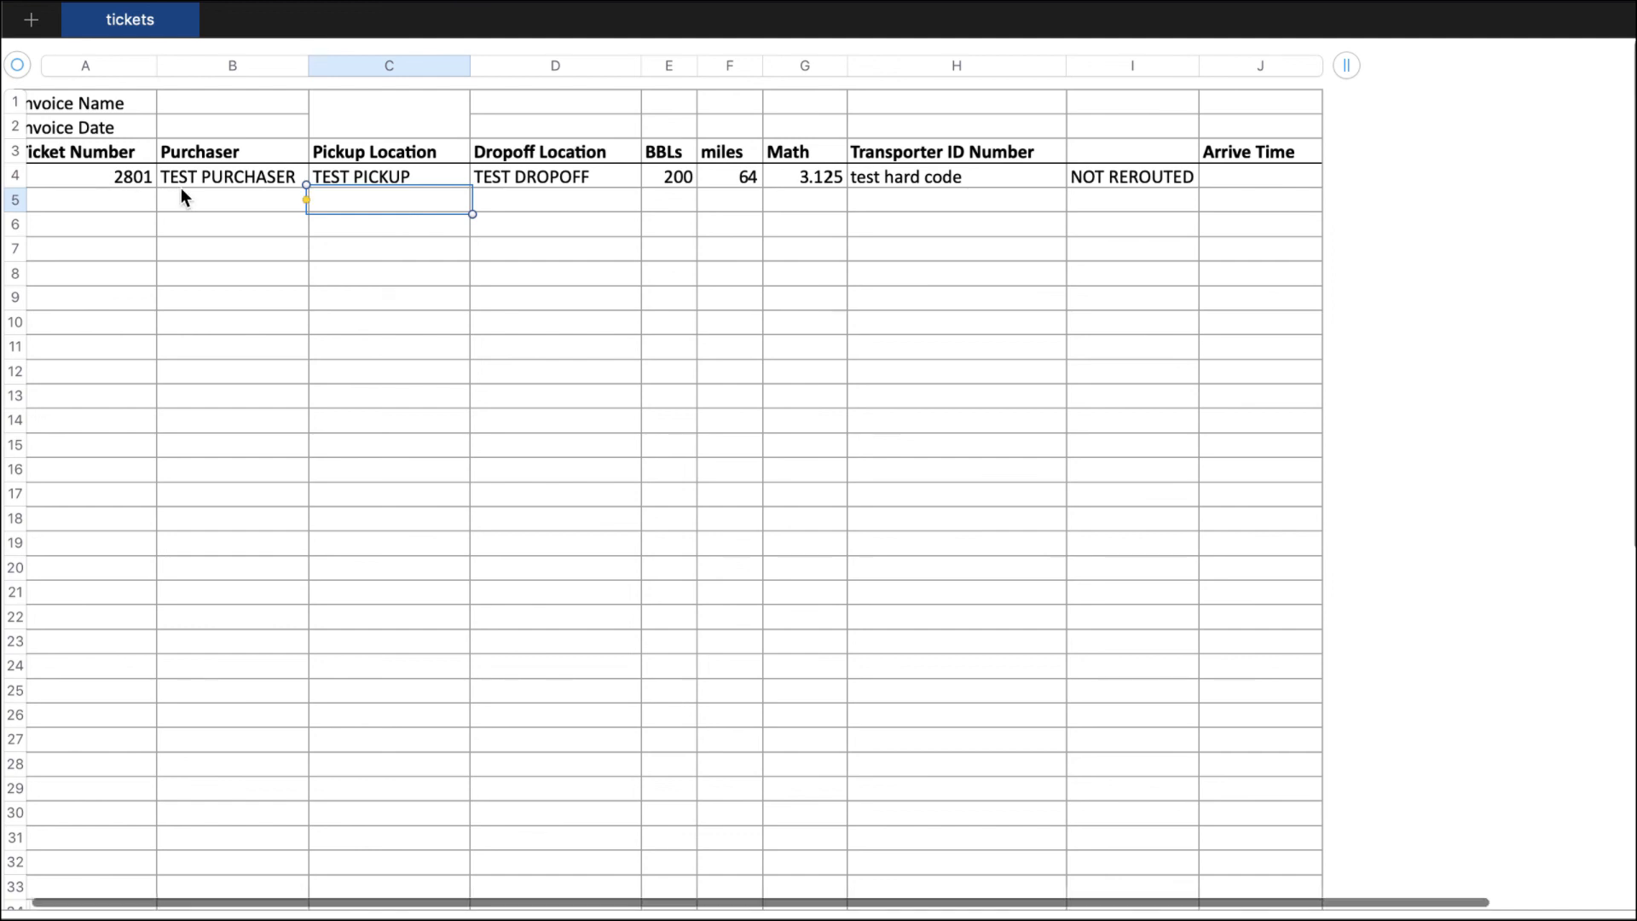
scroll(181, 189, left, 1)
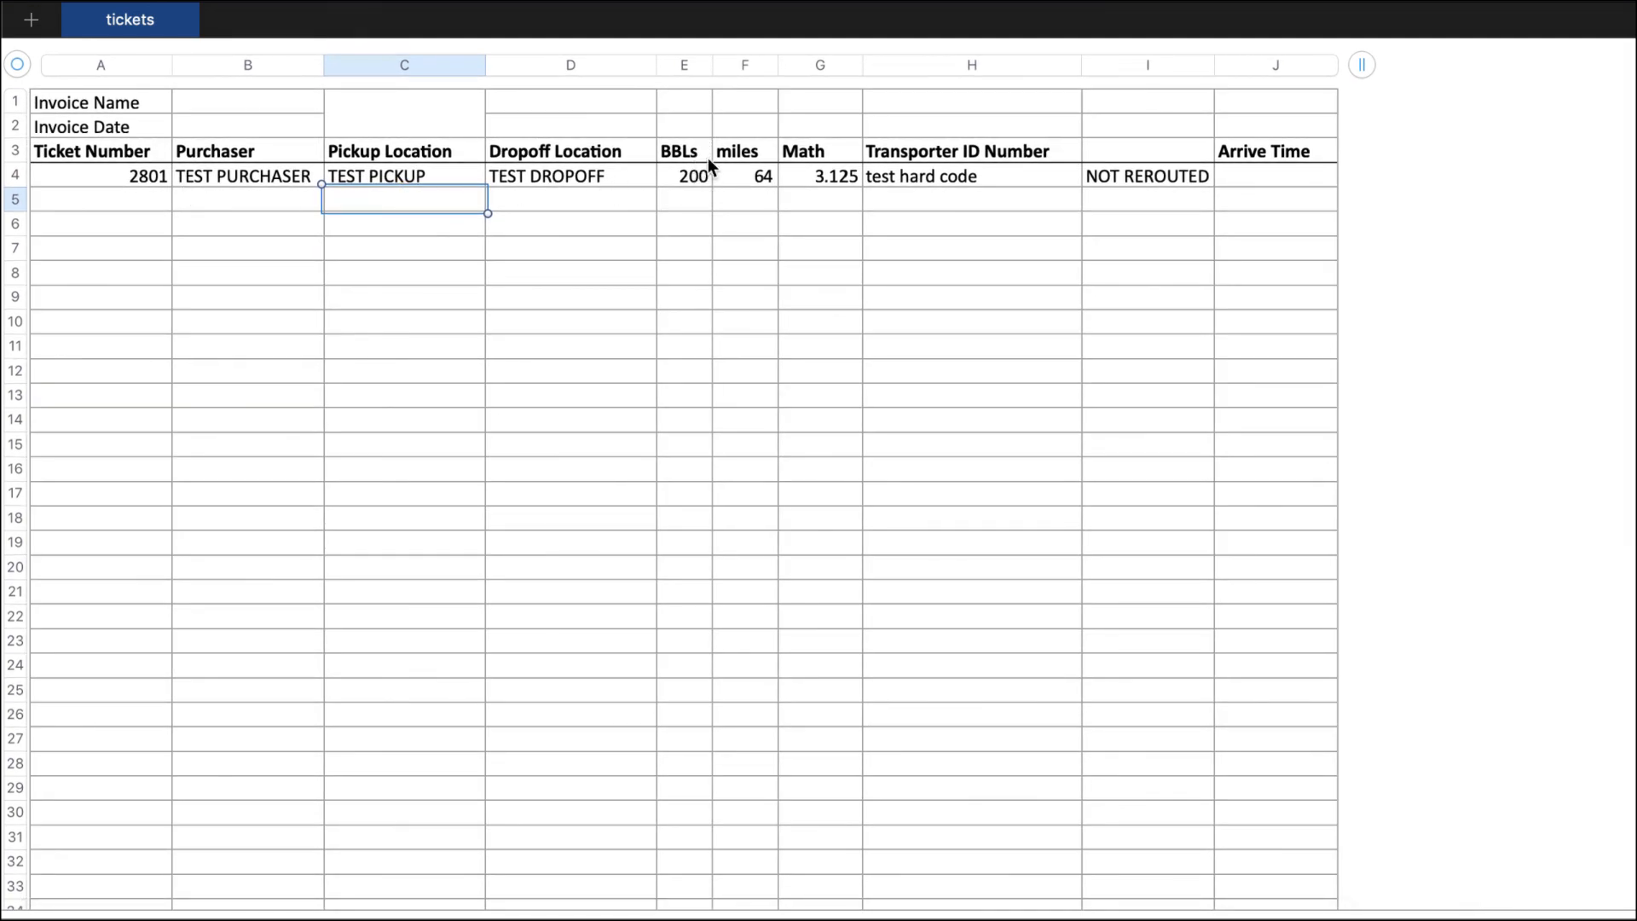
Step: Open the Math formula in cell G4, add a reference to cell G6 and accept the formula
click(814, 172)
click(813, 172)
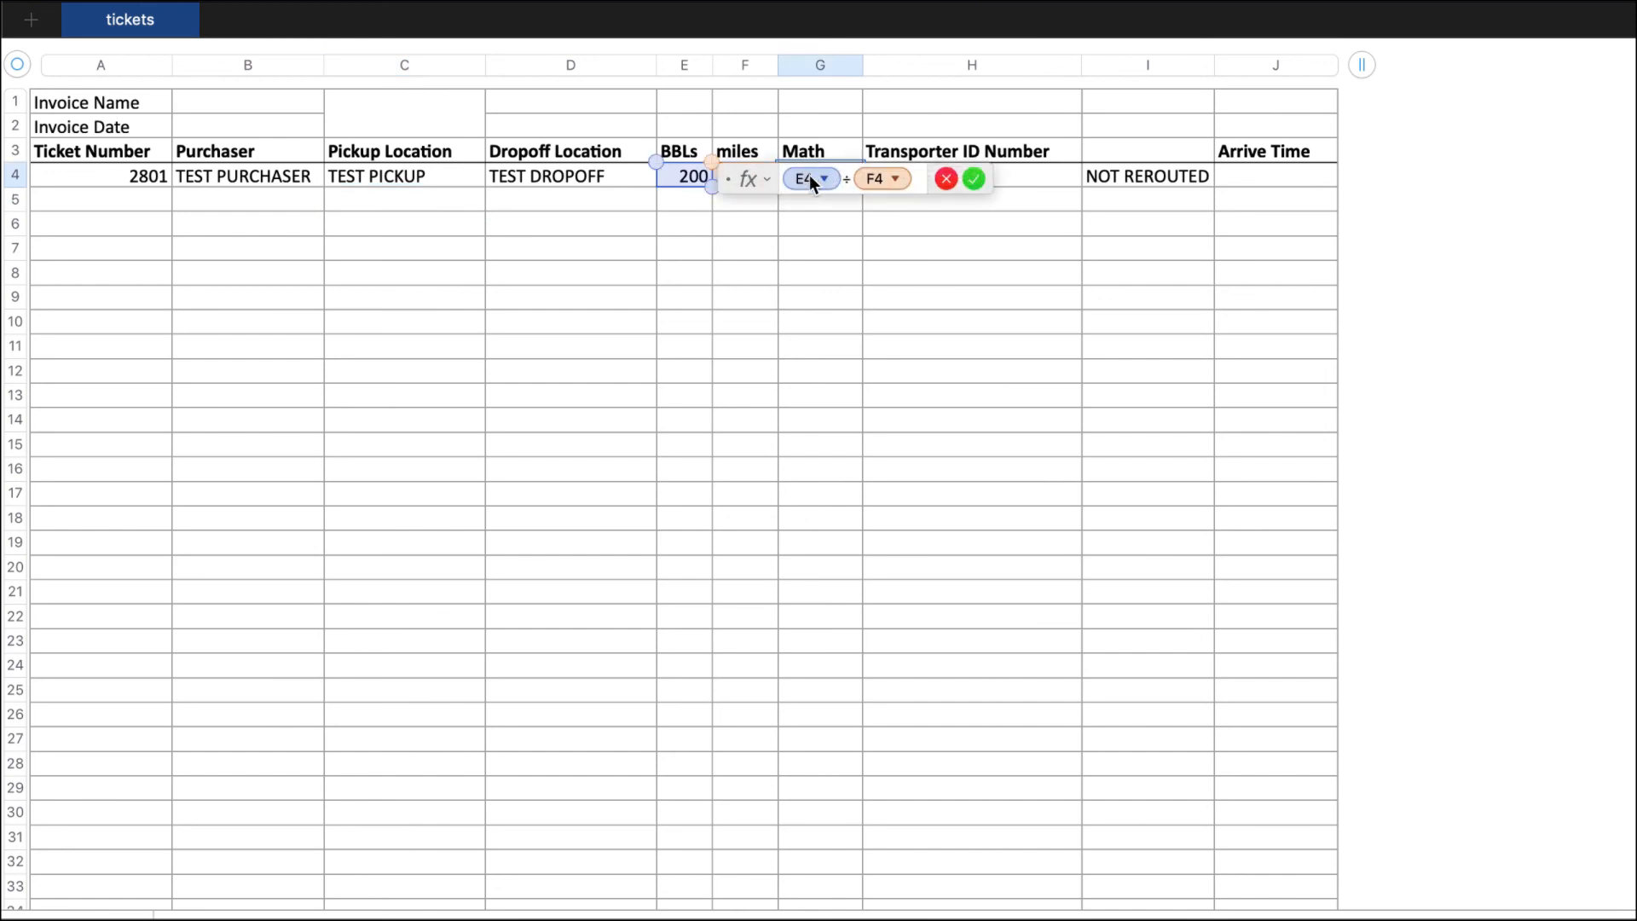
text(+)
click(791, 232)
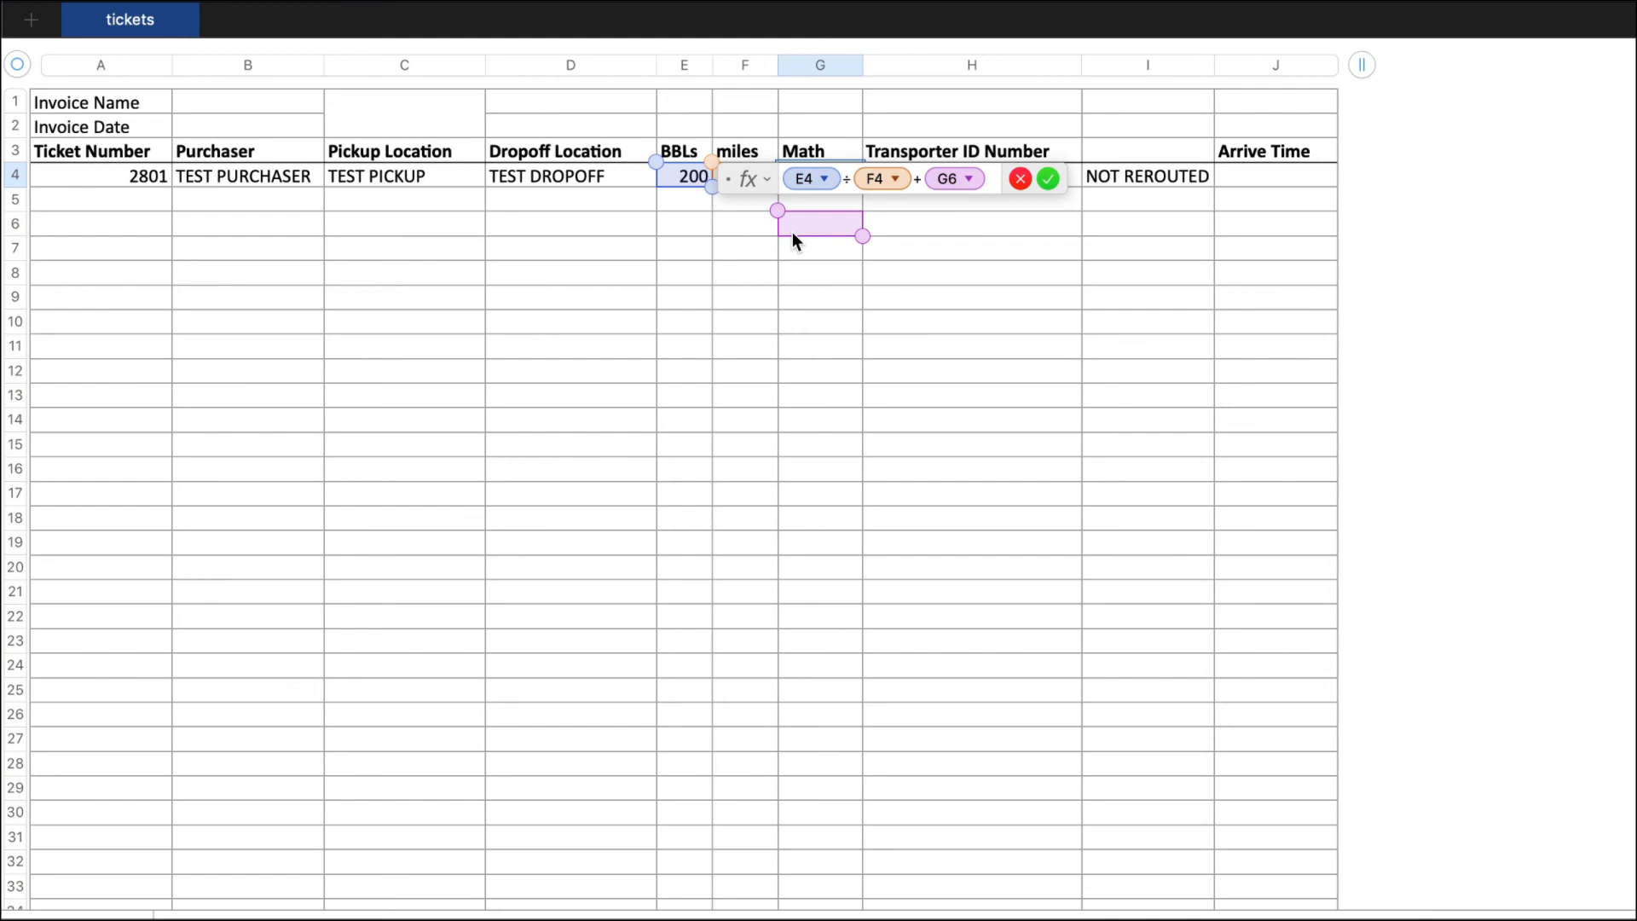
key(Return)
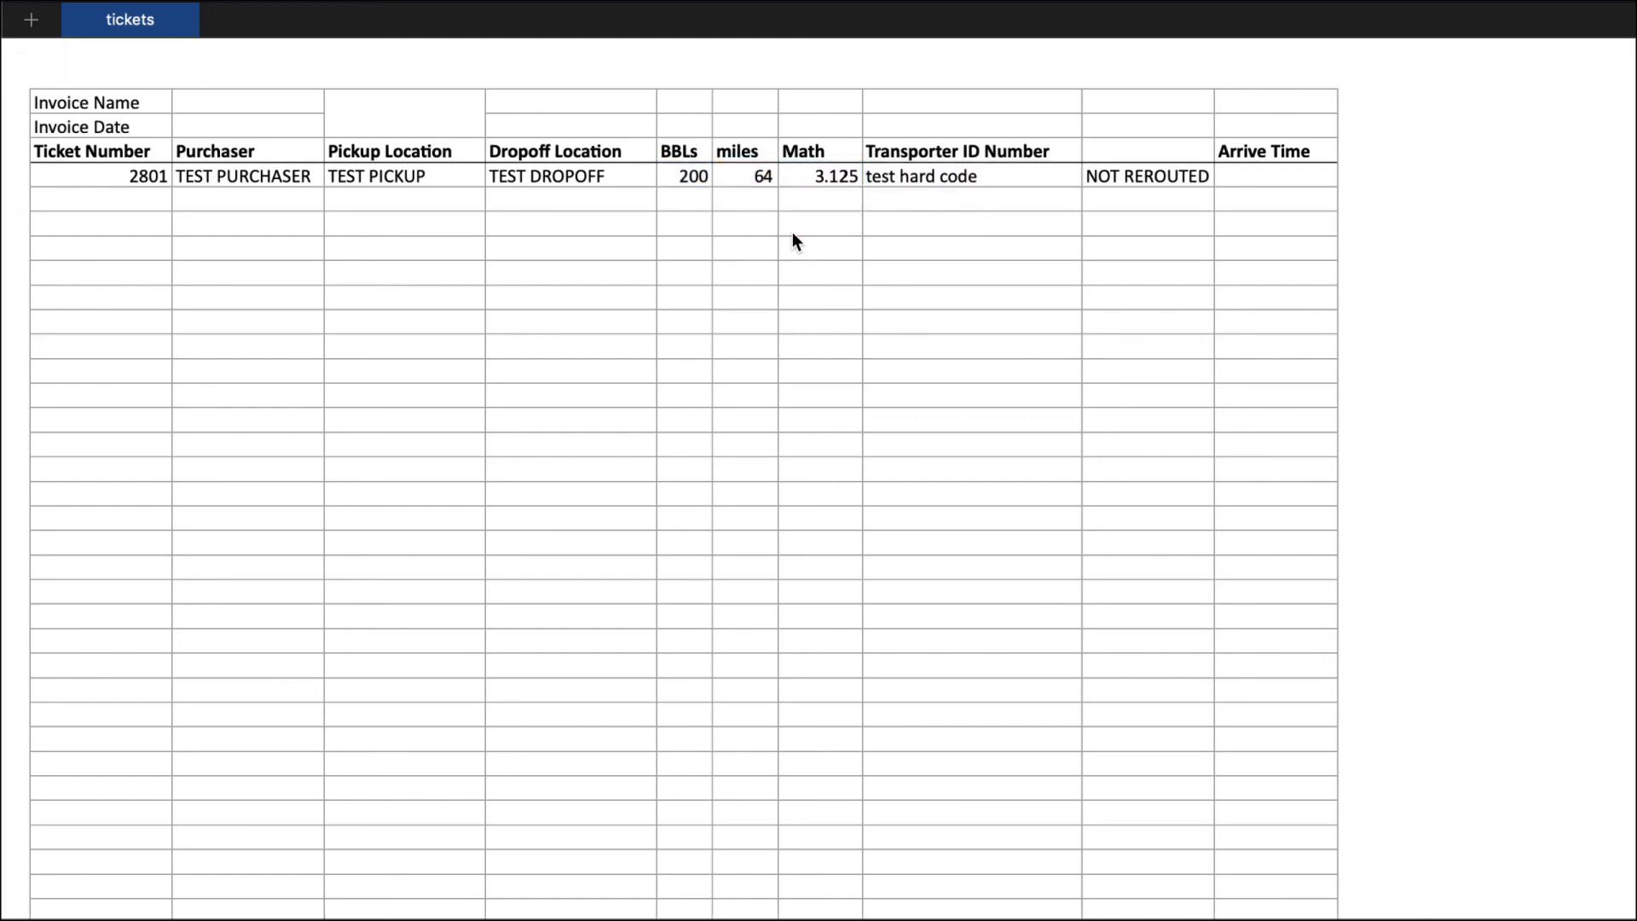
Step: Check the Transporter ID Number and reroute cells in row 4, and compare them with the sheet setup in the Report Template Builder
click(902, 177)
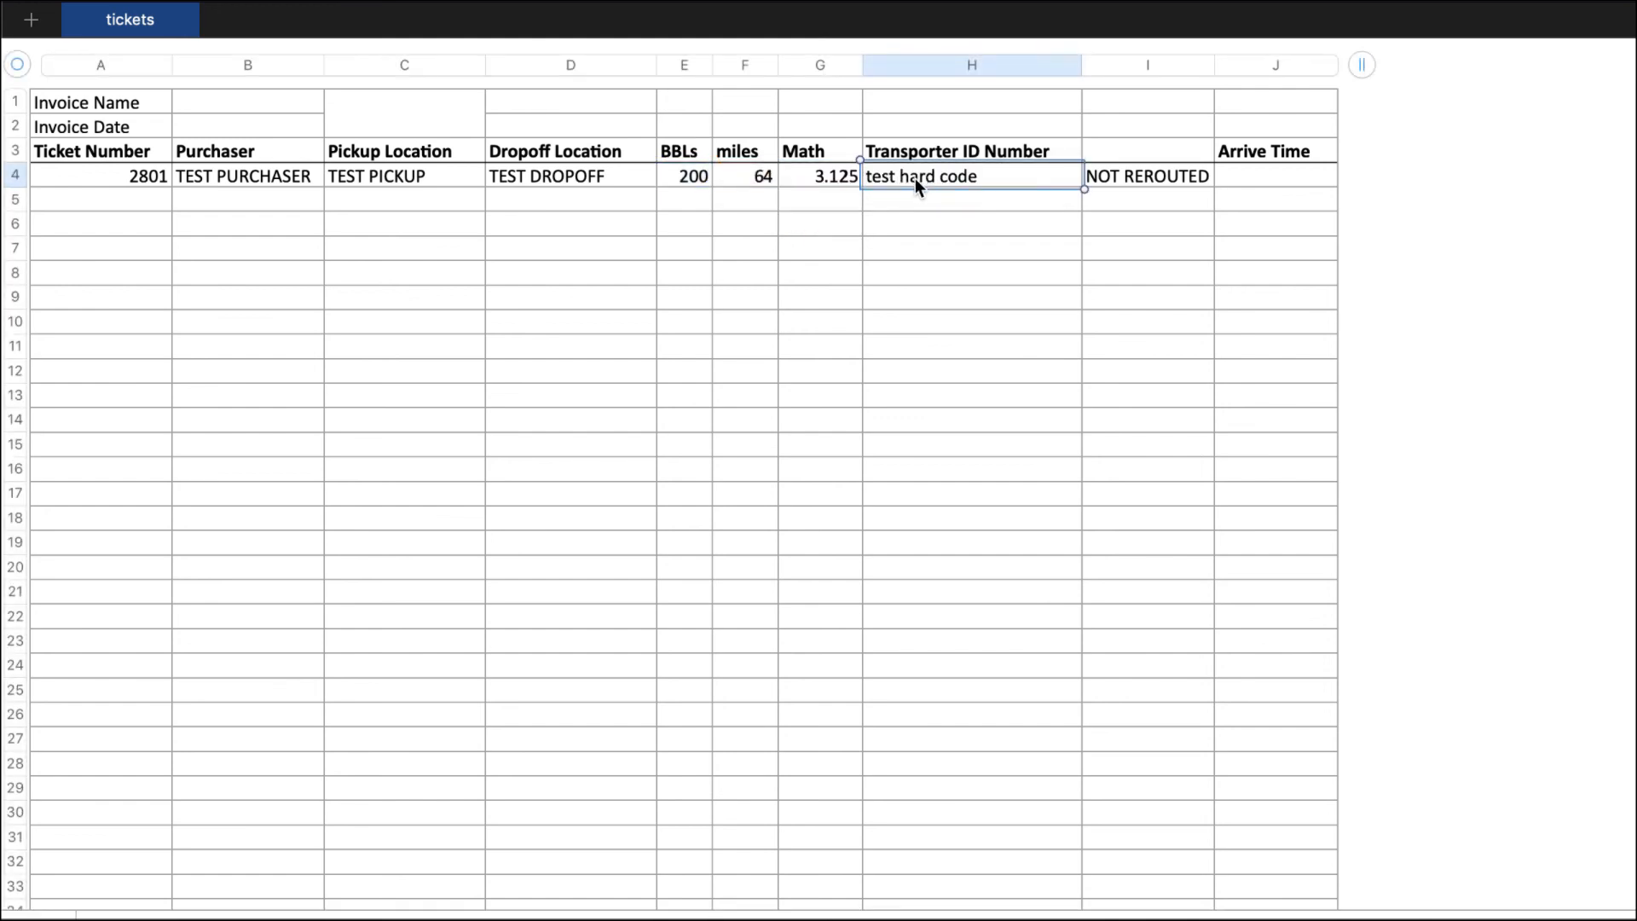
click(1134, 176)
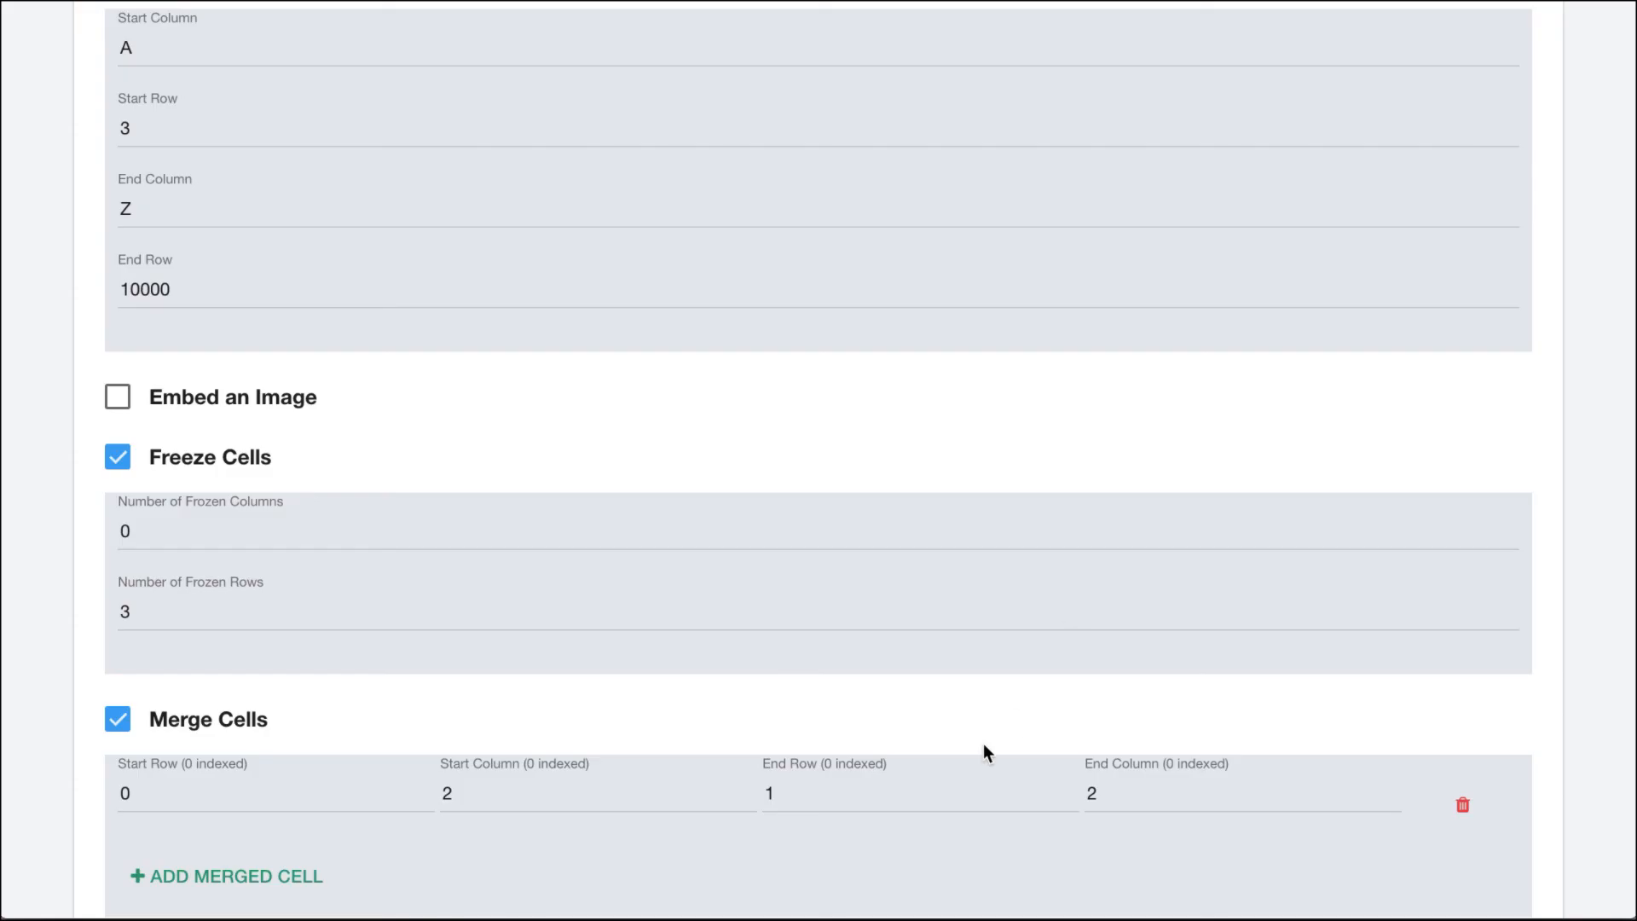
scroll(984, 744, down, 2)
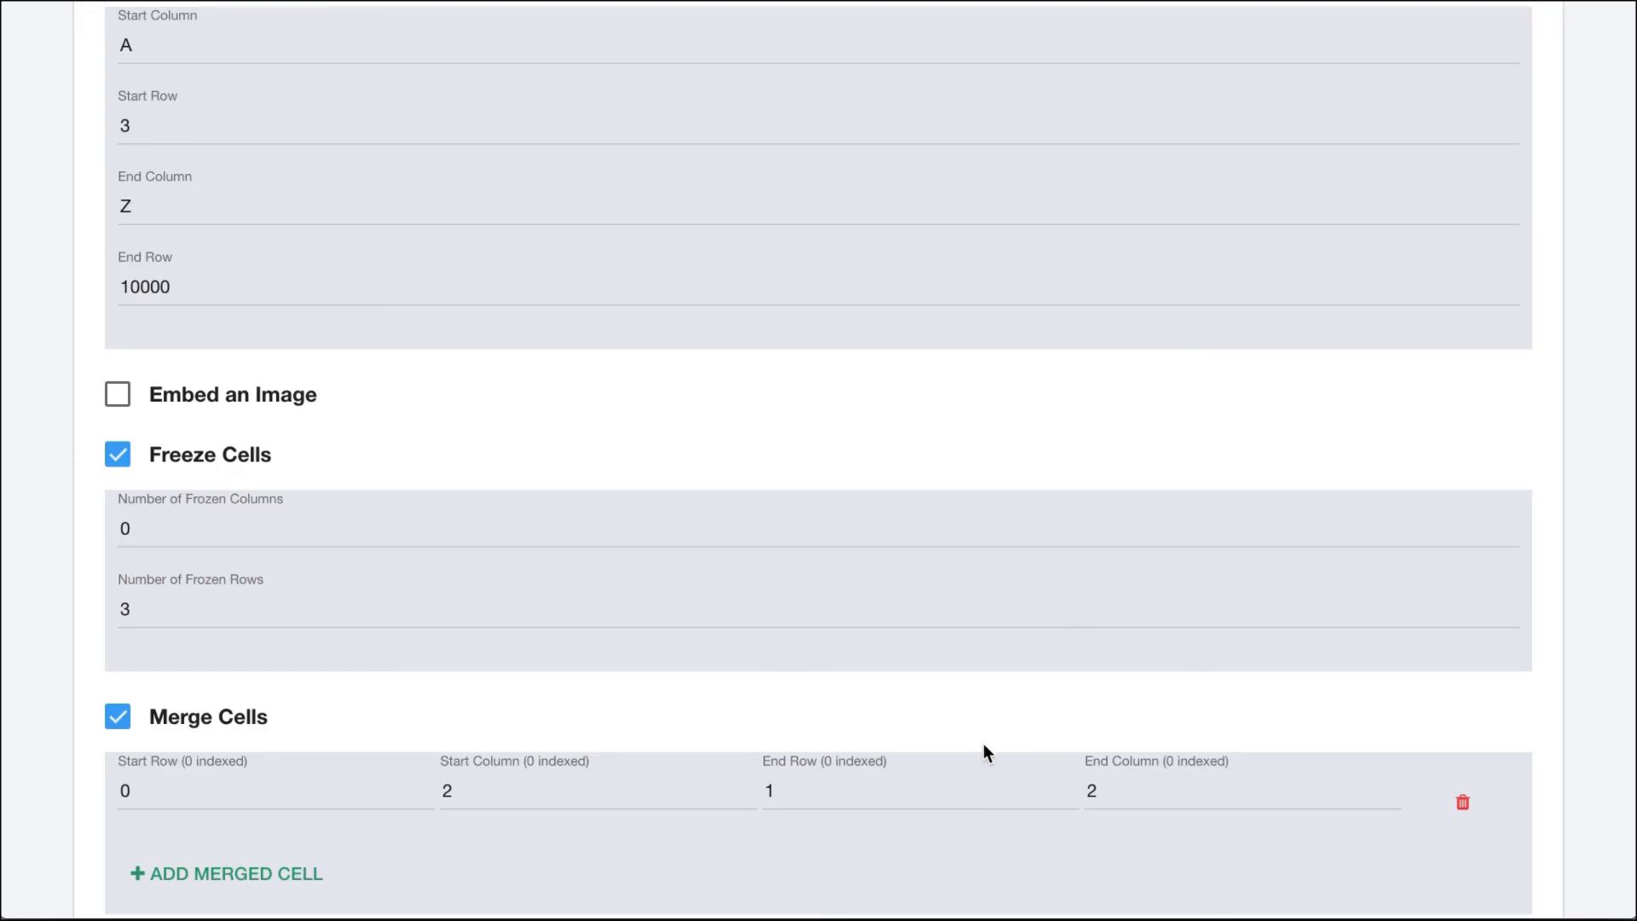
scroll(984, 743, up, 14)
scroll(984, 743, up, 15)
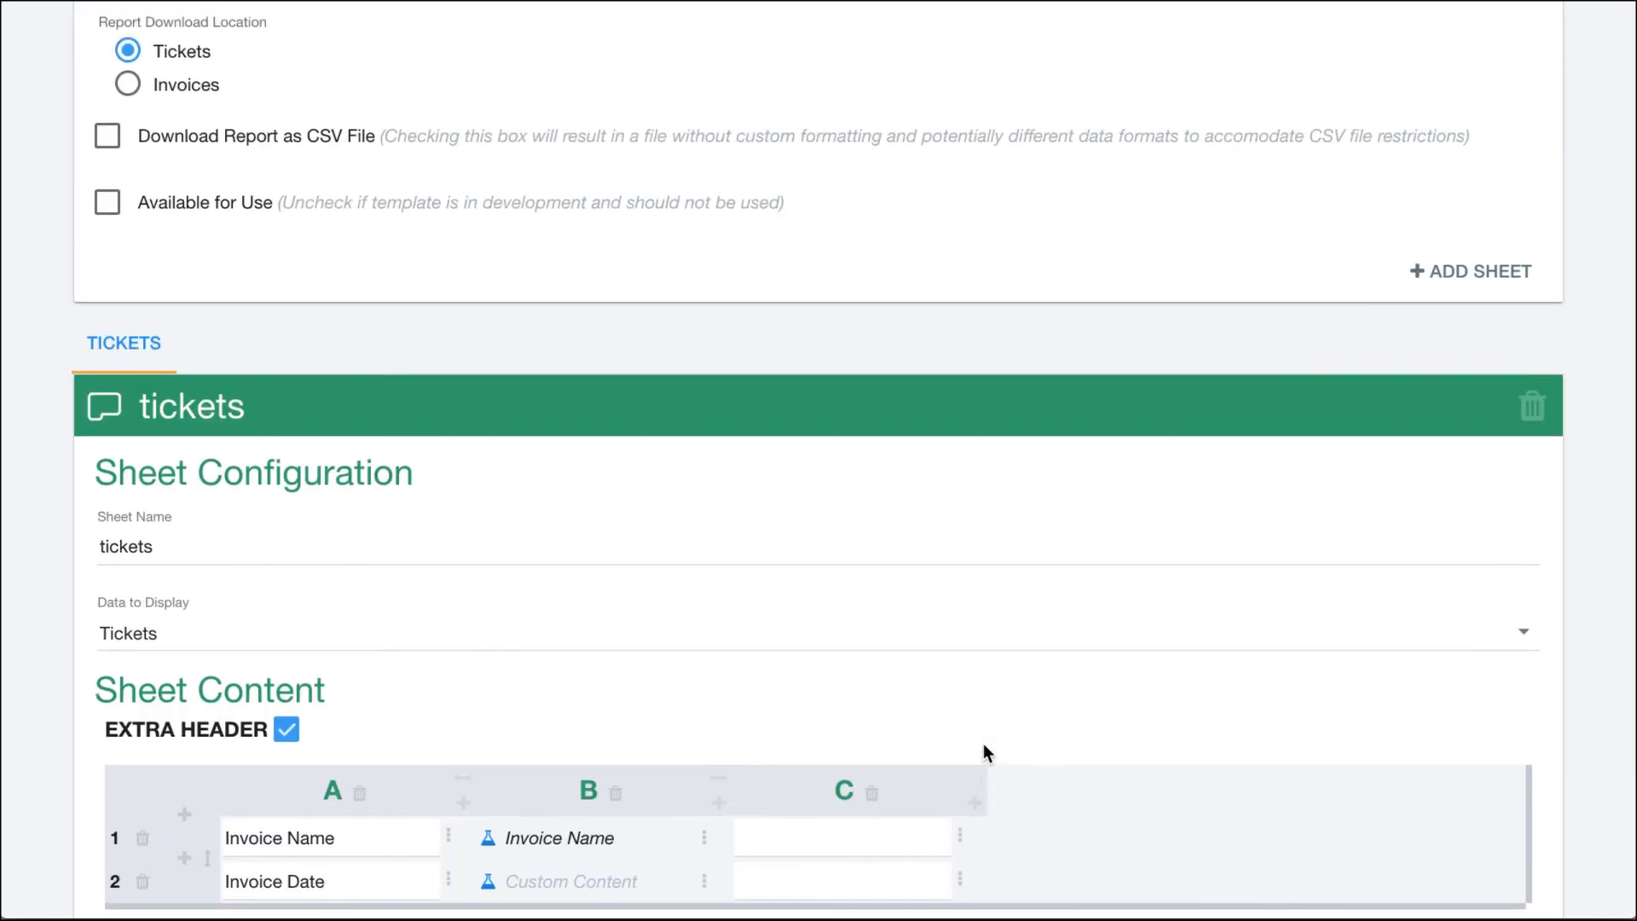
scroll(984, 744, down, 8)
scroll(984, 743, up, 9)
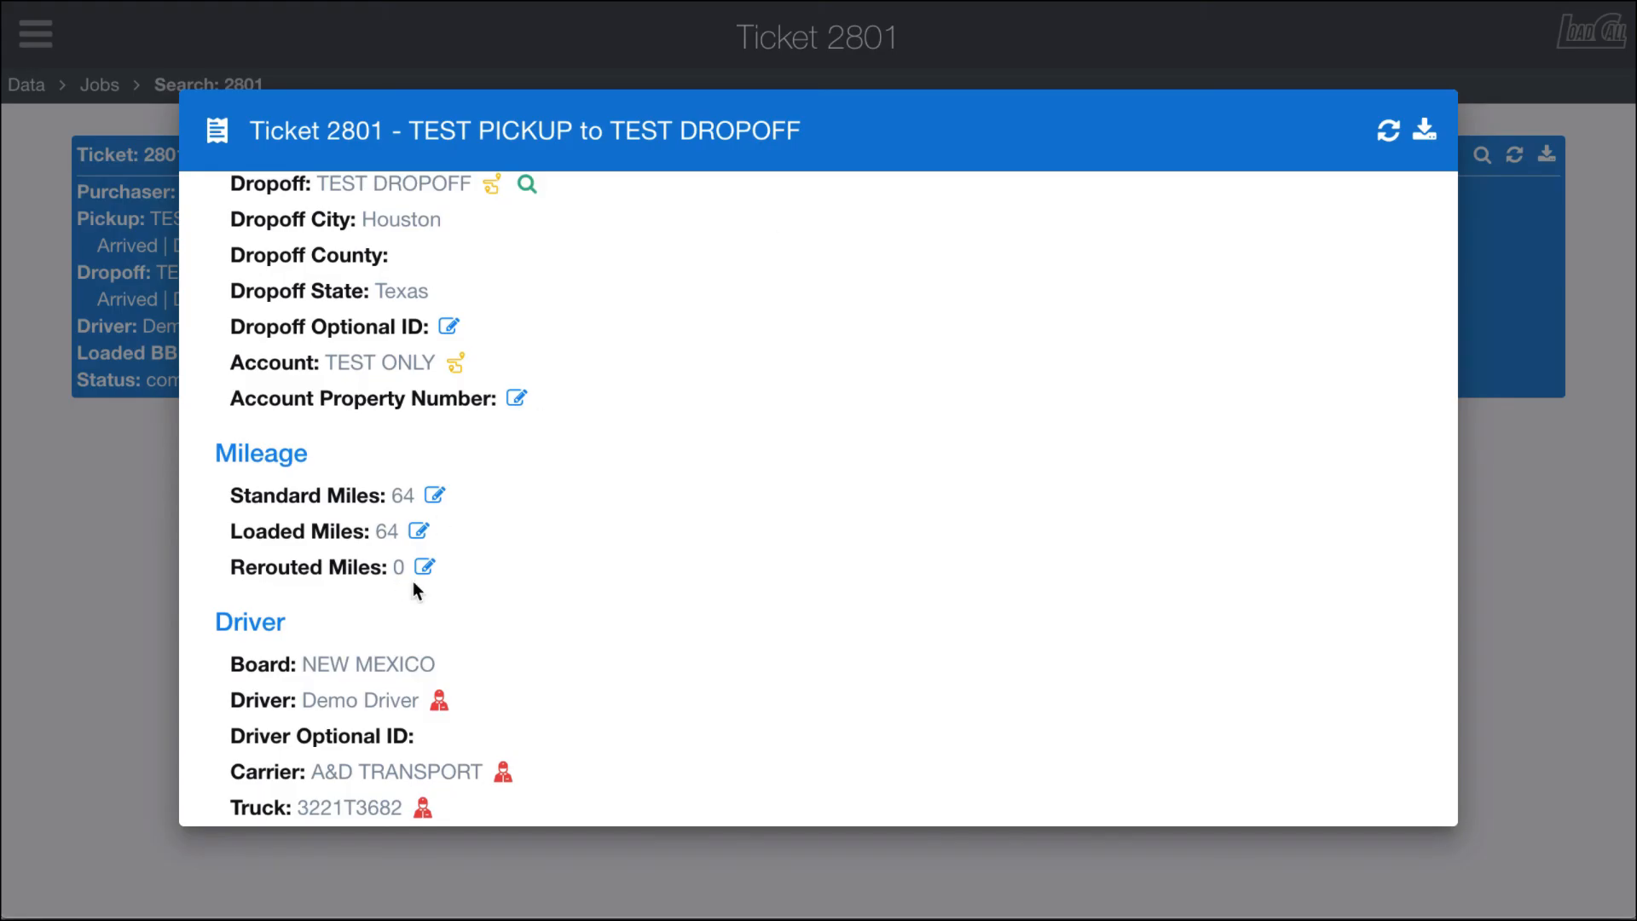
Step: Examine the test ticket's details and its pickup and dropoff timestamps as the source of the report's arrive time
scroll(413, 580, up, 10)
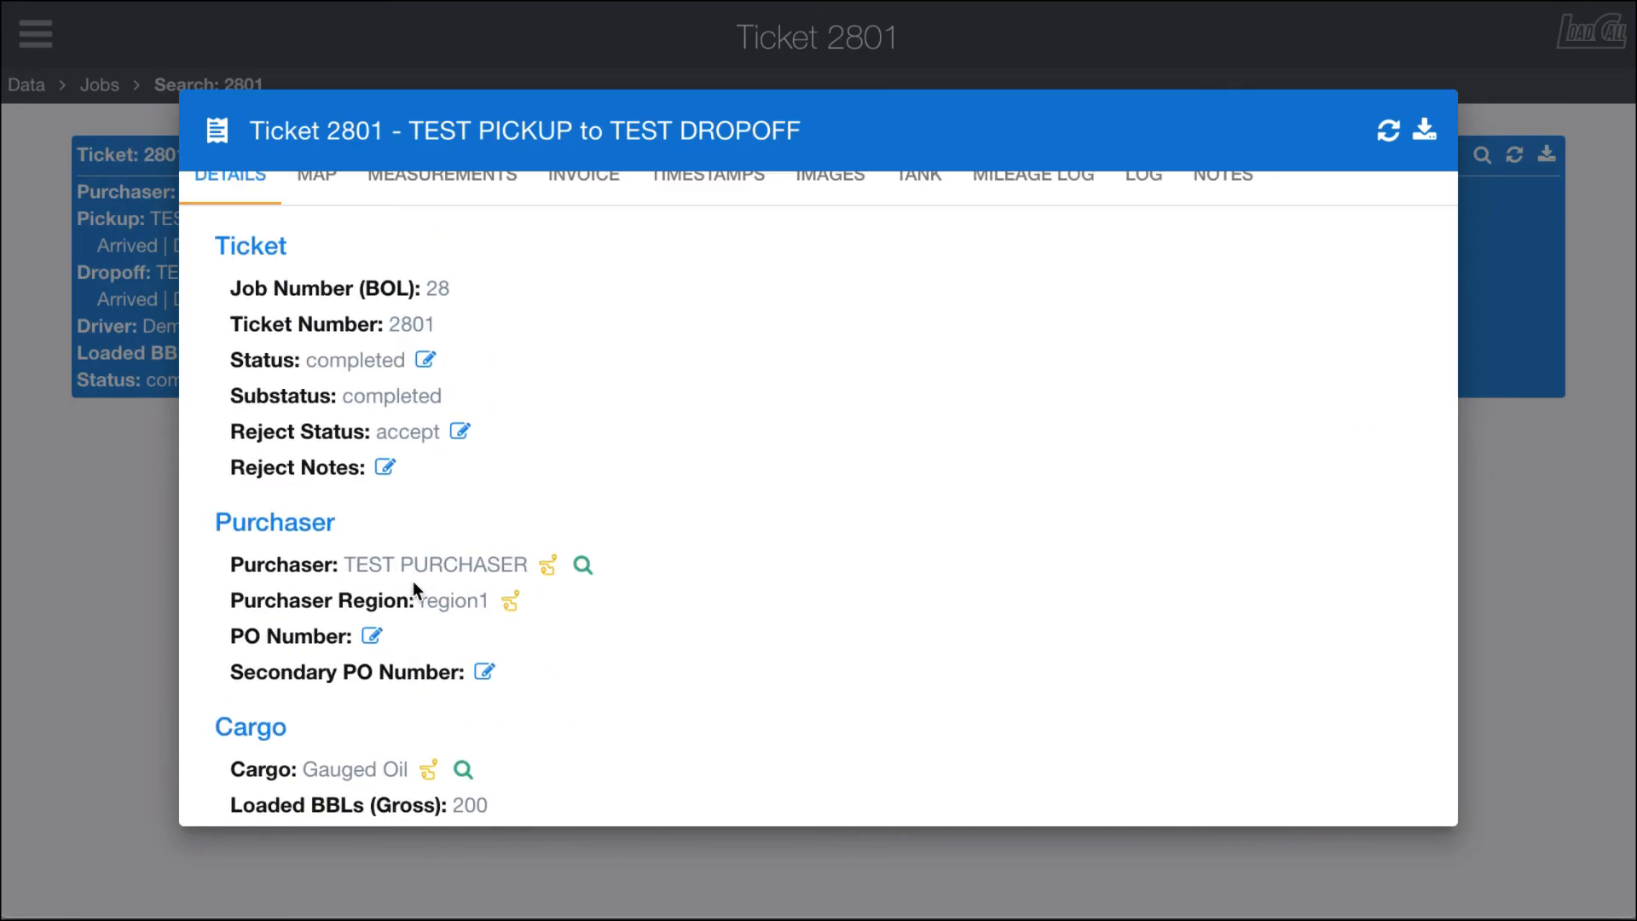
click(740, 200)
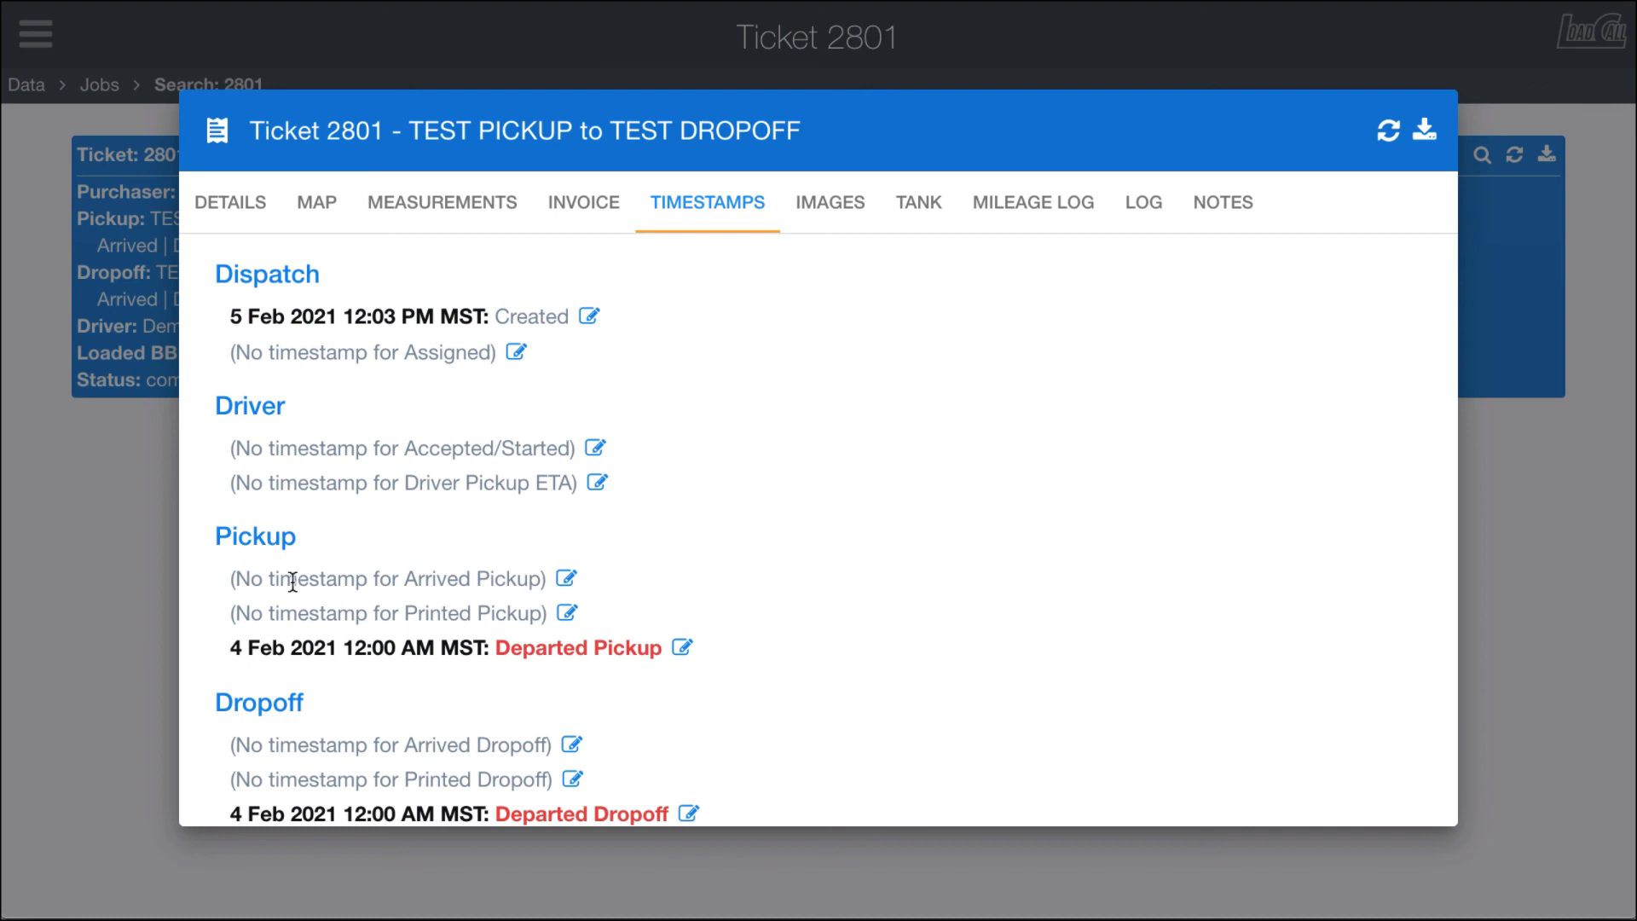
scroll(608, 722, down, 1)
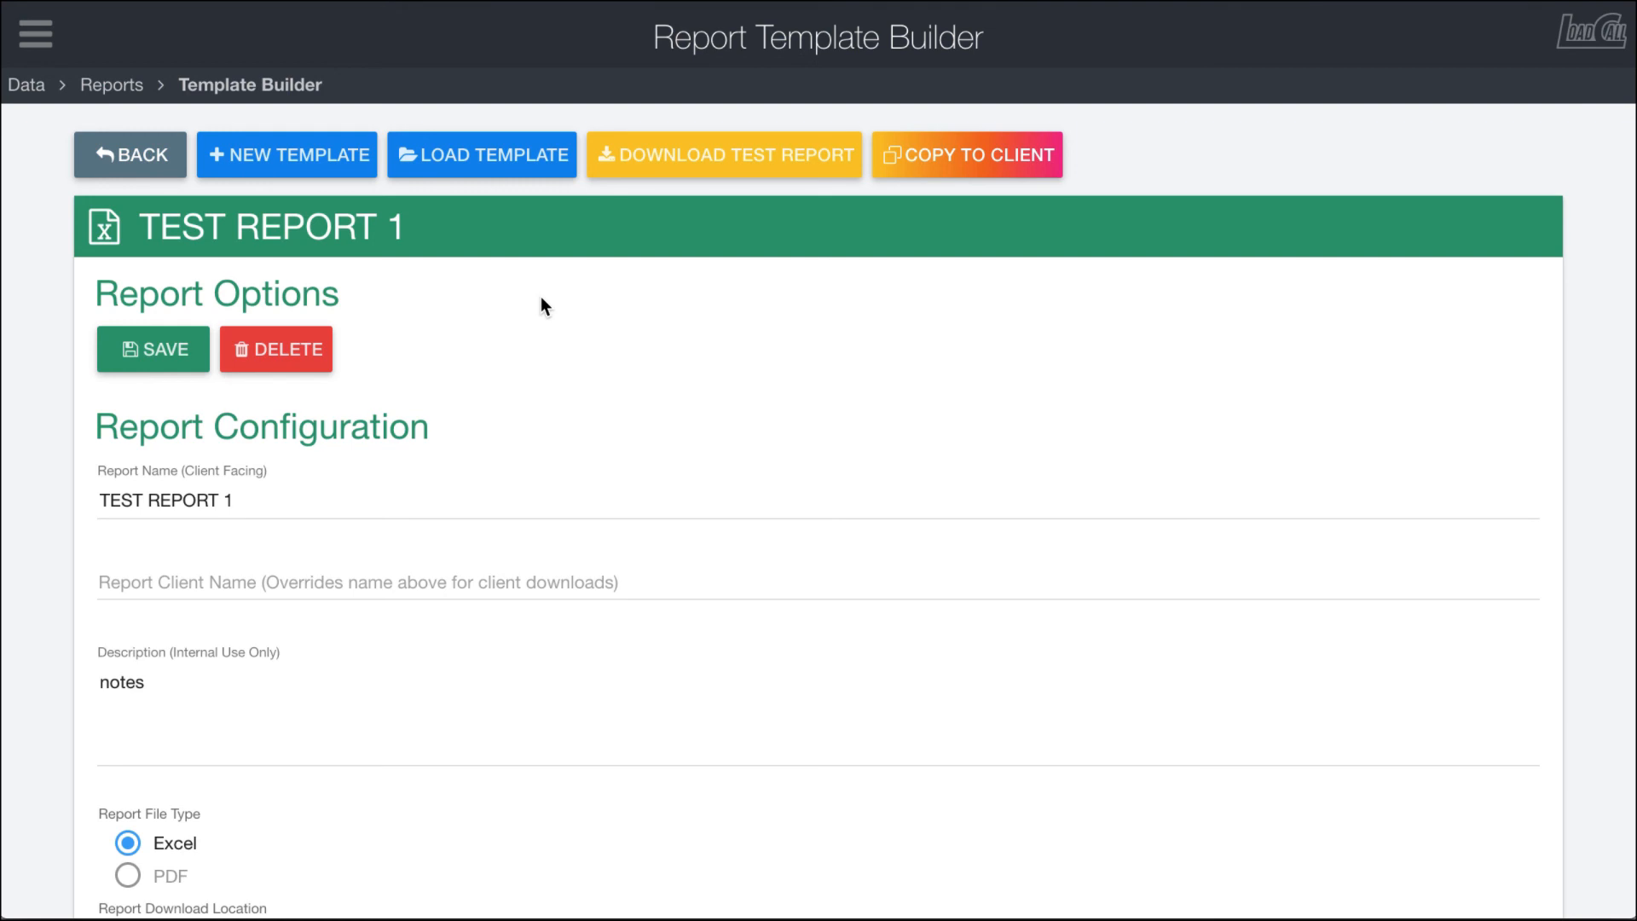
Step: Review the whole TEST REPORT 1 template, from report configuration through header and repeated data to autofilter, freeze and merge settings
scroll(542, 305, down, 1)
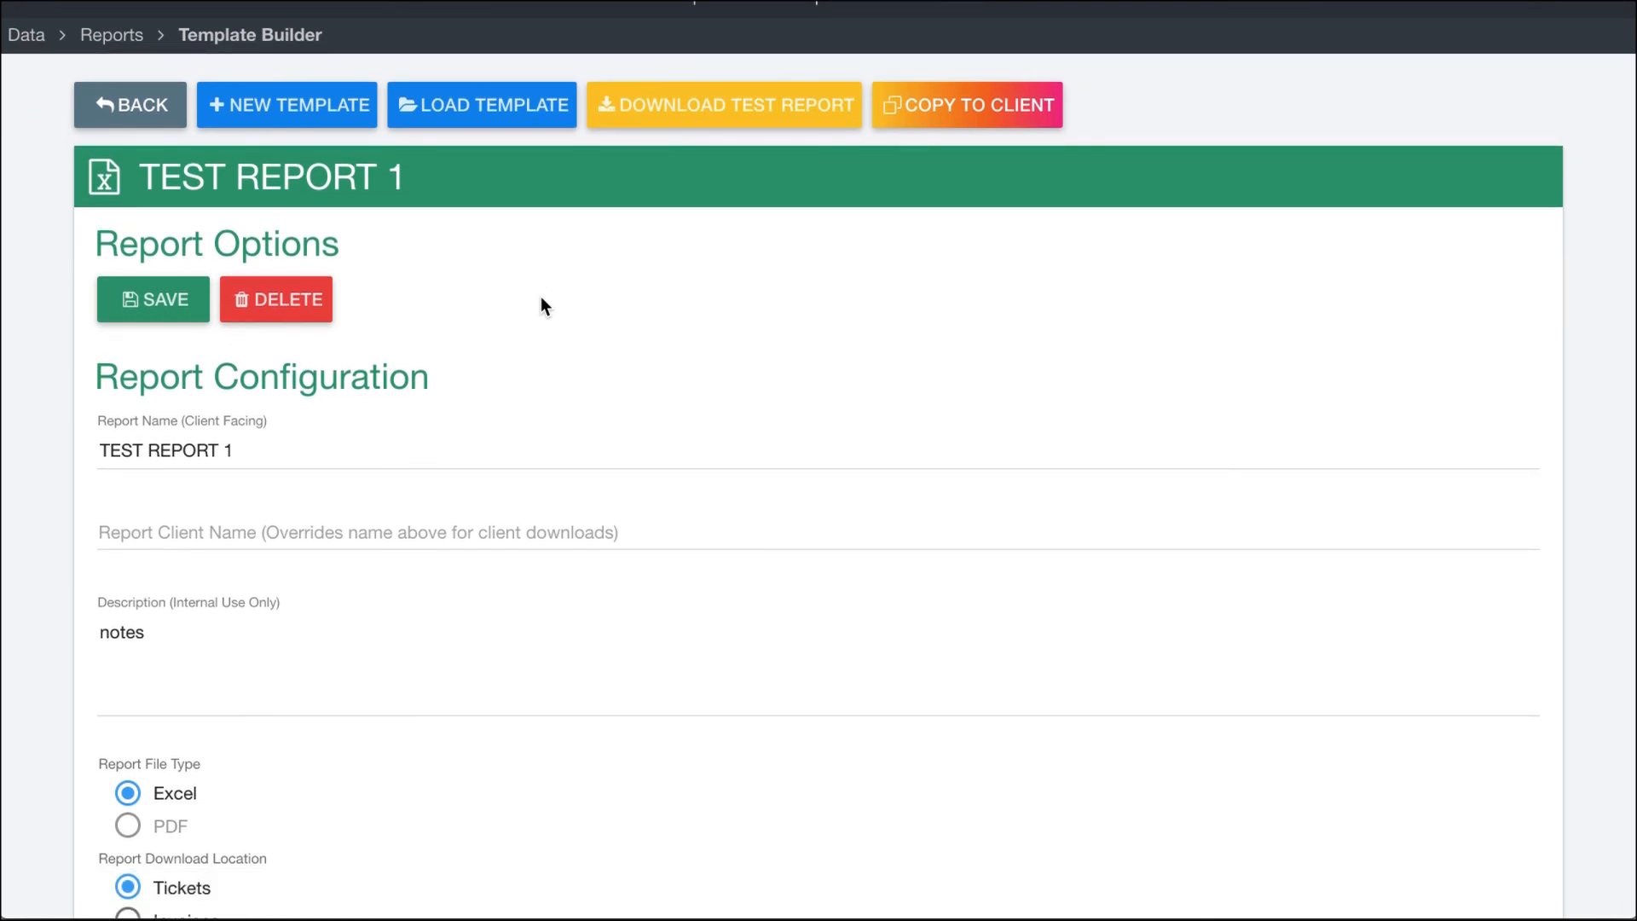
scroll(541, 299, down, 5)
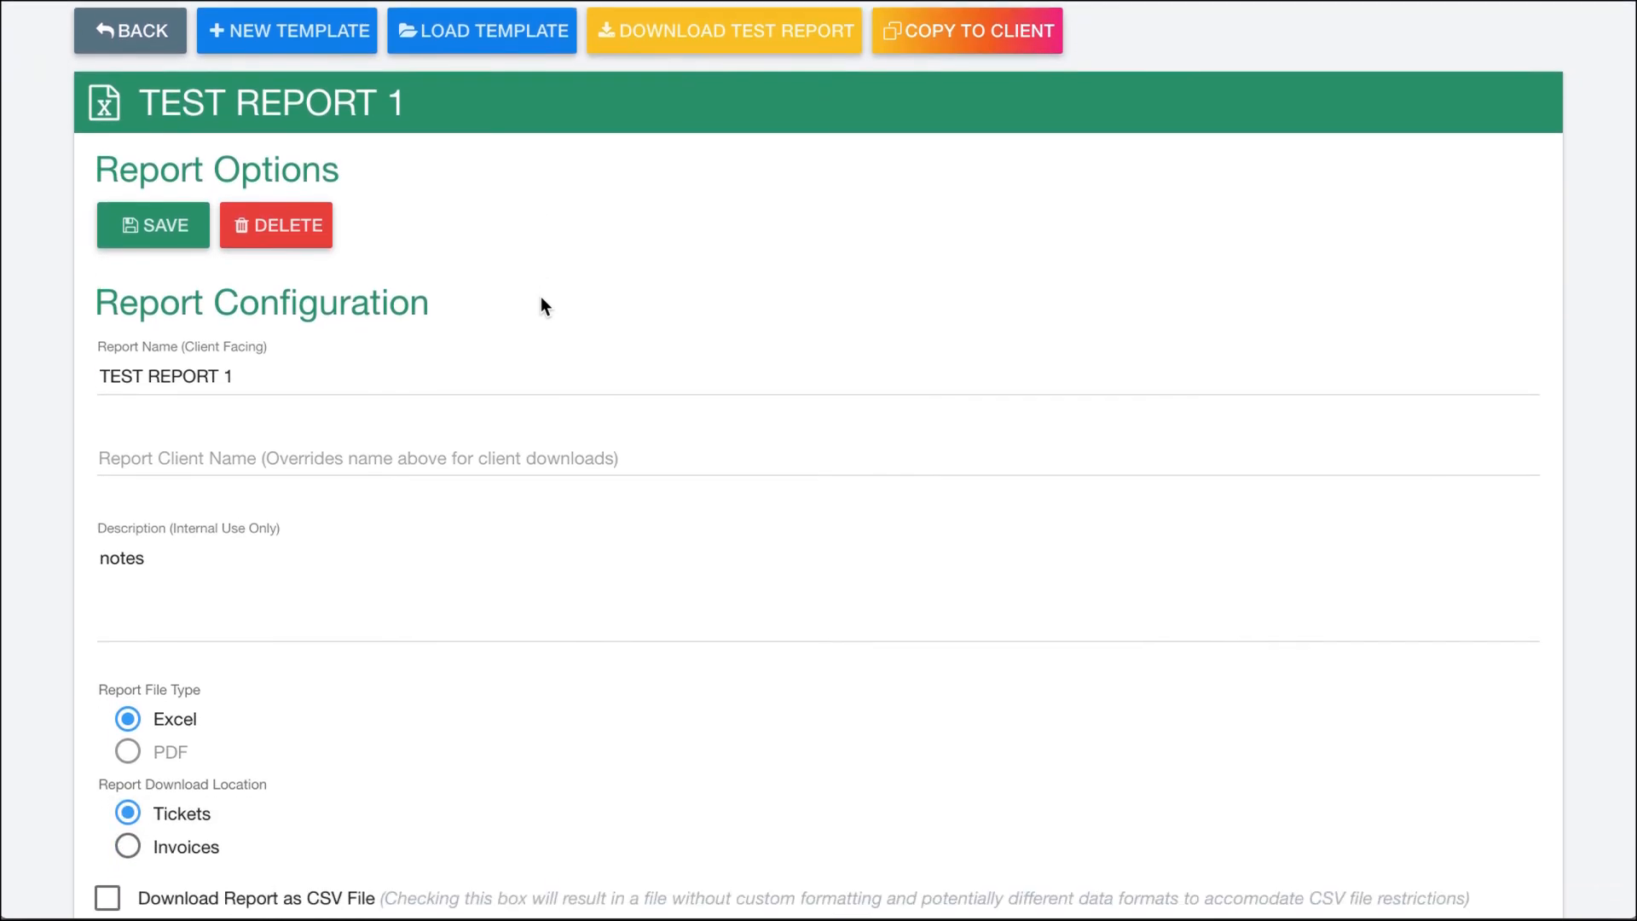
scroll(541, 296, down, 8)
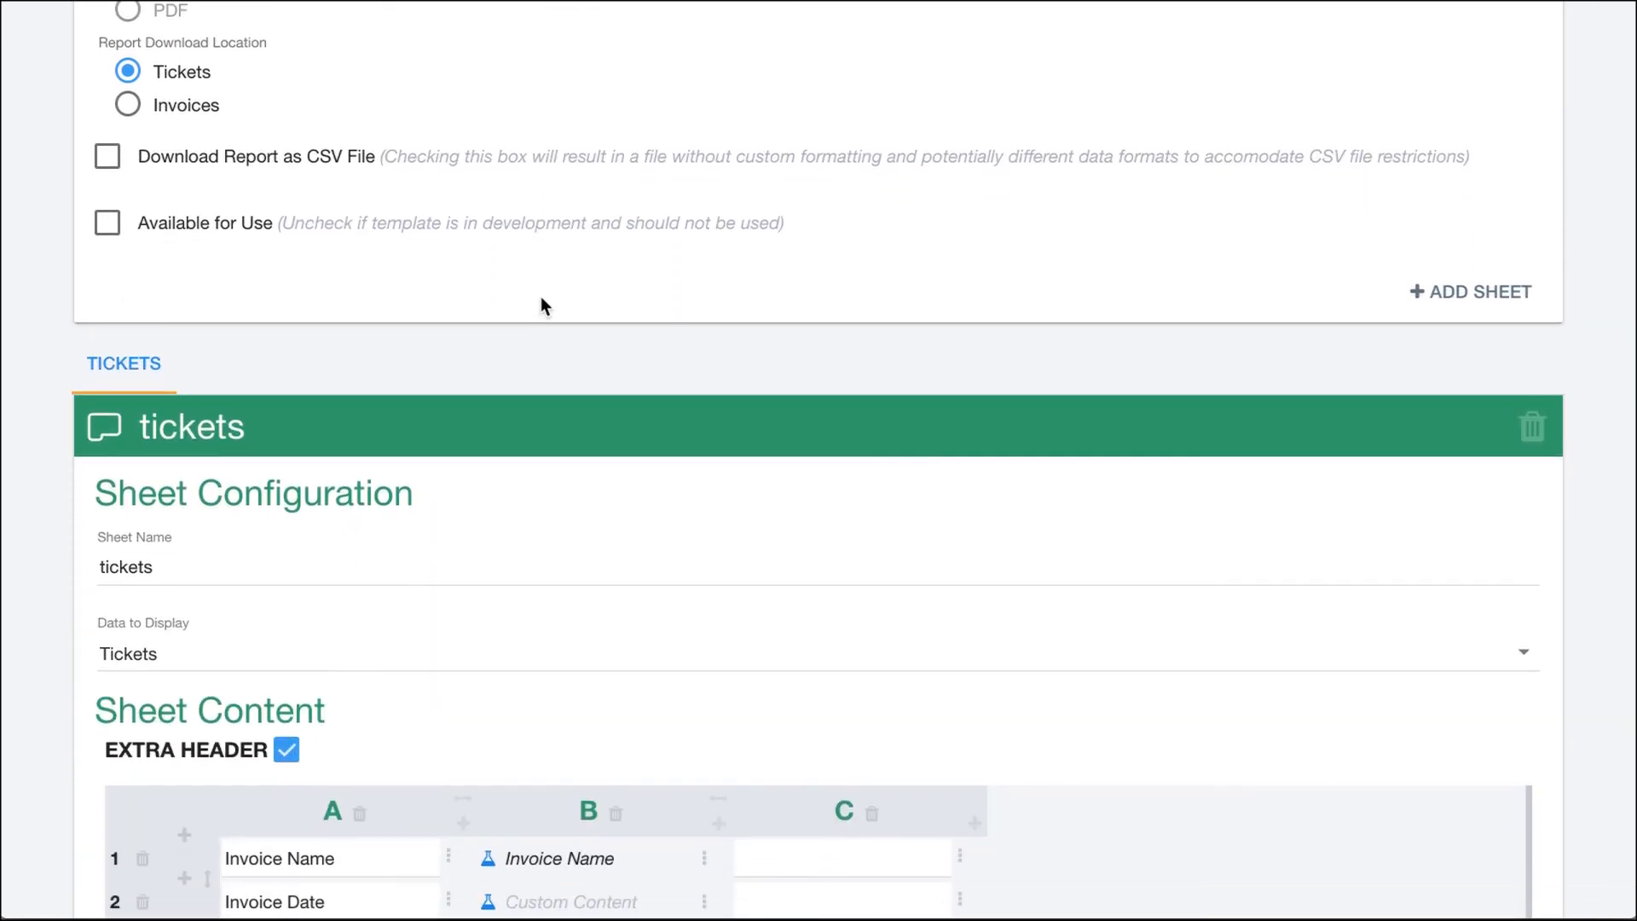
scroll(541, 296, down, 3)
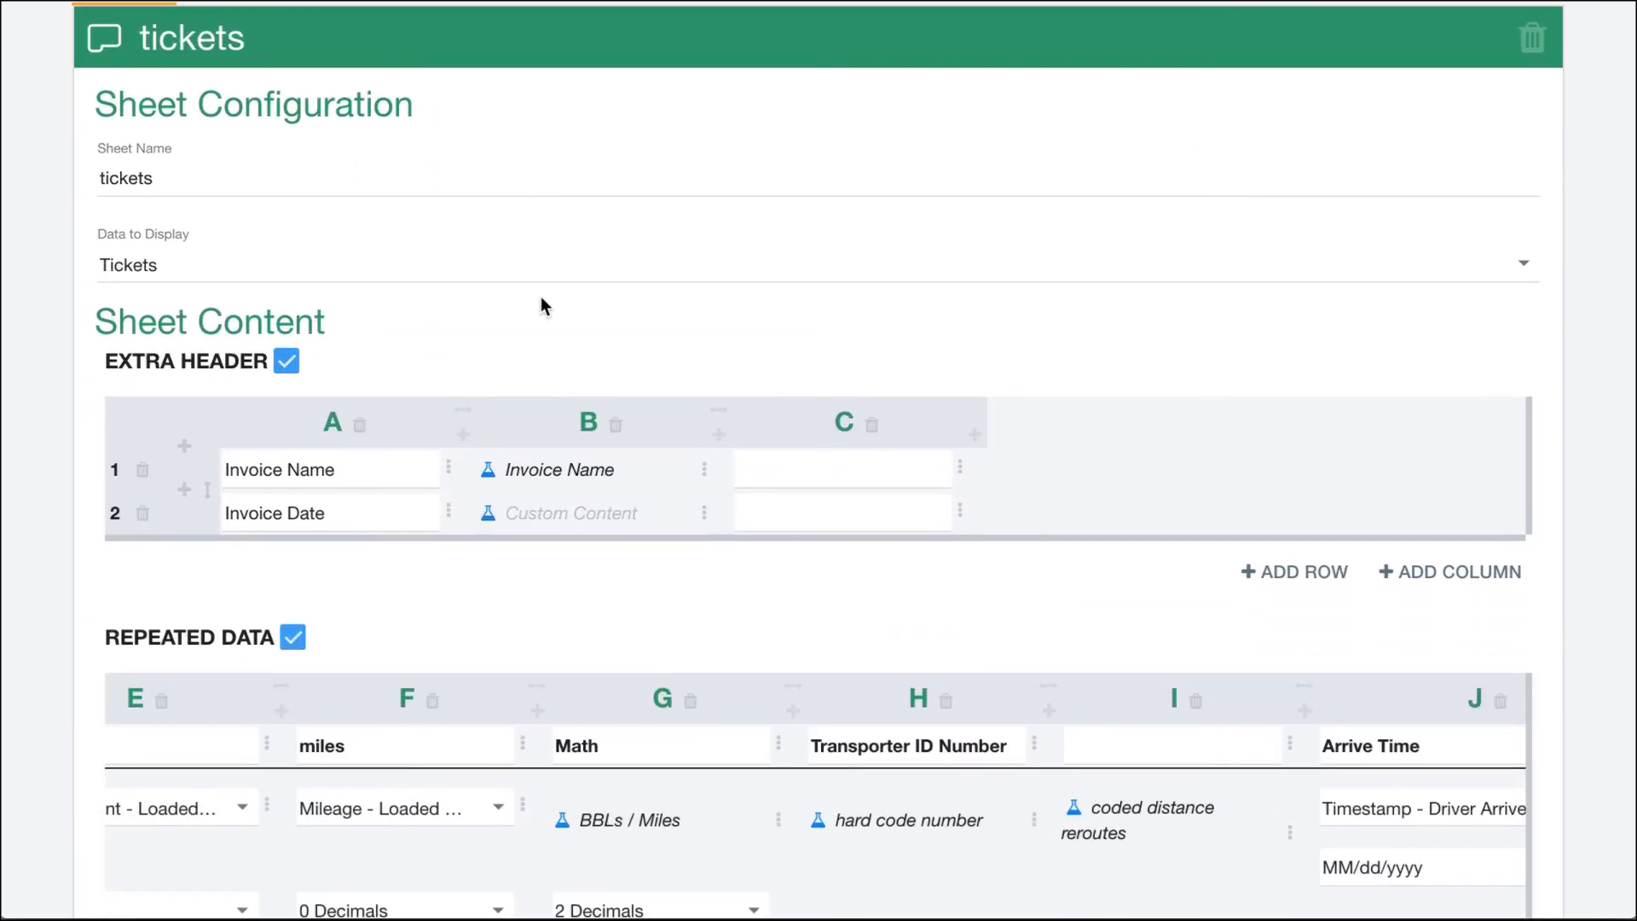
scroll(541, 298, down, 2)
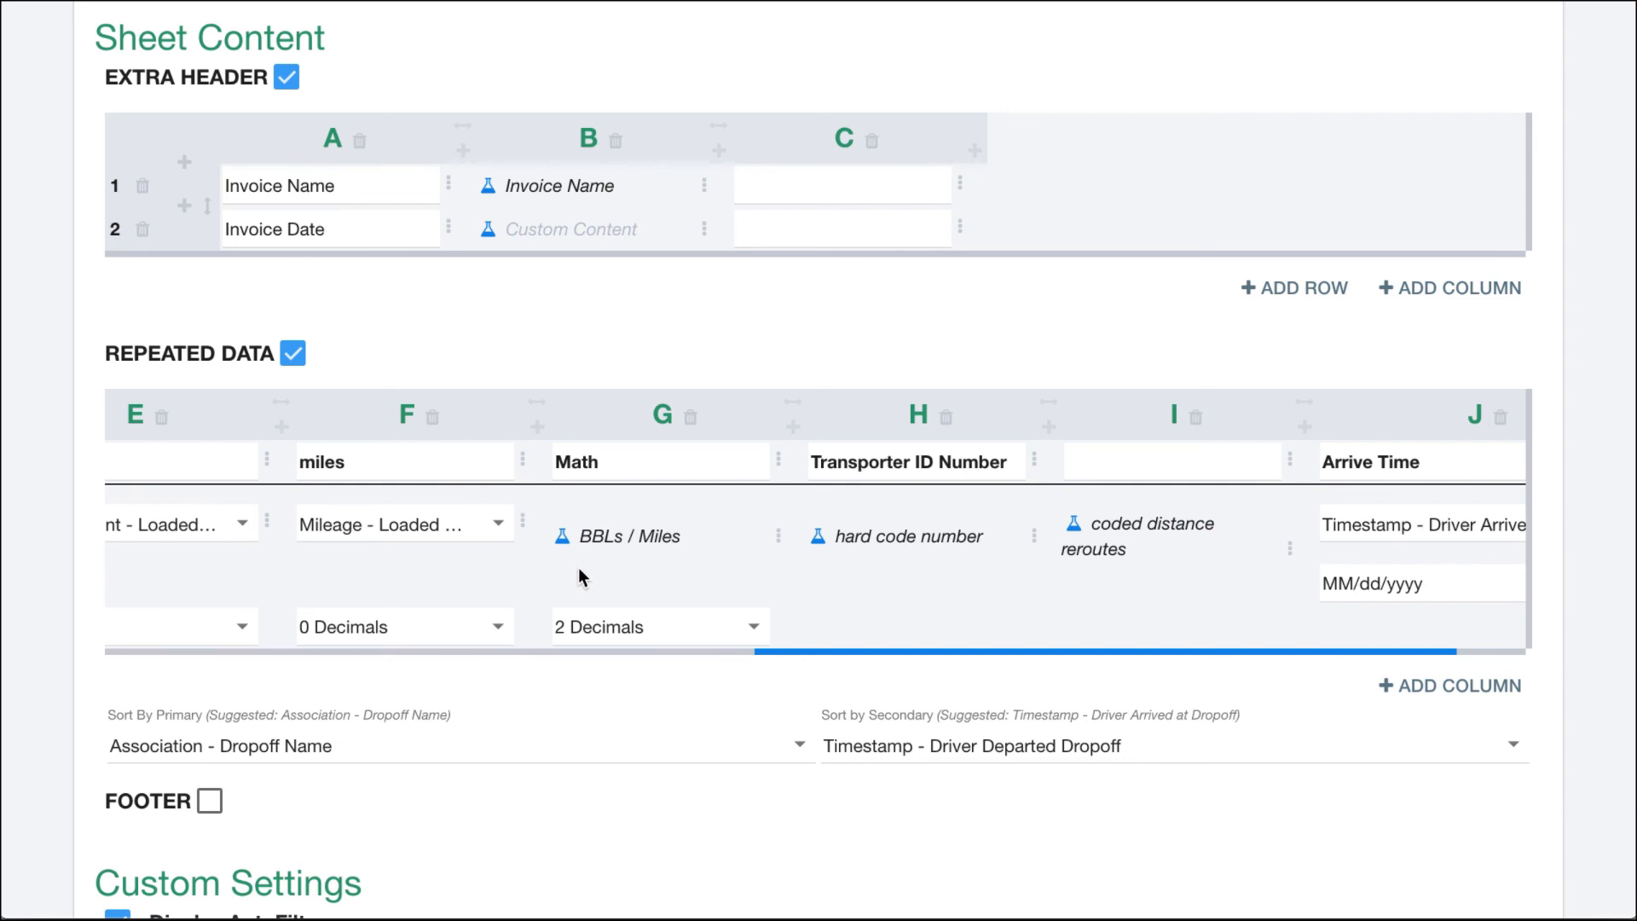
scroll(587, 571, right, 3)
scroll(588, 570, left, 15)
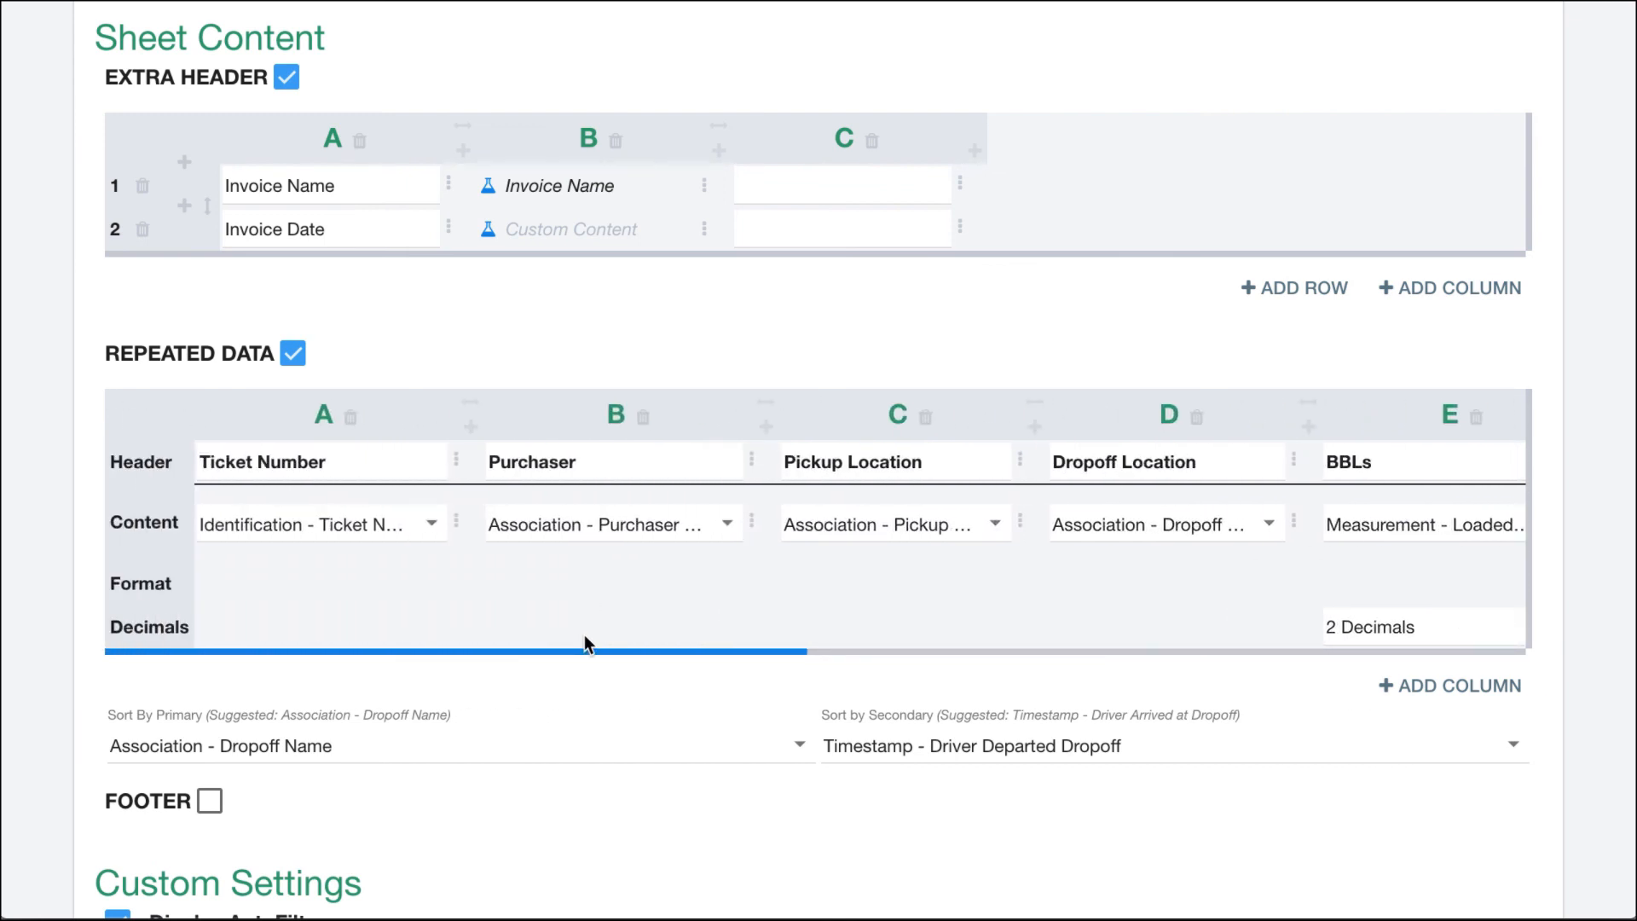
scroll(544, 733, down, 4)
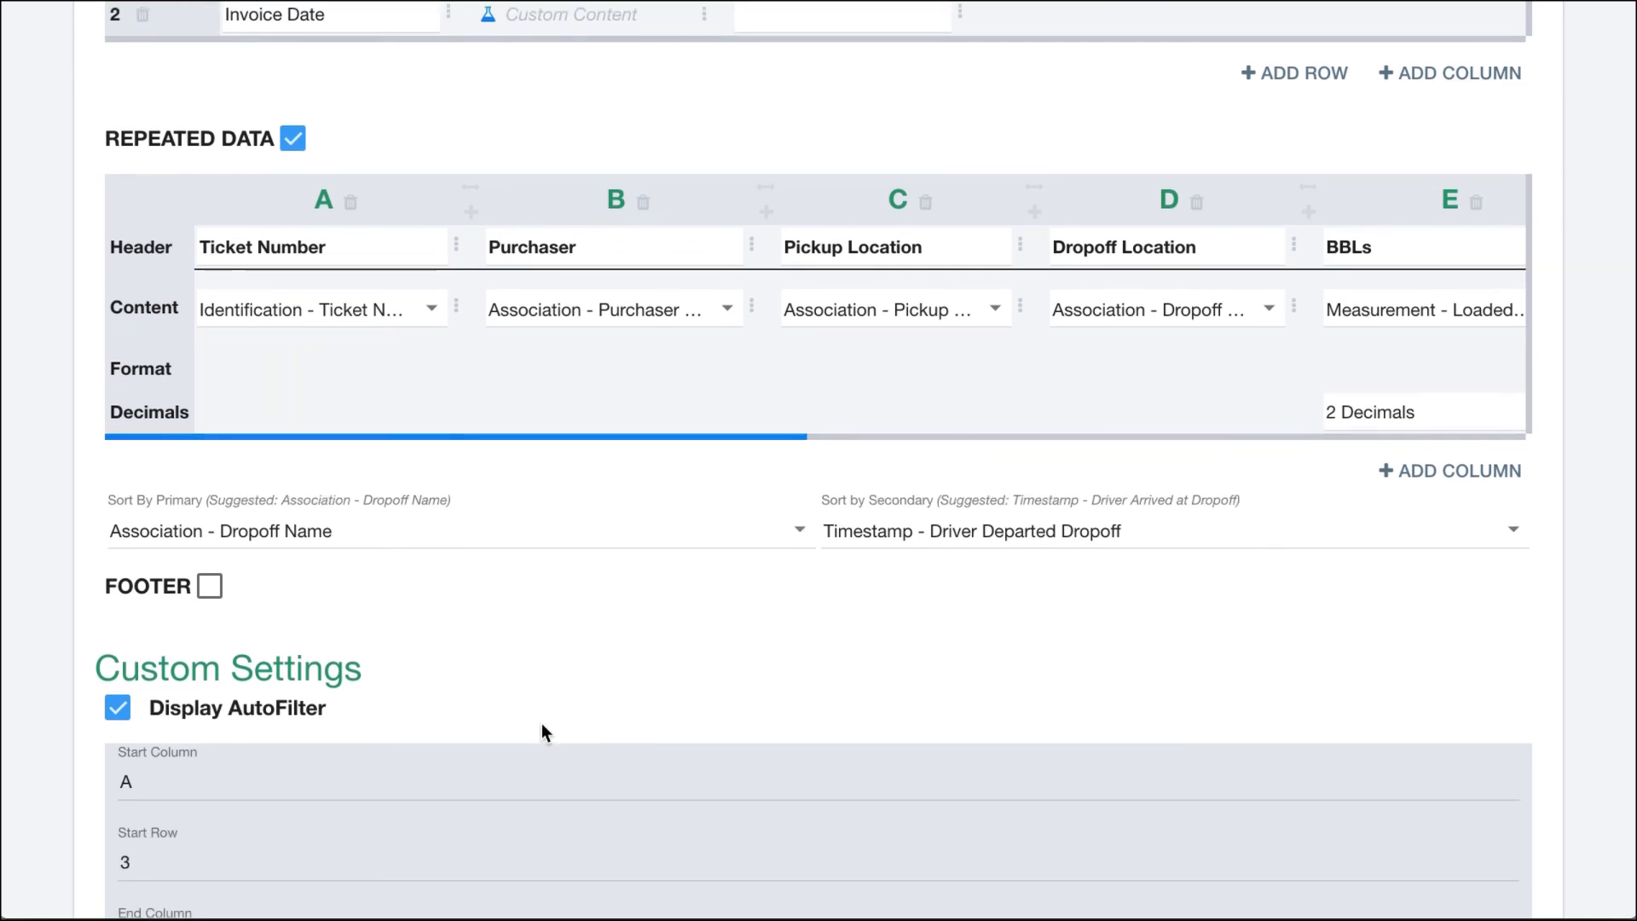
scroll(543, 731, down, 4)
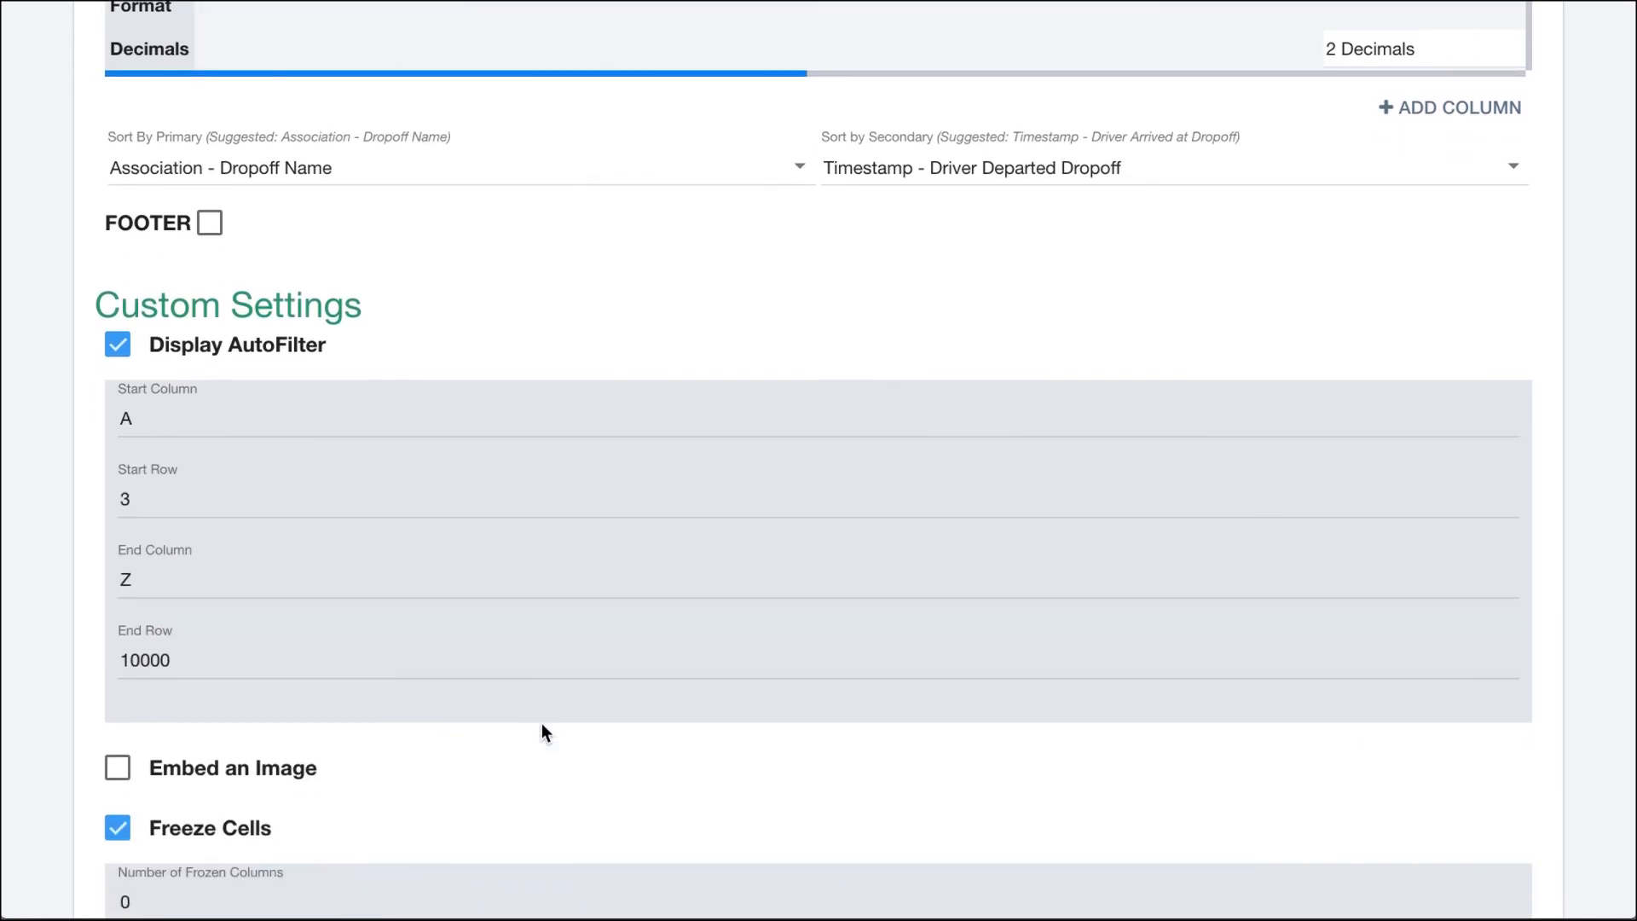
scroll(542, 732, down, 5)
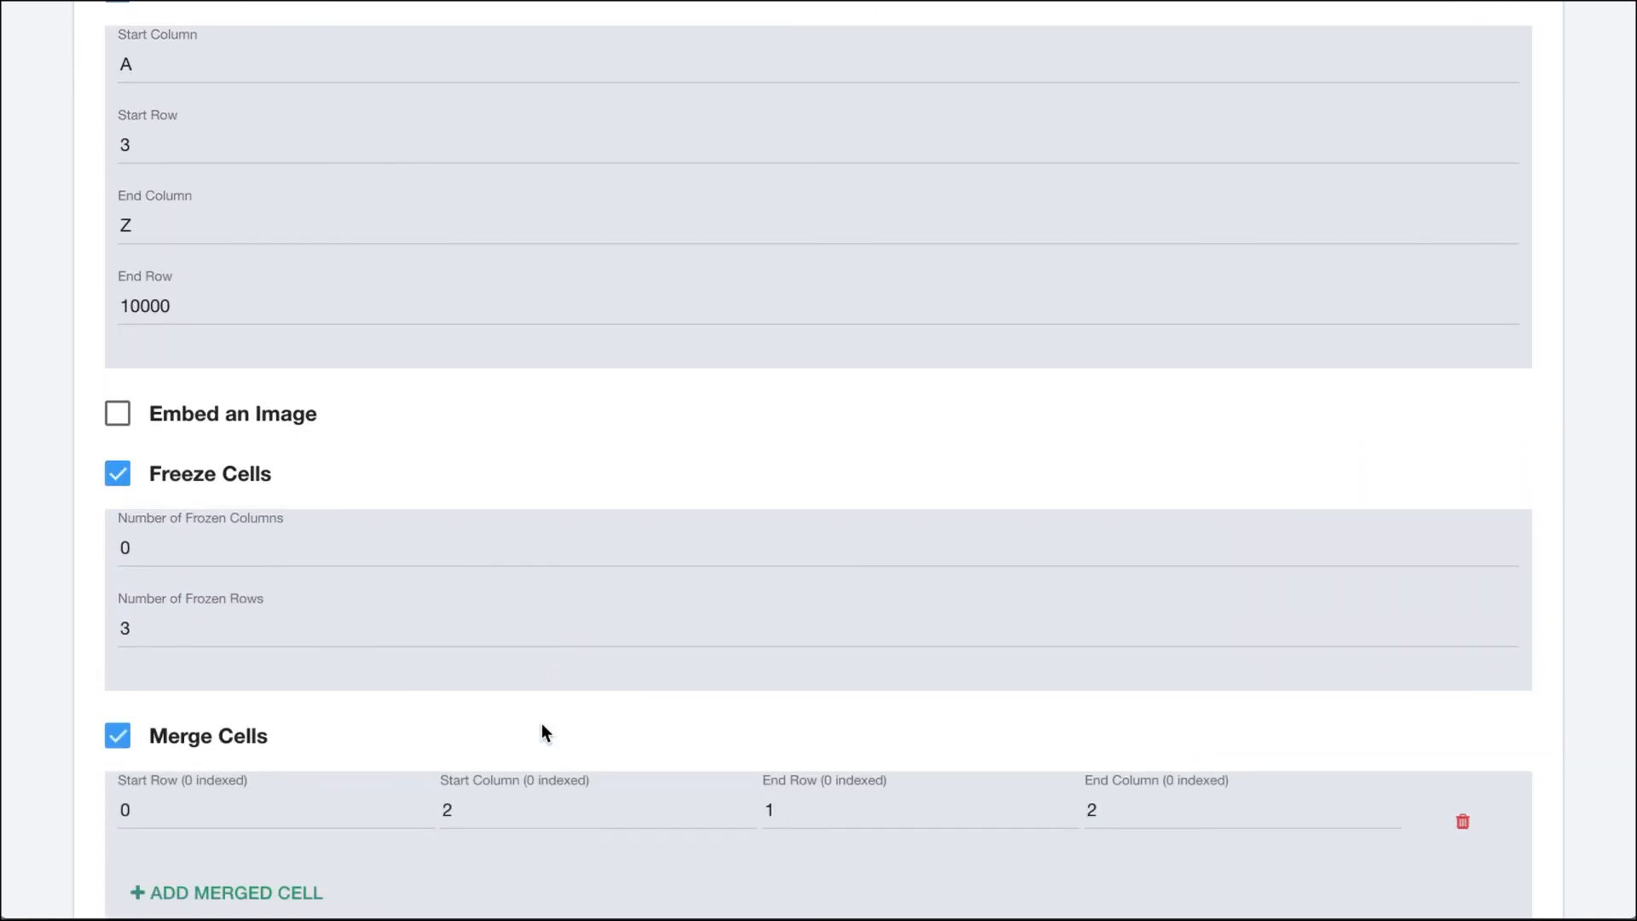
scroll(542, 725, down, 2)
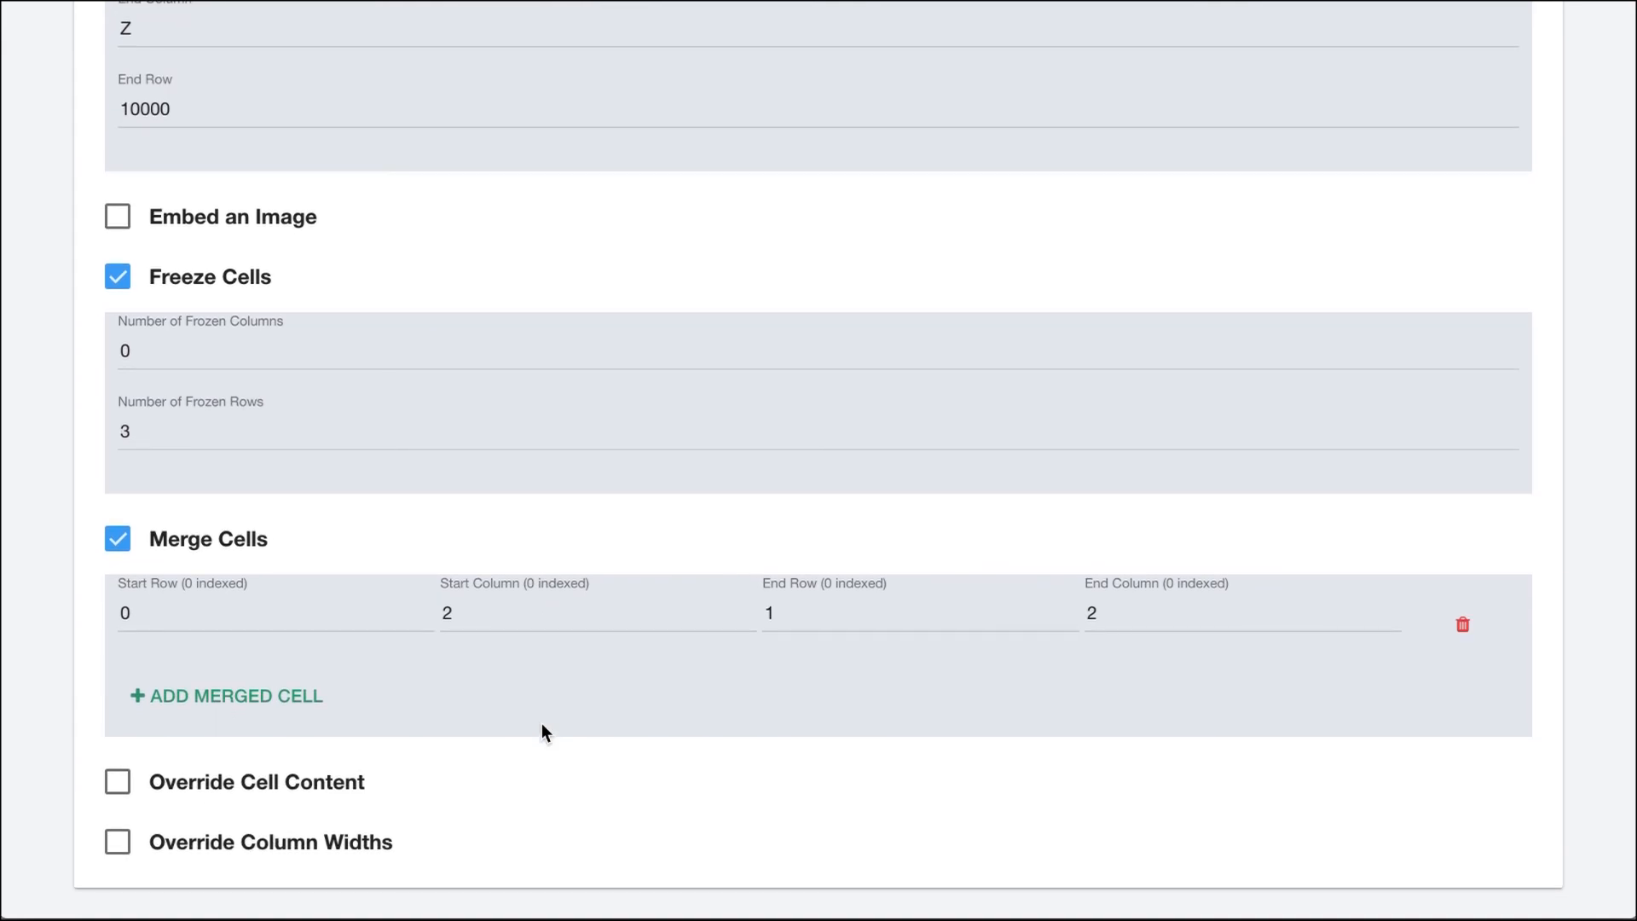